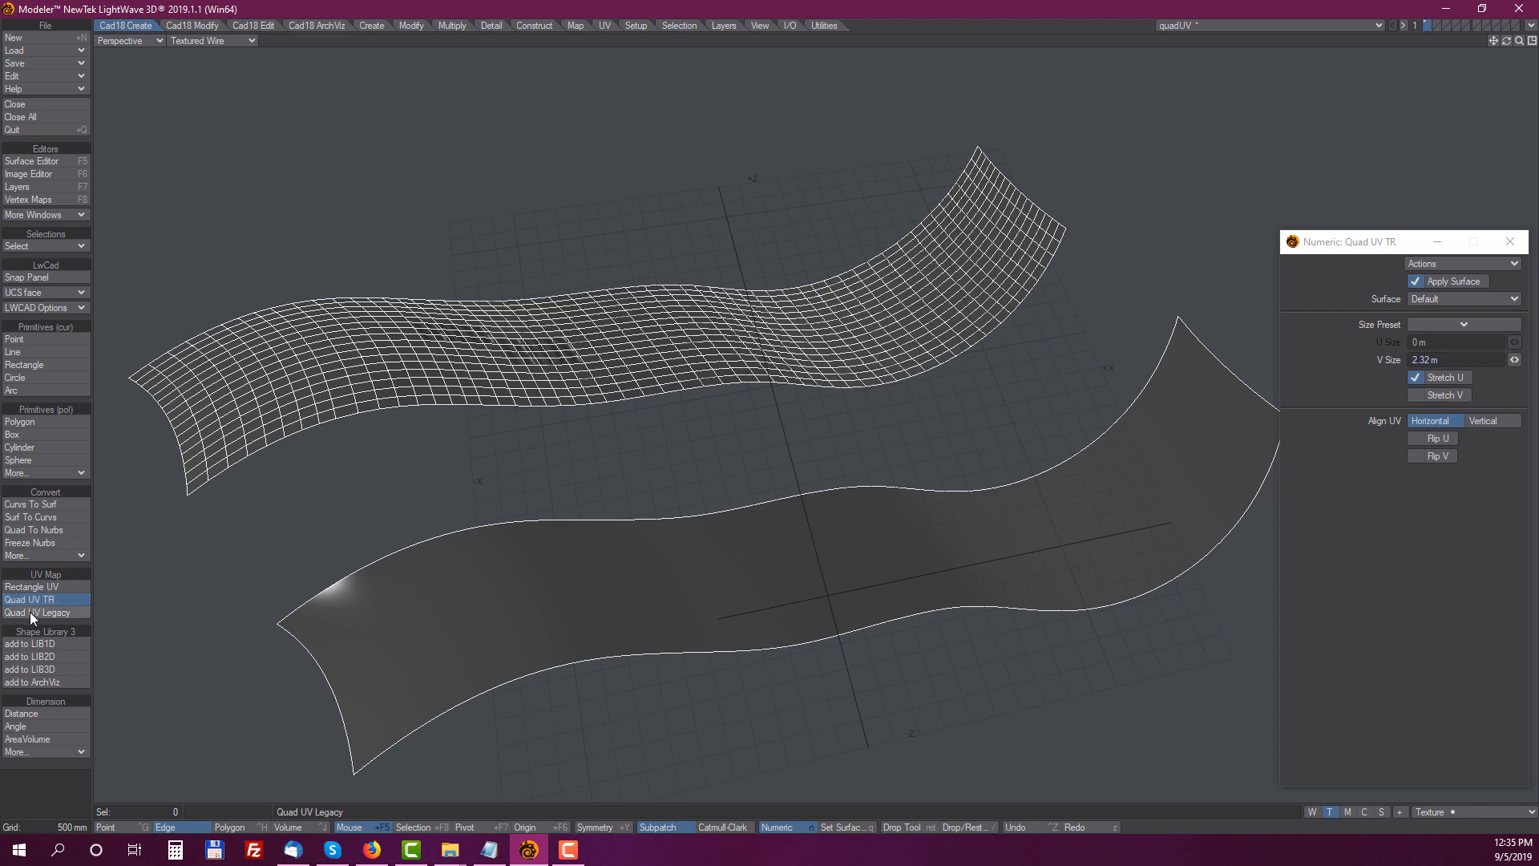
Map the road texture onto the lower single-surface strip with Quad UV TR and set its V size to 1.3 m
click(31, 612)
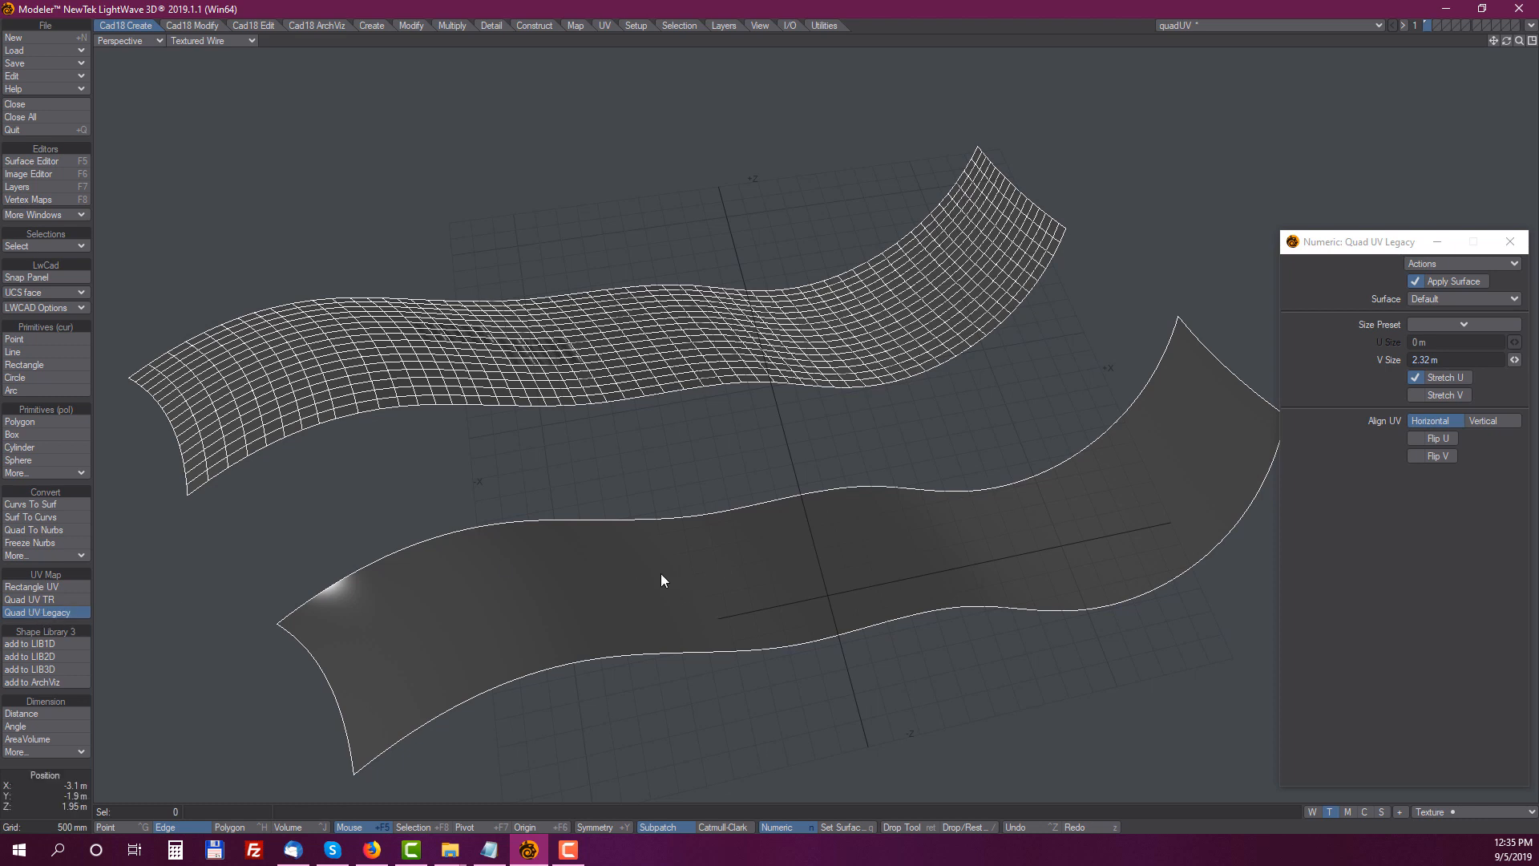
click(30, 599)
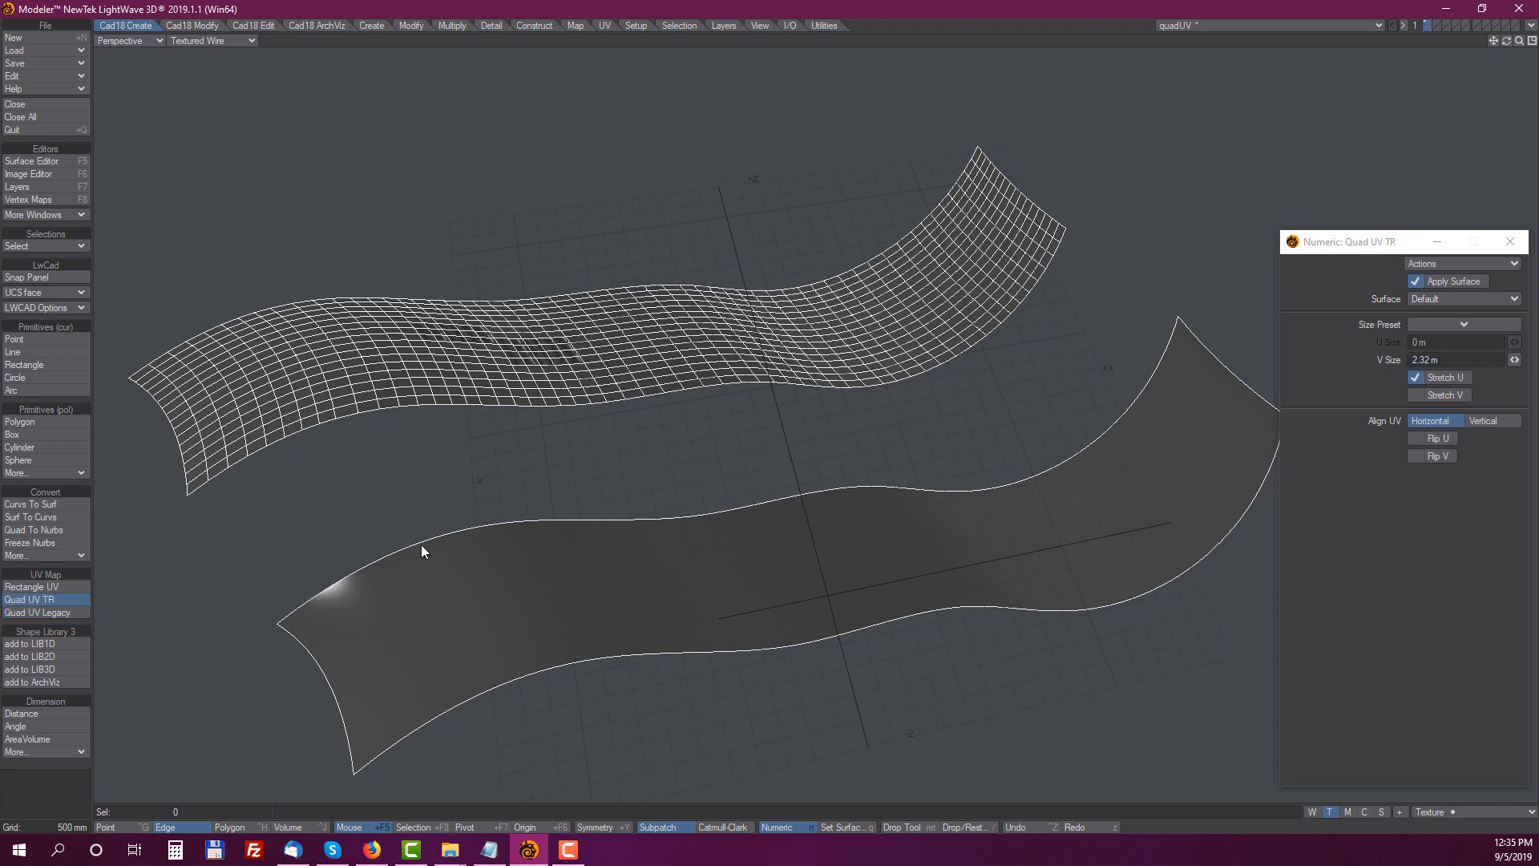
click(575, 583)
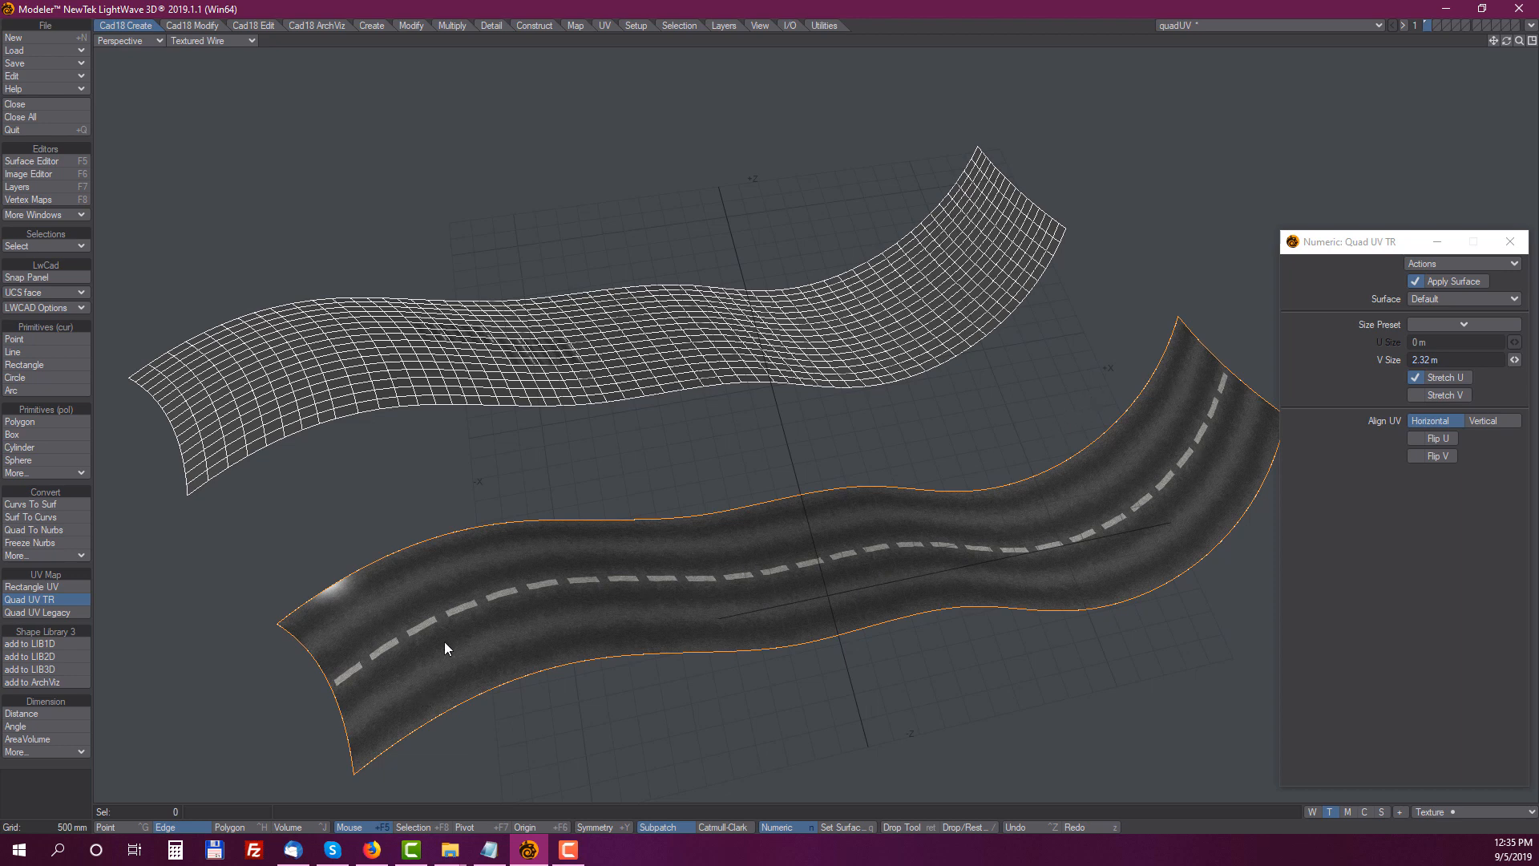
drag(1515, 360, 1439, 362)
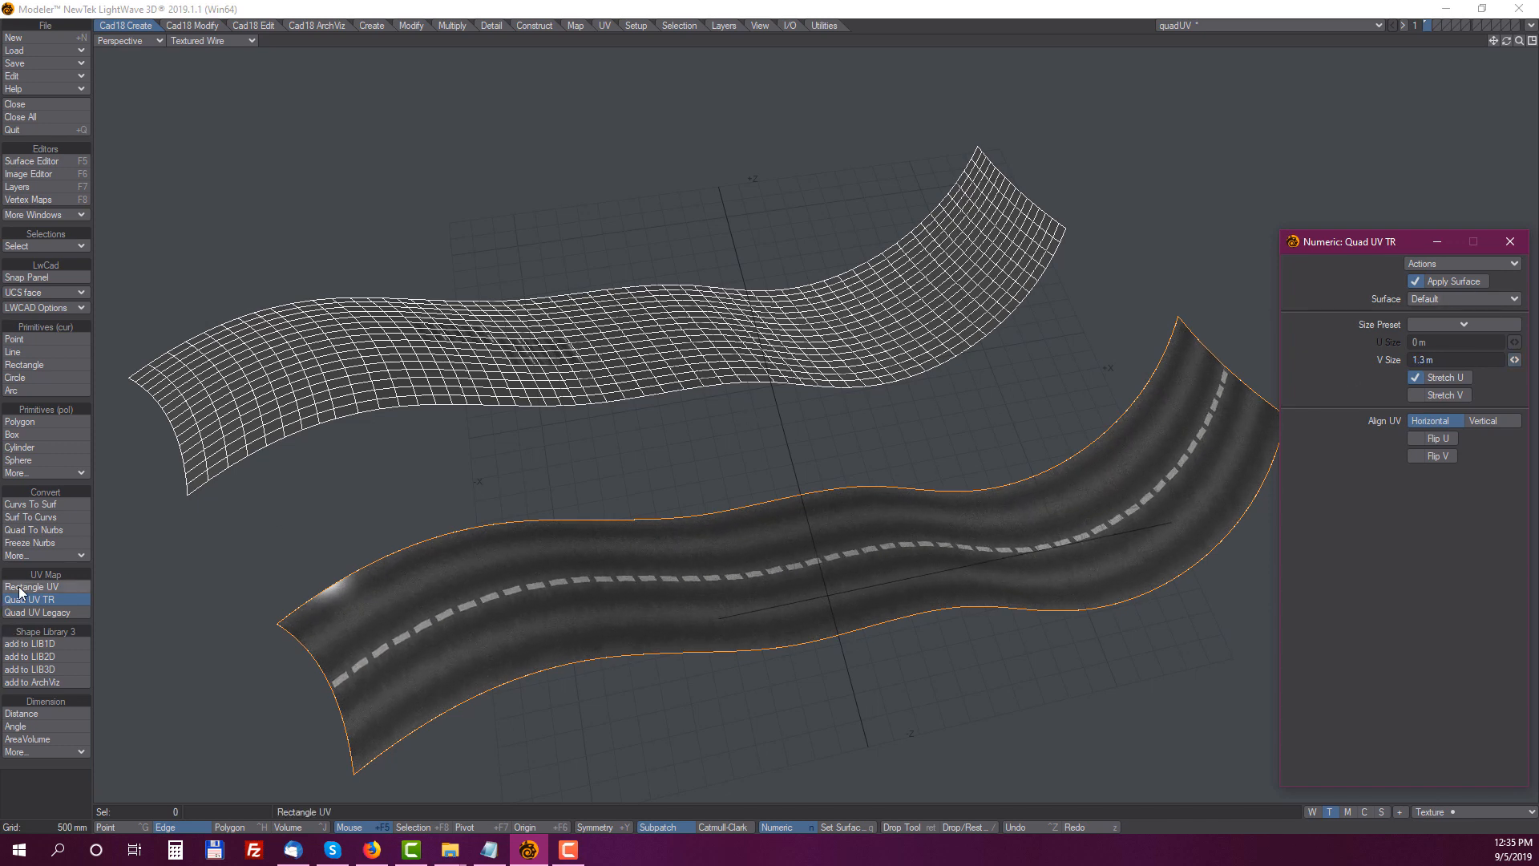
Map the road texture across all the quads of the upper gridded strip with Quad UV TR
click(508, 464)
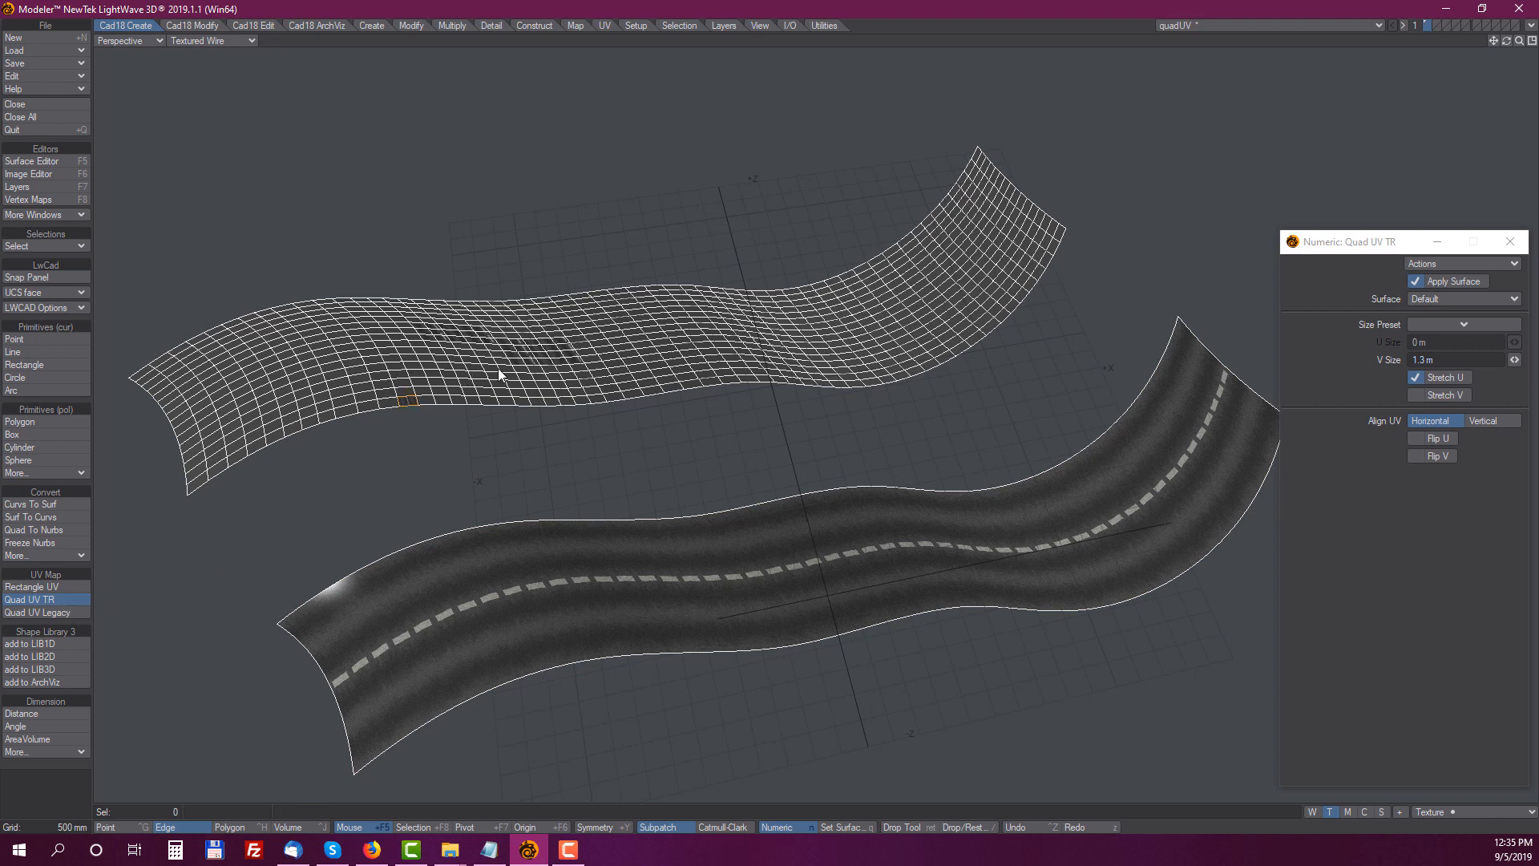
drag(510, 362, 646, 337)
mouse_move(744, 319)
mouse_down()
mouse_move(723, 332)
mouse_move(897, 281)
mouse_up()
mouse_move(397, 398)
mouse_down()
mouse_move(629, 323)
mouse_move(797, 319)
mouse_move(879, 286)
mouse_up()
drag(967, 252, 979, 162)
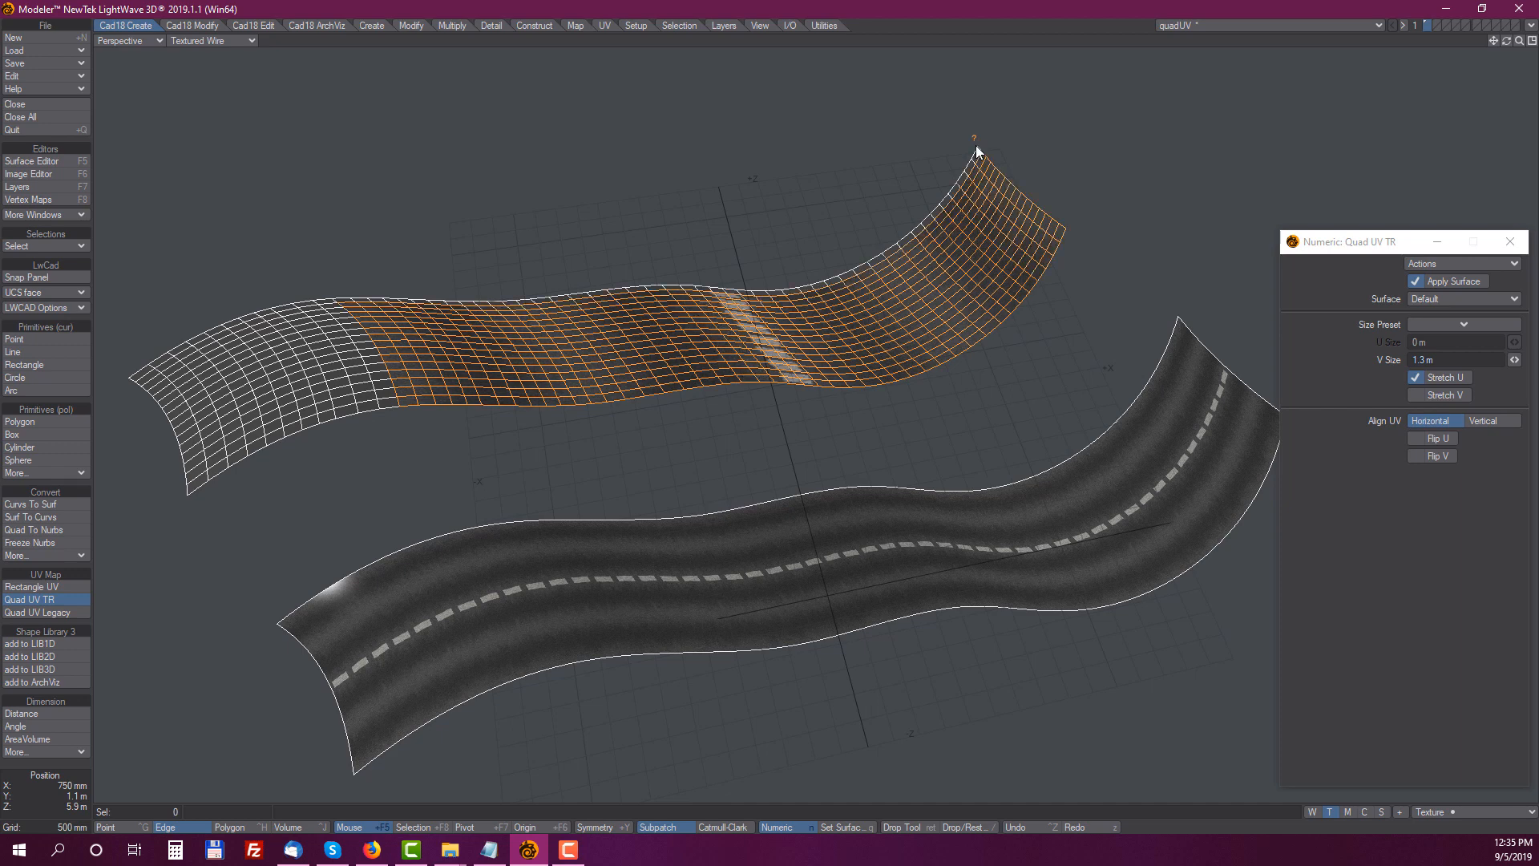
mouse_move(978, 163)
mouse_down()
mouse_move(883, 318)
mouse_move(333, 388)
mouse_move(245, 421)
mouse_move(196, 481)
mouse_move(210, 365)
mouse_up()
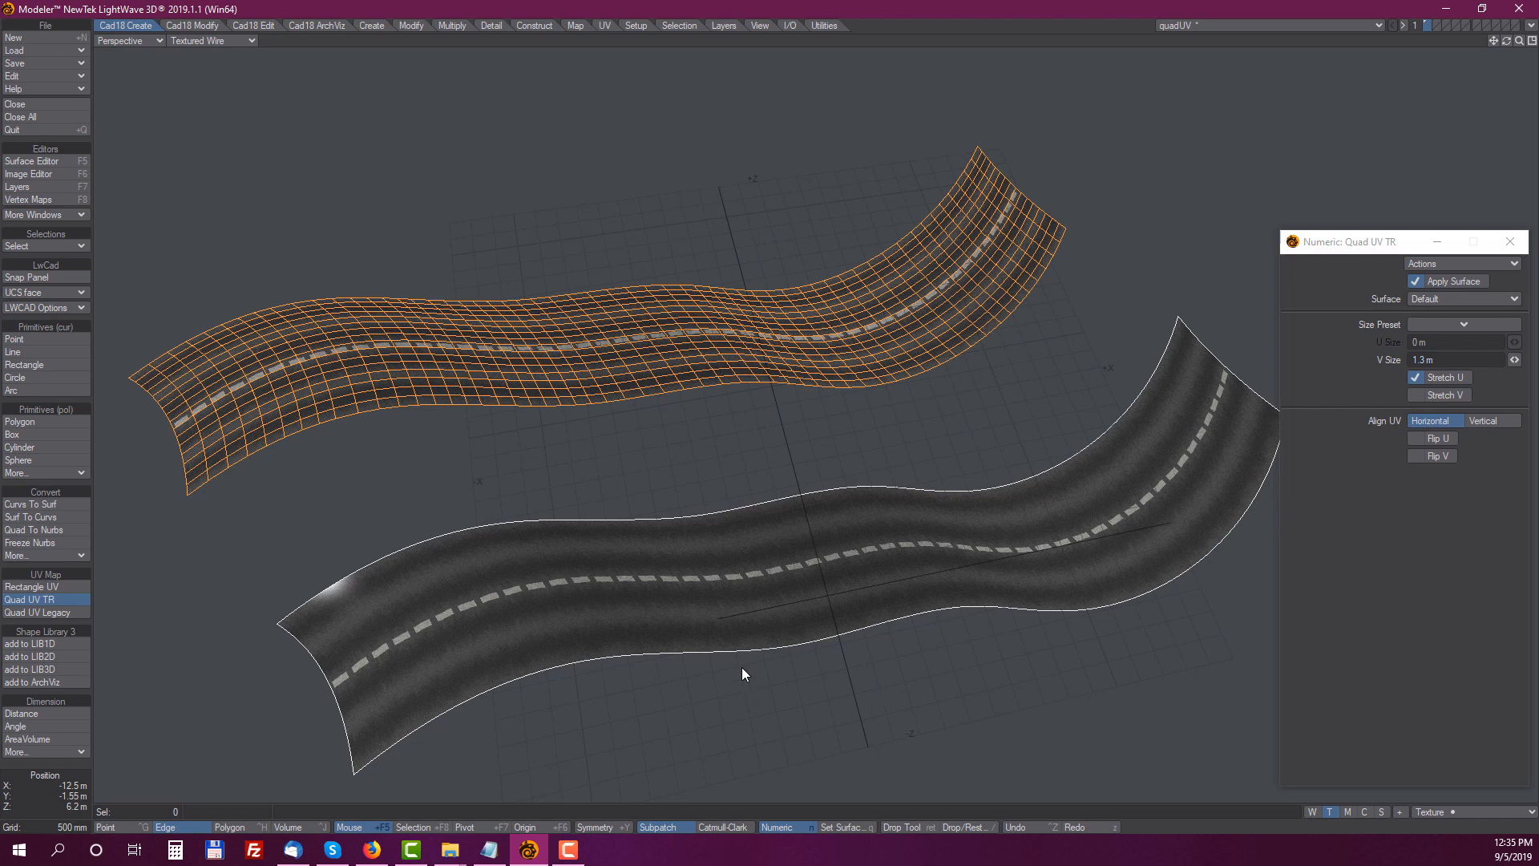
right_click(789, 442)
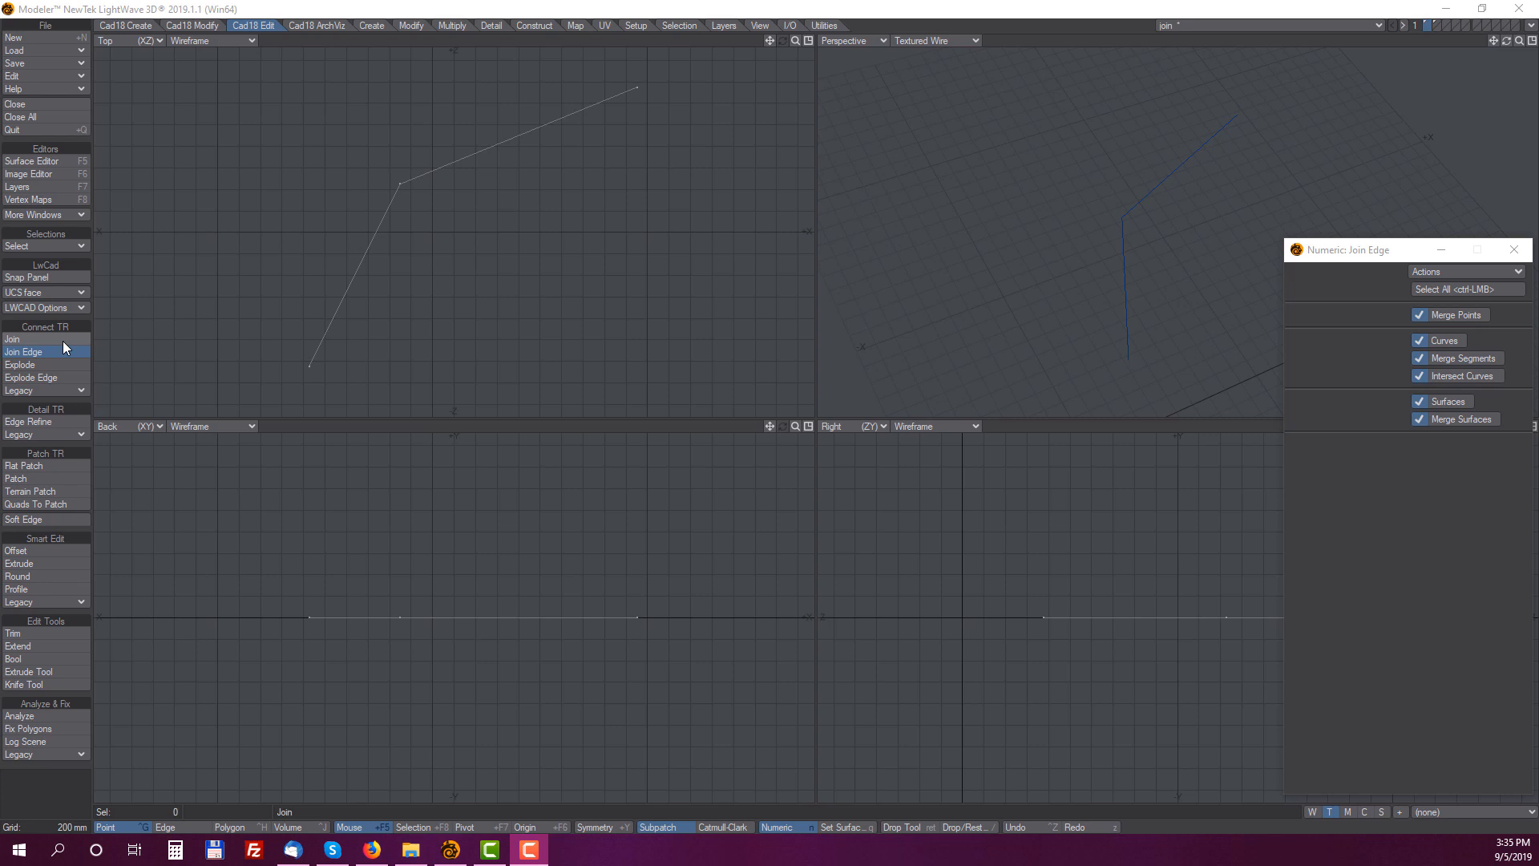
Review the legacy join commands and compare the Join and Join Edge tools on the two connected line segments
click(45, 390)
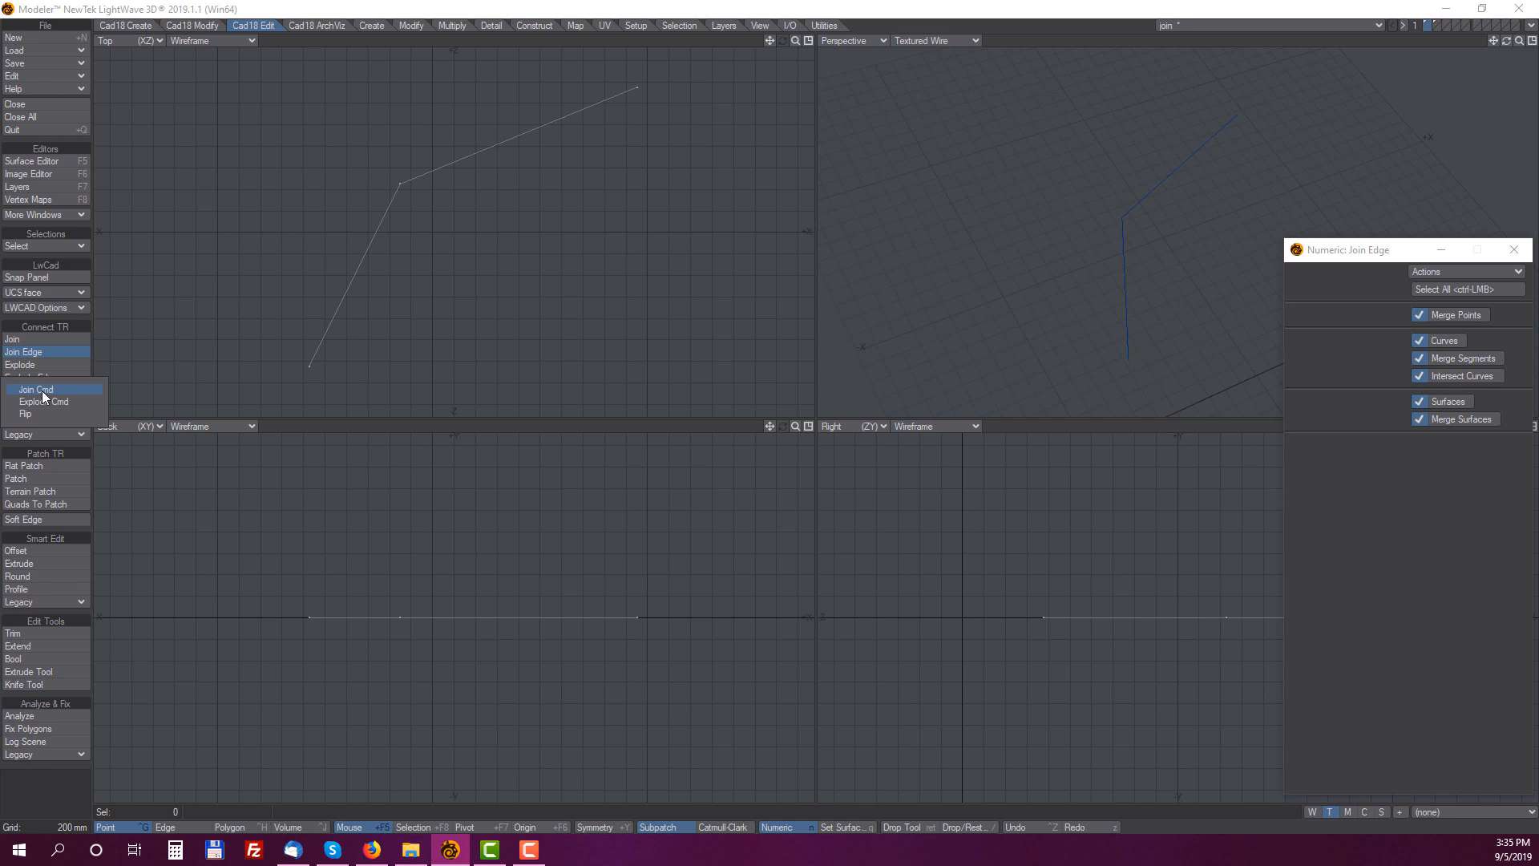
click(39, 389)
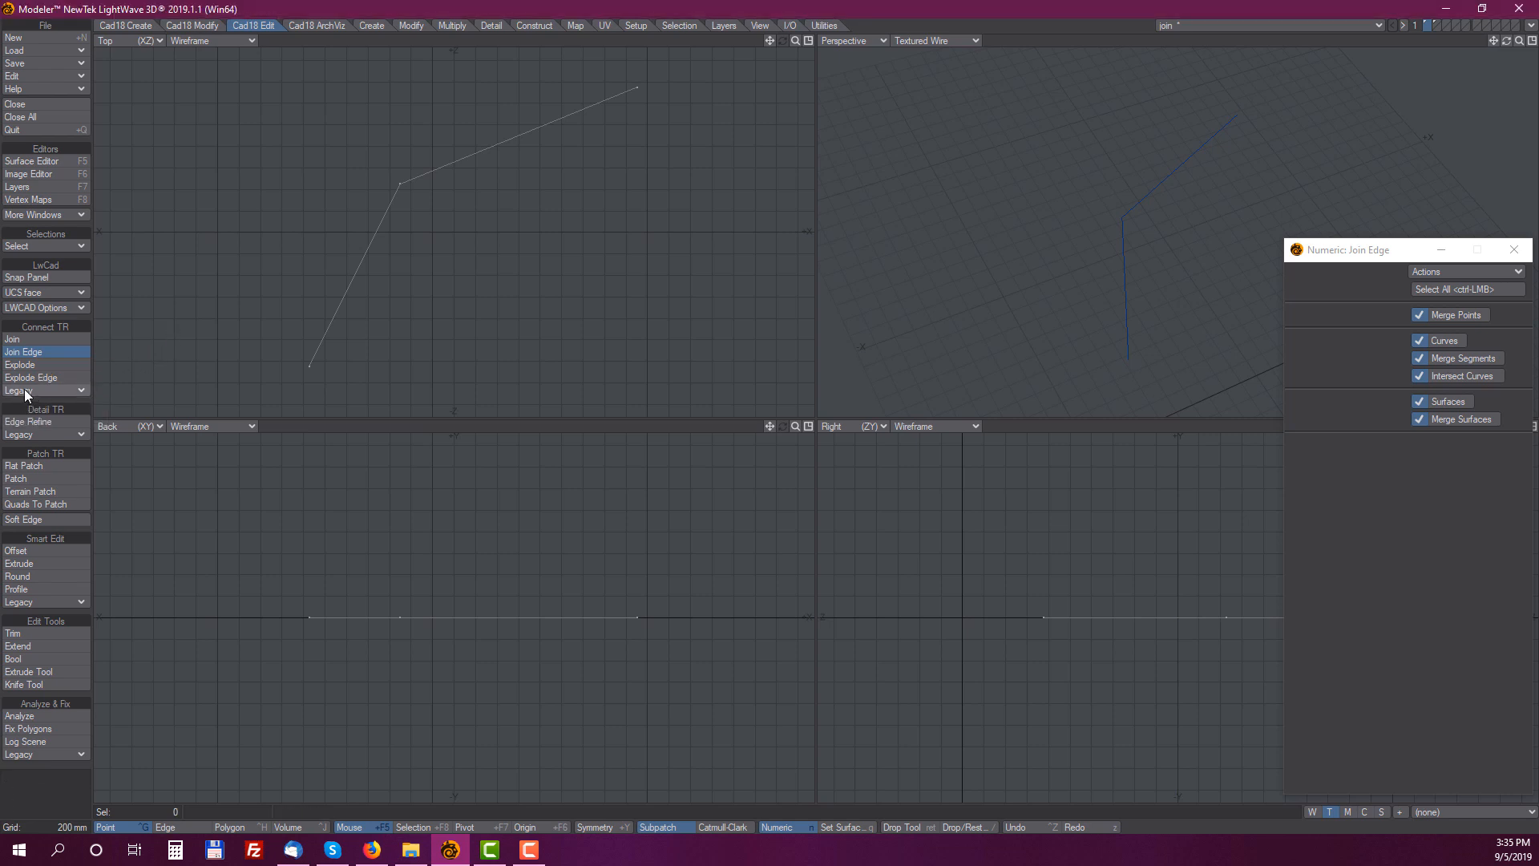
click(32, 338)
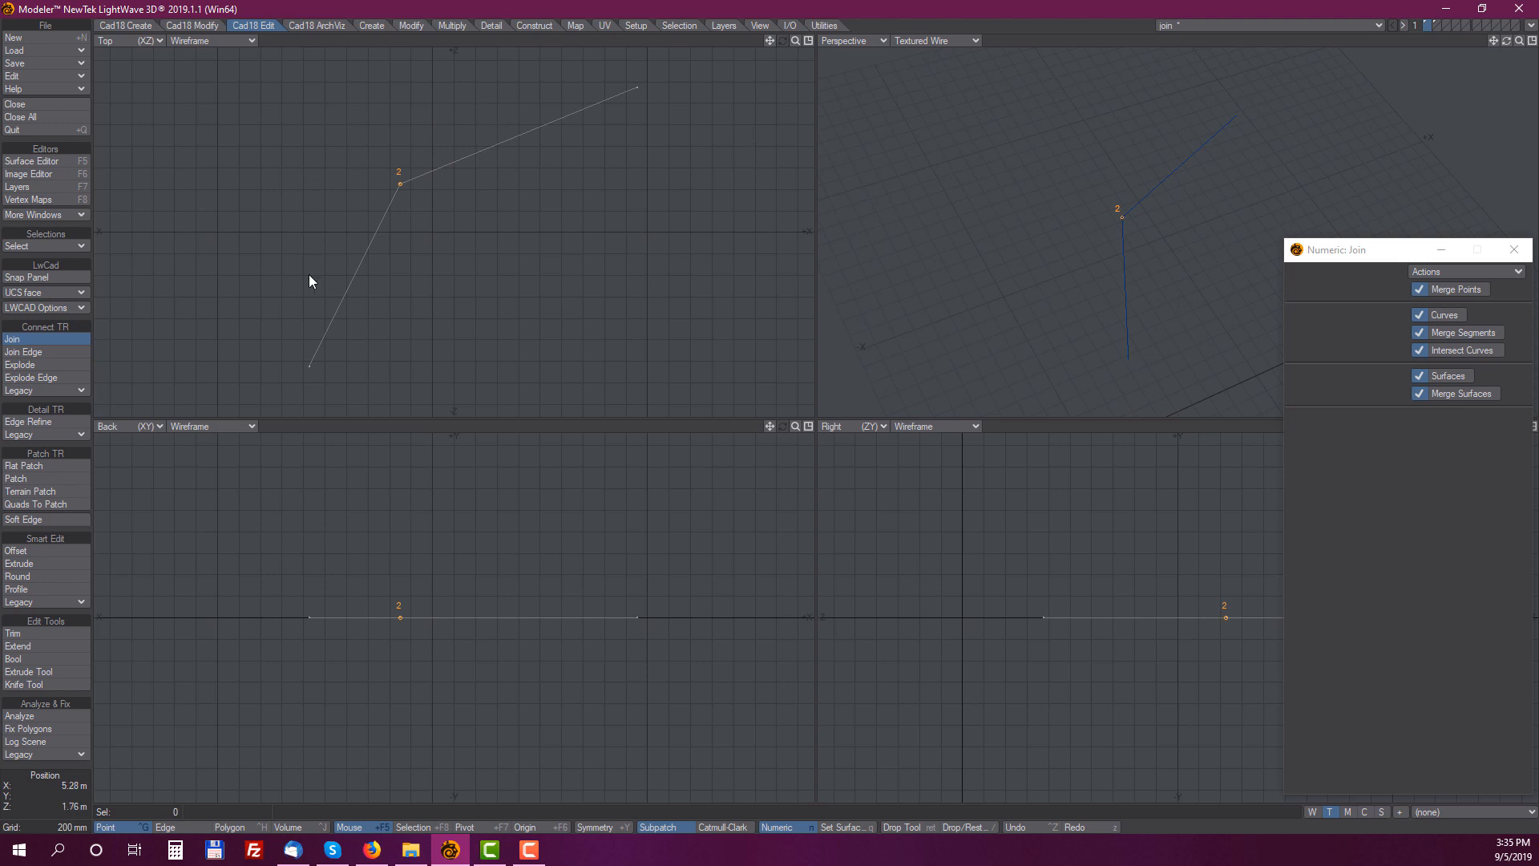
click(40, 352)
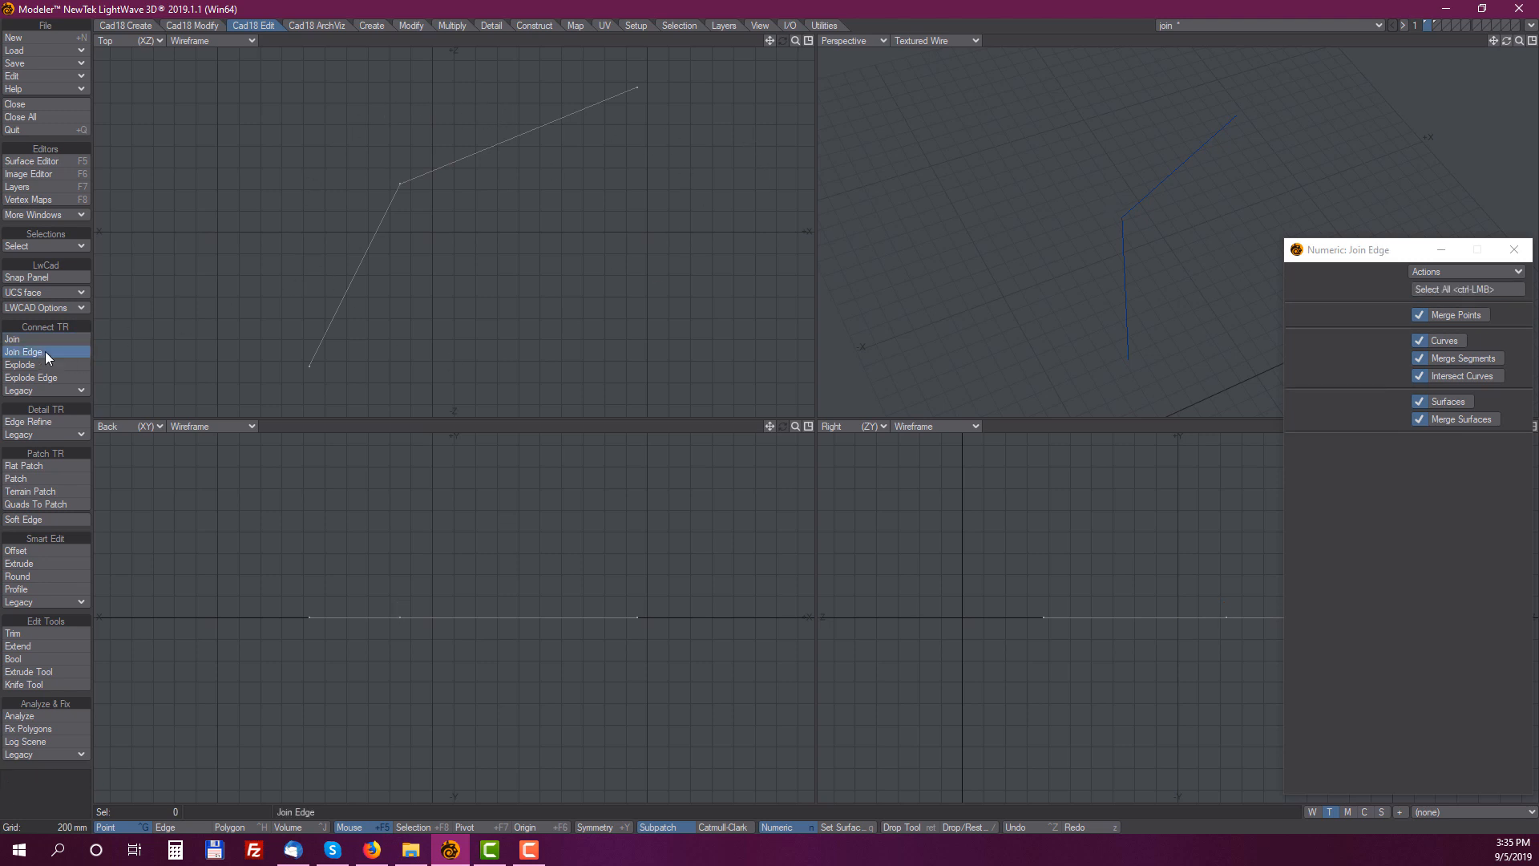
click(367, 278)
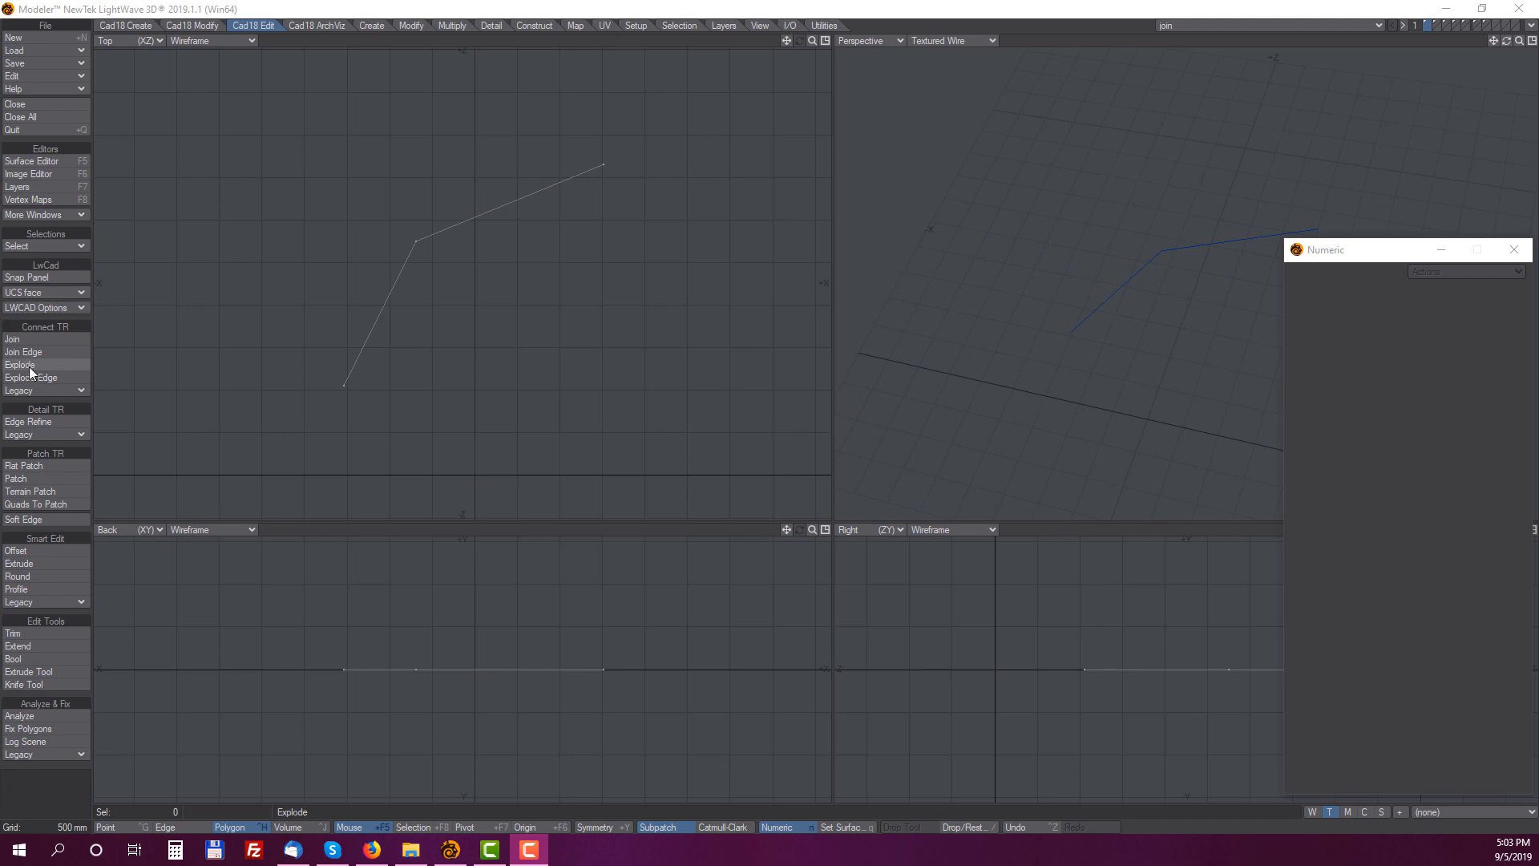
Test-move the upper line segment on its own, undo the move and clear the selection
click(490, 210)
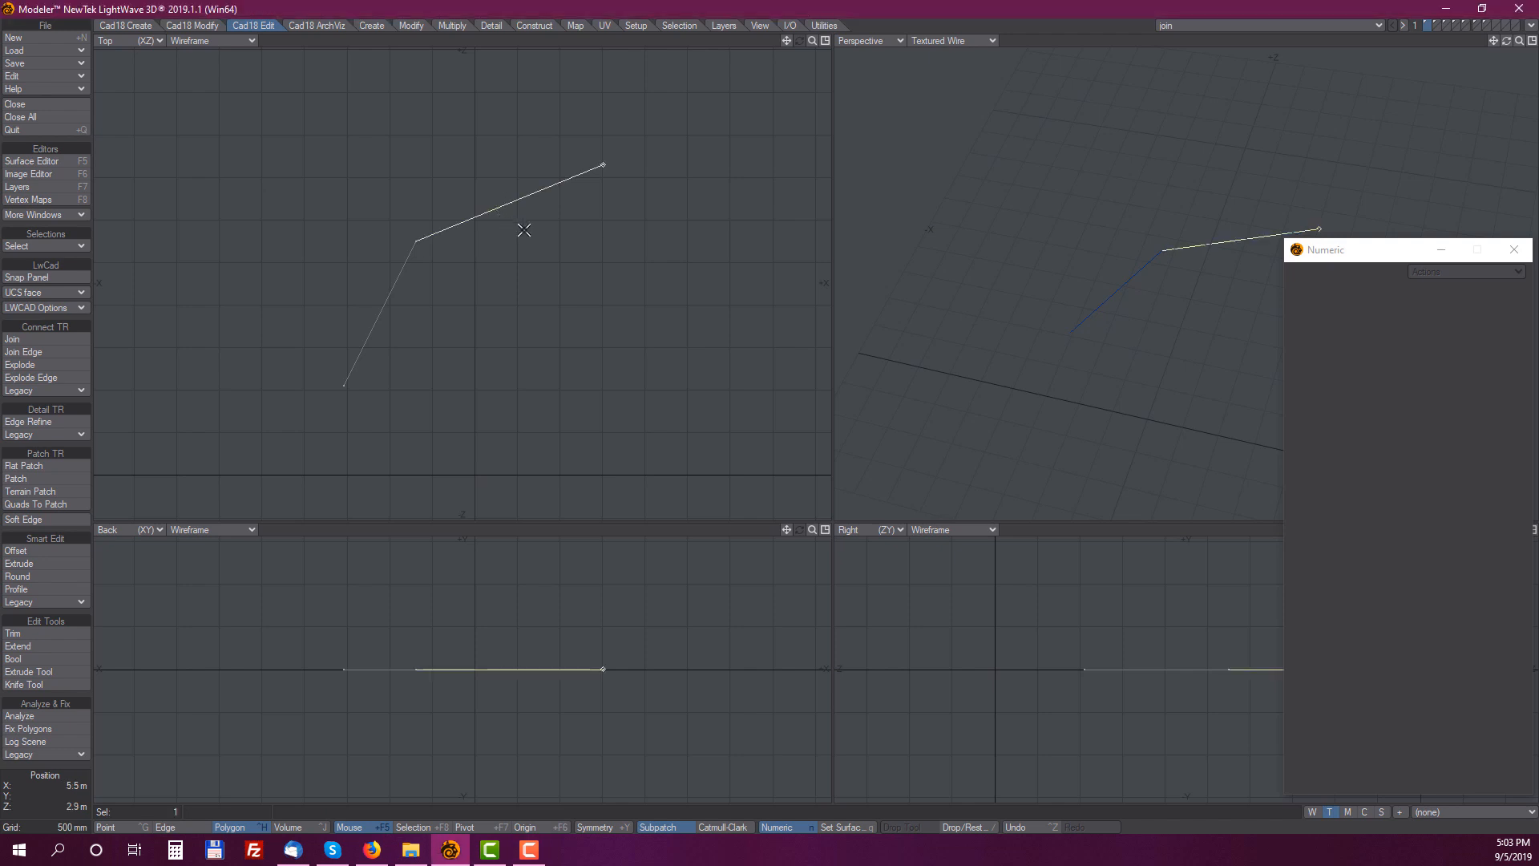
key(t)
drag(536, 265, 534, 266)
key(ctrl+z)
key(/)
Join the two line segments at their shared vertex with Join Edge and check the joined curve by selecting it
click(24, 353)
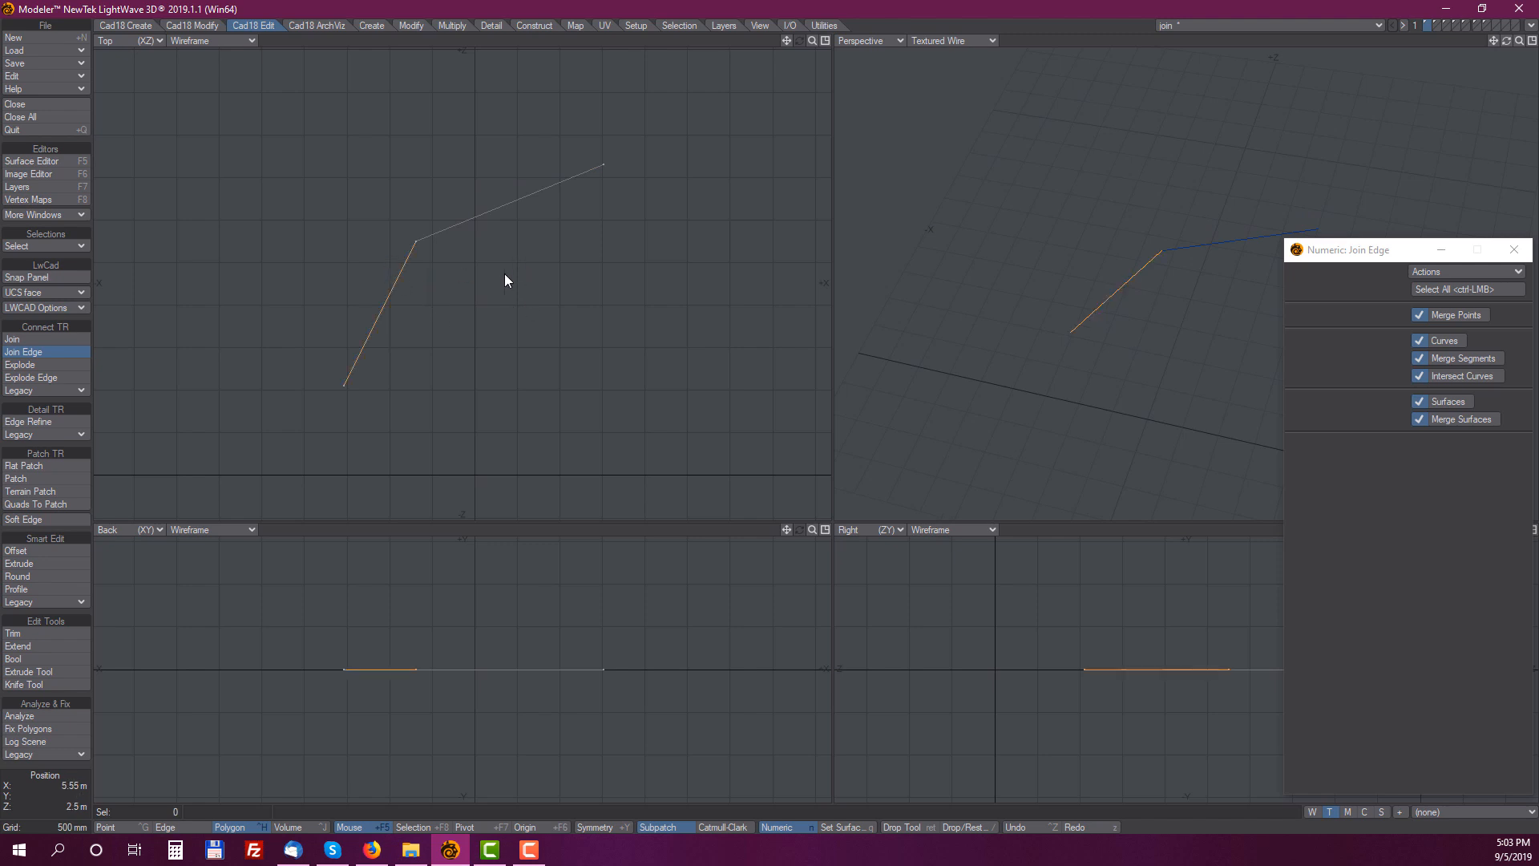
click(460, 215)
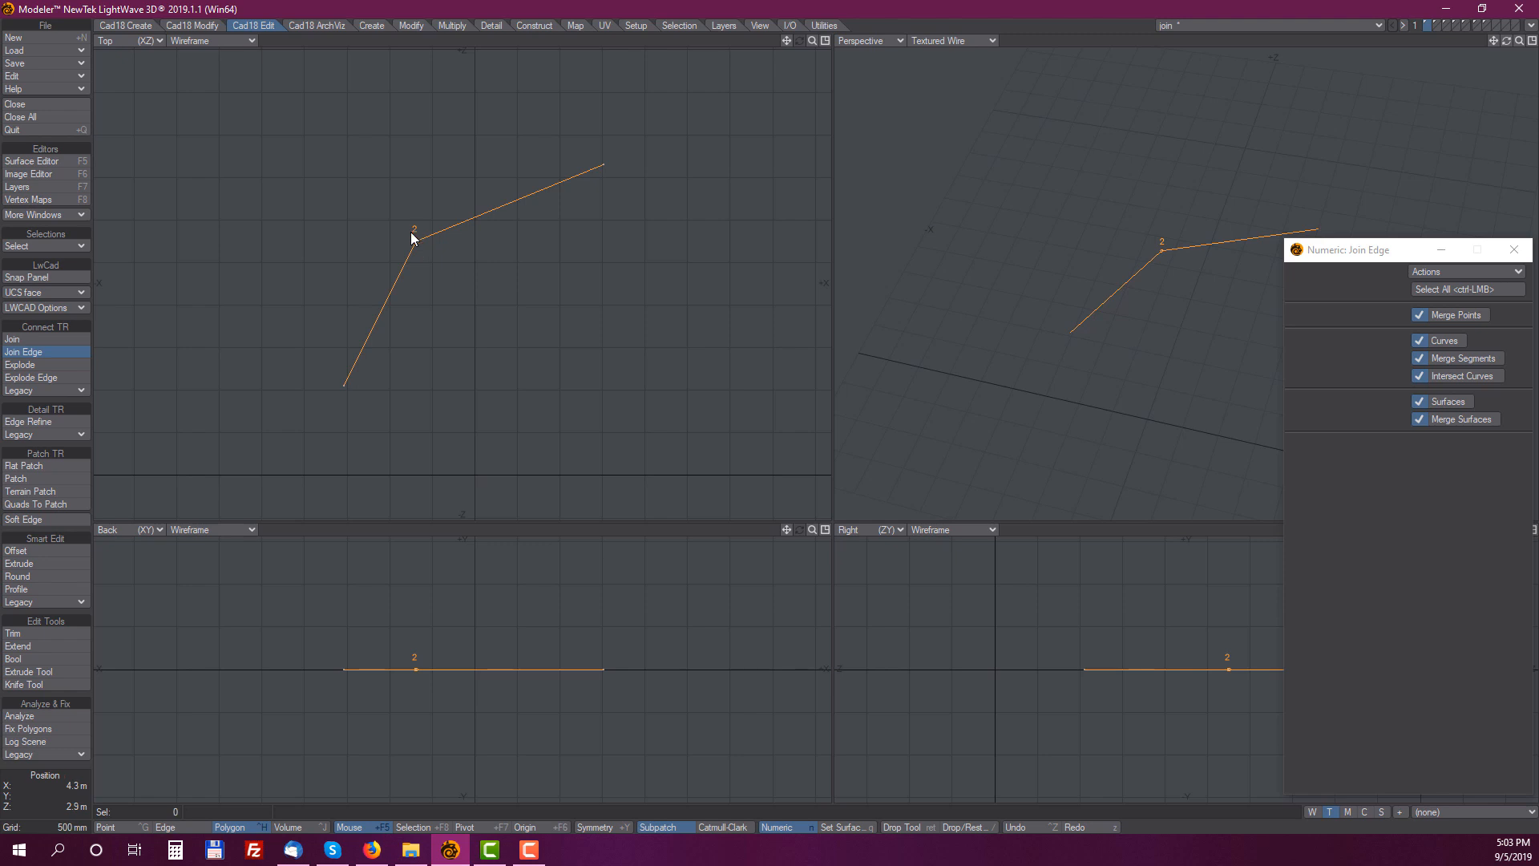
key(space)
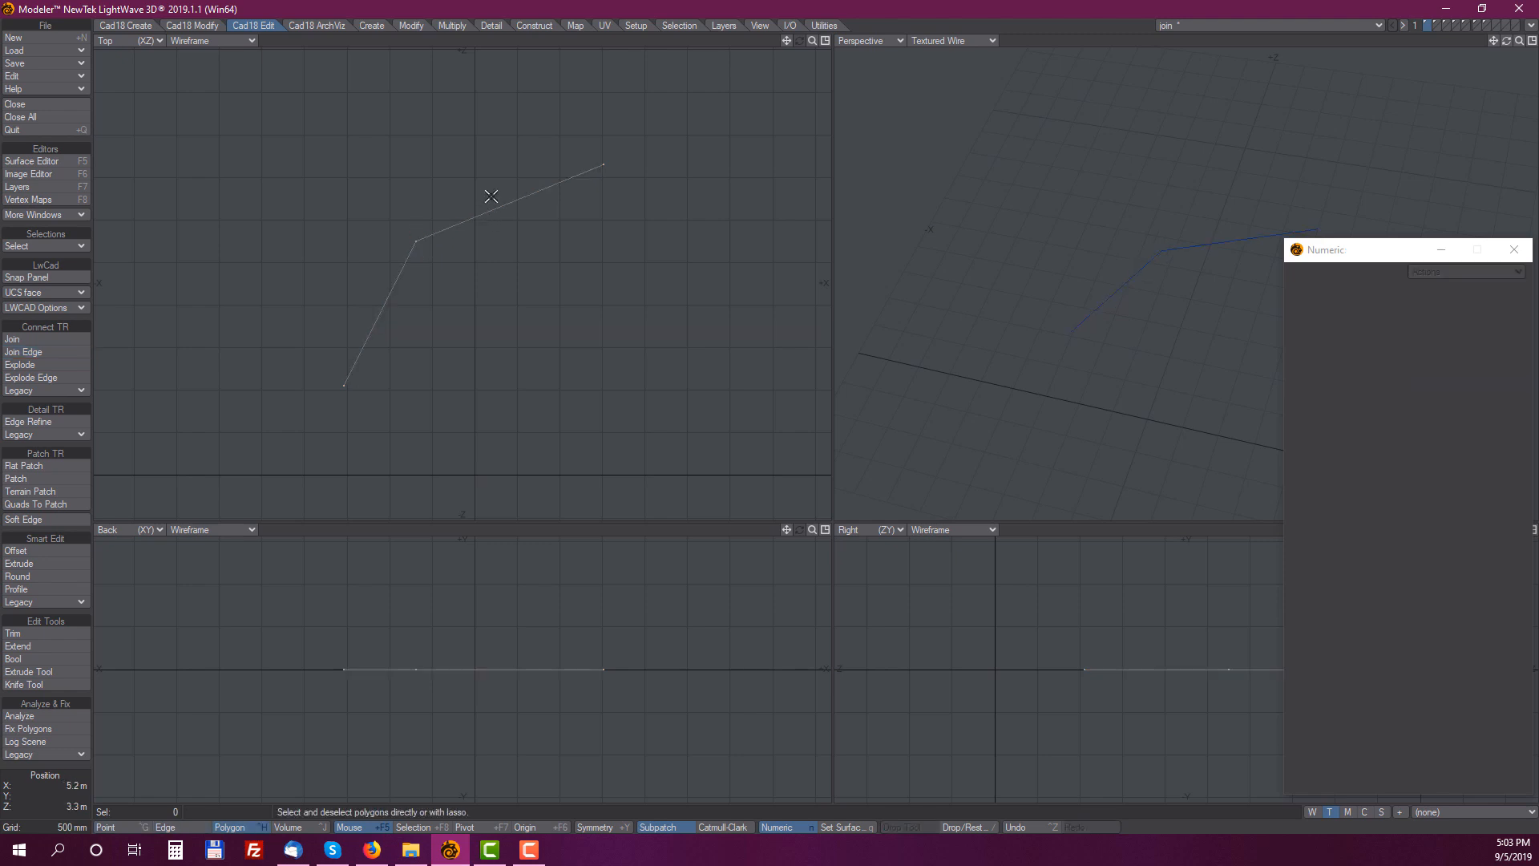
click(491, 210)
click(499, 182)
Switch to the second layer, test-move its right rectangle 400 mm in X and 500 mm in Z, and undo the move
click(1436, 25)
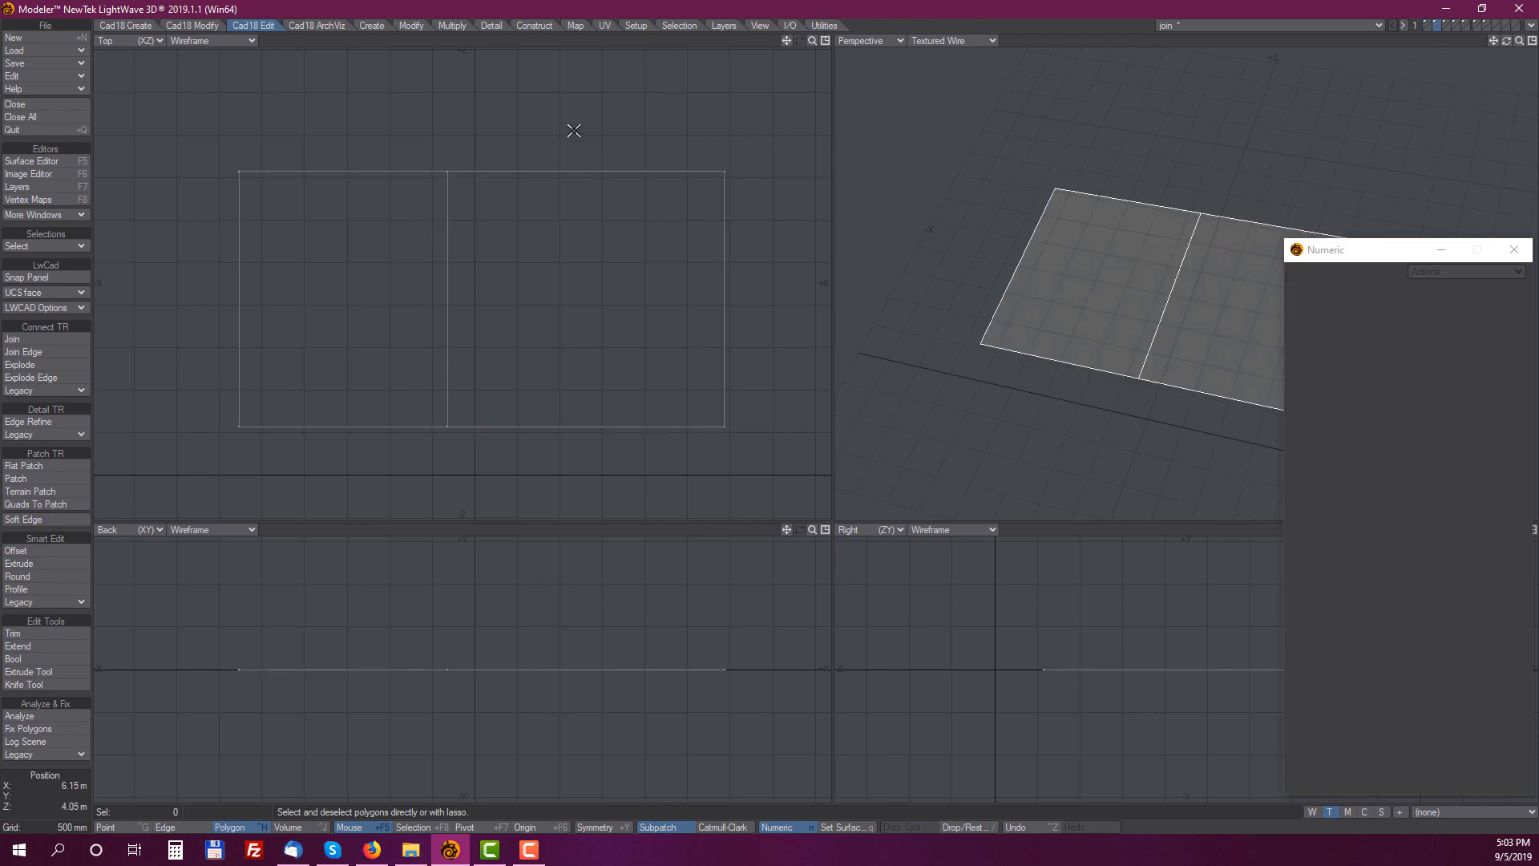
click(589, 181)
key(t)
drag(602, 298, 636, 255)
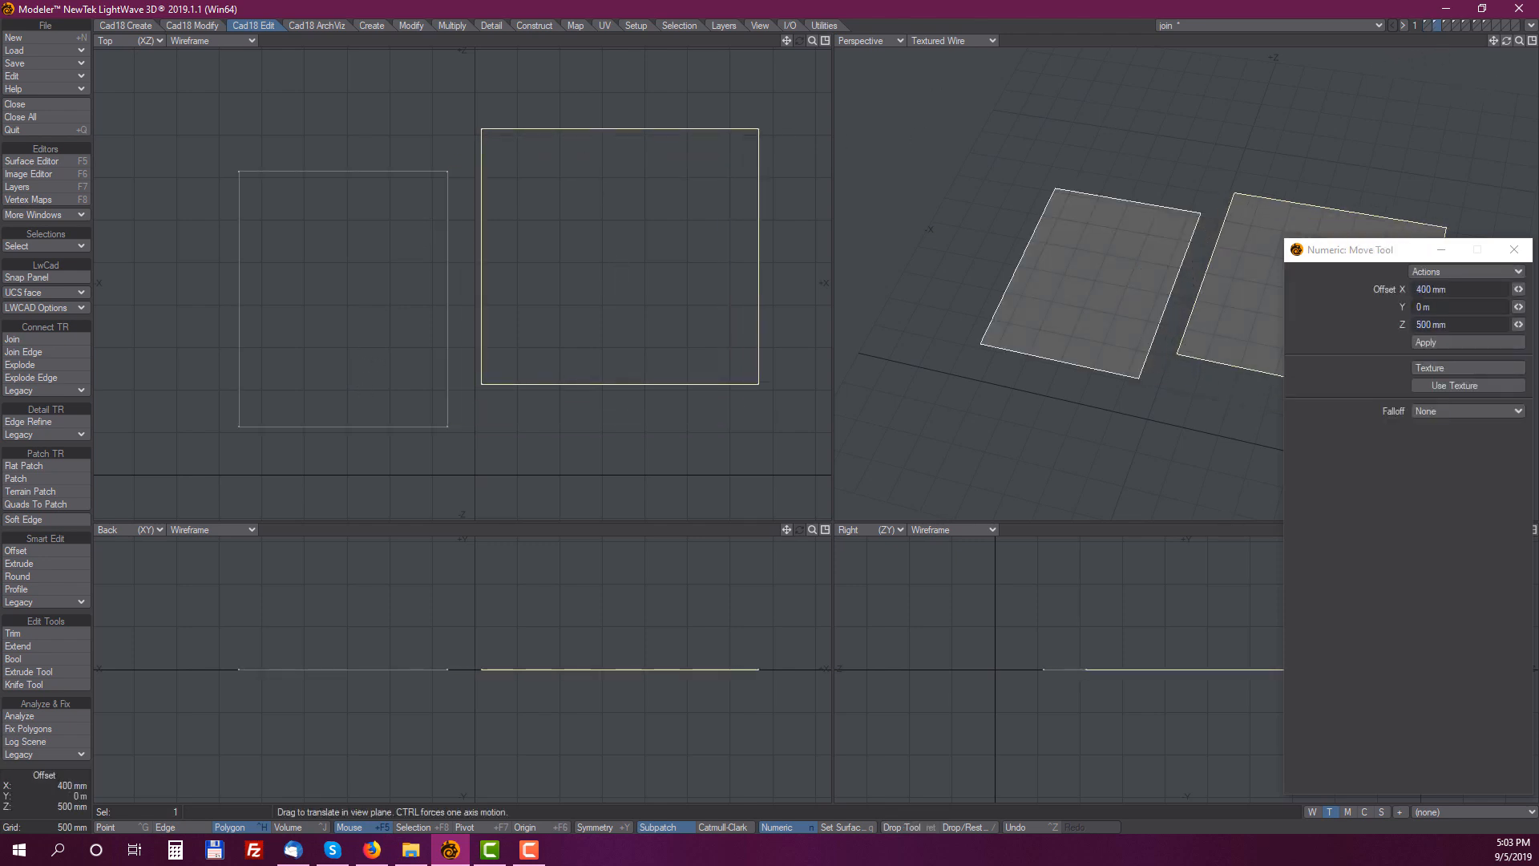
key(ctrl+z)
key(Return)
click(559, 156)
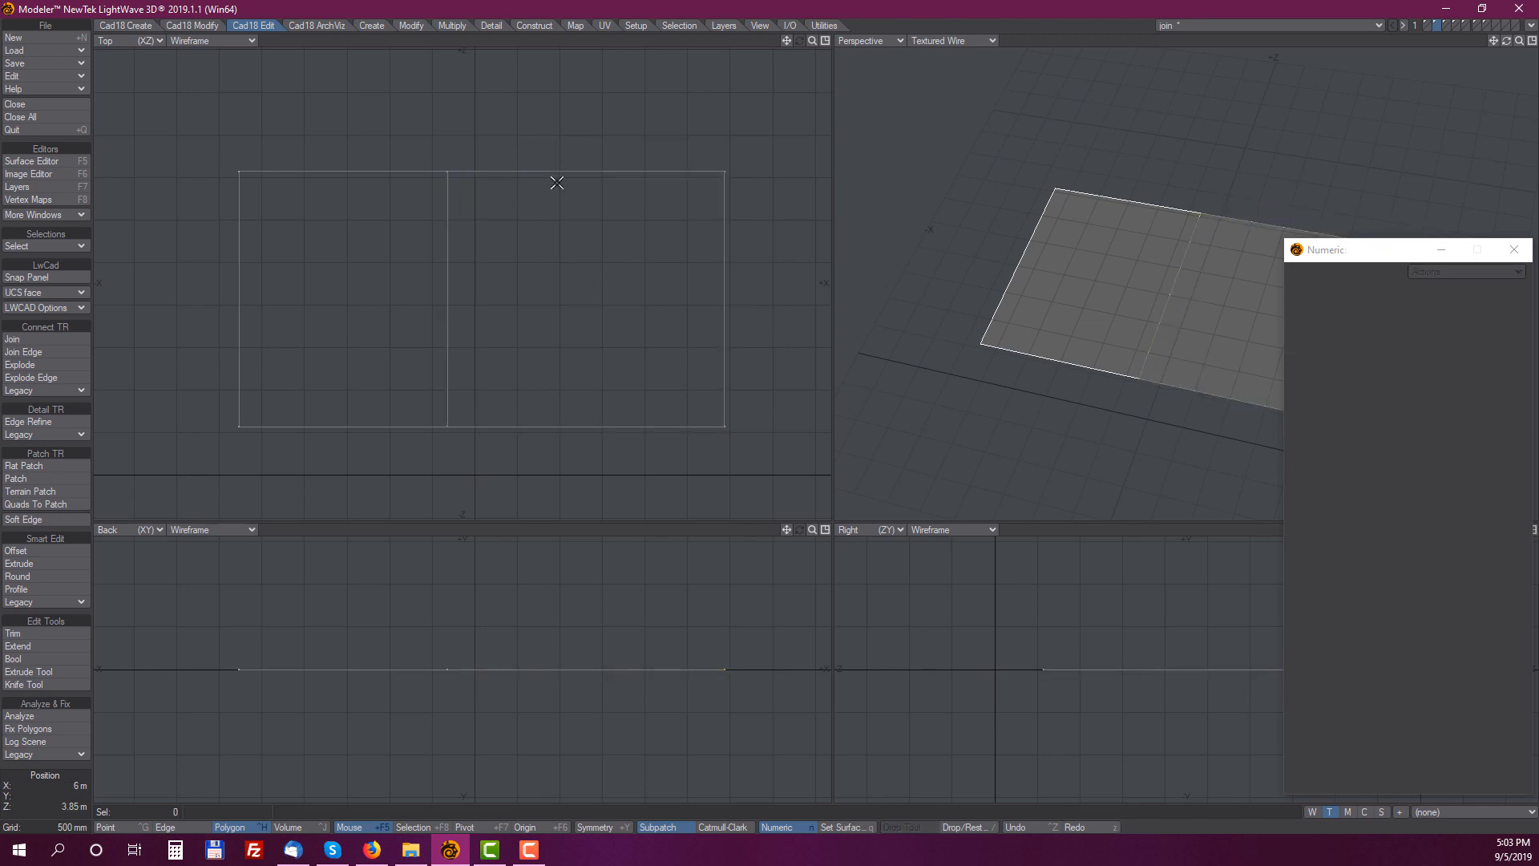
Join the two rectangles along their shared edge with Join Edge, test-move the right one and undo that move
click(20, 354)
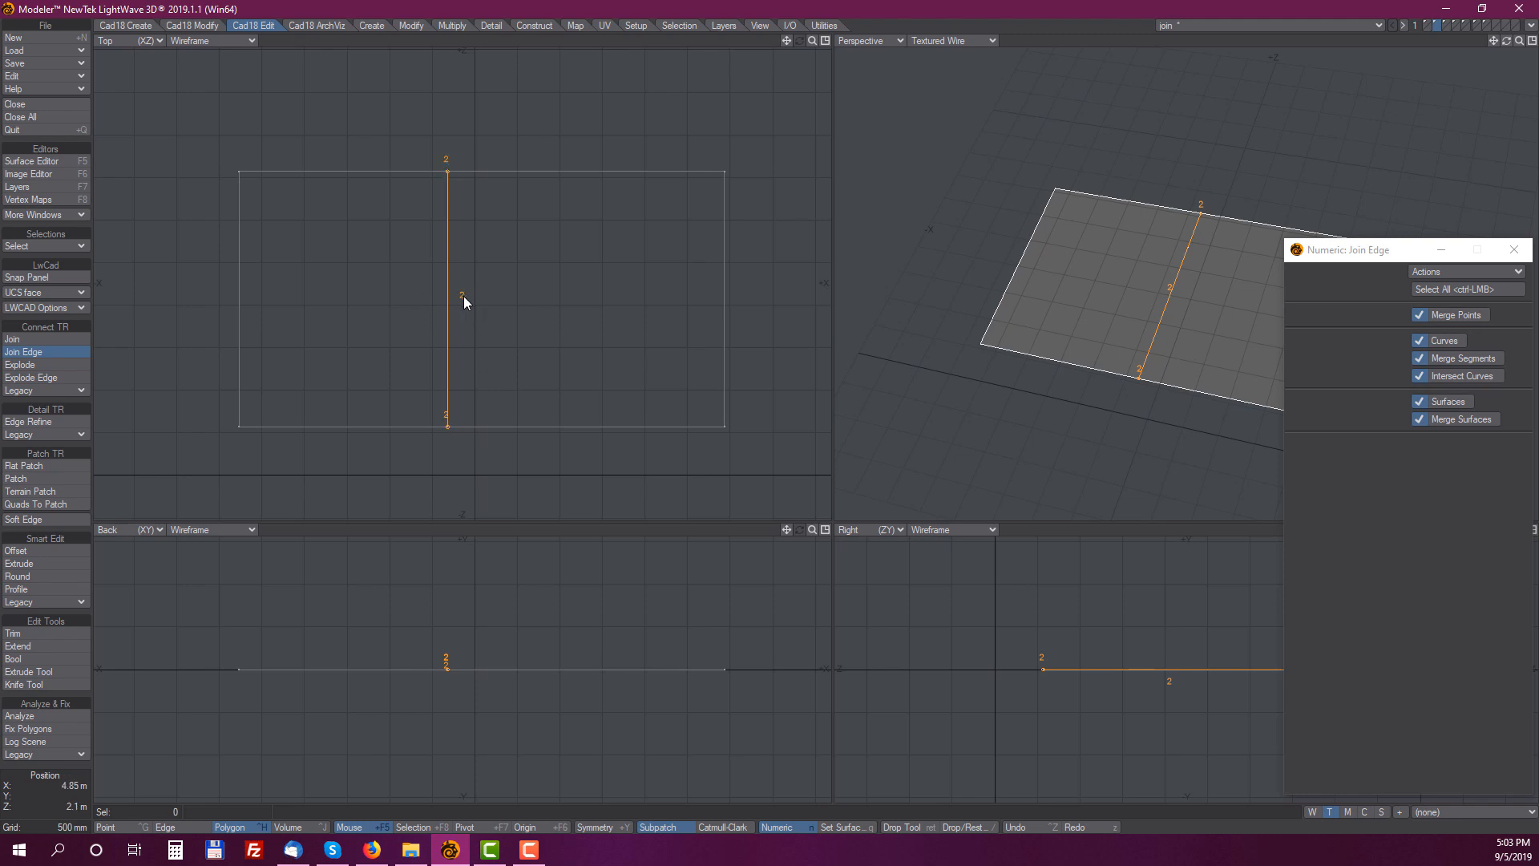
key(Return)
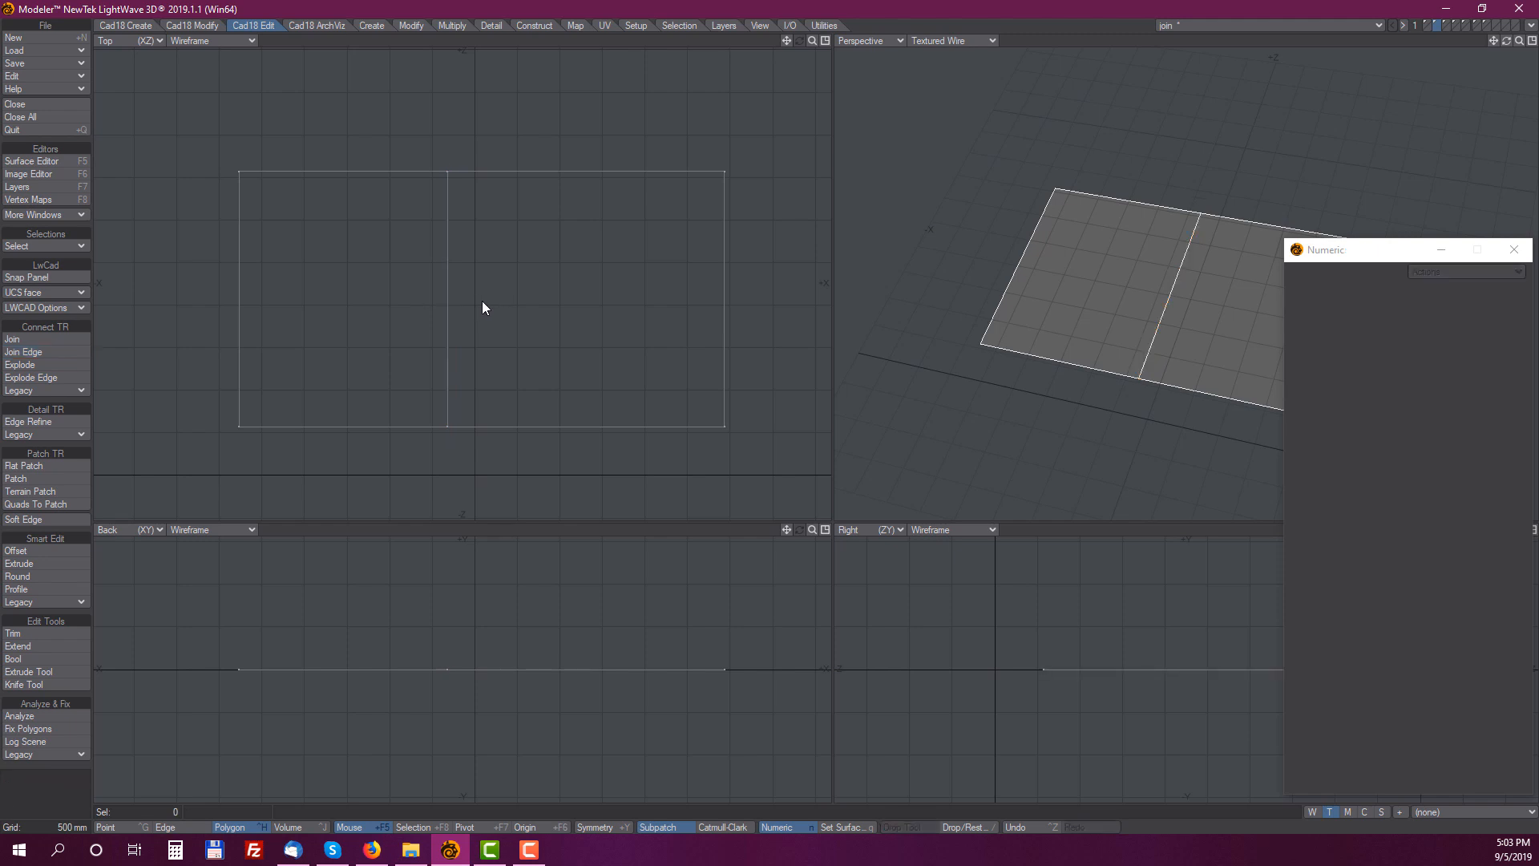
click(518, 186)
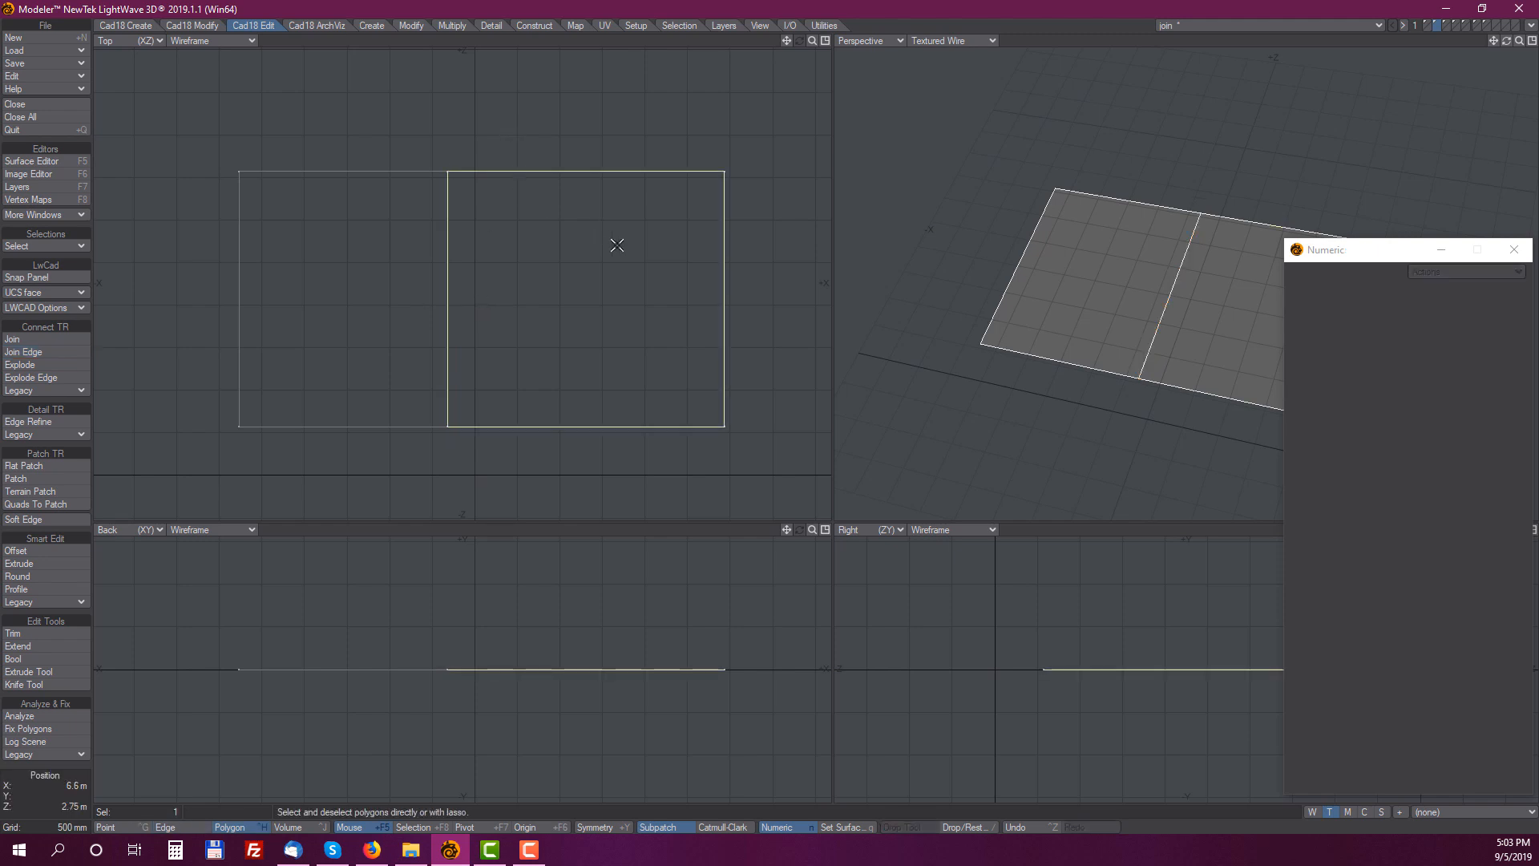
key(t)
drag(655, 257, 701, 211)
key(ctrl+z)
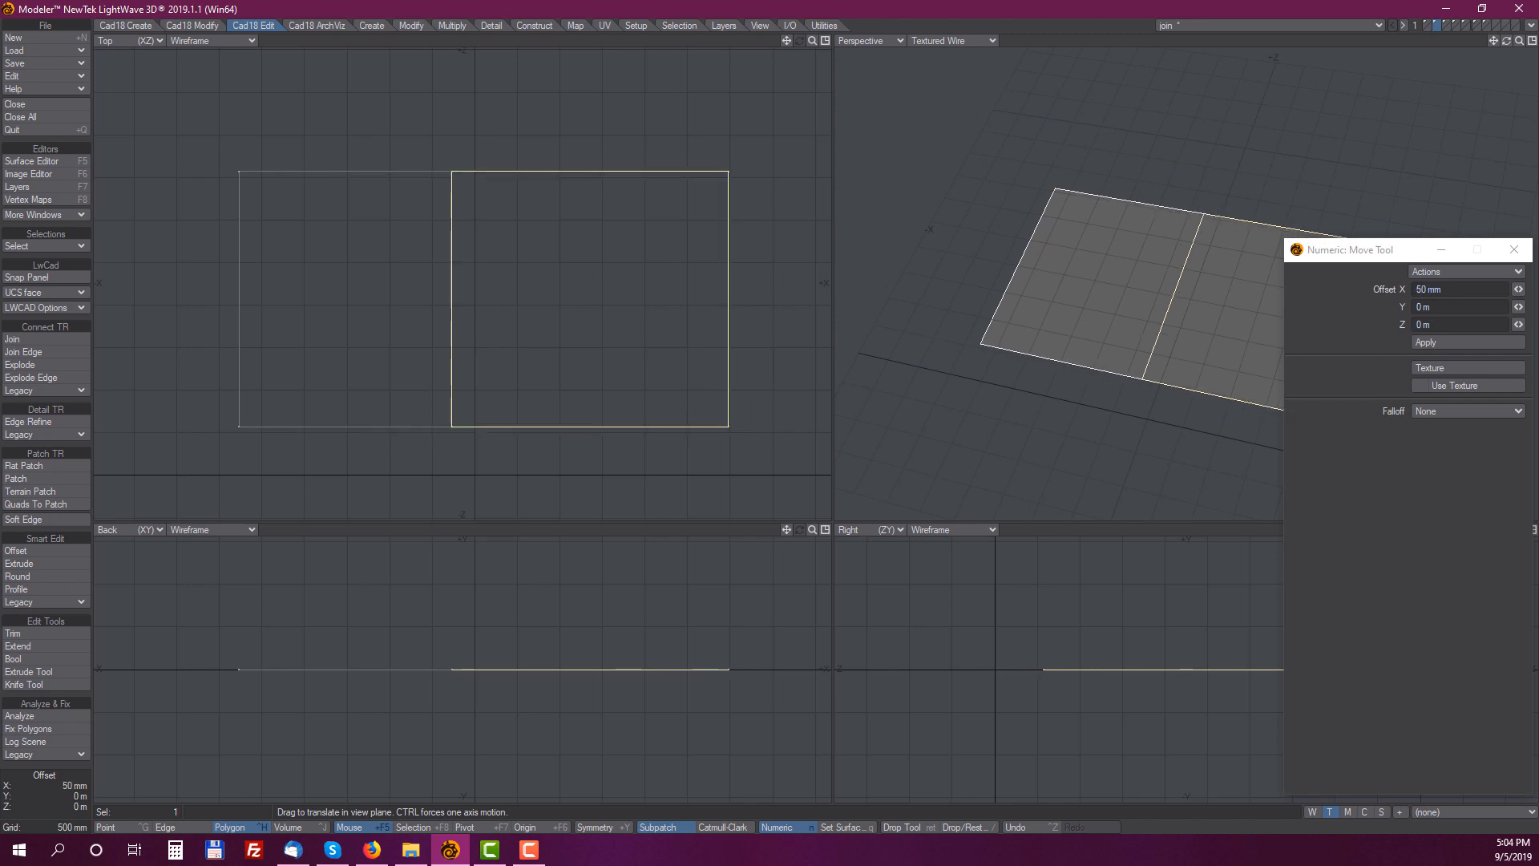
key(slash)
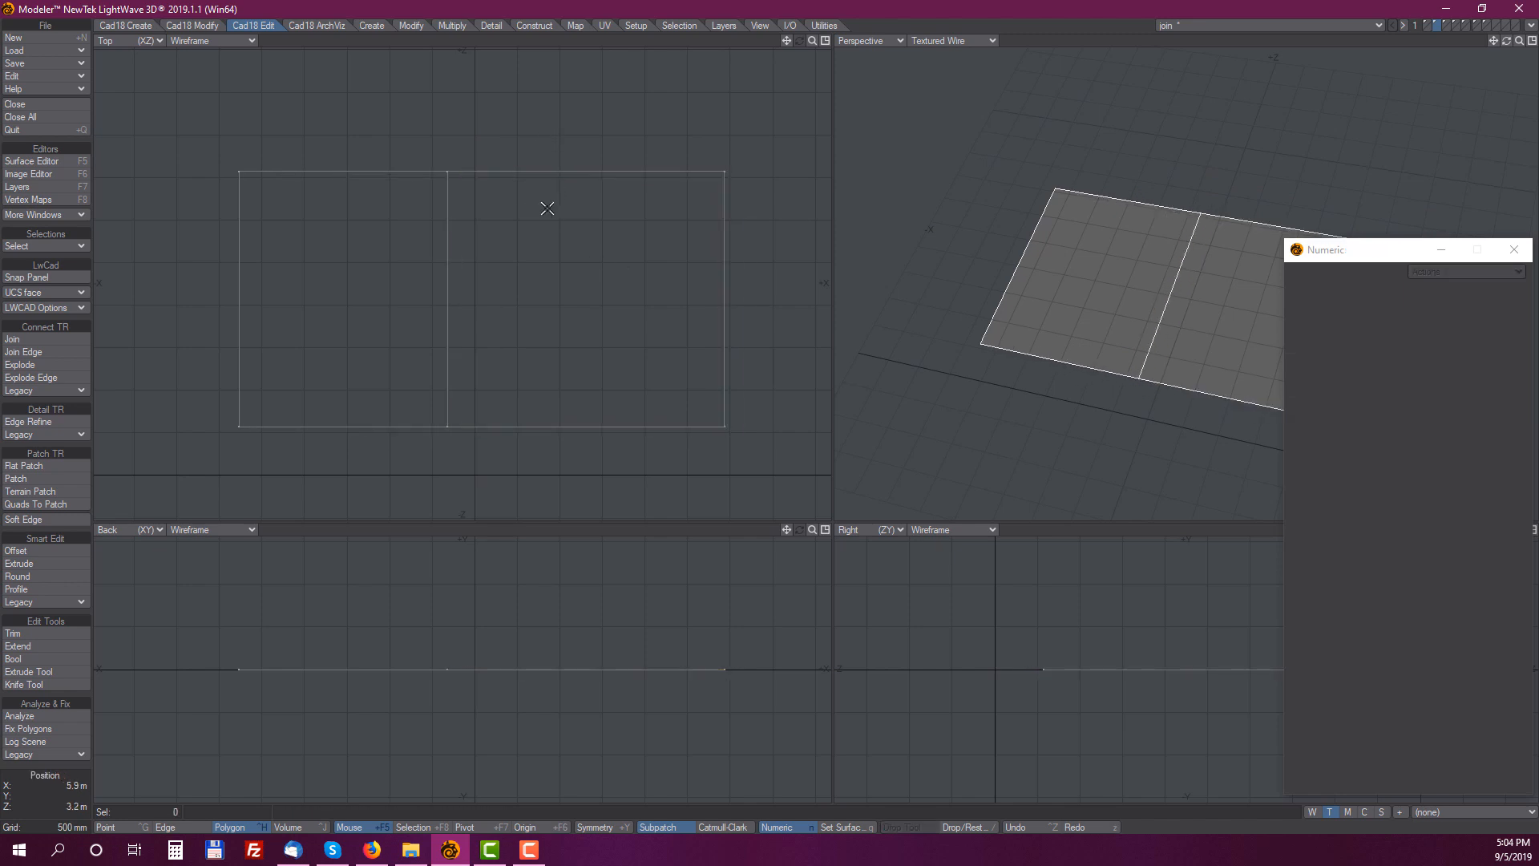
Examine the rectangles and line segments on the third layer for overlapping duplicates by selecting them individually
key(3)
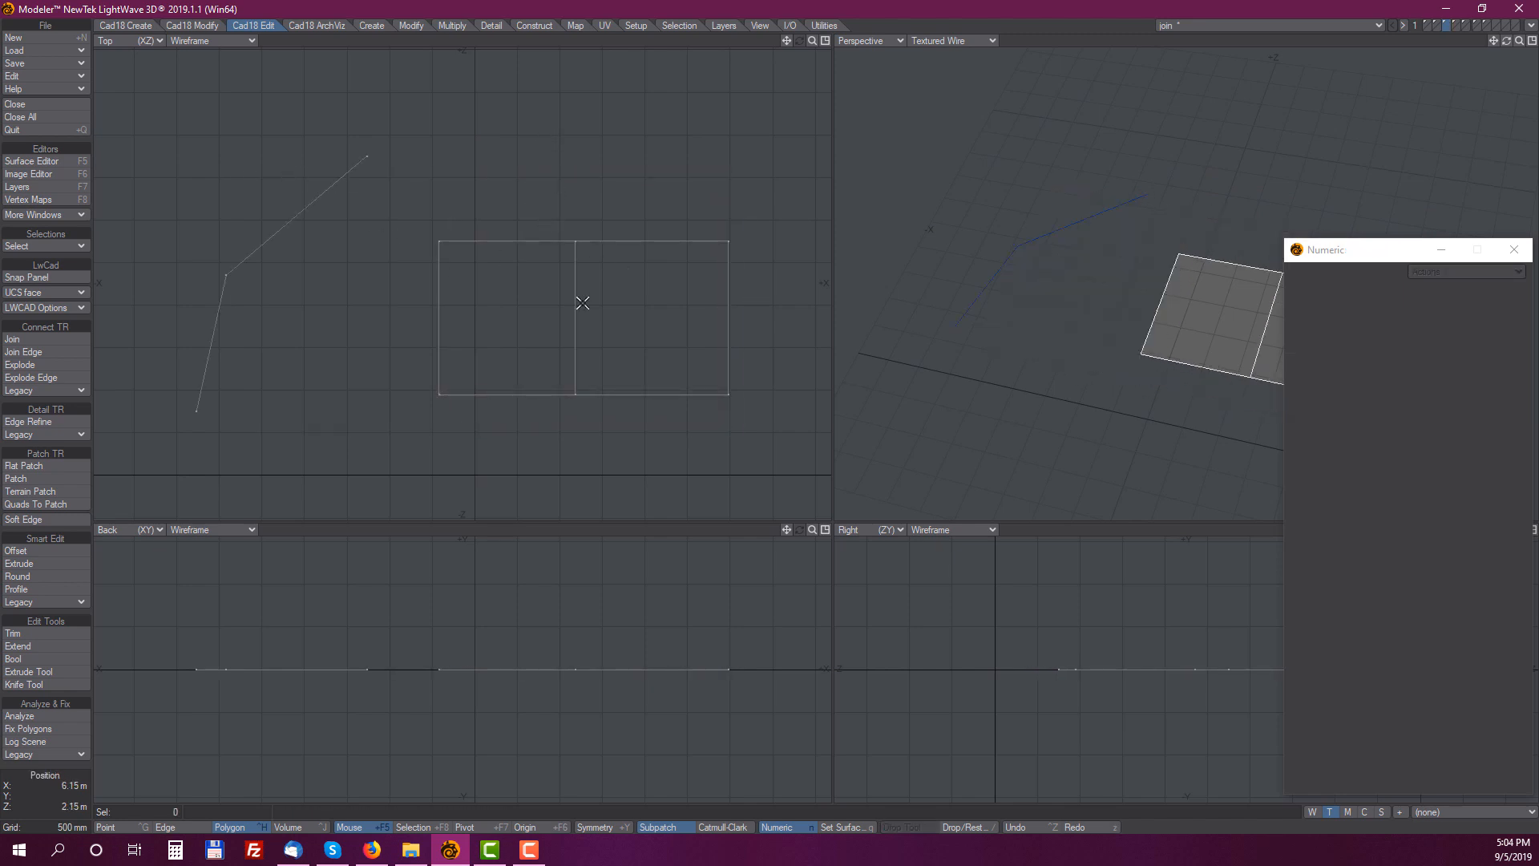
click(672, 246)
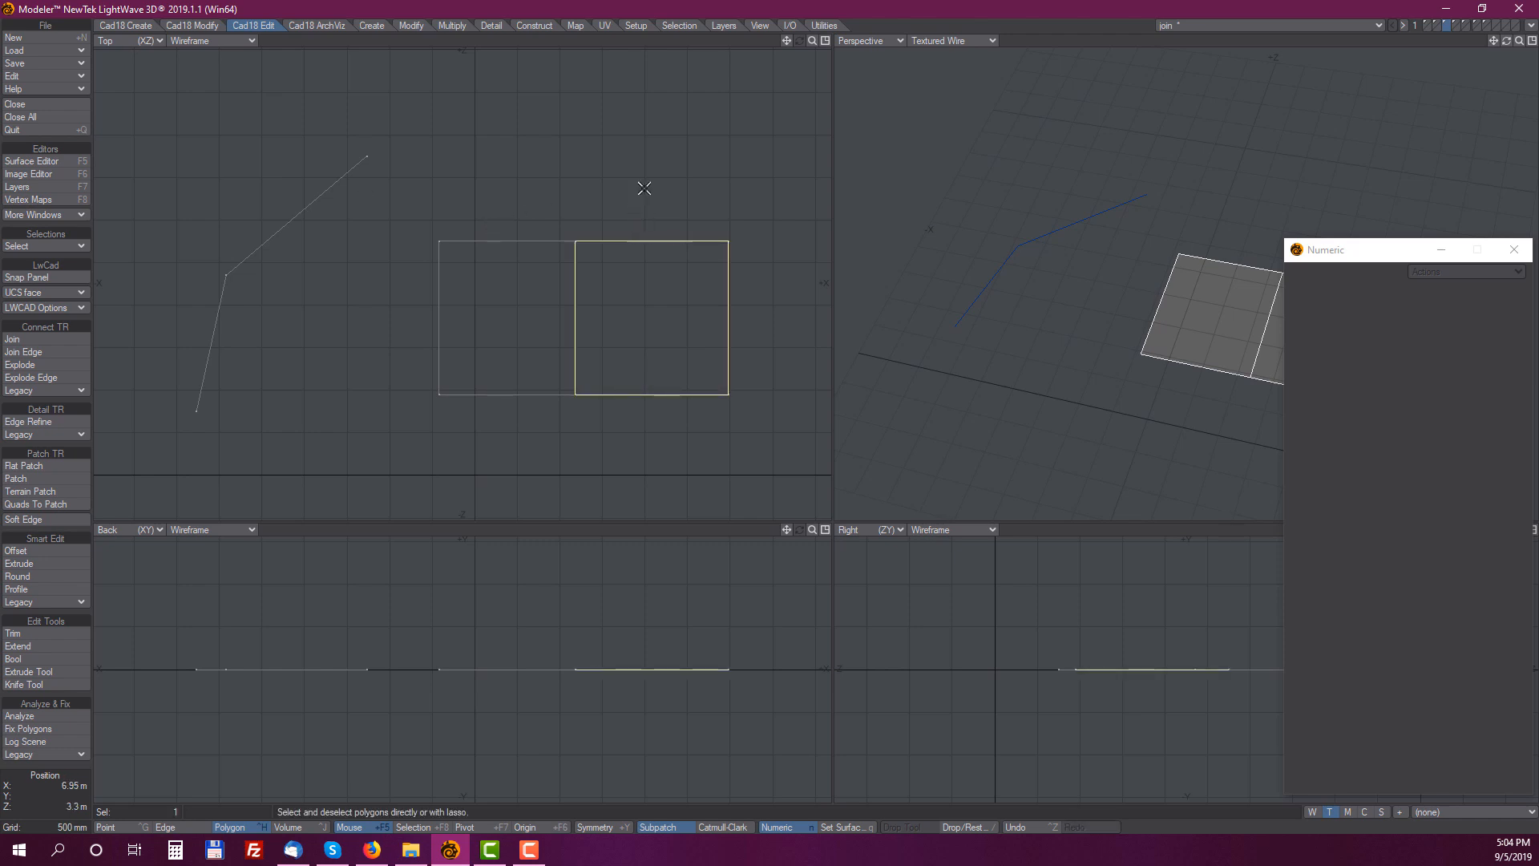
click(650, 248)
click(646, 251)
click(611, 239)
click(508, 247)
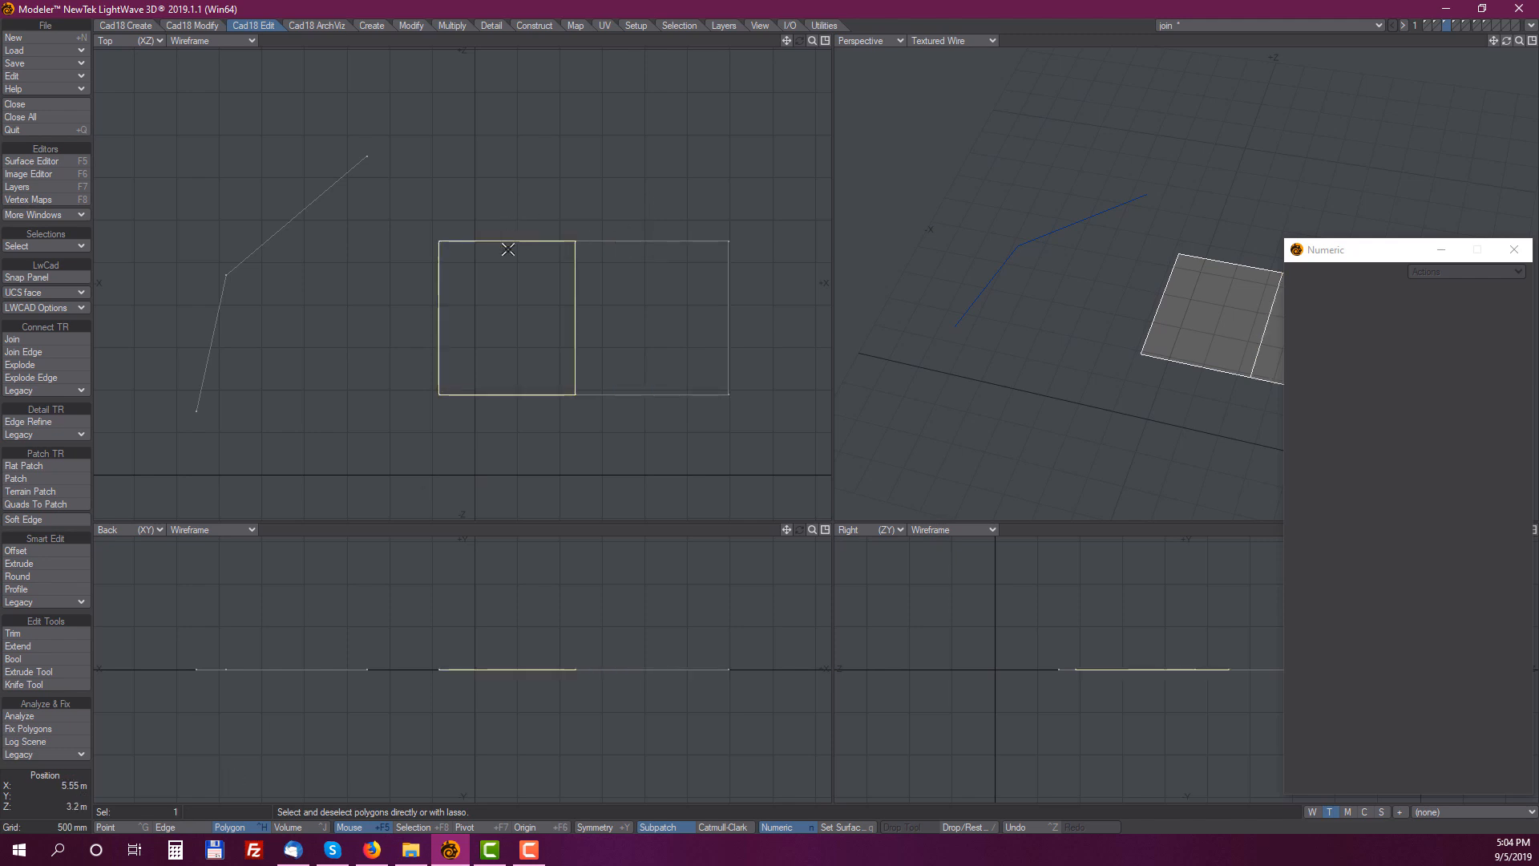
click(492, 255)
click(303, 218)
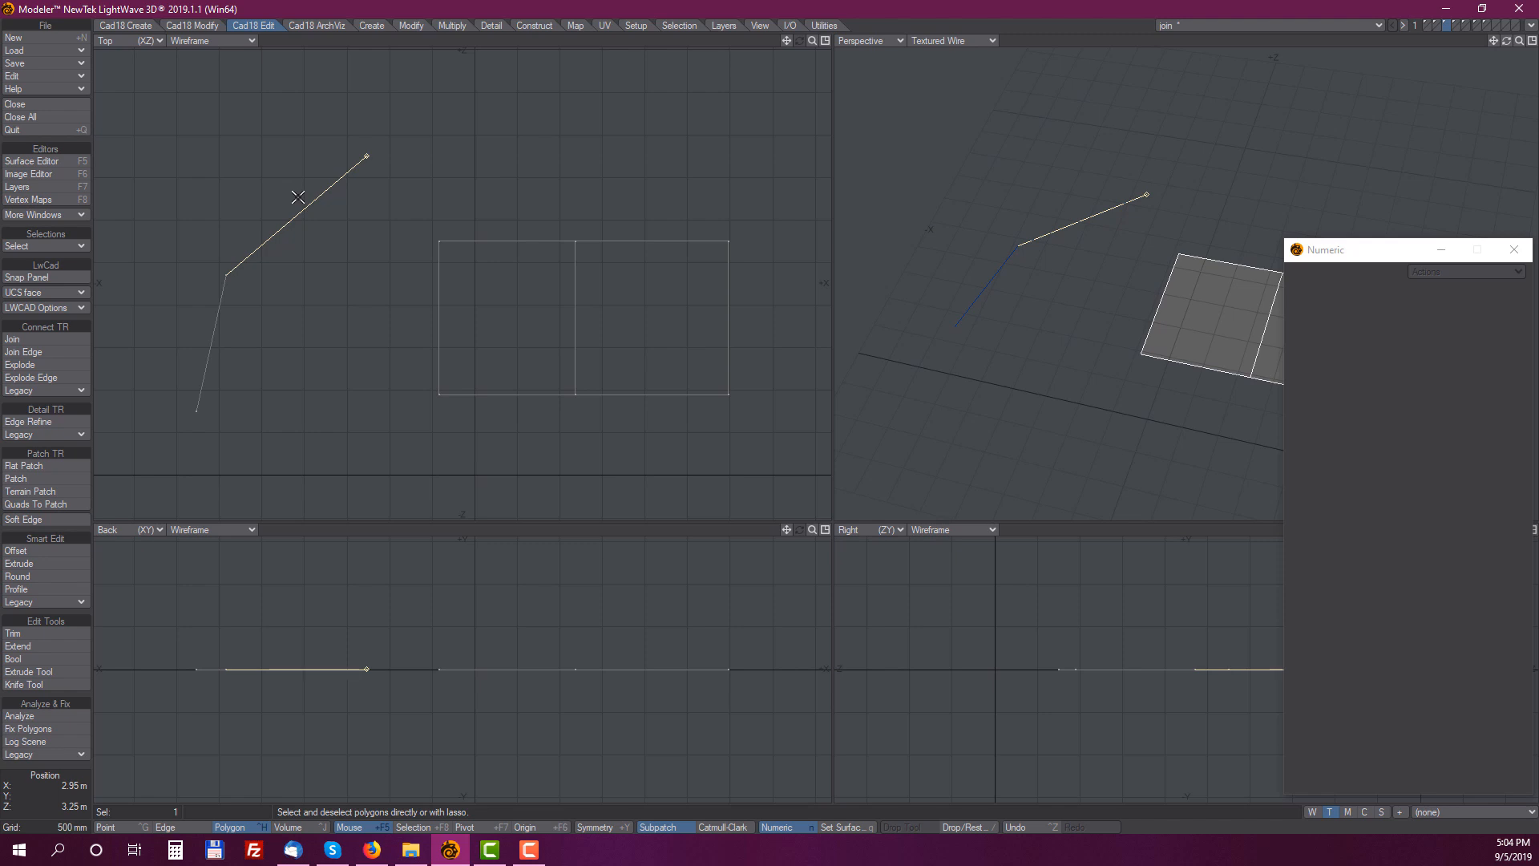
mouse_move(303, 171)
mouse_down()
mouse_move(348, 257)
mouse_move(284, 185)
mouse_up()
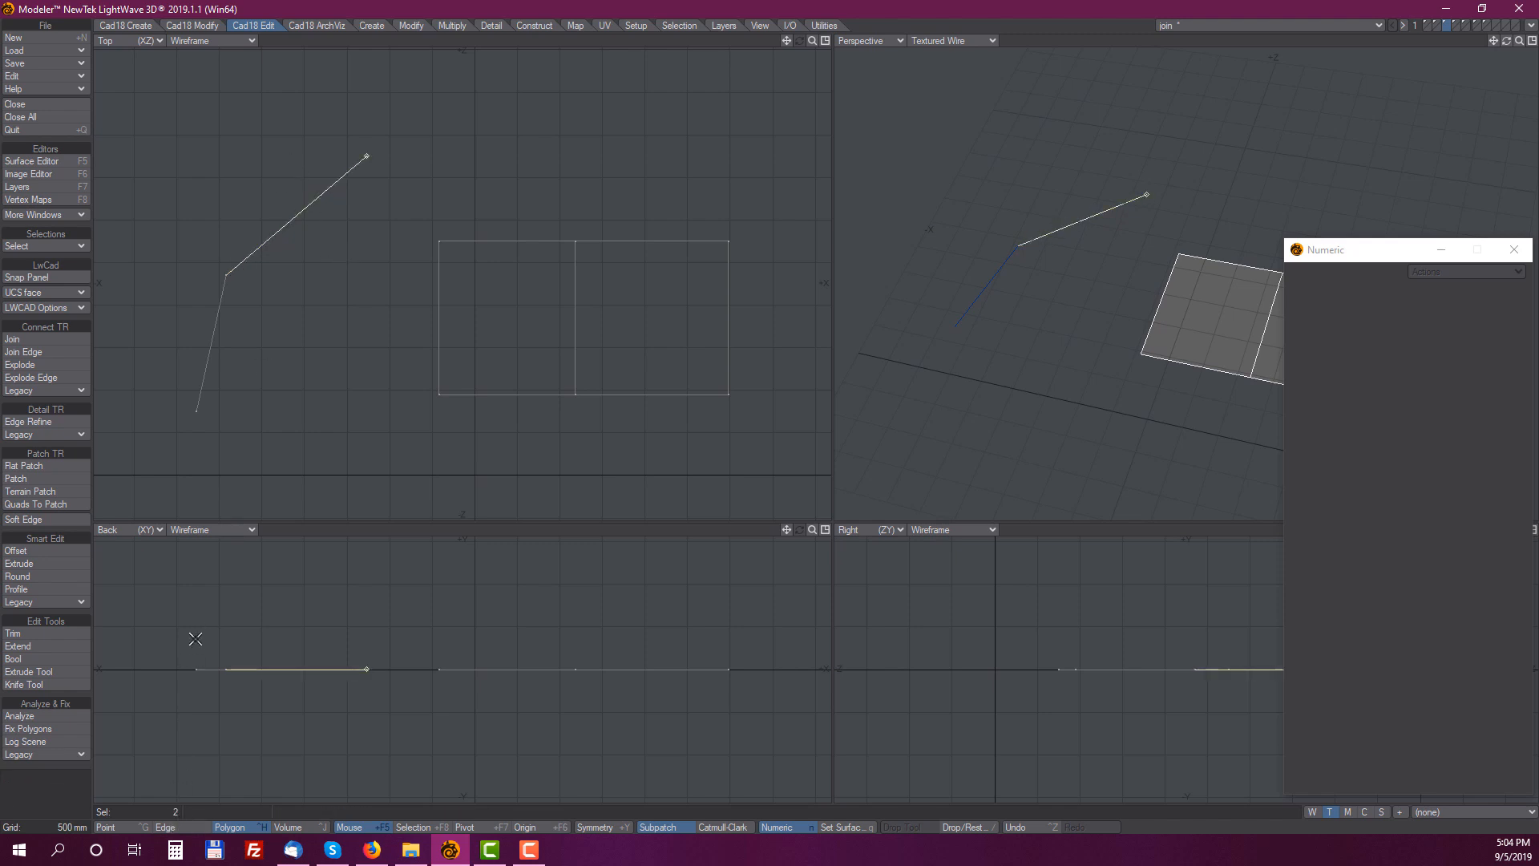
click(308, 219)
Join all curves and rectangles on the third layer with Join Edge, keeping Merge Segments and Merge Surfaces enabled, and select the right rectangle to check it
click(38, 353)
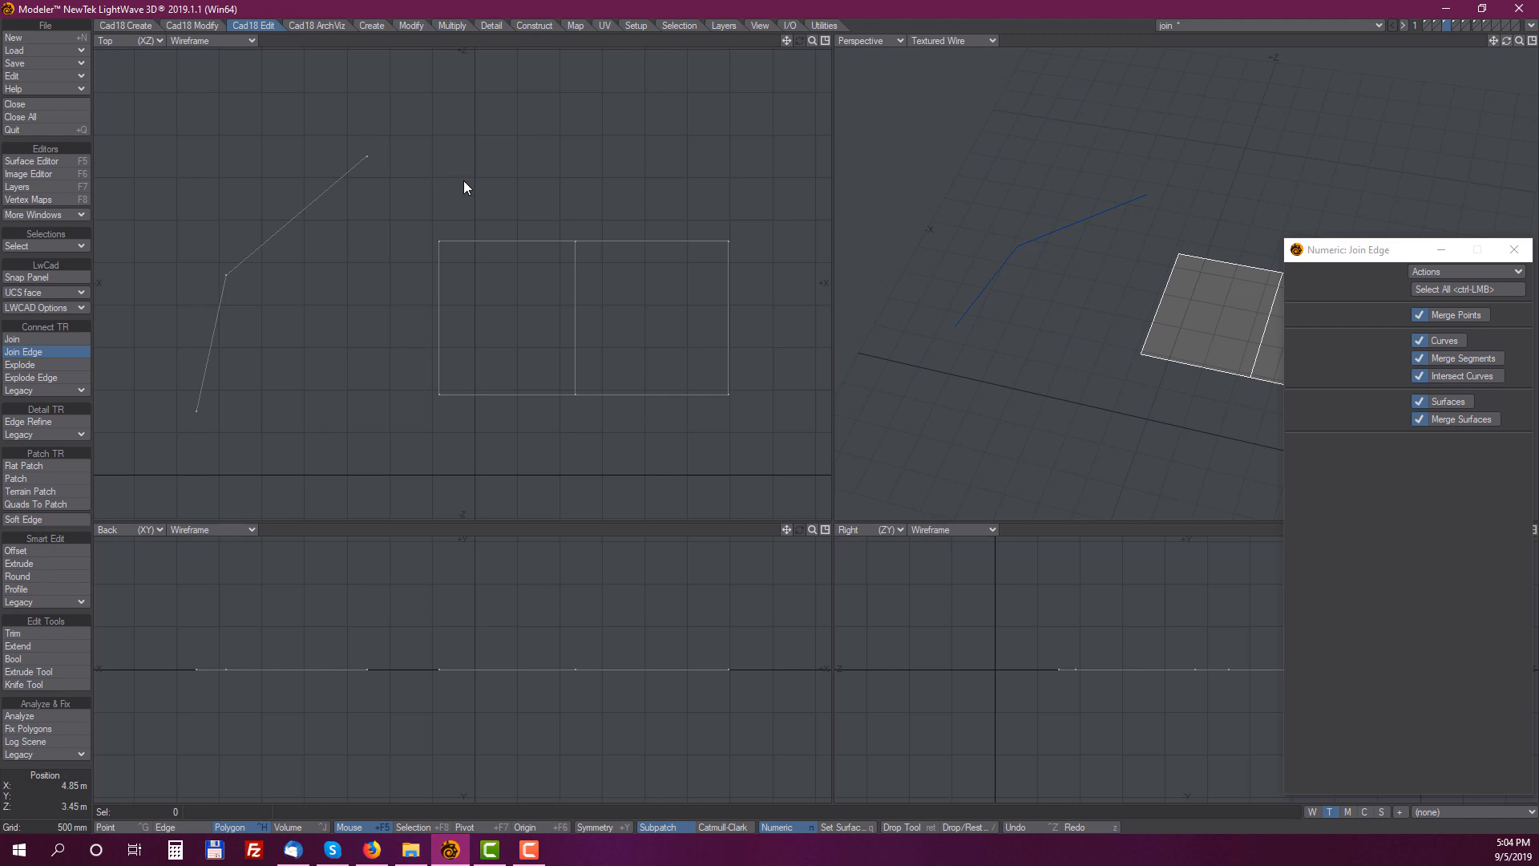
ctrl+click(476, 133)
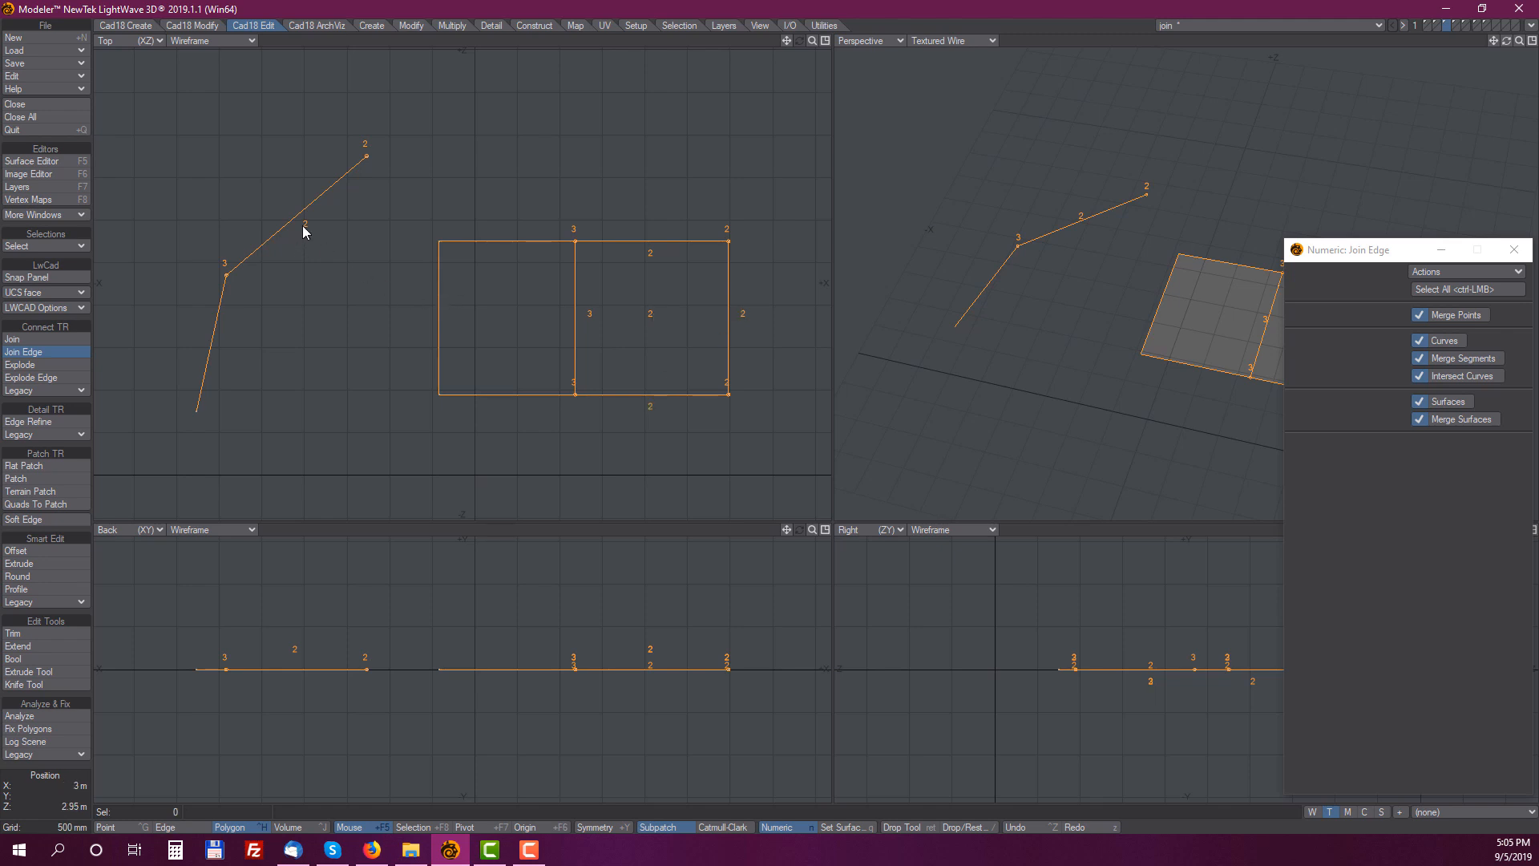
click(1418, 419)
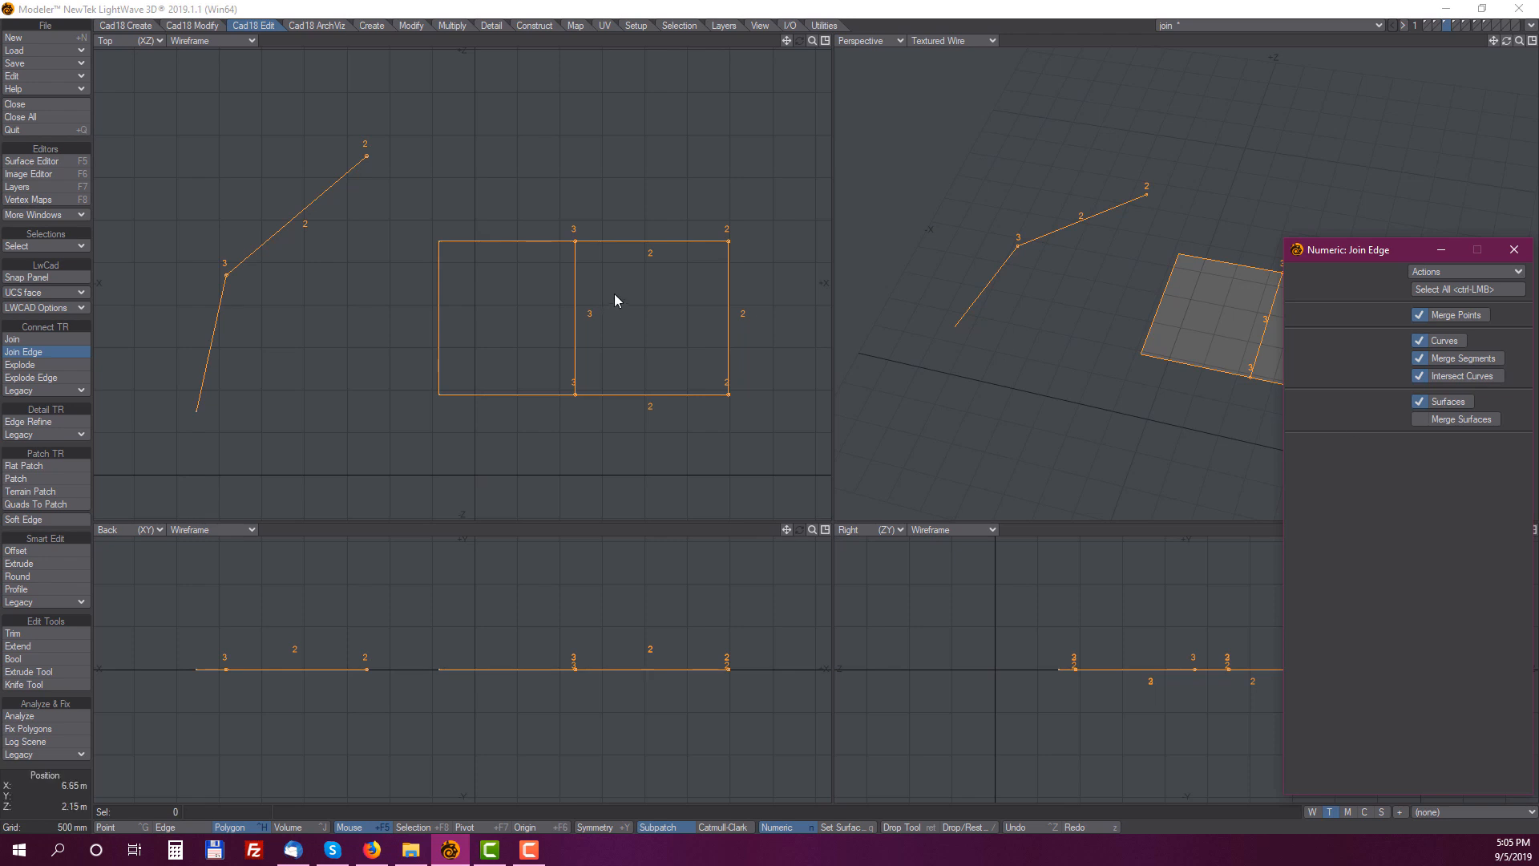
click(1420, 419)
click(1420, 358)
click(503, 156)
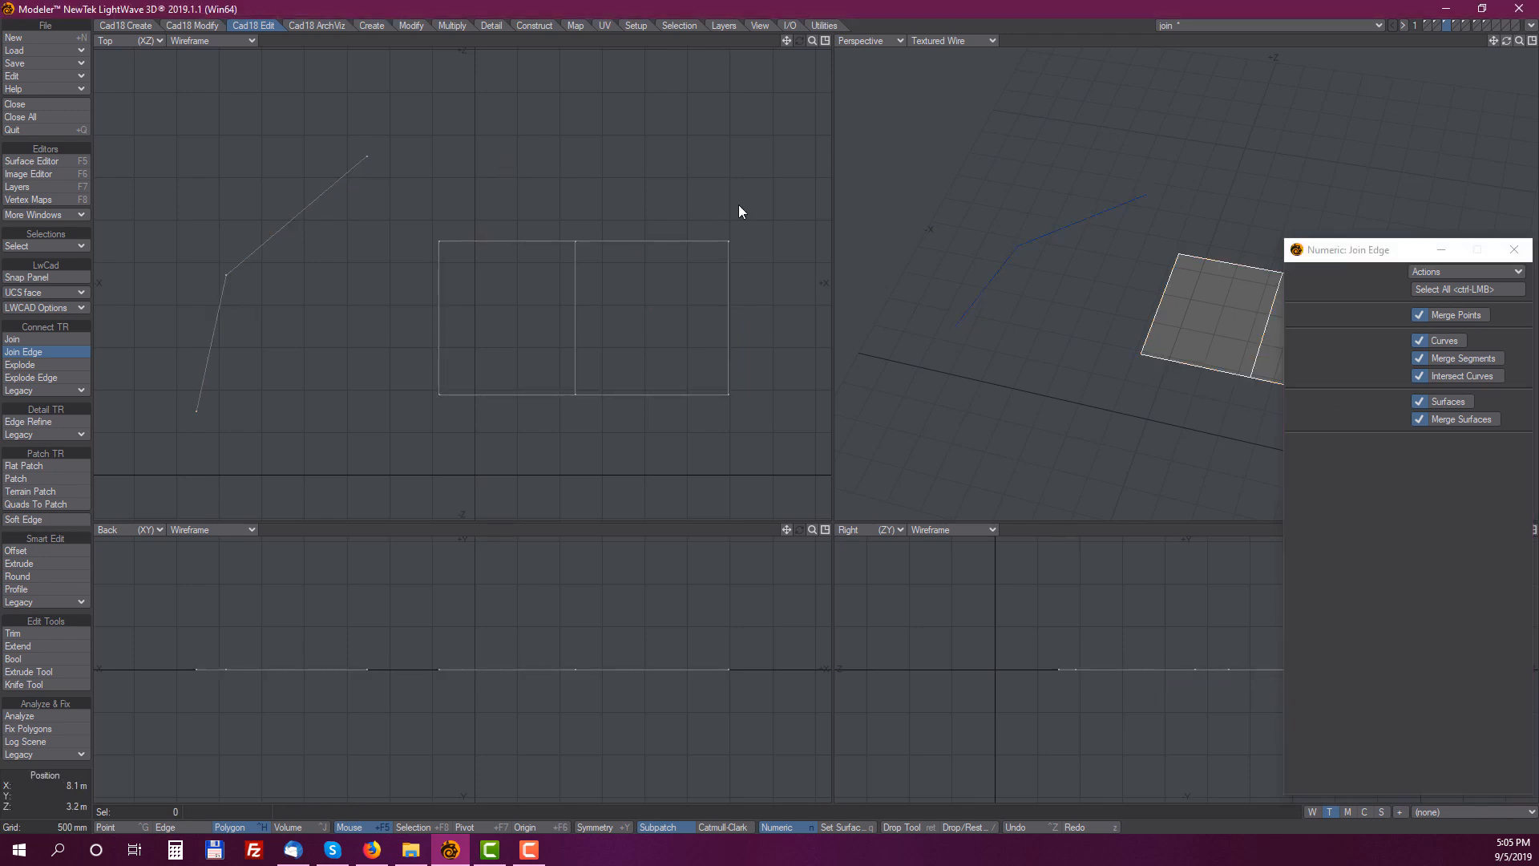
key(Return)
click(673, 277)
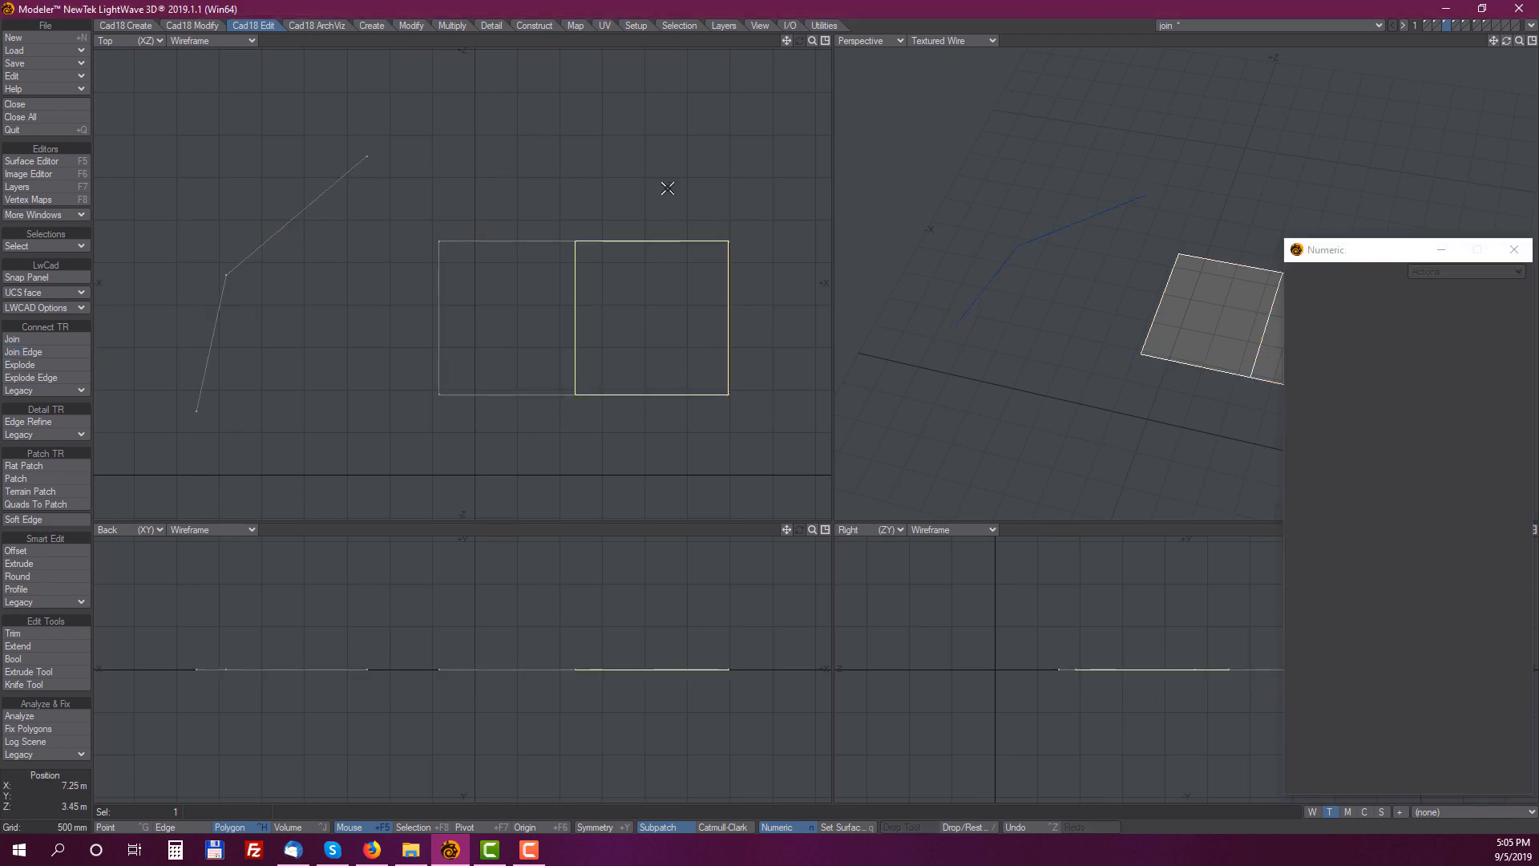
Test-move the right rectangle on the third layer 50 mm in X and 350 mm in Z, and undo that move
click(662, 269)
click(478, 272)
click(513, 249)
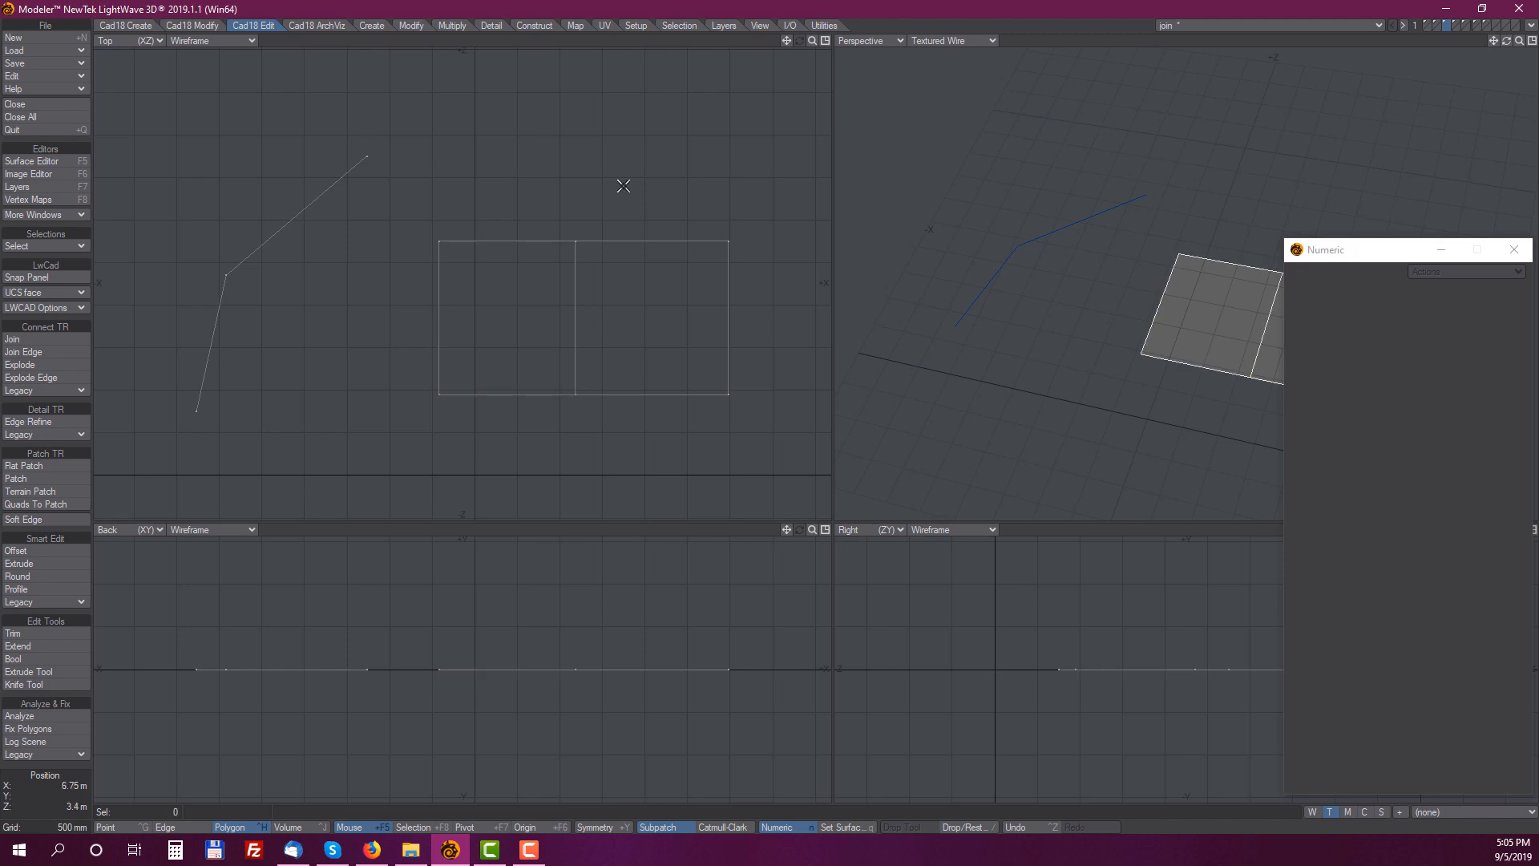
click(661, 274)
key(t)
mouse_move(692, 355)
mouse_down()
mouse_move(683, 325)
mouse_move(696, 325)
mouse_up()
key(ctrl+z)
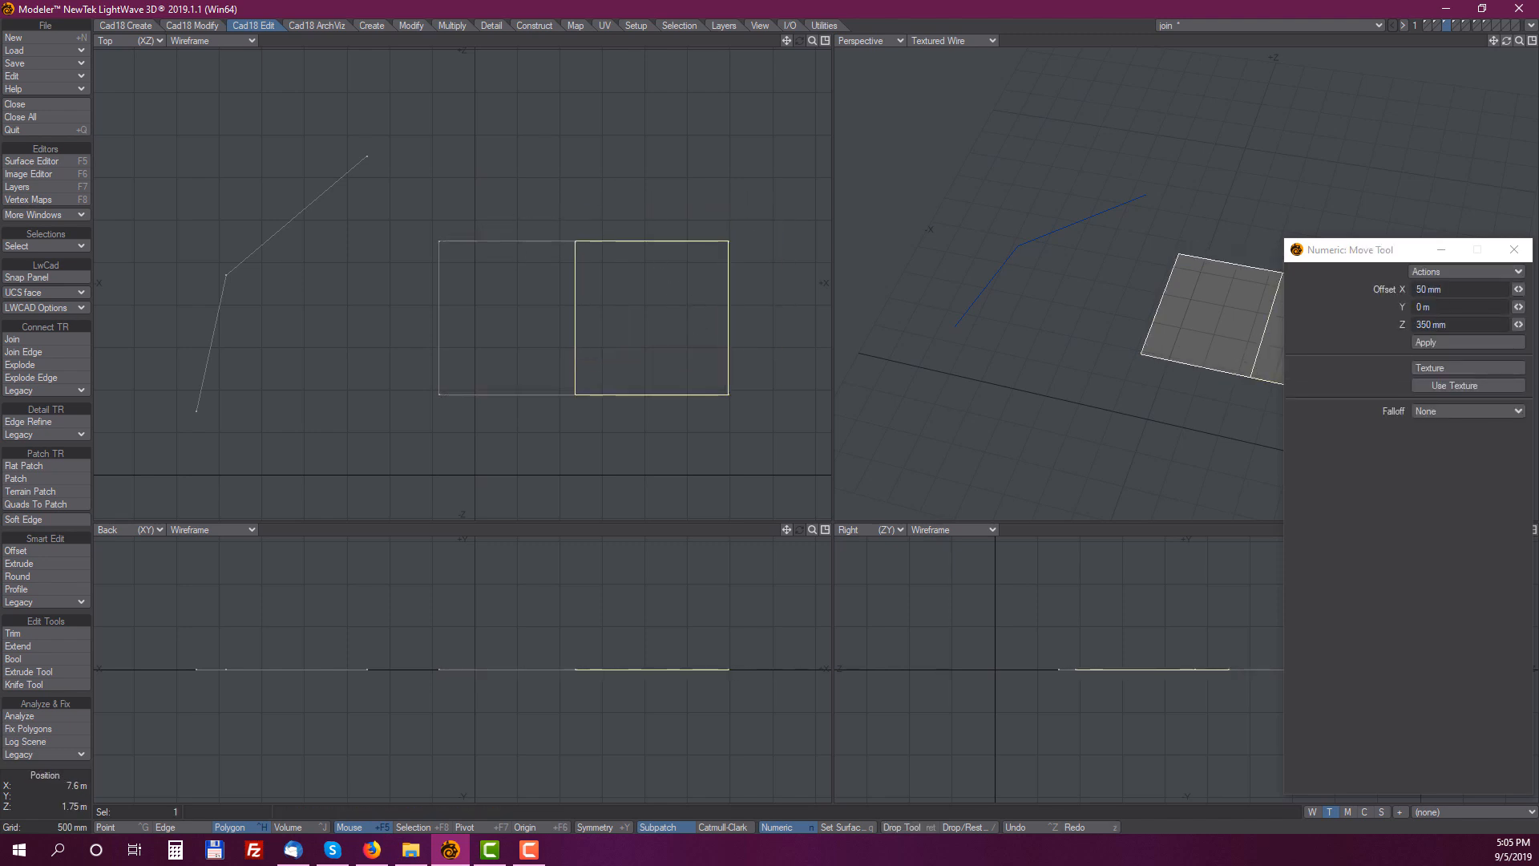
key(Return)
click(642, 257)
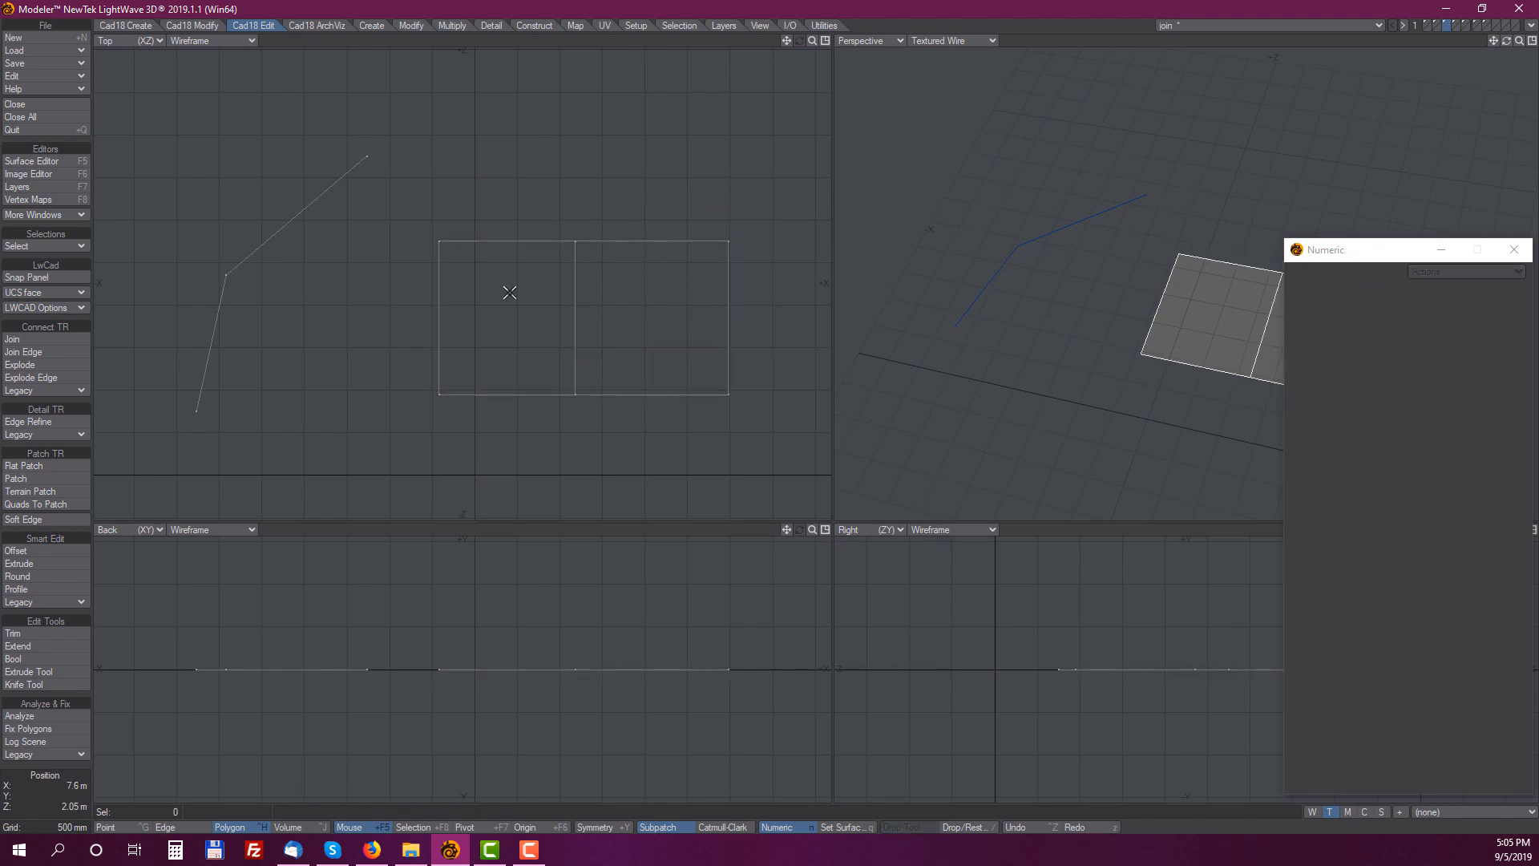
click(322, 212)
click(347, 213)
Switch to the fourth layer, test-move the grid's top-right cell 400 mm in X and 600 mm in Z, and undo the move
click(1454, 24)
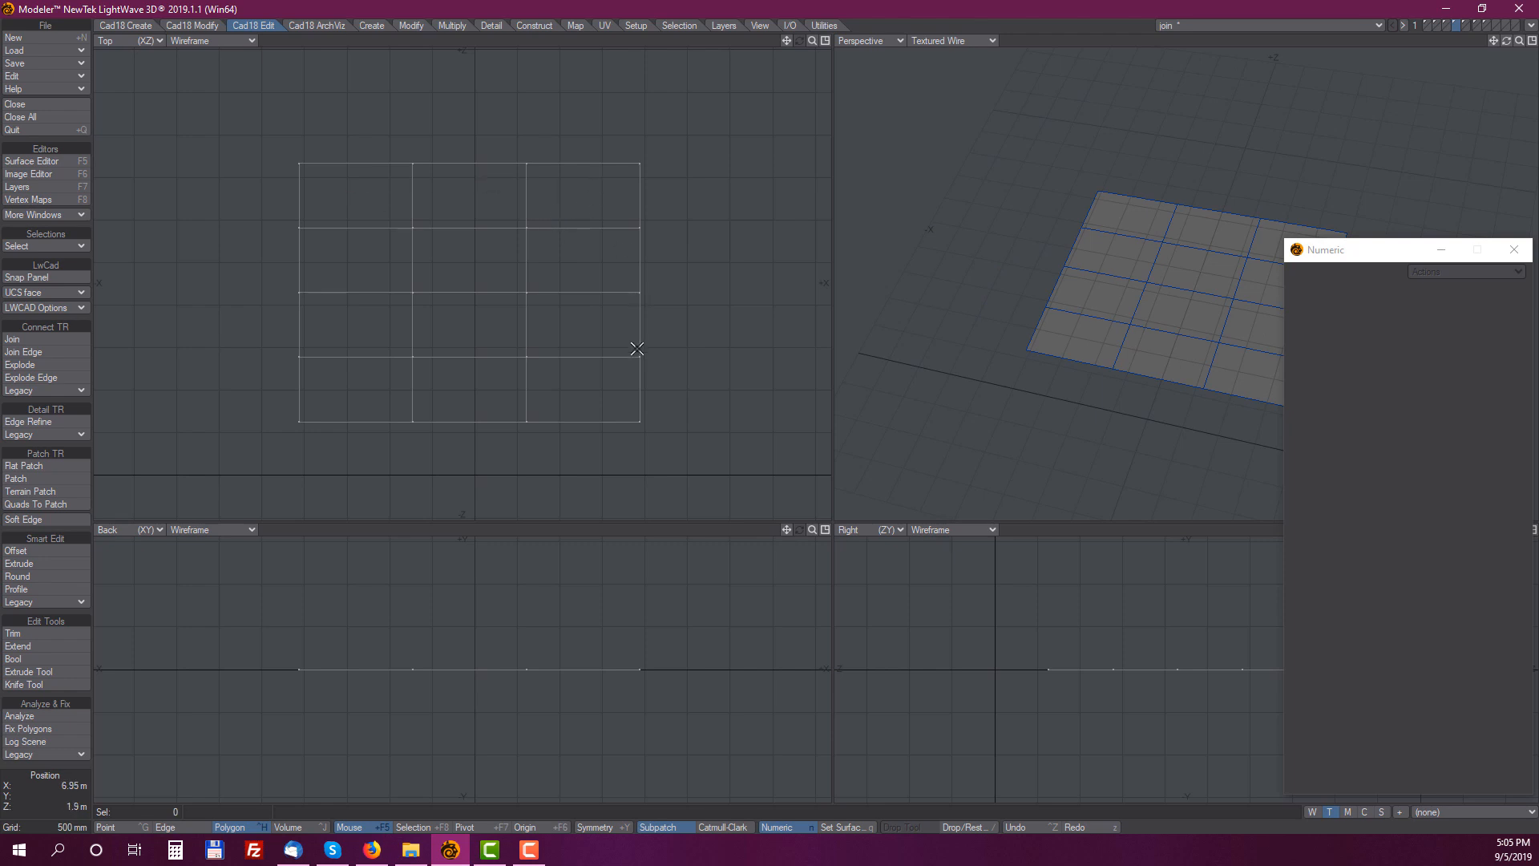
click(630, 210)
key(t)
drag(653, 316, 687, 265)
key(ctrl+z)
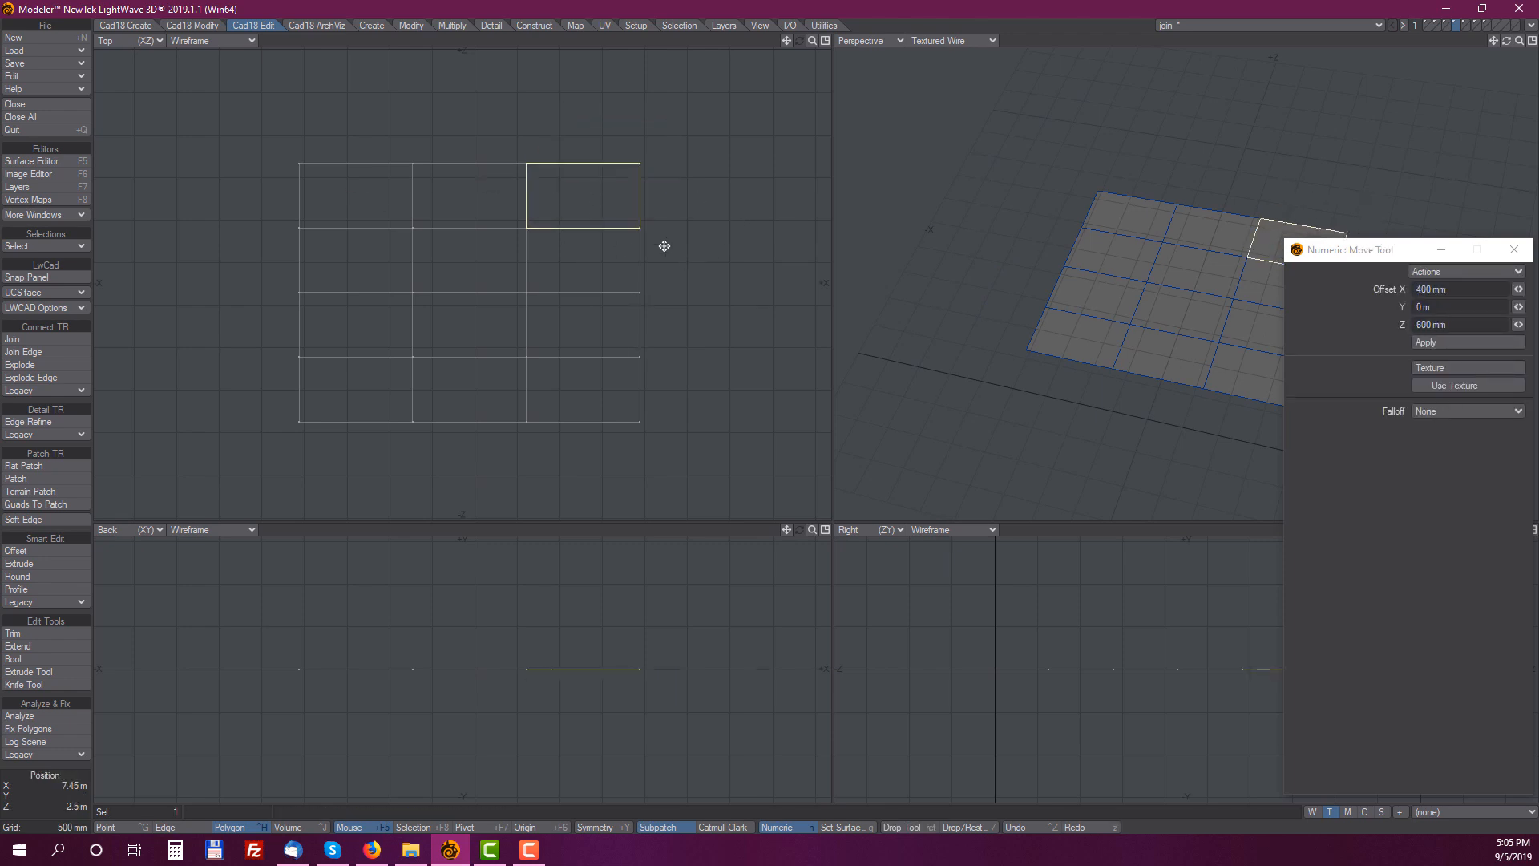
key(space)
drag(618, 179, 649, 176)
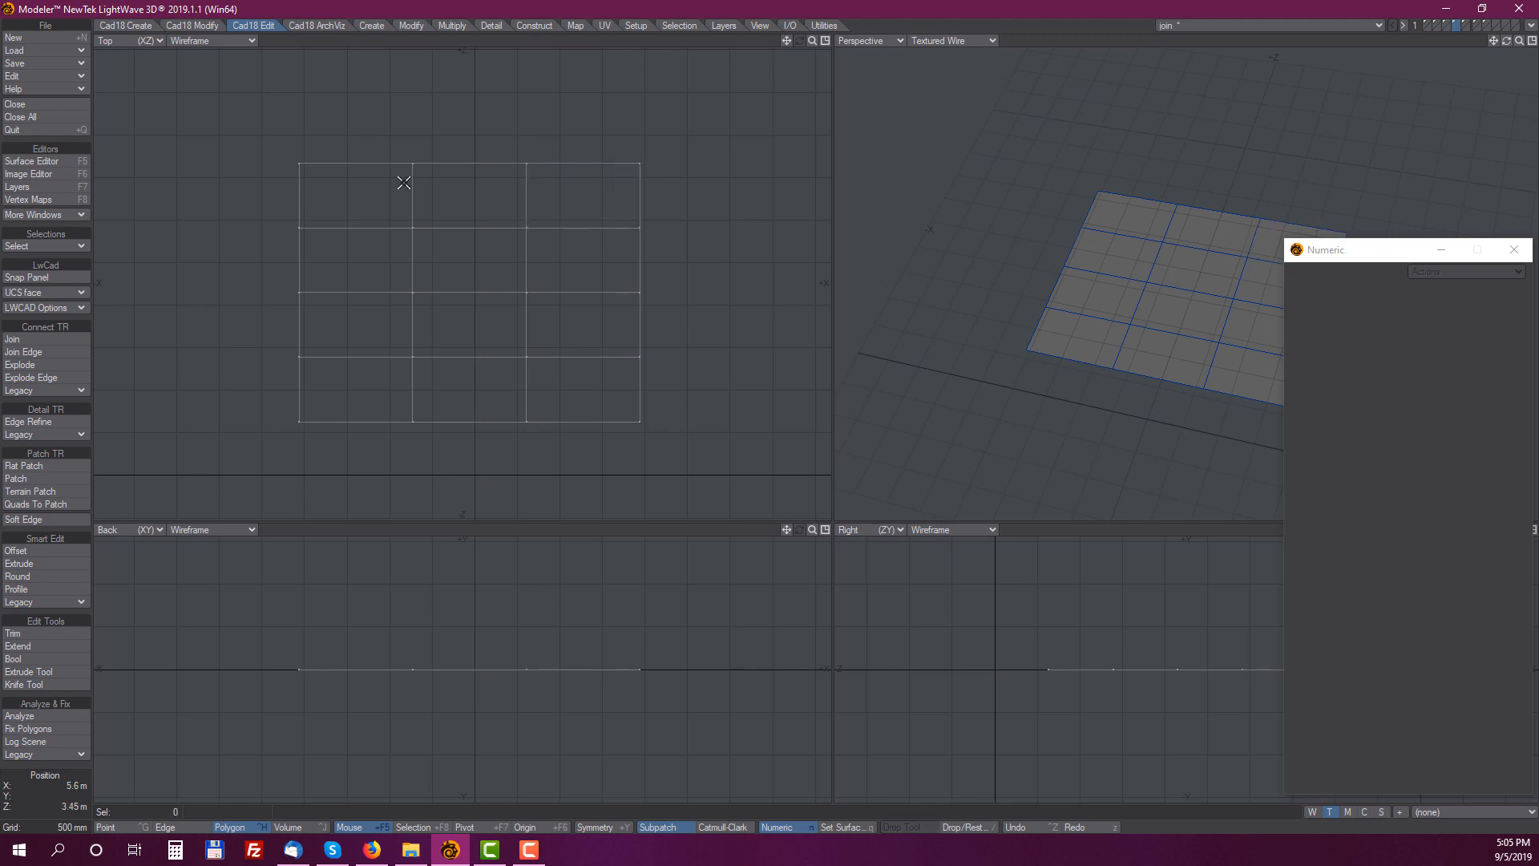
Join the cells along the lower part of the grid's right interior vertical line with Join Edge
click(36, 352)
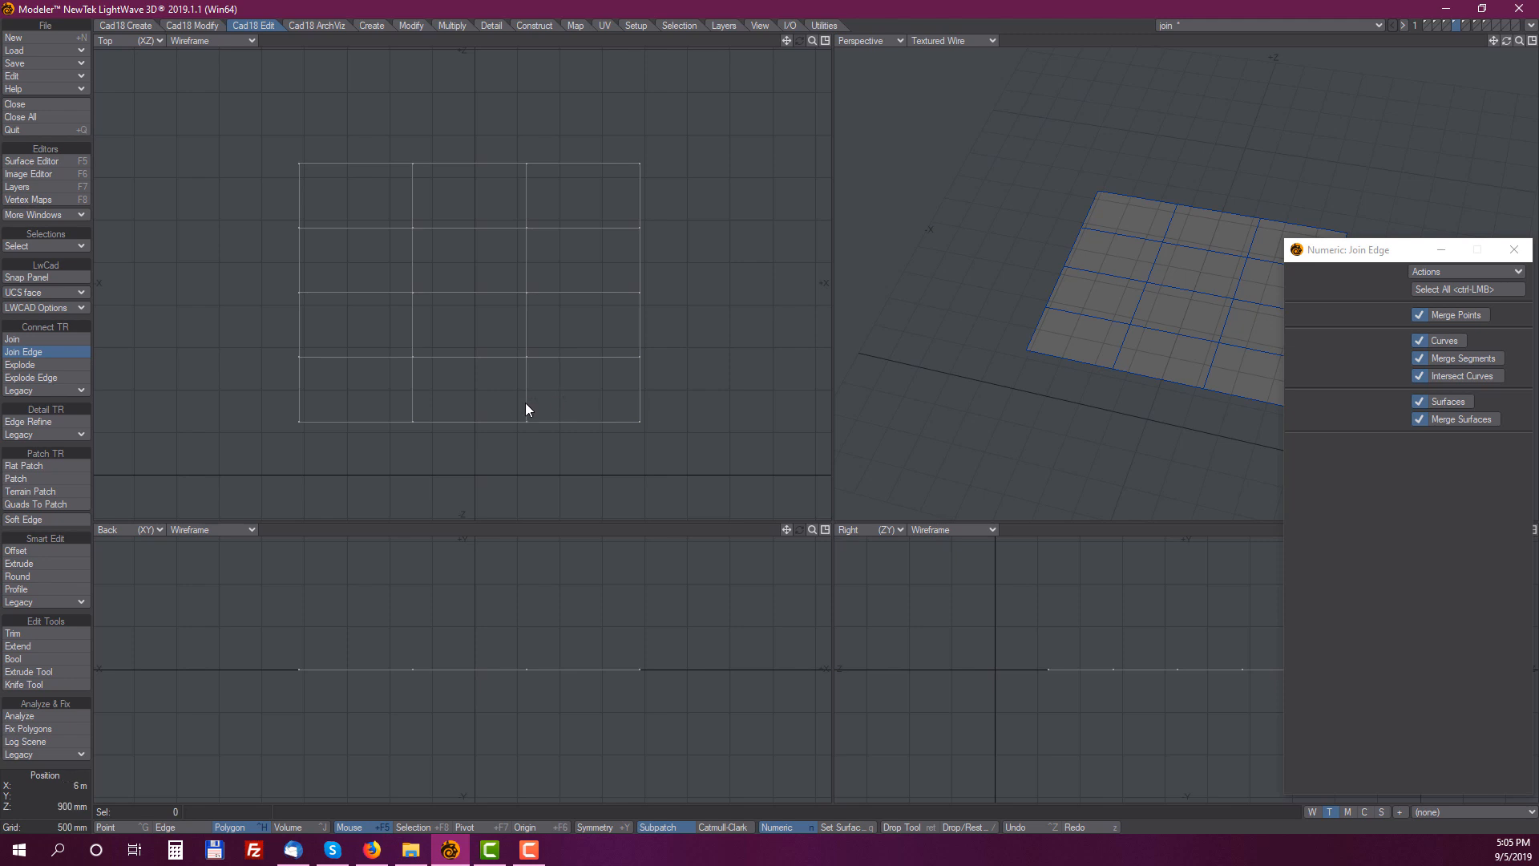
click(528, 322)
click(771, 322)
key(Return)
Test the partial join by moving the grid's bottom-right cell and the middle cell of the third row slightly down and left
drag(571, 393, 642, 412)
key(t)
key(Return)
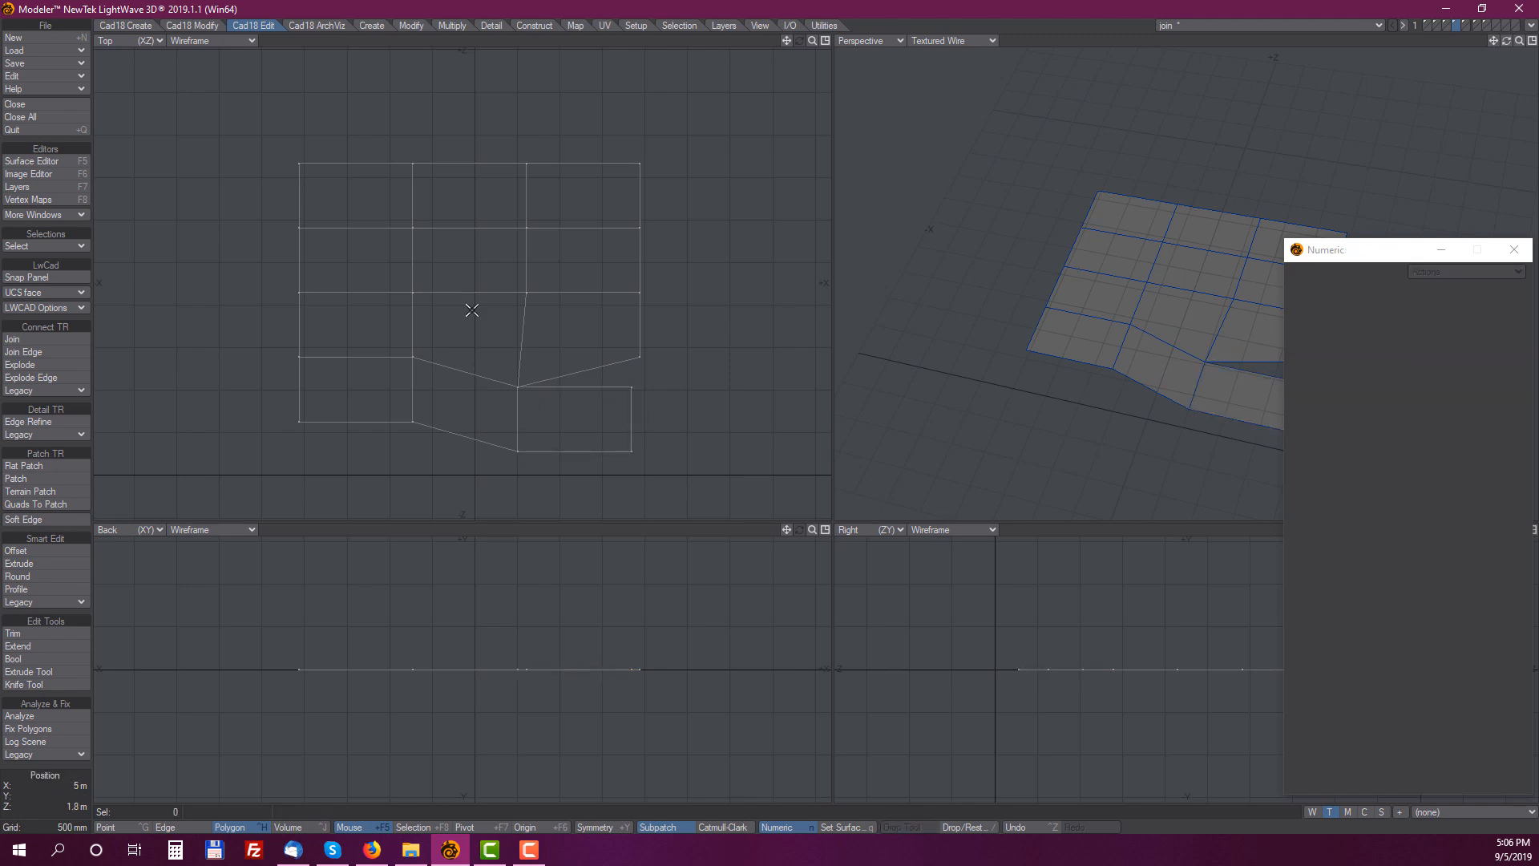
mouse_move(469, 304)
mouse_down()
mouse_move(459, 287)
mouse_move(446, 312)
mouse_up()
key(t)
drag(458, 238, 457, 308)
key(Return)
Move the top-right and top-left cells slightly out of the grid to test whether they are still separate
drag(645, 251, 665, 181)
key(t)
key(Return)
key(slash)
click(495, 262)
key(t)
drag(495, 261, 393, 193)
key(Return)
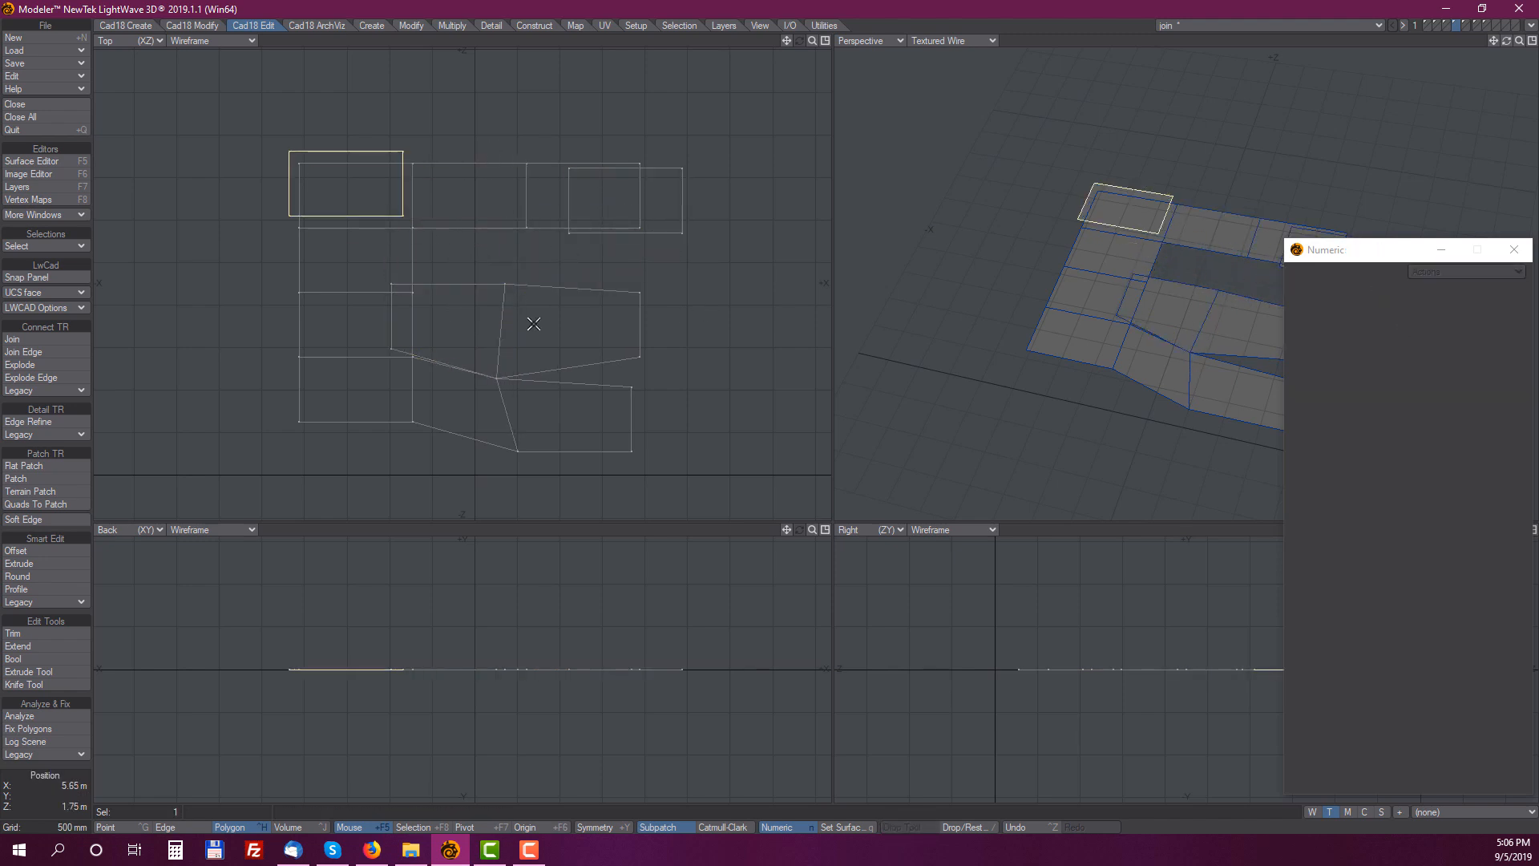
Move the bottom-middle cell down and left, and the bottom-right cell 650 mm in X and 100 mm in Z
click(443, 412)
key(t)
drag(443, 412, 426, 468)
key(slash)
click(607, 460)
key(t)
drag(607, 460, 662, 451)
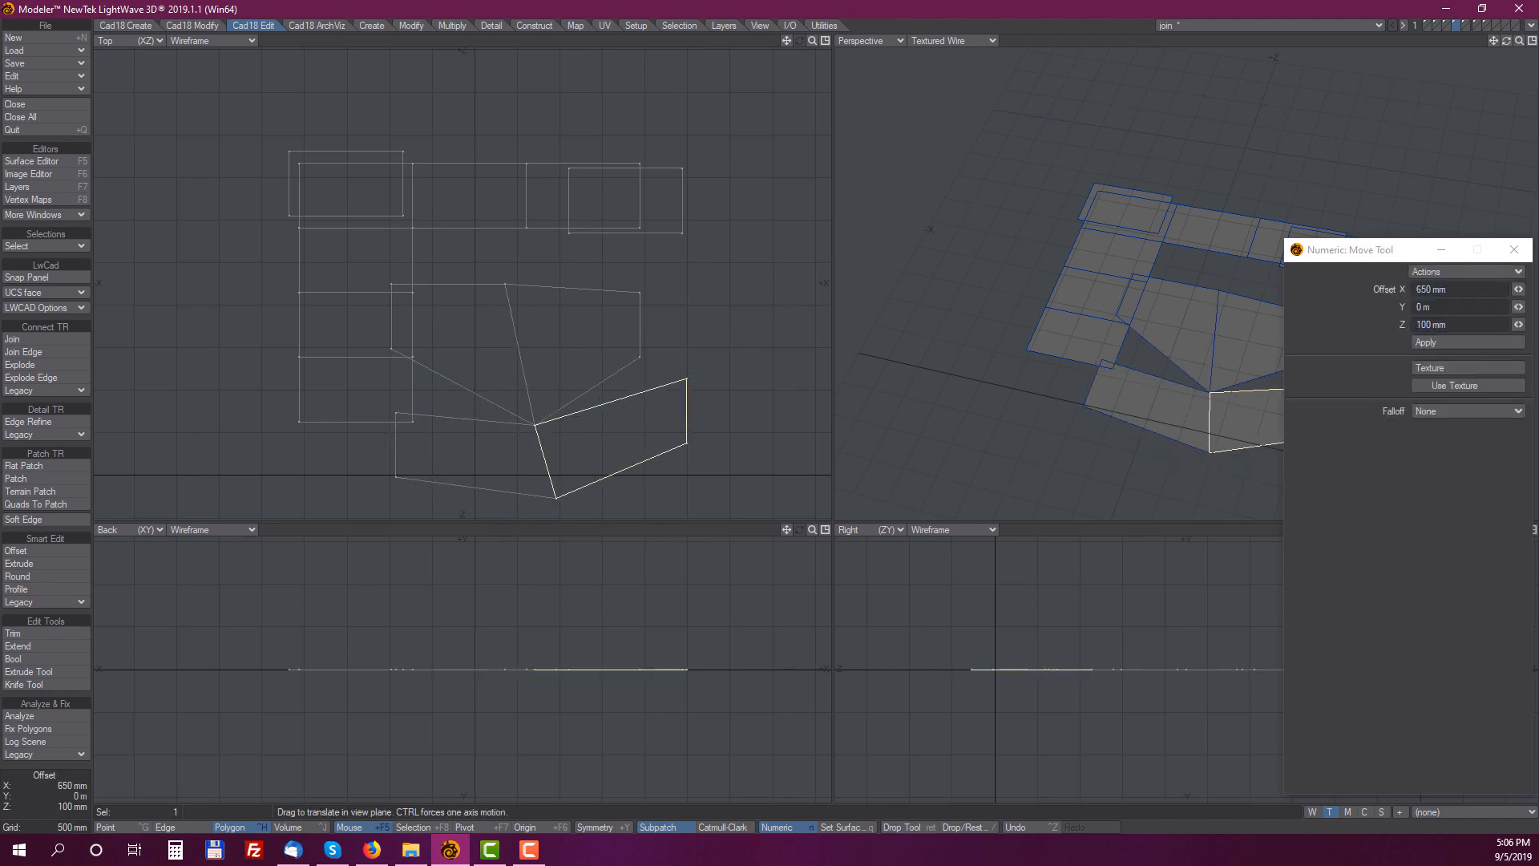
key(slash)
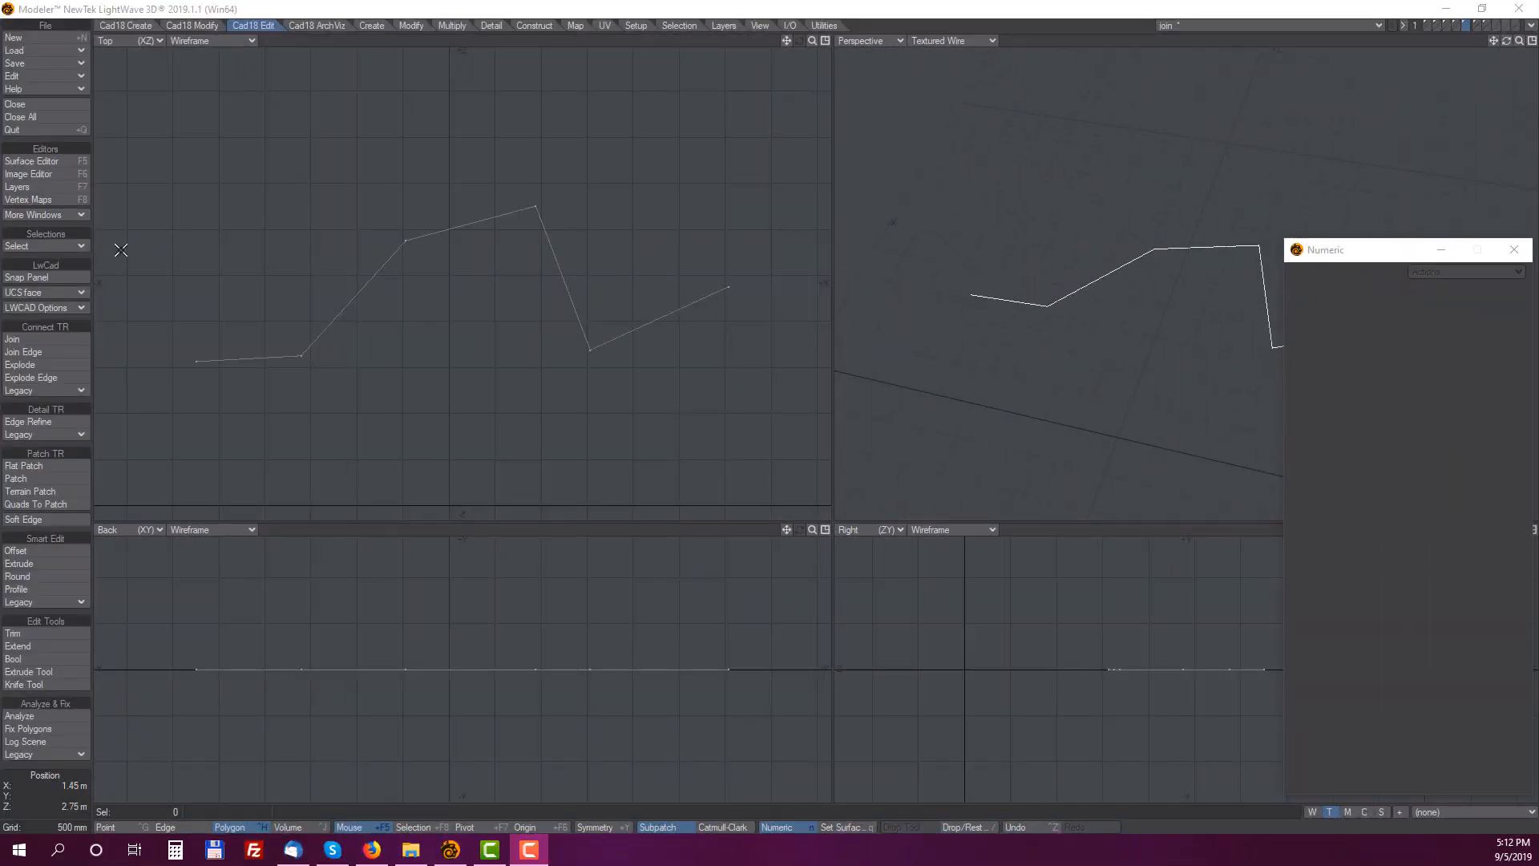
Check the two touching polylines by selecting each, and join them at their shared point with Join Edge
click(363, 289)
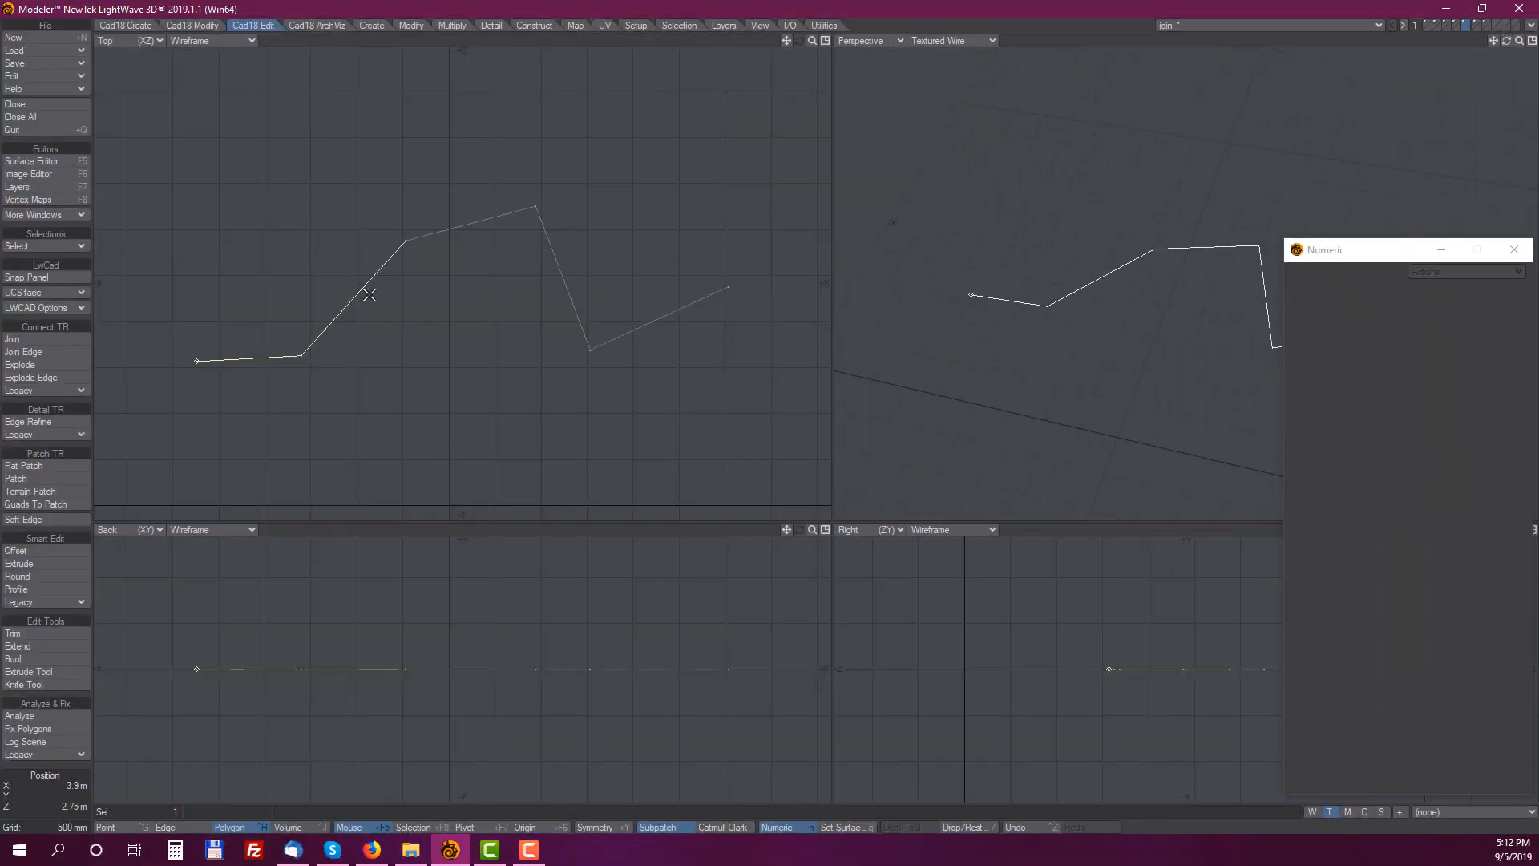
click(453, 233)
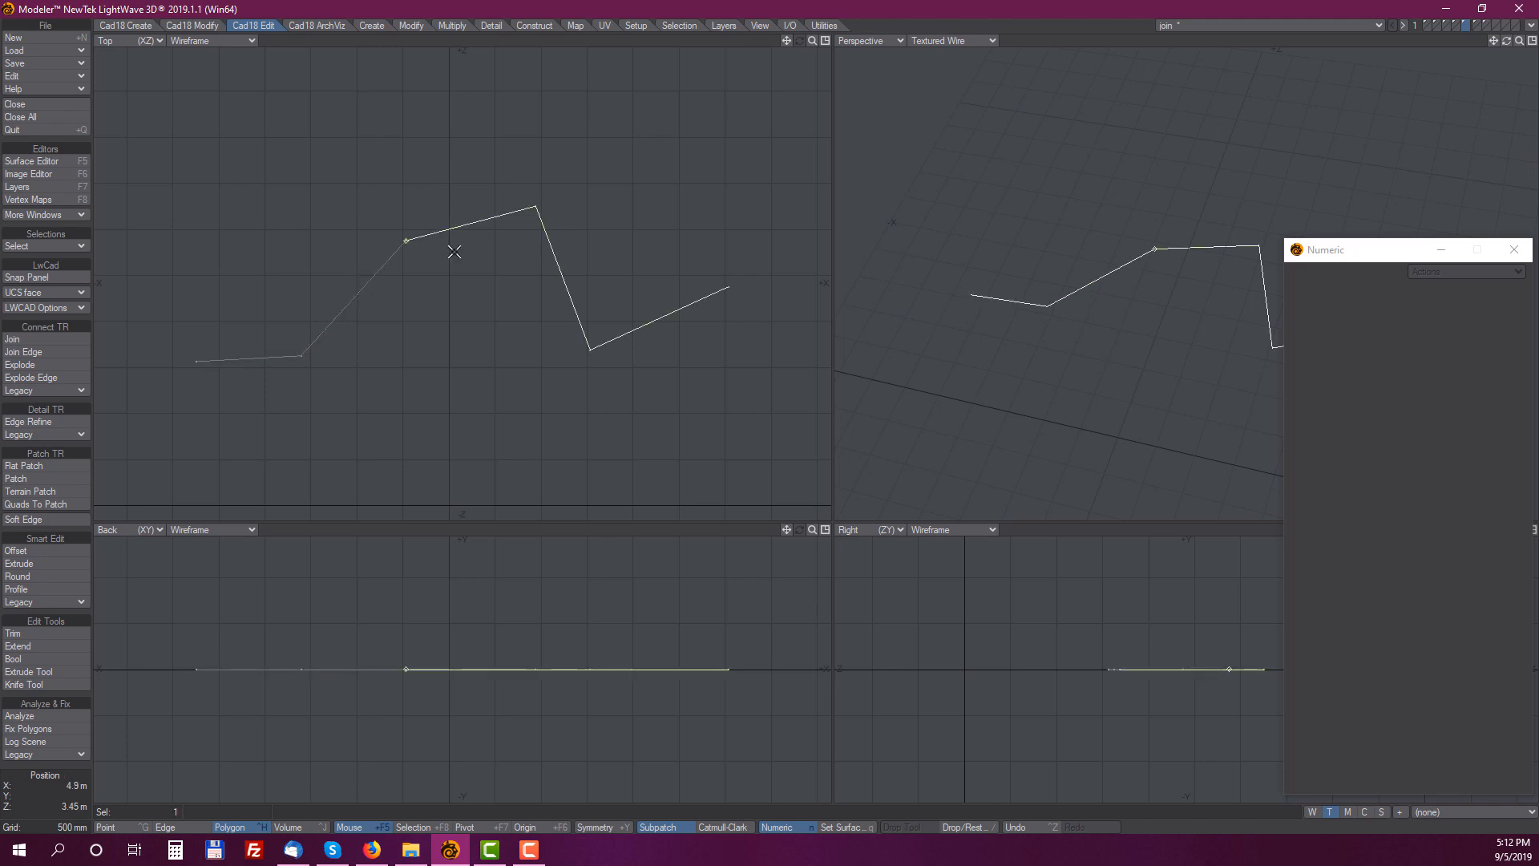
click(450, 240)
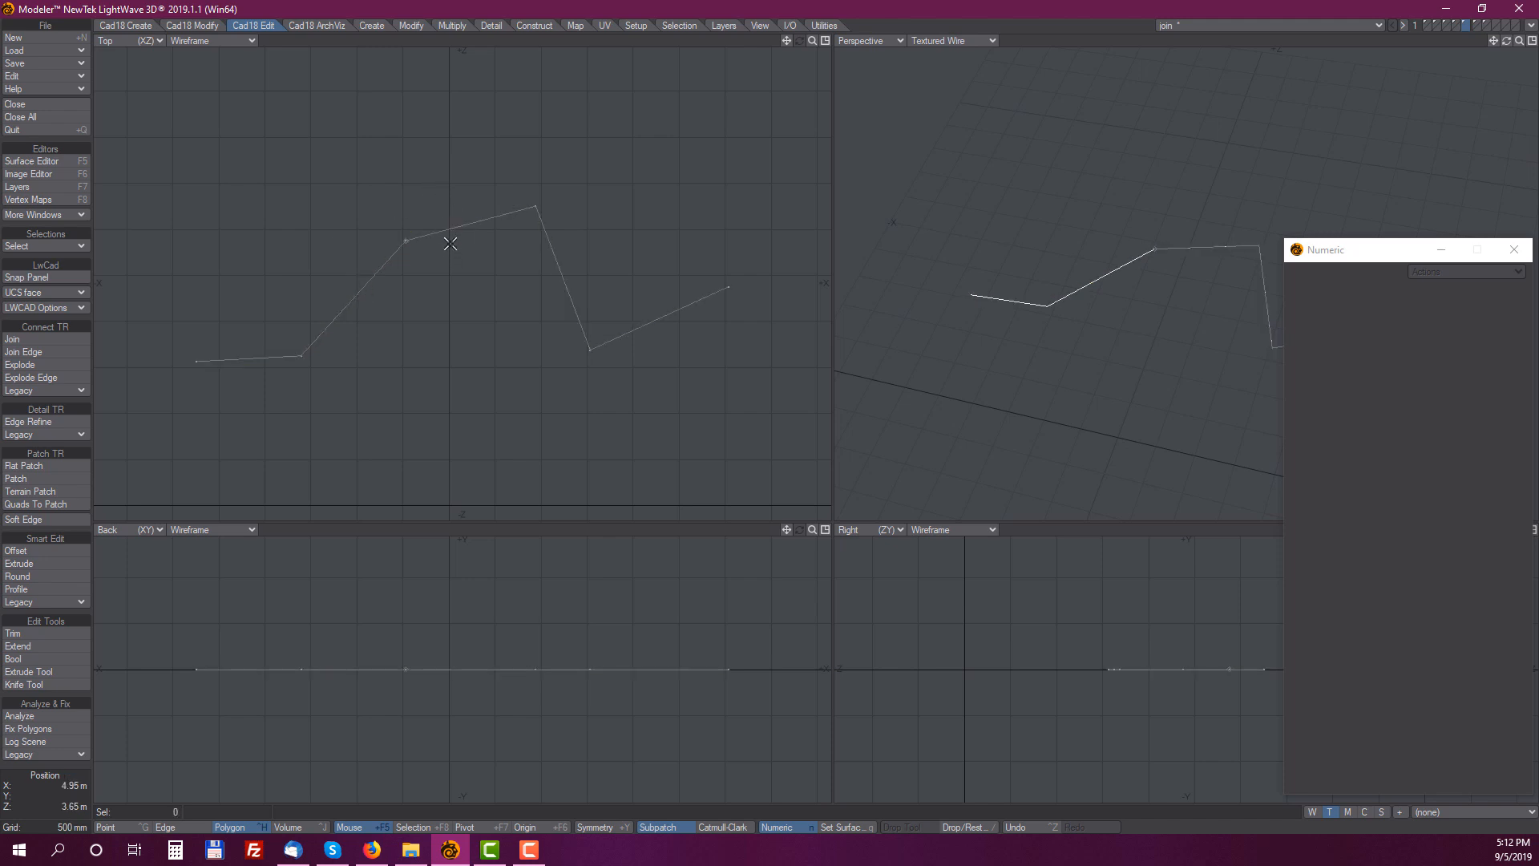
click(32, 351)
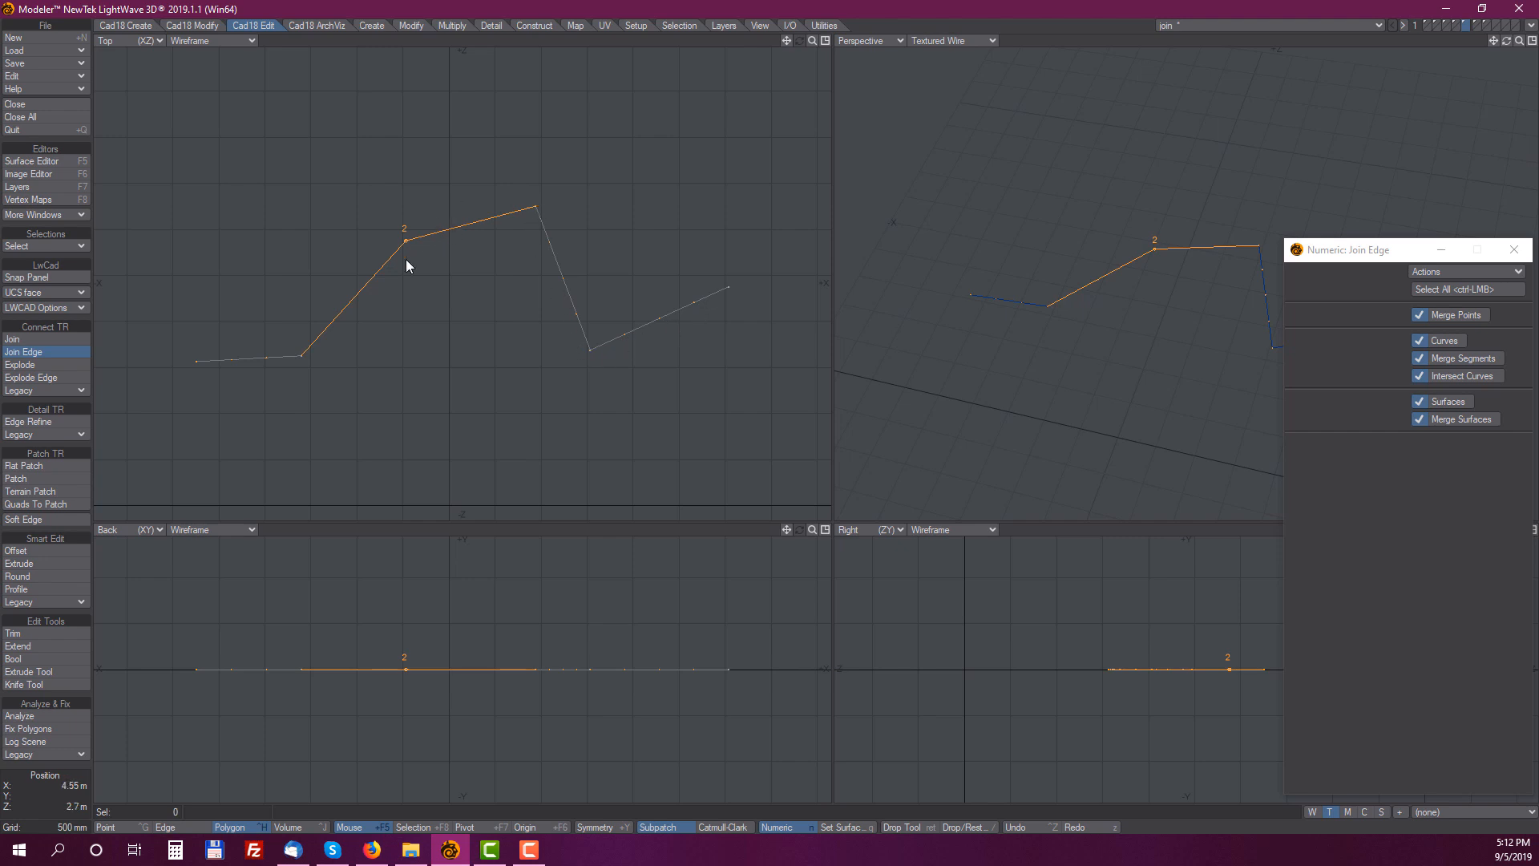
click(542, 273)
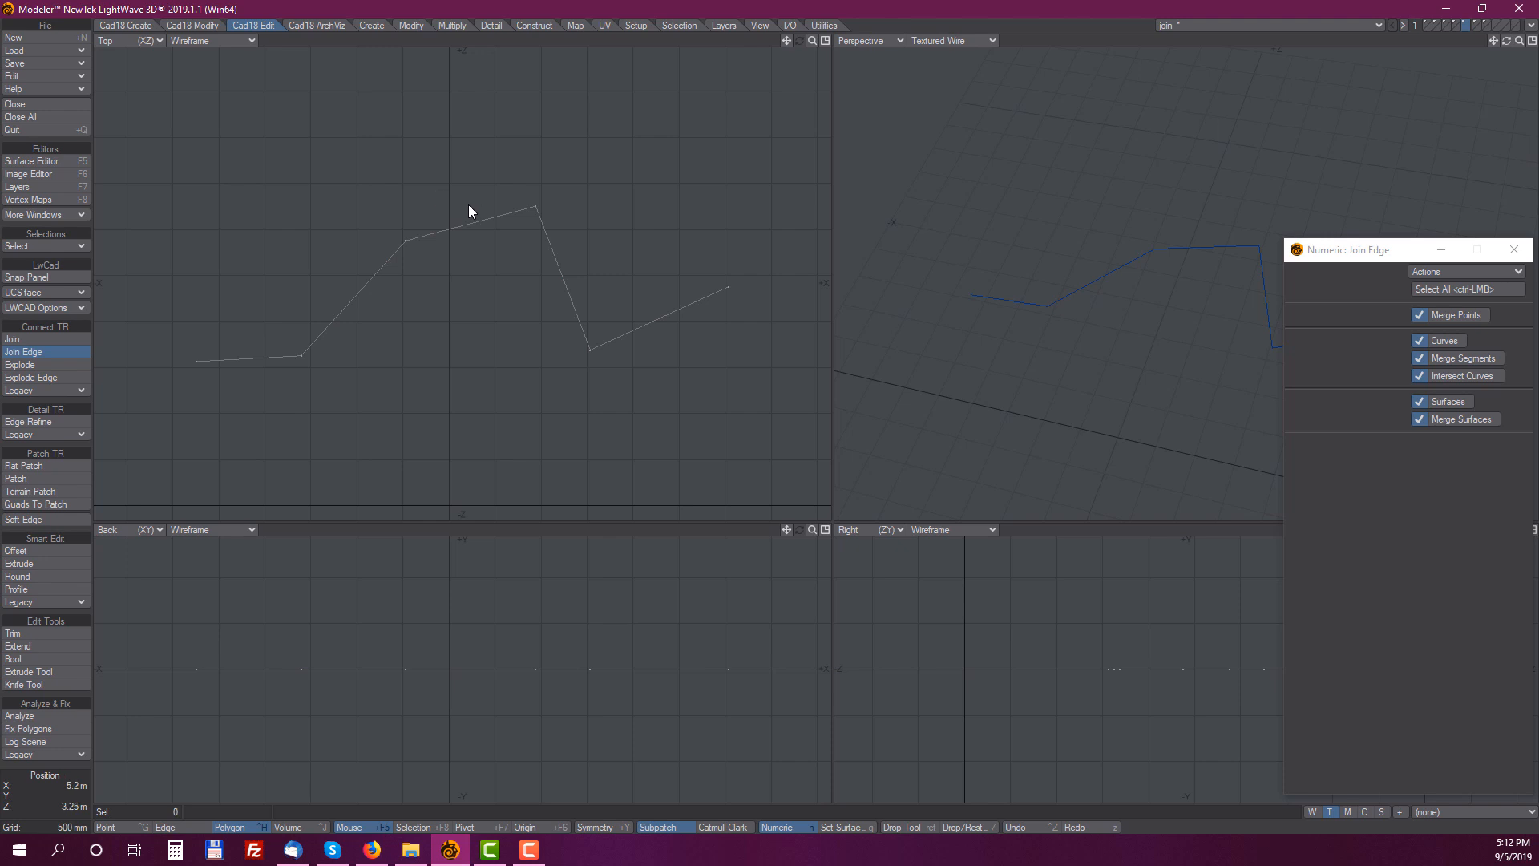
key(Return)
click(499, 216)
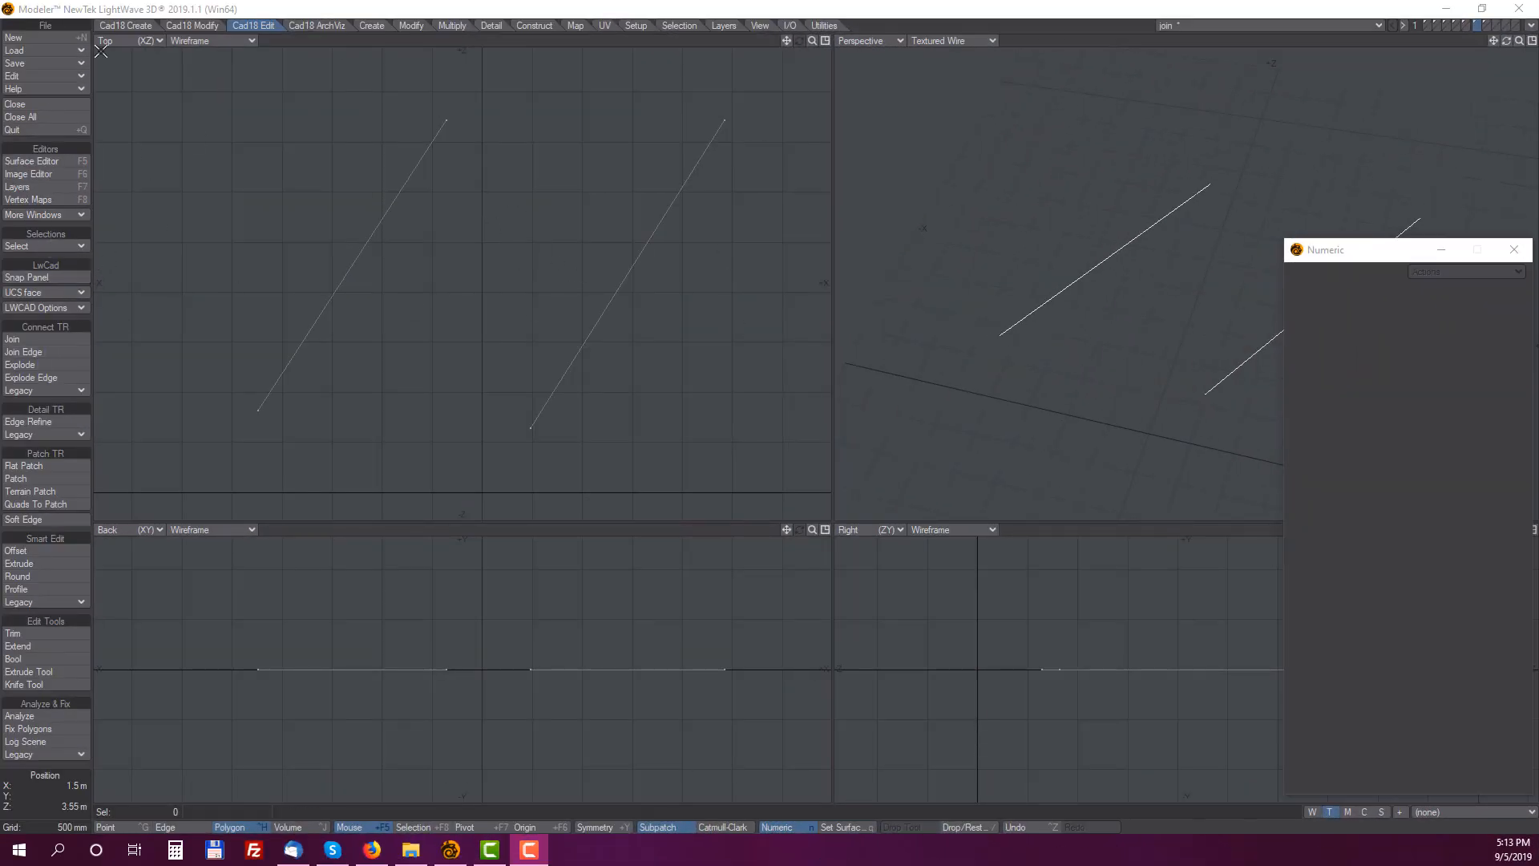
Draw a line over the left line from its upper end to its lower part, and another over the right line's middle section
click(114, 29)
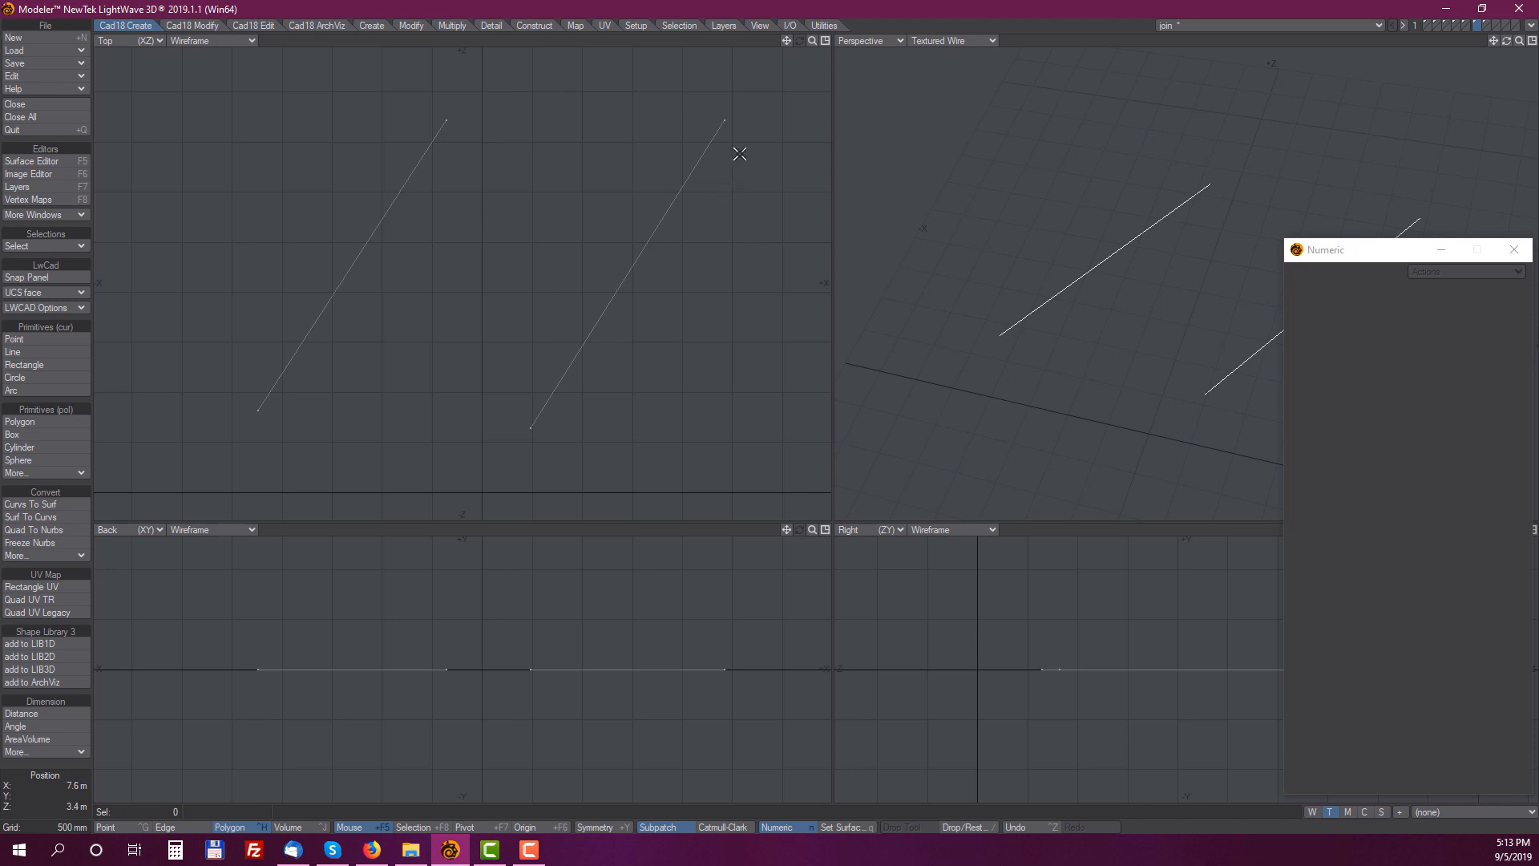
click(26, 353)
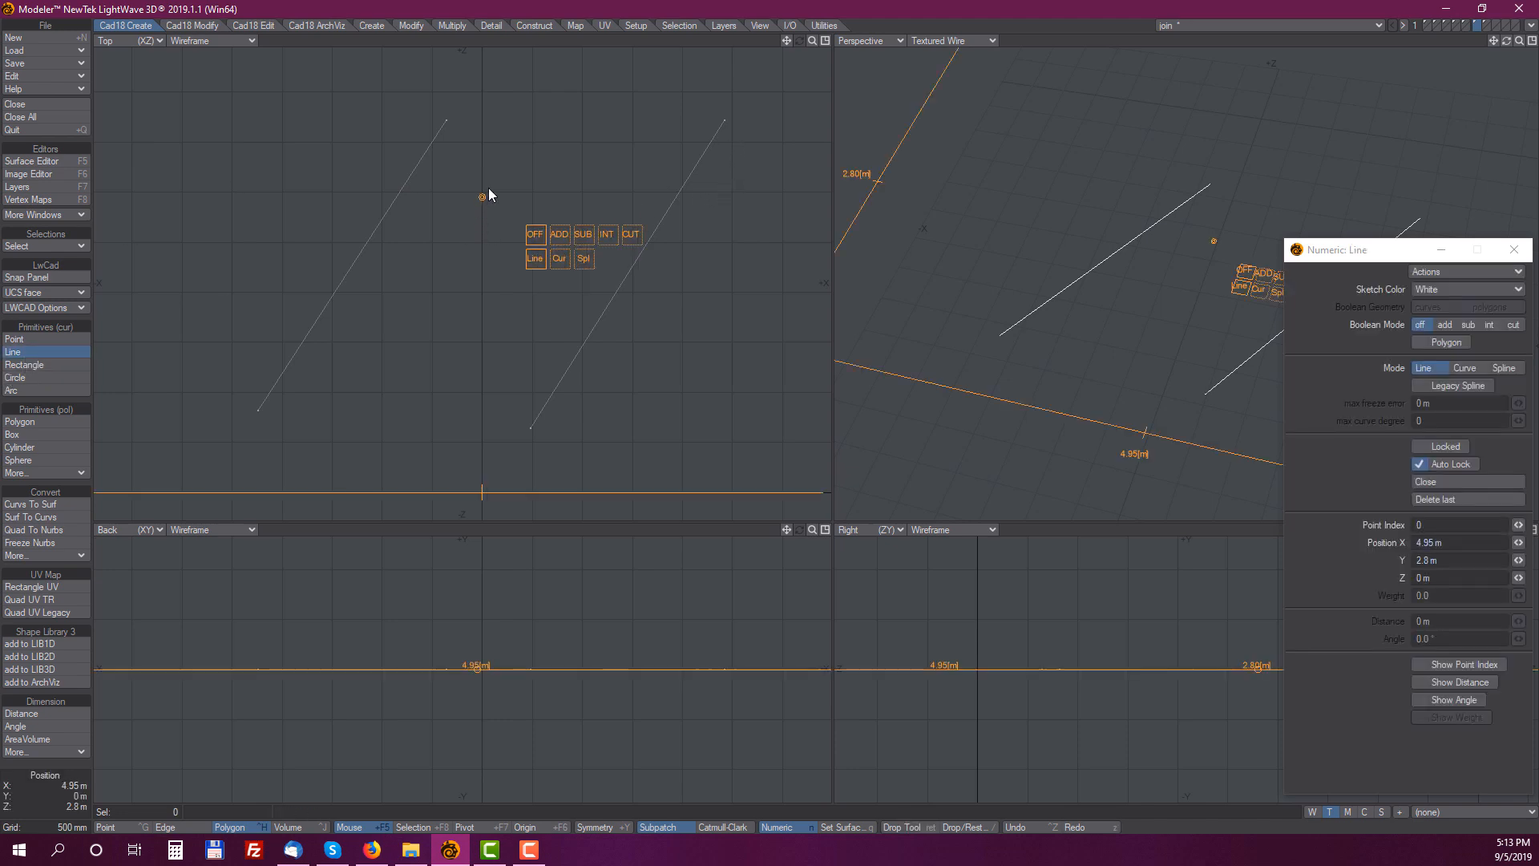
click(448, 120)
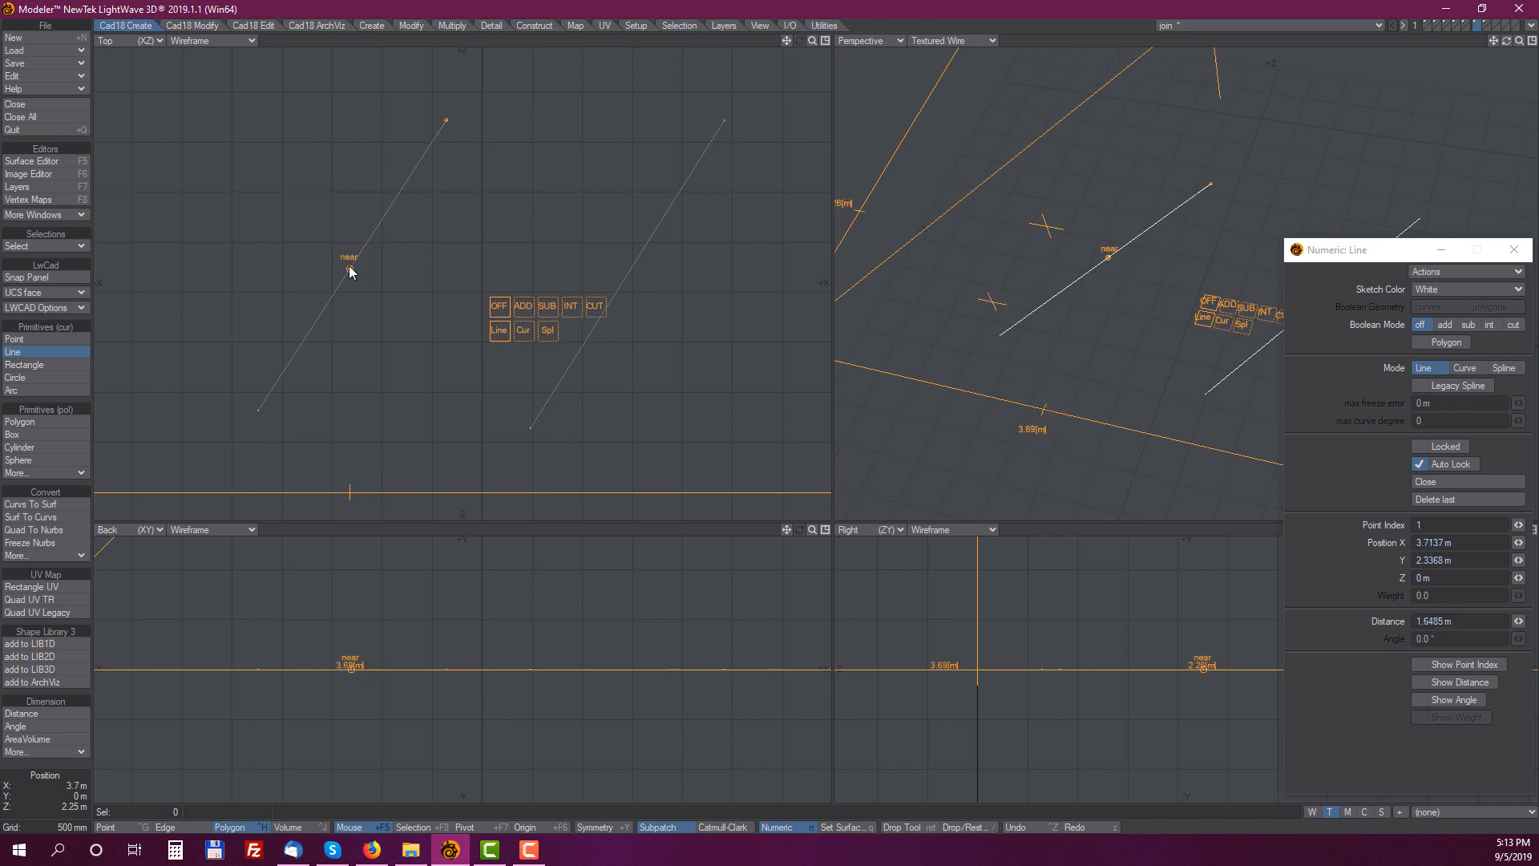
click(316, 321)
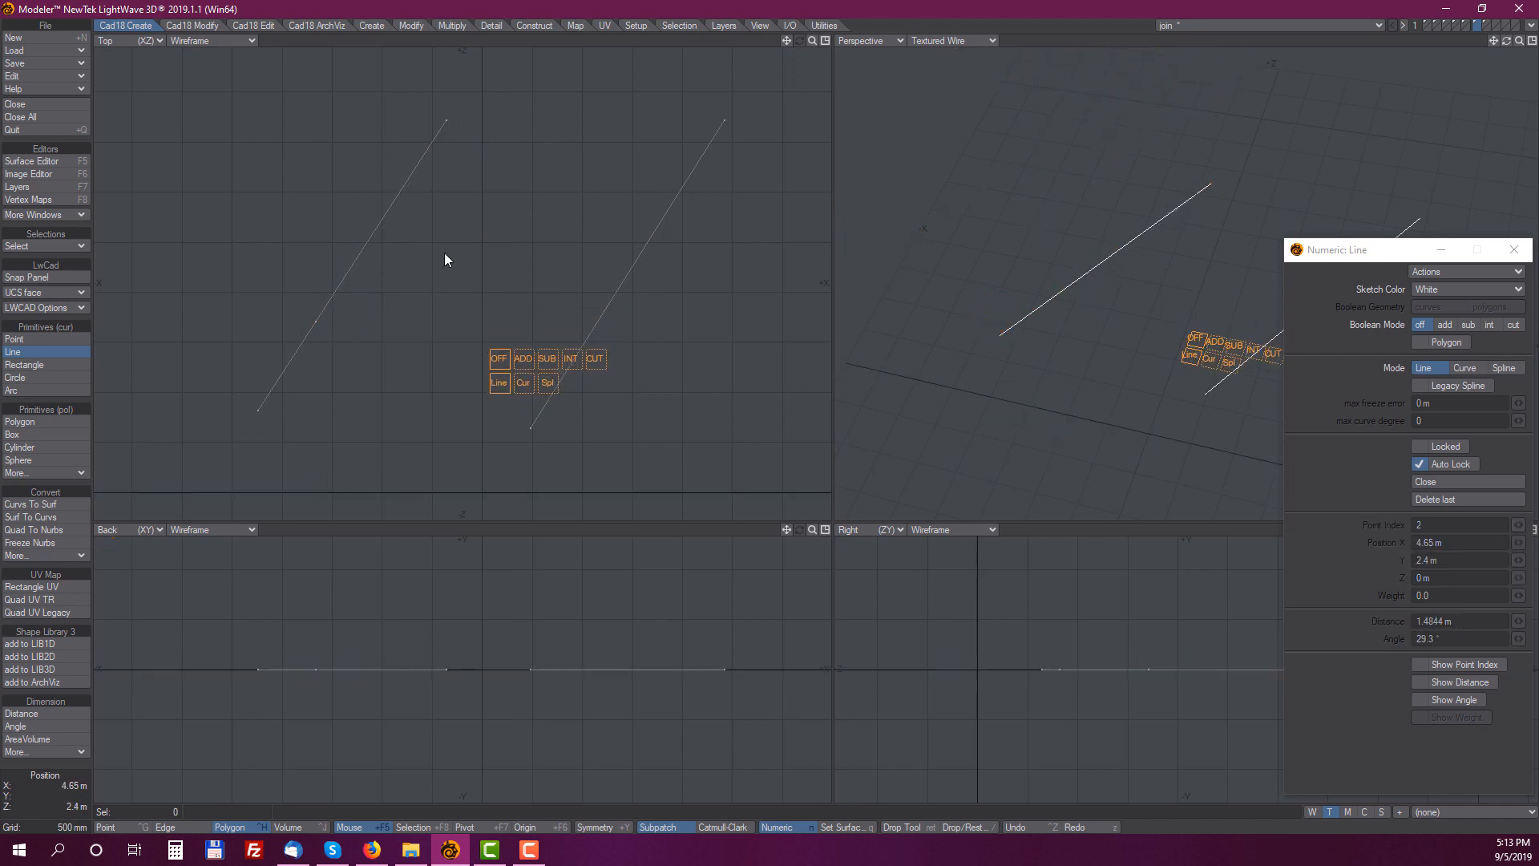
click(677, 198)
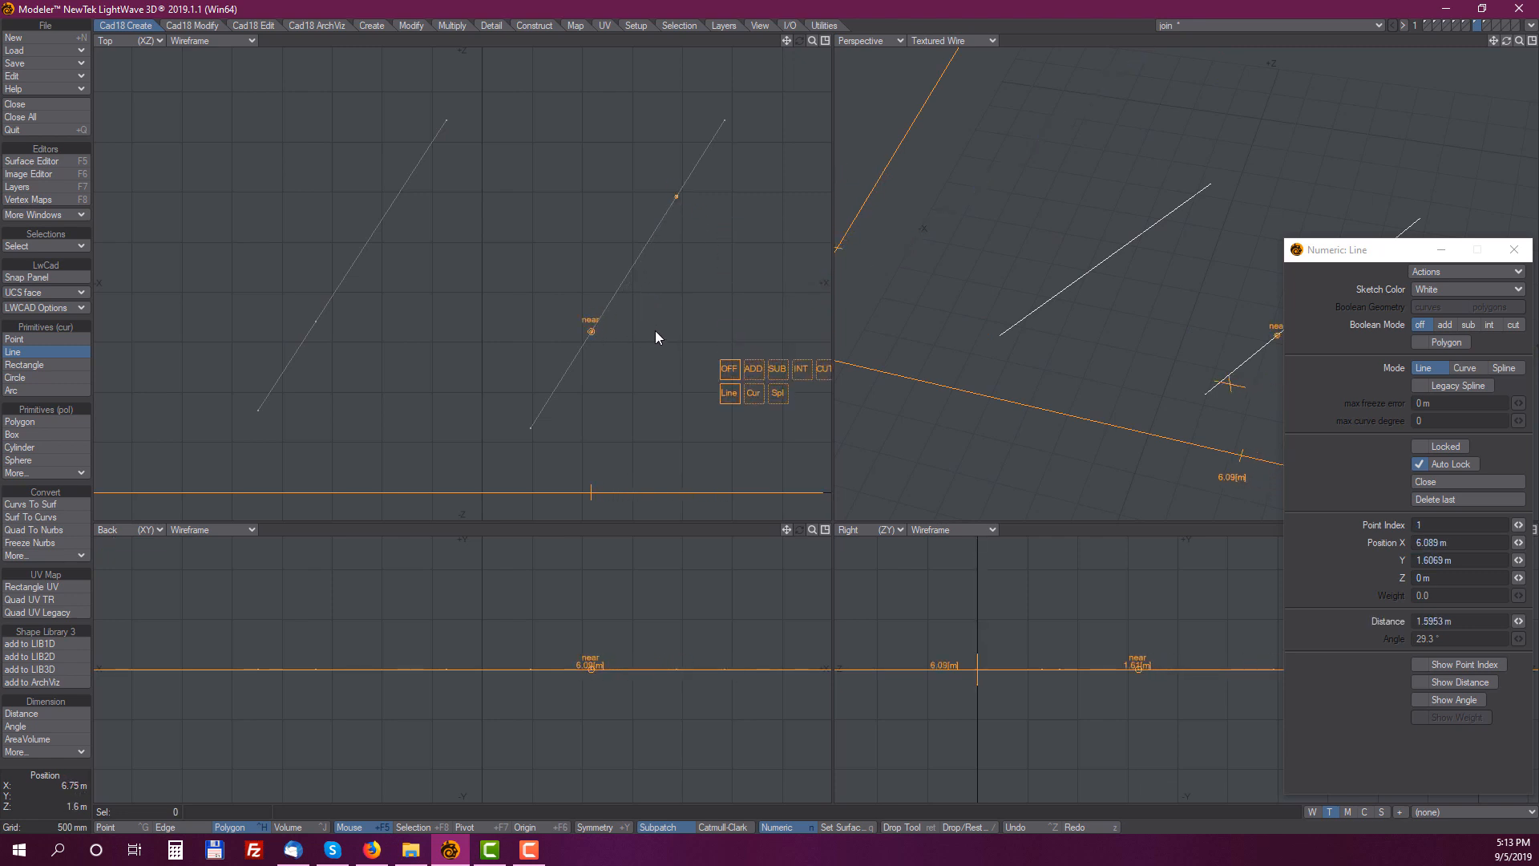
Join all overlapping lines with Join Edge, keeping Merge Segments and Intersect Curves enabled, and select the left line to check it
click(252, 25)
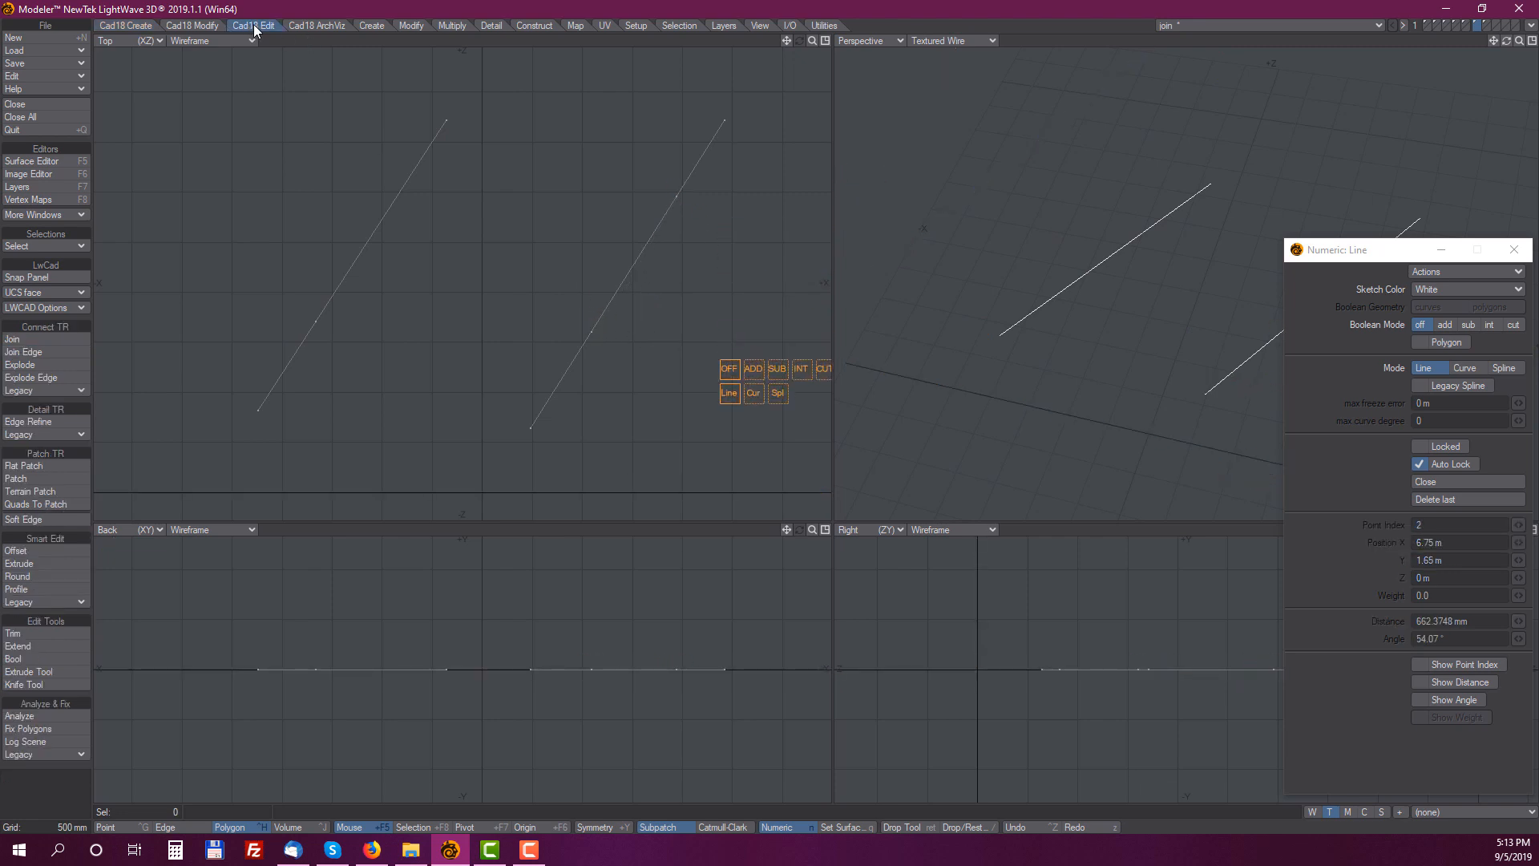
click(69, 351)
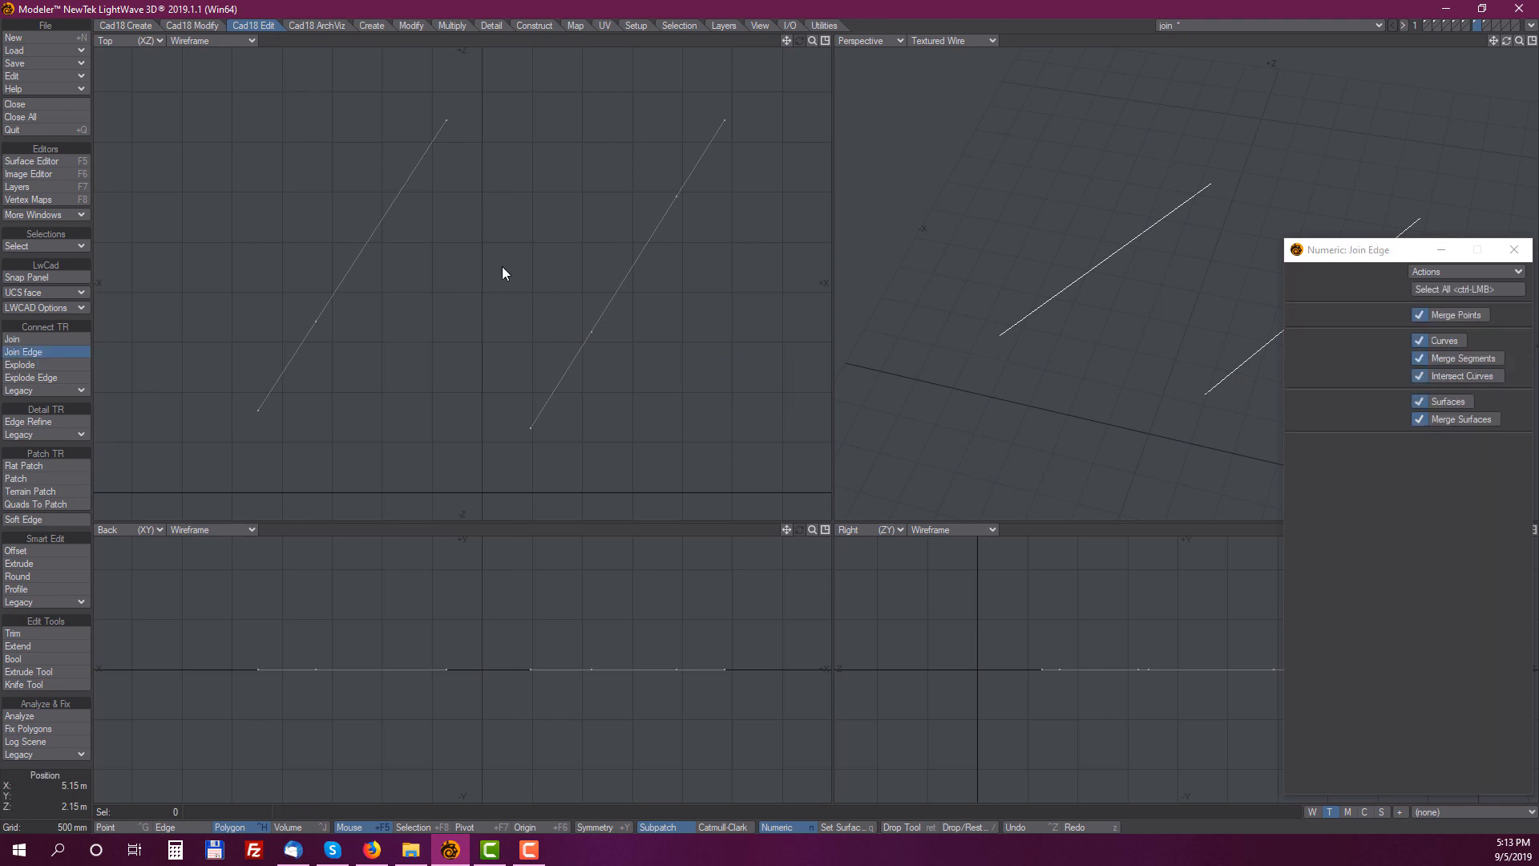
ctrl+click(474, 234)
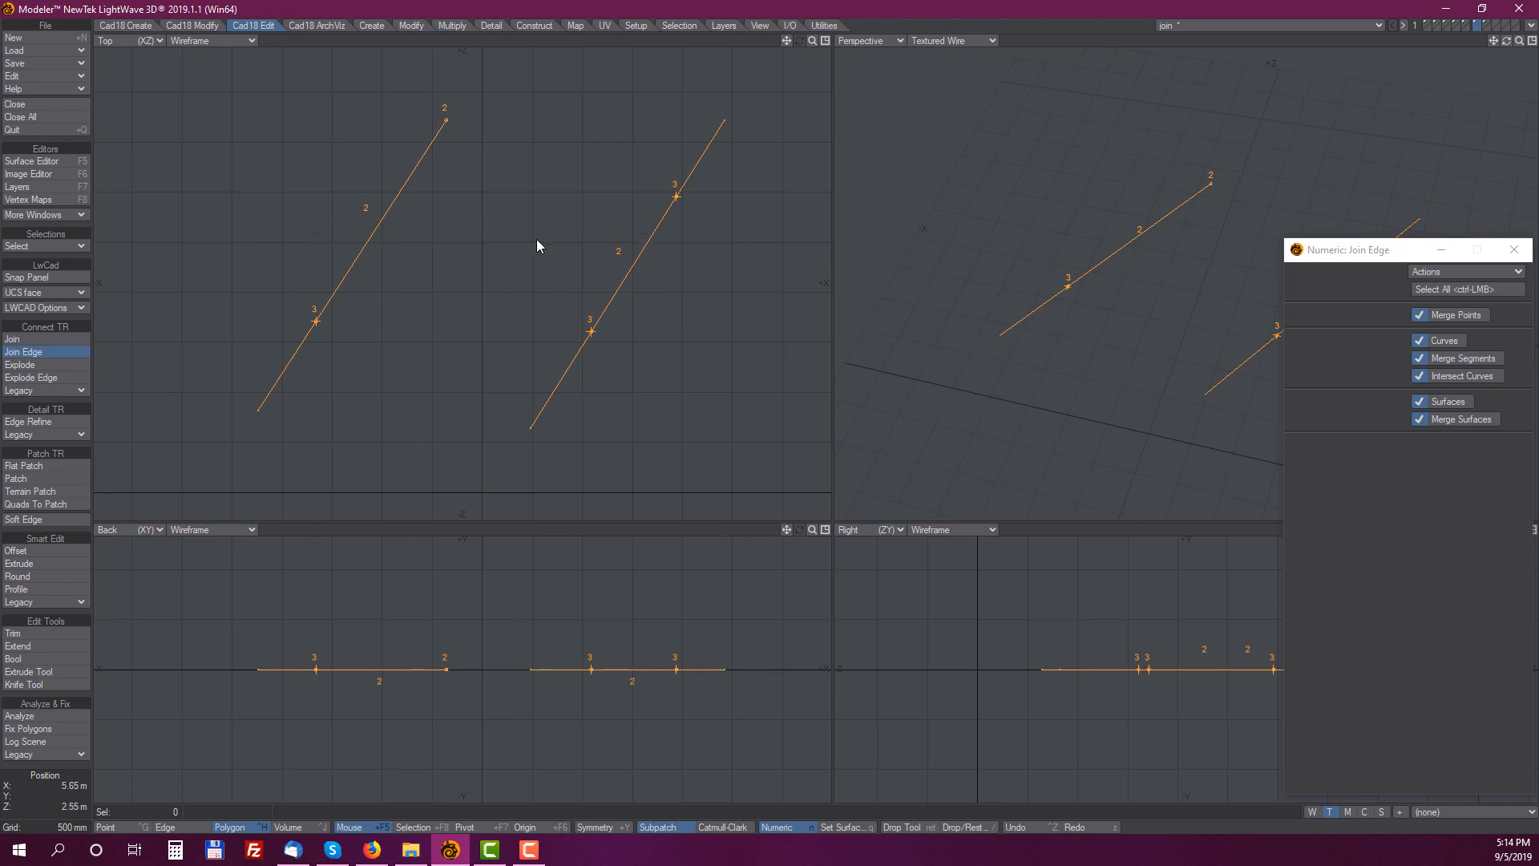
click(470, 224)
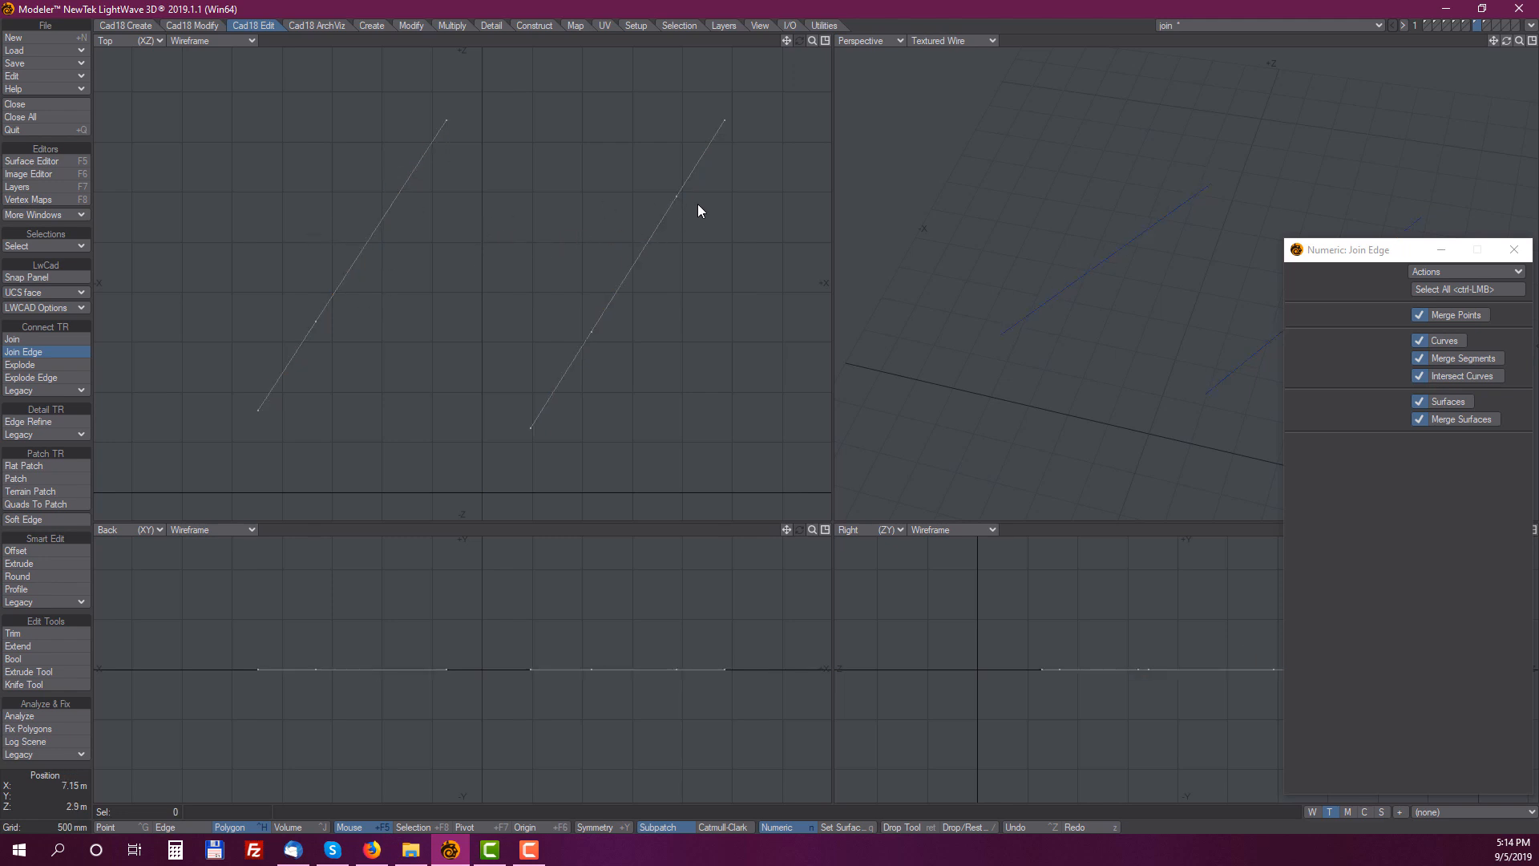
key(Return)
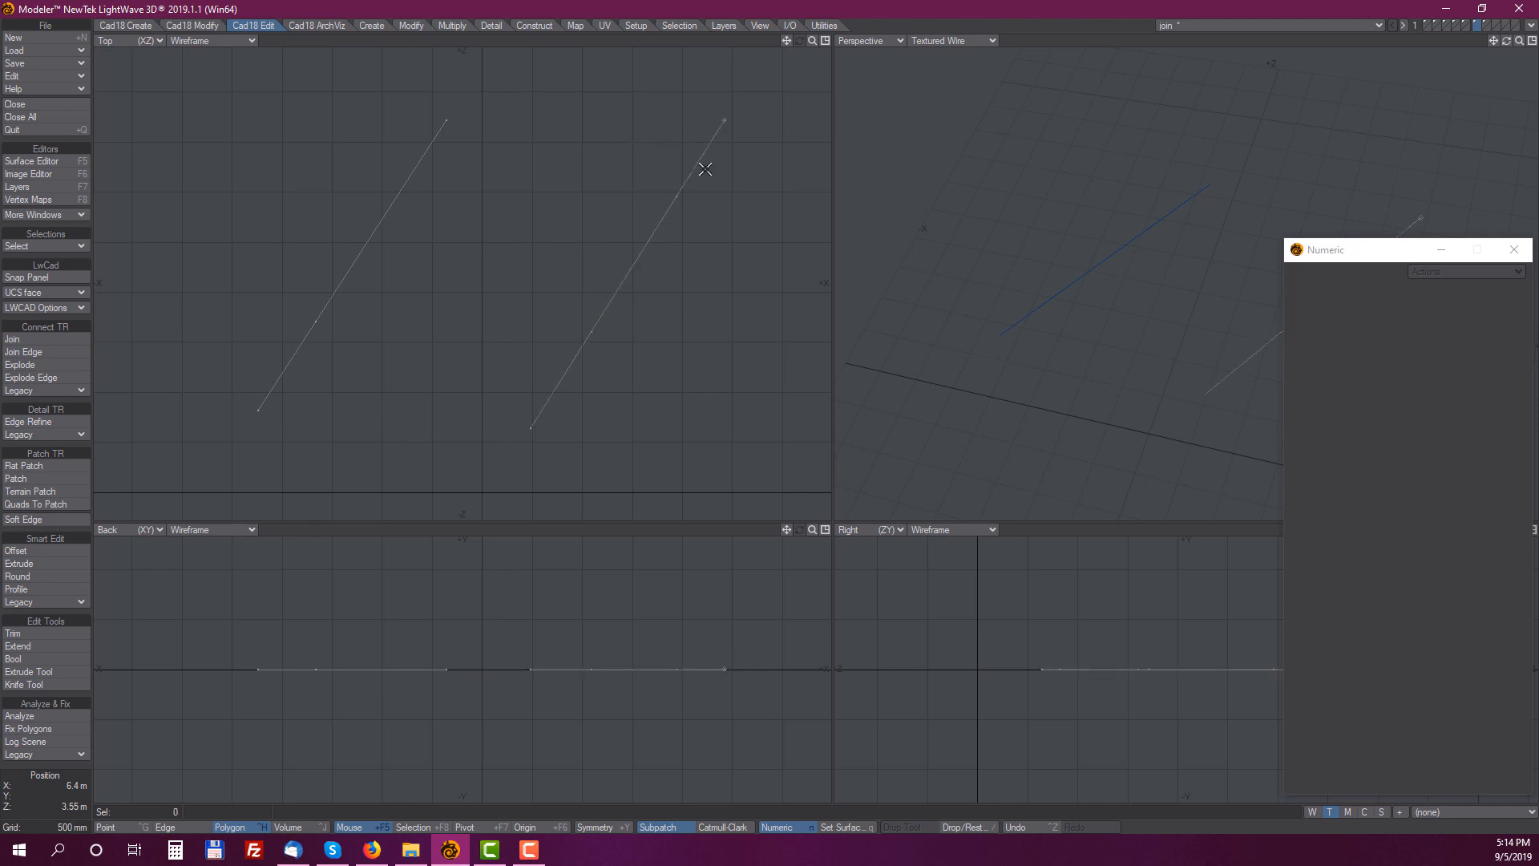
click(380, 224)
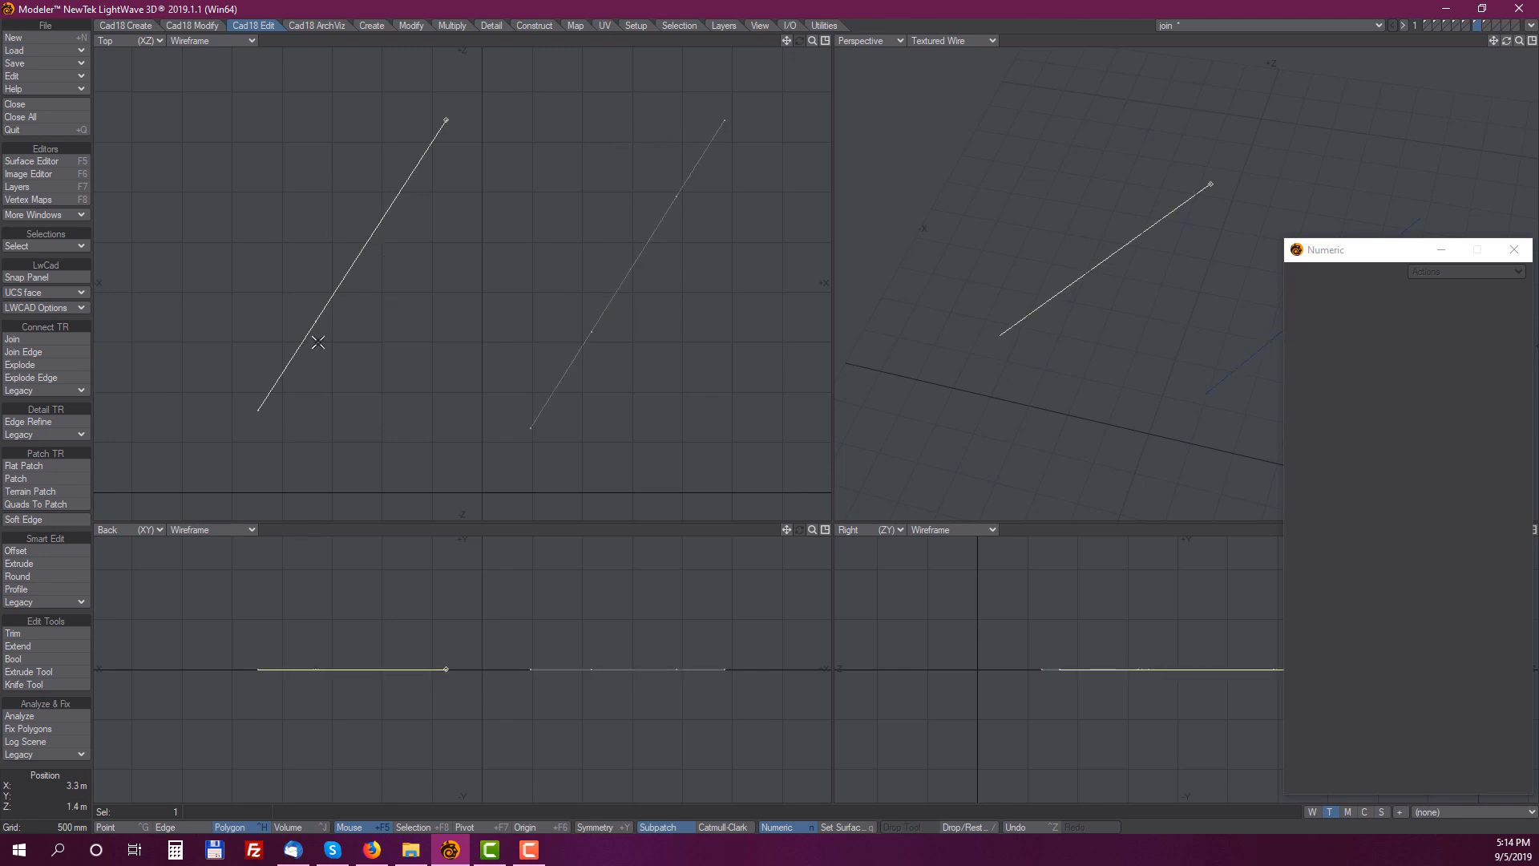
click(368, 244)
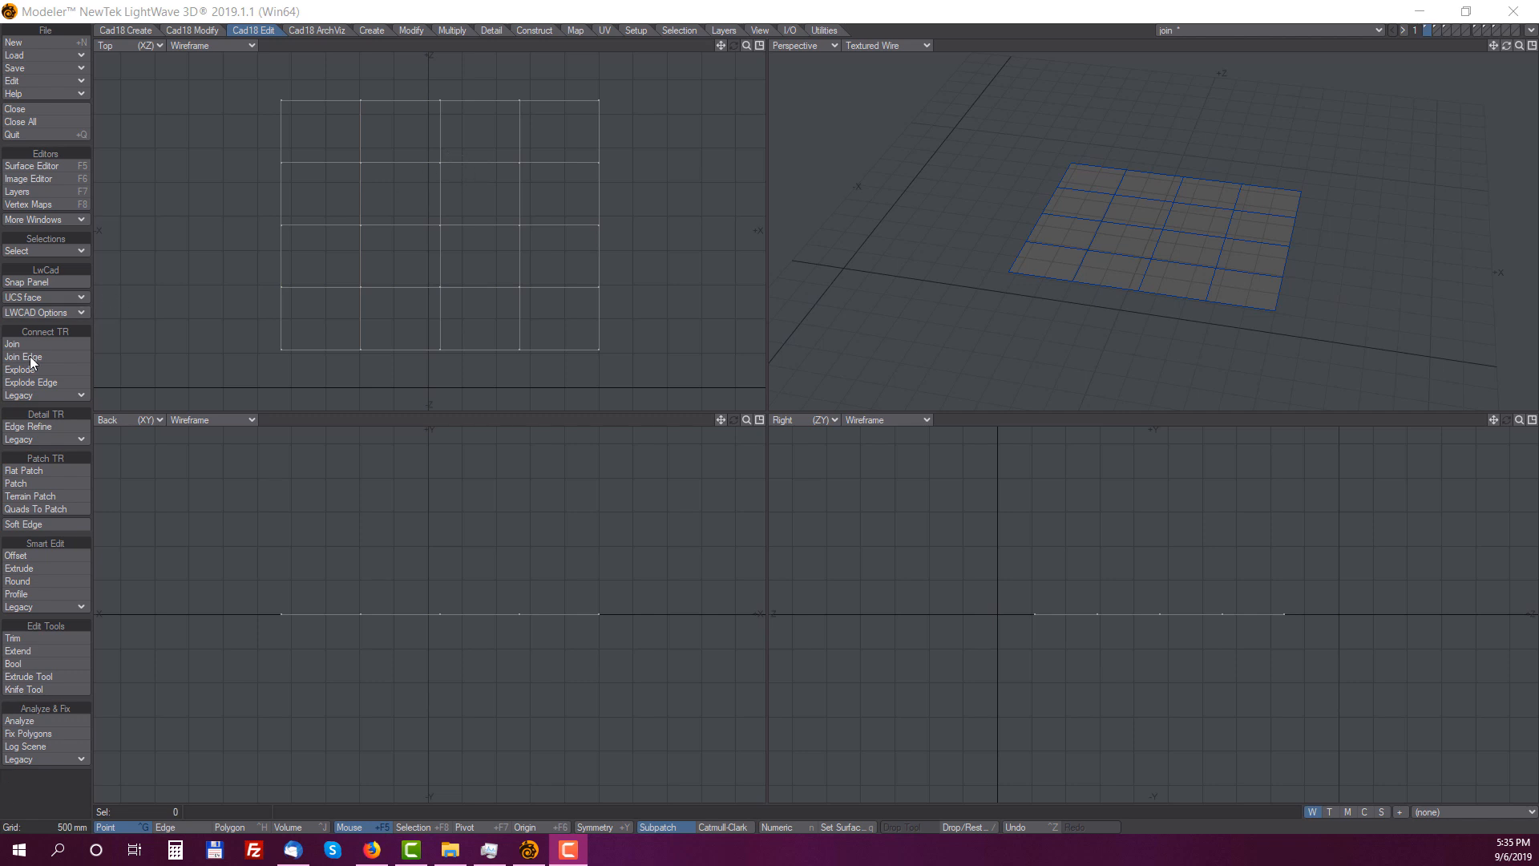
click(64, 394)
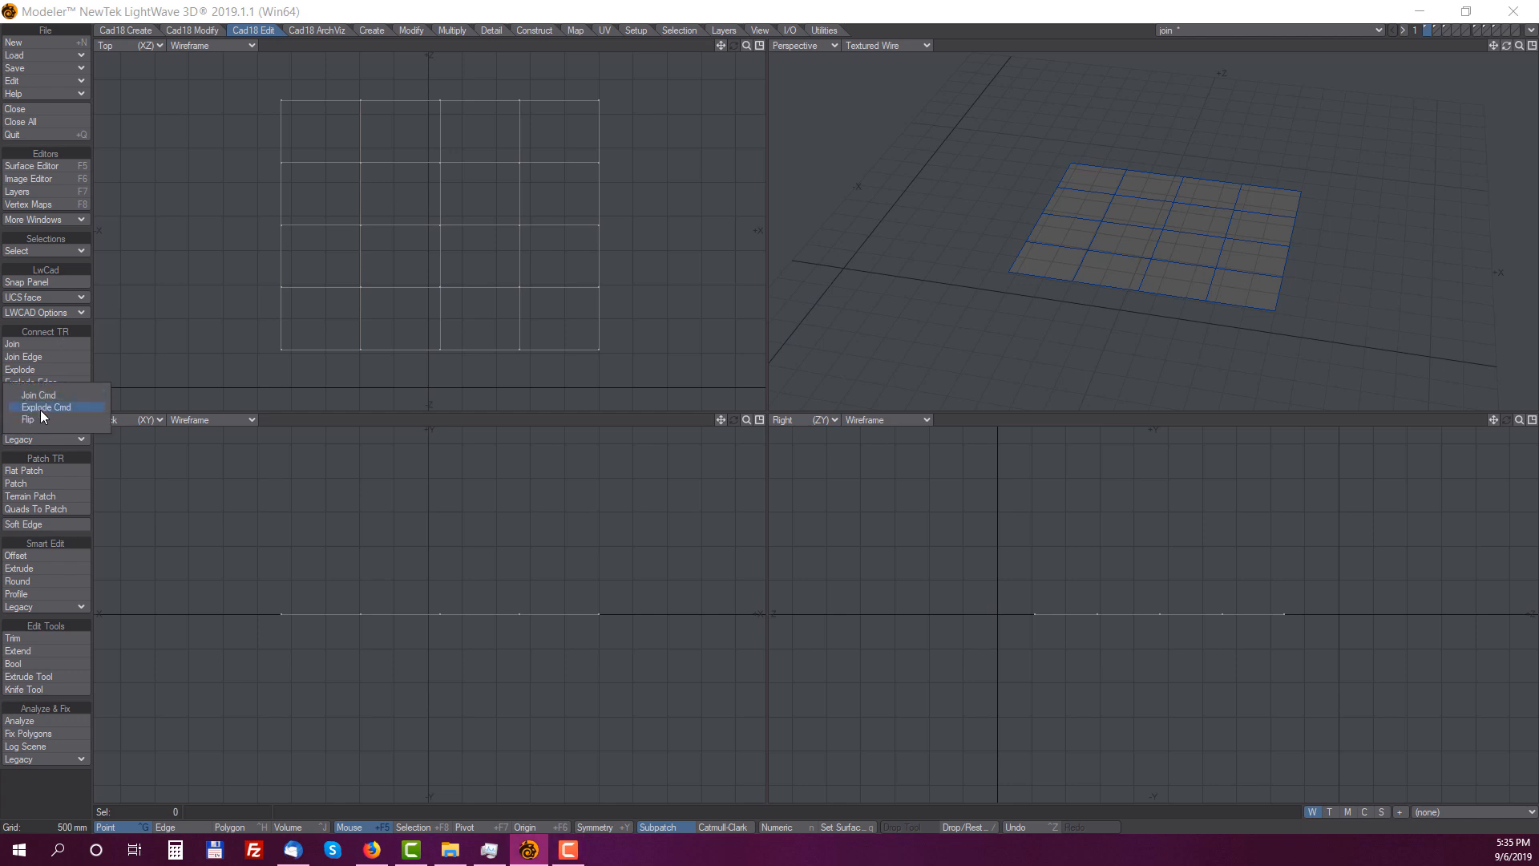
click(40, 408)
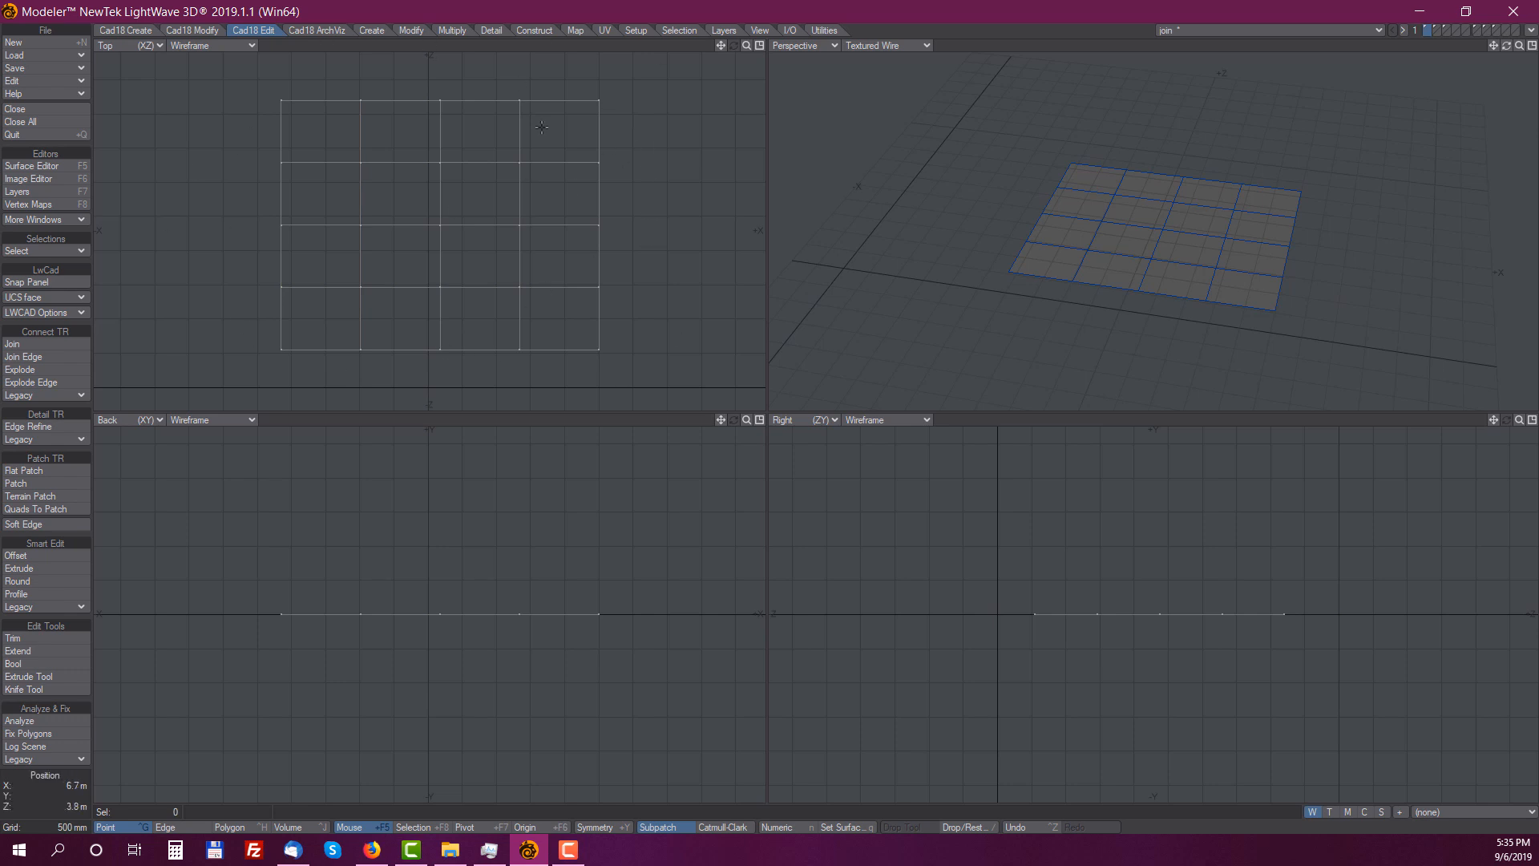
click(32, 383)
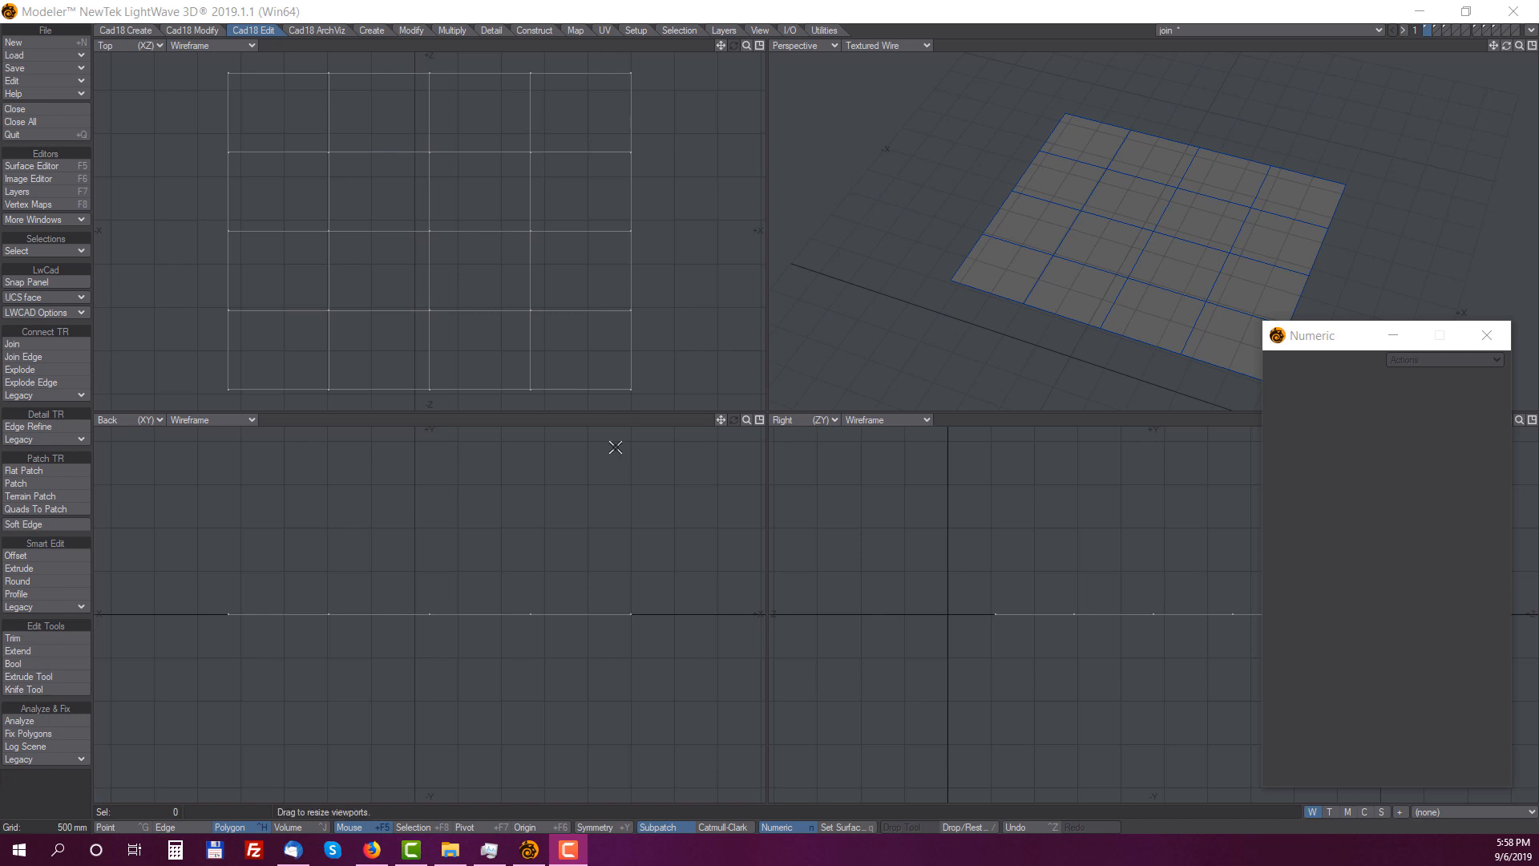
Explode the grid with Curves set to Segments and Surfaces enabled, and move its top-left cell away to check the separation
click(37, 372)
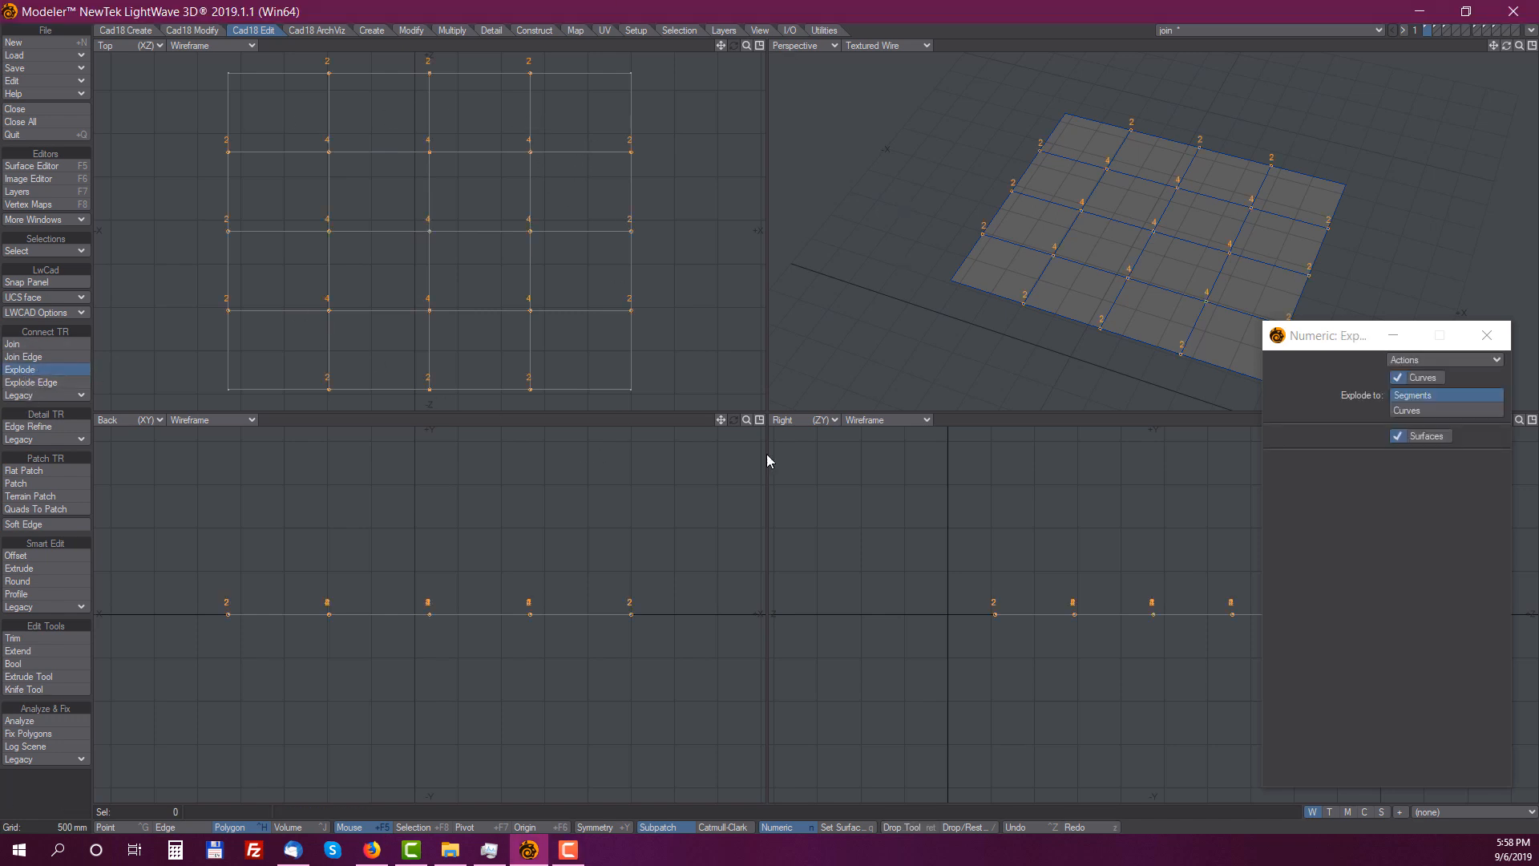
key(space)
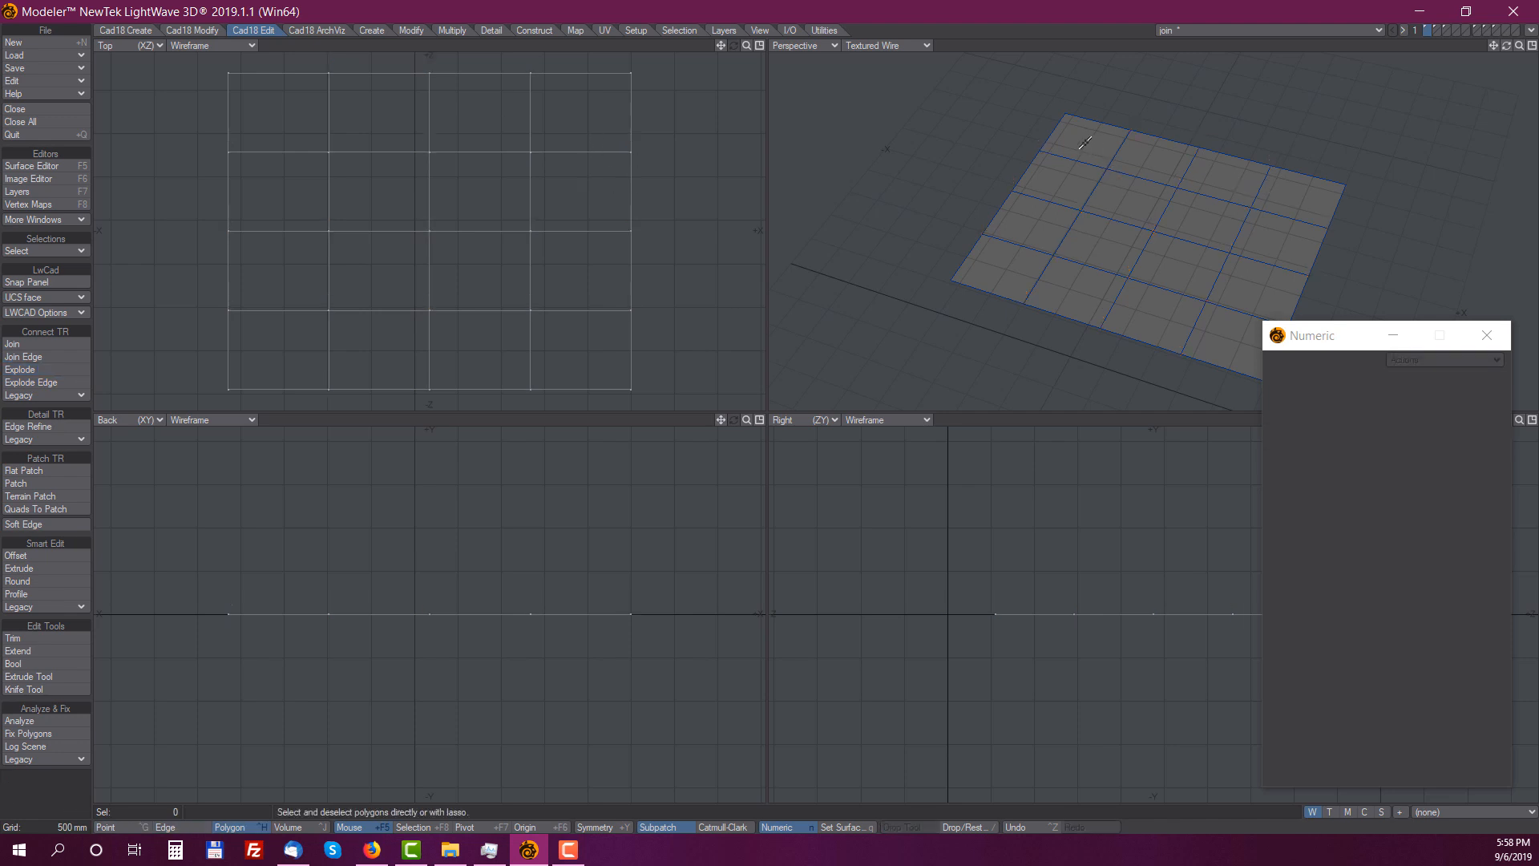
click(1085, 142)
key(t)
drag(1084, 139, 1063, 95)
key(space)
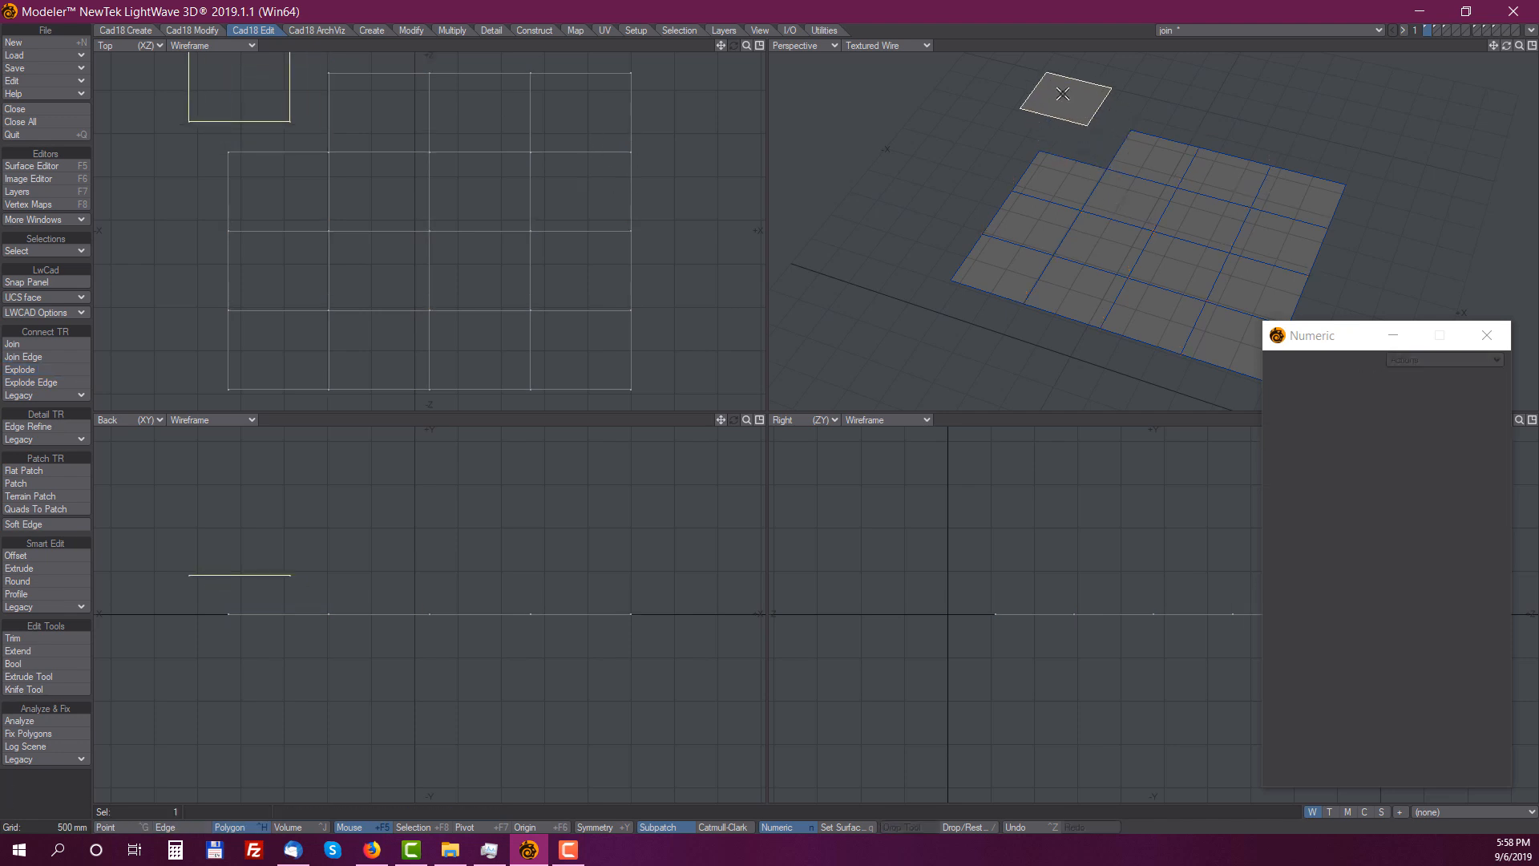
Undo the move of the top-left grid cell and join all the grid's surfaces again with Join
click(1063, 94)
key(ctrl+z)
key(space)
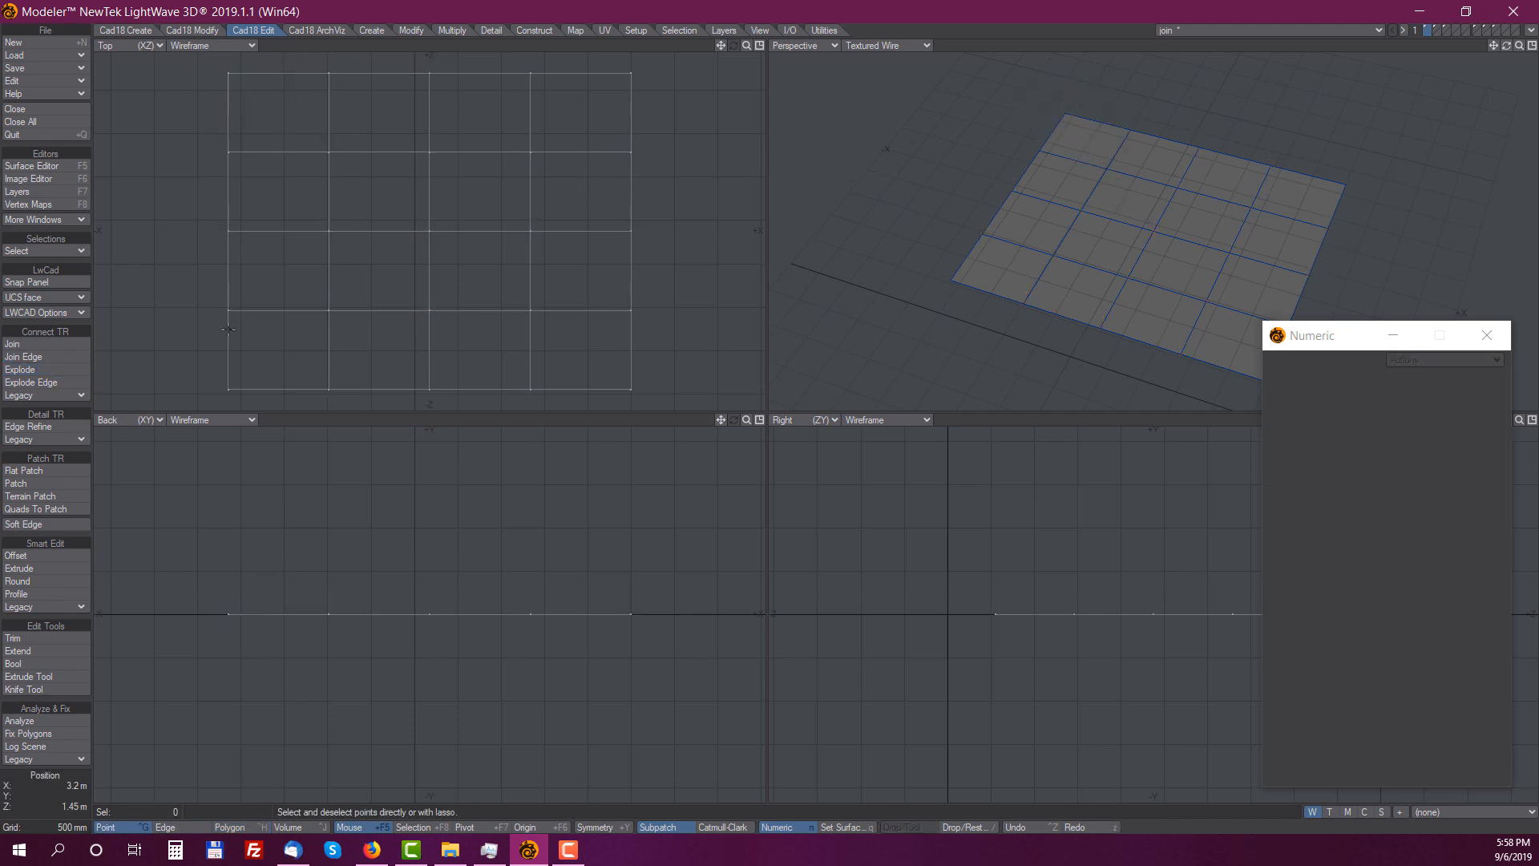
click(30, 348)
key(space)
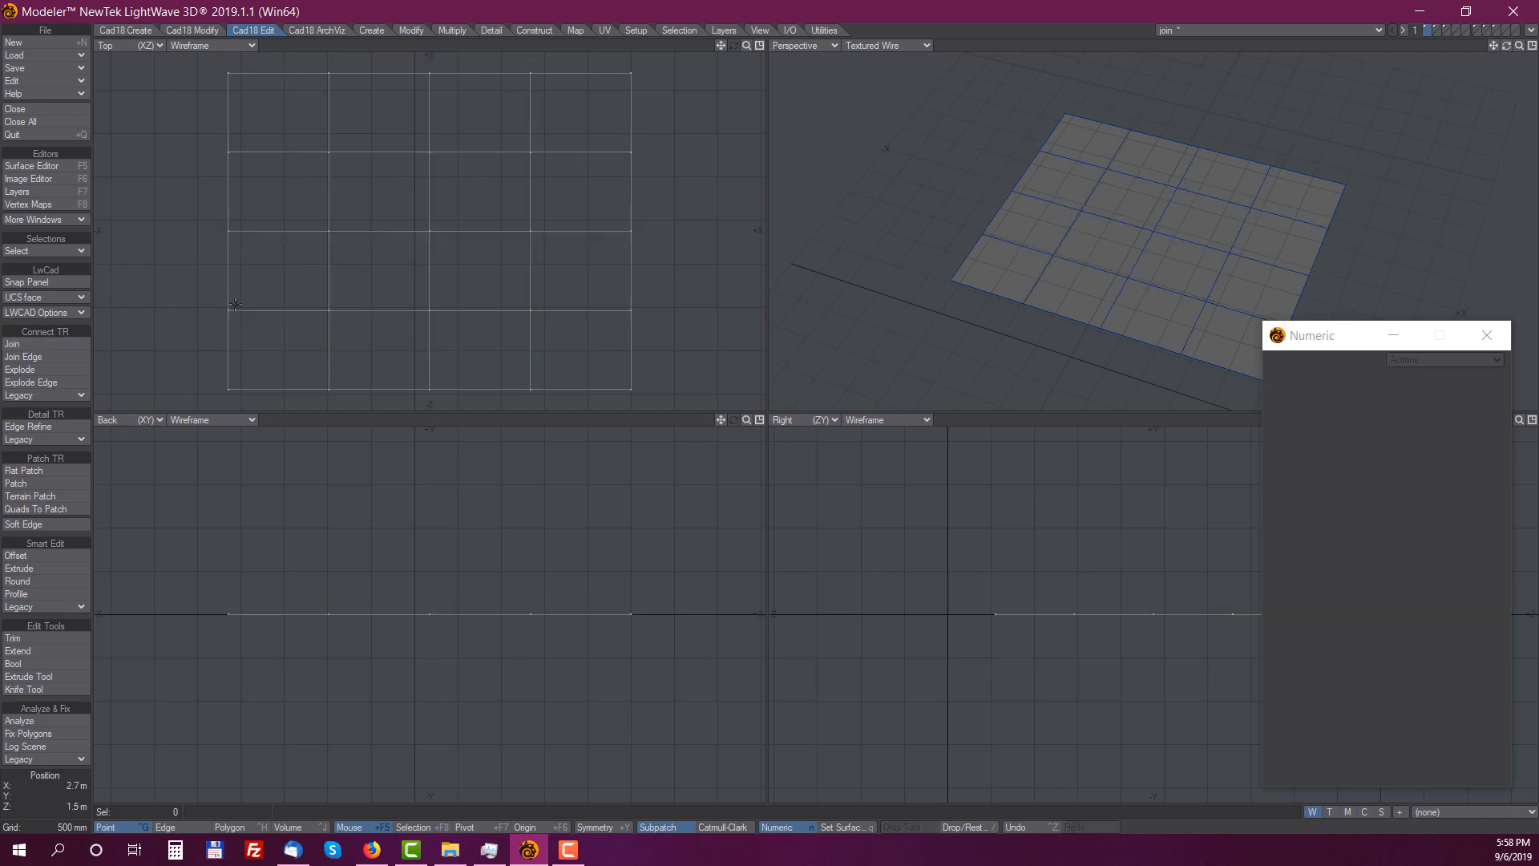
Split the grid with Explode Edge along its central vertical line, three cells up, and the adjoining horizontal edge, and select the three bordering cells
click(31, 383)
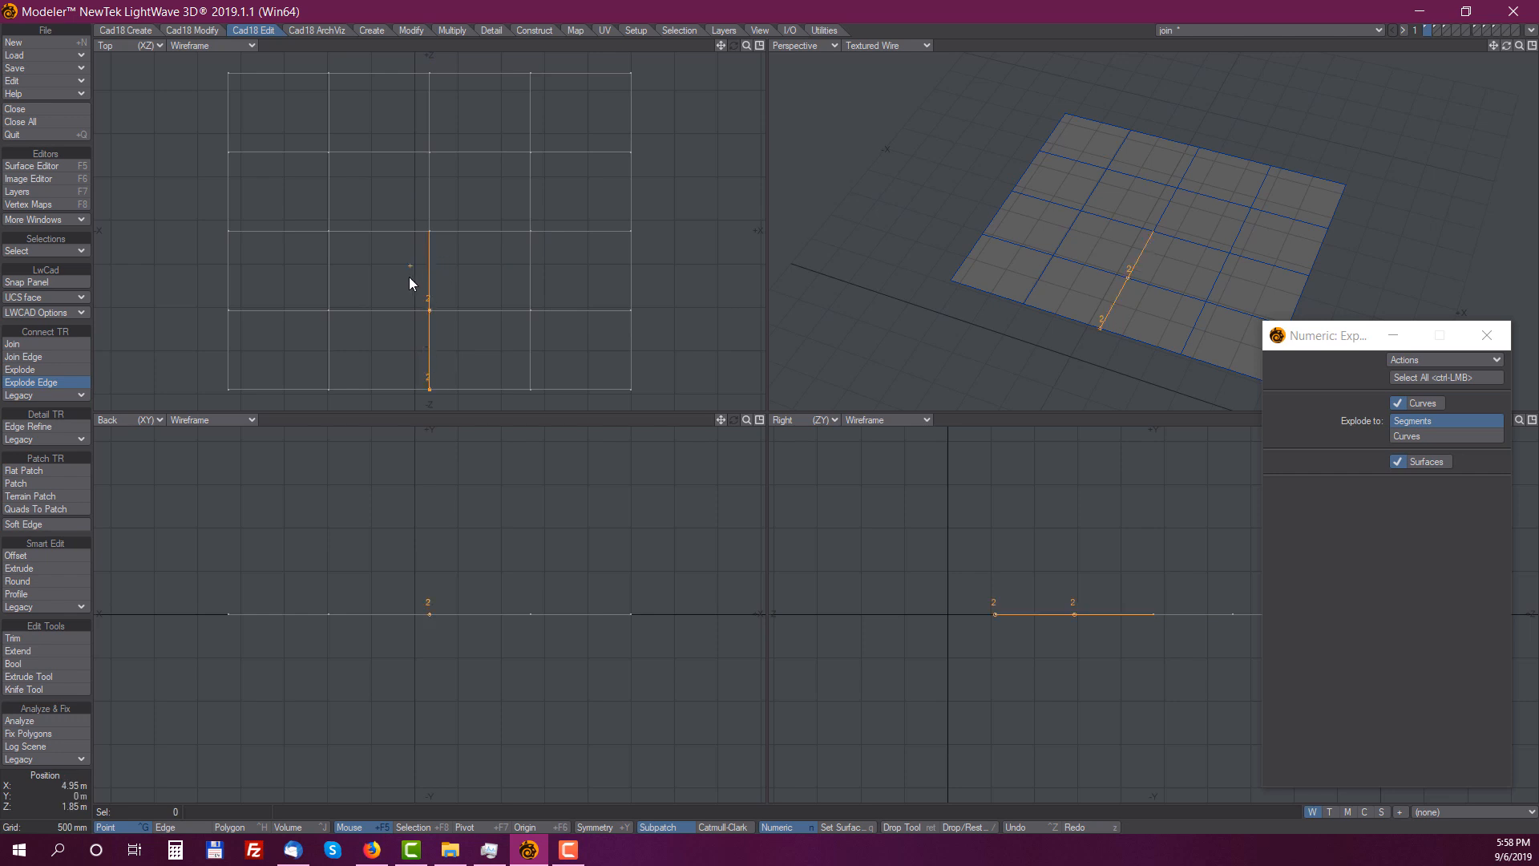
click(429, 181)
click(468, 152)
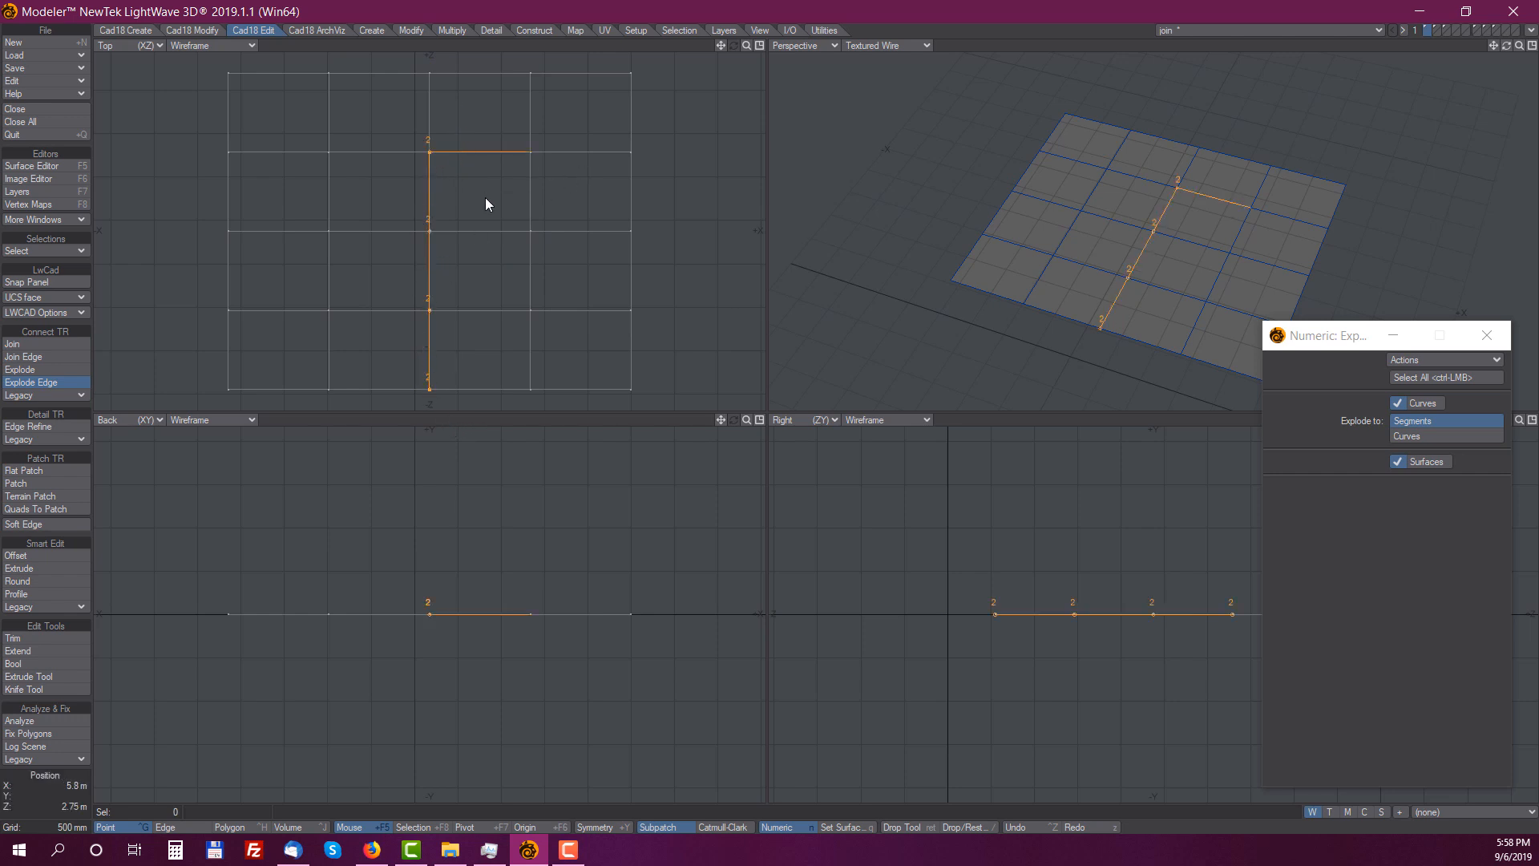
right_click(485, 191)
key(Return)
drag(484, 185, 485, 333)
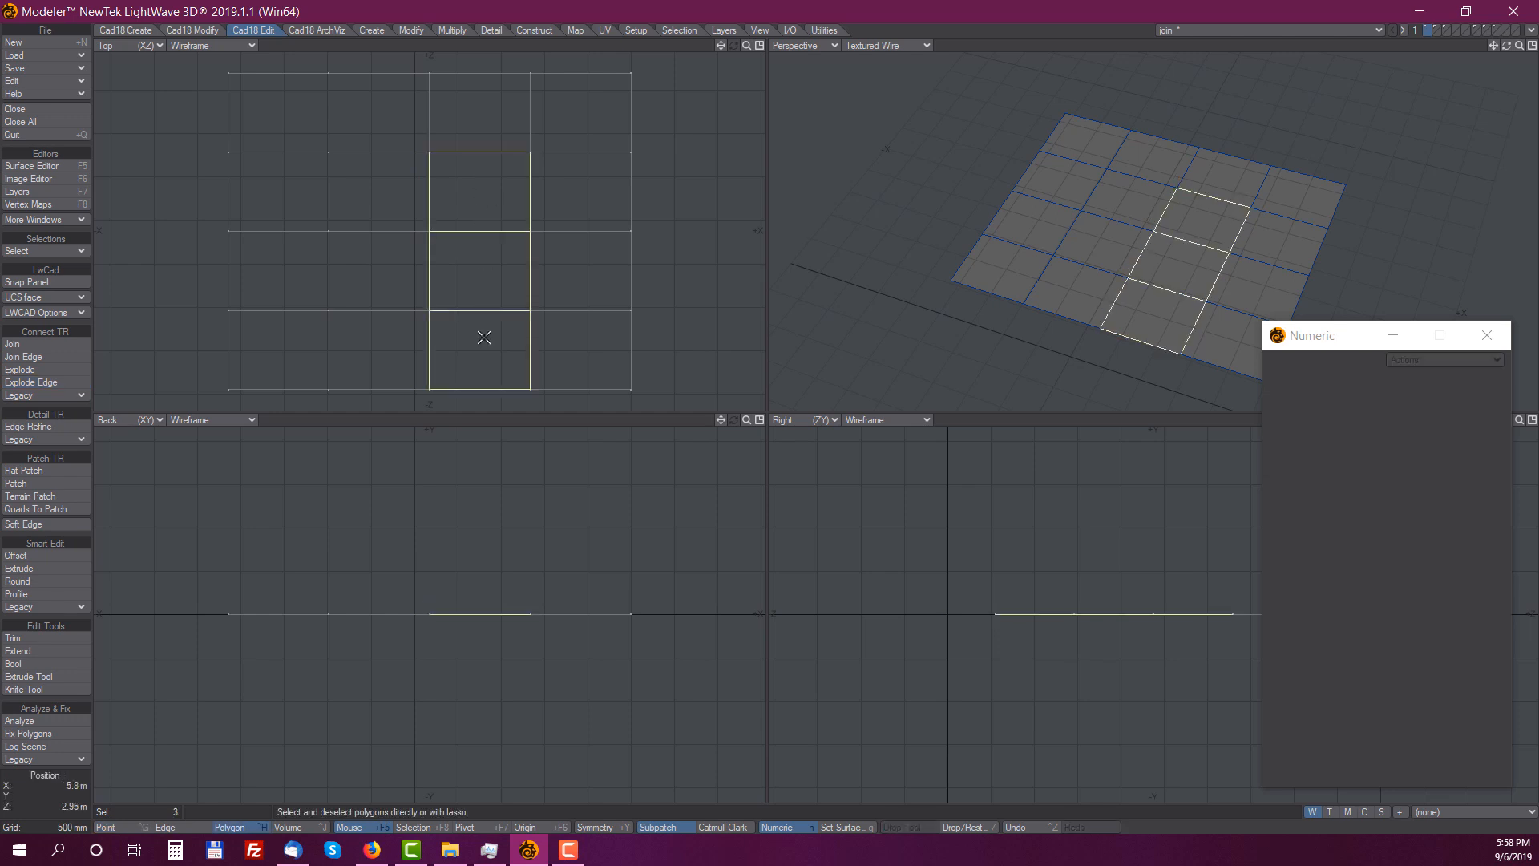
Pull the four left-side points of the three selected cells away from the split line with Drag & Weight, and deselect the cells
click(193, 32)
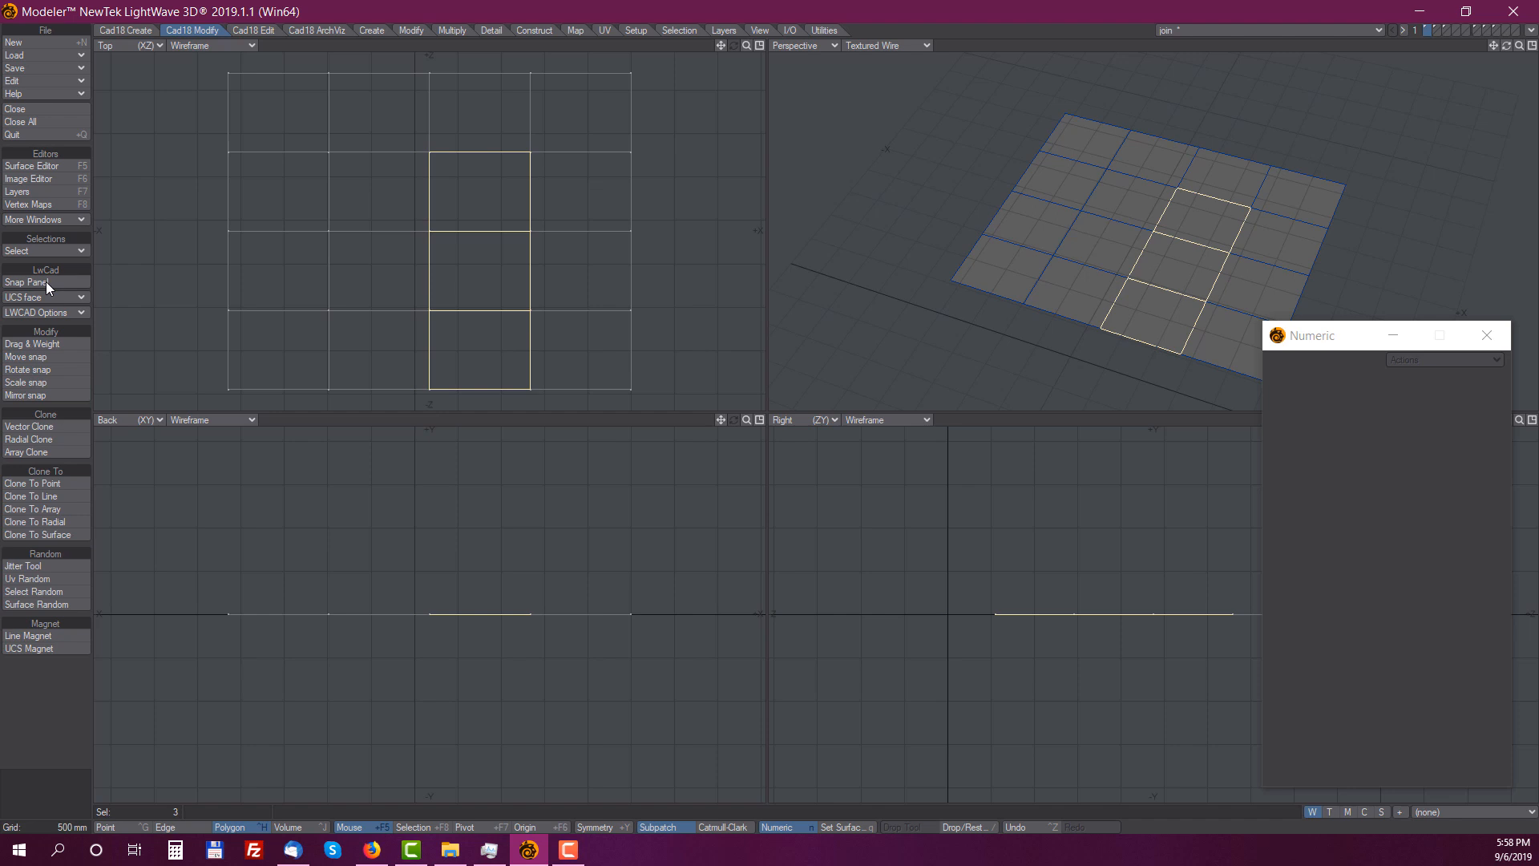
click(27, 343)
drag(430, 153, 444, 153)
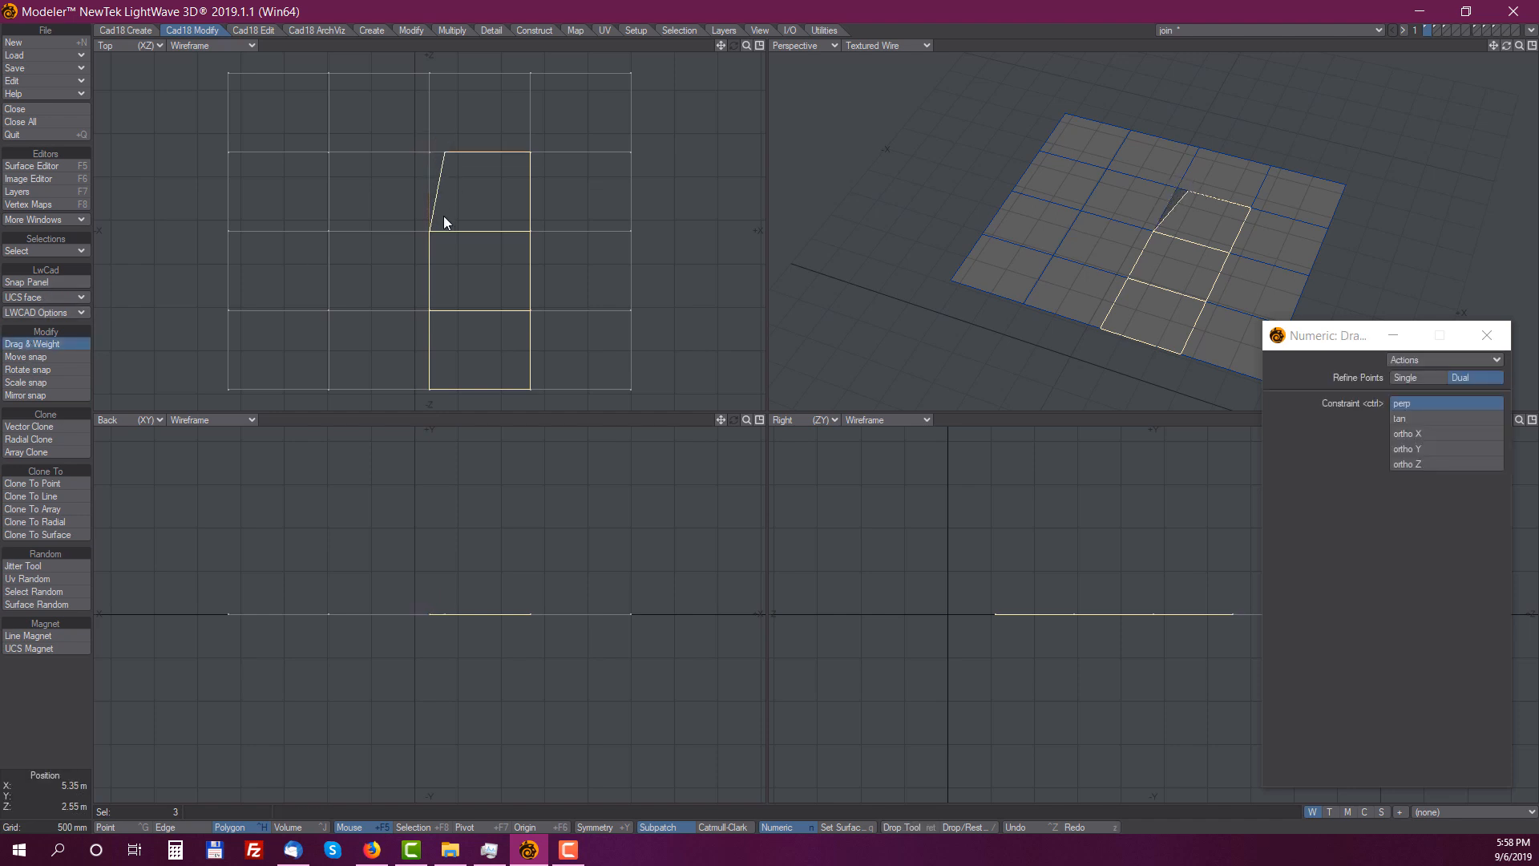
drag(430, 268, 445, 264)
drag(446, 359, 455, 343)
key(Return)
drag(467, 150, 471, 367)
drag(487, 234, 485, 392)
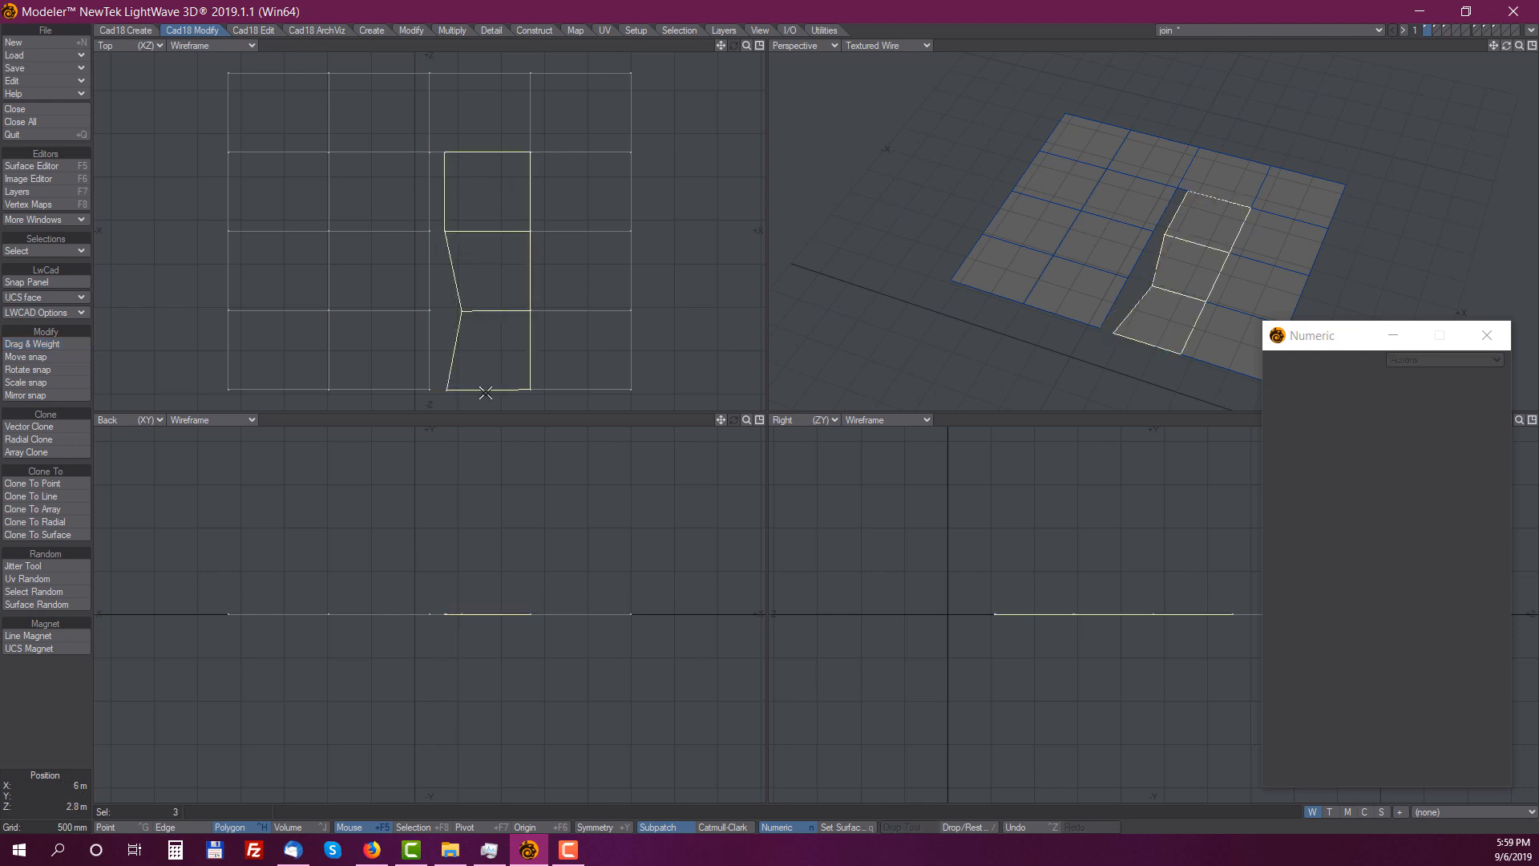
Move the three cells slightly down and to the right in the Top view to check which edges are separated
key(t)
mouse_move(539, 285)
mouse_down()
mouse_move(538, 311)
mouse_move(552, 302)
mouse_up()
key(Return)
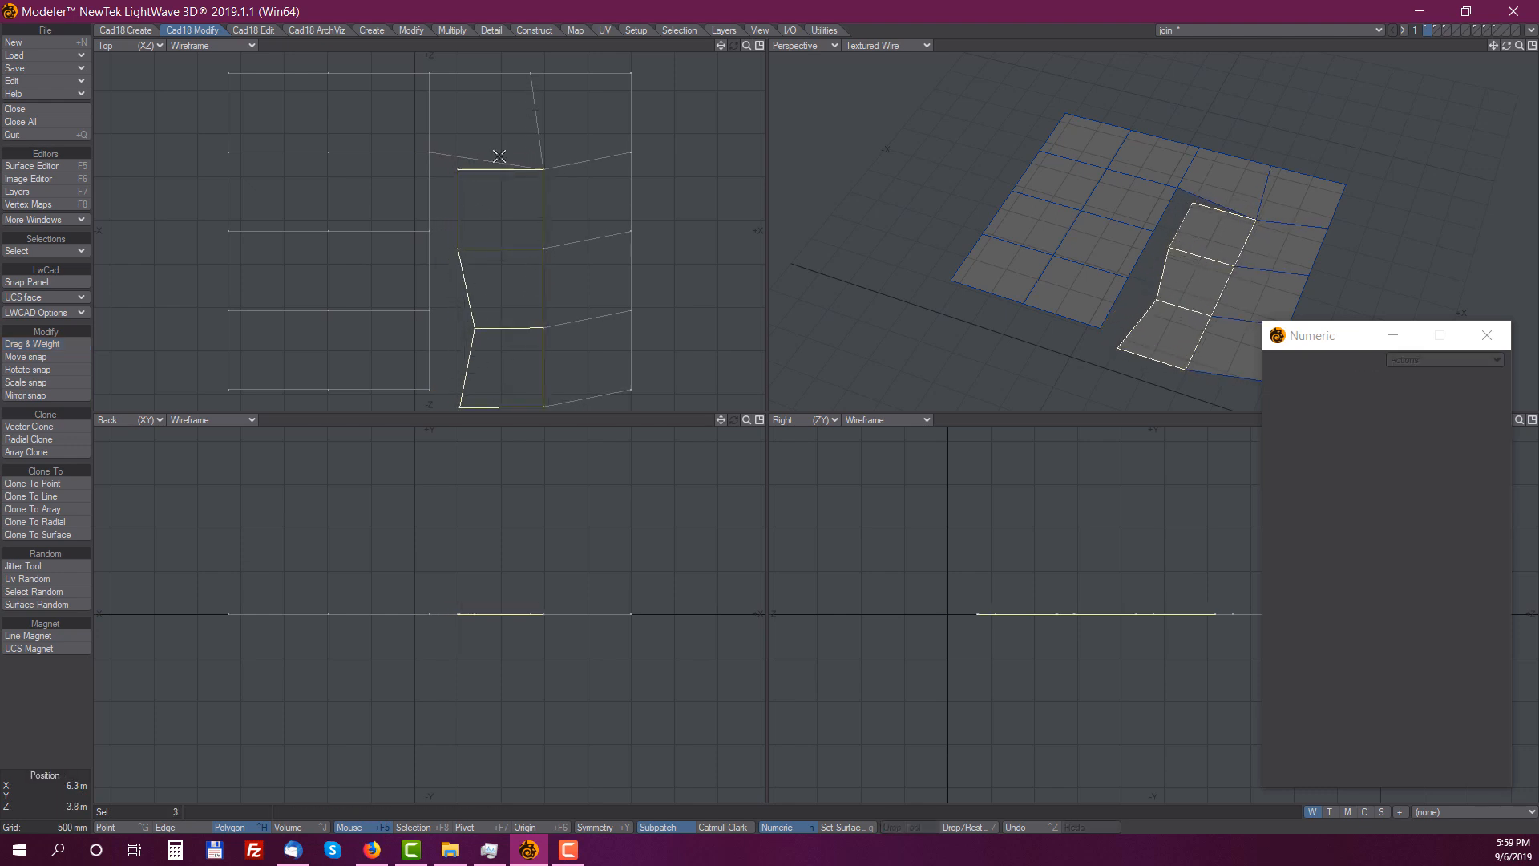
drag(493, 184, 504, 396)
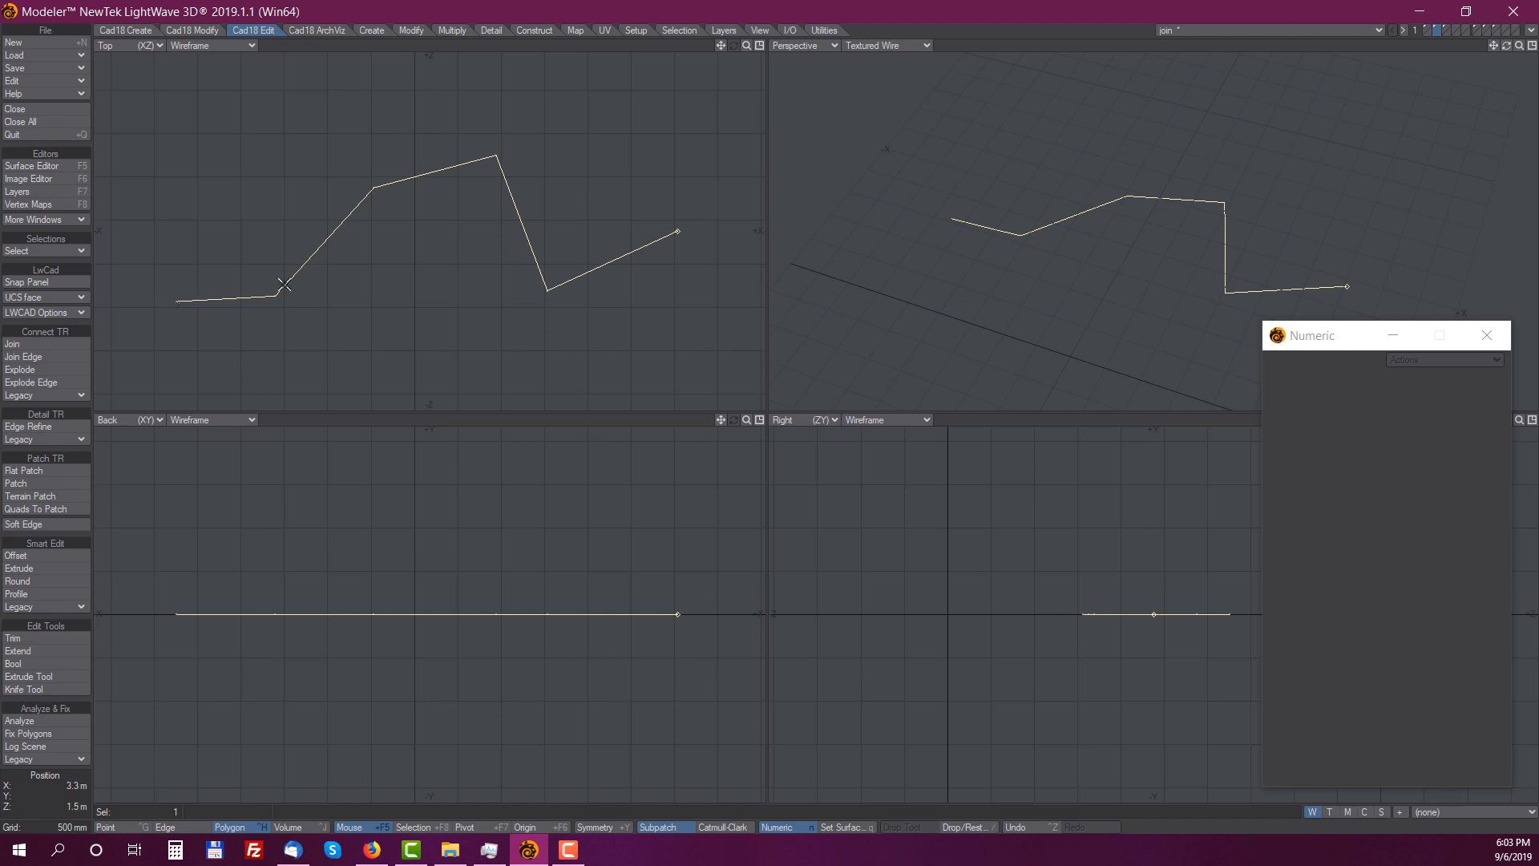
Explode the polyline into separate curves with Explode set to Segments, and select individual segments to check them
key(slash)
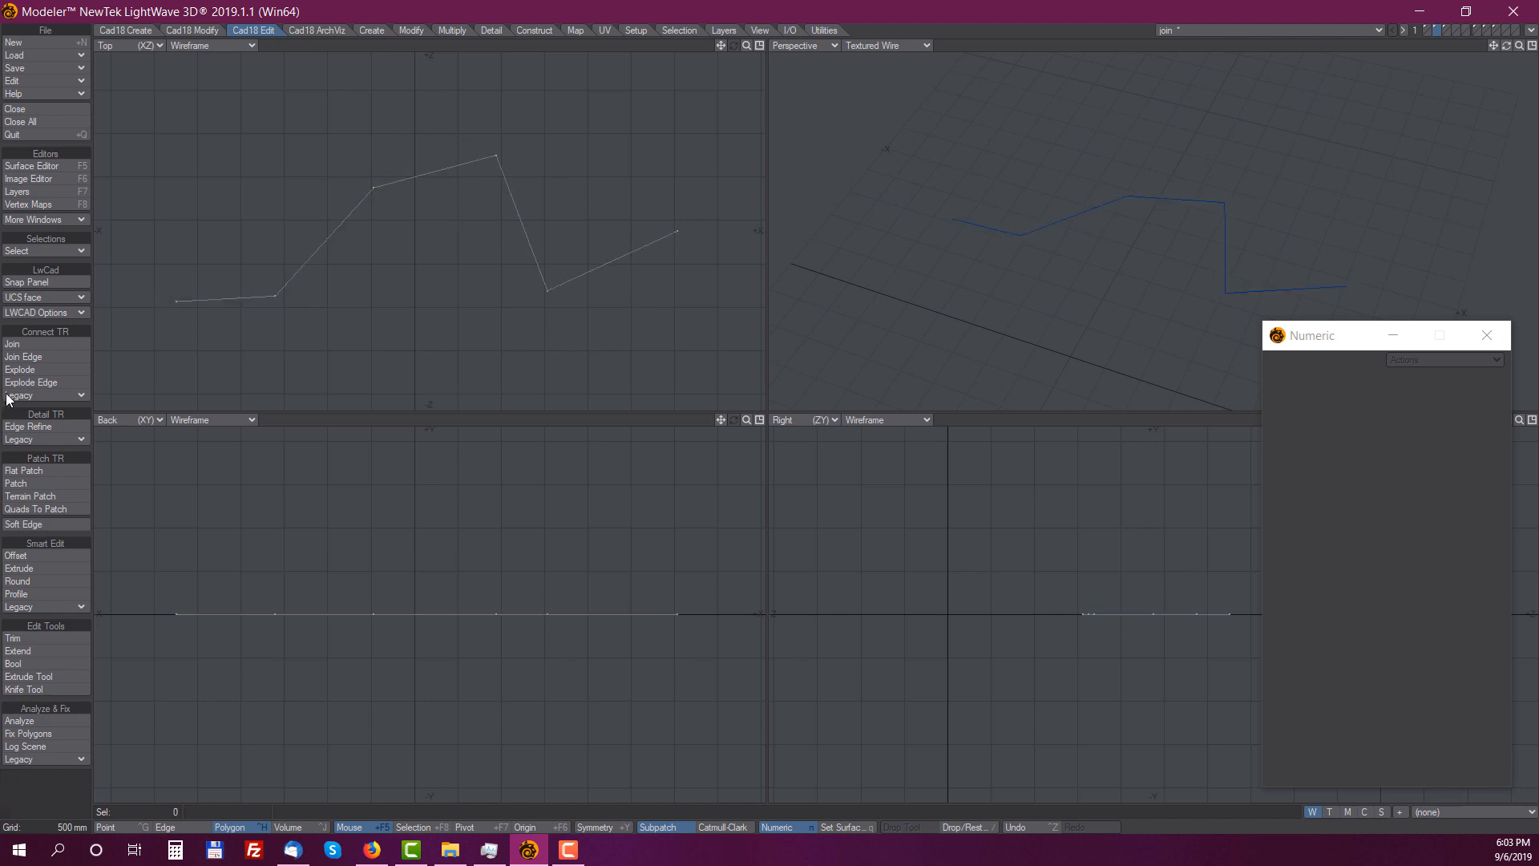
click(33, 371)
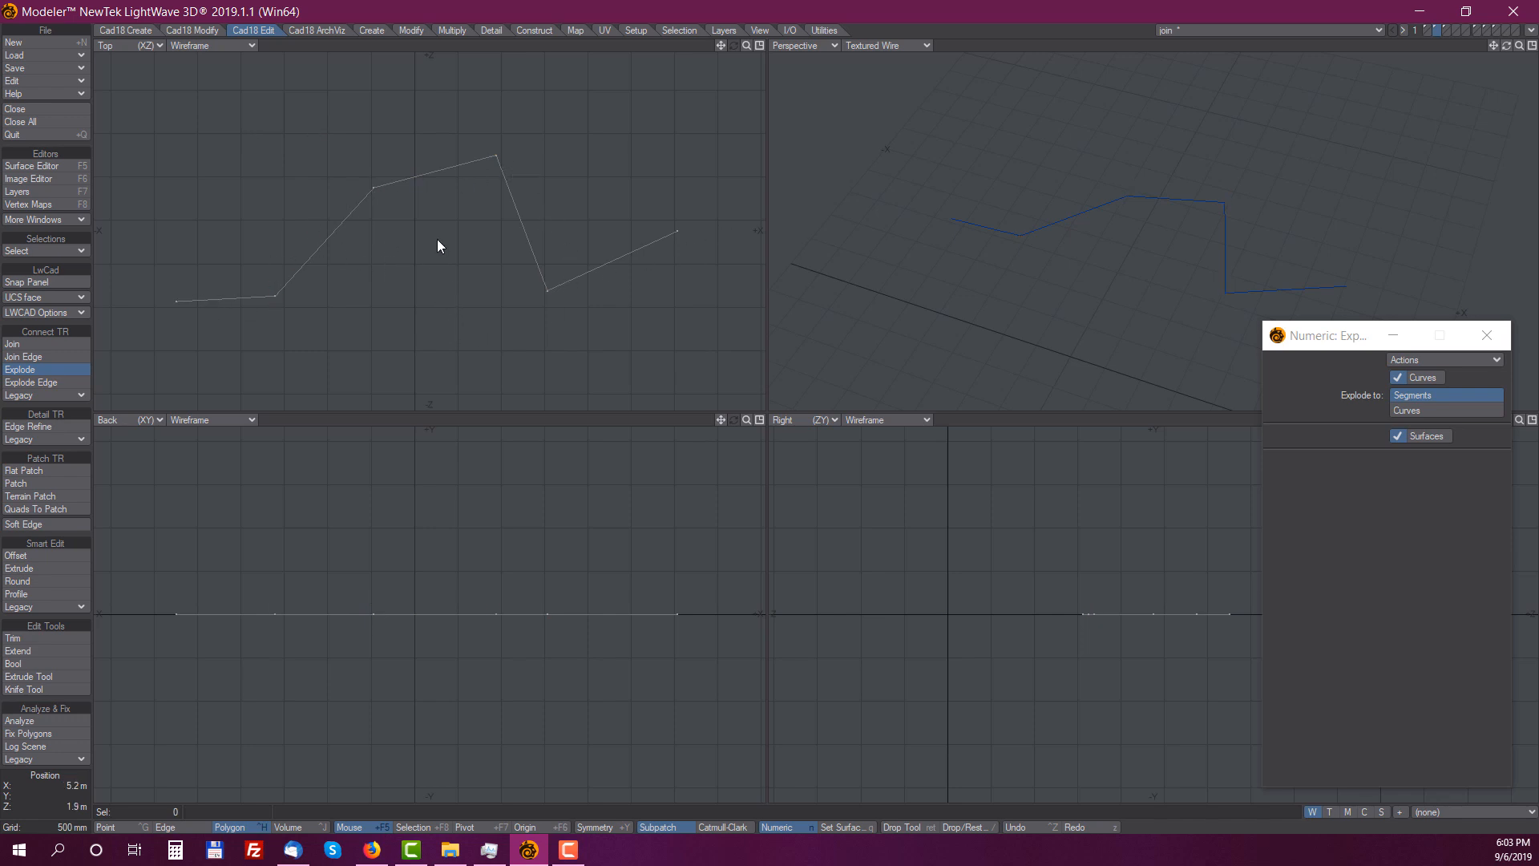
key(Return)
drag(454, 141, 437, 200)
key(slash)
drag(300, 225, 354, 292)
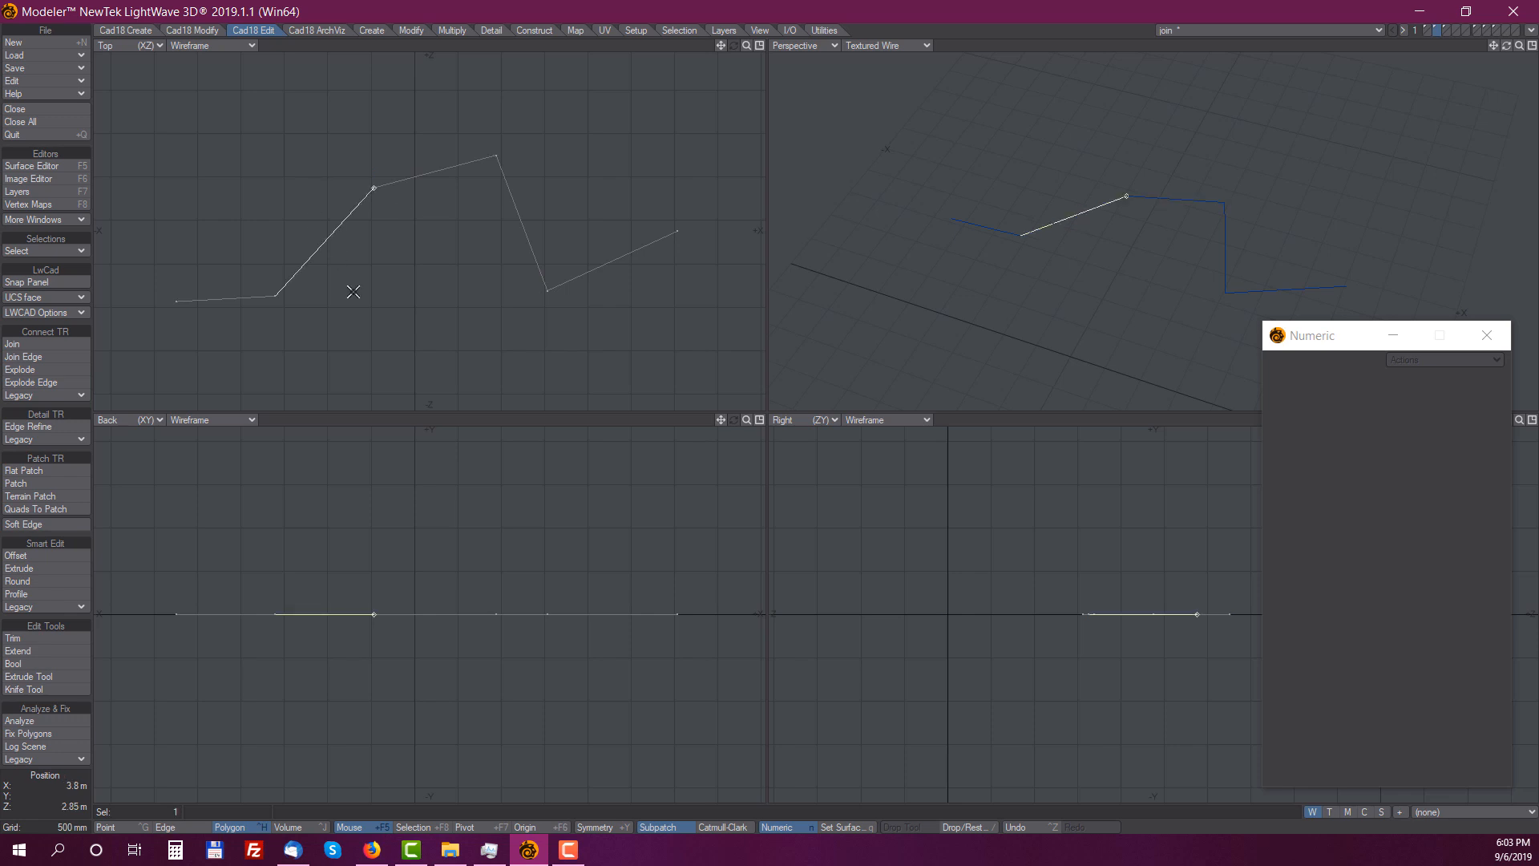
Rejoin the segments with Join, and split the polyline at its third point using Explode Edge with Curves as the Explode to option
click(12, 344)
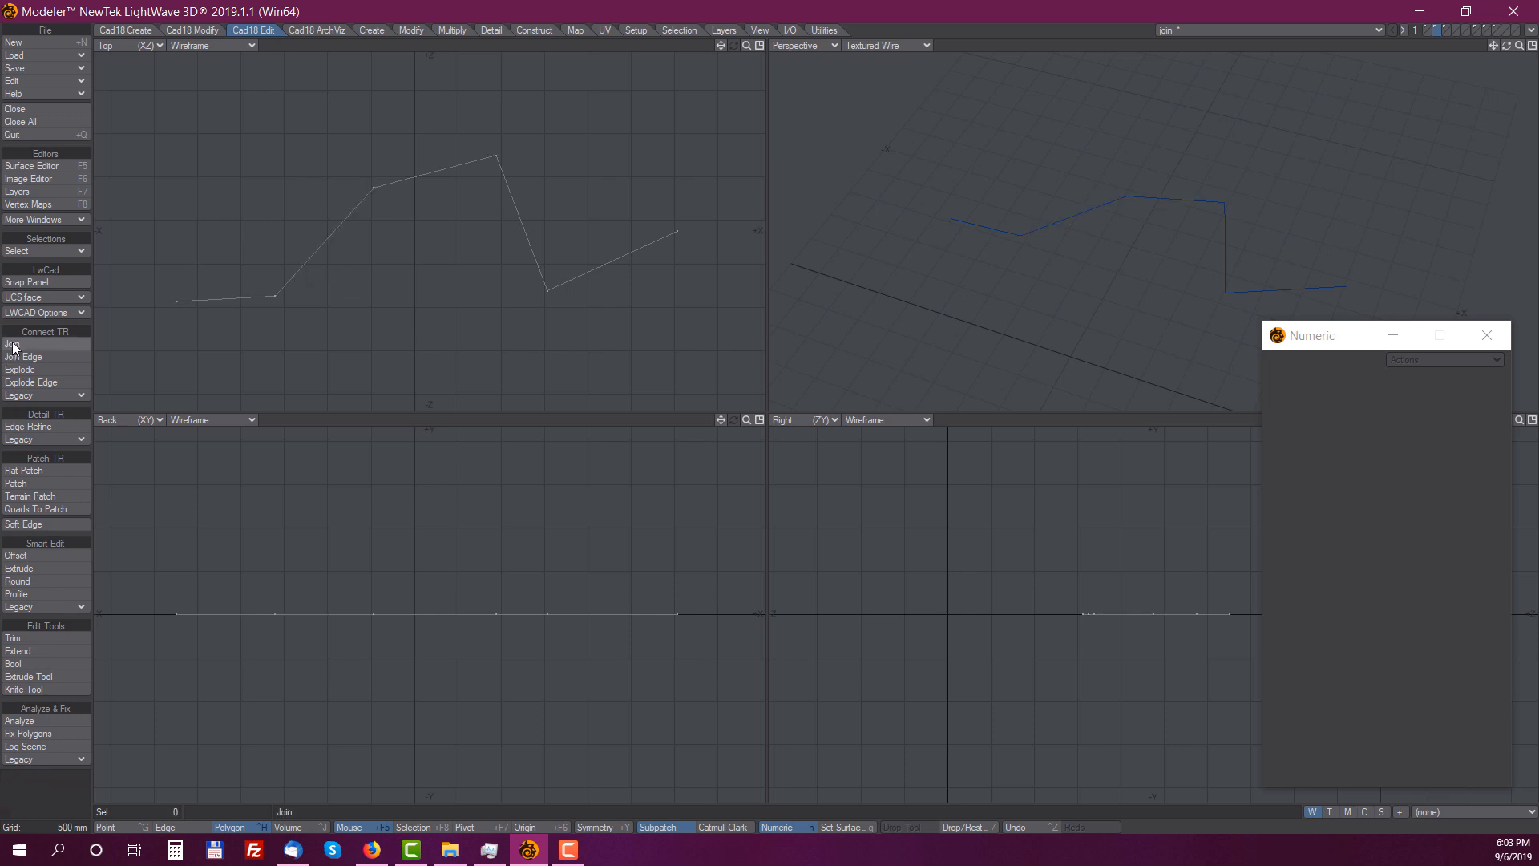
key(Return)
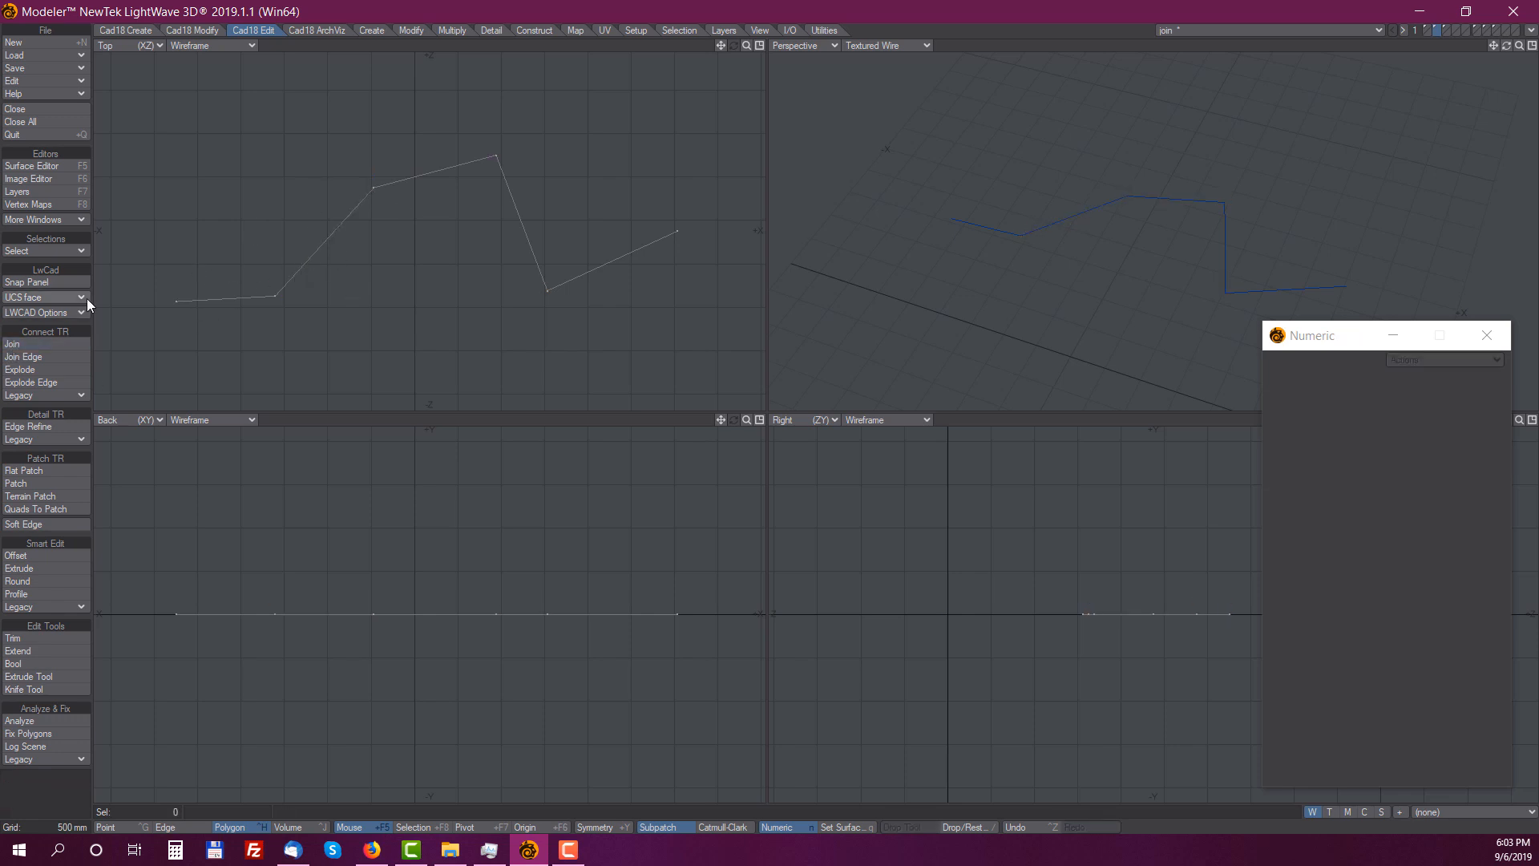
click(37, 387)
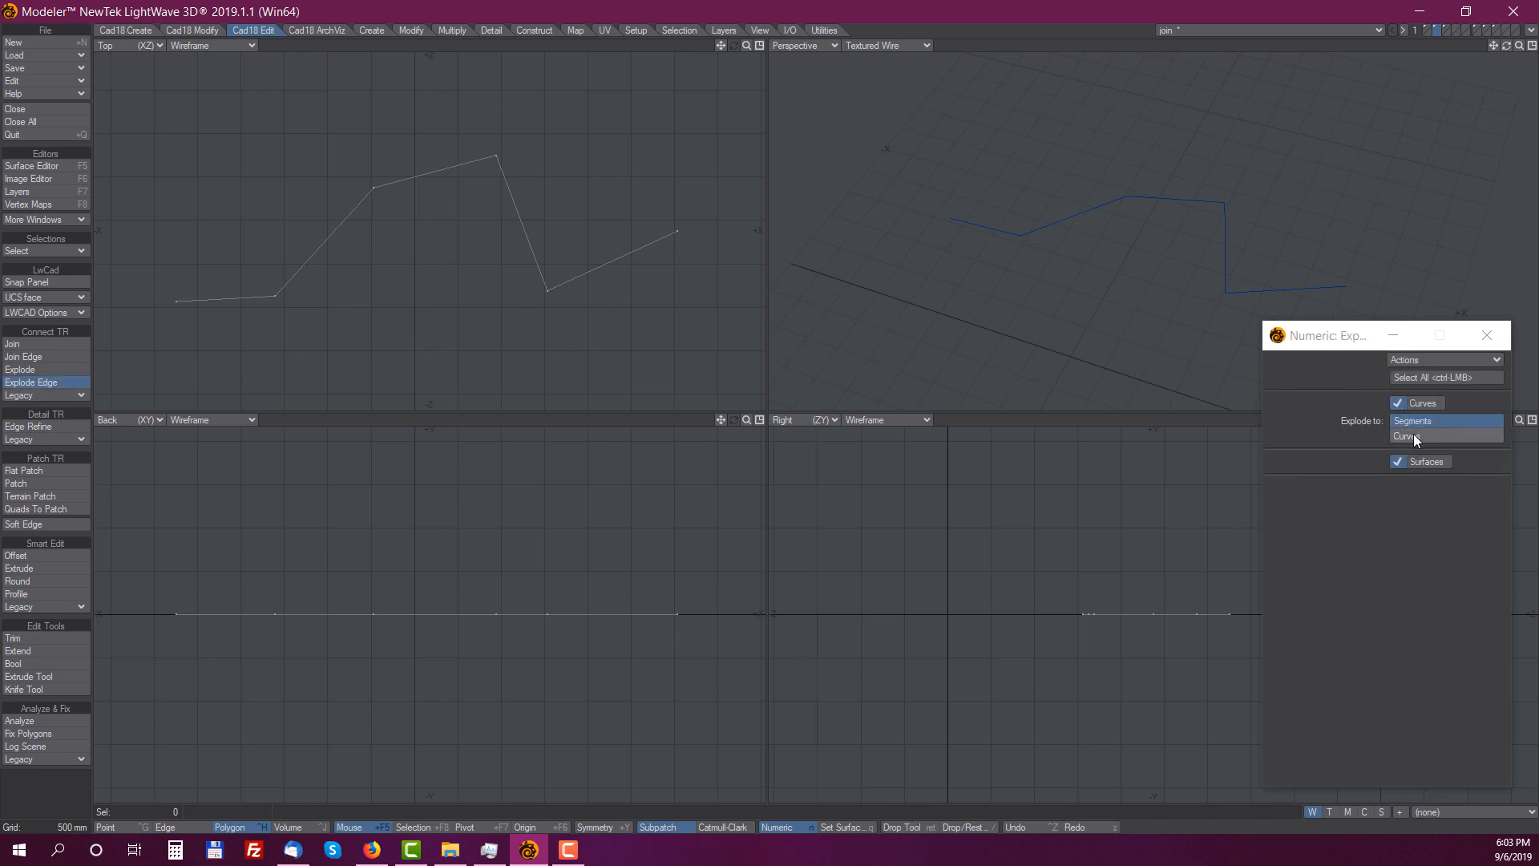
click(327, 255)
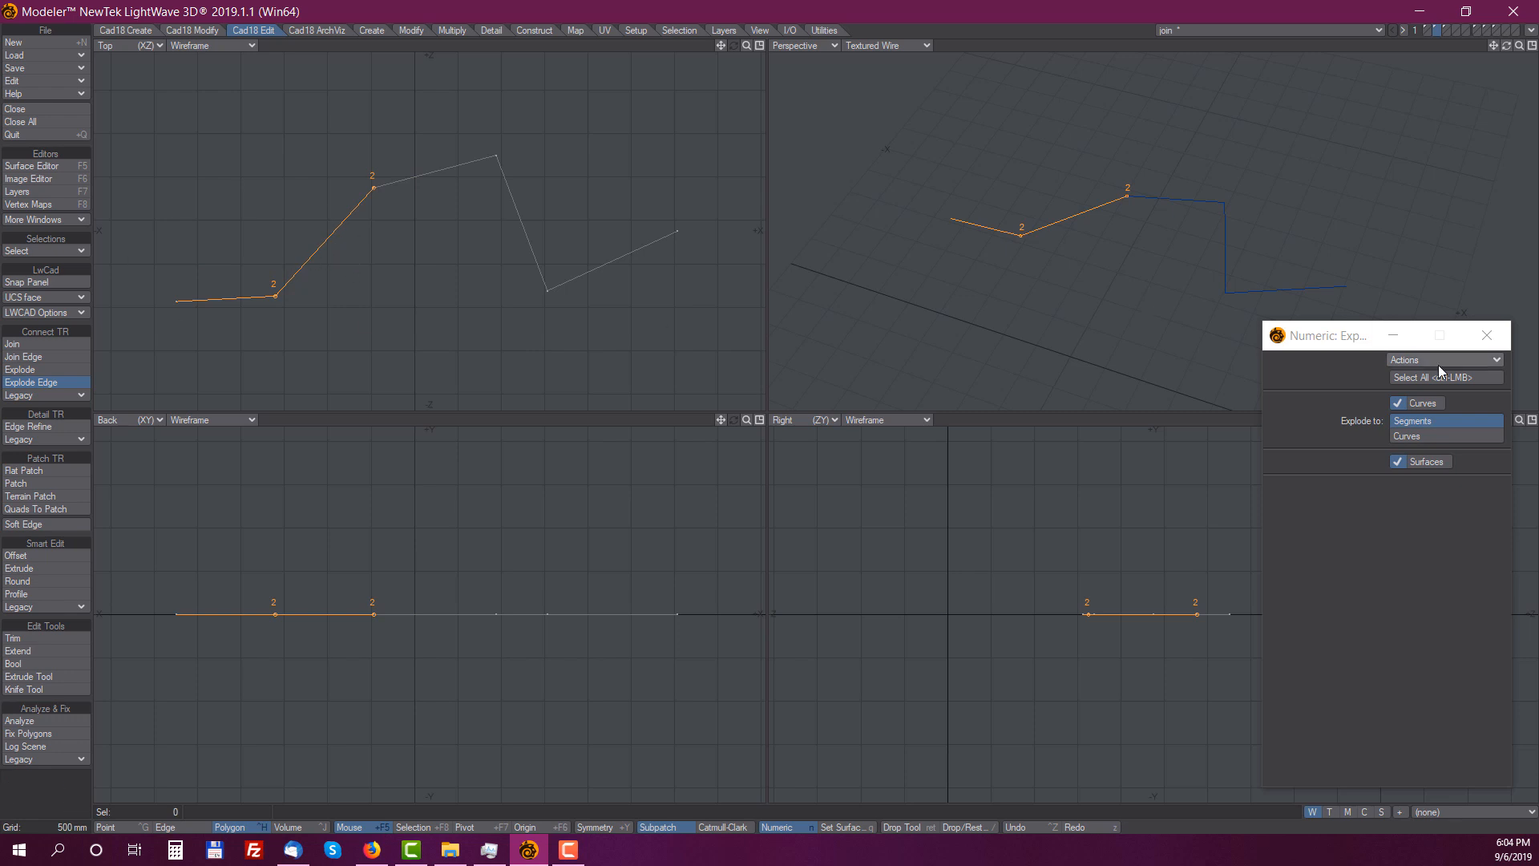
click(1411, 436)
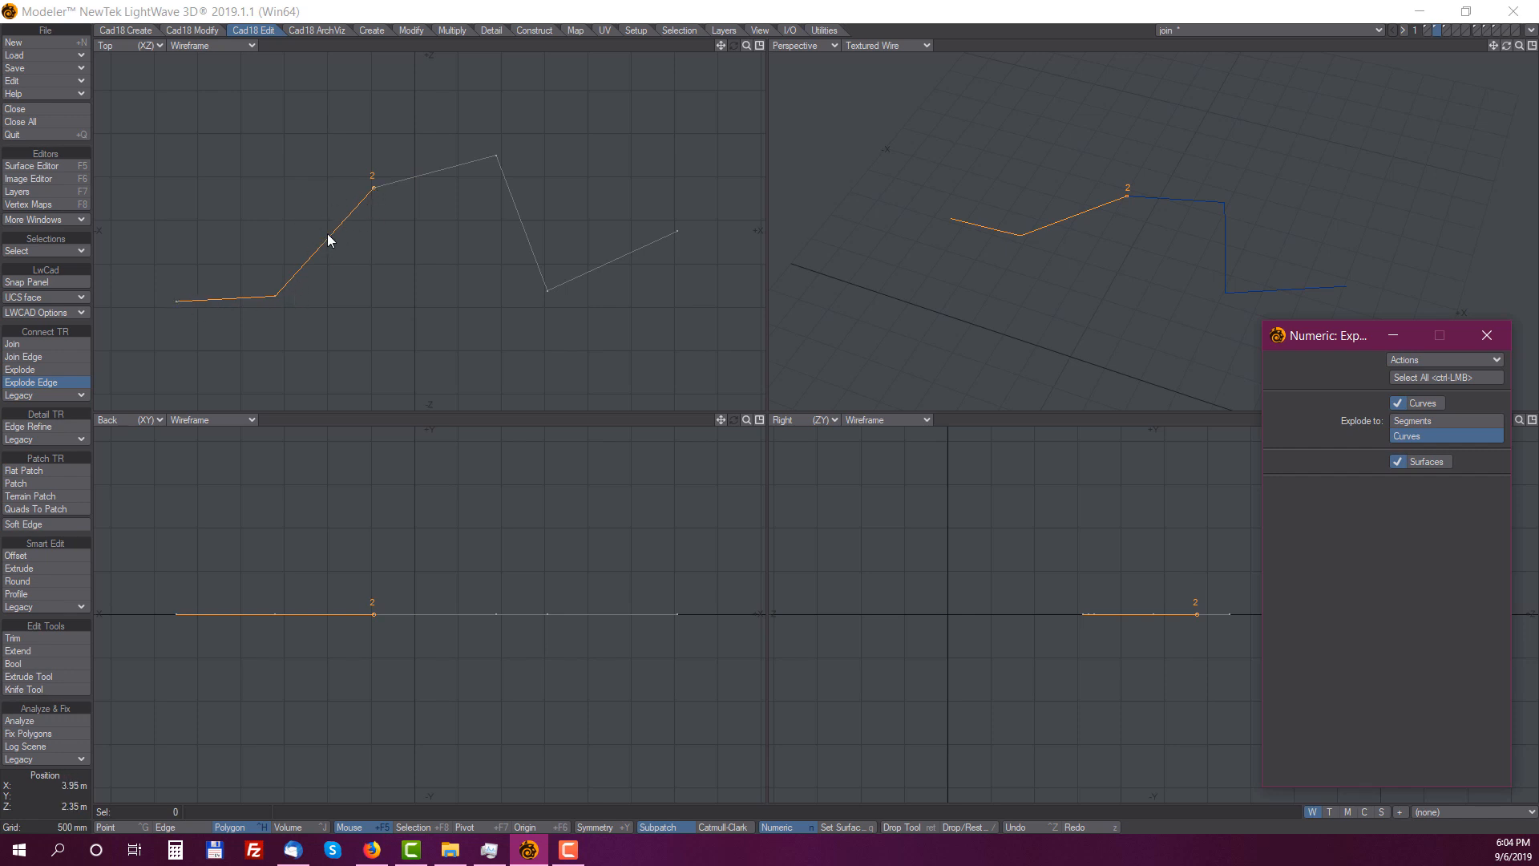
click(422, 251)
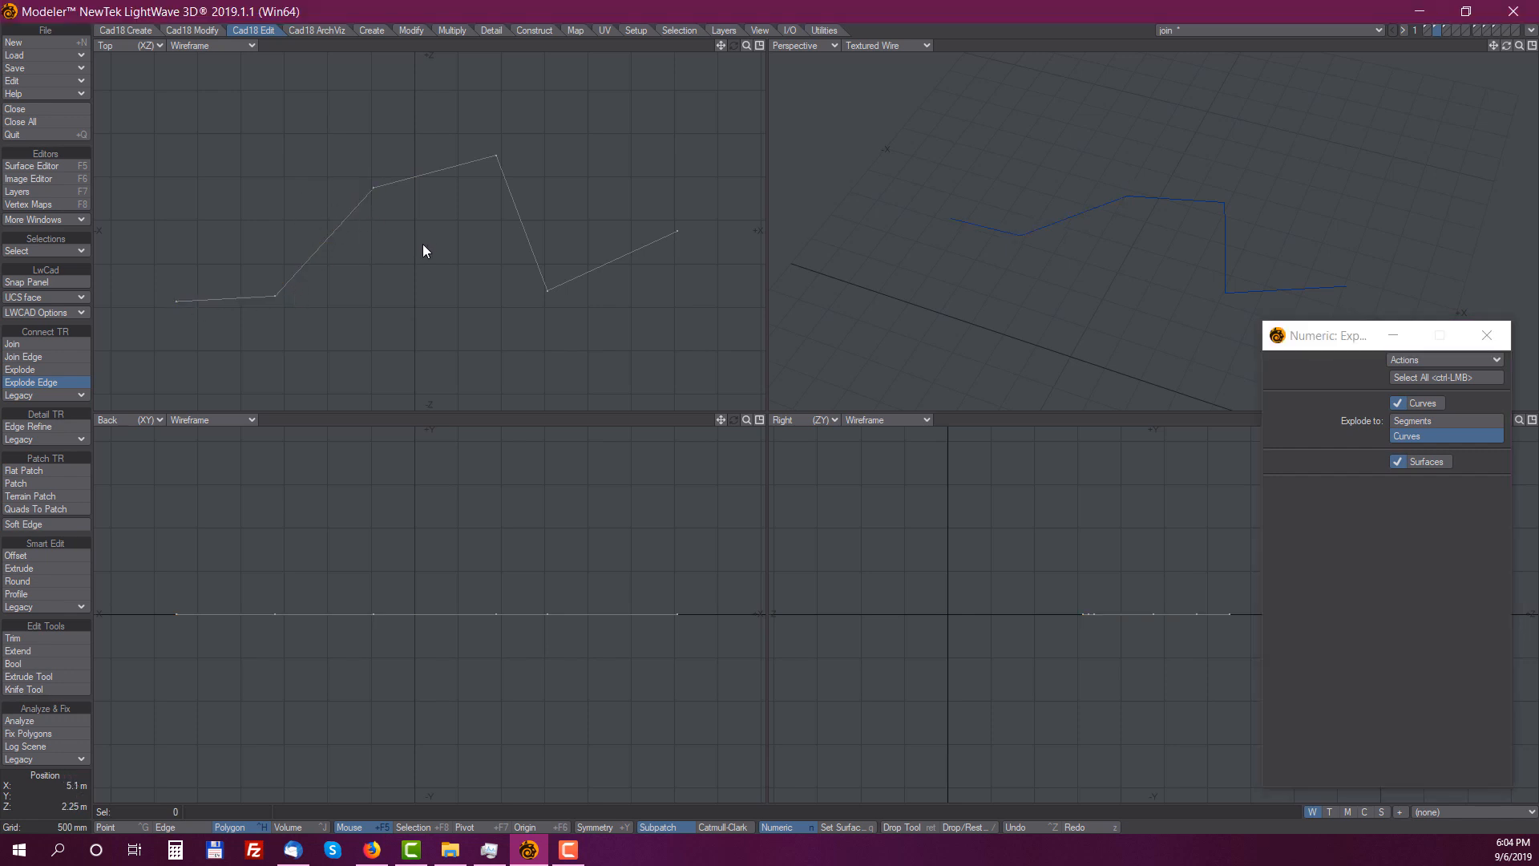
key(Return)
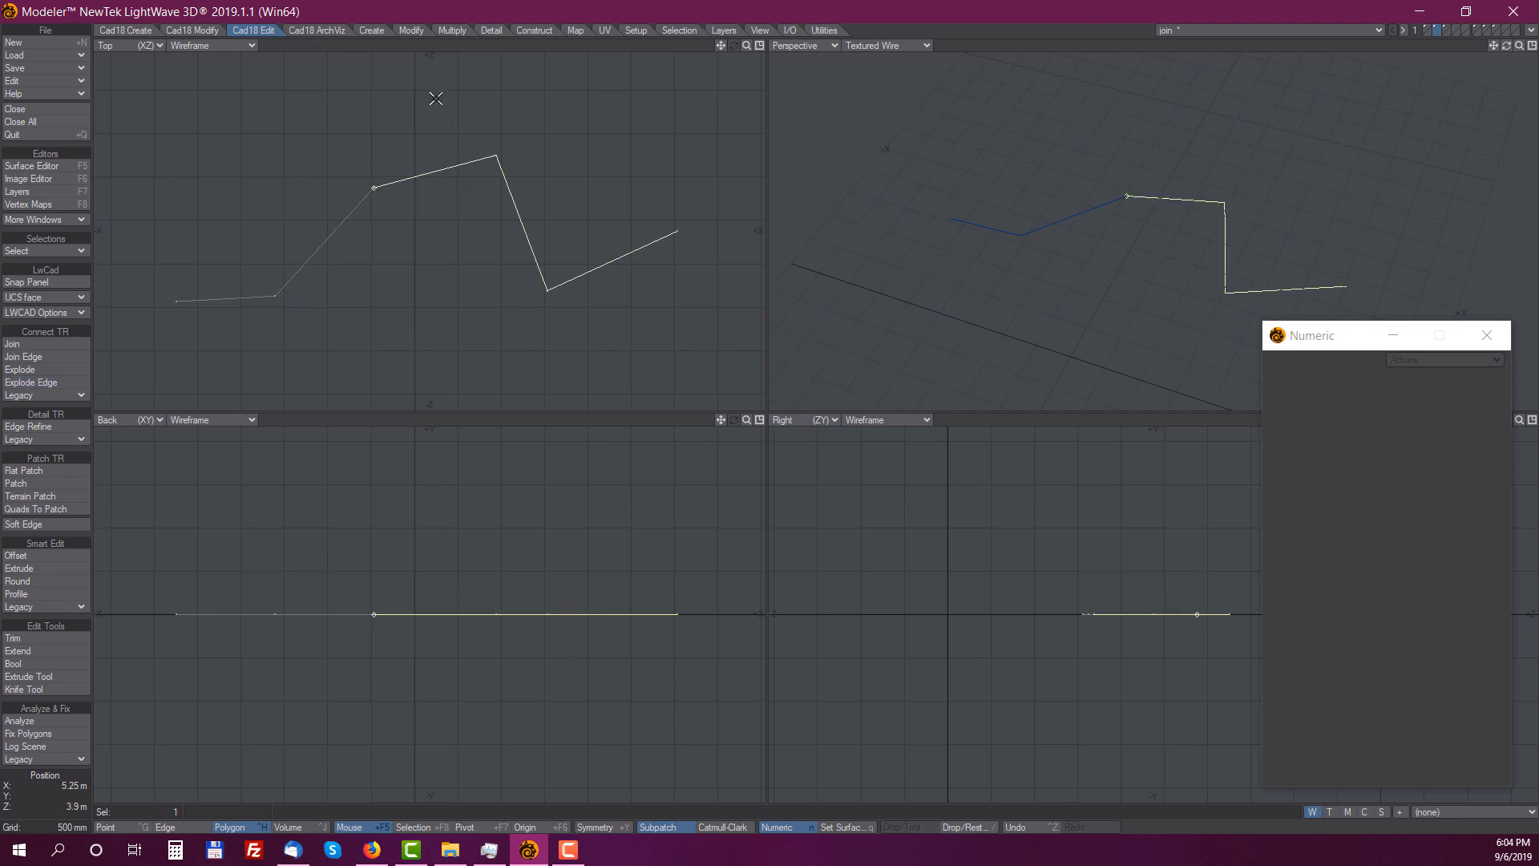
Select each of the two polyline pieces in turn to check the split at the third point
click(300, 235)
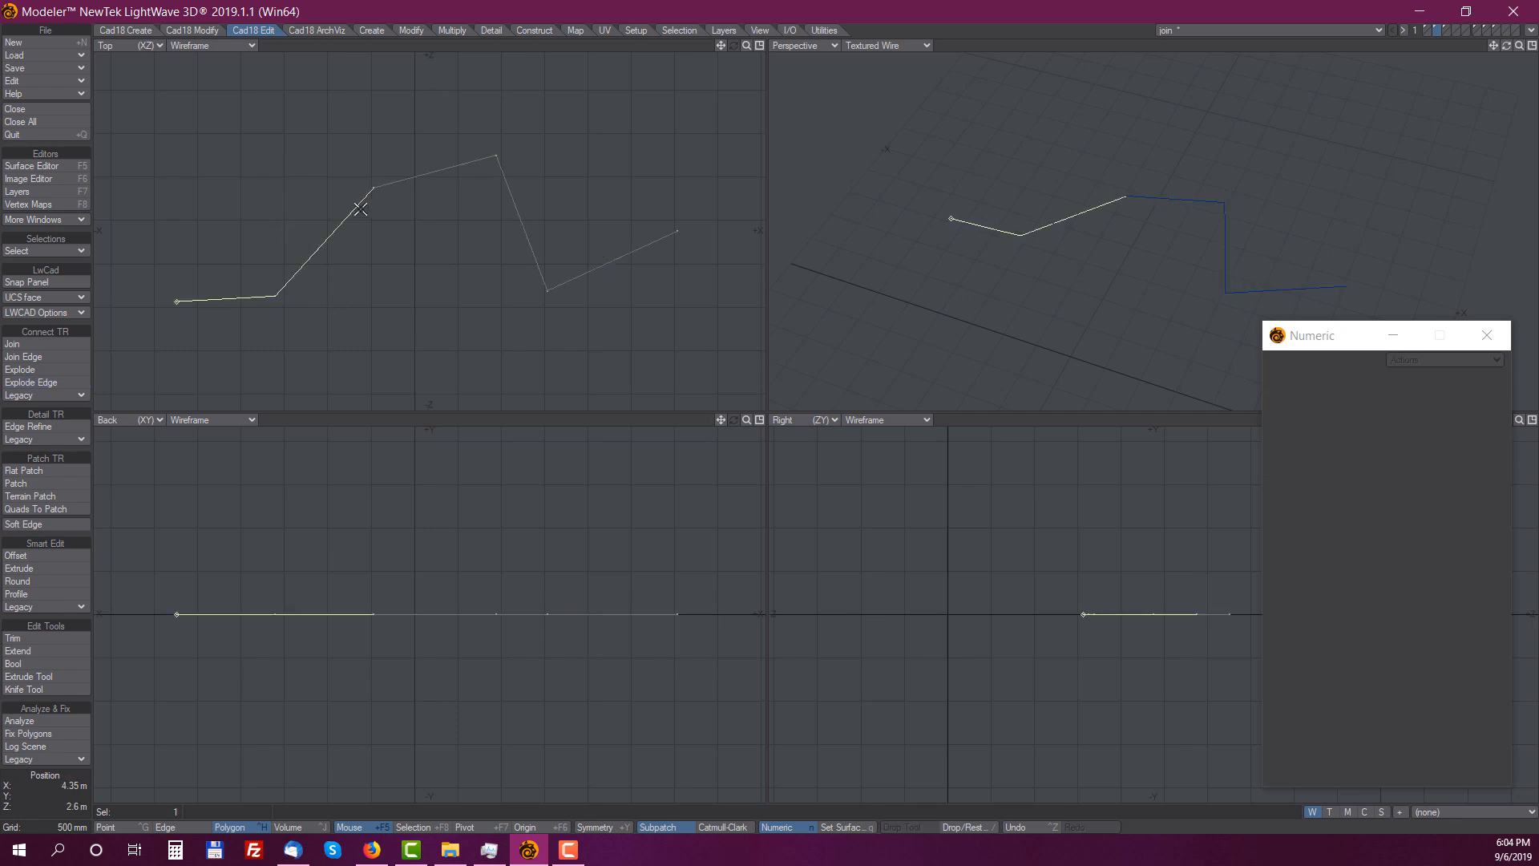
click(327, 238)
click(458, 167)
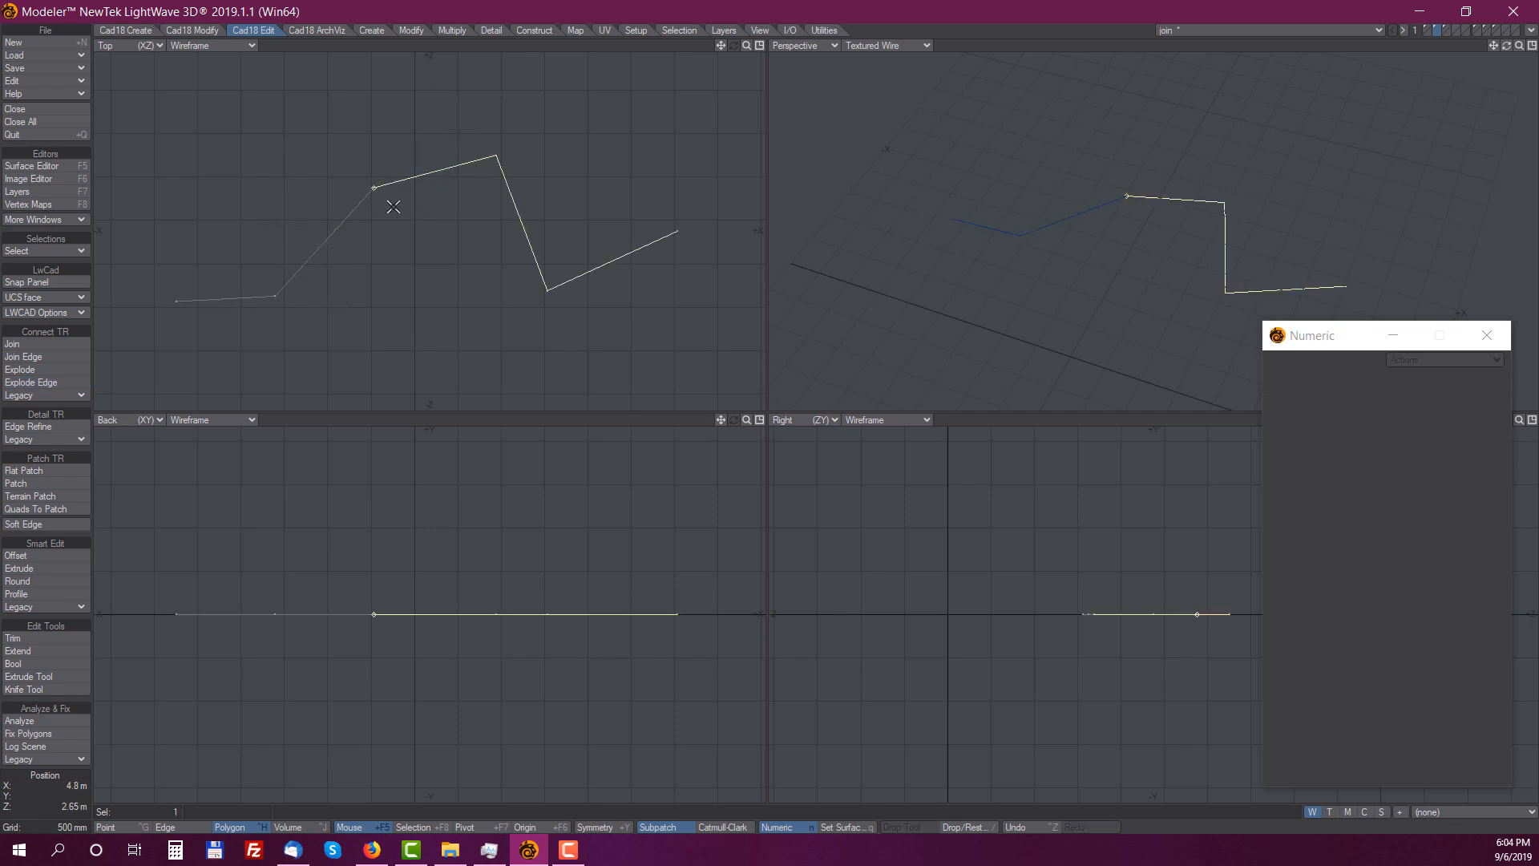
click(416, 186)
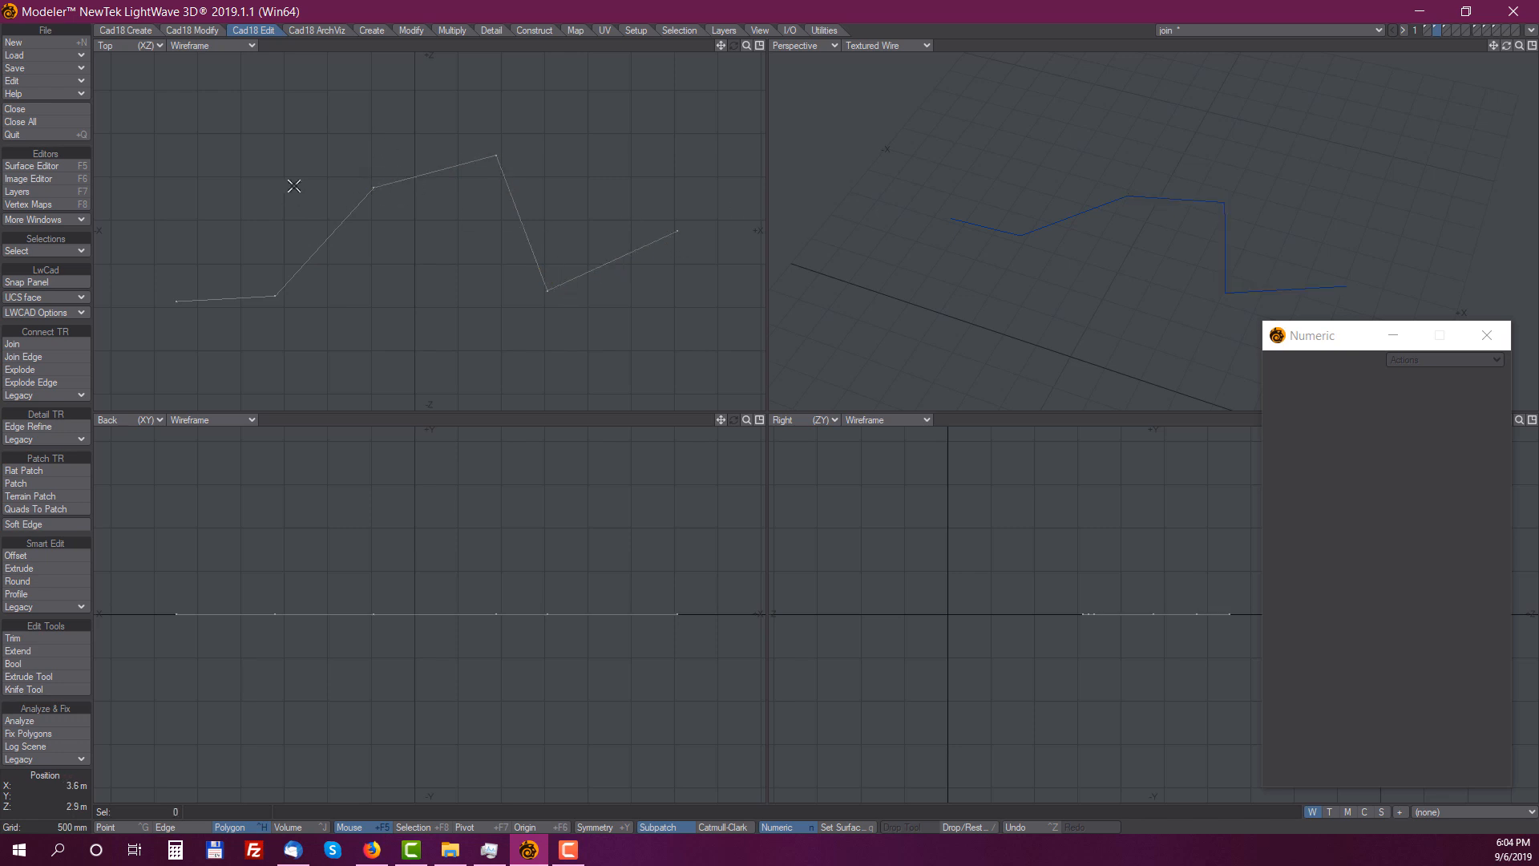
click(339, 249)
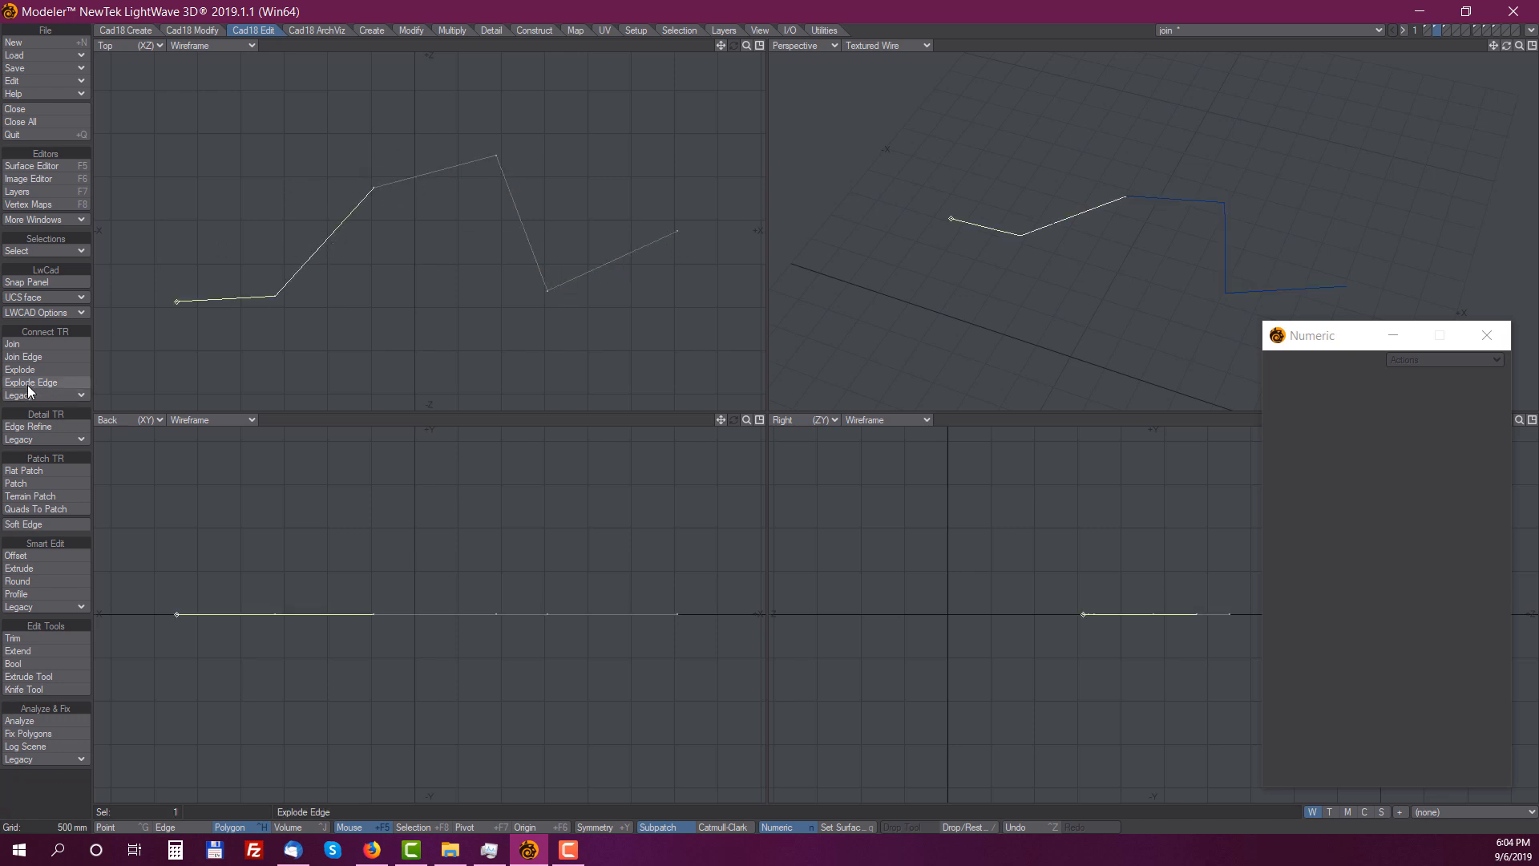
click(338, 242)
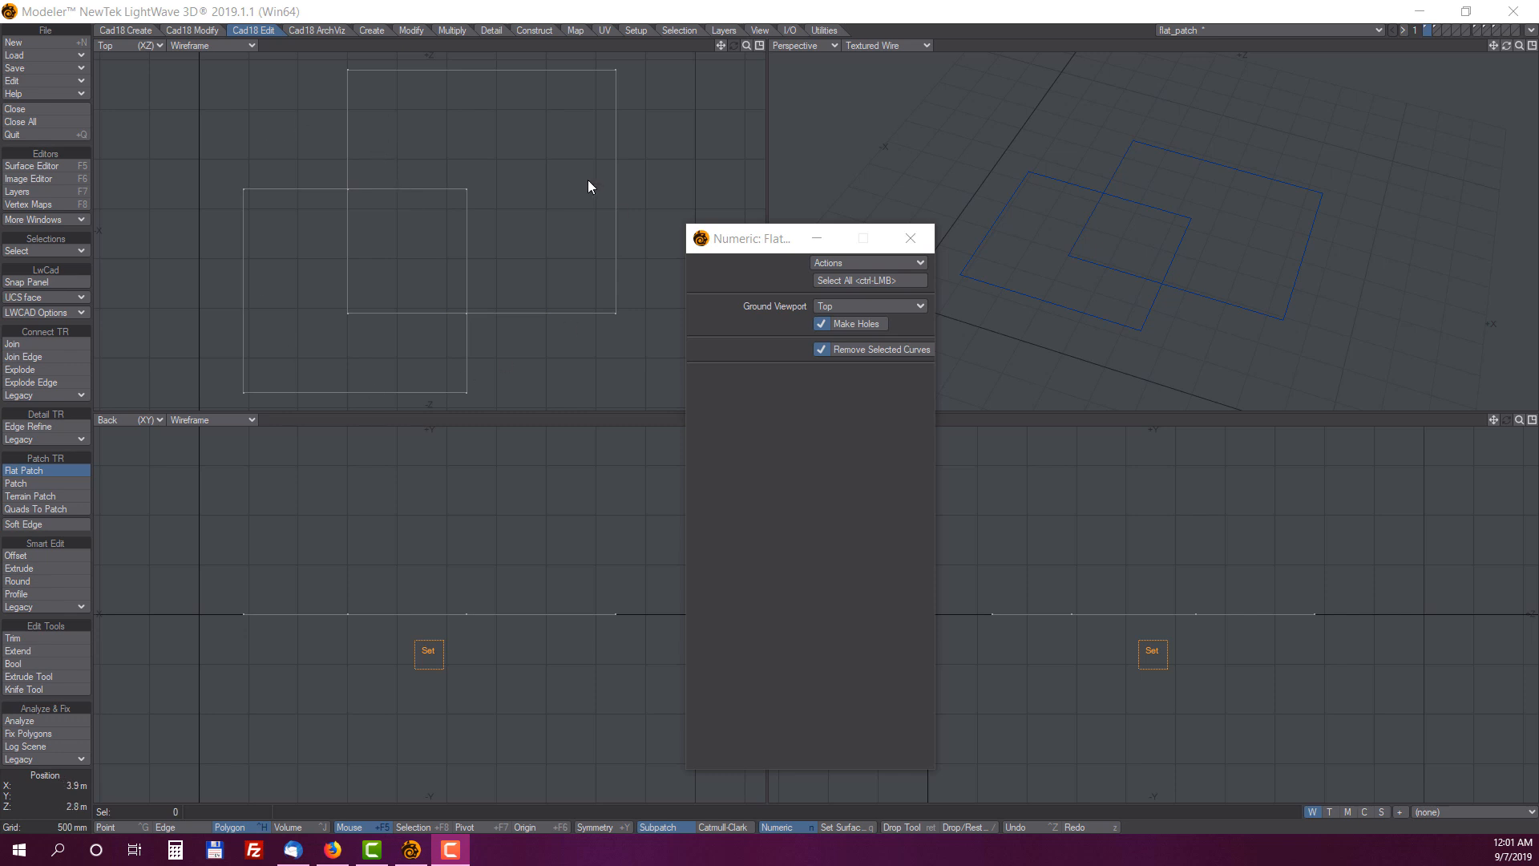
click(128, 30)
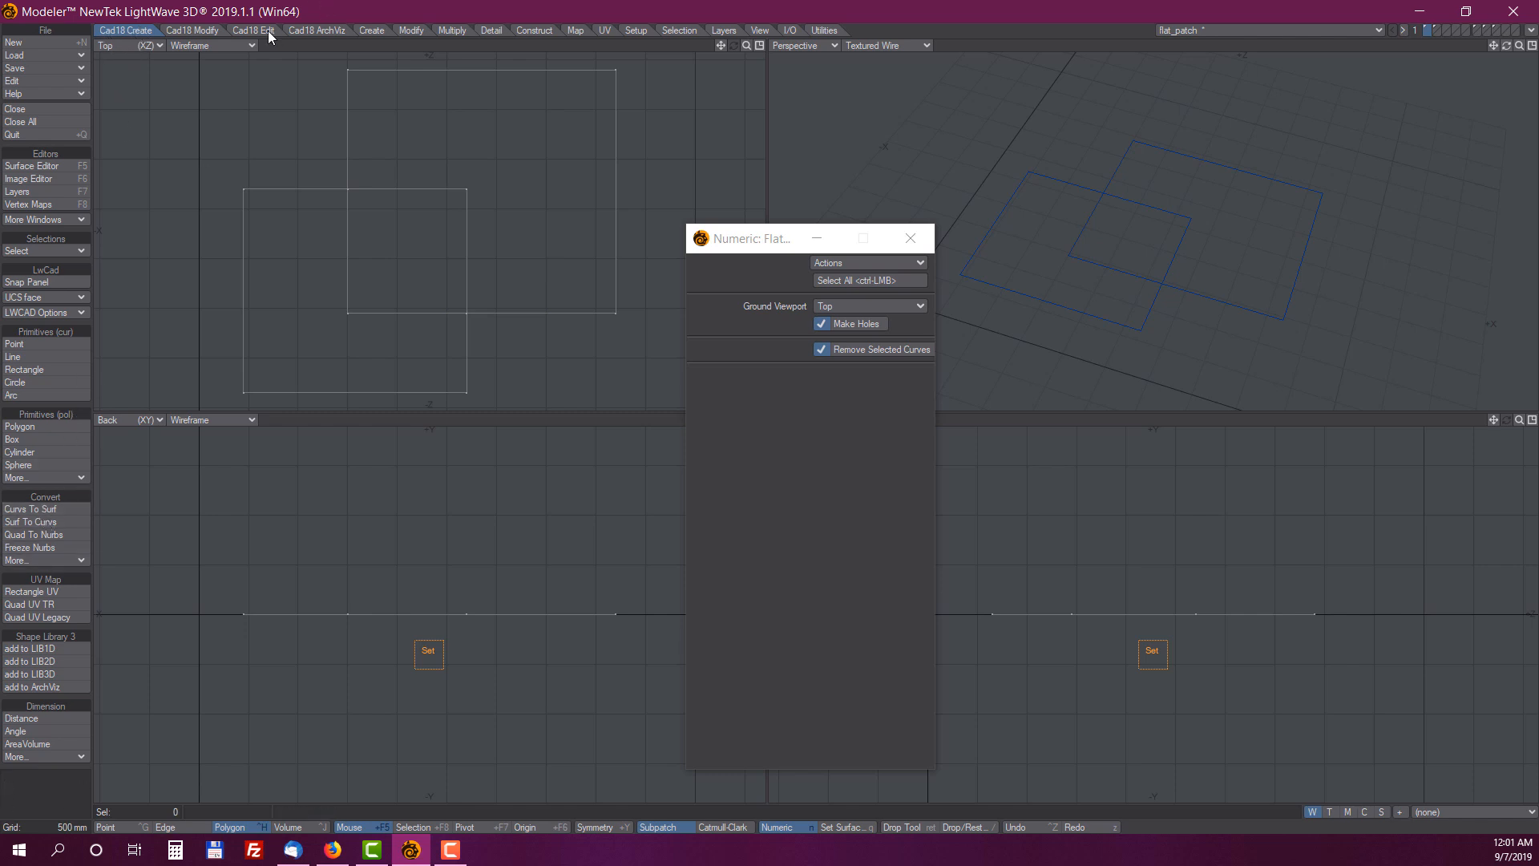
click(320, 31)
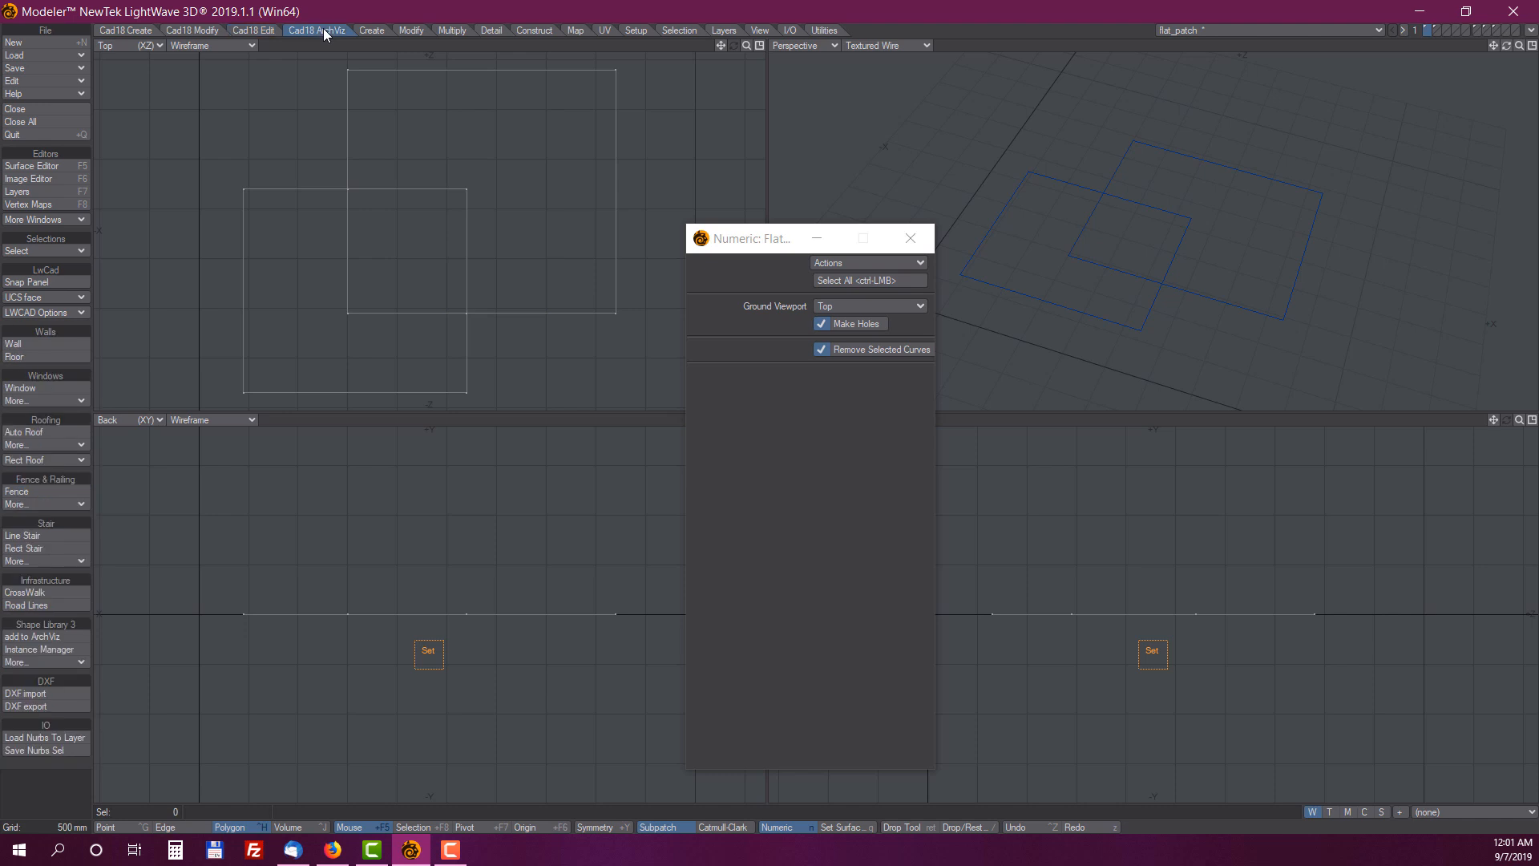
click(252, 30)
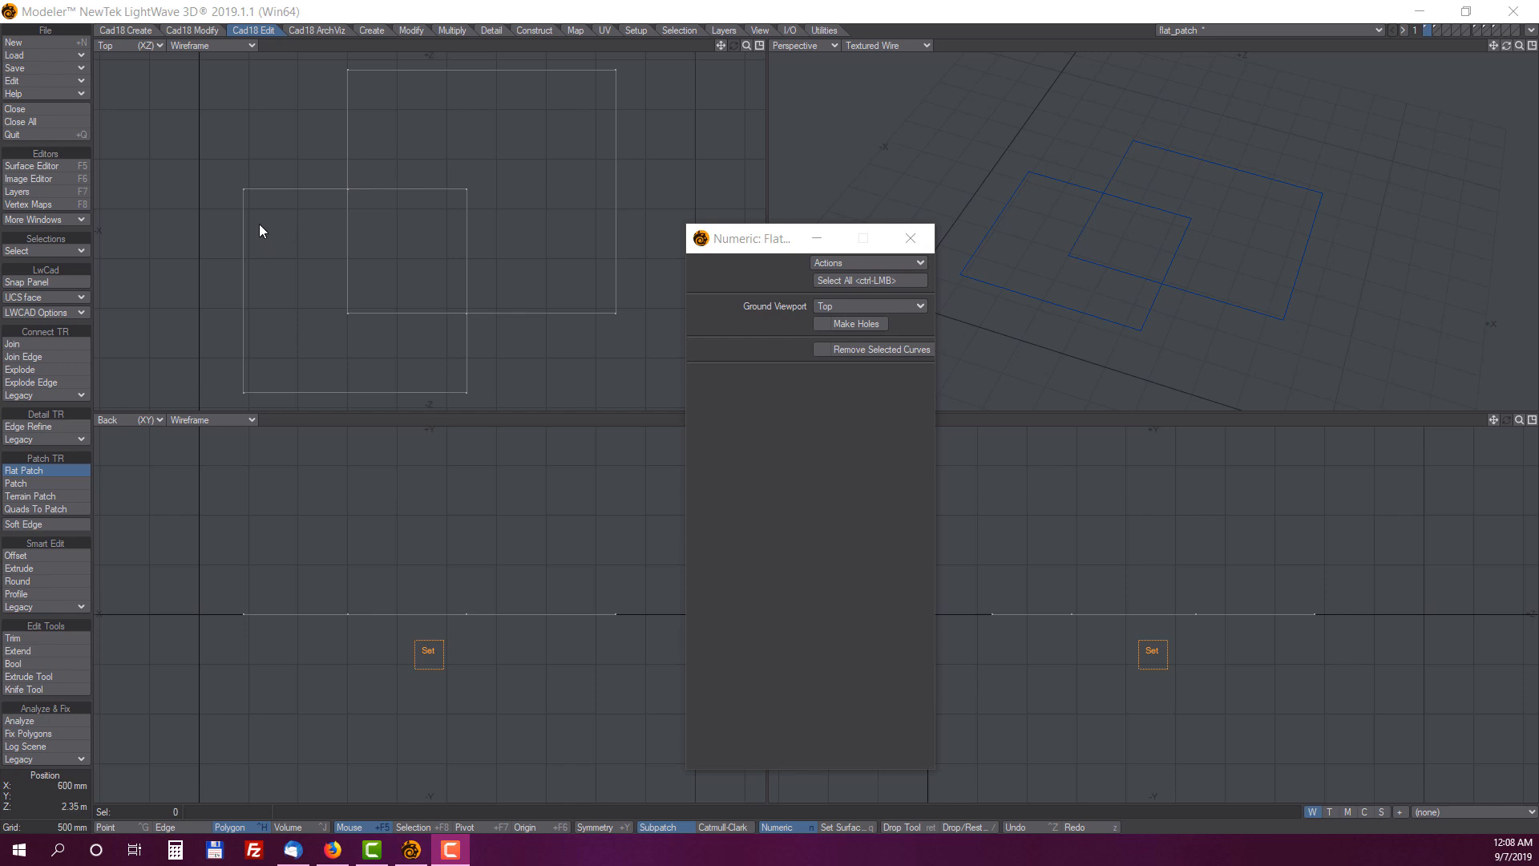
With Make Holes and Remove Selected Curves off in Flat Patch, pick the segments bounding the smaller rectangle's L-shaped area outside the overlap
click(225, 223)
click(281, 188)
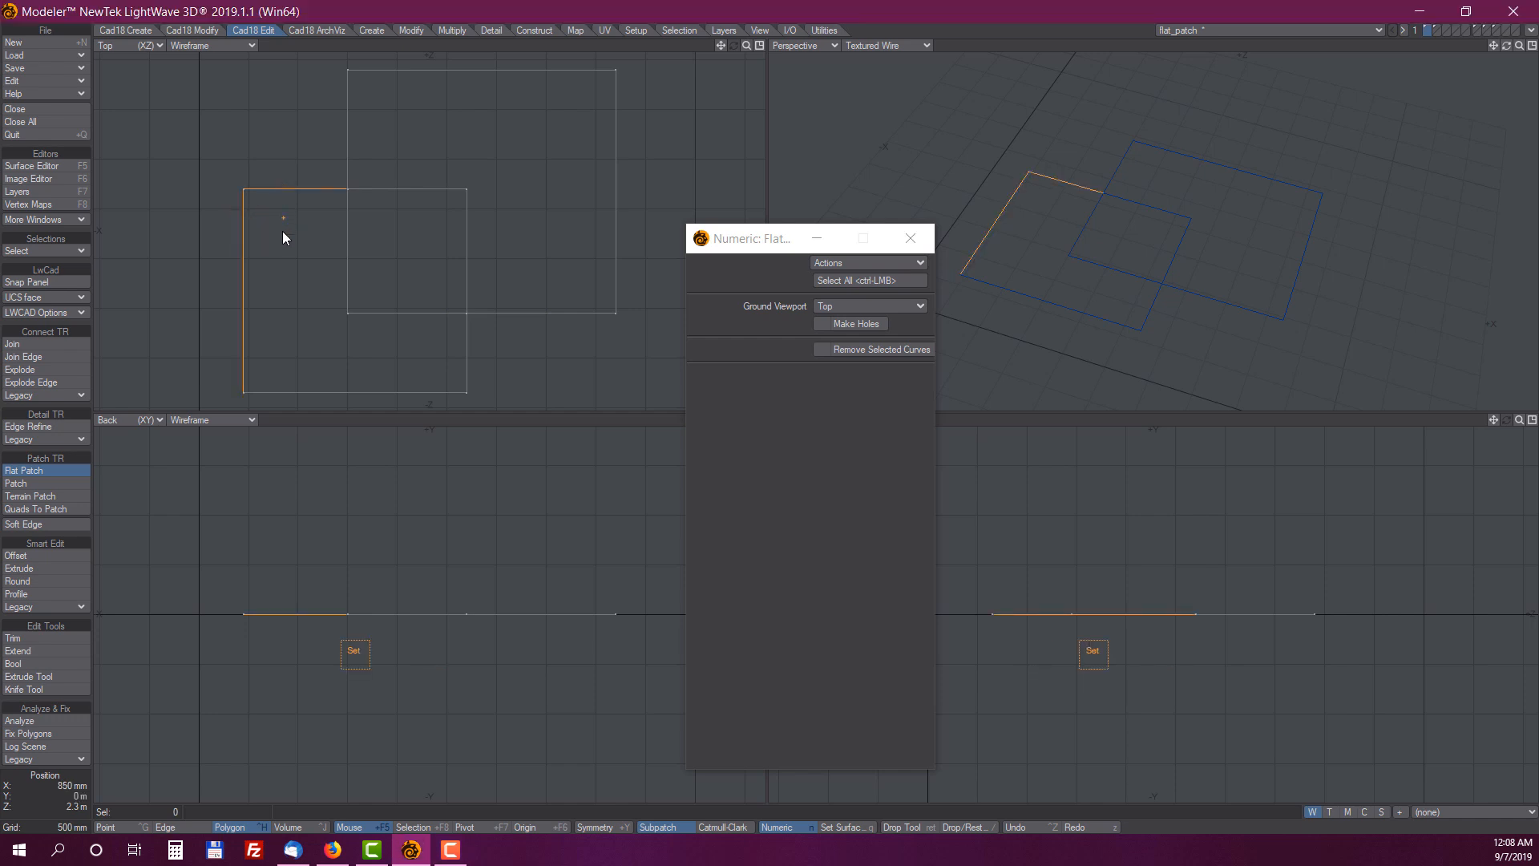
click(351, 223)
click(405, 318)
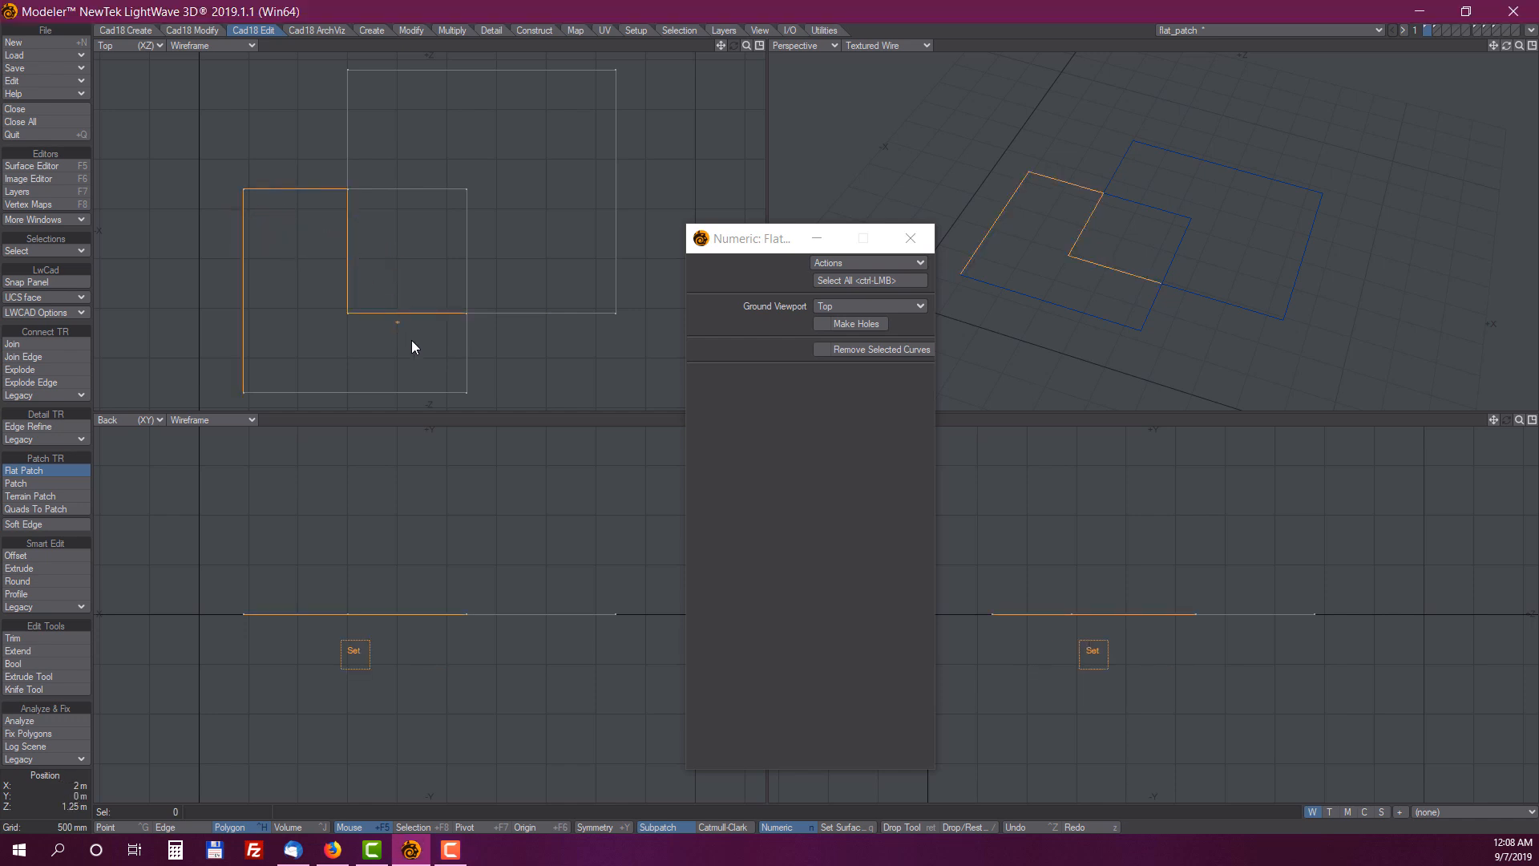
click(474, 366)
click(417, 393)
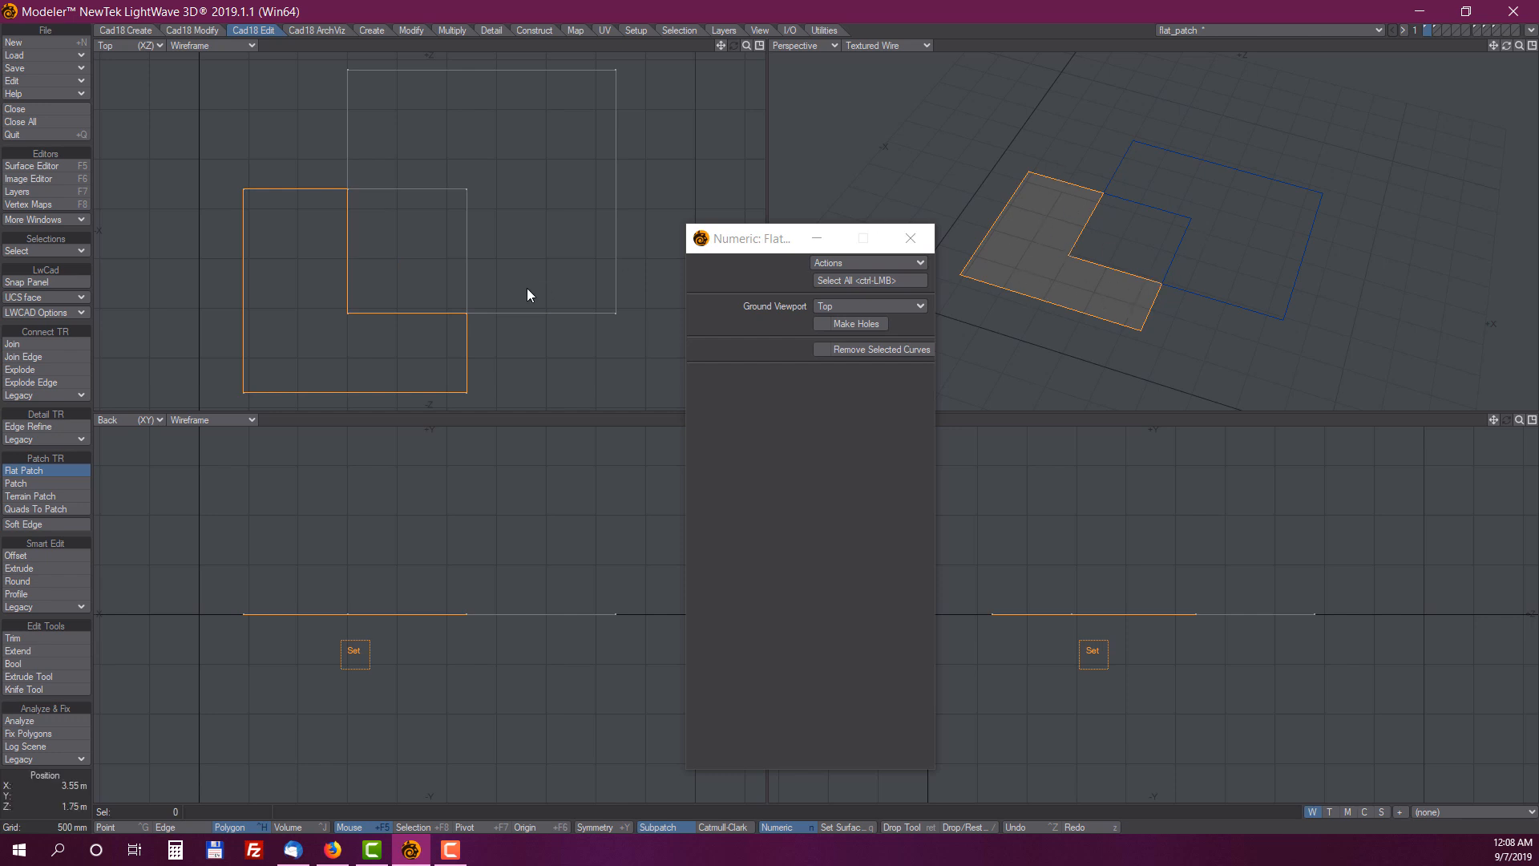
Add the remaining segments of the larger rectangle and the overlap's upper and right edges to the Flat Patch selection
click(552, 288)
click(632, 170)
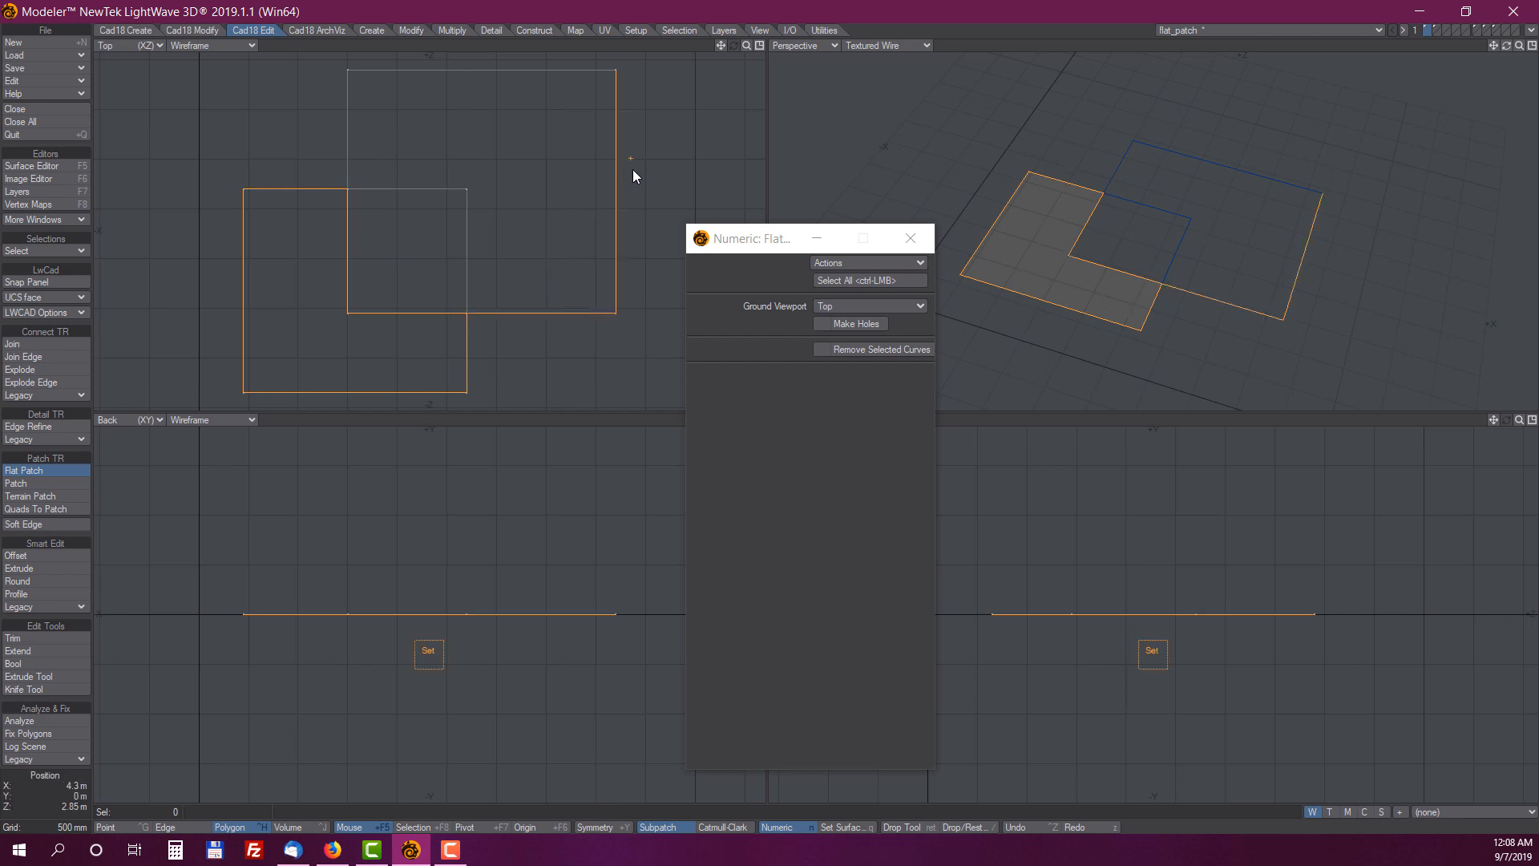
click(531, 72)
click(335, 119)
click(423, 194)
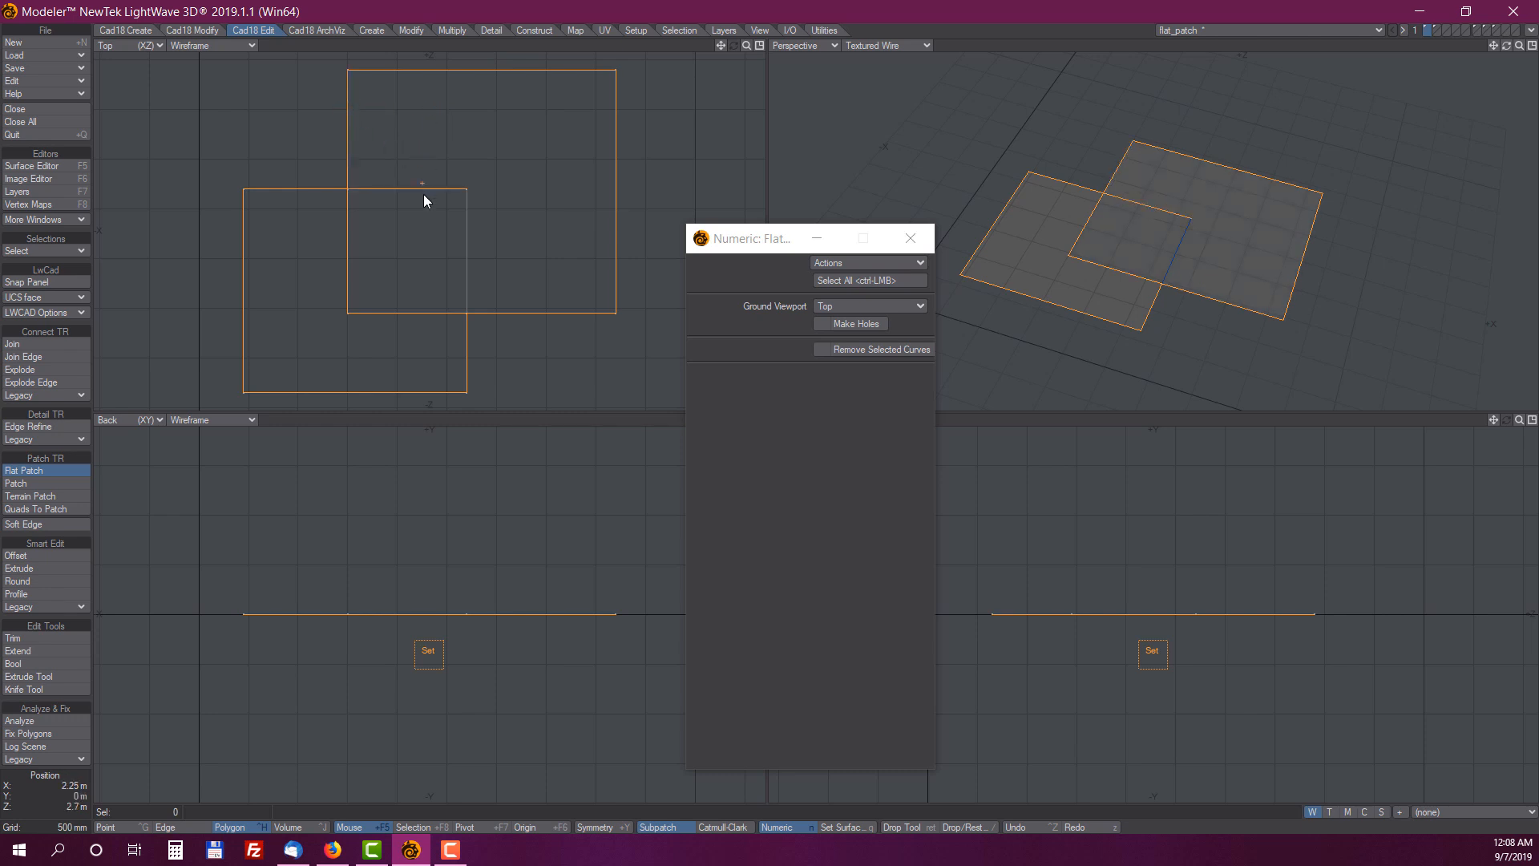
click(476, 228)
Clear the Flat Patch selection, reselect all curves of the two overlapping rectangles, and turn on Remove Selected Curves
click(242, 131)
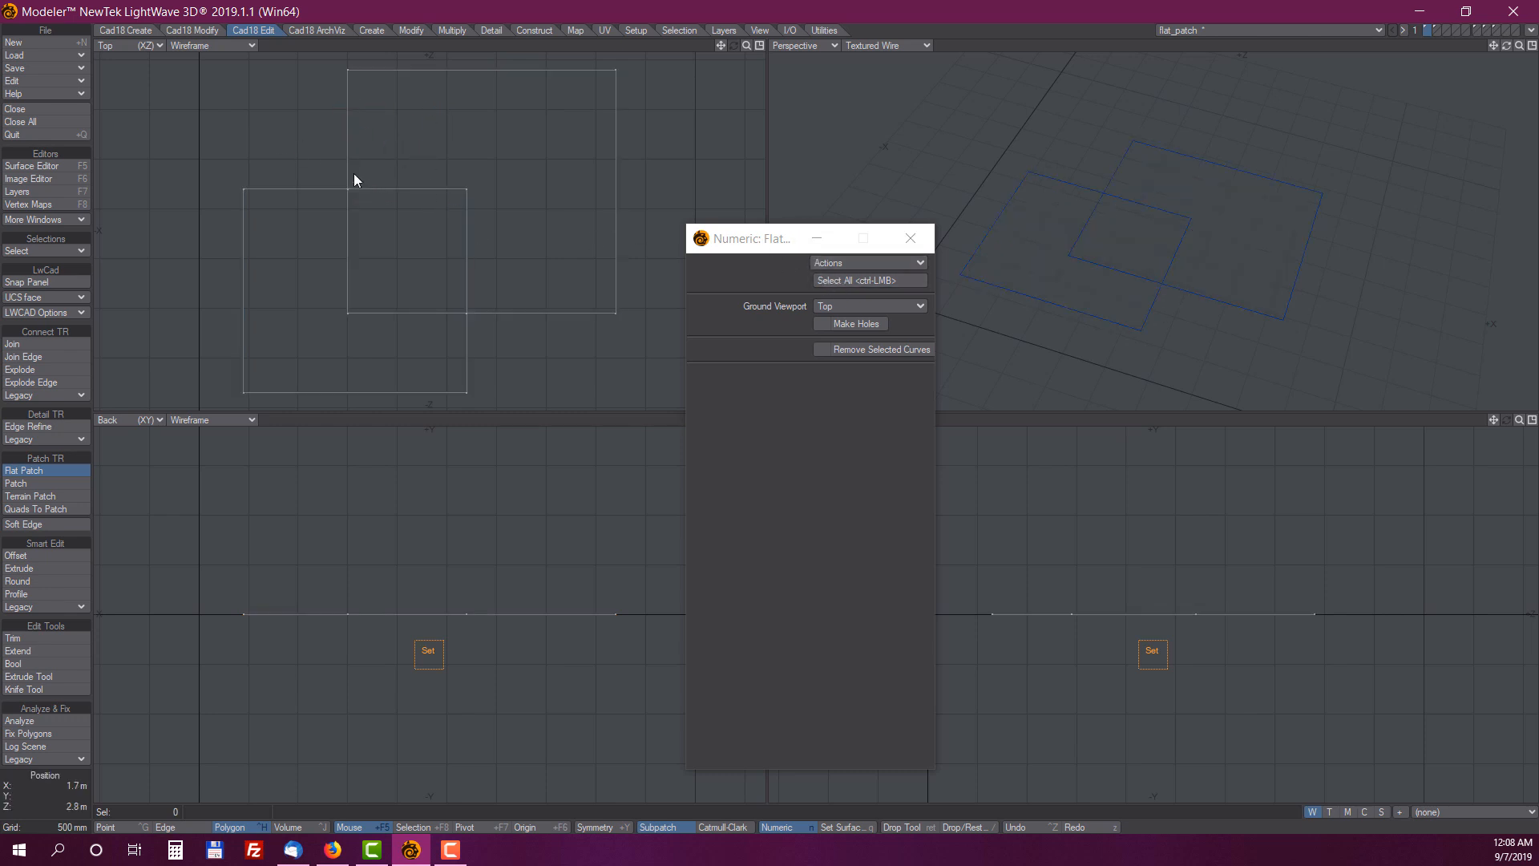
ctrl+click(253, 121)
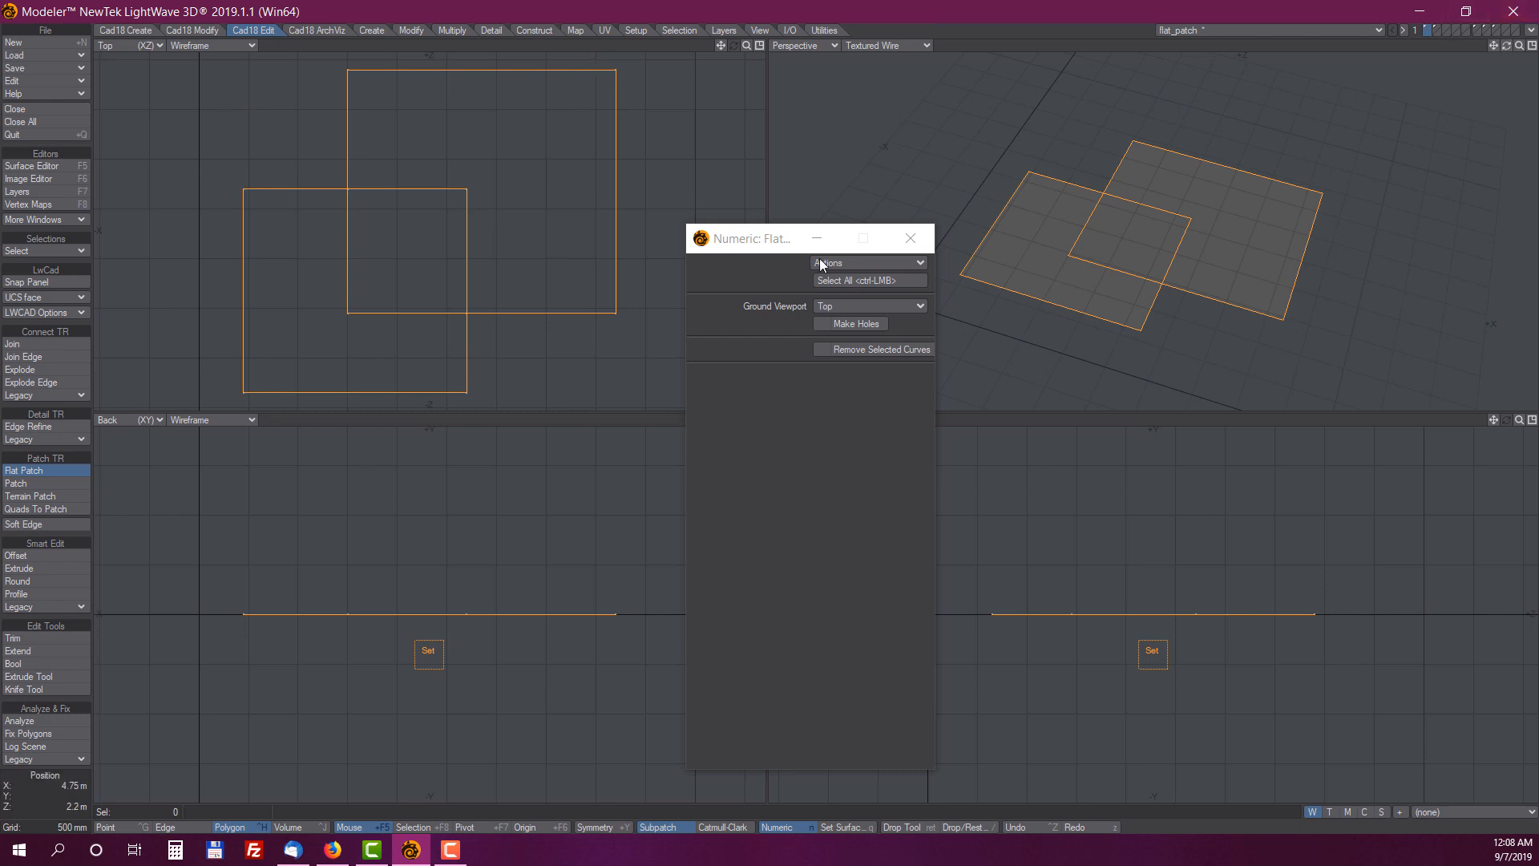
click(823, 350)
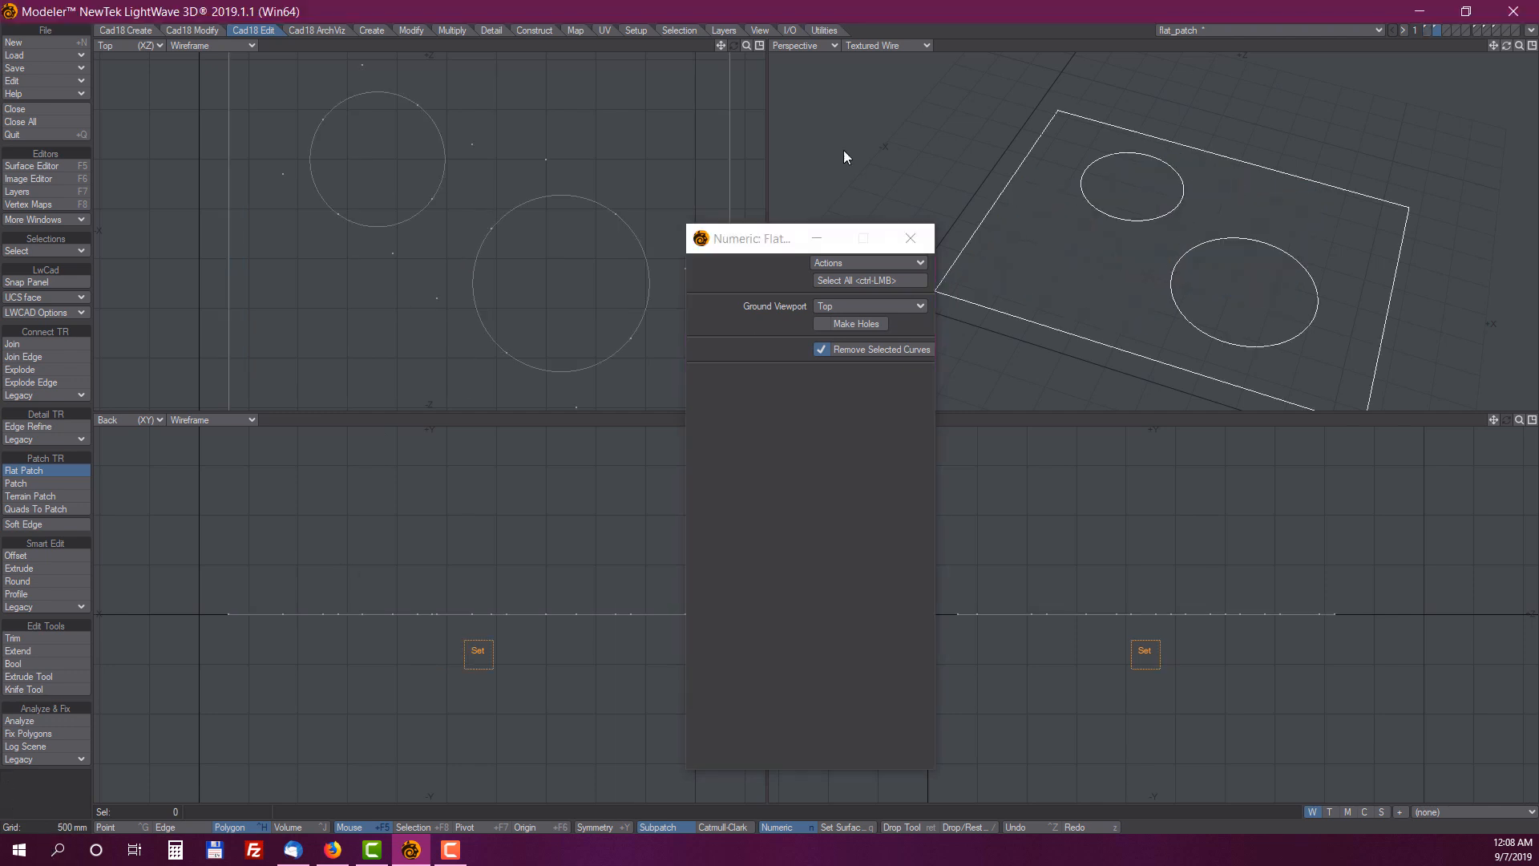
Preview a Flat Patch of the rectangle containing two circles with all curves selected and Make Holes on, and drop the tool
ctrl+click(520, 127)
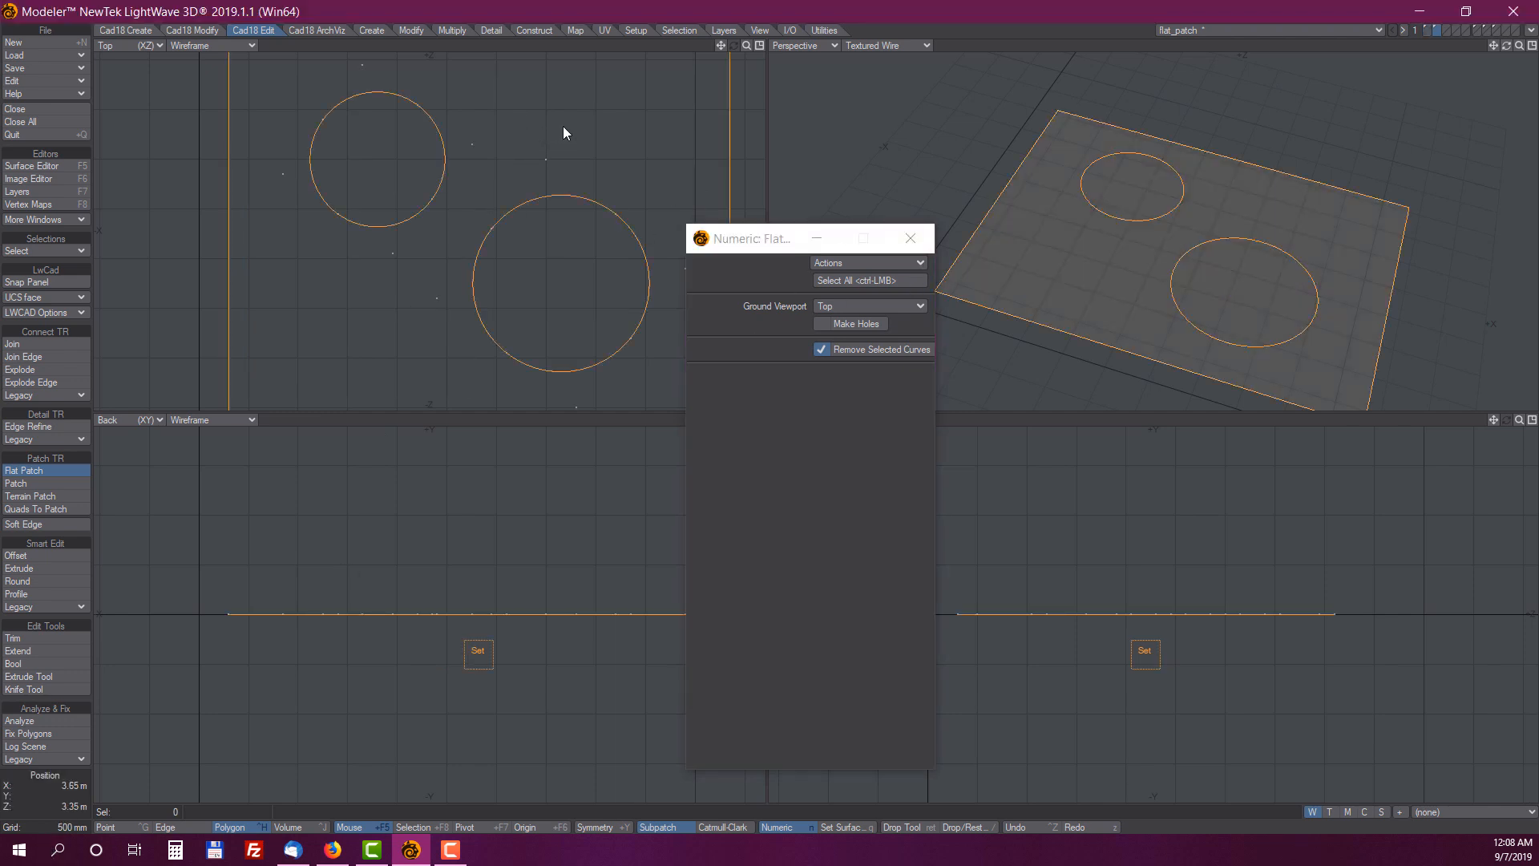
scroll(563, 127, down, 2)
alt+drag(574, 132, 501, 135)
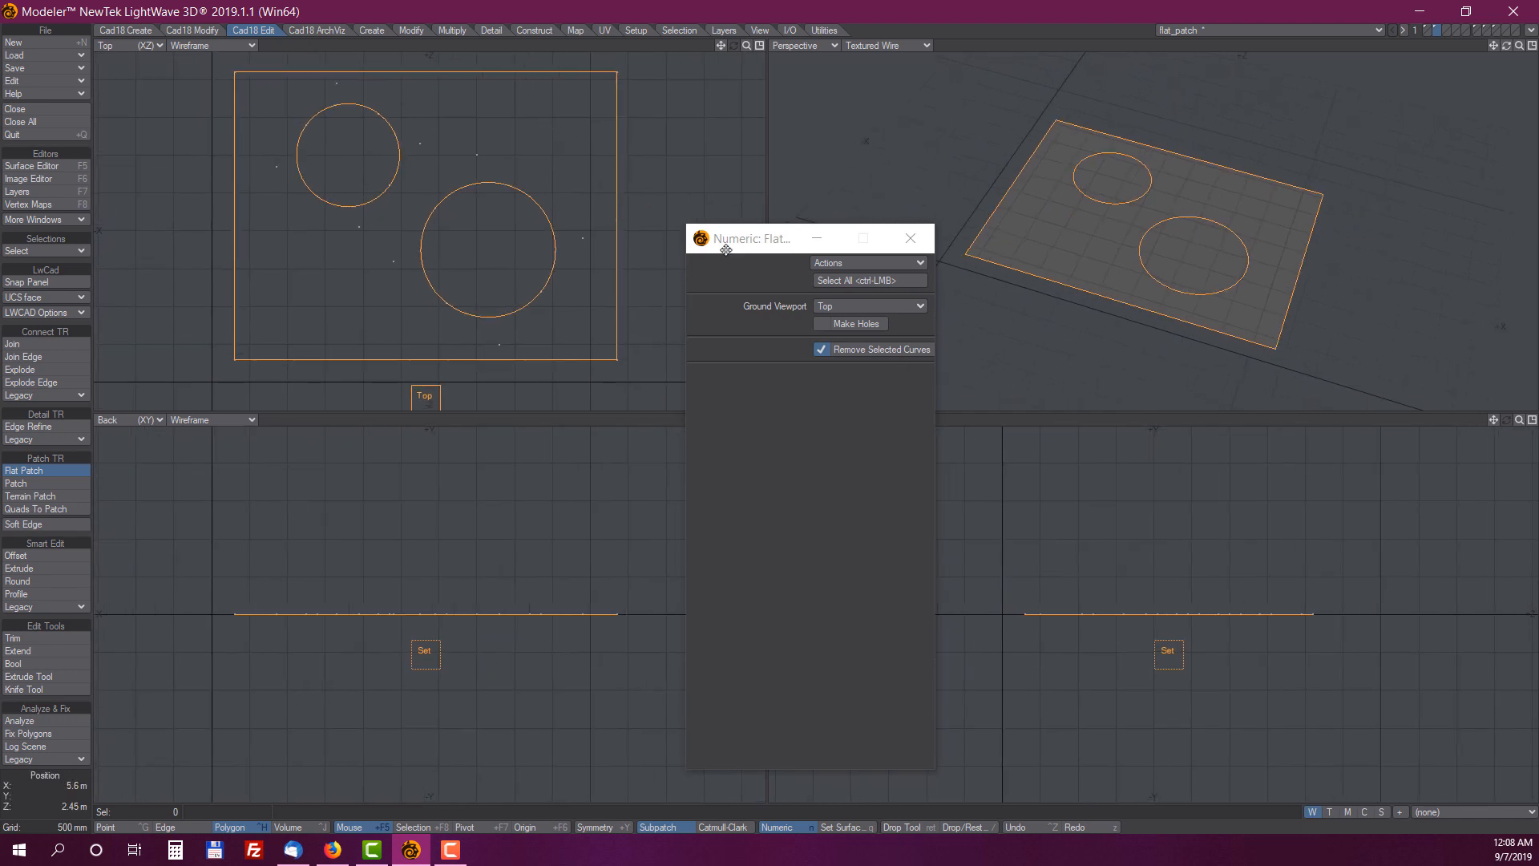
click(821, 324)
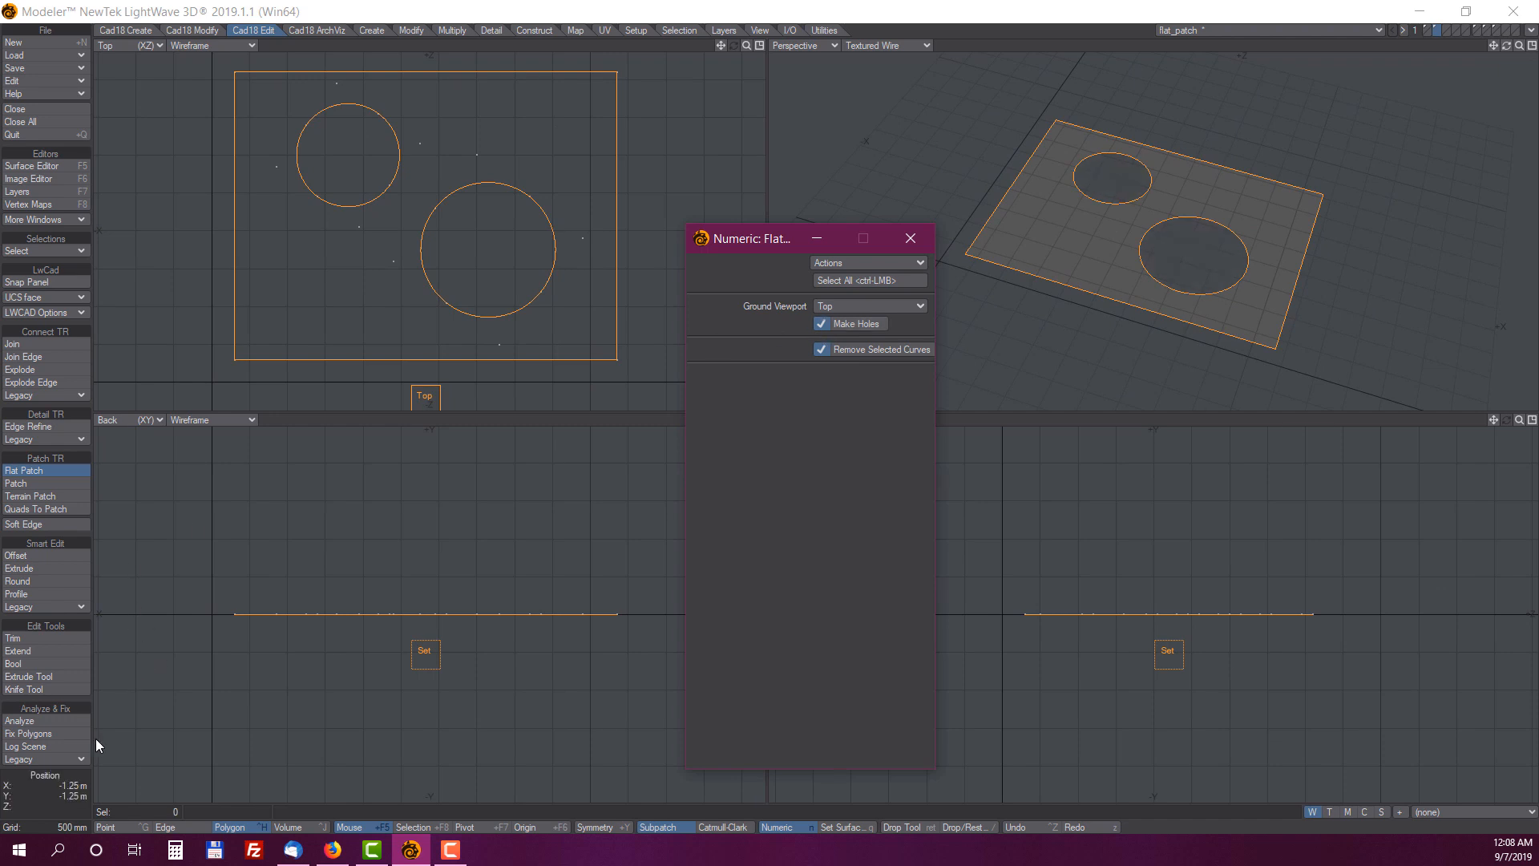
click(56, 779)
click(57, 780)
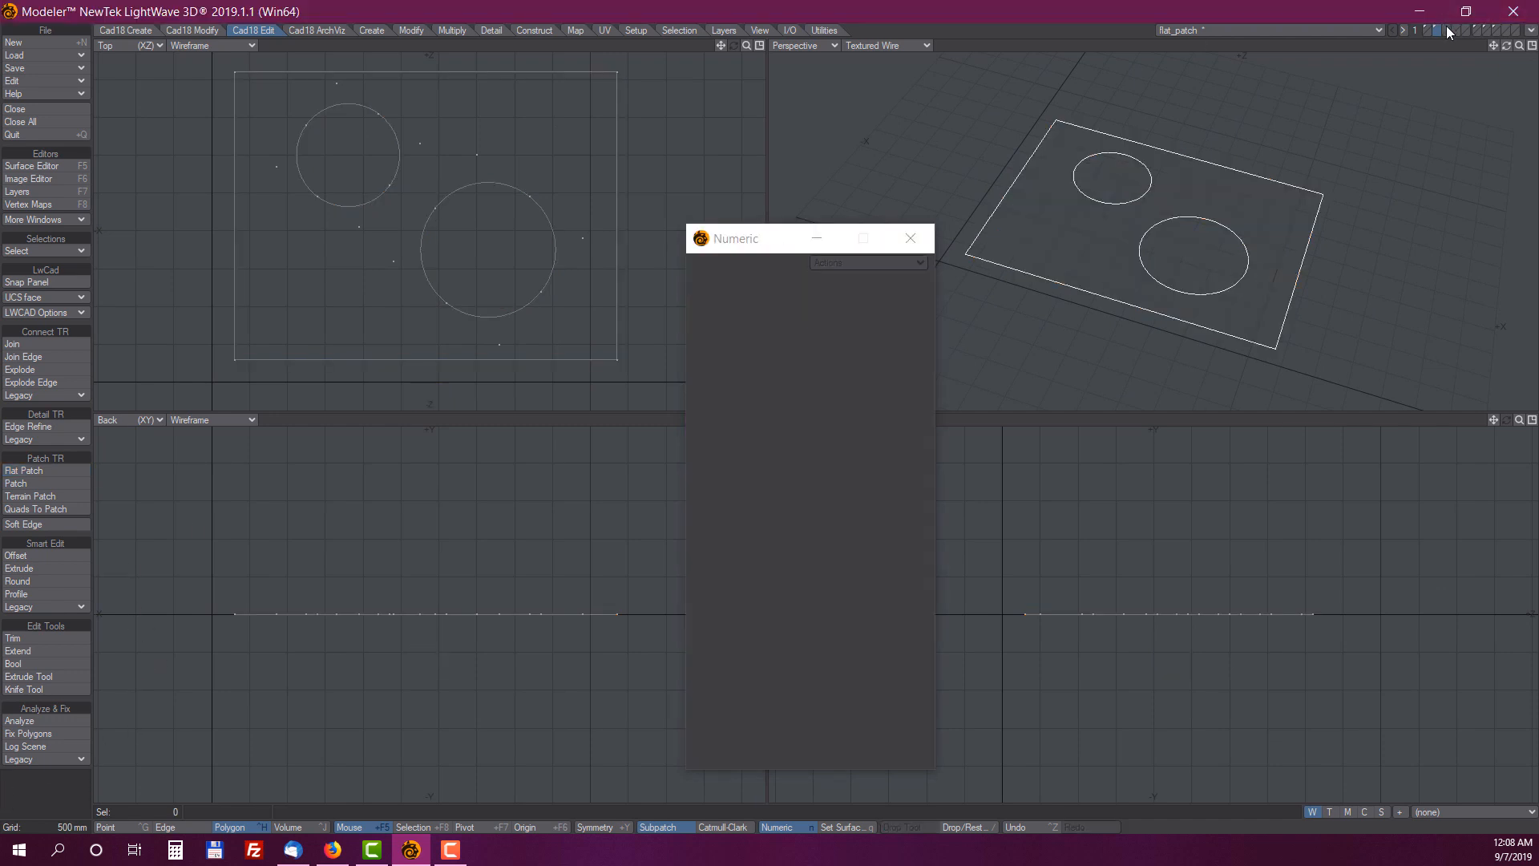
On an empty layer, show the overlapping rectangles as background and select all their curves for Flat Patch
click(1446, 27)
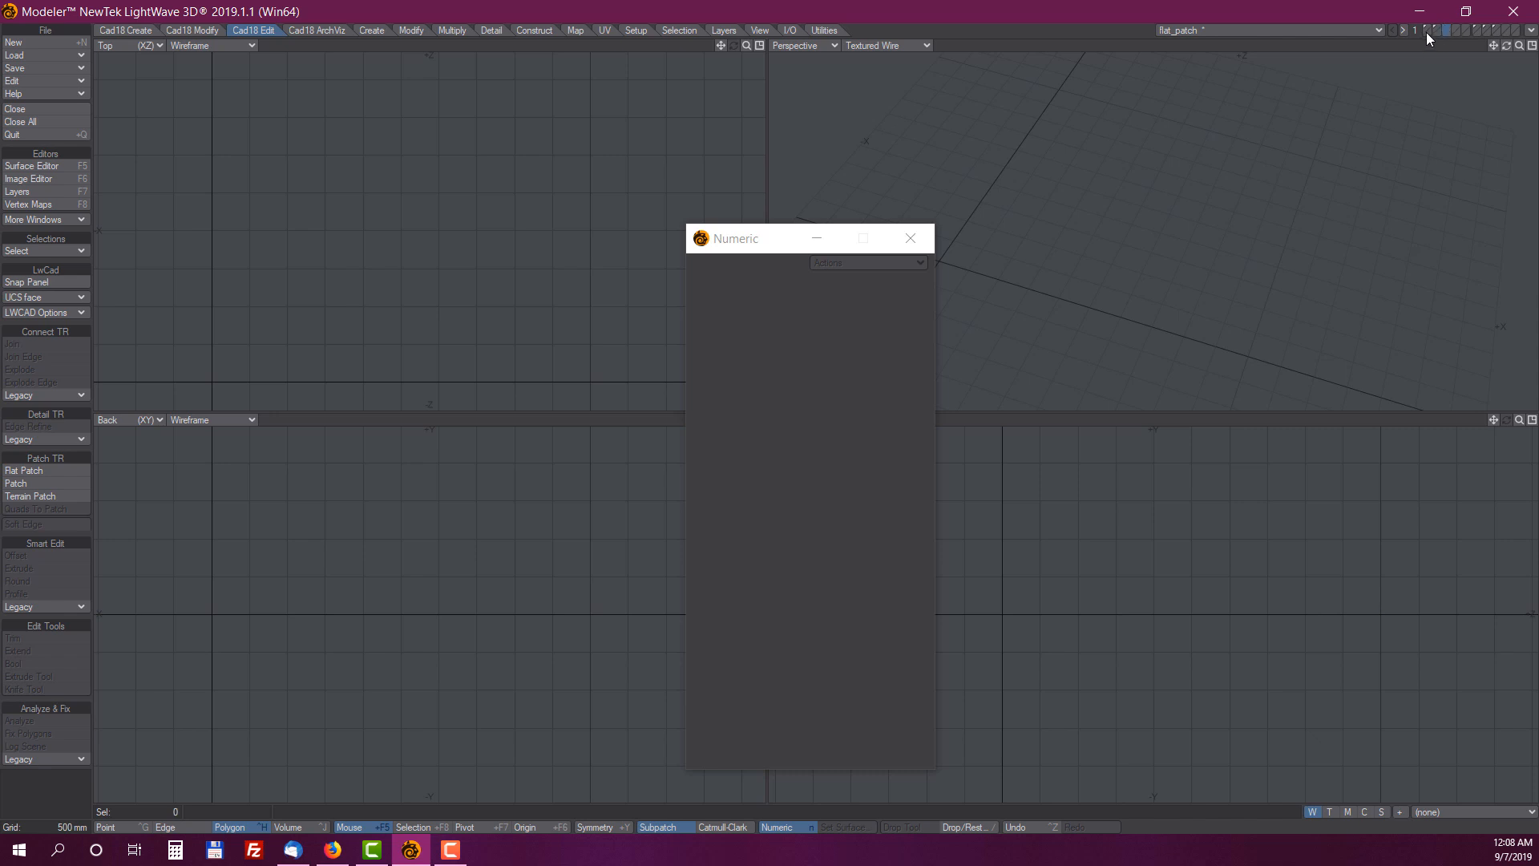
click(1427, 32)
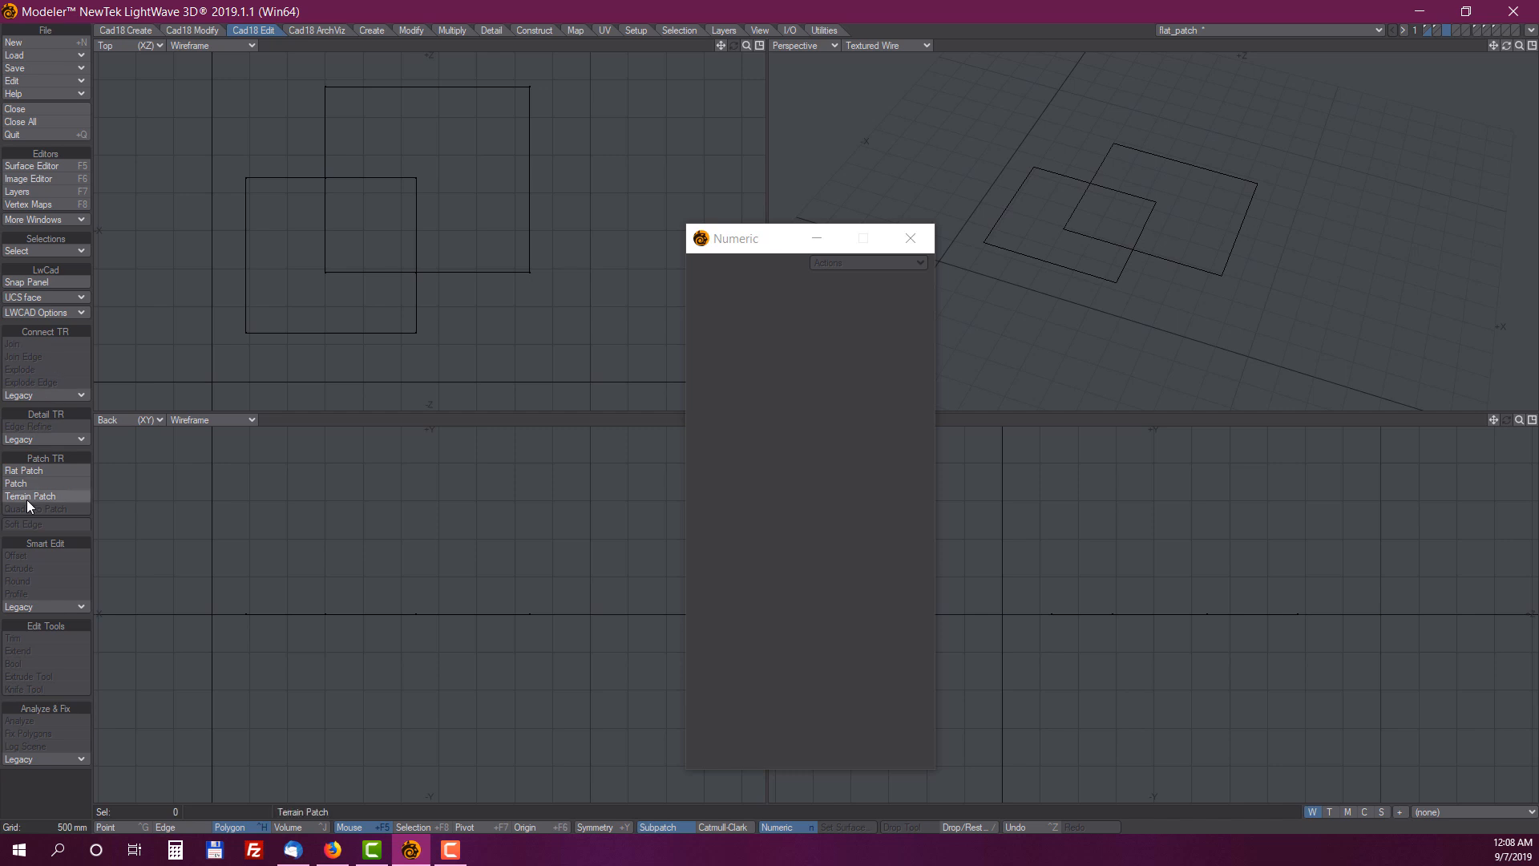
click(25, 471)
ctrl+click(599, 182)
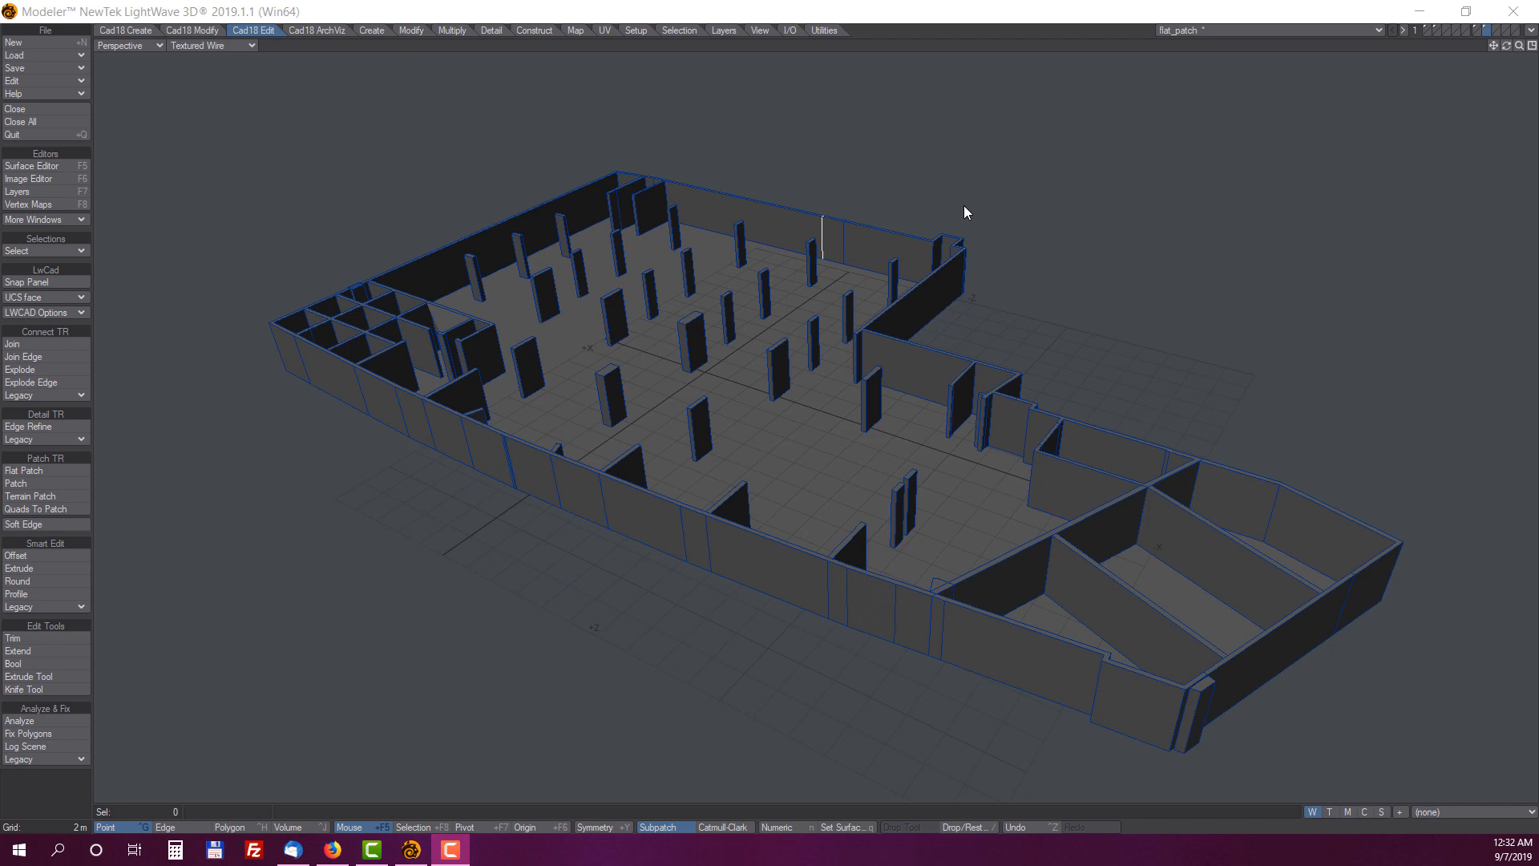
Switch from the layer with the extruded building walls to the layer holding the flat floor-plan curves
click(828, 10)
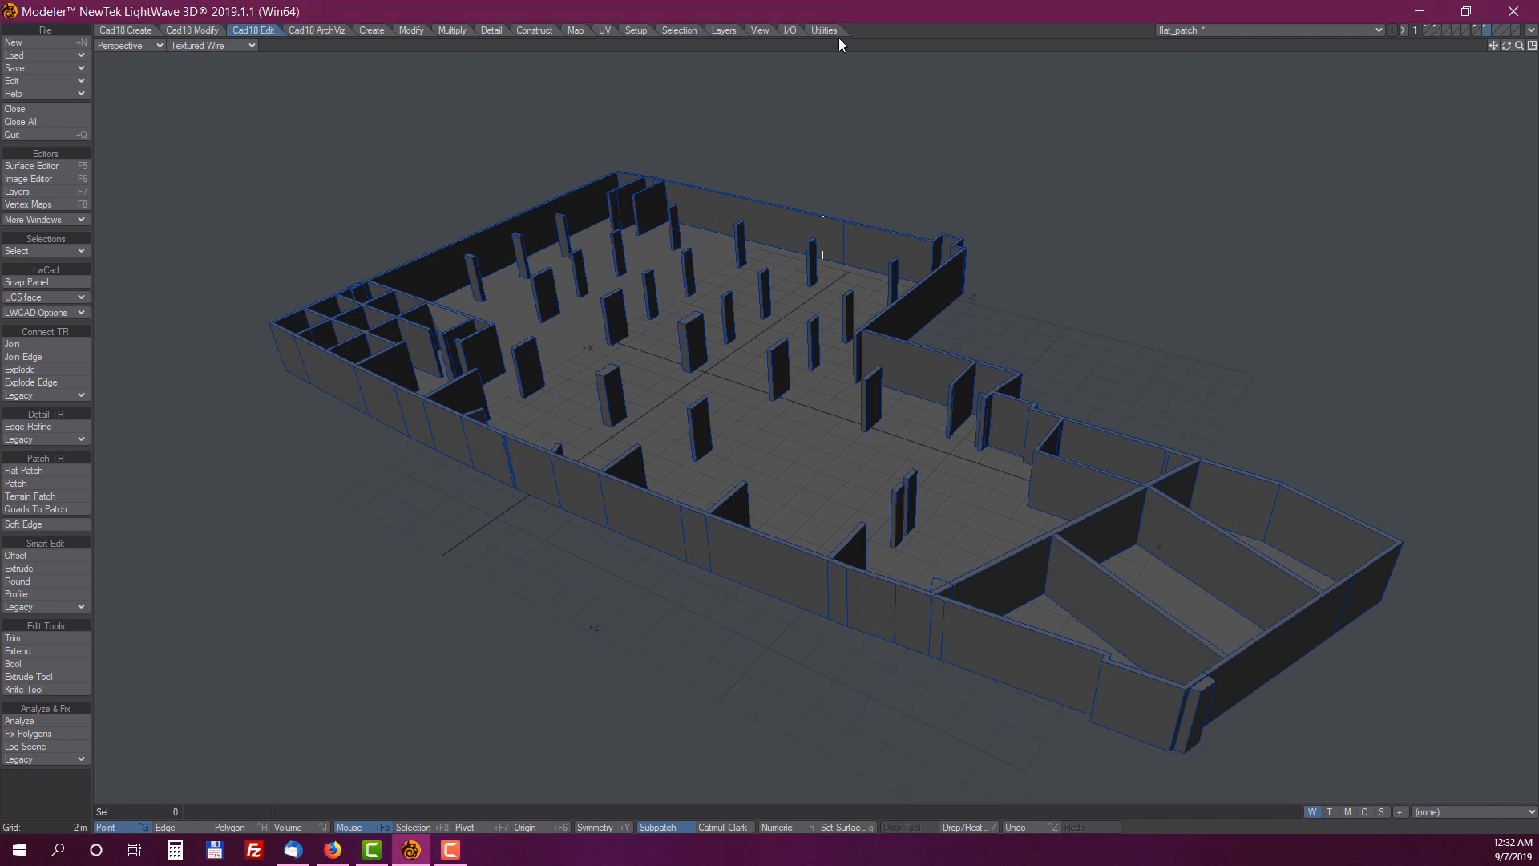
key(ctrl+z)
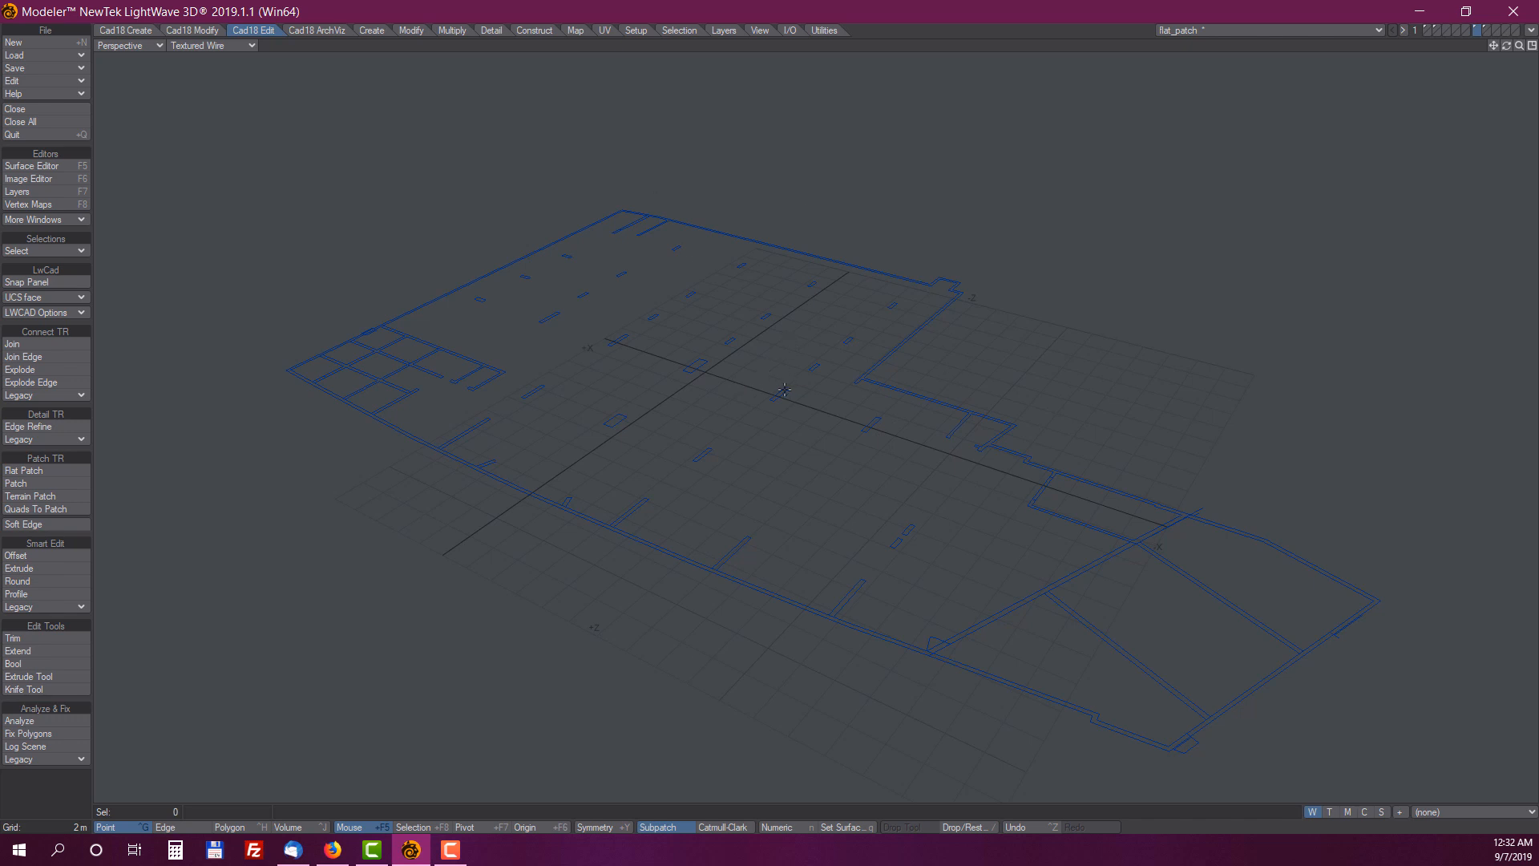
key(7)
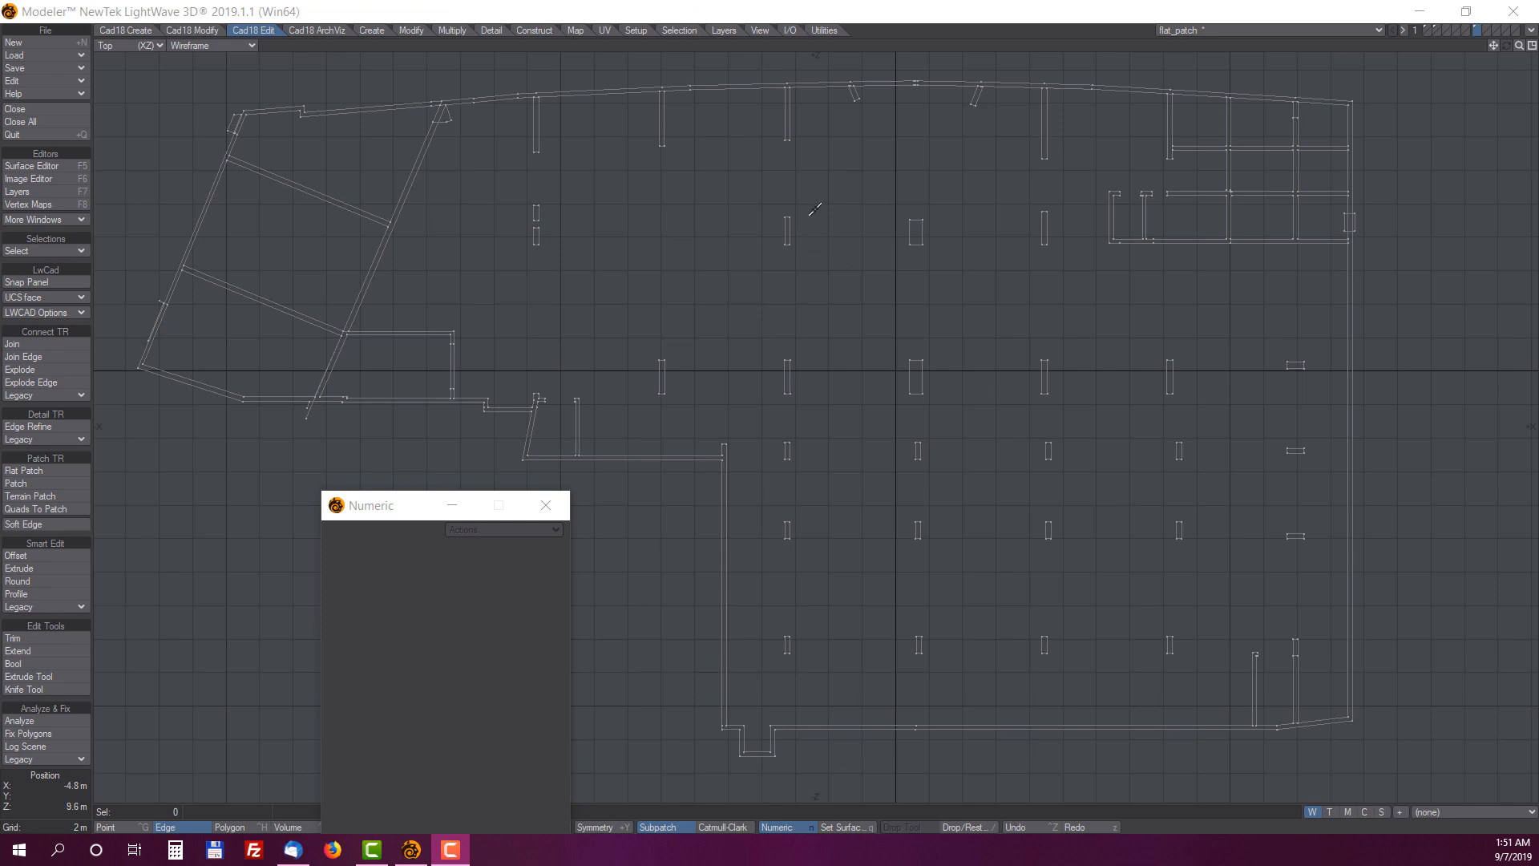
Try Flat Patch on the floor-plan curves, and check the plan for Loop Disconnections using Analyze
click(30, 475)
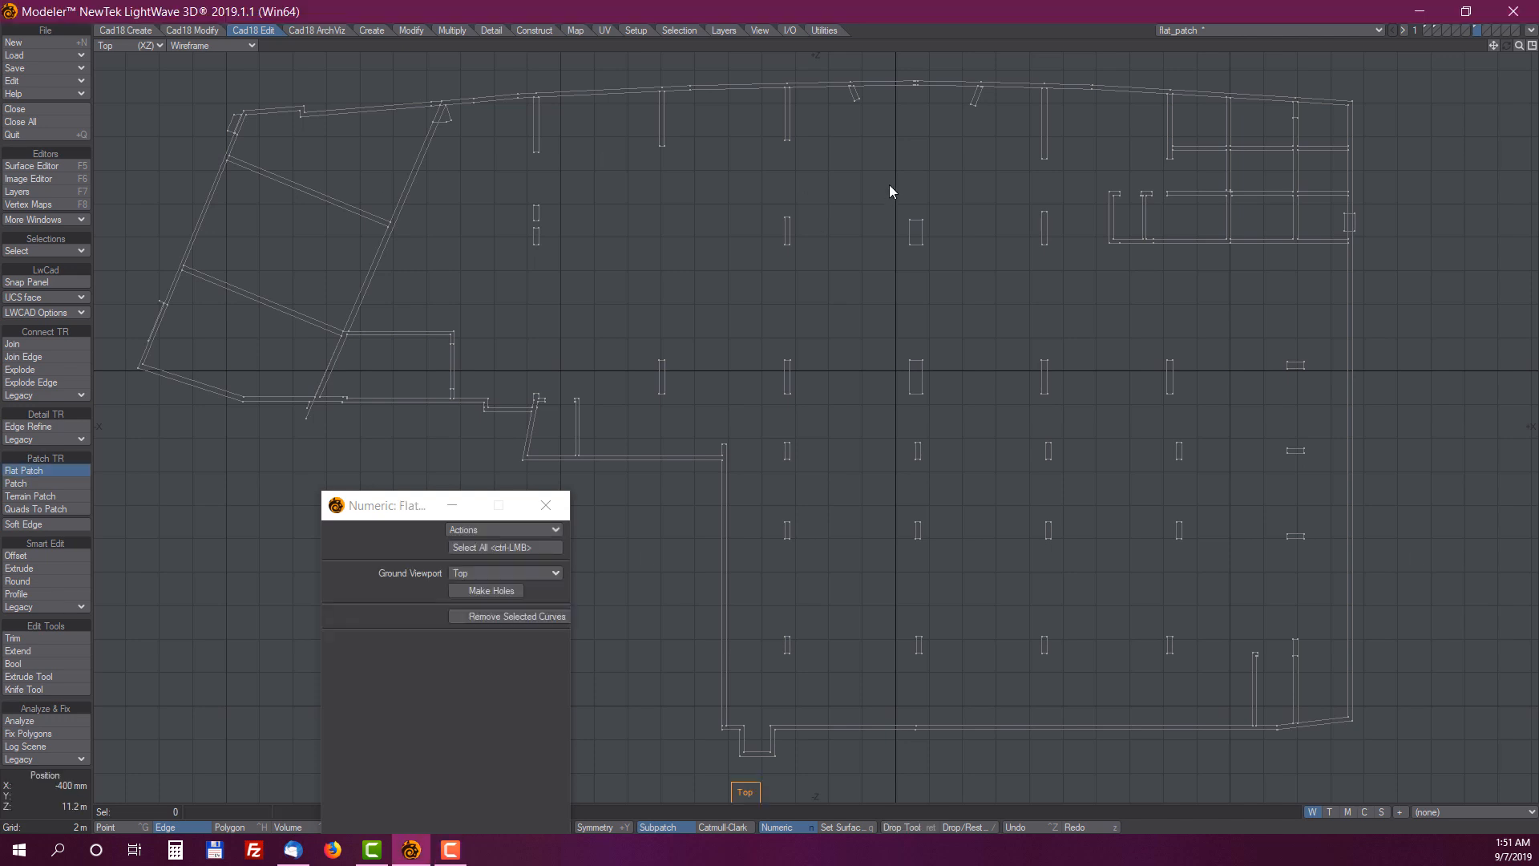
click(30, 473)
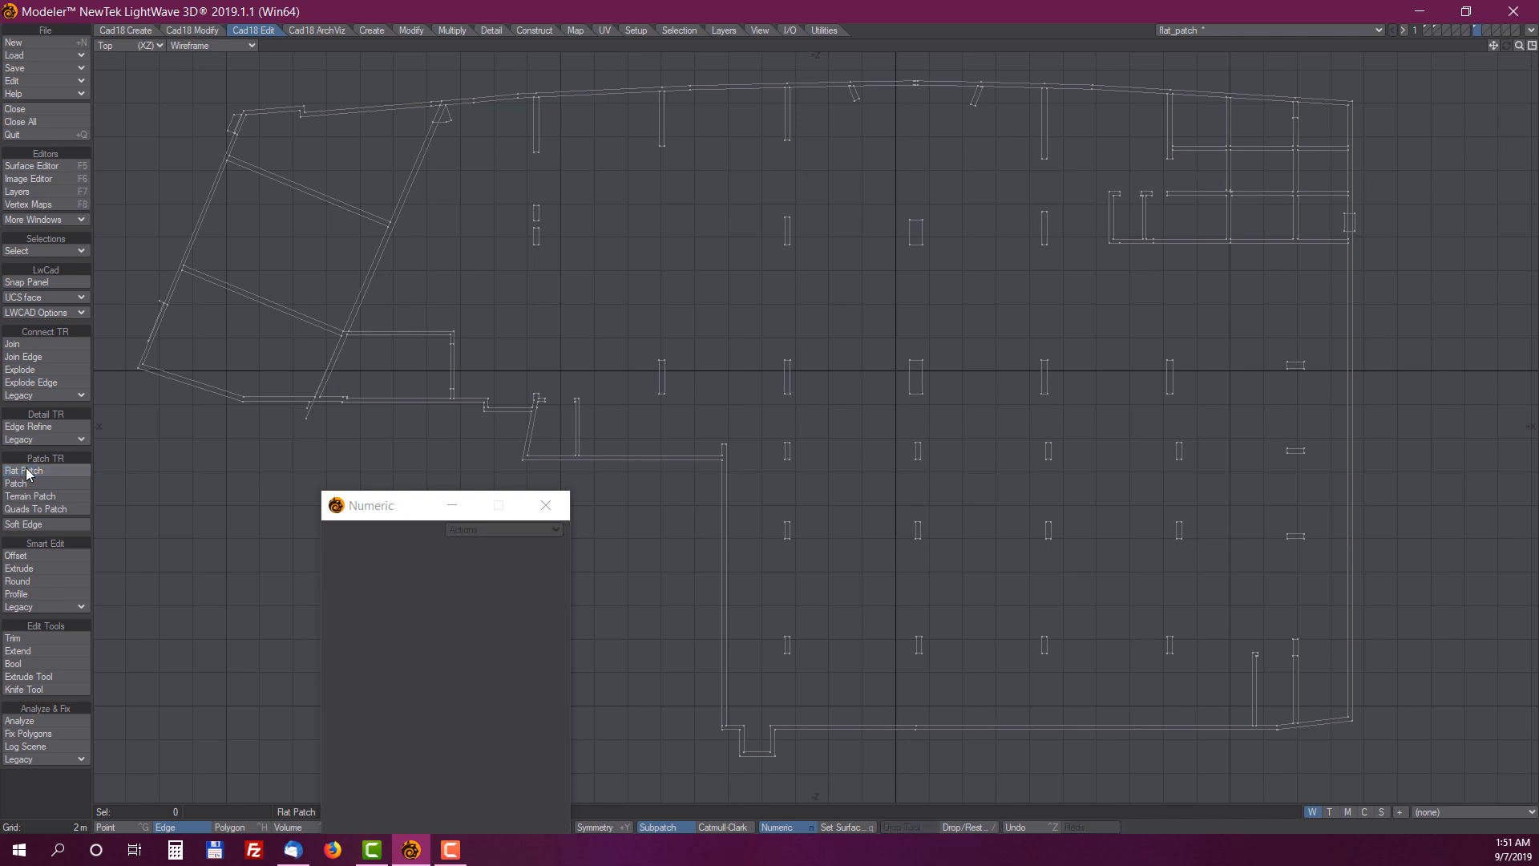
click(26, 721)
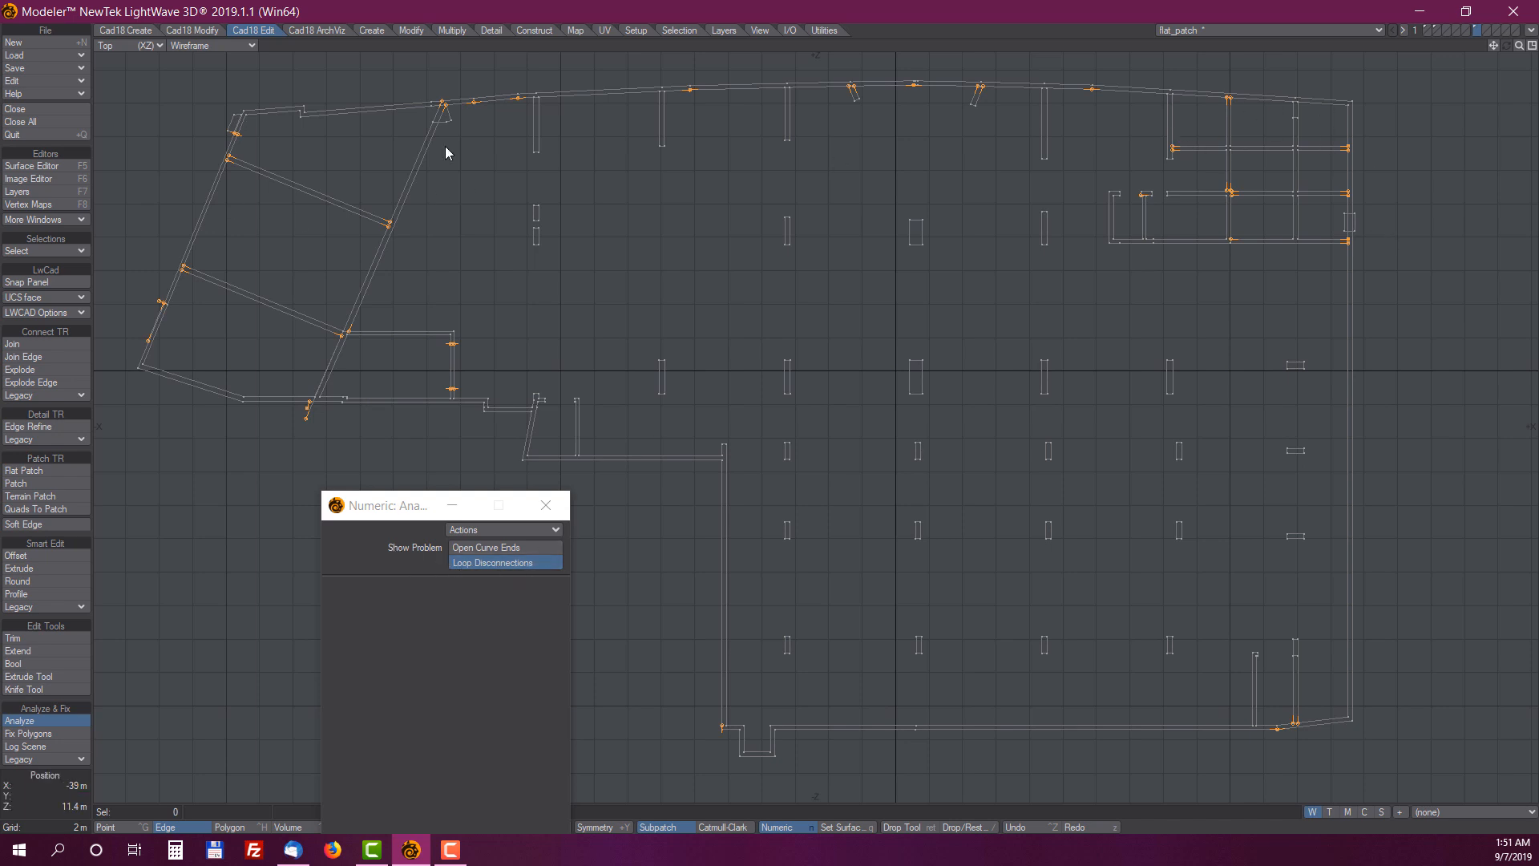
key(Return)
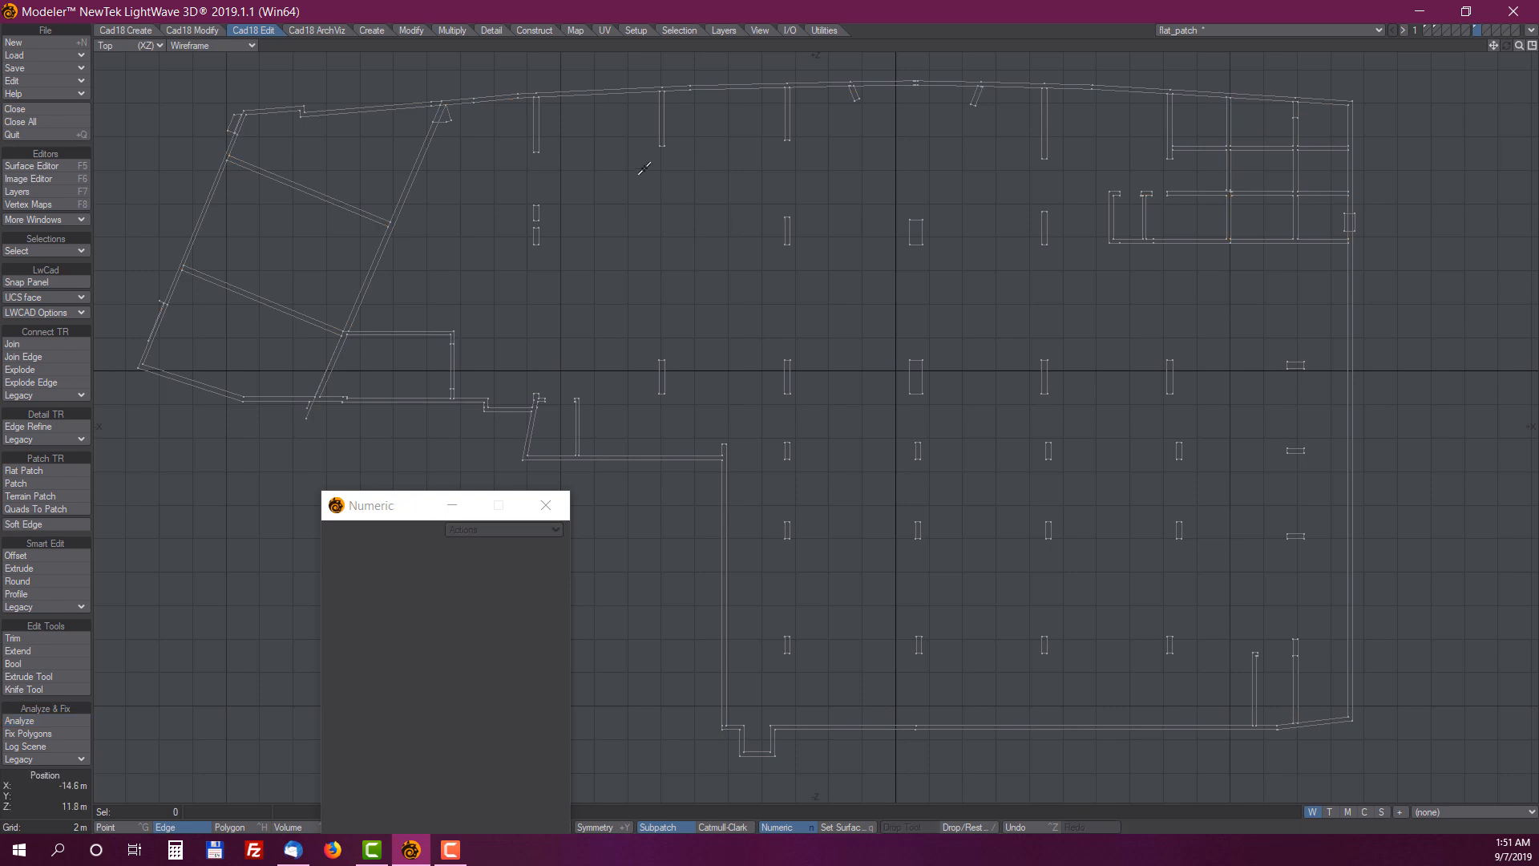
Join the floor-plan curves with Merge Points, Merge Segments and Intersect Curves on, raising the Custom threshold value
click(35, 343)
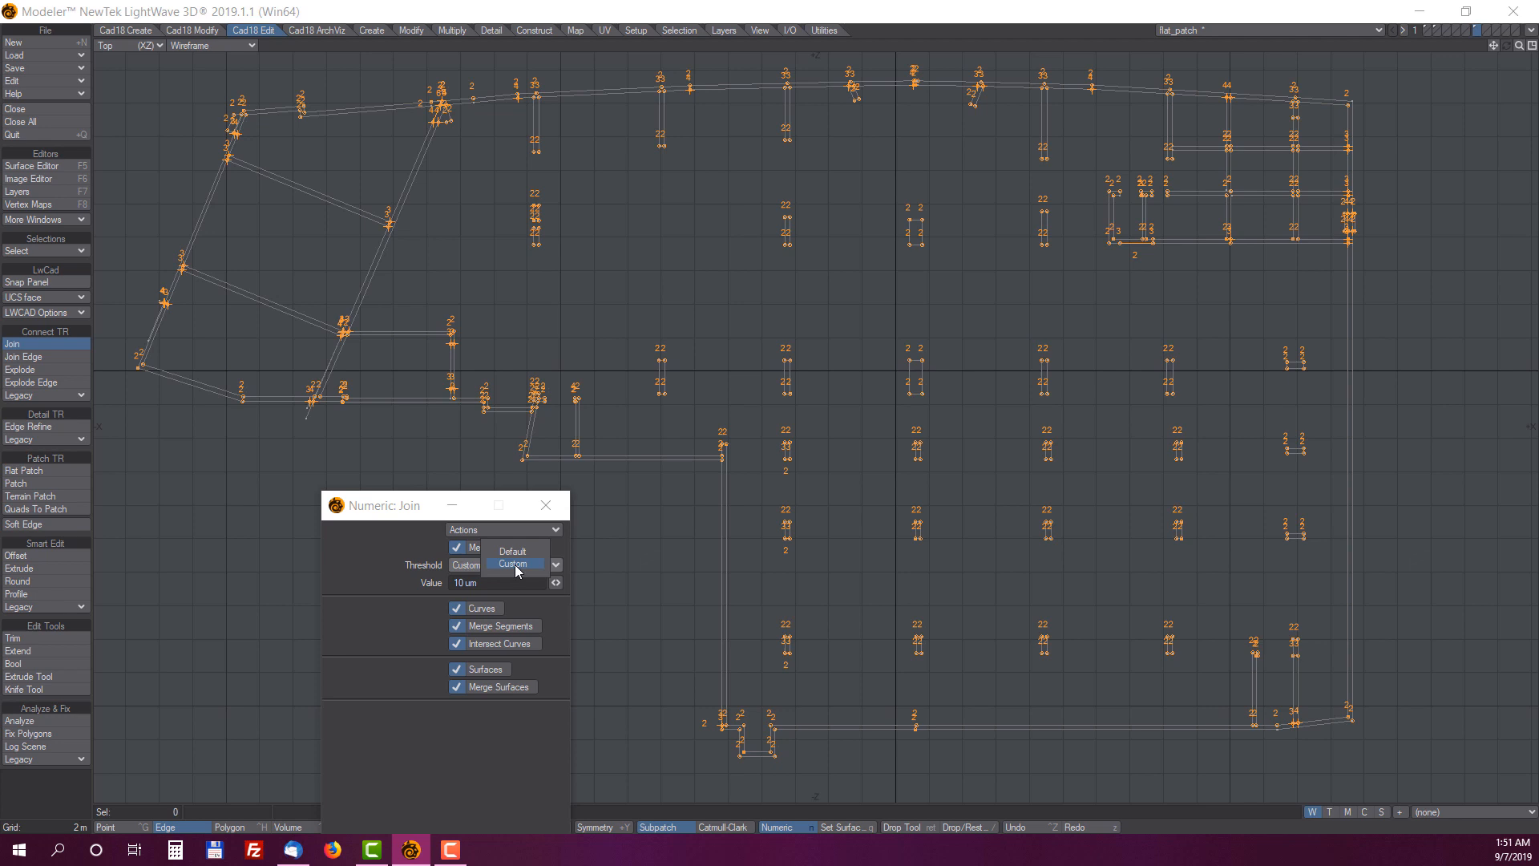
click(514, 565)
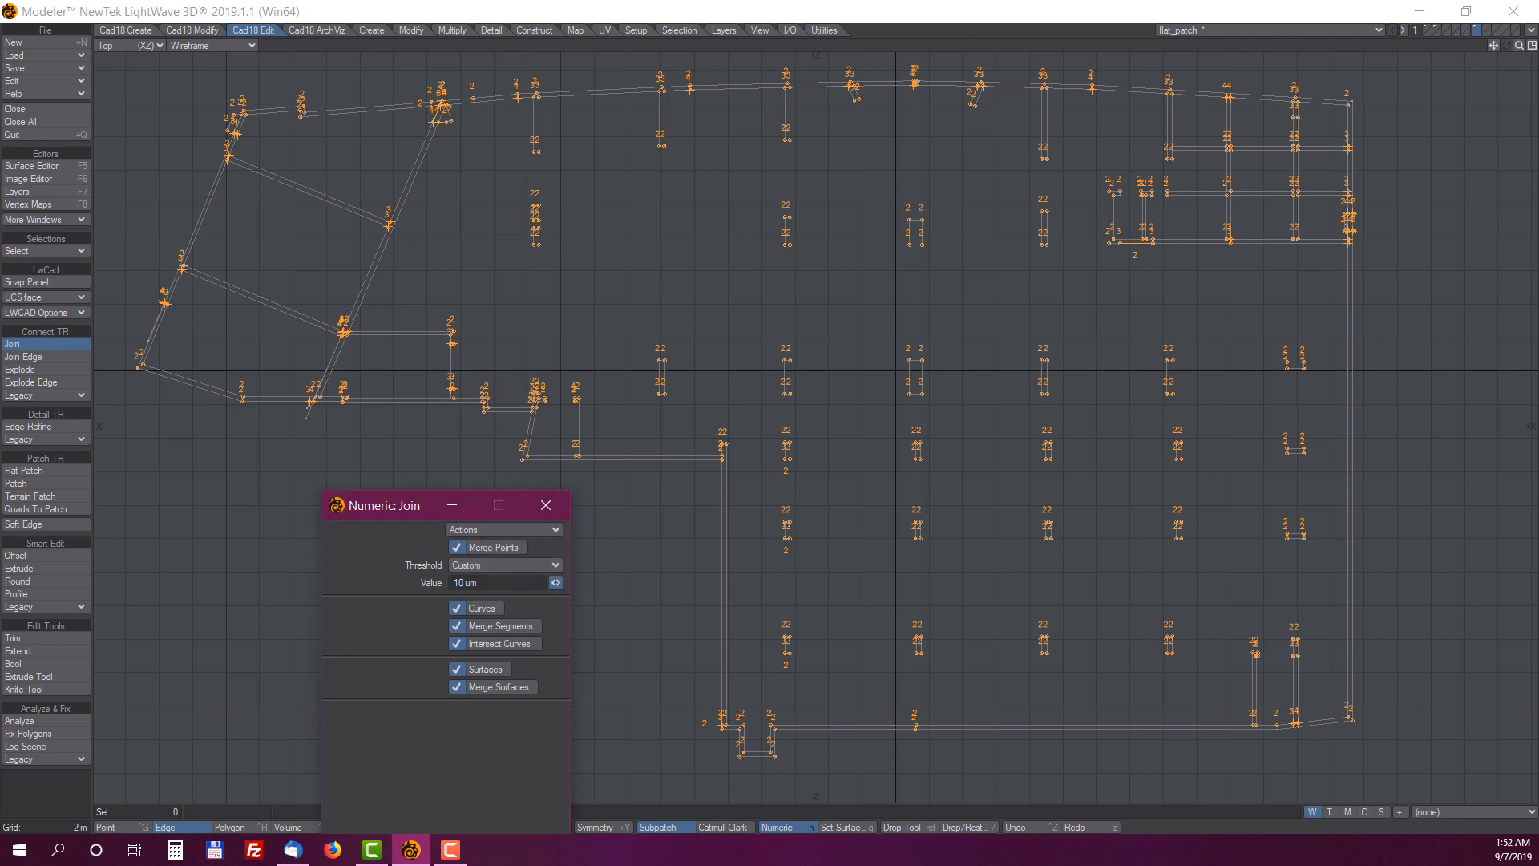
drag(555, 583, 566, 582)
key(Return)
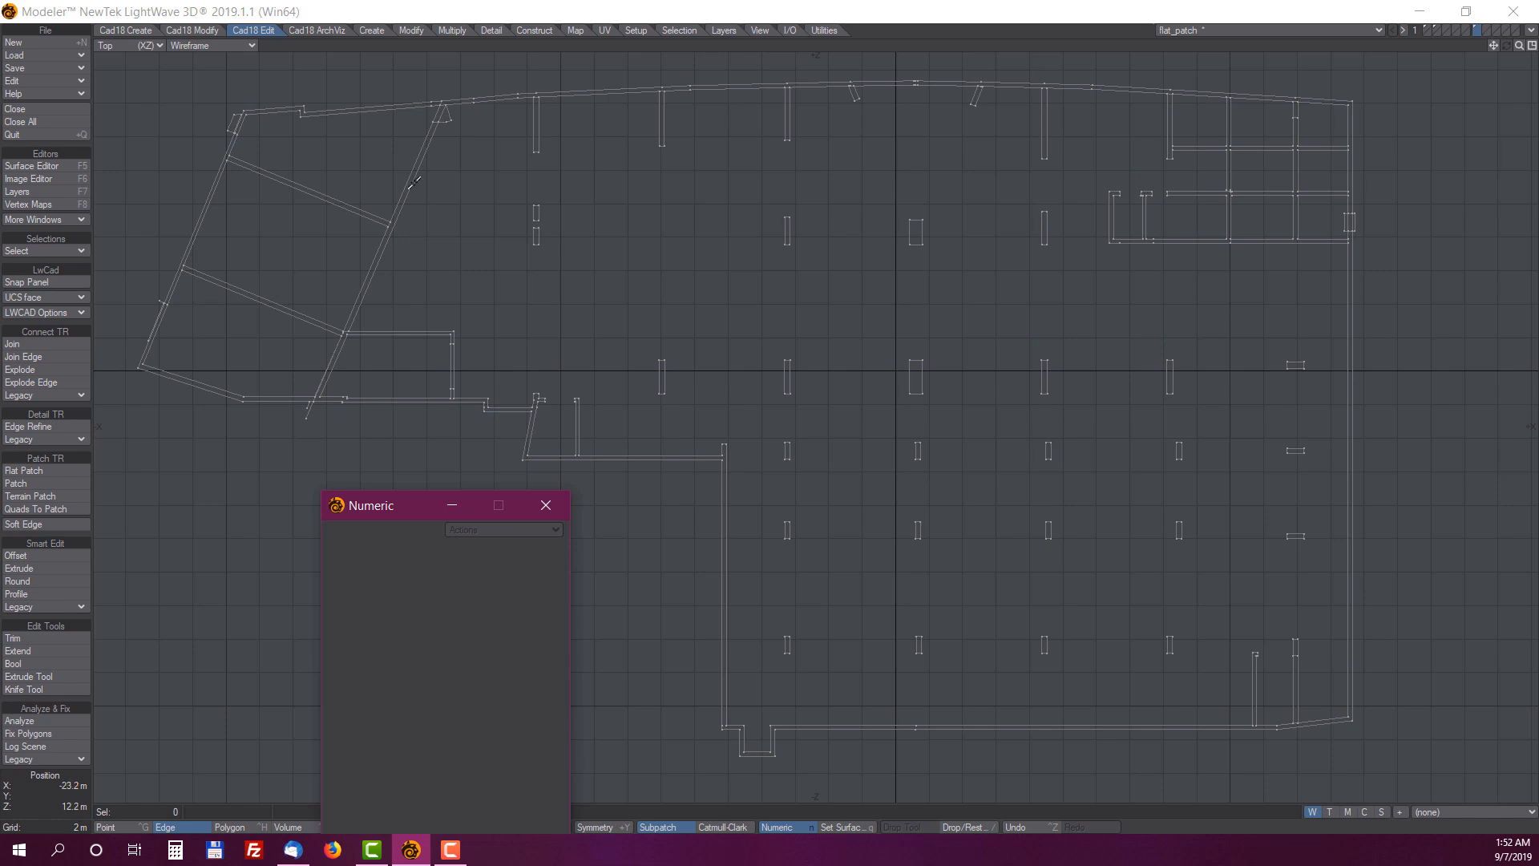
Analyze the joined floor plan for Loop Disconnections and inspect the marked spots at the outer wall, diagonal wall and small rooms up close
click(32, 723)
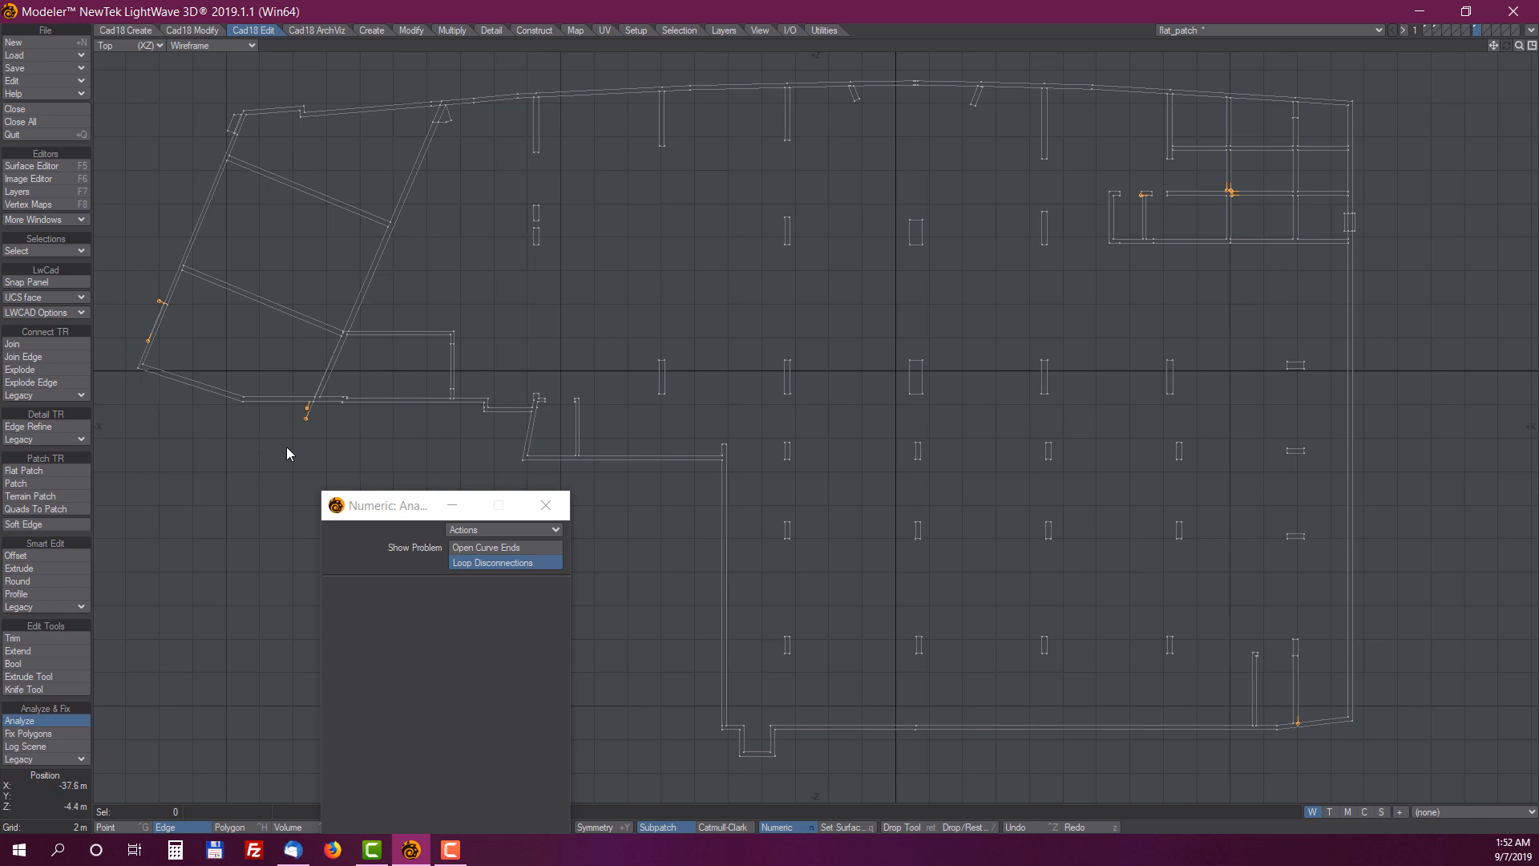
alt+drag(377, 303, 882, 276)
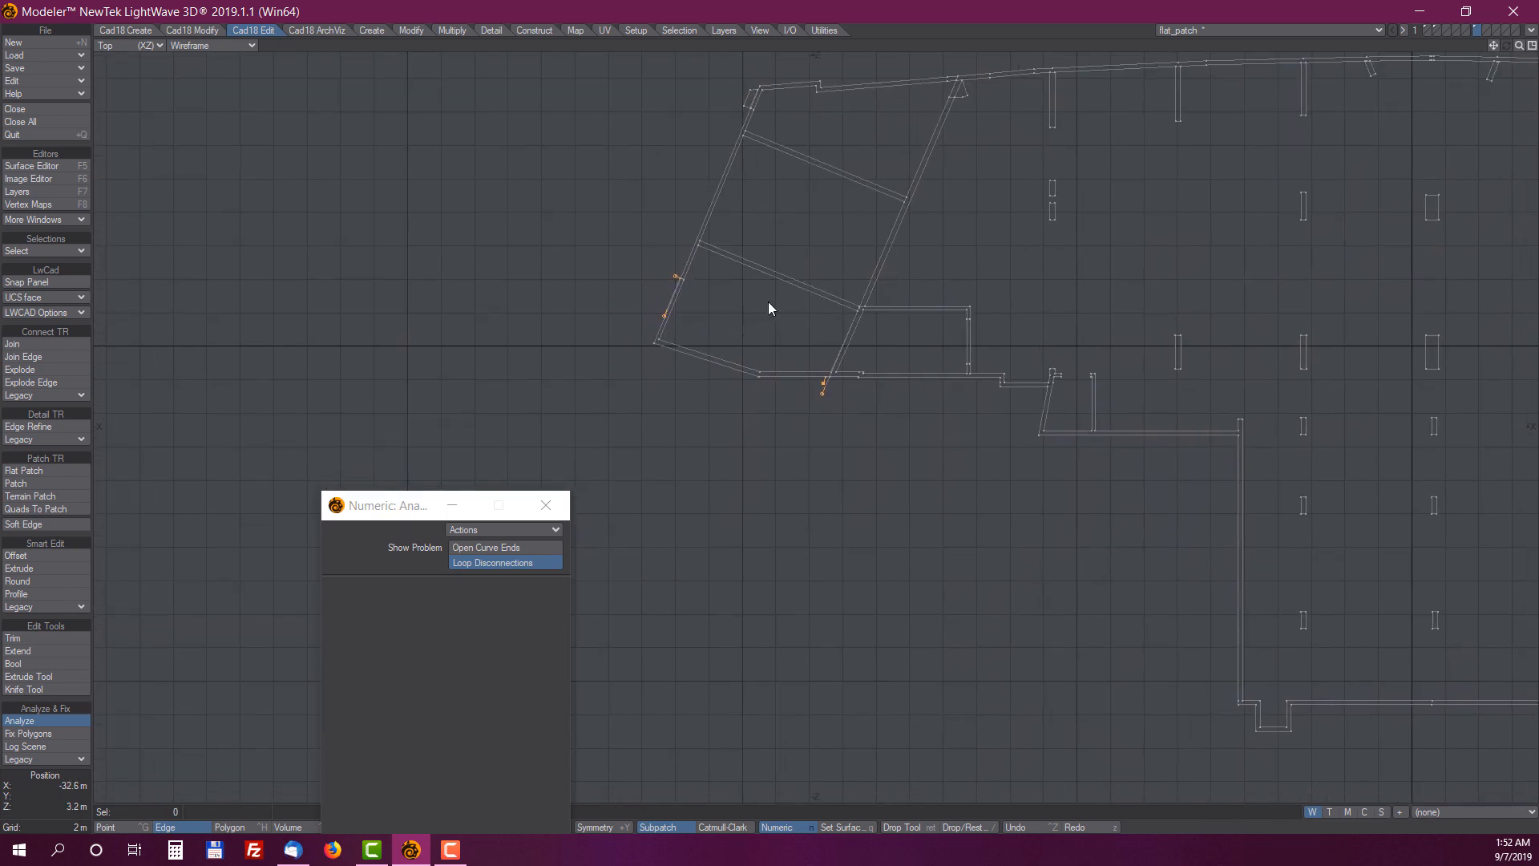
ctrl+alt+drag(655, 287, 745, 277)
alt+drag(1062, 390, 696, 367)
ctrl+alt+drag(678, 497, 634, 454)
alt+drag(1292, 248, 732, 246)
ctrl+alt+drag(1103, 478, 1311, 390)
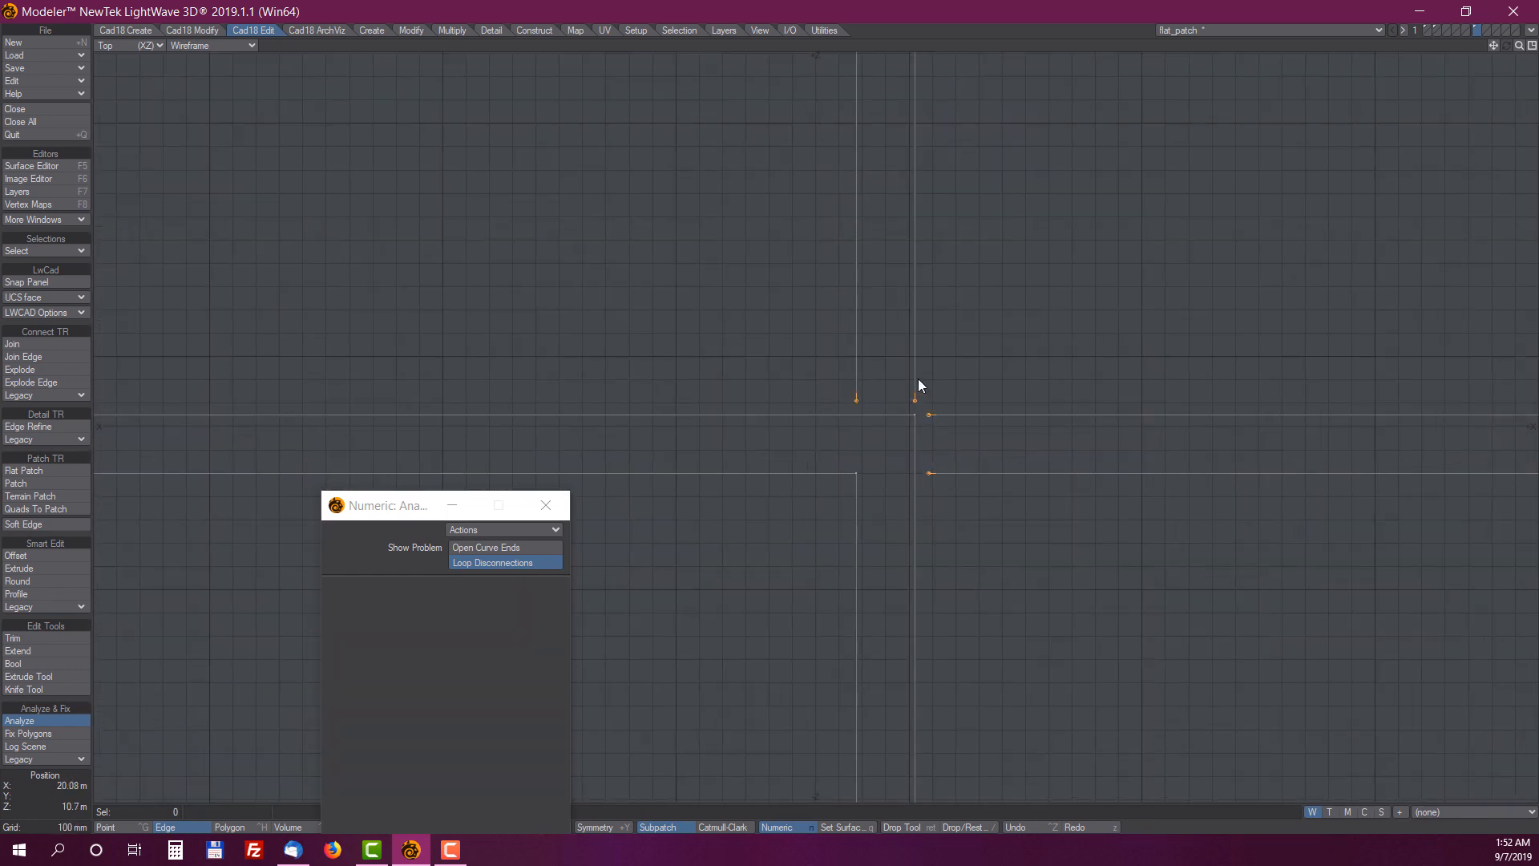
ctrl+alt+drag(905, 434, 1064, 393)
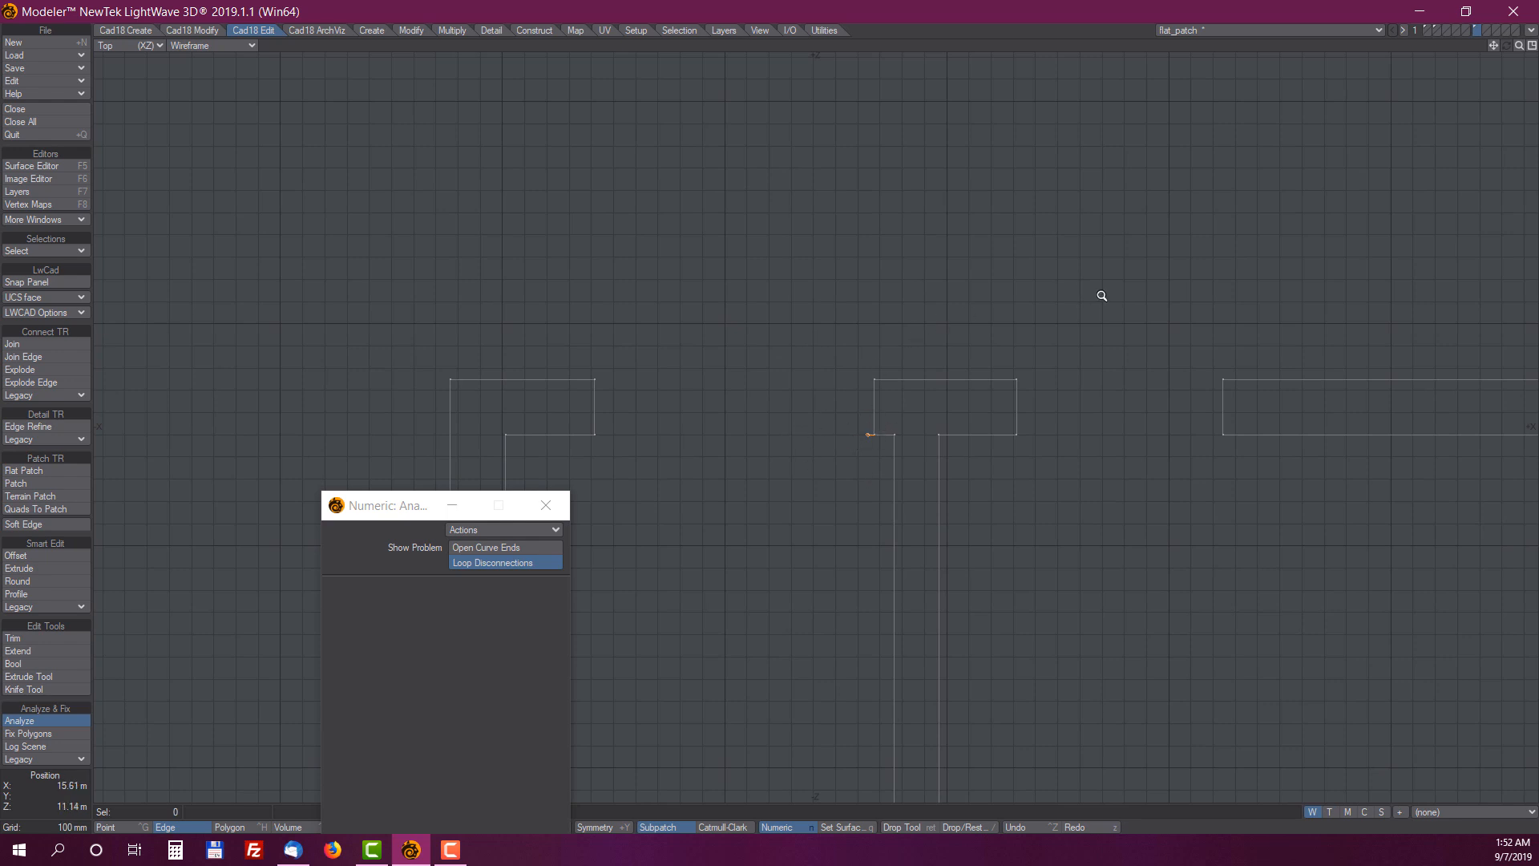
ctrl+alt+drag(1101, 296, 785, 336)
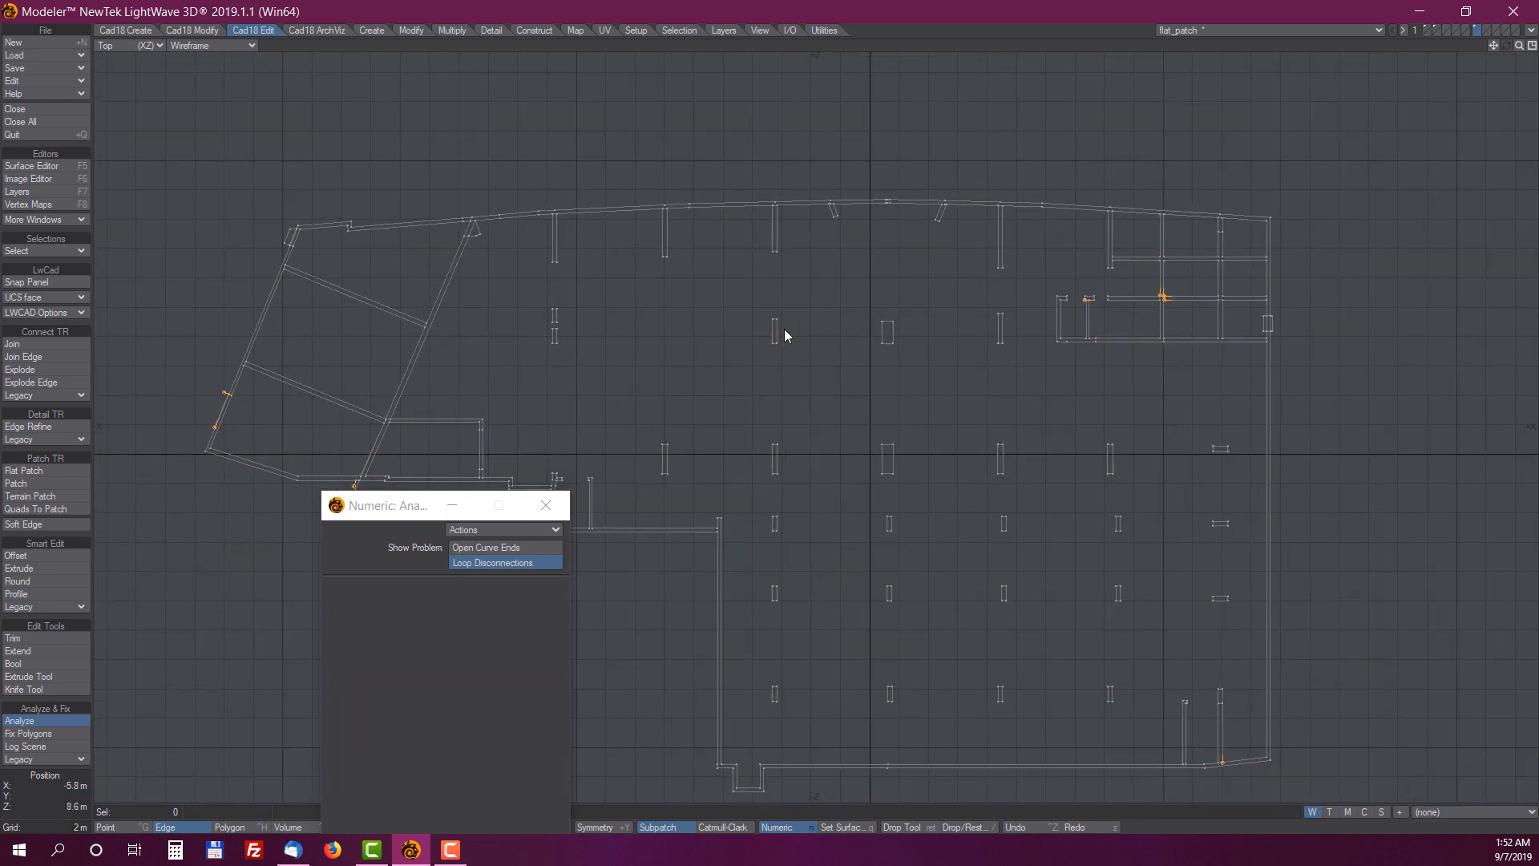
alt+drag(832, 443, 825, 343)
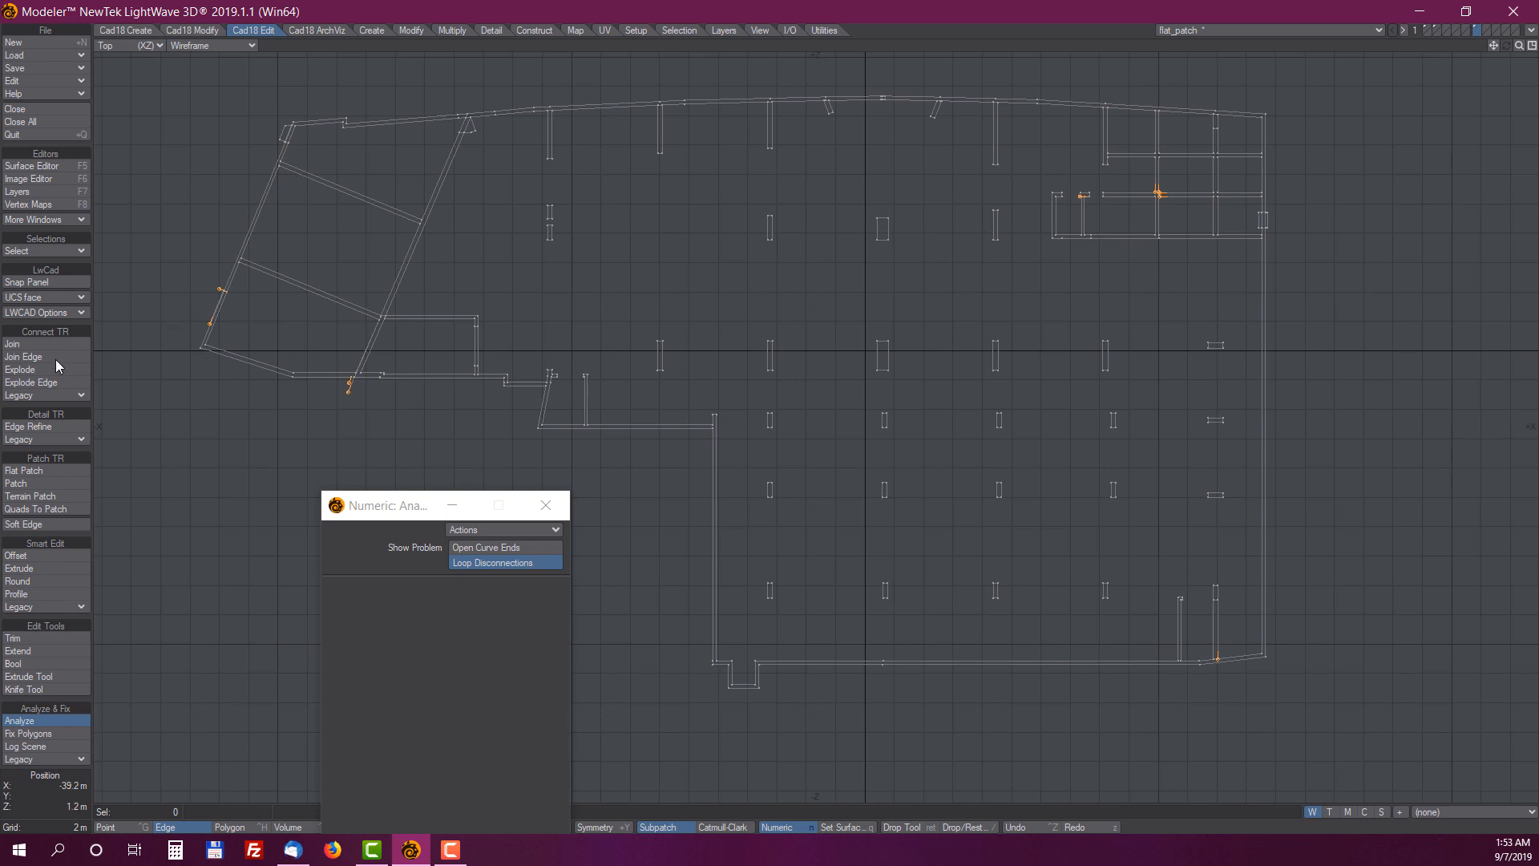
key(Return)
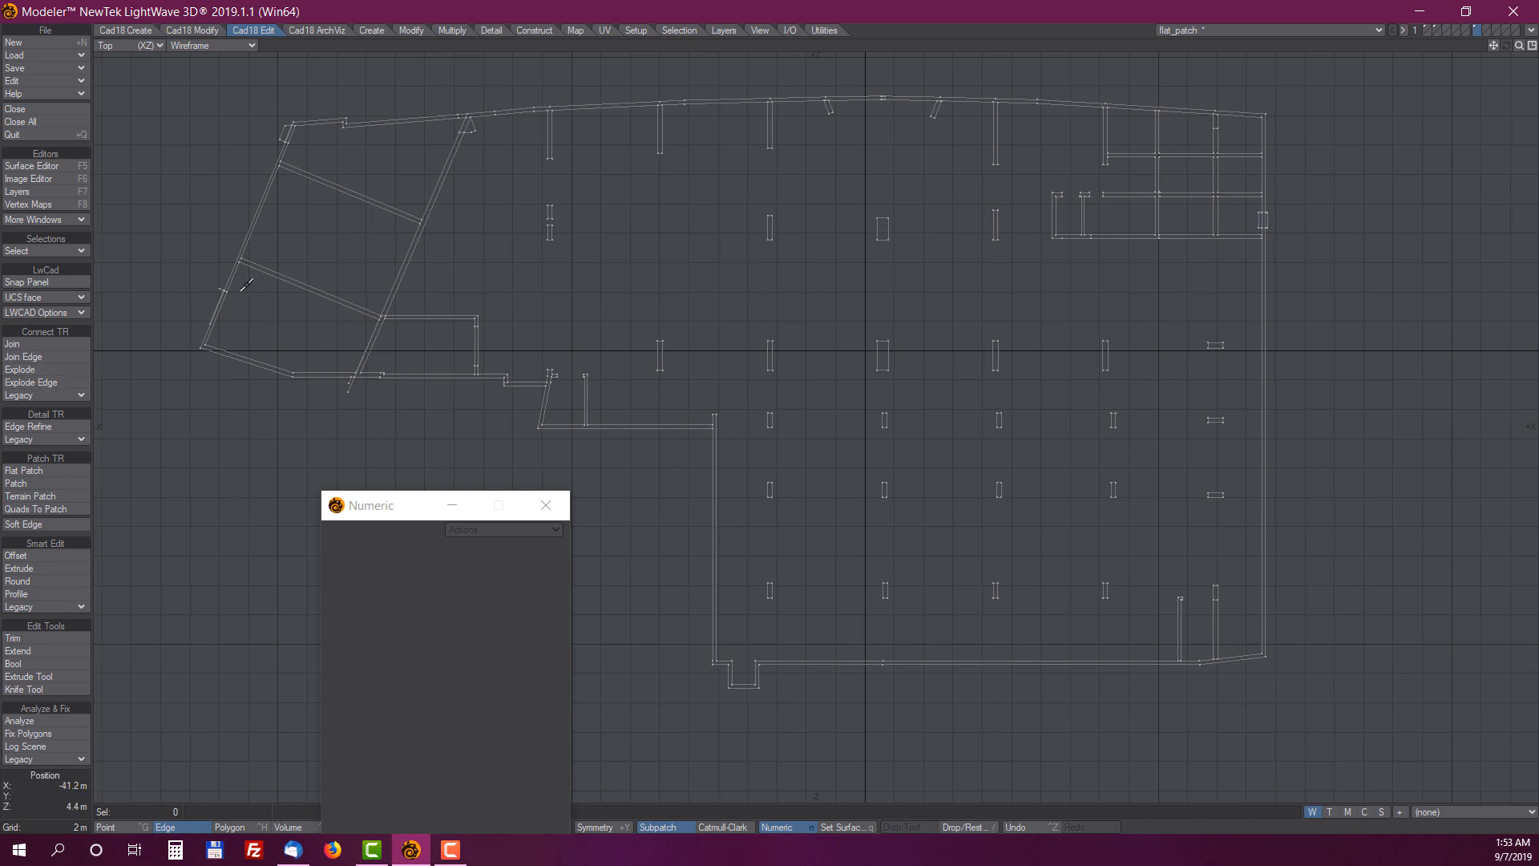
Explode all floor-plan curves with Segments as the Explode to option
click(37, 369)
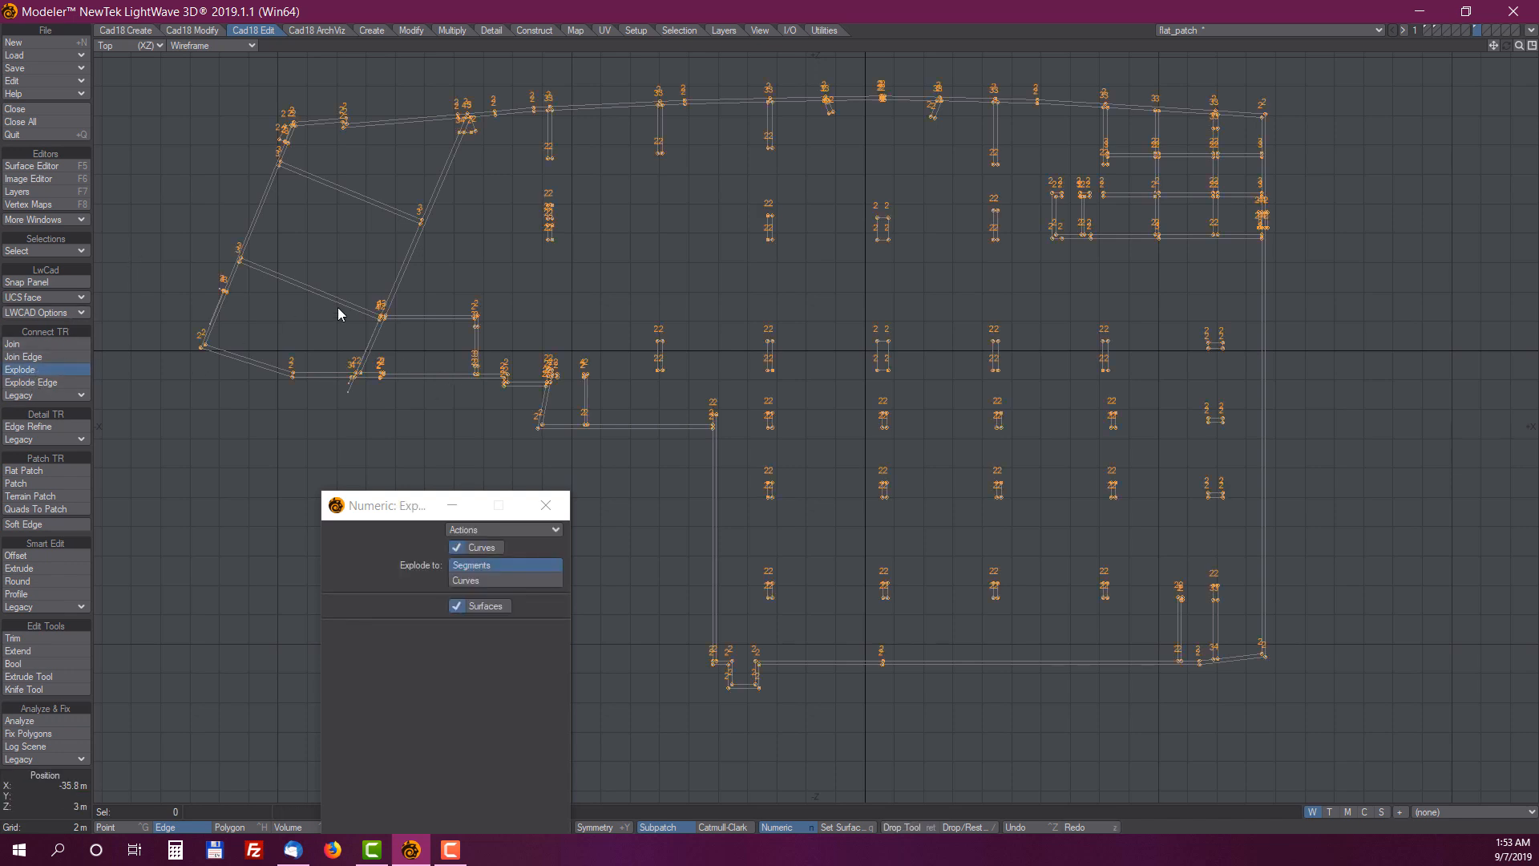
key(Return)
alt+drag(313, 330, 744, 290)
ctrl+alt+drag(744, 290, 725, 263)
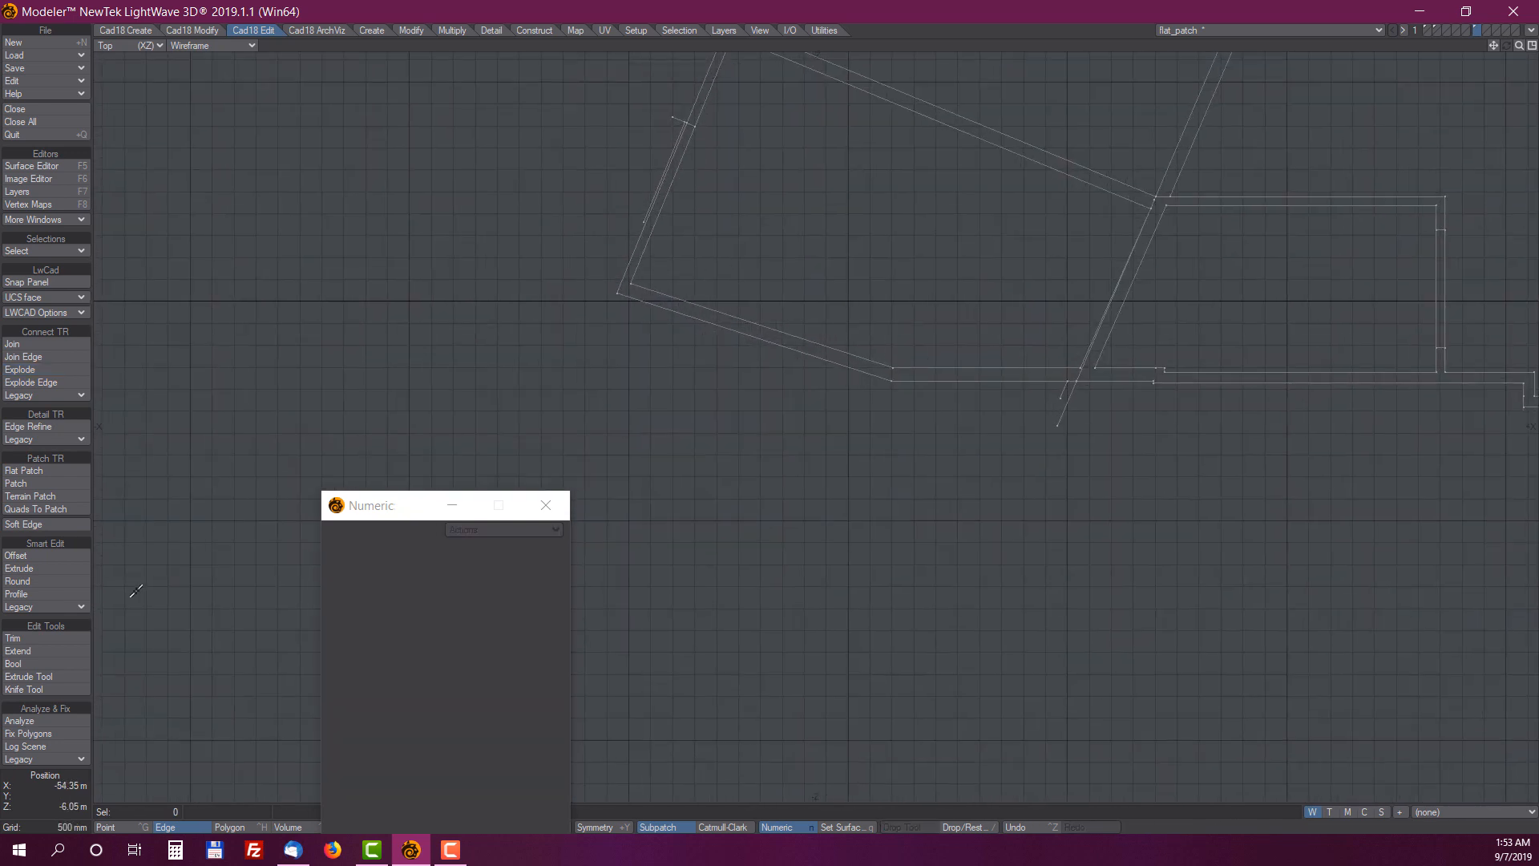
Locate the loop disconnections on the slanted outer wall with Analyze, and delete the stray segment running beside it in polygon mode
click(22, 721)
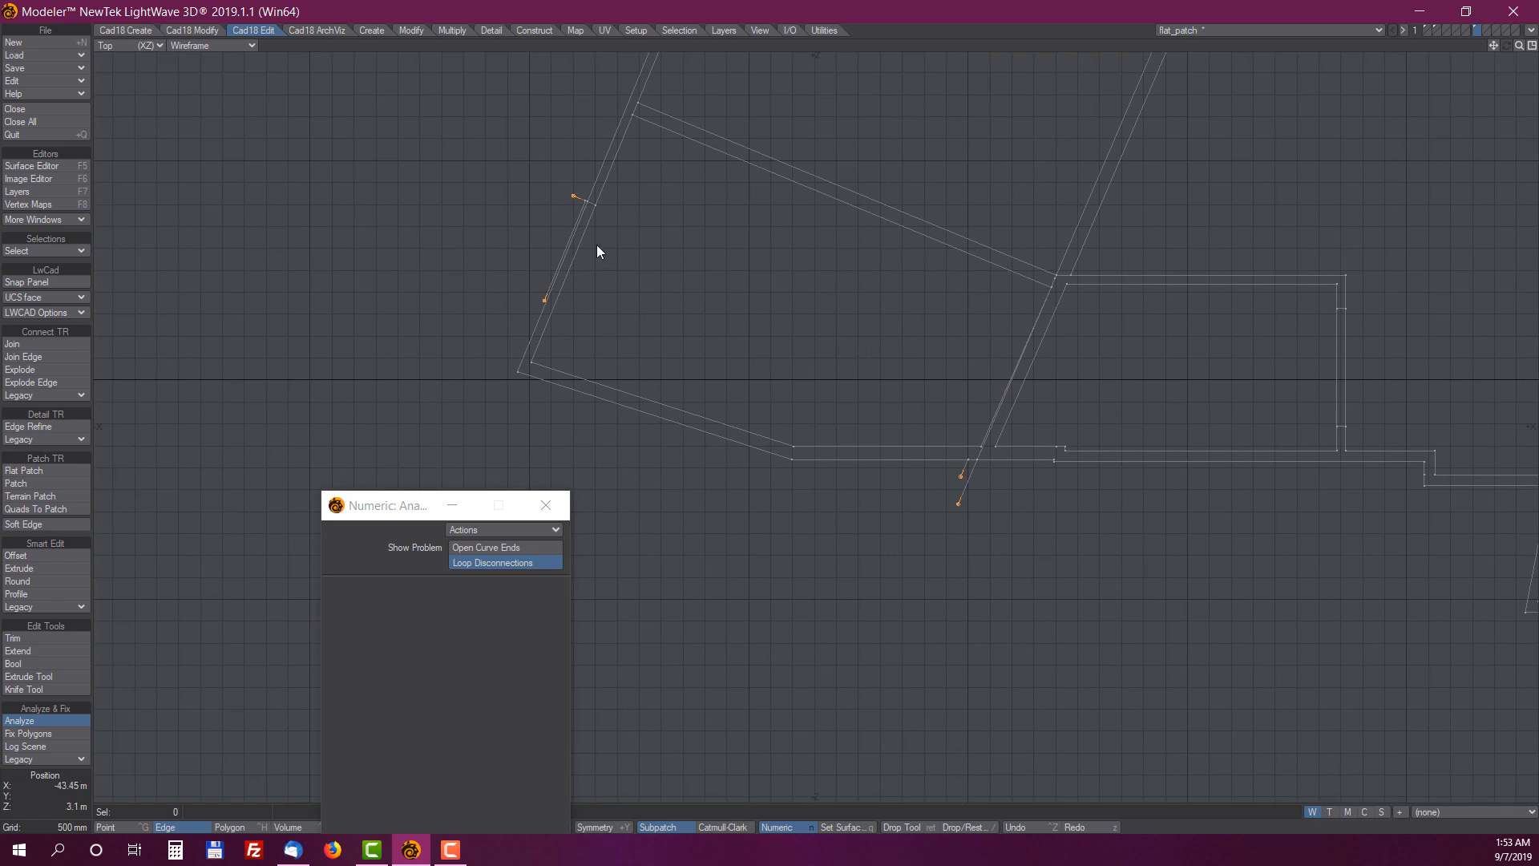
key(space)
key(space)
key(space)
key(space)
key(space)
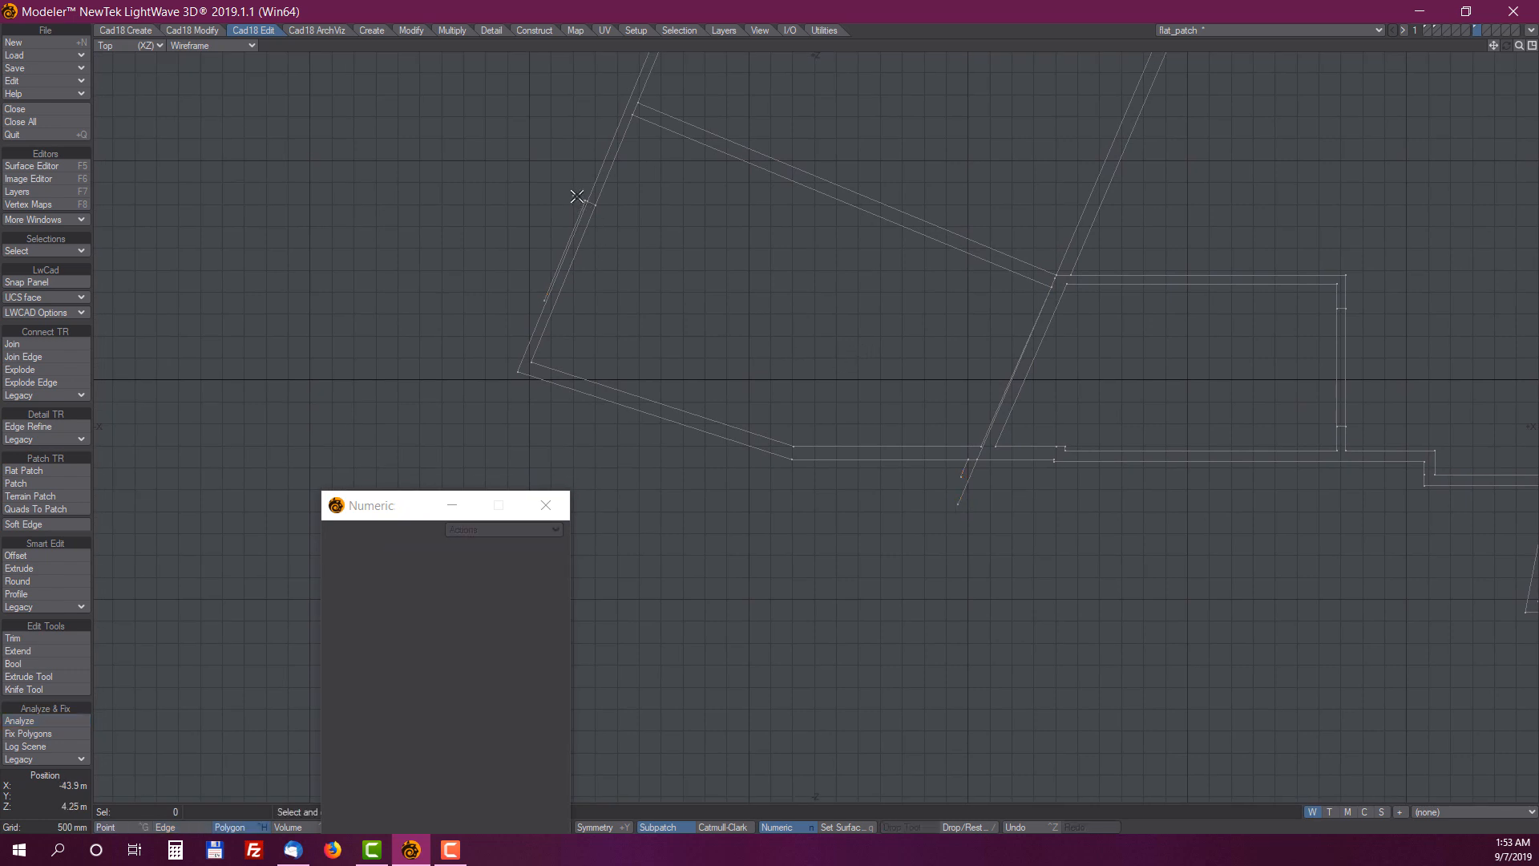
click(575, 223)
key(Delete)
Delete the short stub on the slanted outer wall and the loose ends protruding below the diagonal interior wall
right_drag(573, 188, 586, 220)
drag(941, 466, 994, 484)
key(Delete)
key(a)
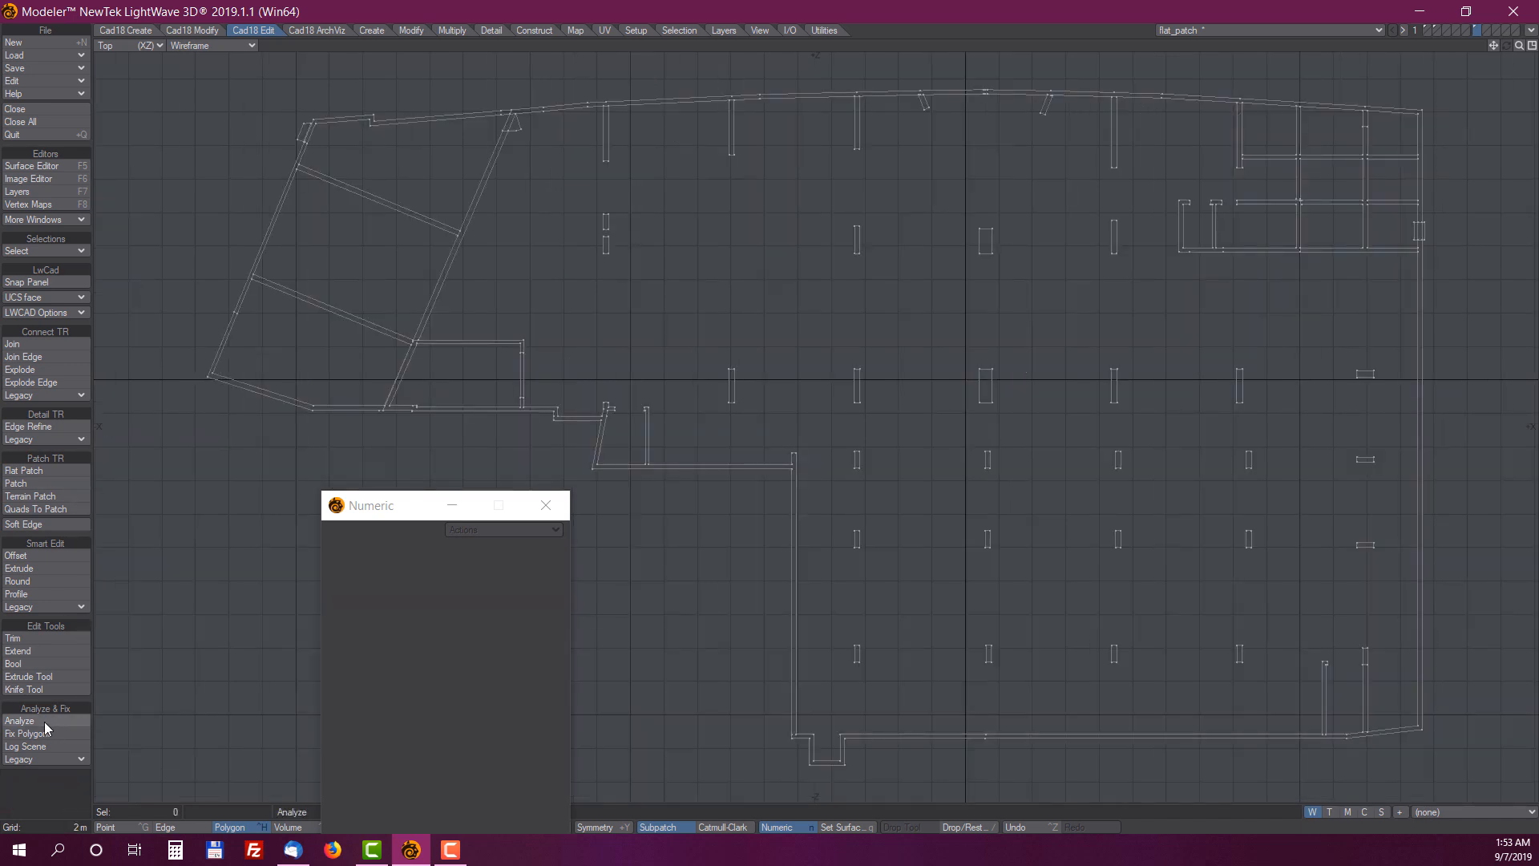
Locate the disconnection near the floor plan's lower-right corner with Analyze, and delete the tiny segment overshooting the slanted wall
click(20, 720)
alt+drag(1405, 763, 1396, 393)
key(Return)
click(1120, 248)
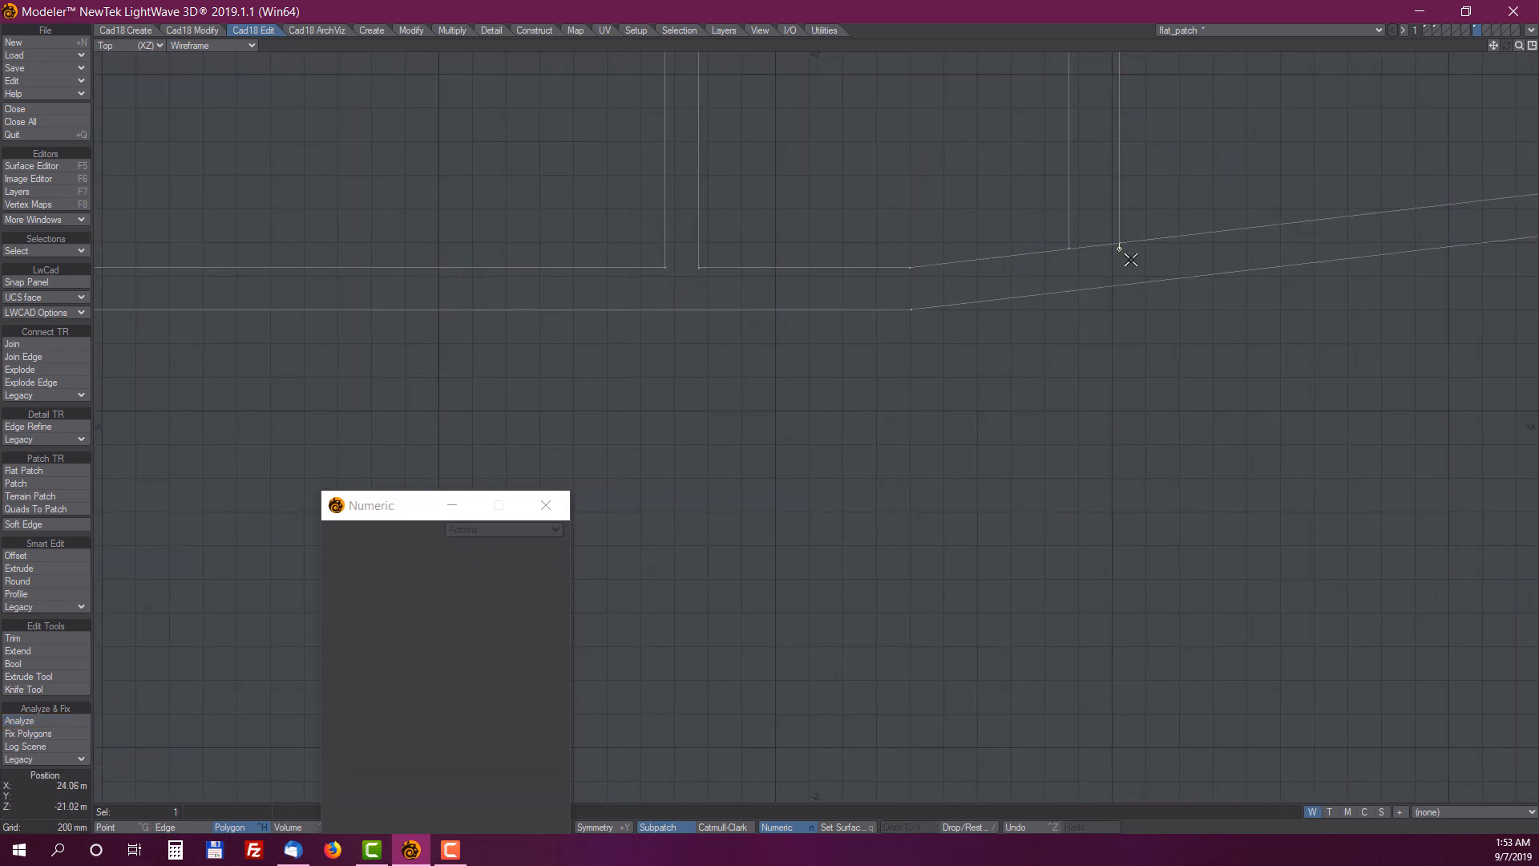
key(a)
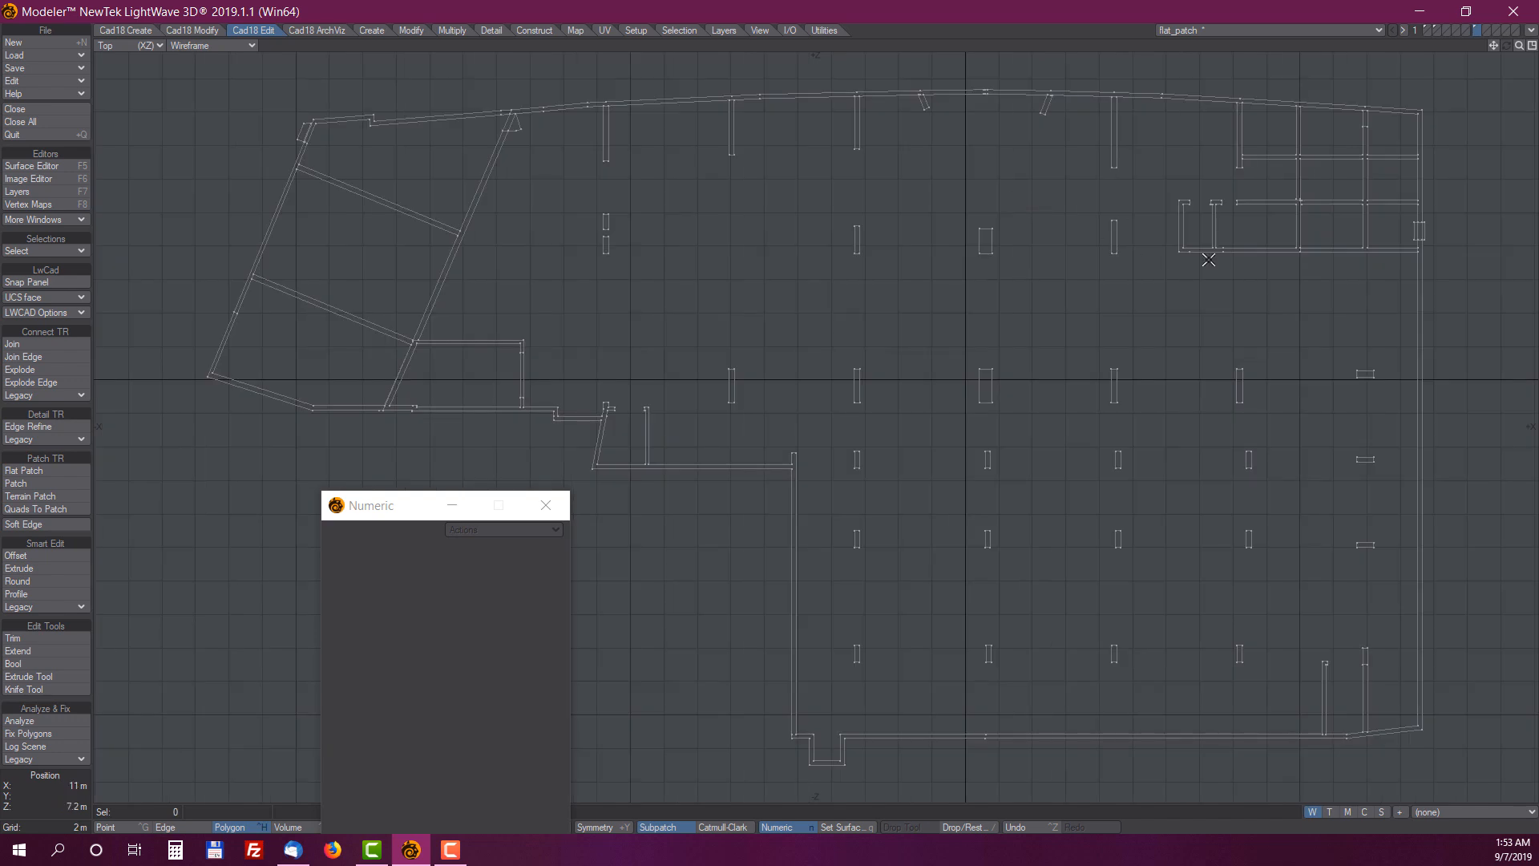
Locate the loop disconnections in the upper-right rooms with Analyze, and remove the tiny stray segment at the T-shaped stub wall's corner
alt+drag(1408, 232, 1144, 335)
click(32, 721)
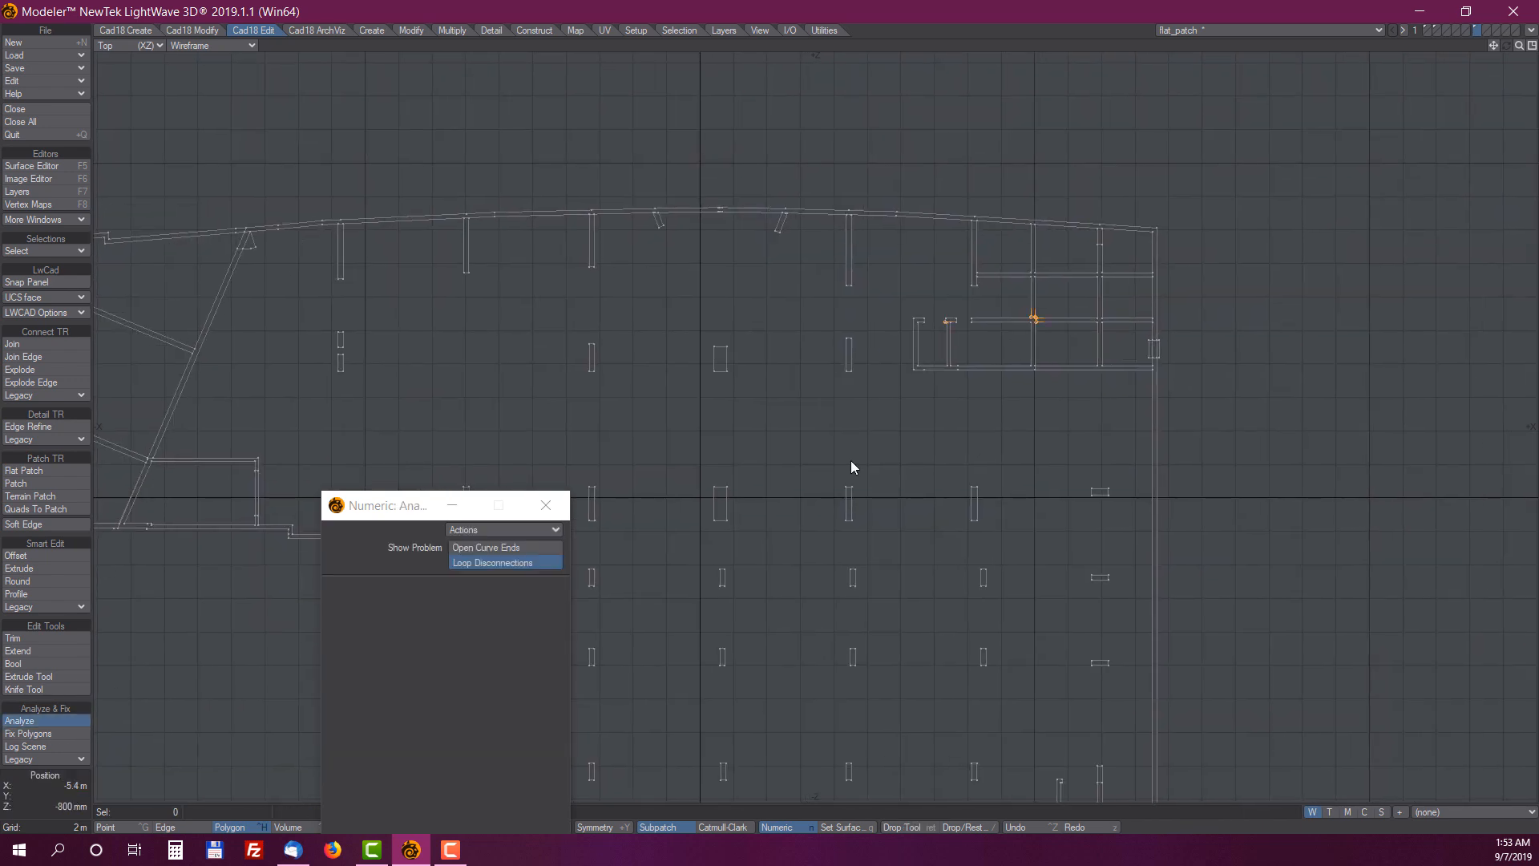
ctrl+alt+drag(1034, 305, 1155, 271)
alt+drag(739, 374, 1024, 305)
key(space)
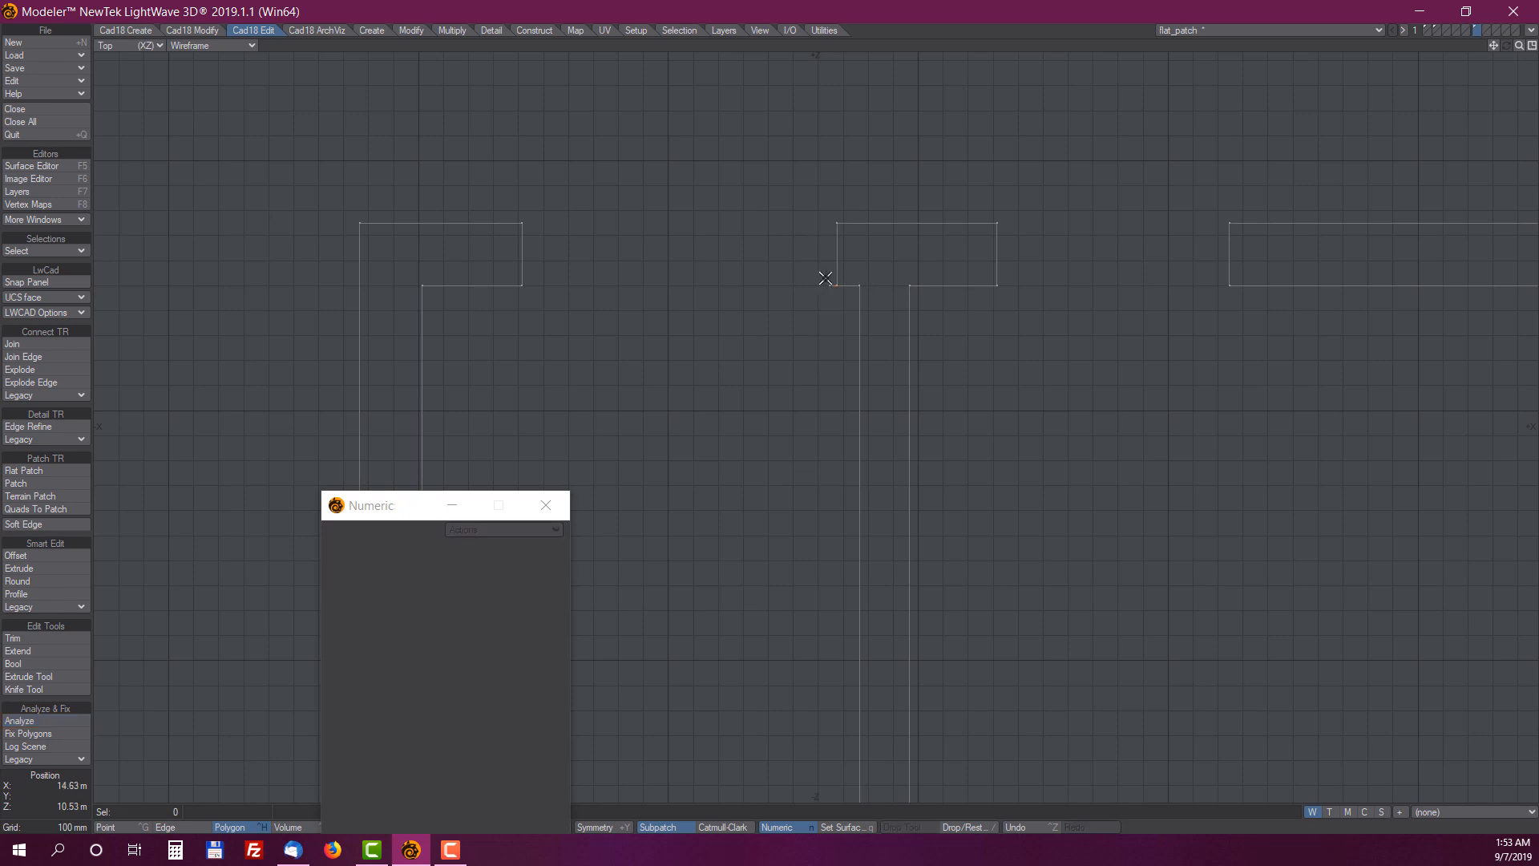
key(space)
key(space)
key(space)
key(a)
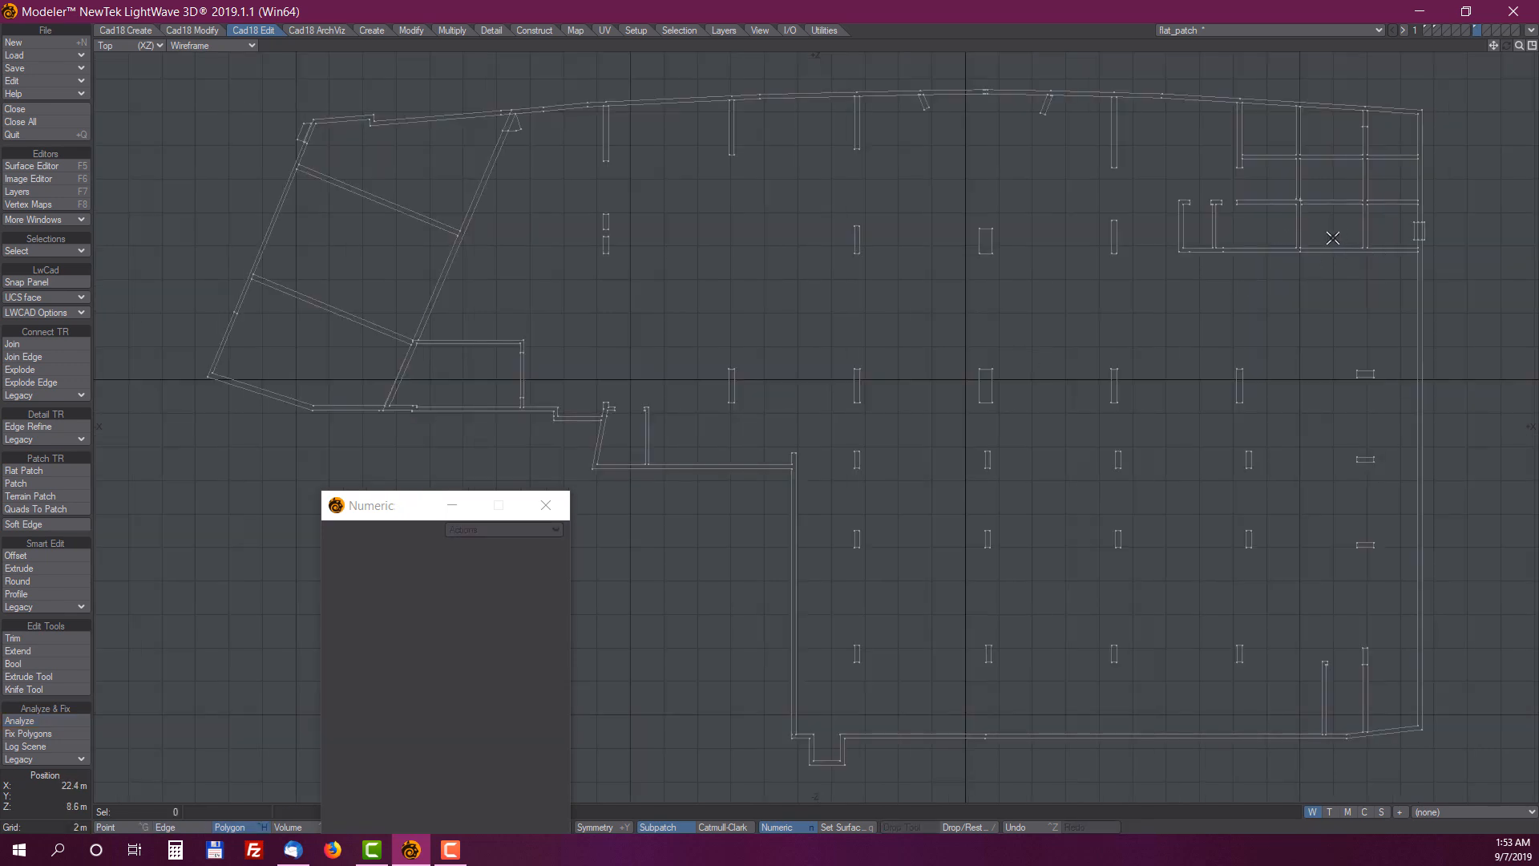
Locate the remaining disconnection at the upper-right wall crossing with Analyze, and close its gaps using Extend with Reduce on
click(37, 722)
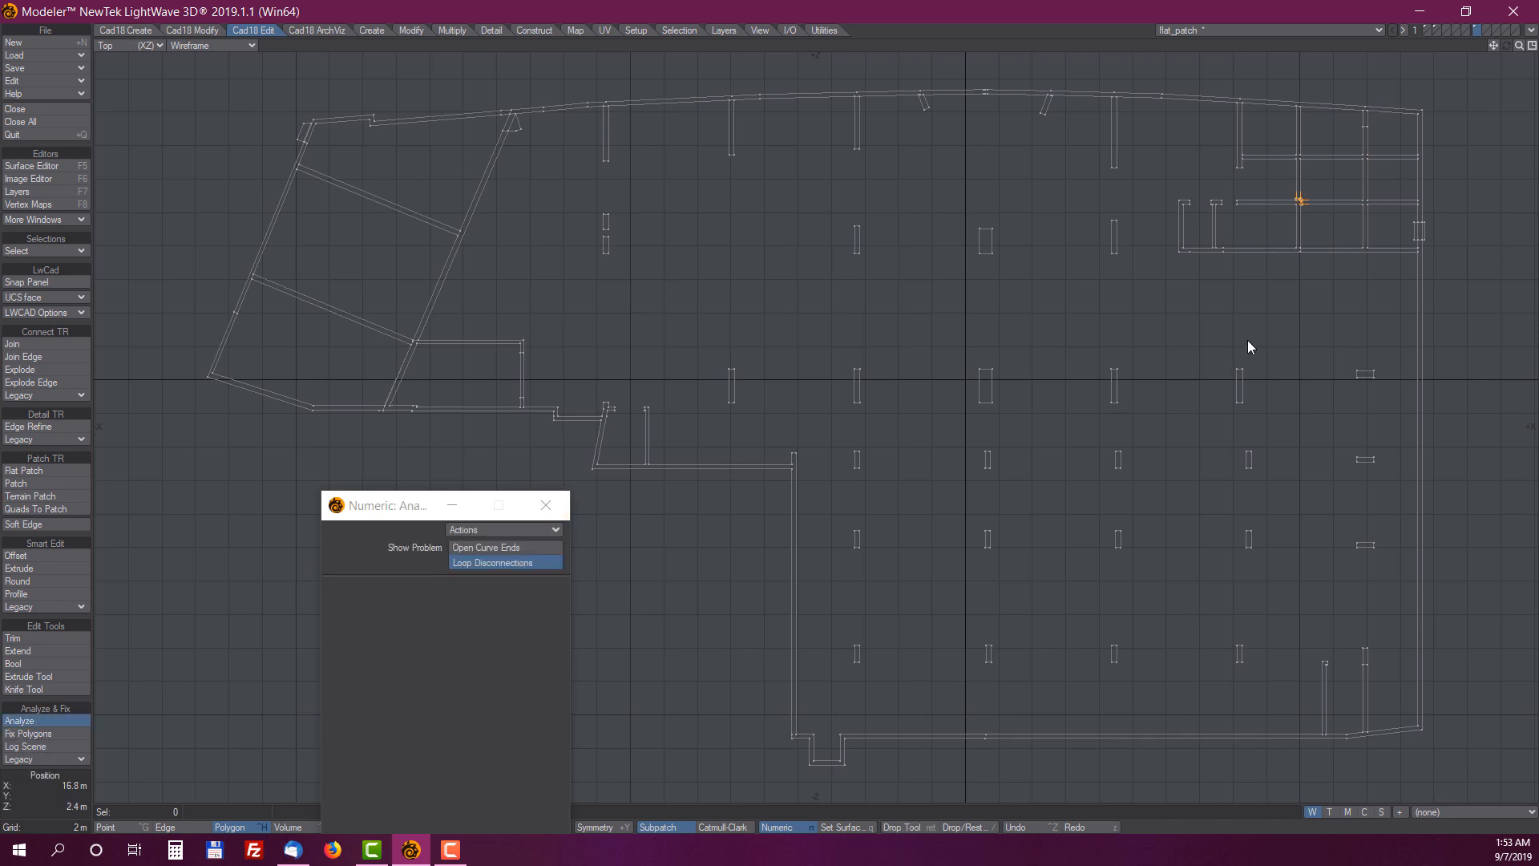
alt+drag(1343, 219, 1331, 283)
alt+drag(1058, 425, 1013, 339)
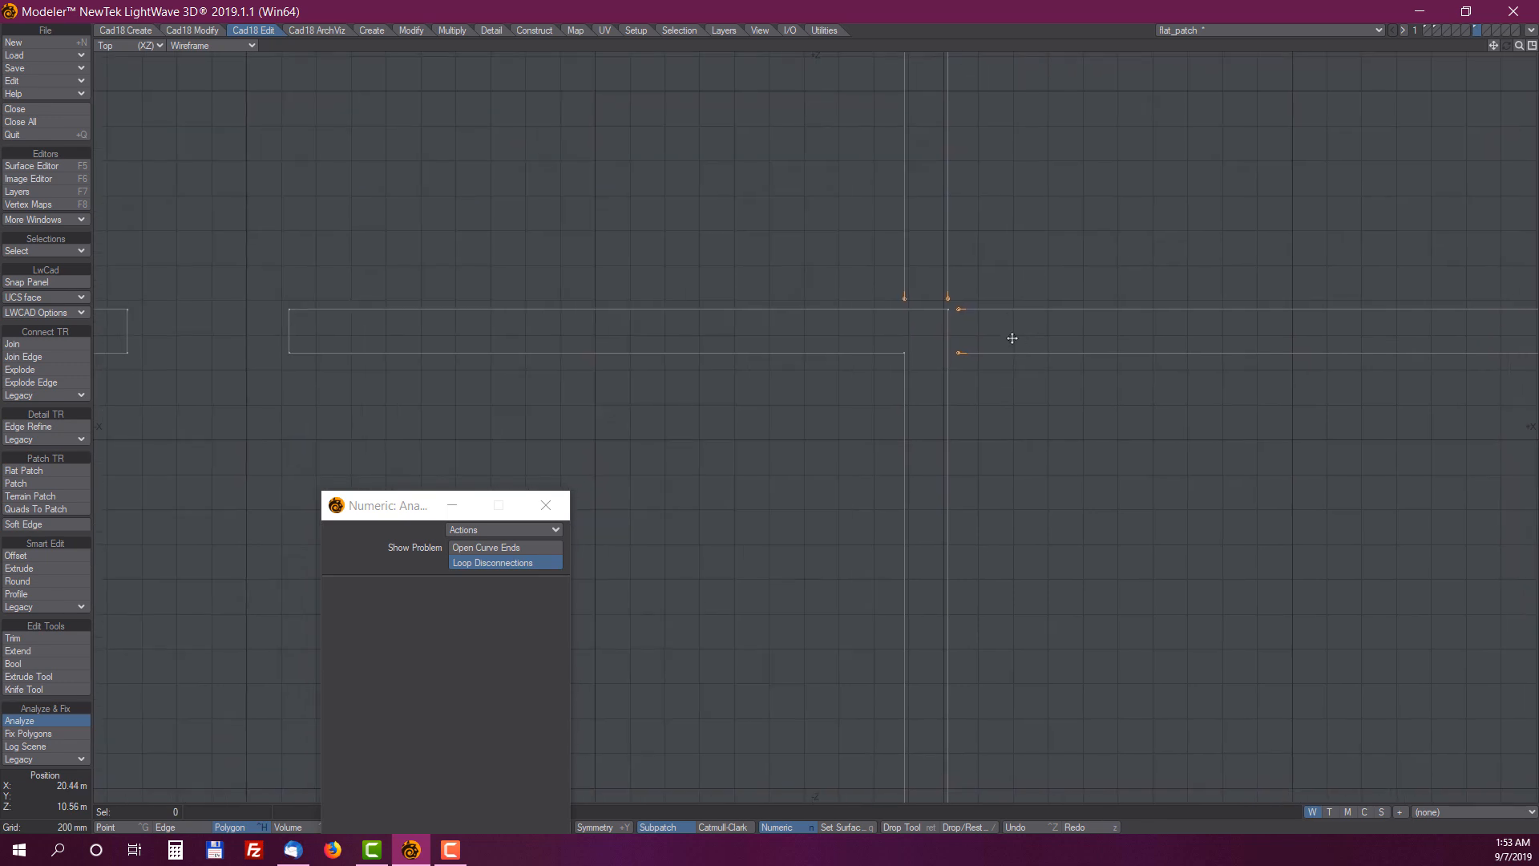
key(space)
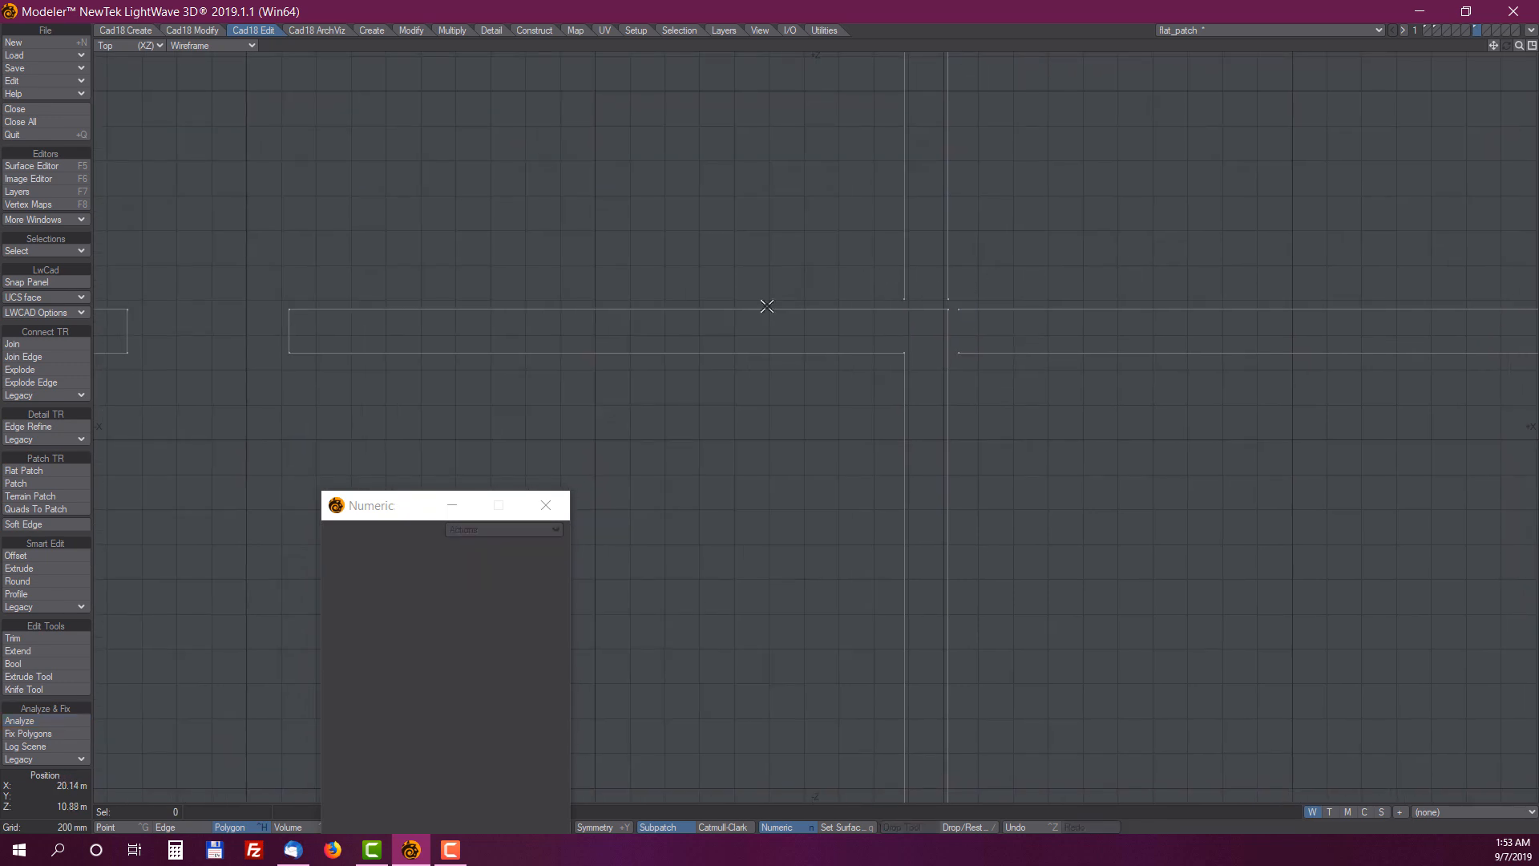
click(31, 653)
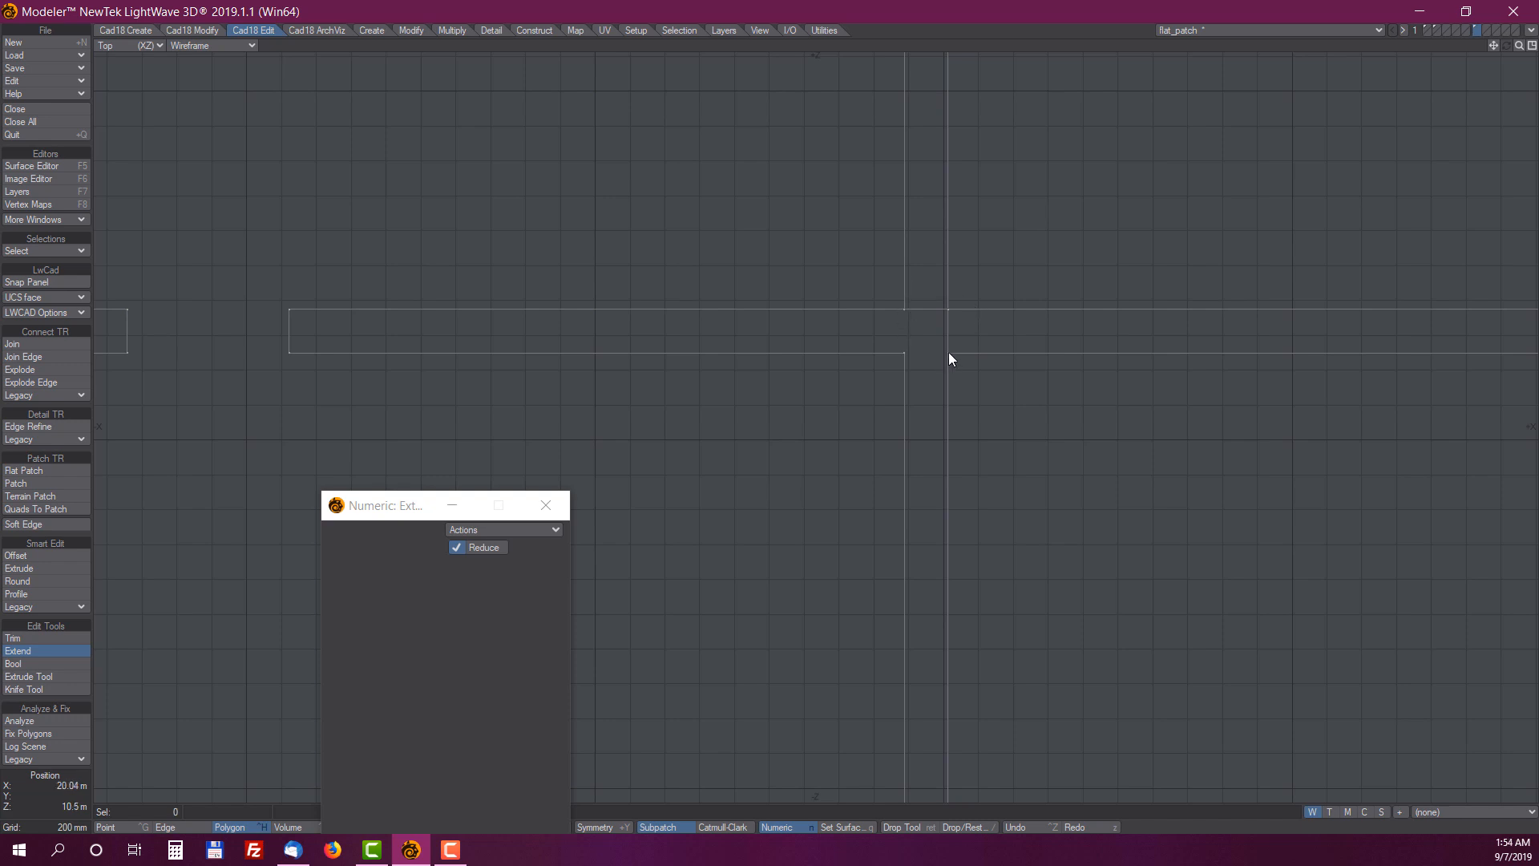
key(space)
key(a)
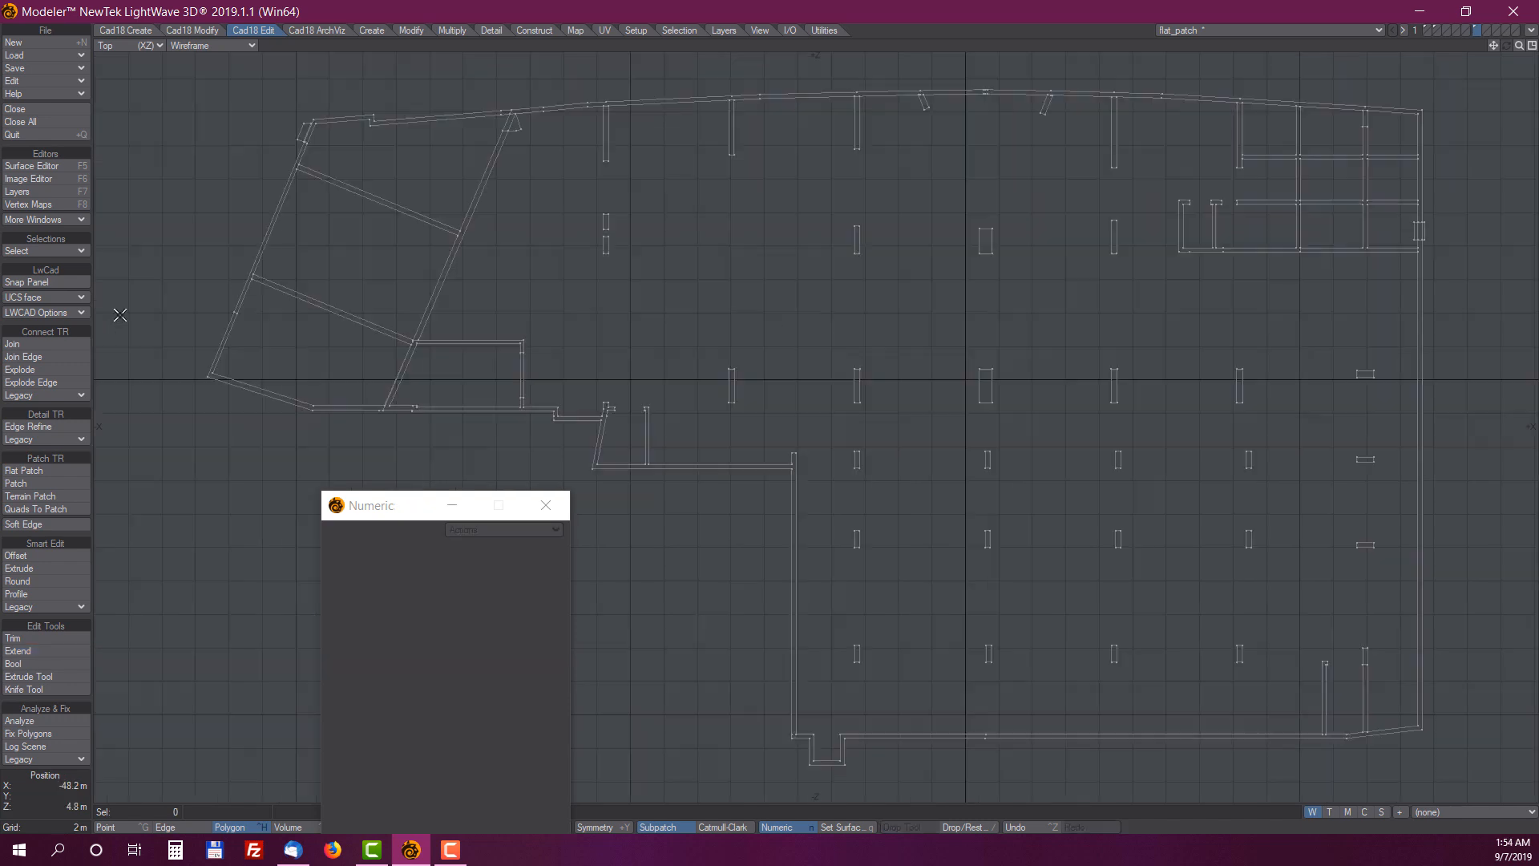
Join all floor-plan curves with points merged at a custom threshold of 10 mm, and recheck for loop disconnections with Analyze
click(35, 345)
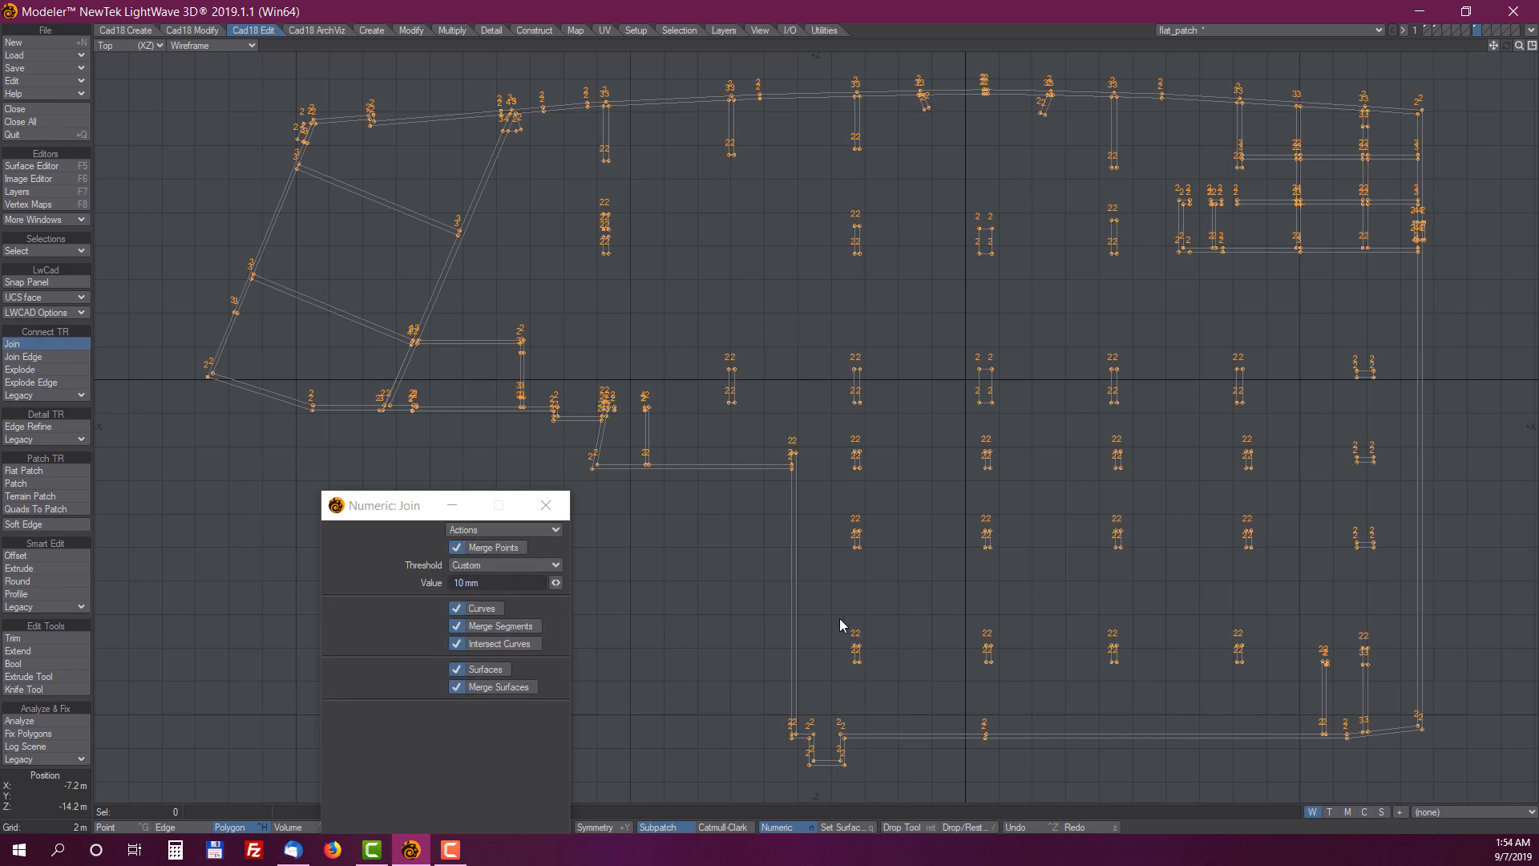
key(space)
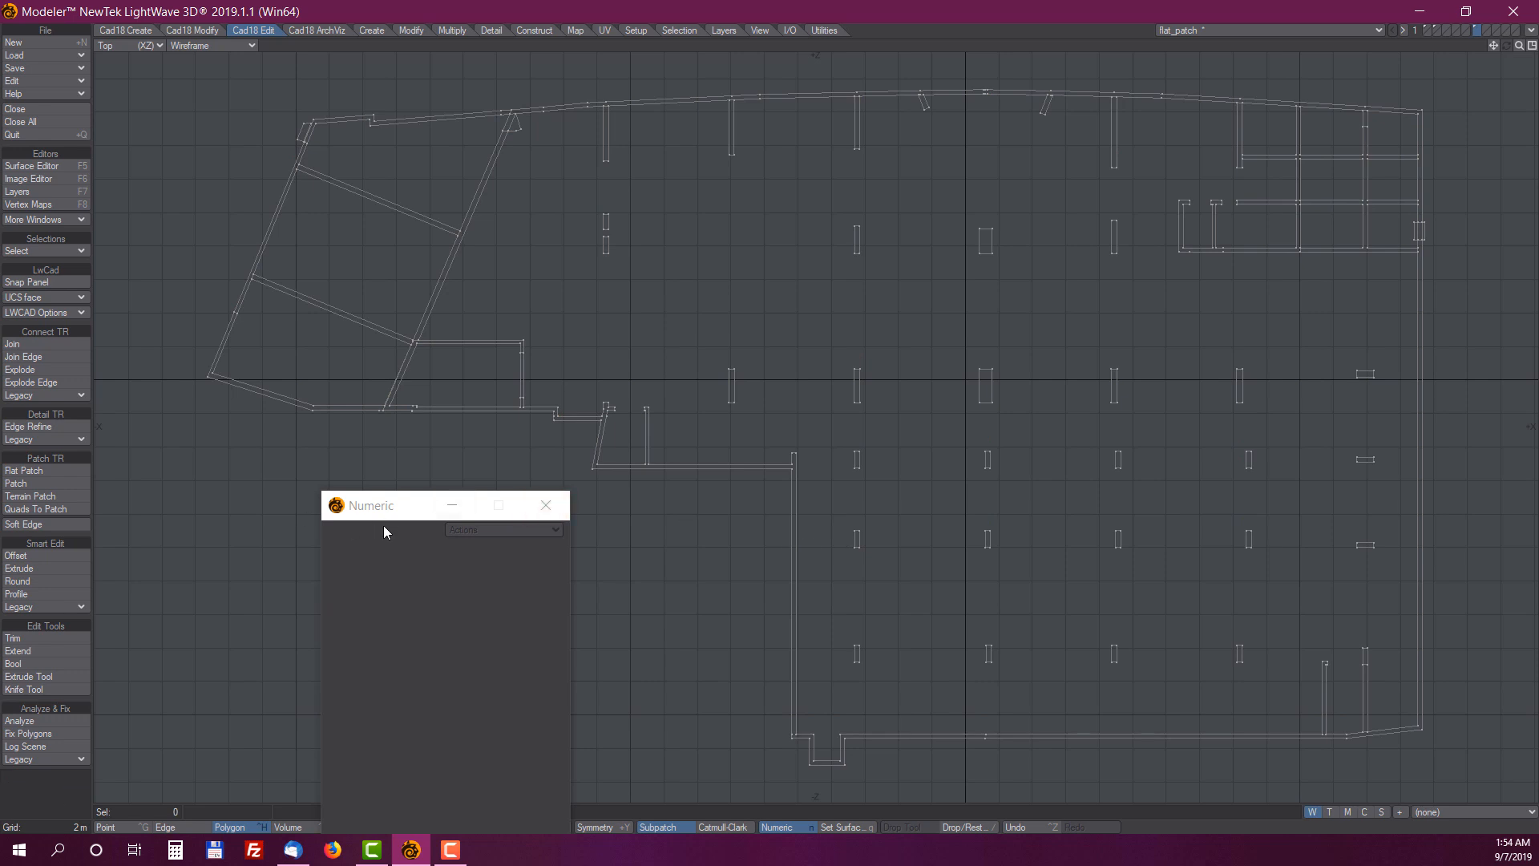
drag(385, 505, 371, 387)
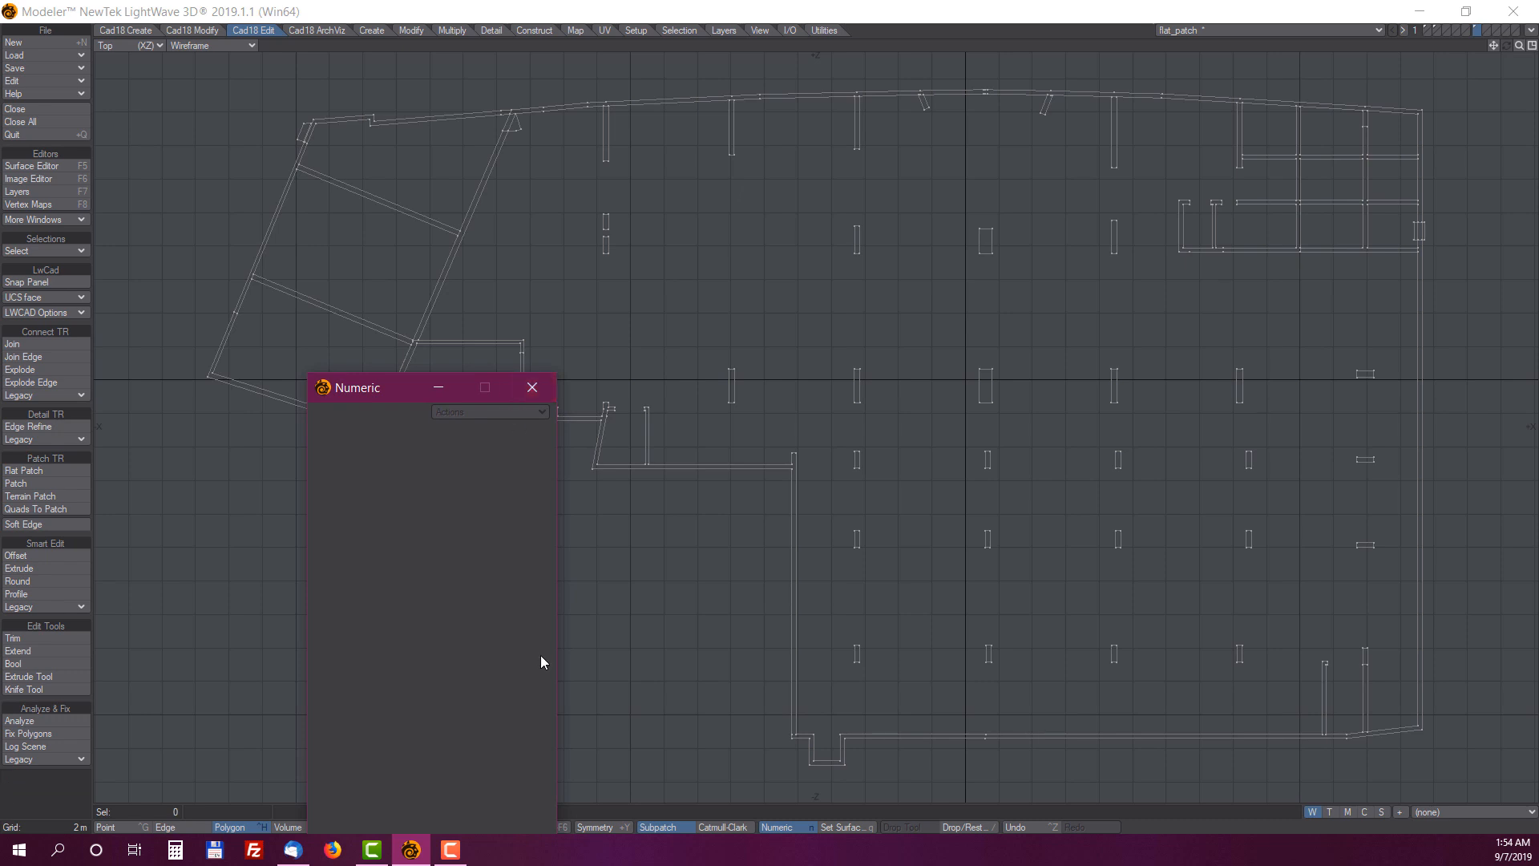
click(37, 722)
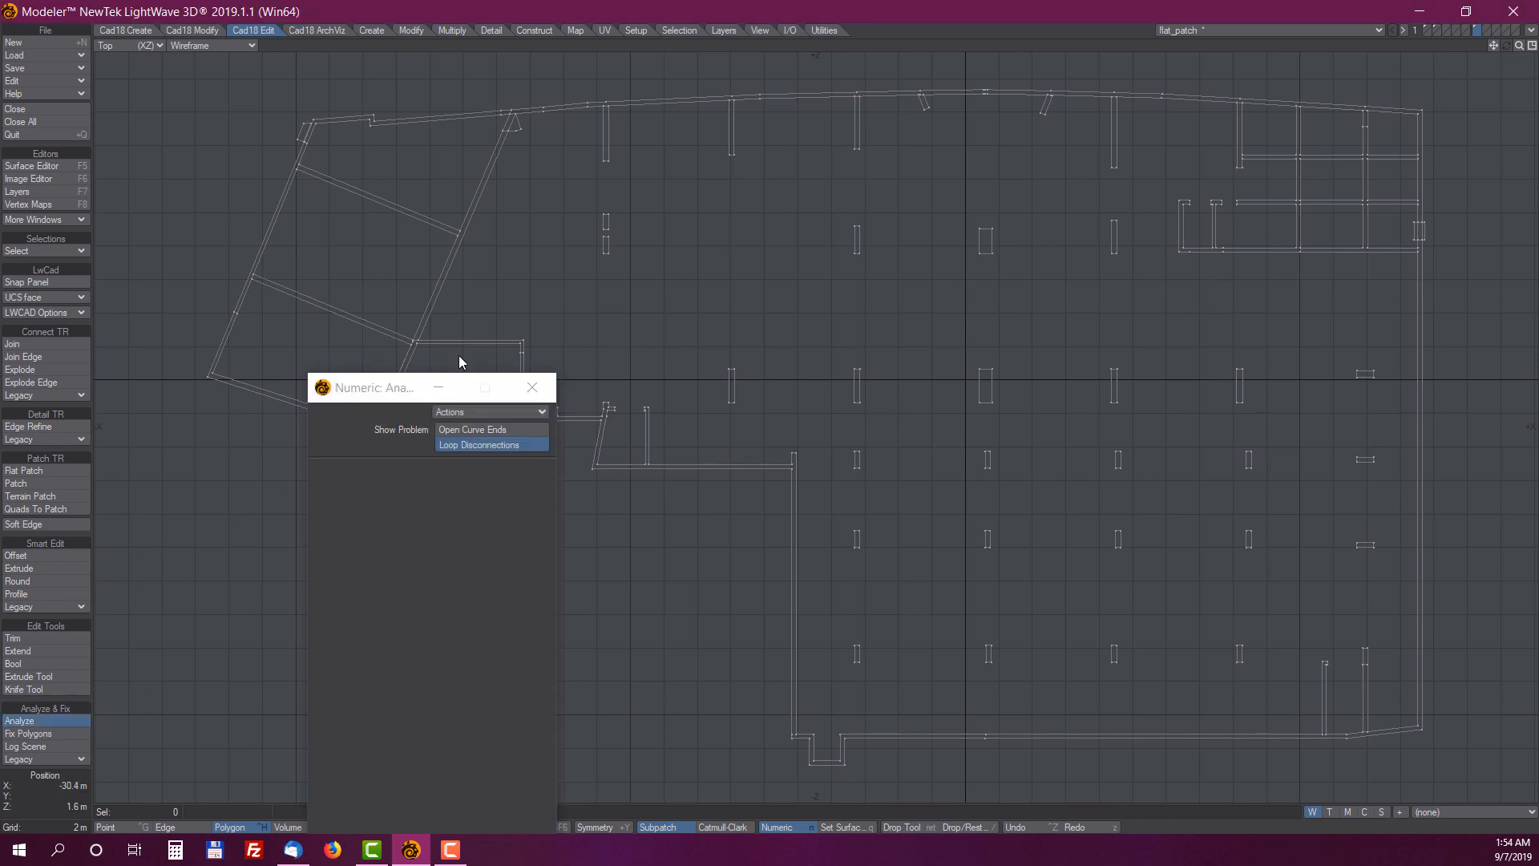
click(533, 387)
middle_drag(1128, 374, 1084, 371)
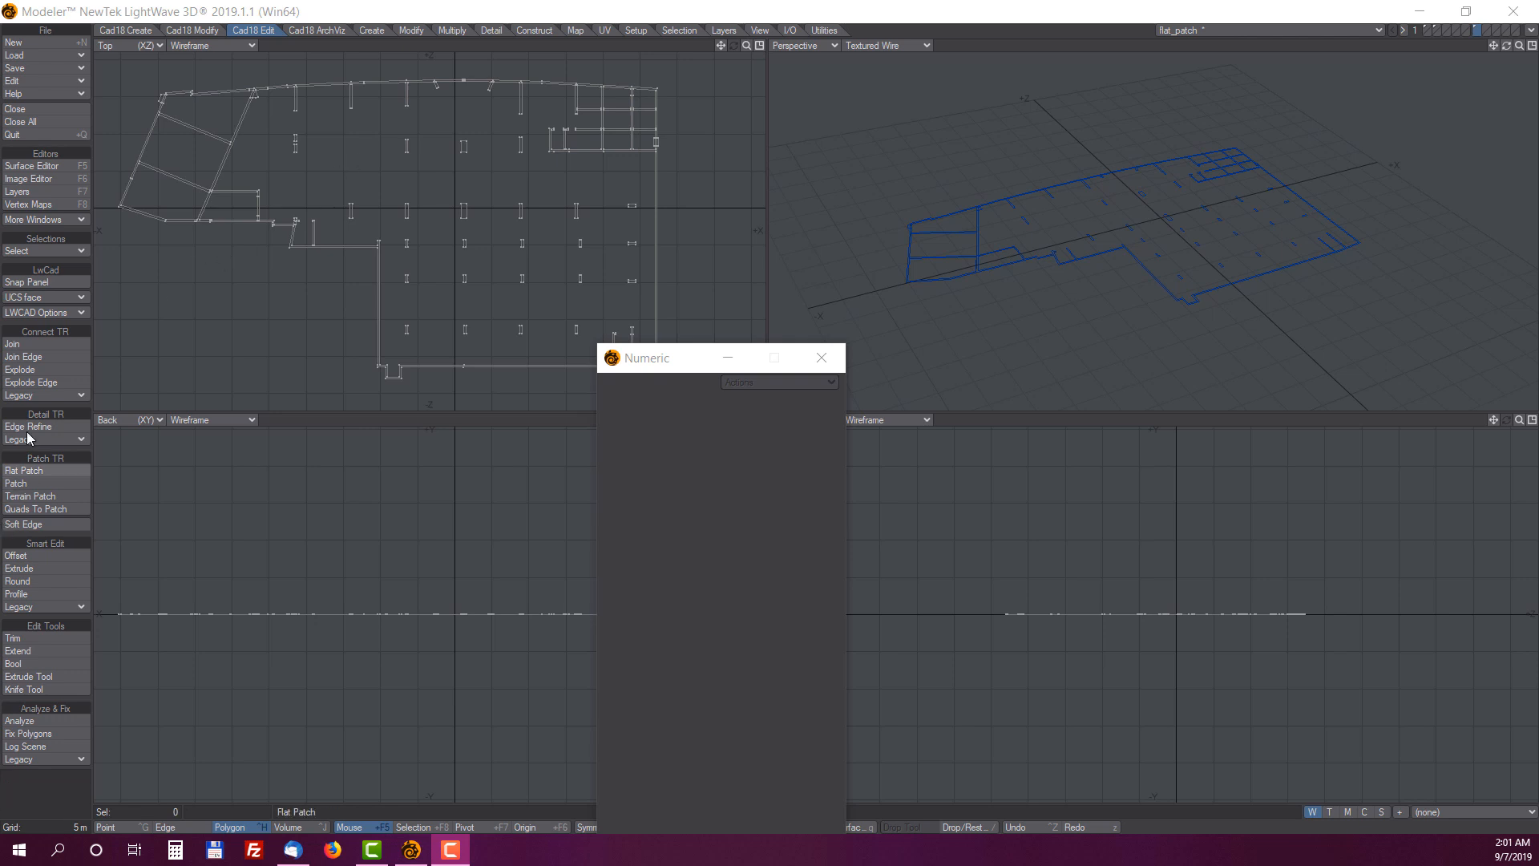
Flat Patch all floor-plan curves from the Top ground viewport, with Make Holes off and Remove Selected Curves on
click(20, 472)
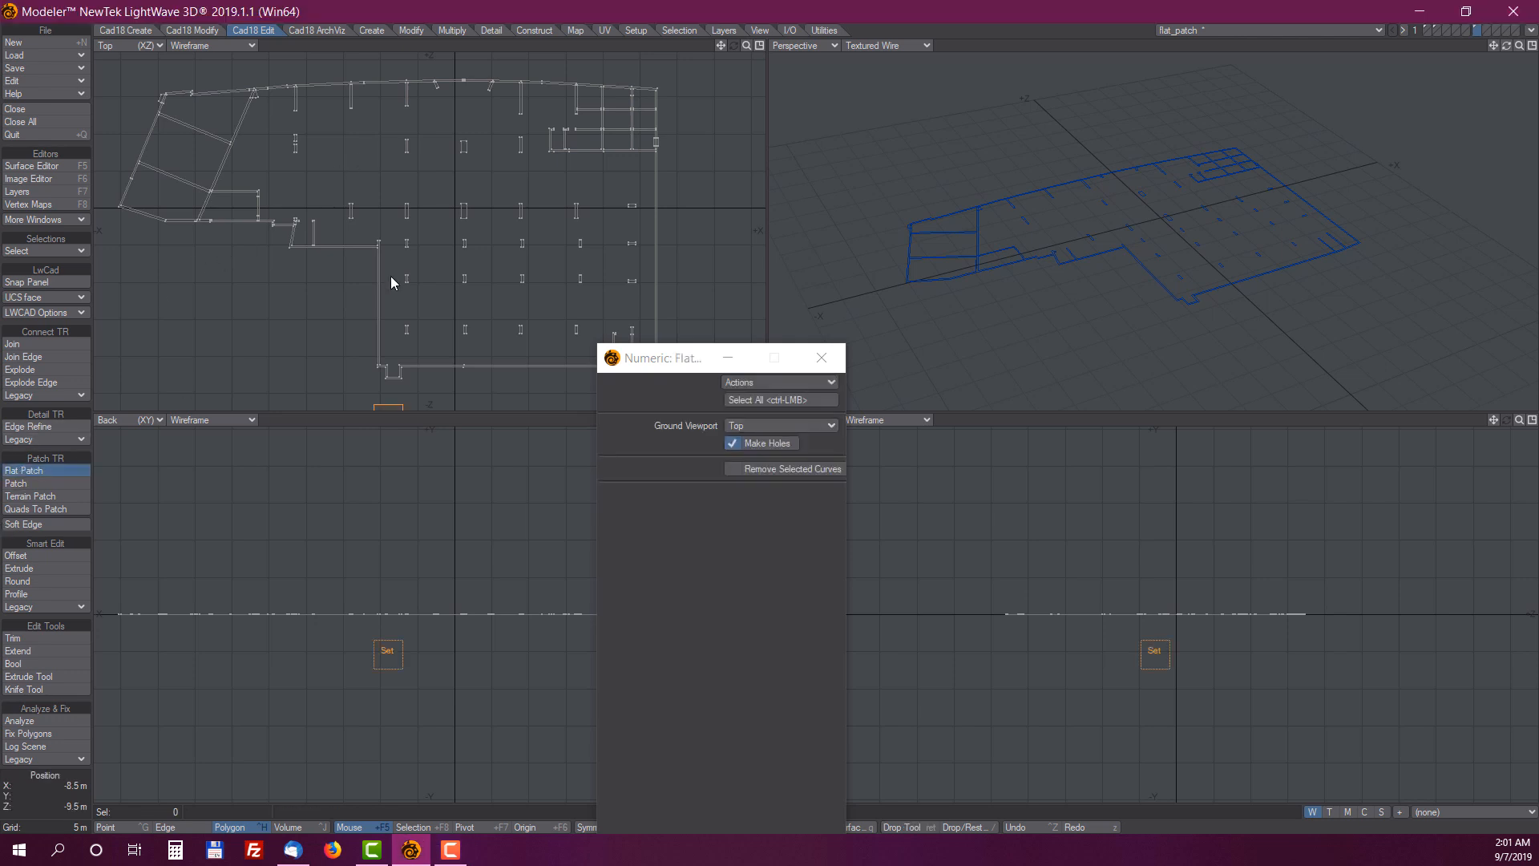
ctrl+click(252, 277)
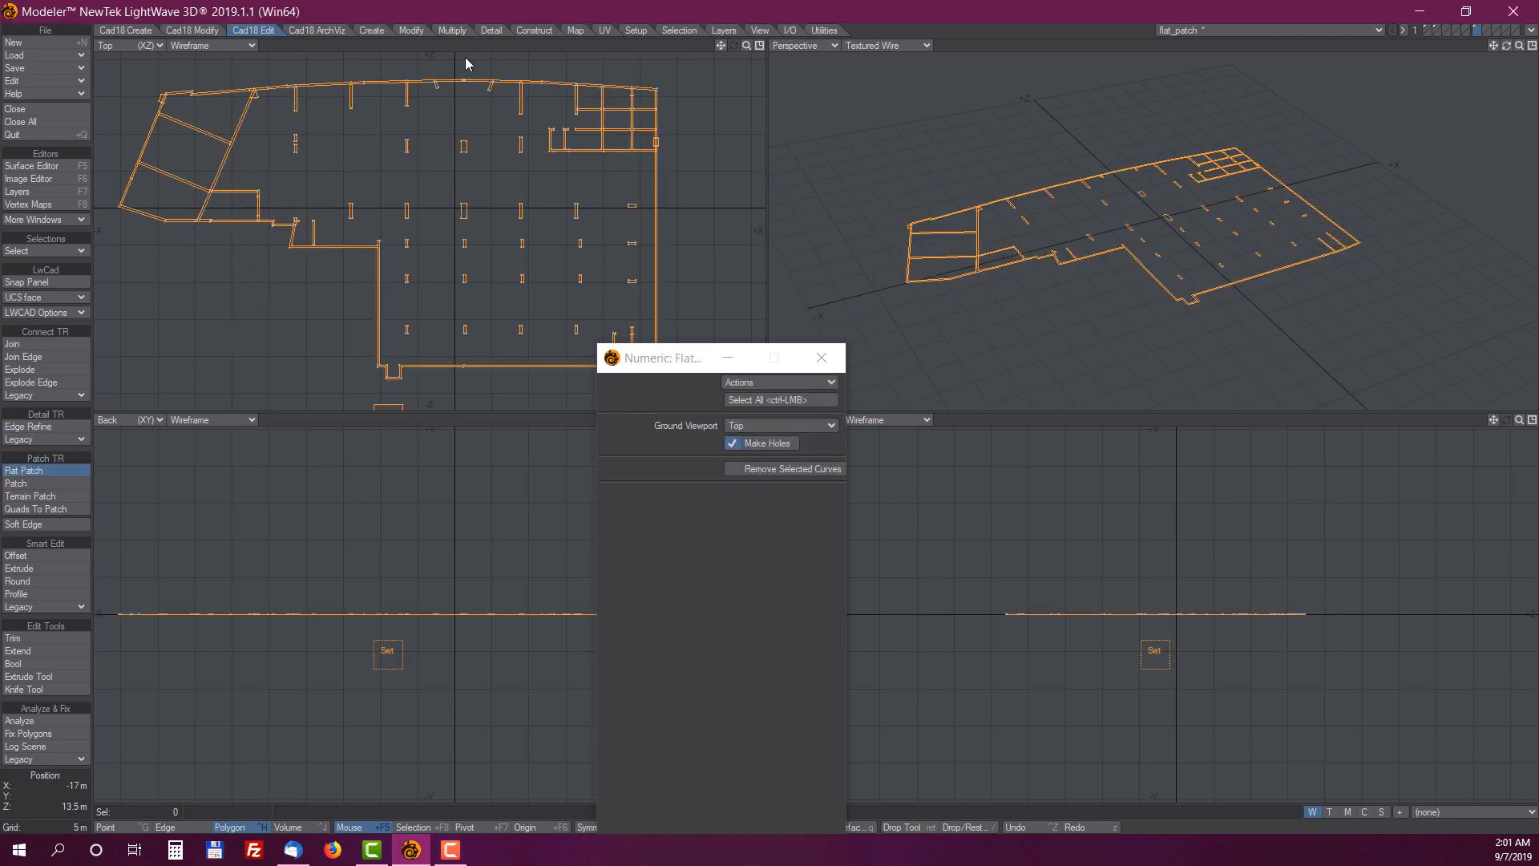
click(733, 445)
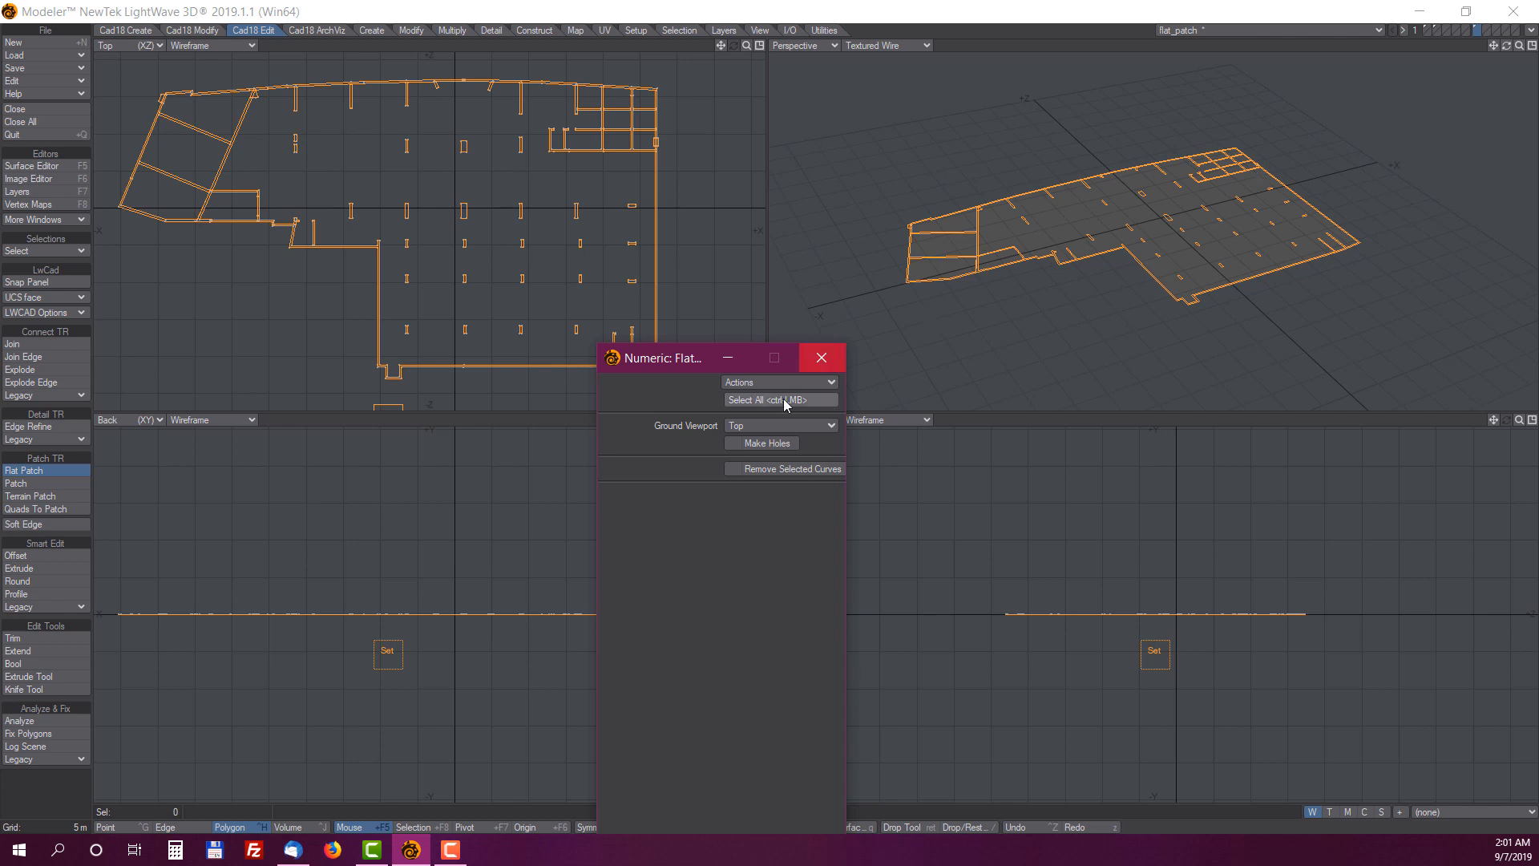
click(733, 470)
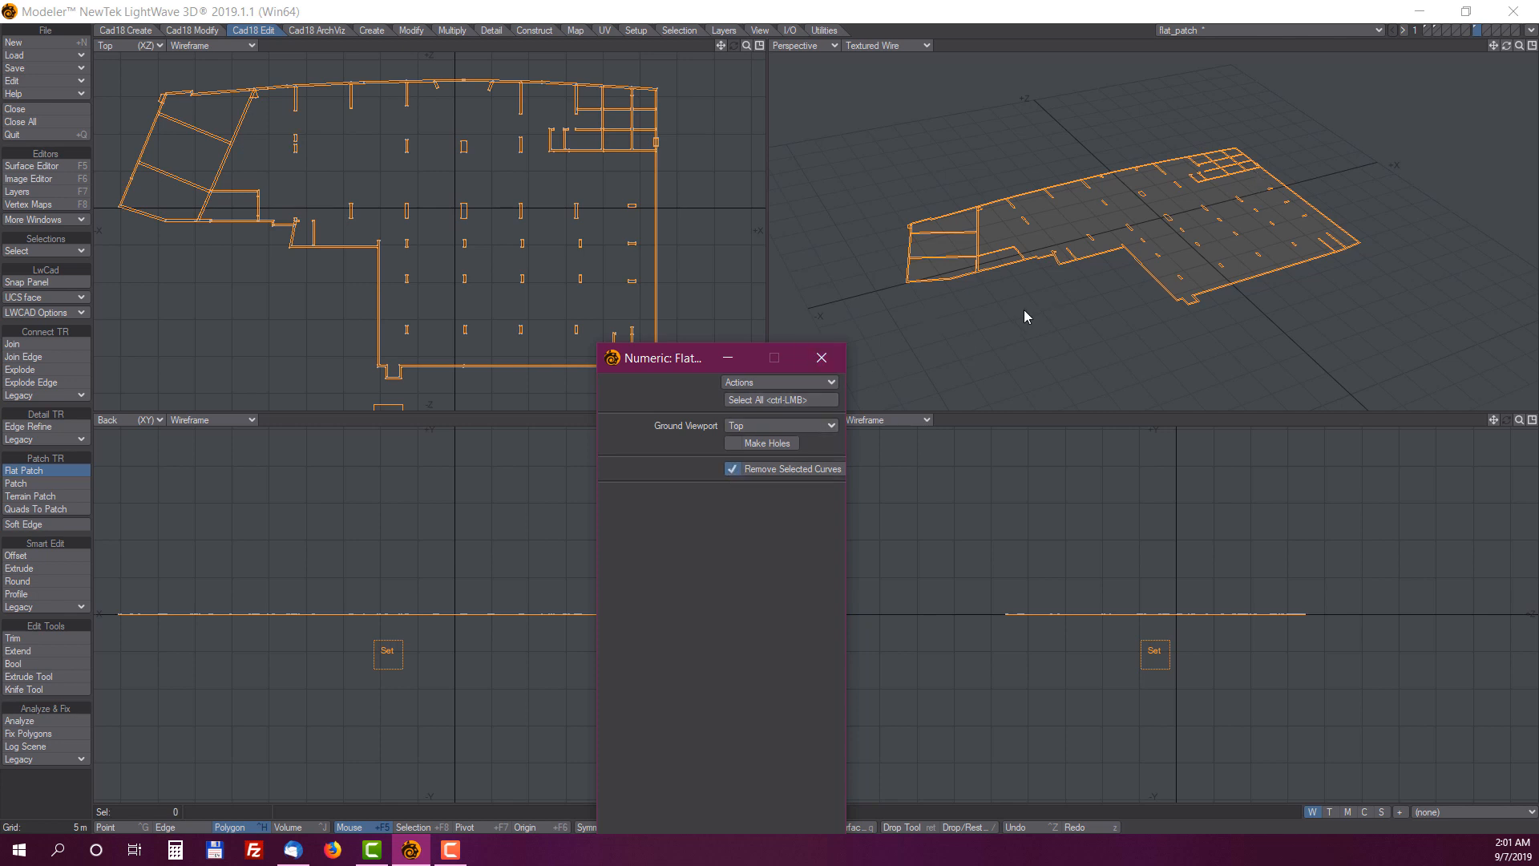
click(399, 198)
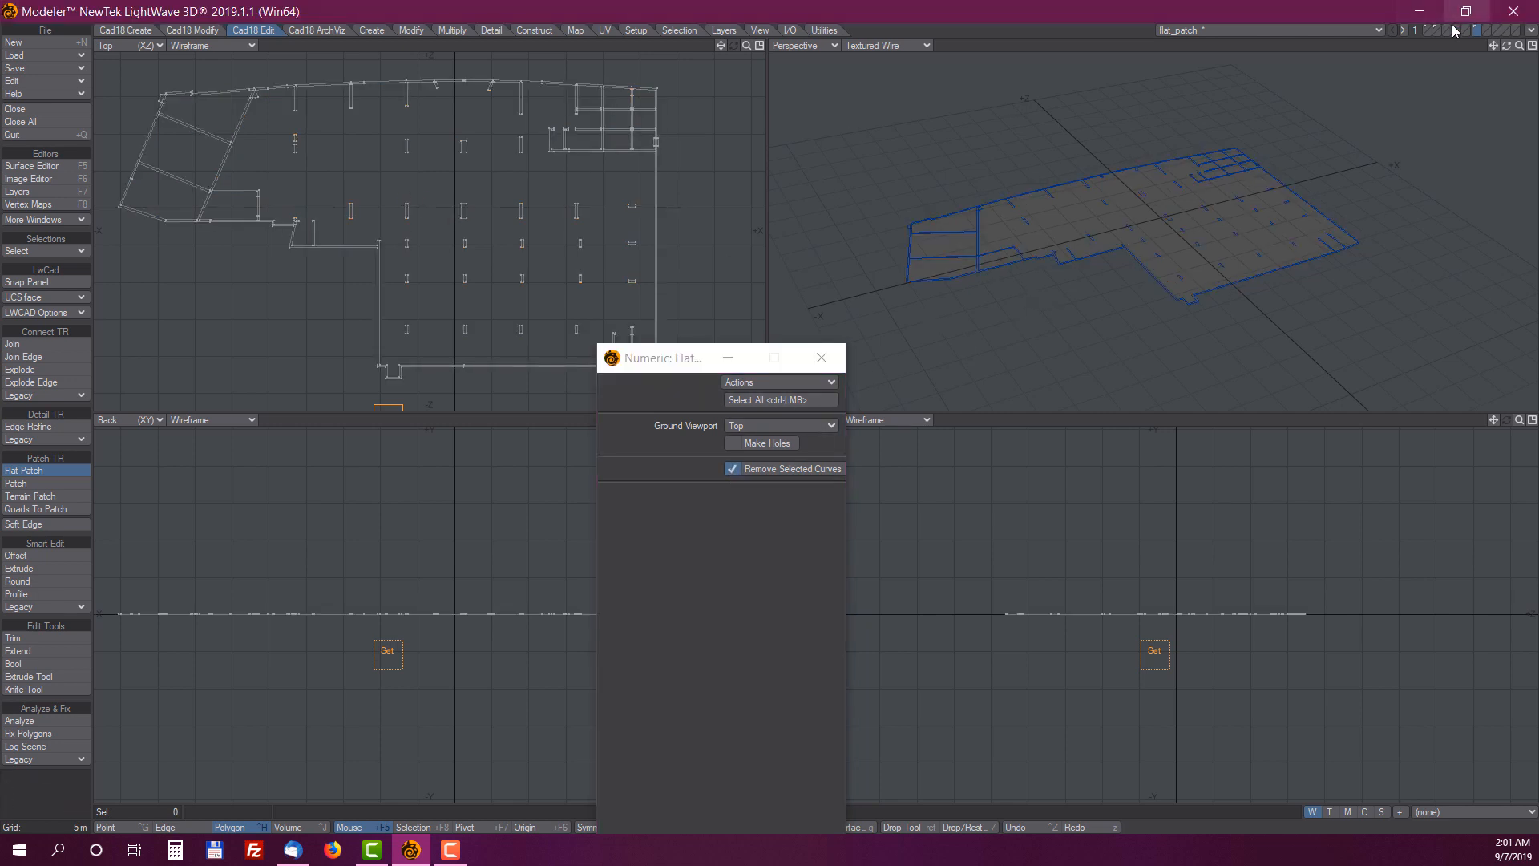
click(1533, 46)
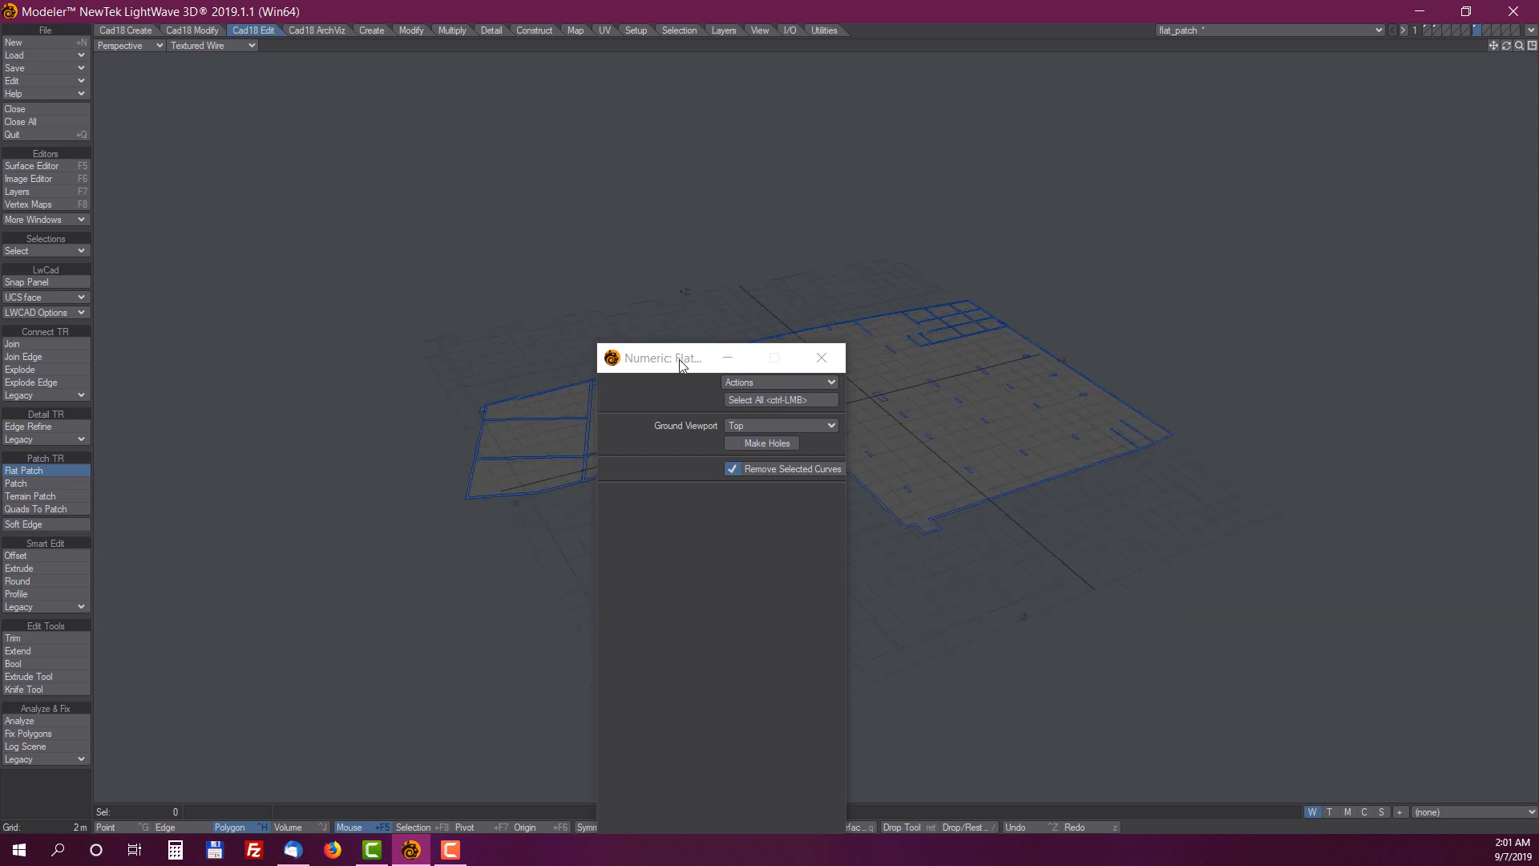
drag(679, 359, 1342, 234)
alt+shift+drag(844, 394, 773, 447)
key(Return)
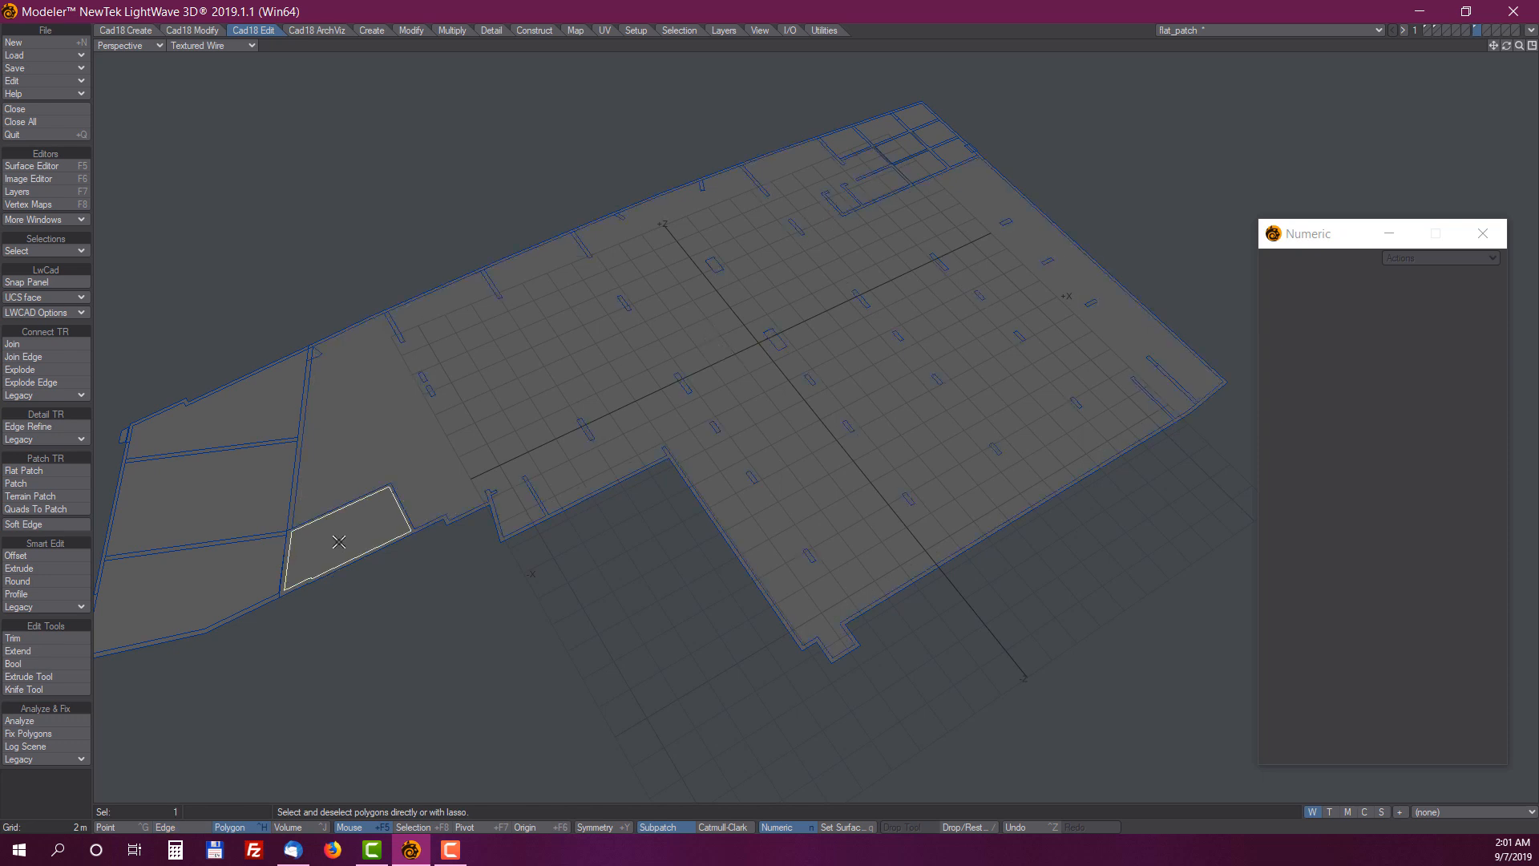
Select the floor polygons of the main hall and all side rooms, and move them to the next empty layer
click(348, 437)
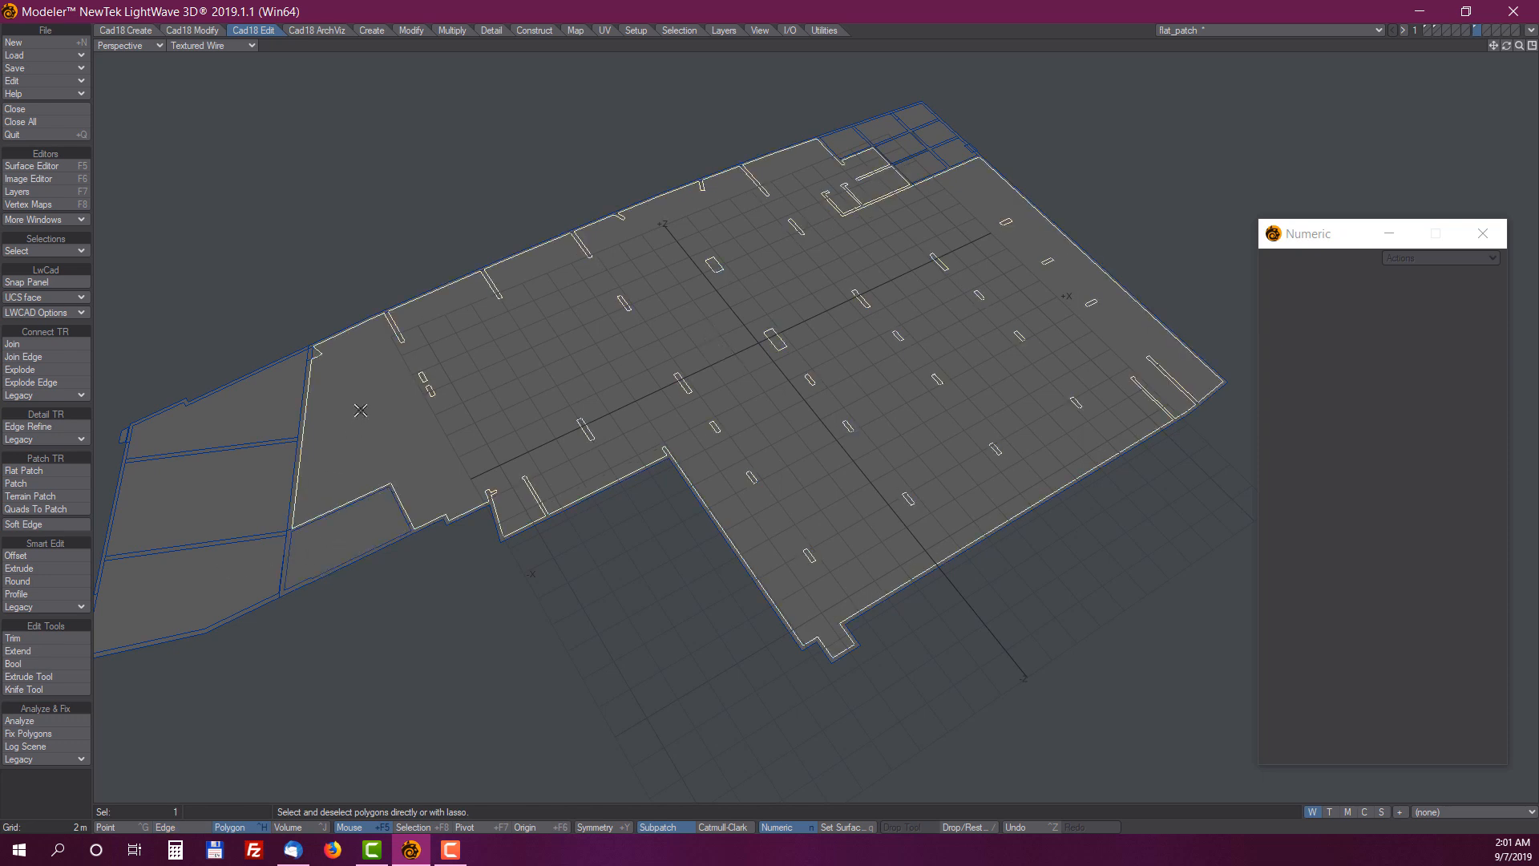
click(361, 411)
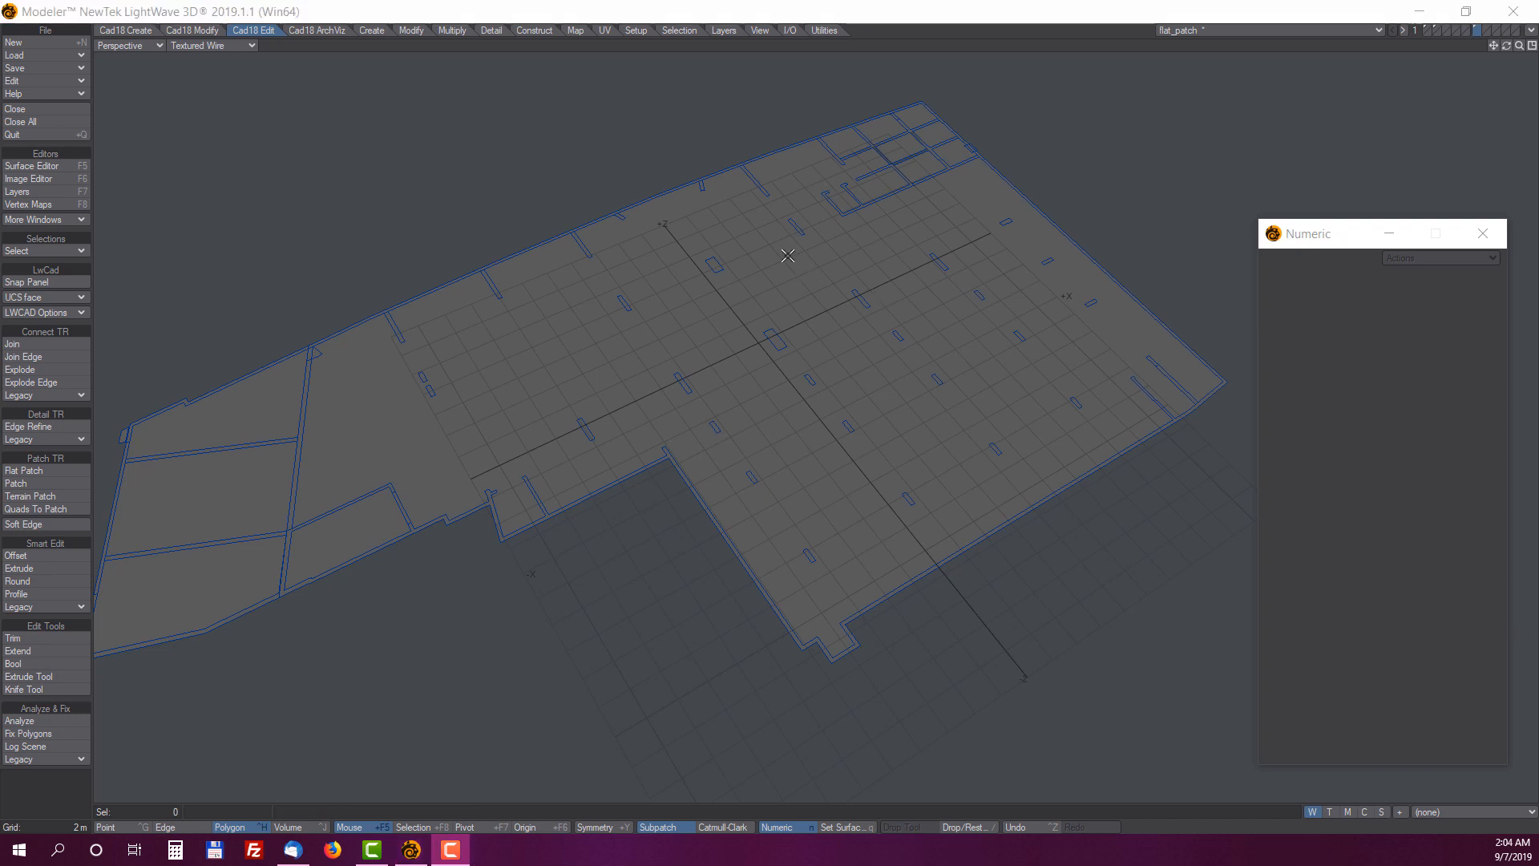
click(782, 258)
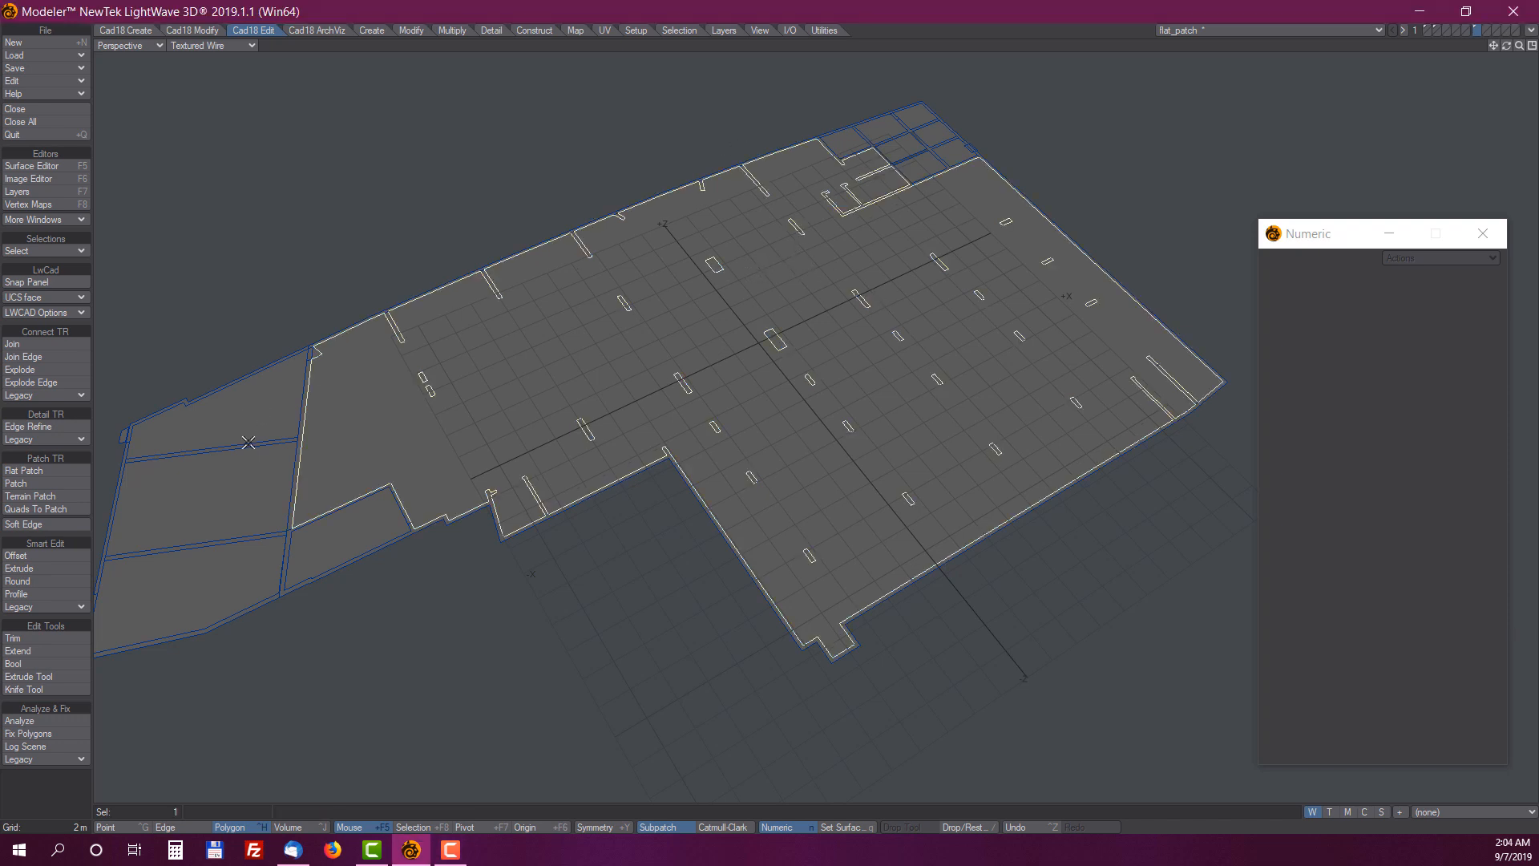
click(238, 409)
click(222, 488)
click(213, 593)
click(361, 531)
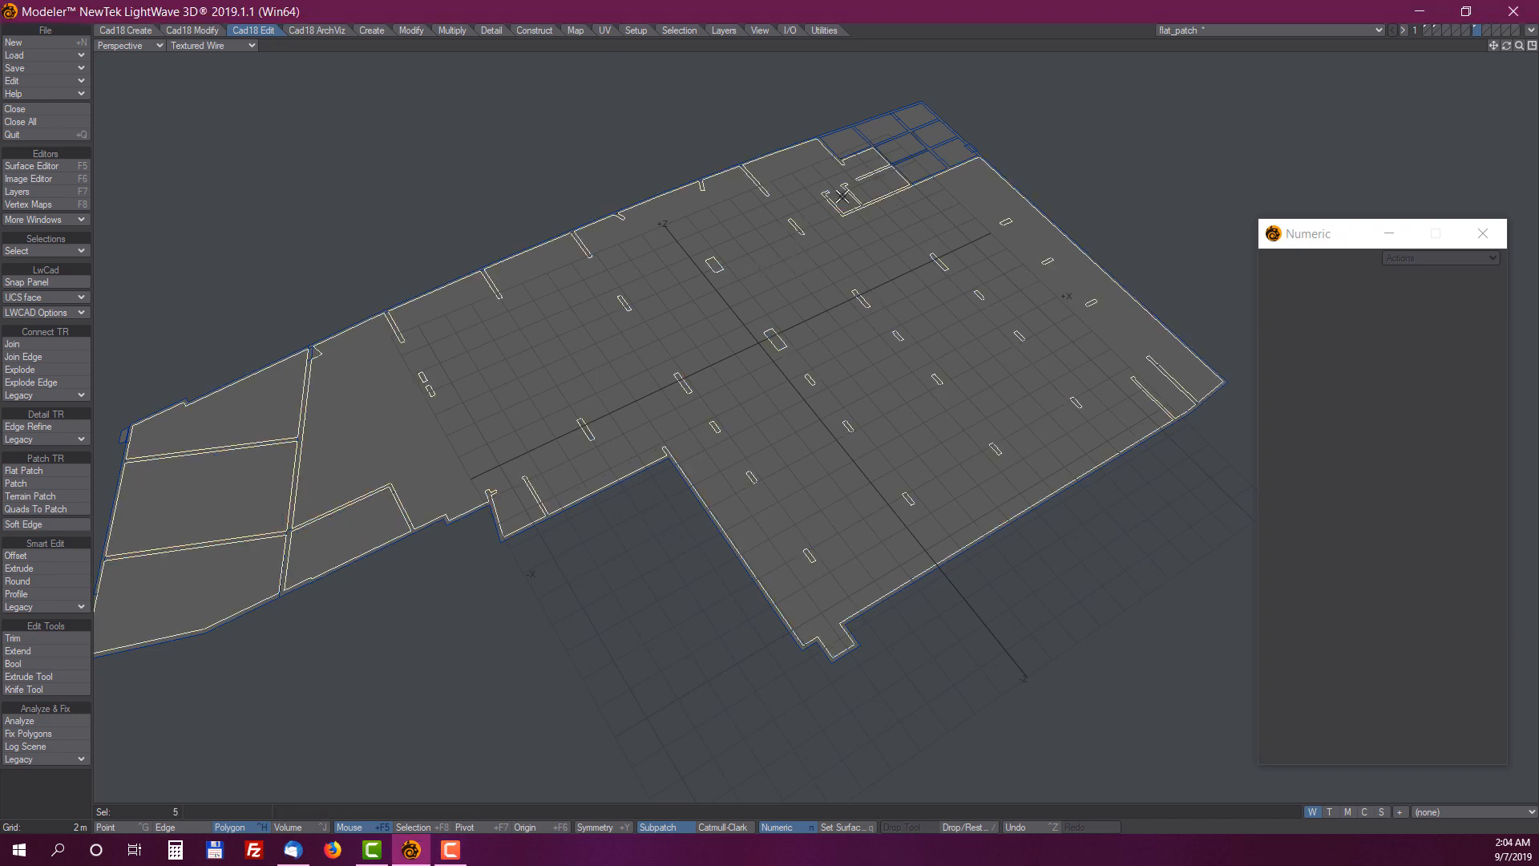
click(920, 171)
click(947, 154)
click(940, 133)
click(905, 148)
click(880, 130)
click(848, 143)
click(916, 117)
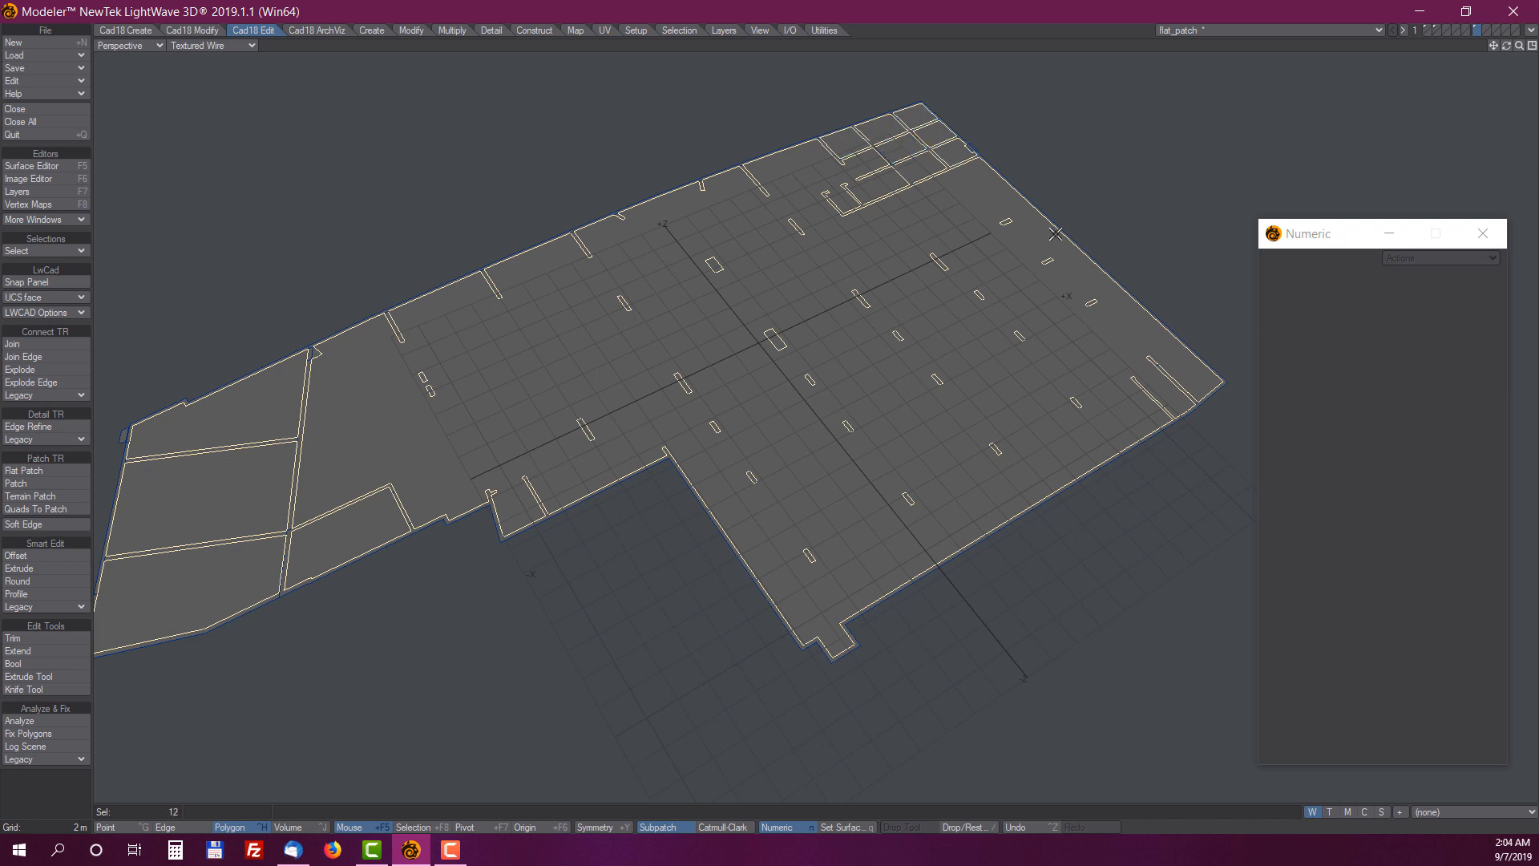
key(ctrl+x)
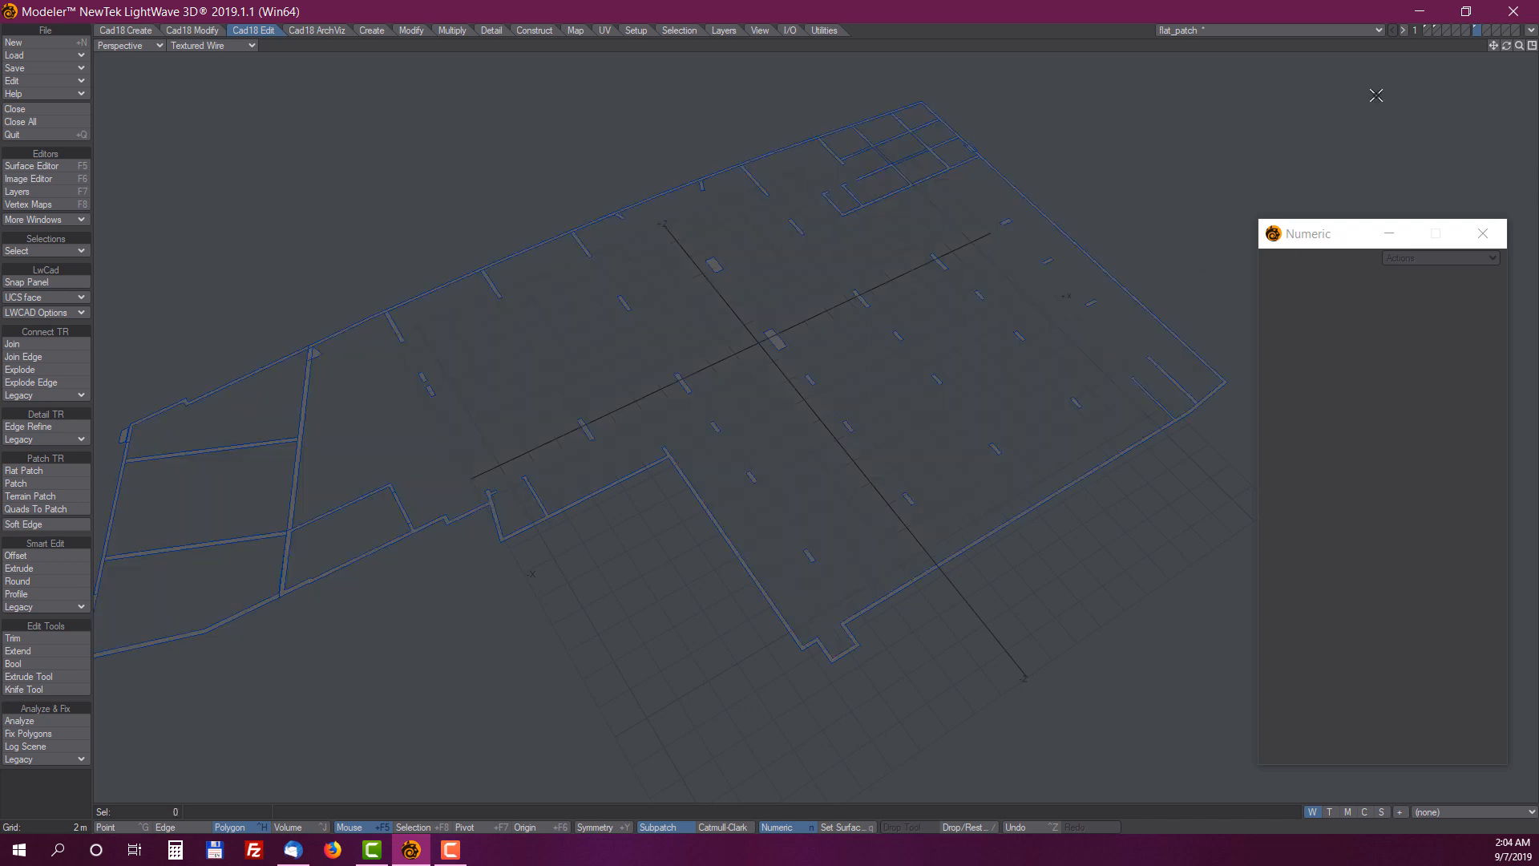
click(1485, 29)
key(ctrl+v)
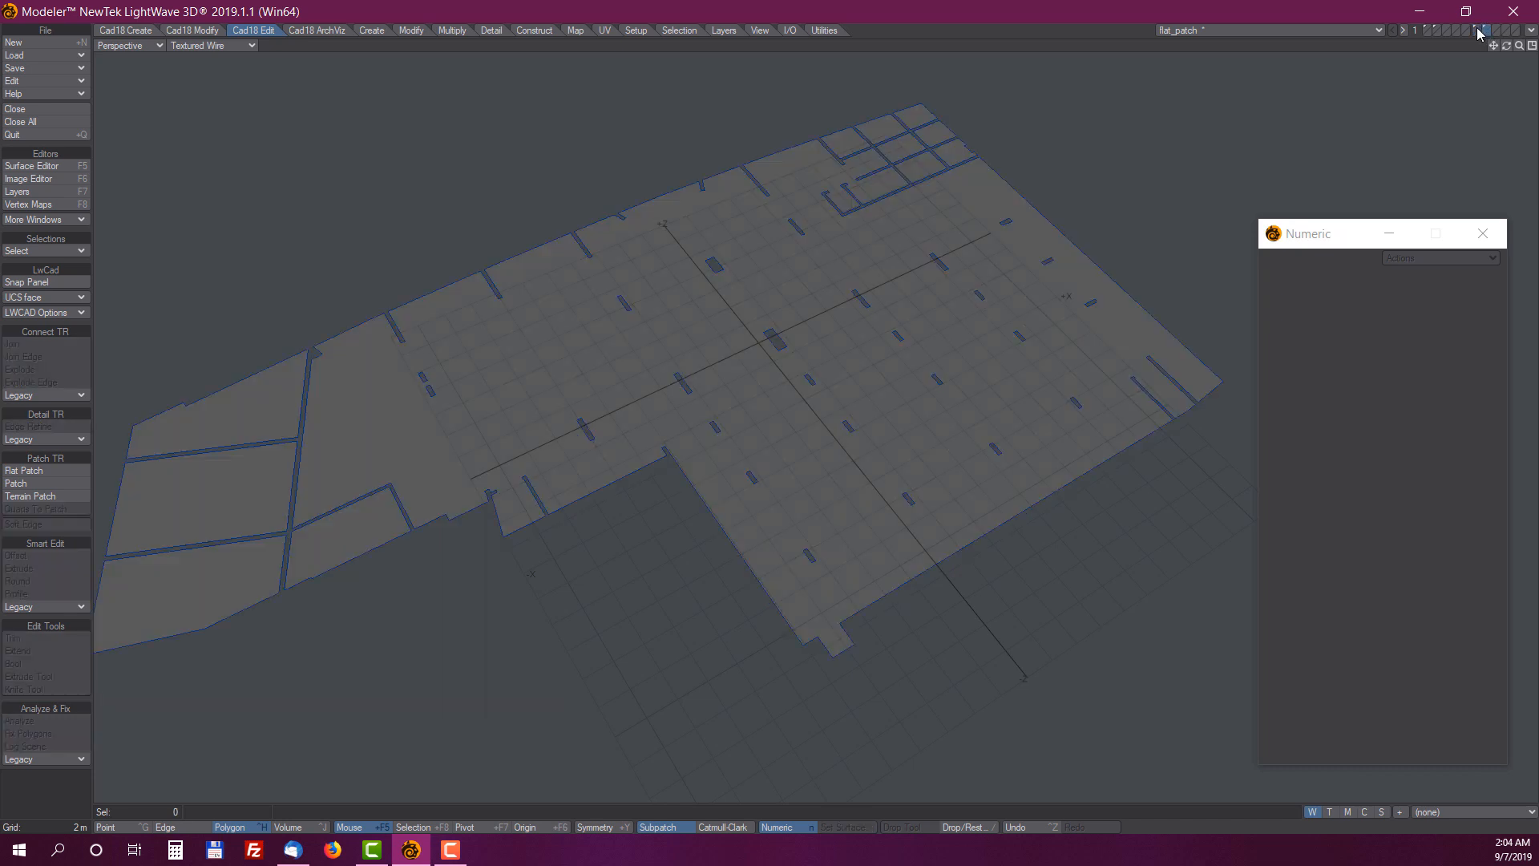
Extrude the wall and column polygons upward about 4.63 m as polygons, and view them together with the floor layer
click(1480, 31)
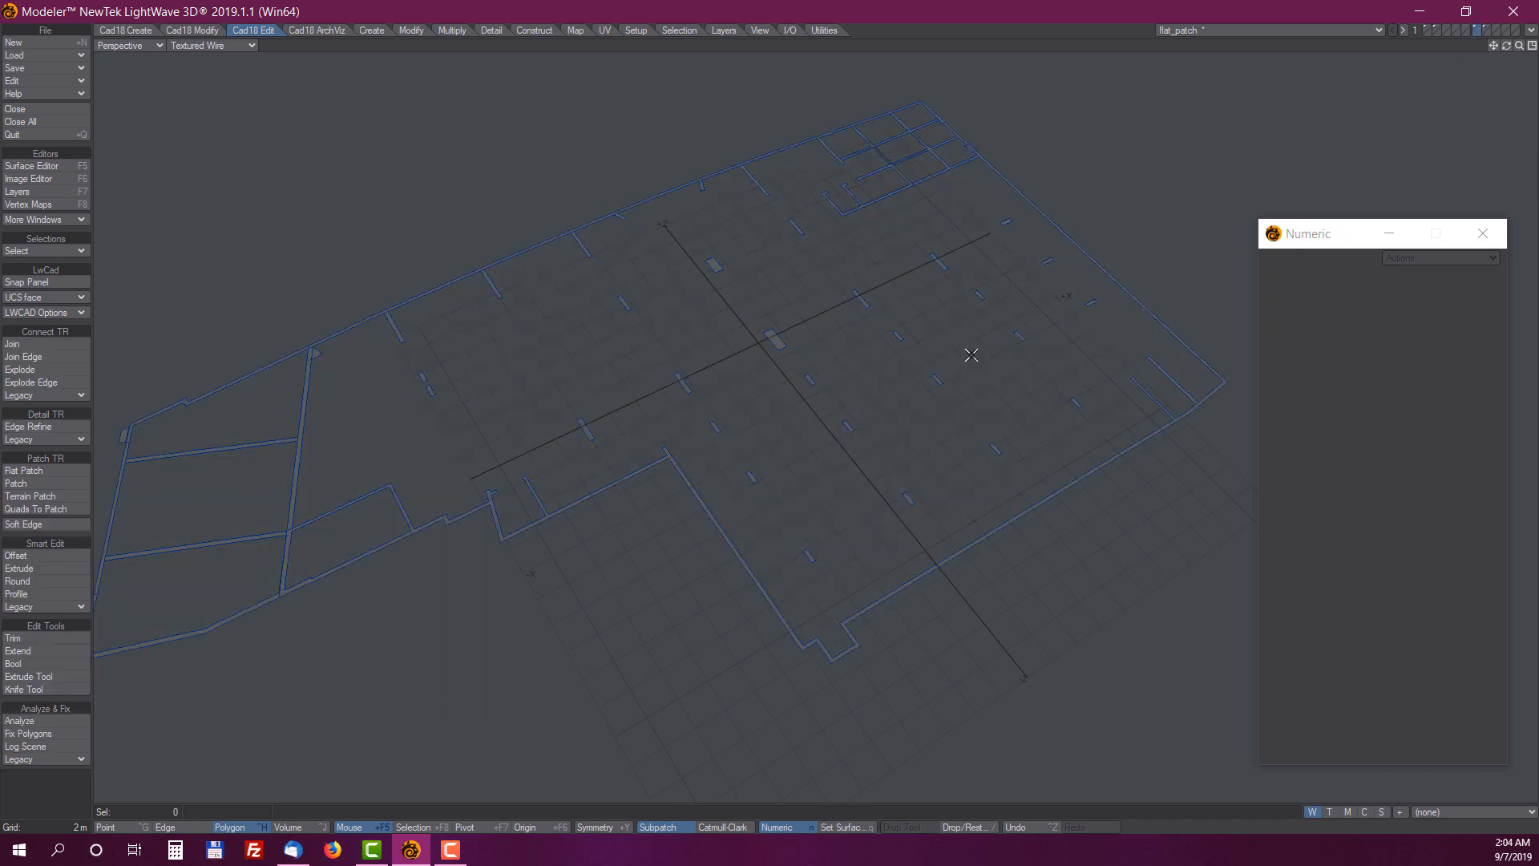
alt+drag(973, 354, 866, 320)
key(KP_0)
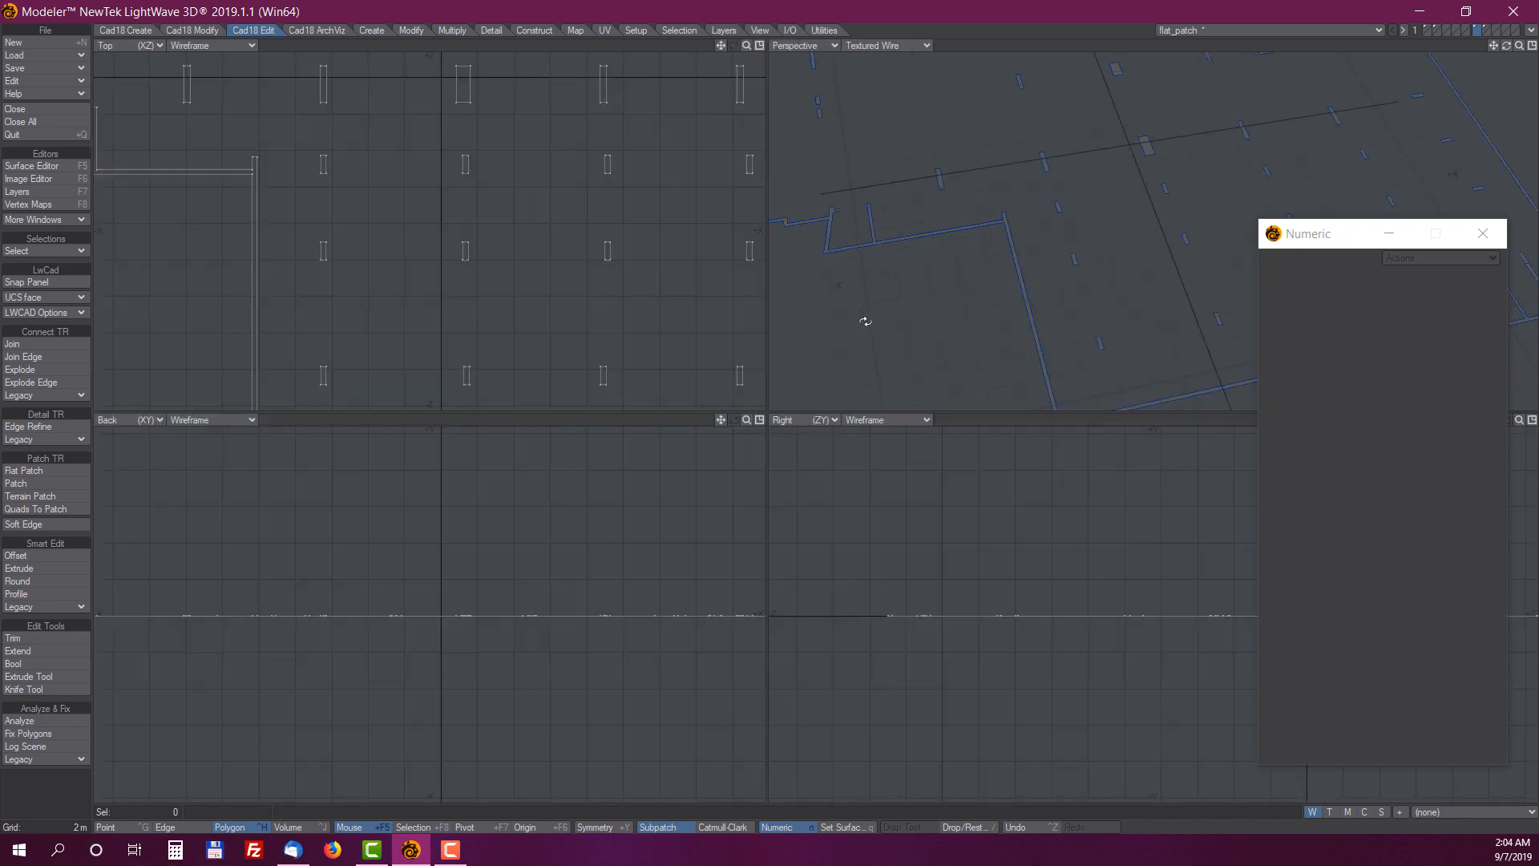
key(a)
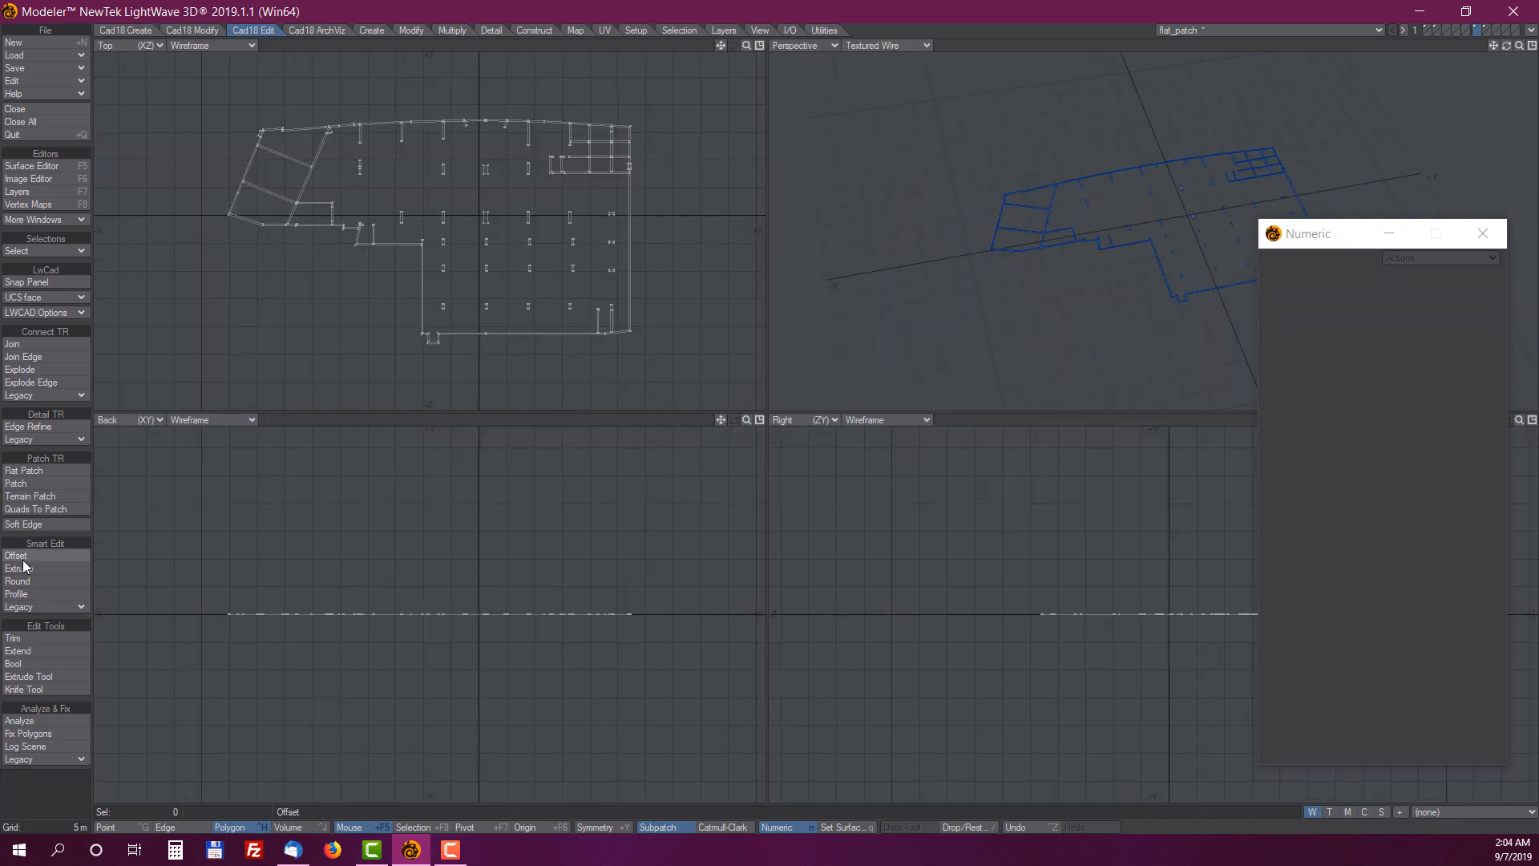
click(29, 676)
drag(392, 616, 392, 593)
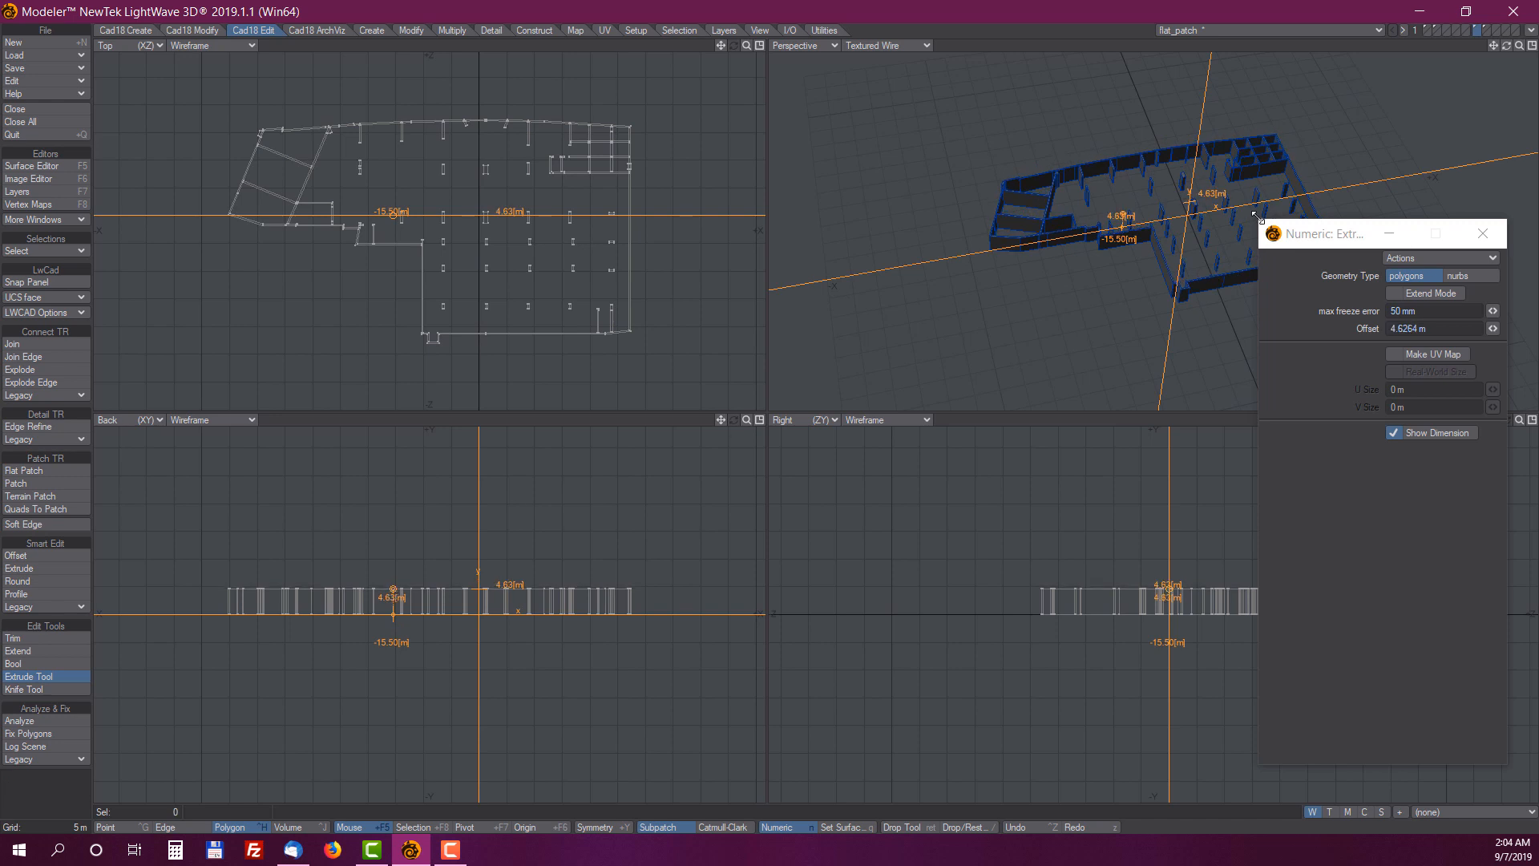
key(space)
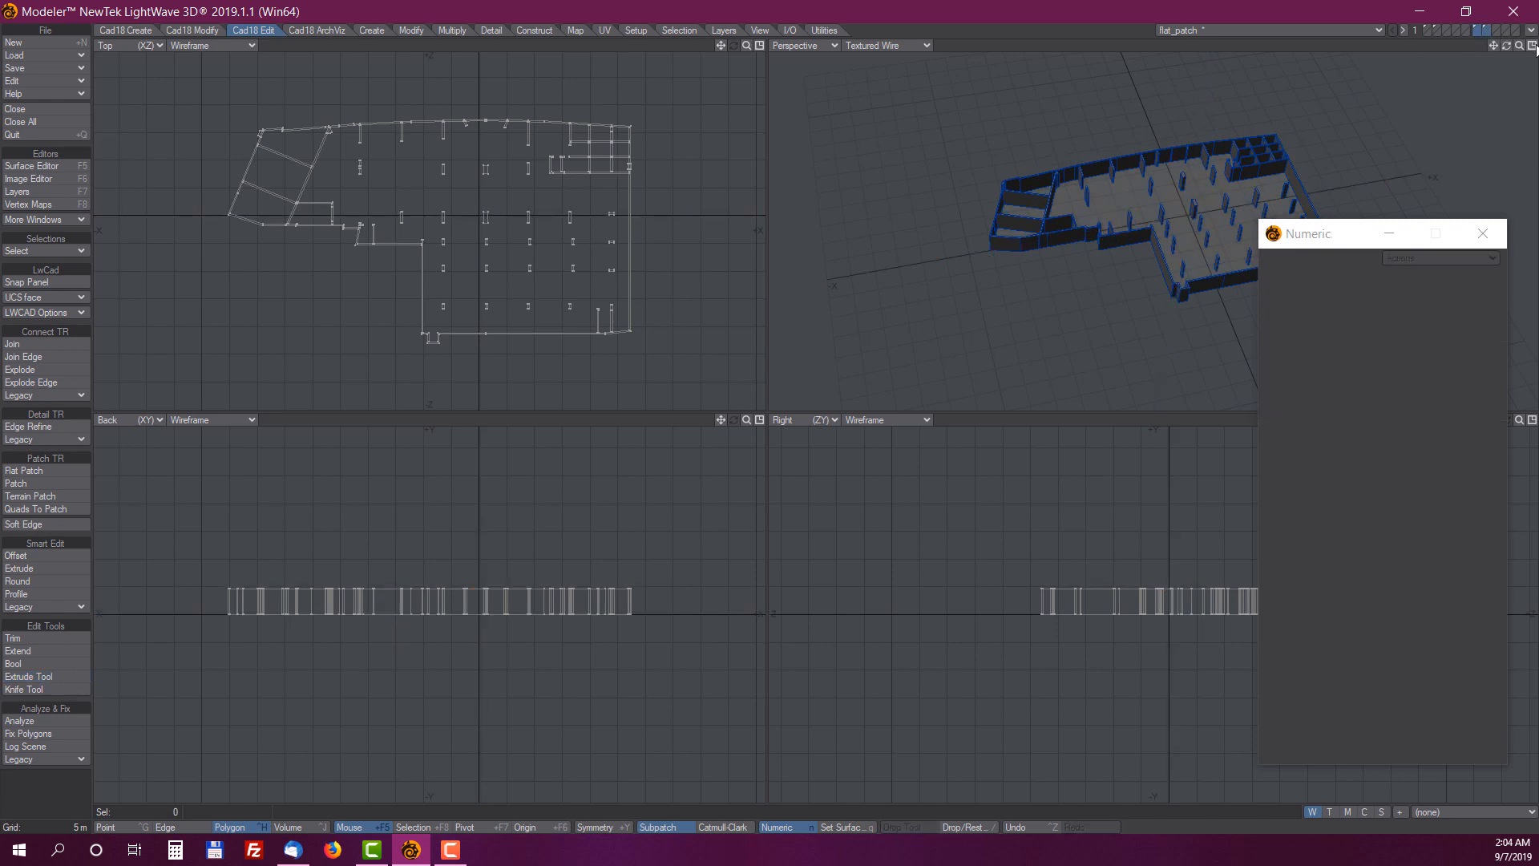
click(1532, 46)
scroll(1074, 401, up, 4)
alt+drag(955, 570, 776, 594)
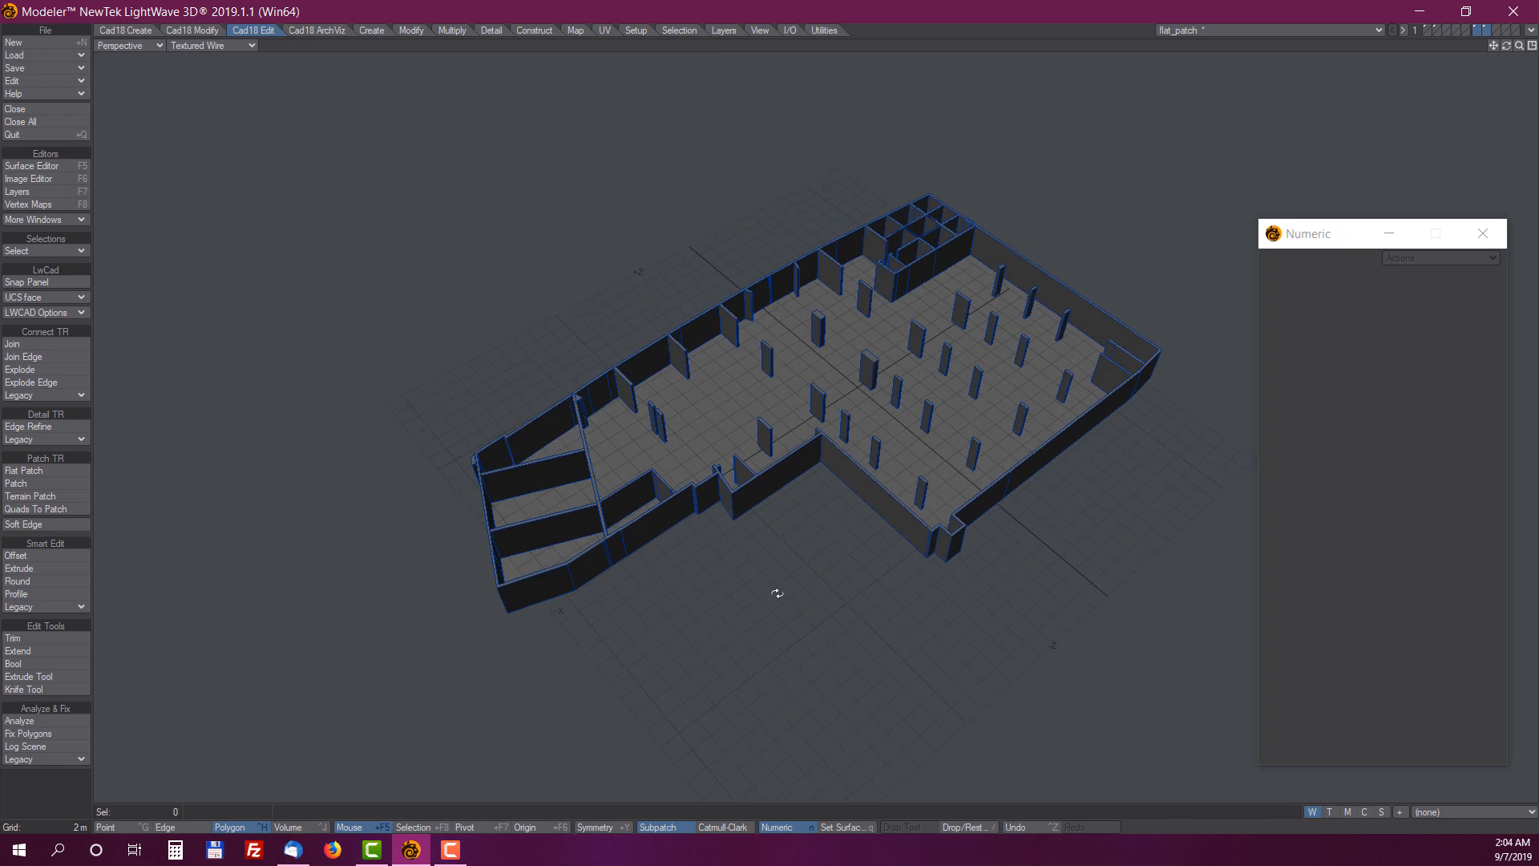
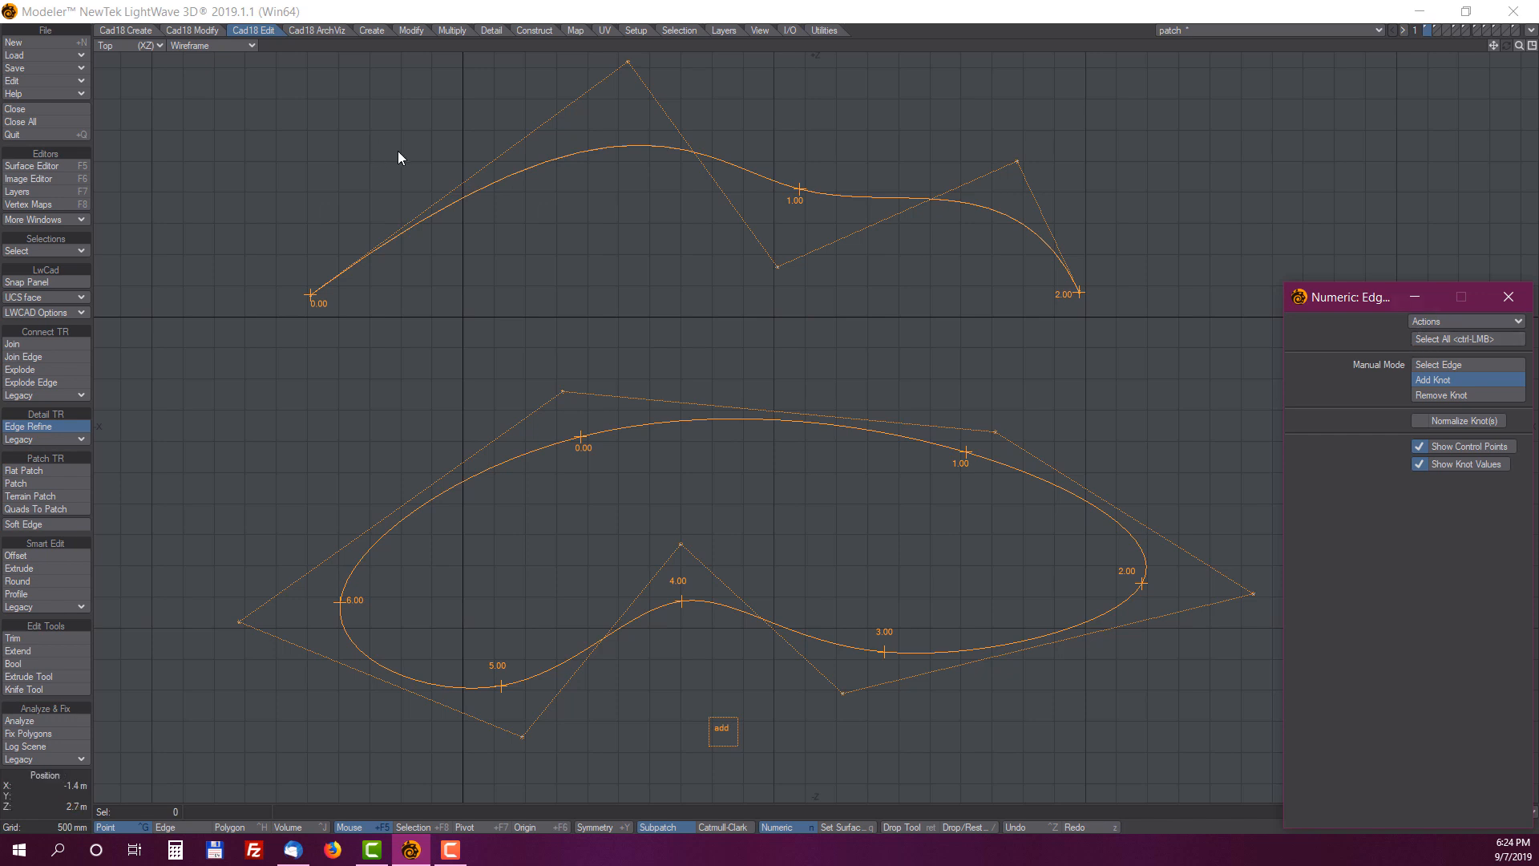
Add six knots along the upper open curve with Edge Refine, three of them on its rising and falling first hump
click(447, 208)
click(571, 155)
click(670, 148)
click(733, 166)
click(873, 195)
click(954, 202)
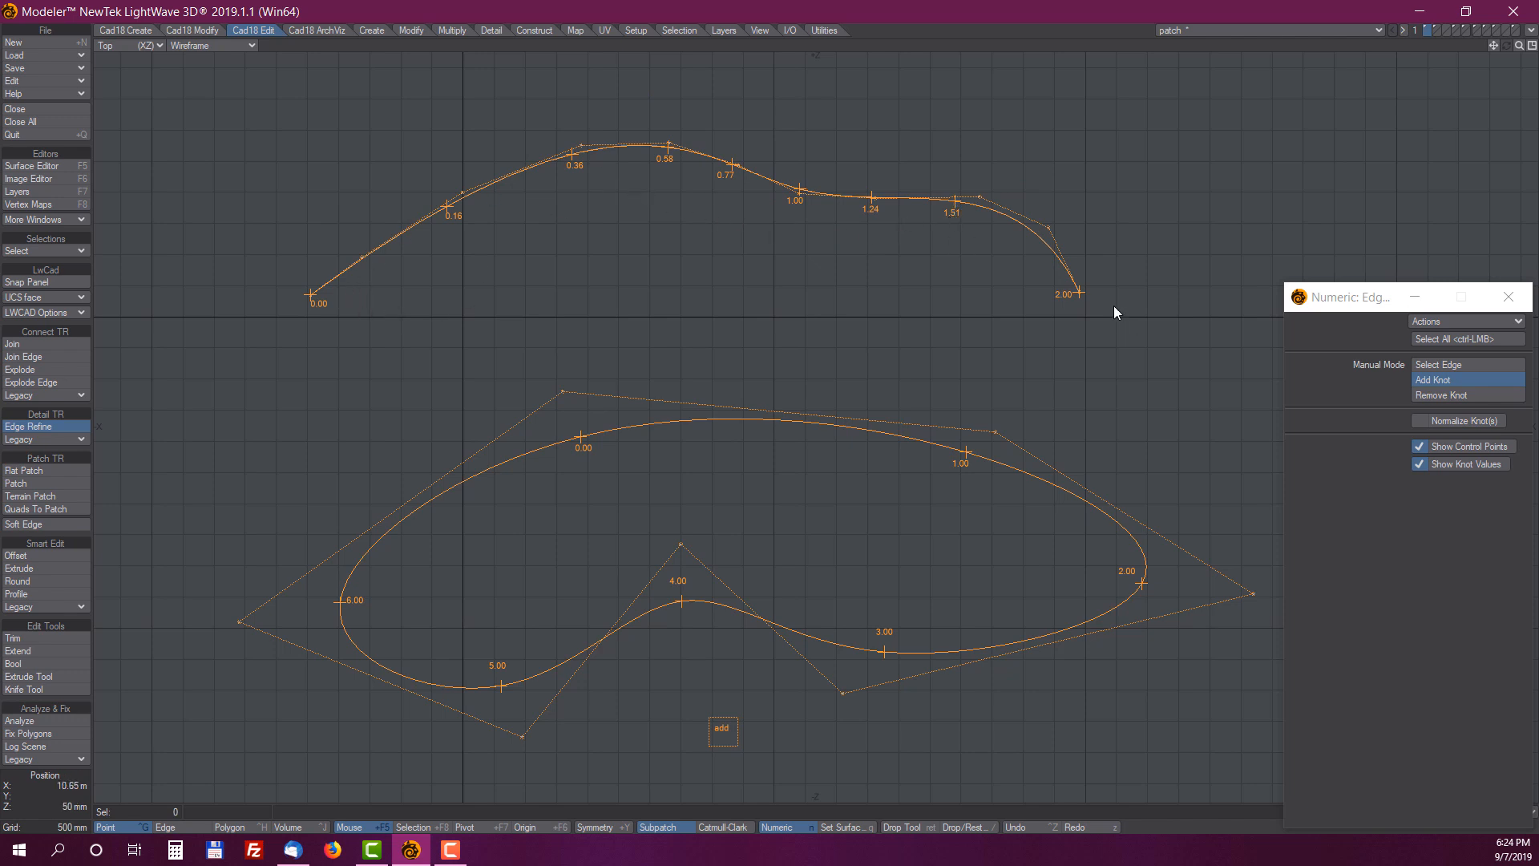
Add a knot near the descending end of the upper open curve, and remove five knots from its middle and end sections with Edge Refine
click(1022, 222)
click(1438, 396)
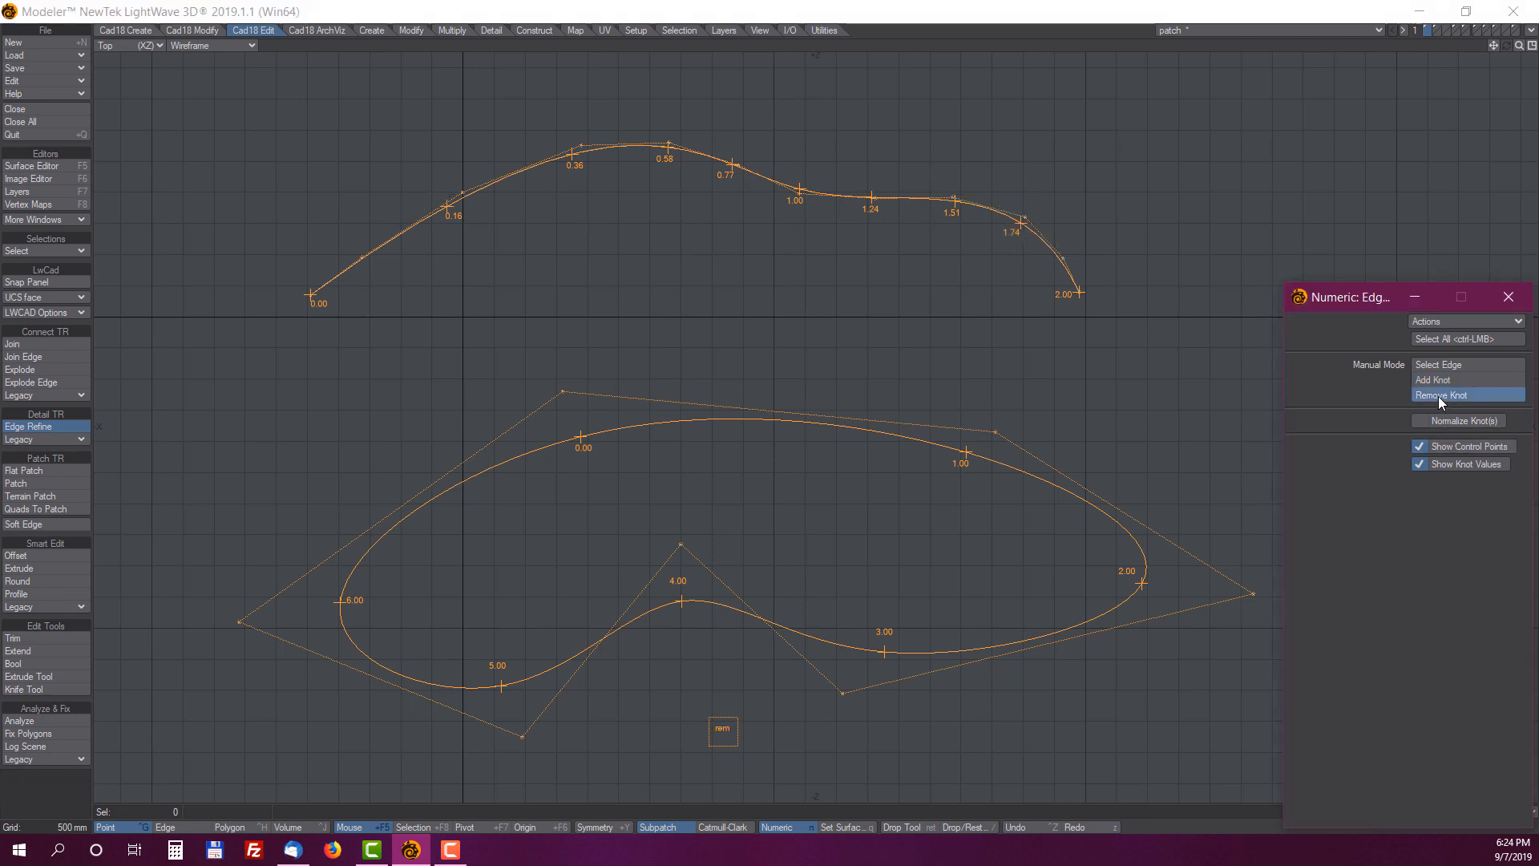
click(1023, 222)
click(954, 201)
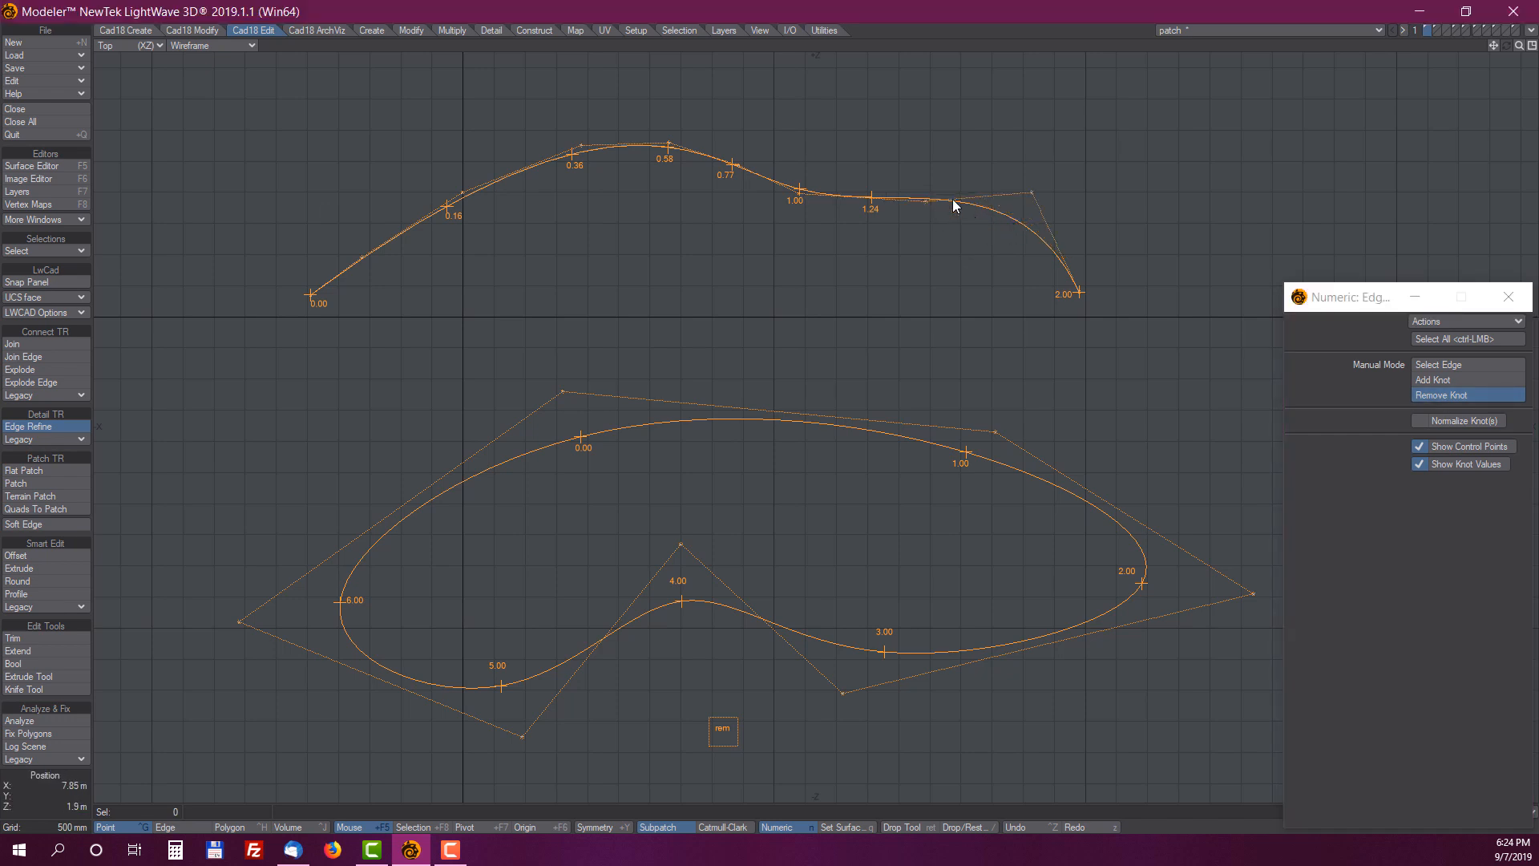
click(726, 163)
click(669, 148)
click(801, 191)
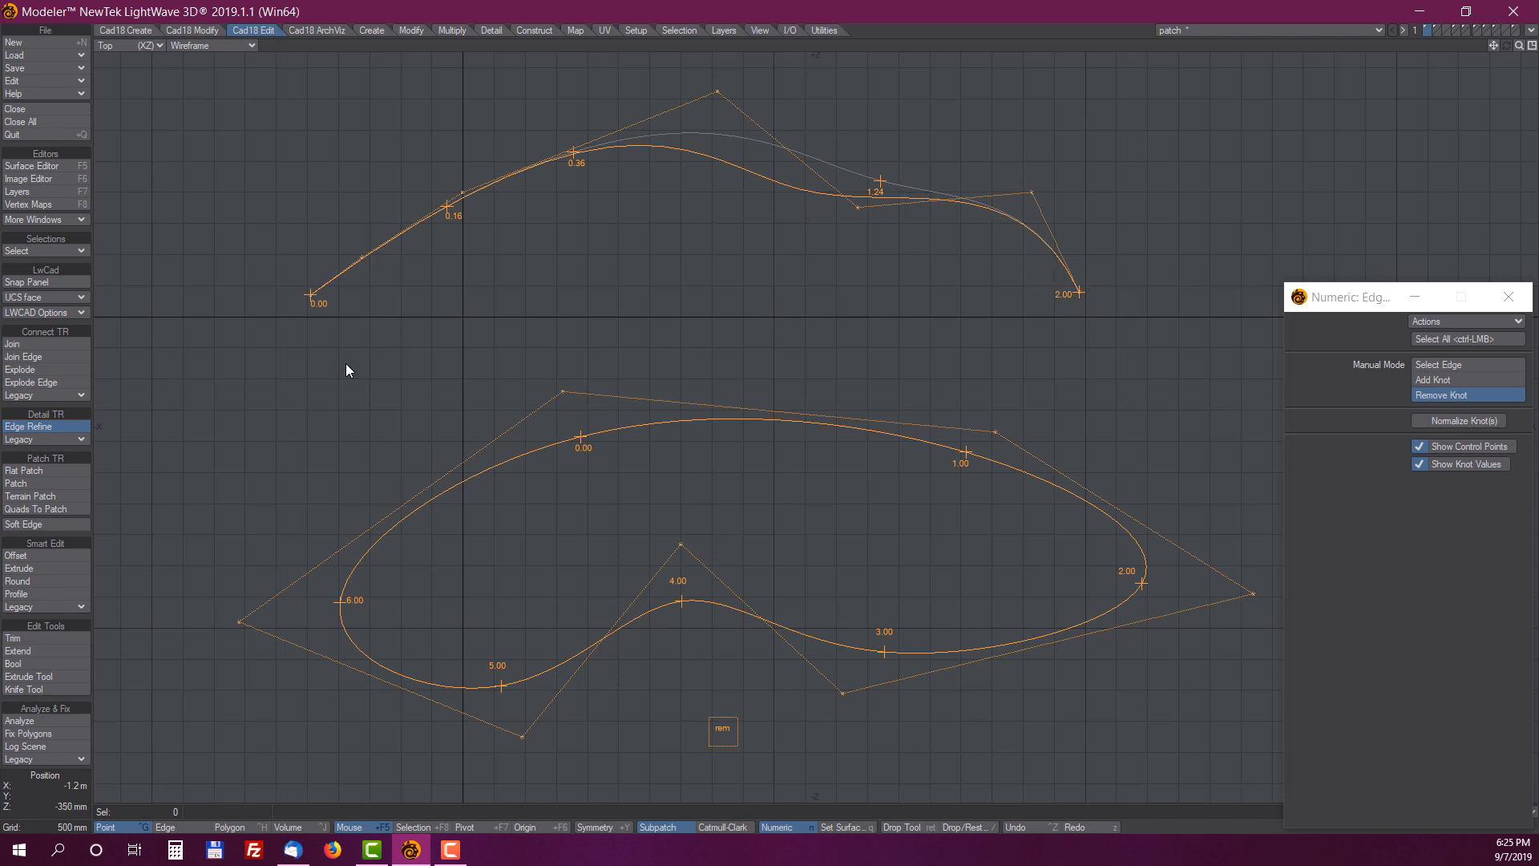
Add one knot just past the upper curve's first hump, and six knots around the lower closed curve
click(1446, 382)
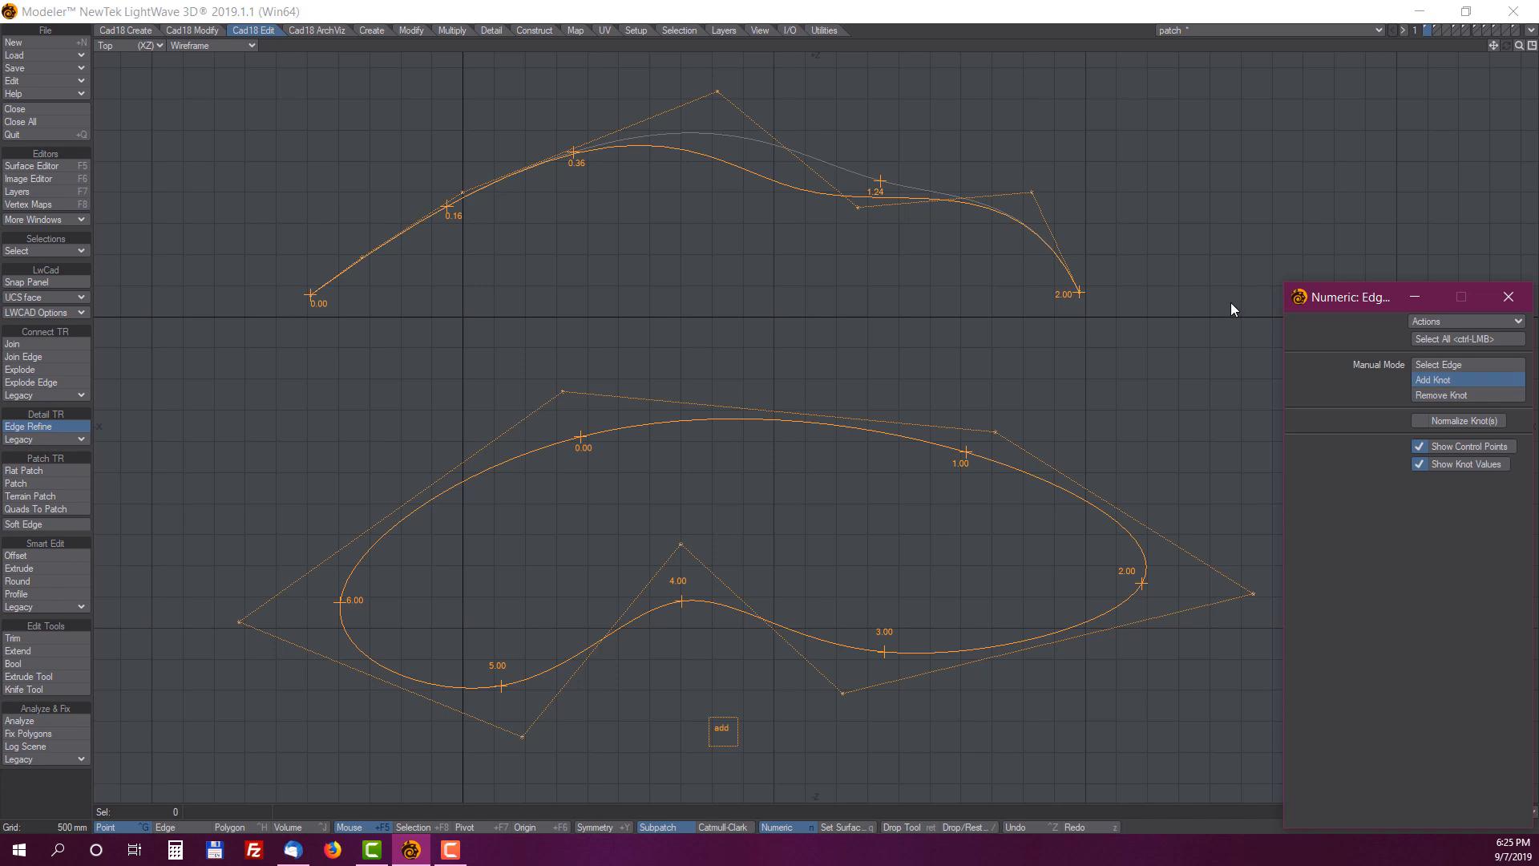
click(704, 152)
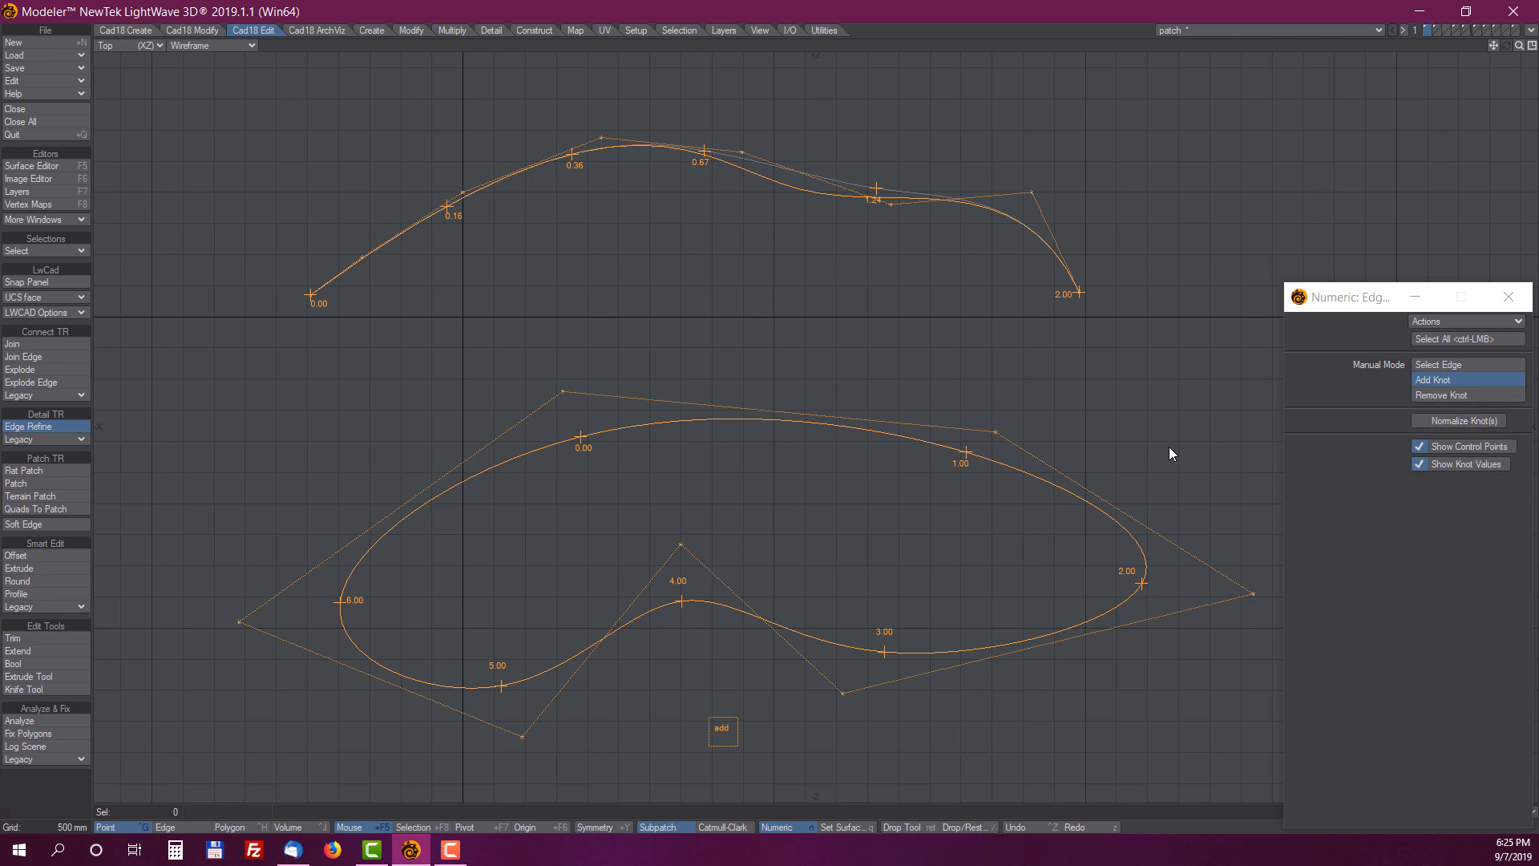
click(724, 420)
click(842, 425)
click(1078, 624)
click(968, 650)
click(801, 633)
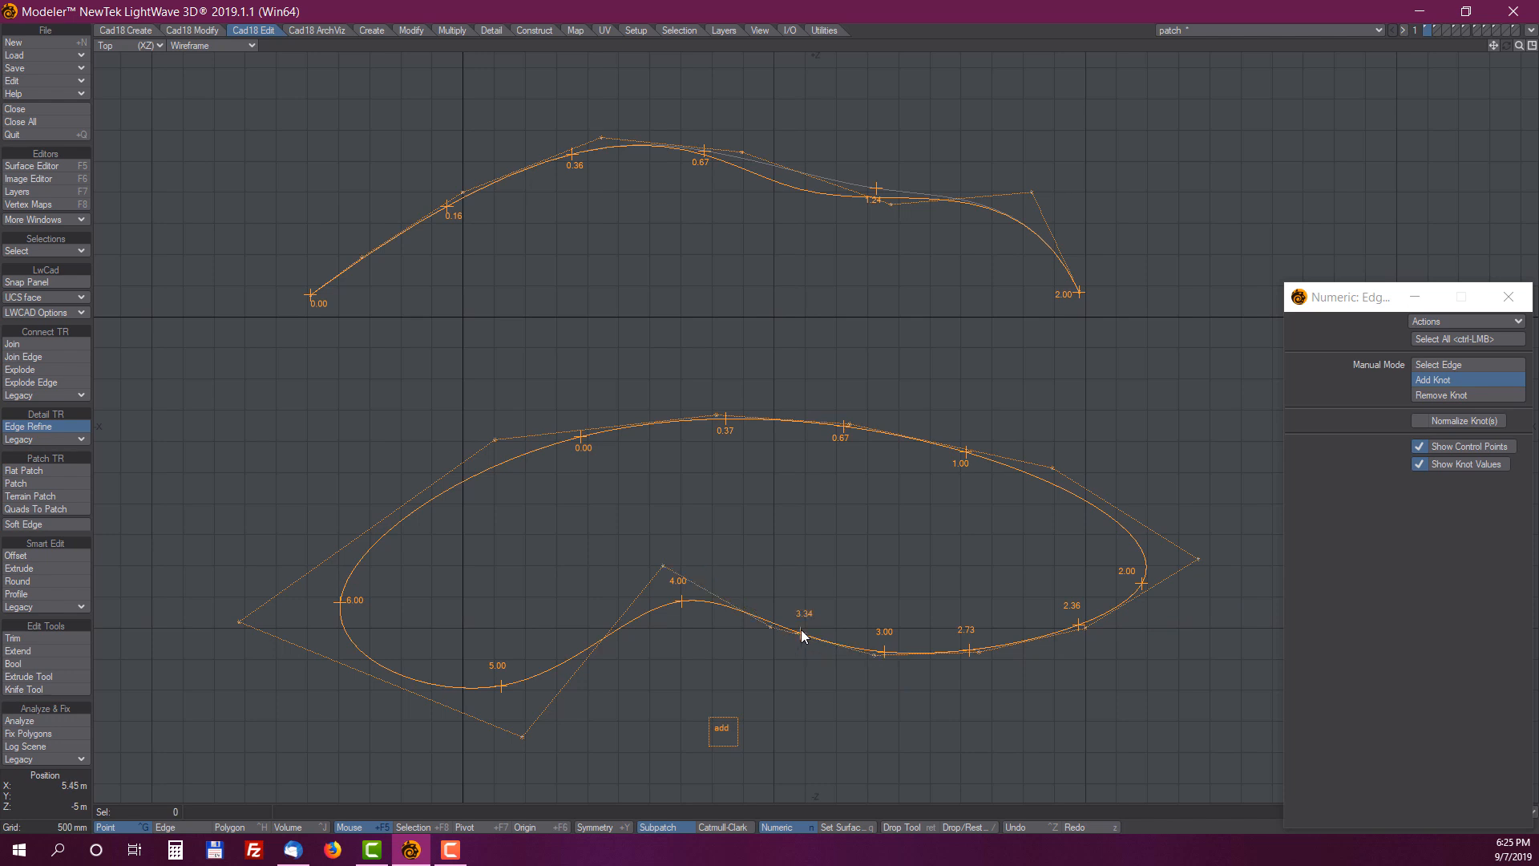
click(572, 656)
Show the curved surface on layer 2 in an enlarged perspective view, and select its lower edge for Edge Refine
key(2)
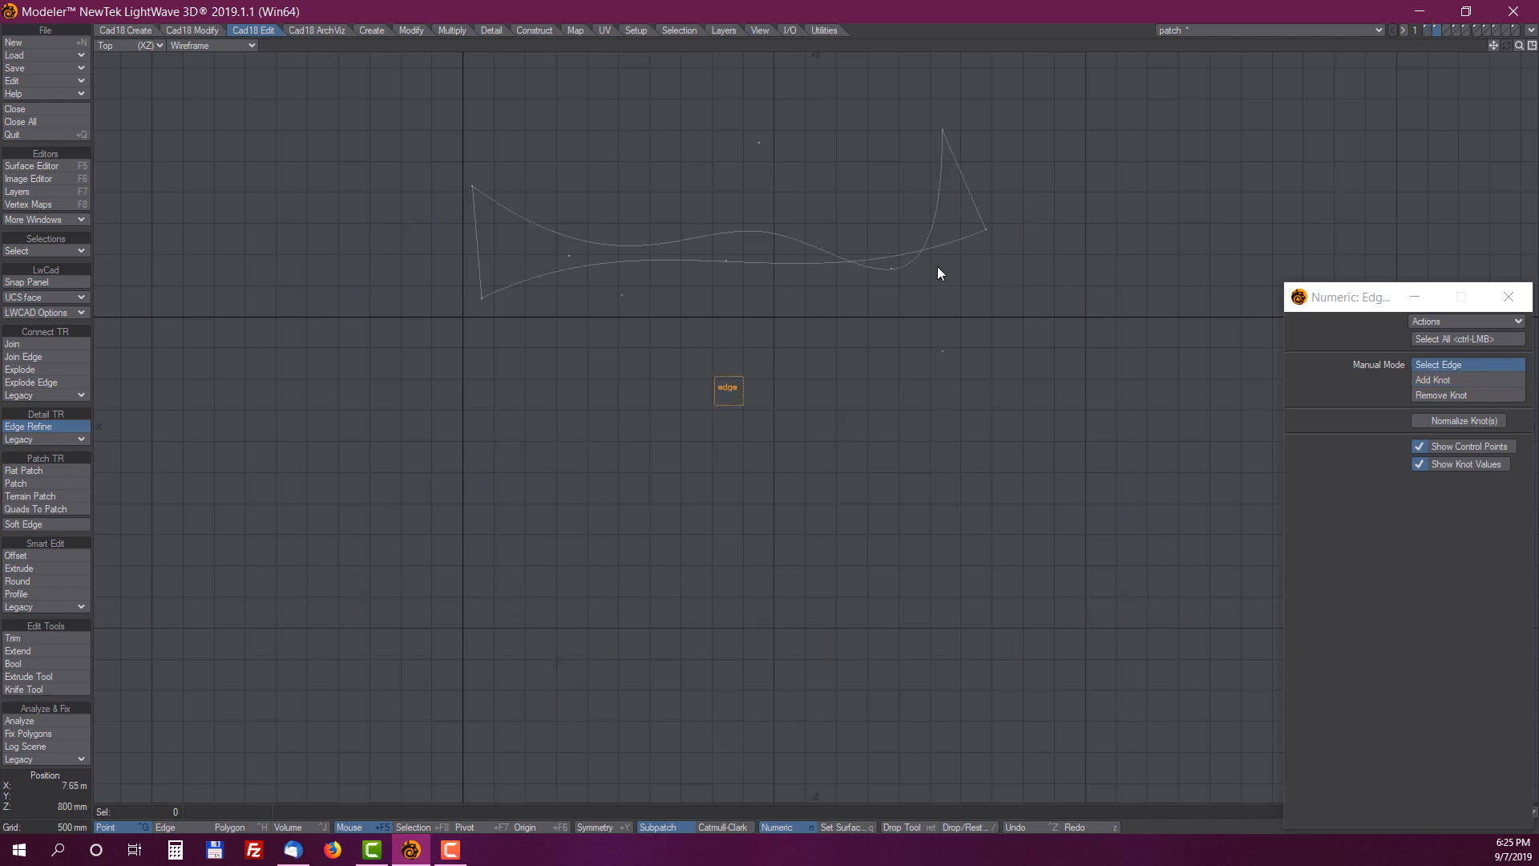
key(KP_0)
click(1532, 46)
key(a)
alt+drag(811, 331, 1031, 474)
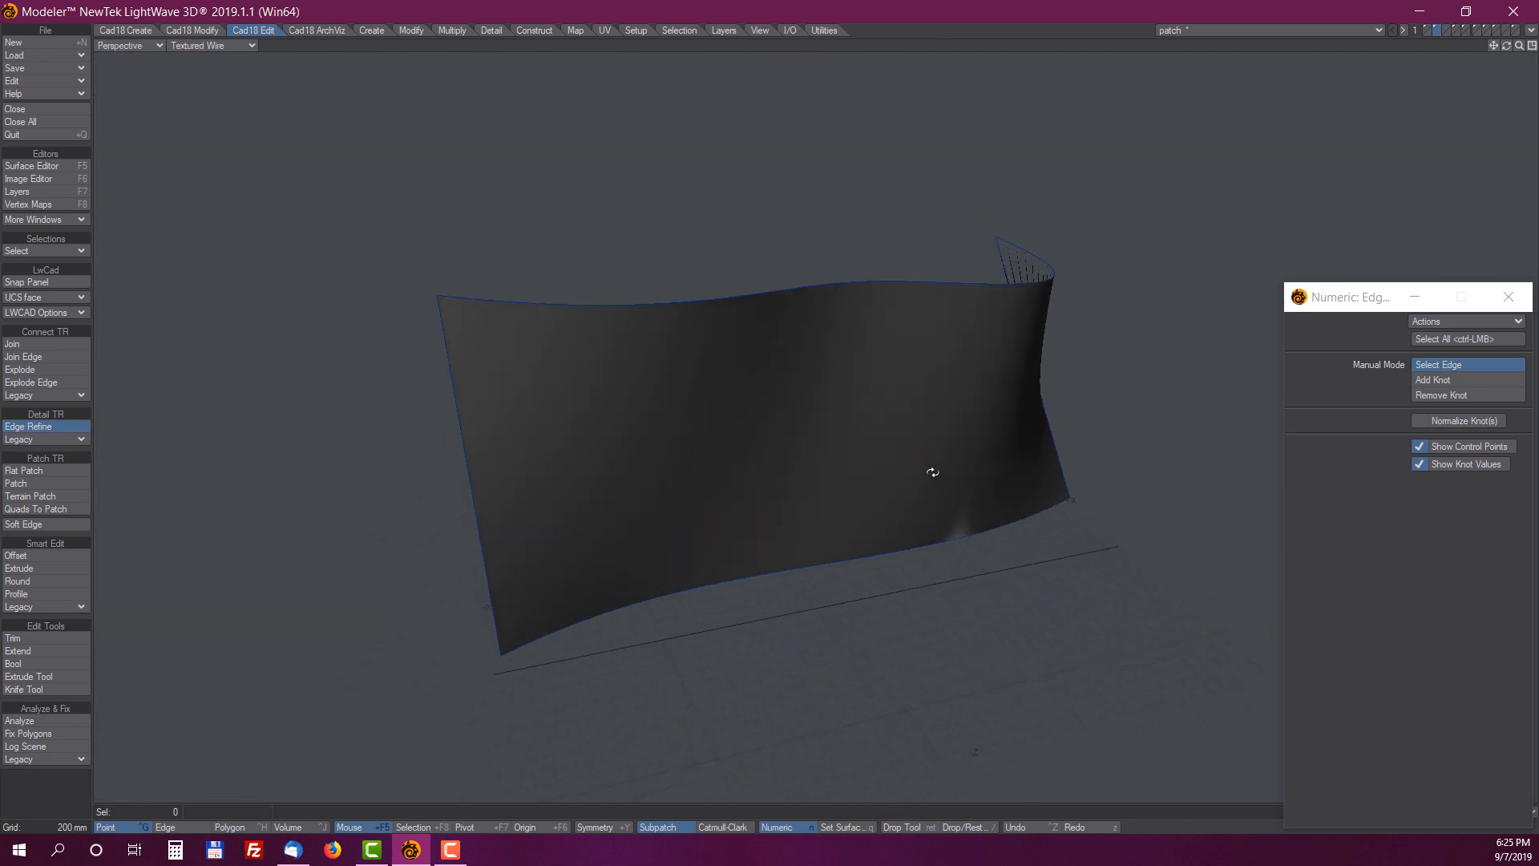
click(718, 590)
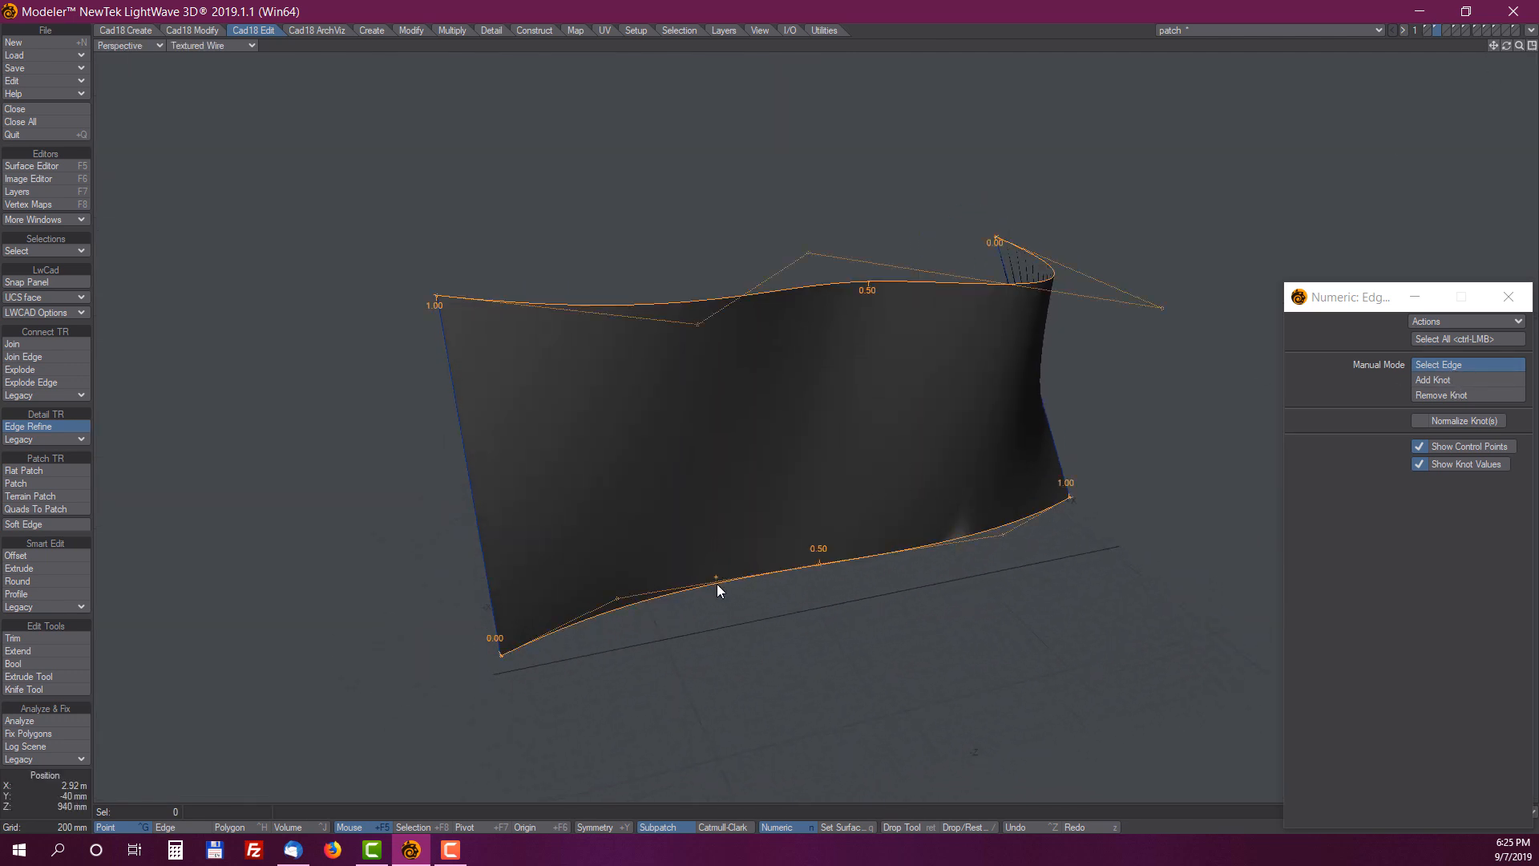
Add four knots along the surface's lower edge, two on each side of its middle knot
alt+drag(717, 590, 935, 465)
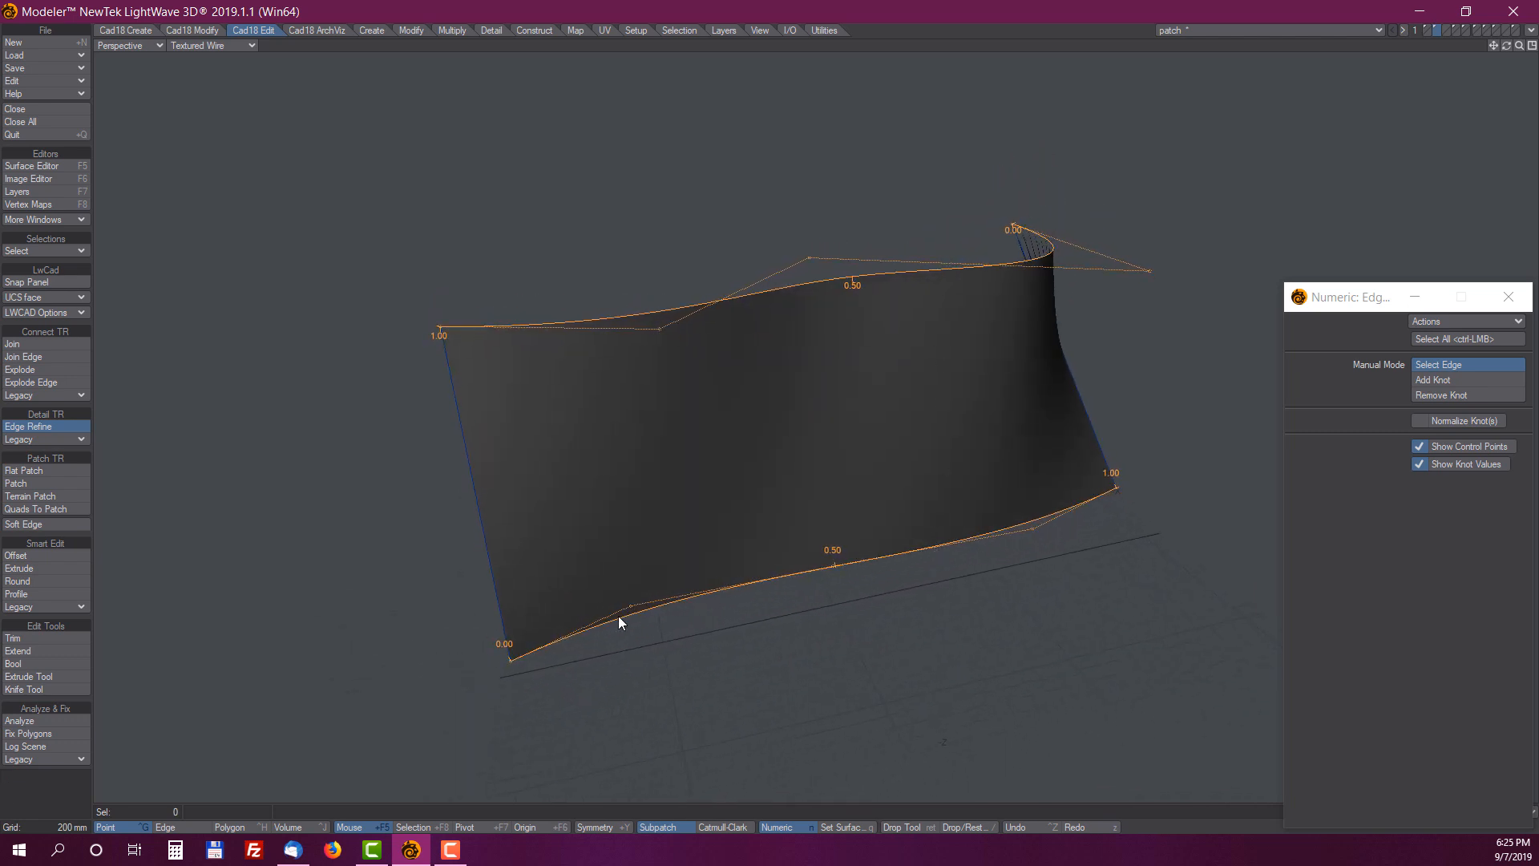
alt+drag(1130, 498, 887, 422)
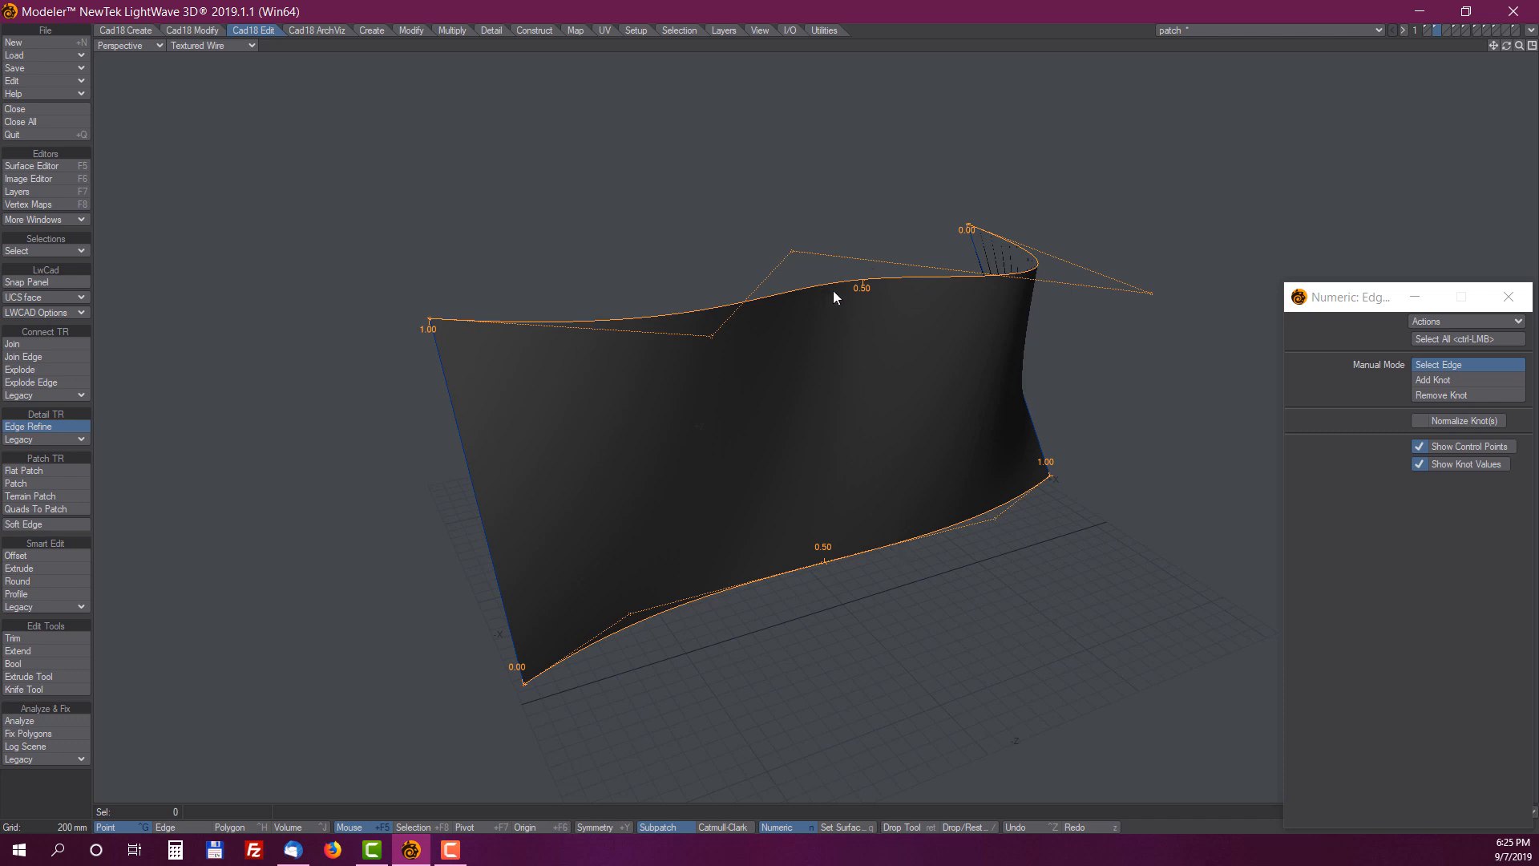
alt+drag(820, 271, 888, 343)
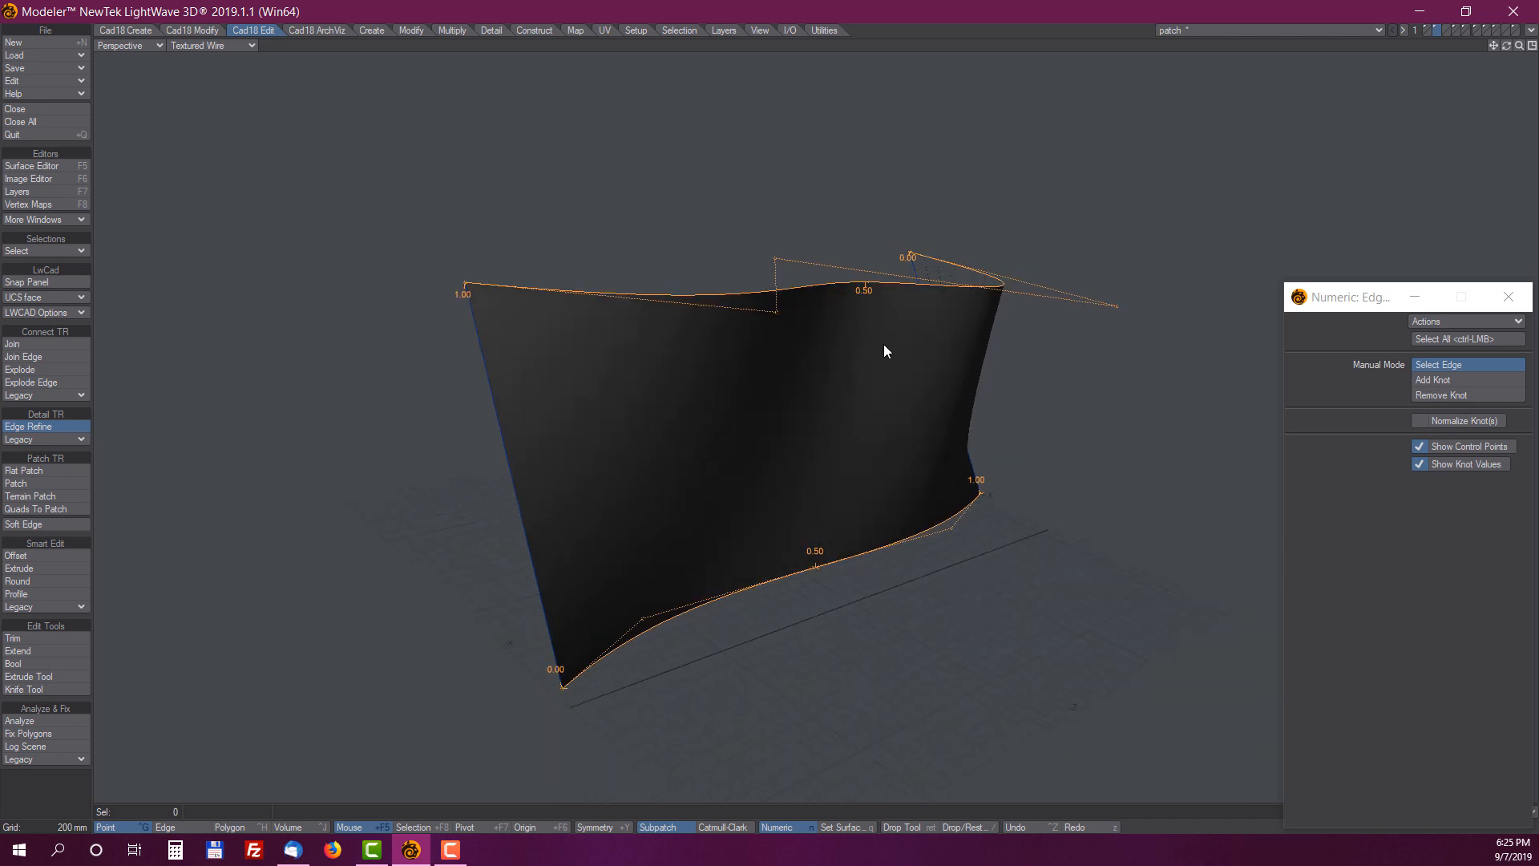
alt+drag(967, 502, 1075, 476)
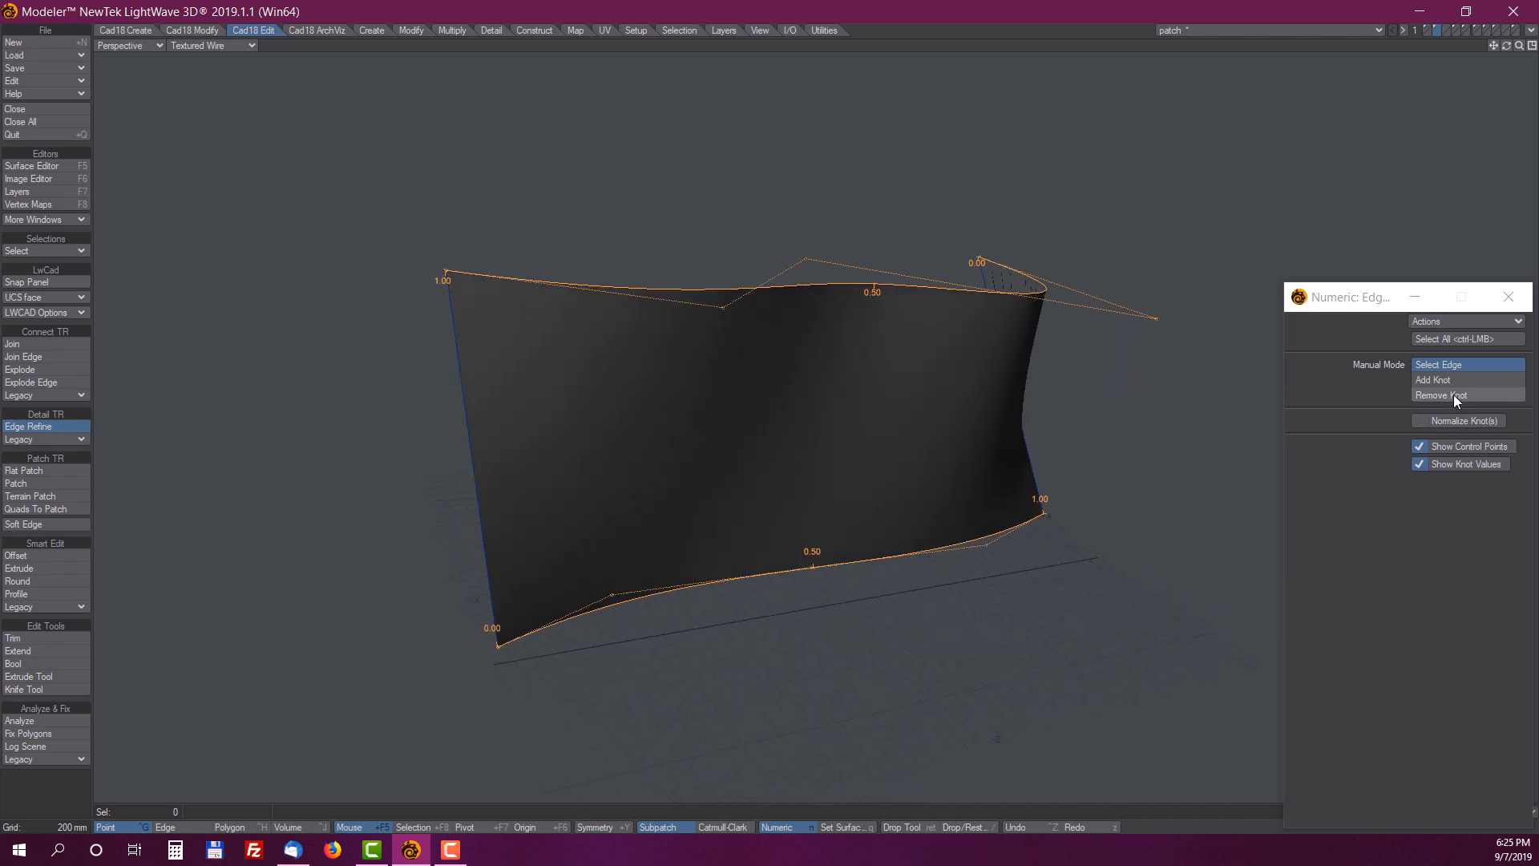
click(1447, 381)
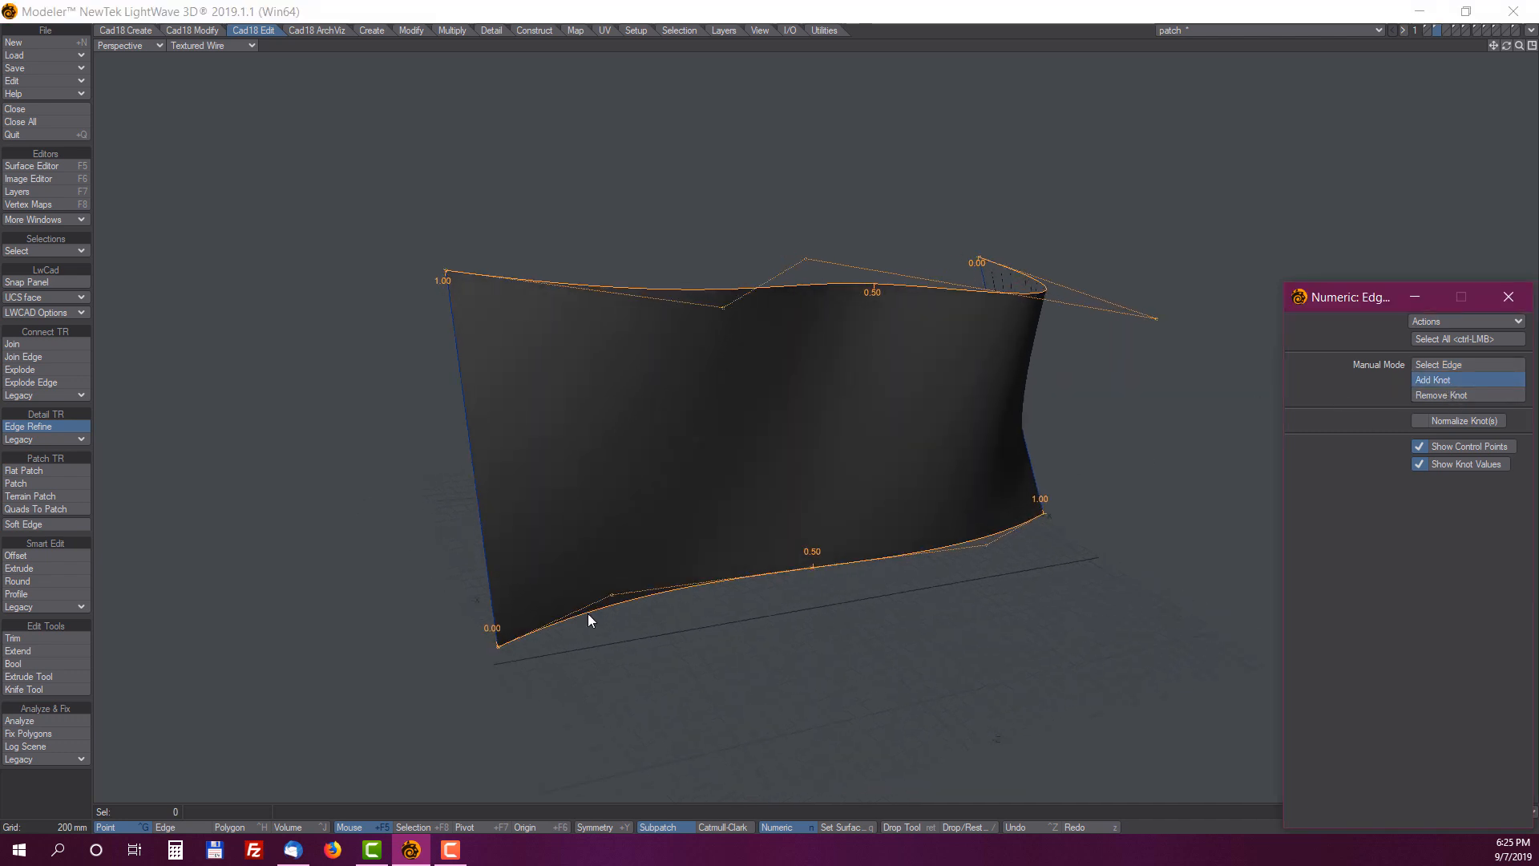
click(589, 613)
click(716, 593)
click(891, 556)
click(1004, 537)
right_click(1023, 615)
click(893, 571)
Remove the 0.13, 0.64 and 0.89 knots from the surface's lower edge
click(1441, 394)
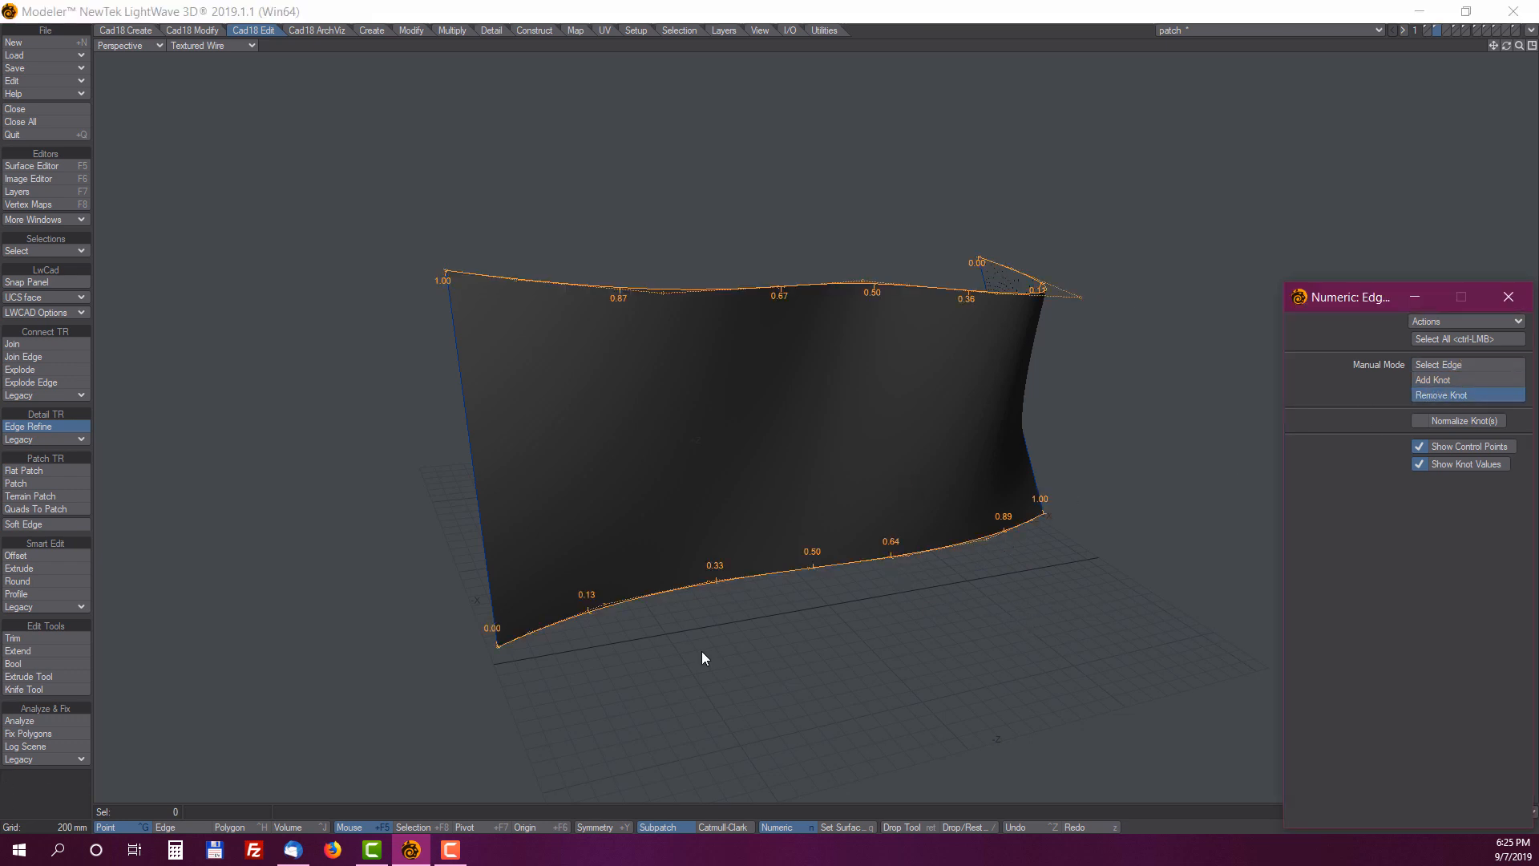
click(589, 610)
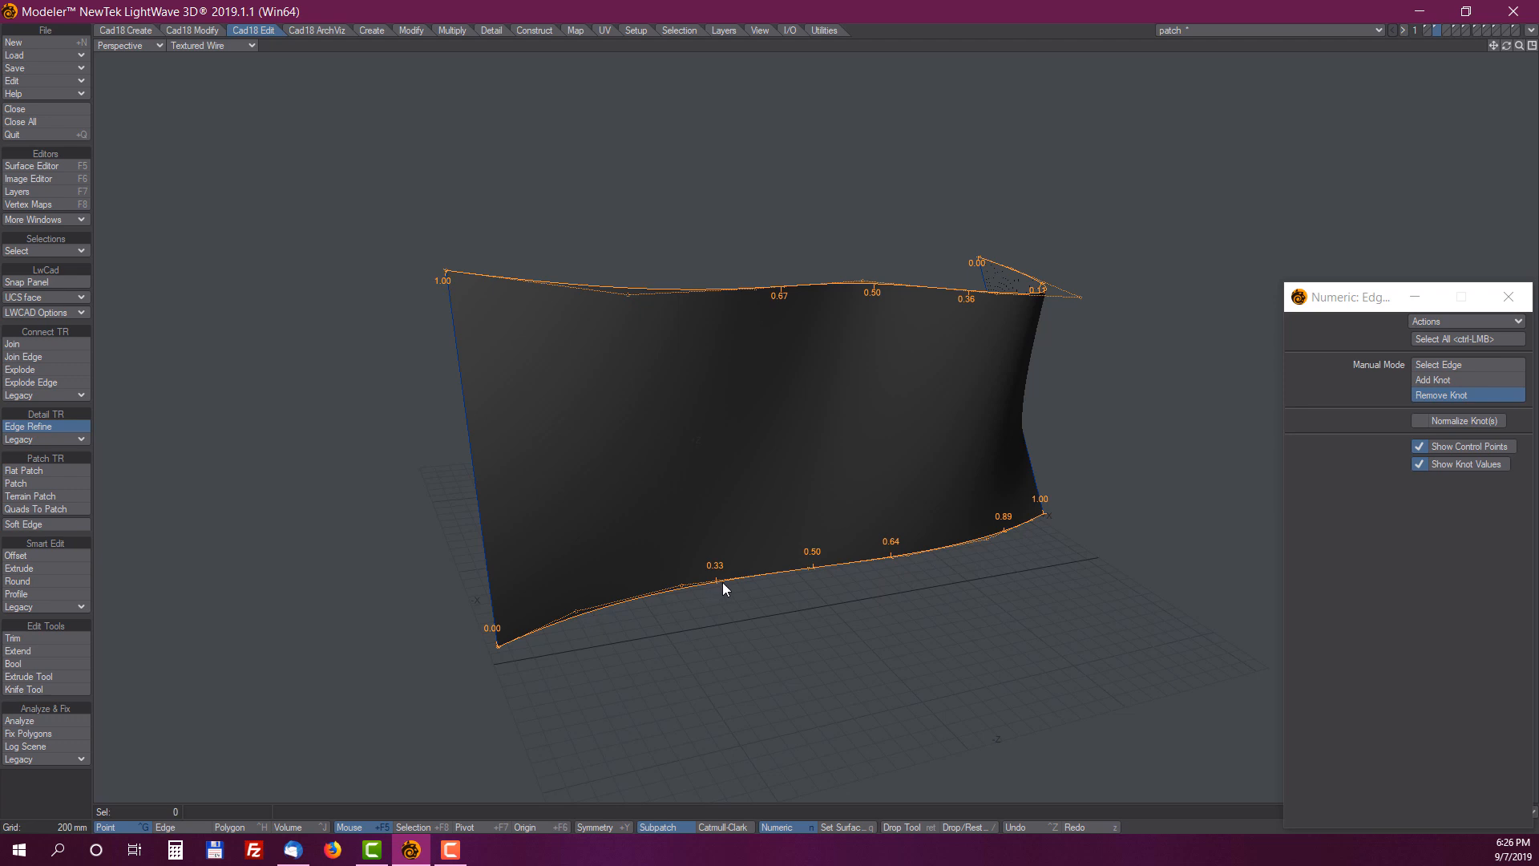
click(892, 555)
alt+drag(1055, 509, 766, 513)
click(1050, 615)
alt+drag(1051, 613, 924, 361)
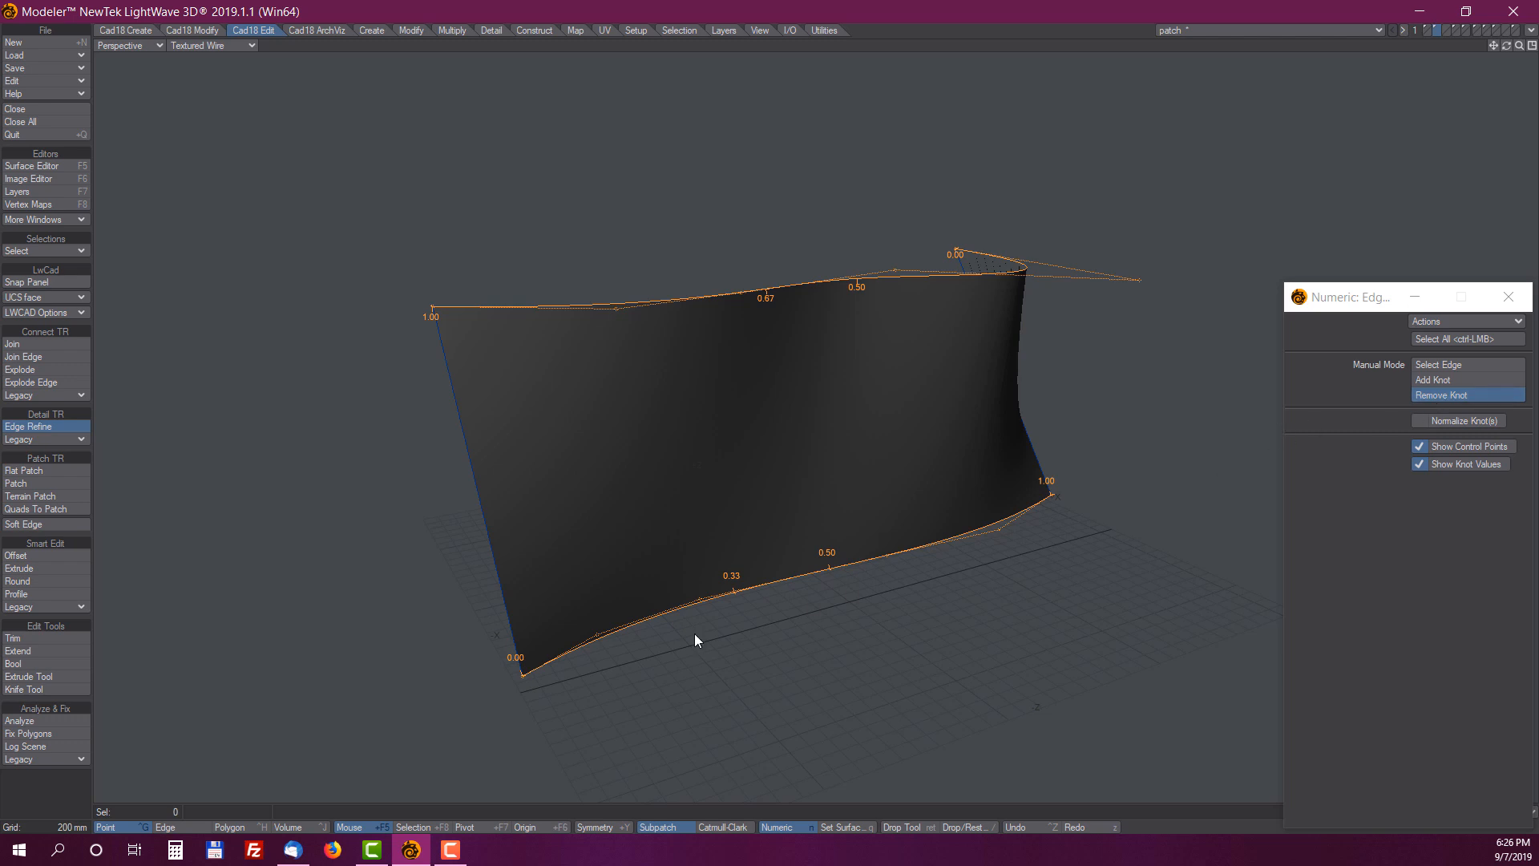
Toggle the display of control points and knot values for the surface's selected edges
click(1417, 446)
click(1418, 464)
alt+drag(1007, 419, 1120, 446)
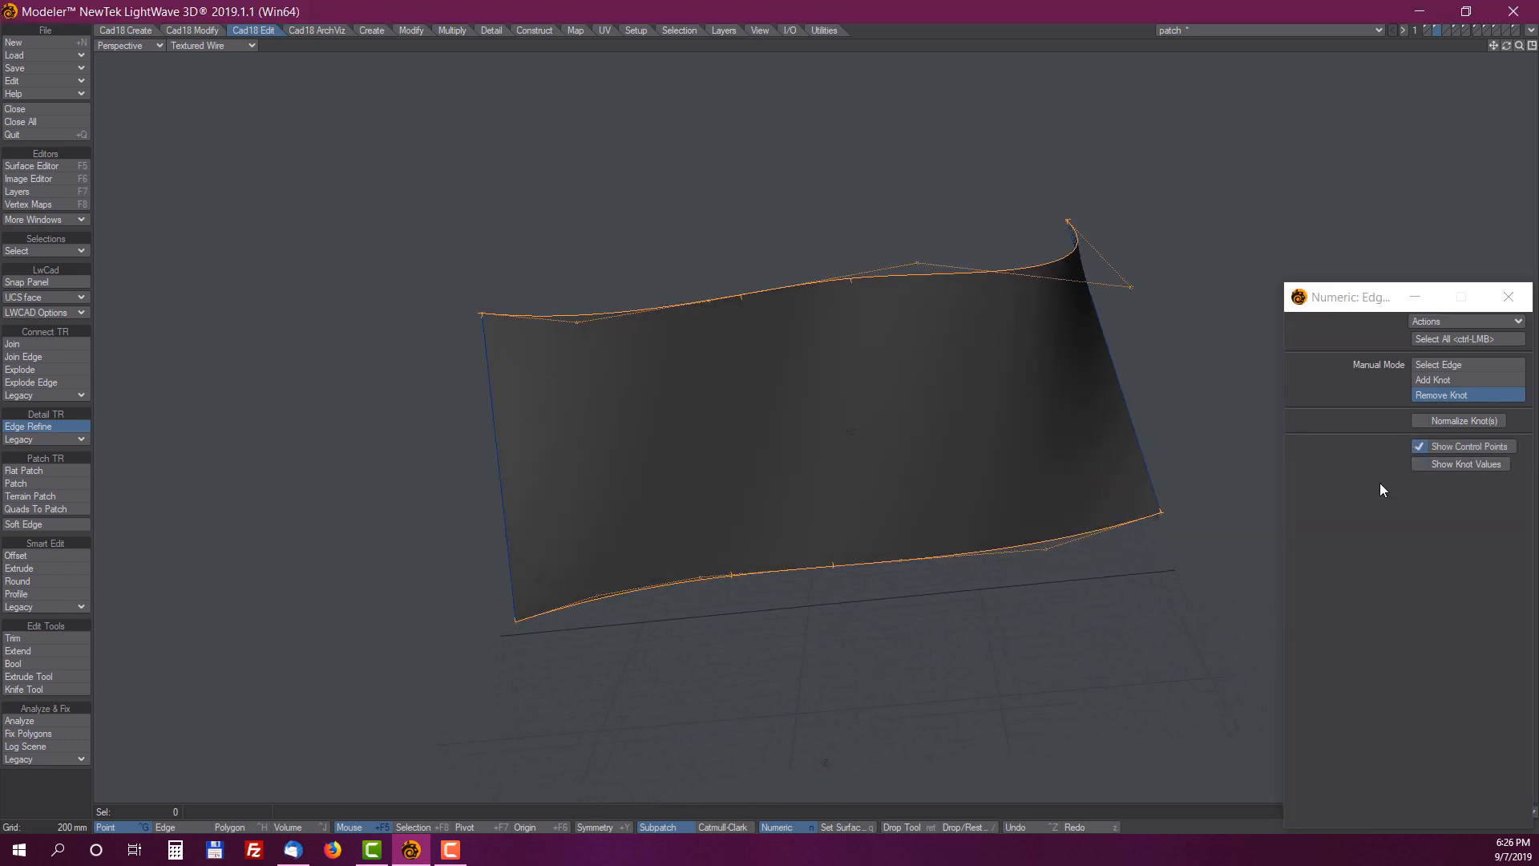
click(1419, 463)
alt+drag(977, 378, 874, 412)
right_click(874, 412)
Select the upper open curve on layer 1 in an enlarged Top view, and normalize its knots
key(1)
key(a)
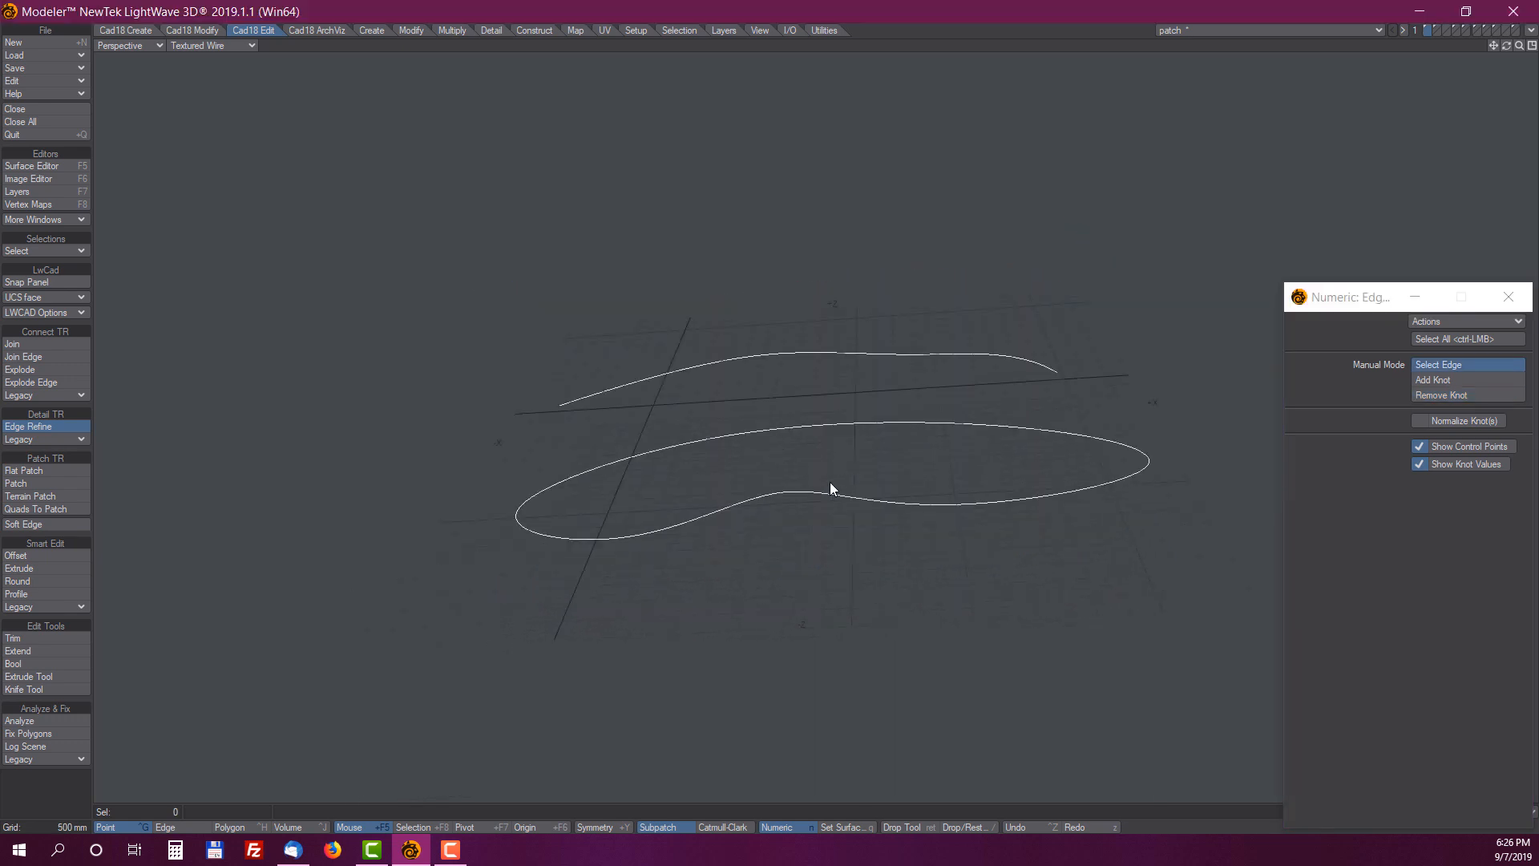
key(KP_0)
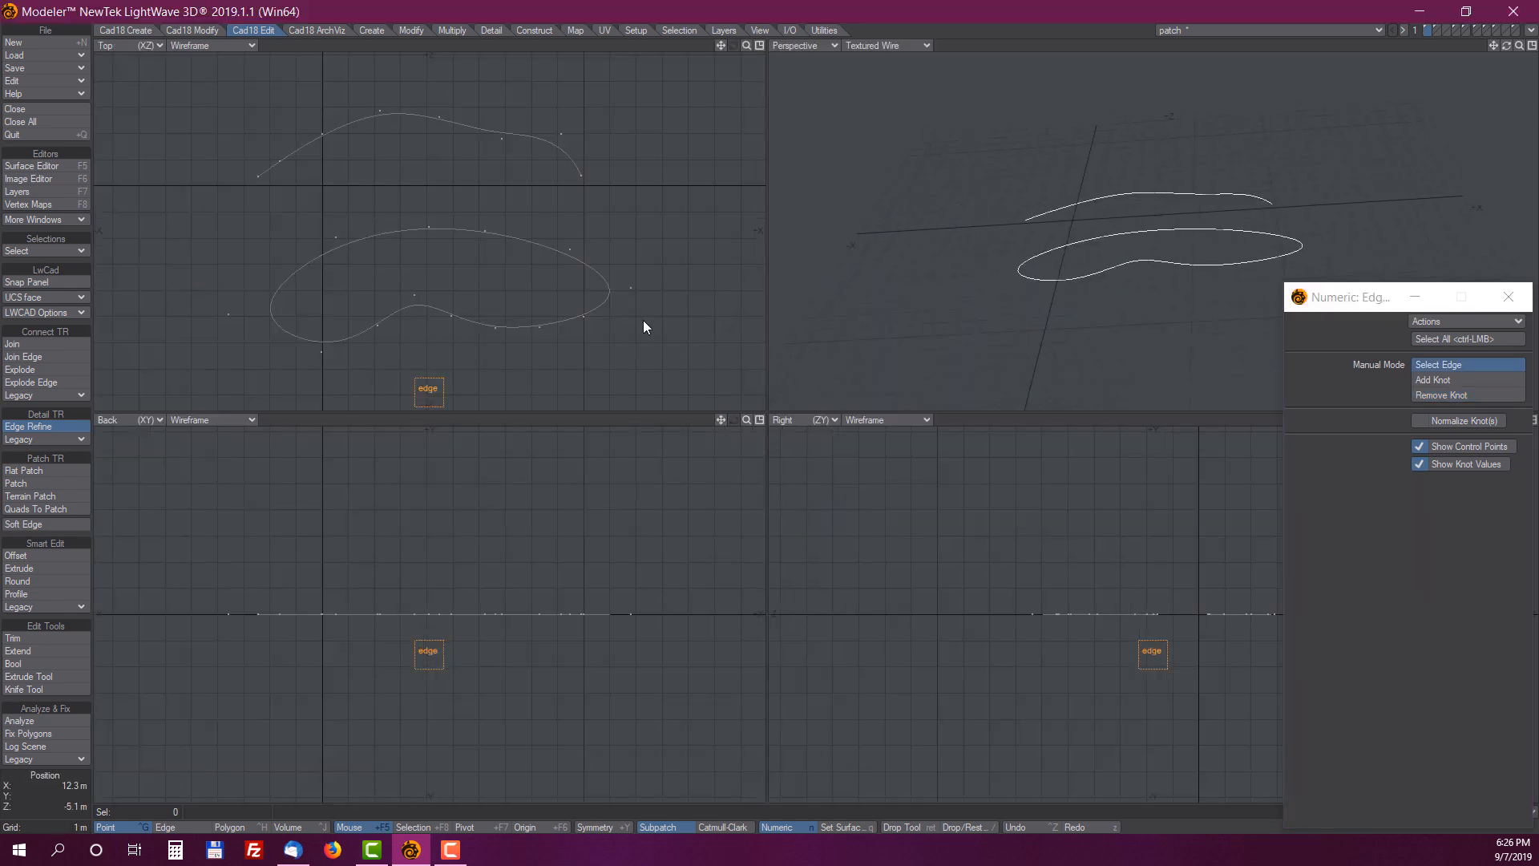
click(758, 45)
click(982, 145)
alt+drag(845, 186, 772, 207)
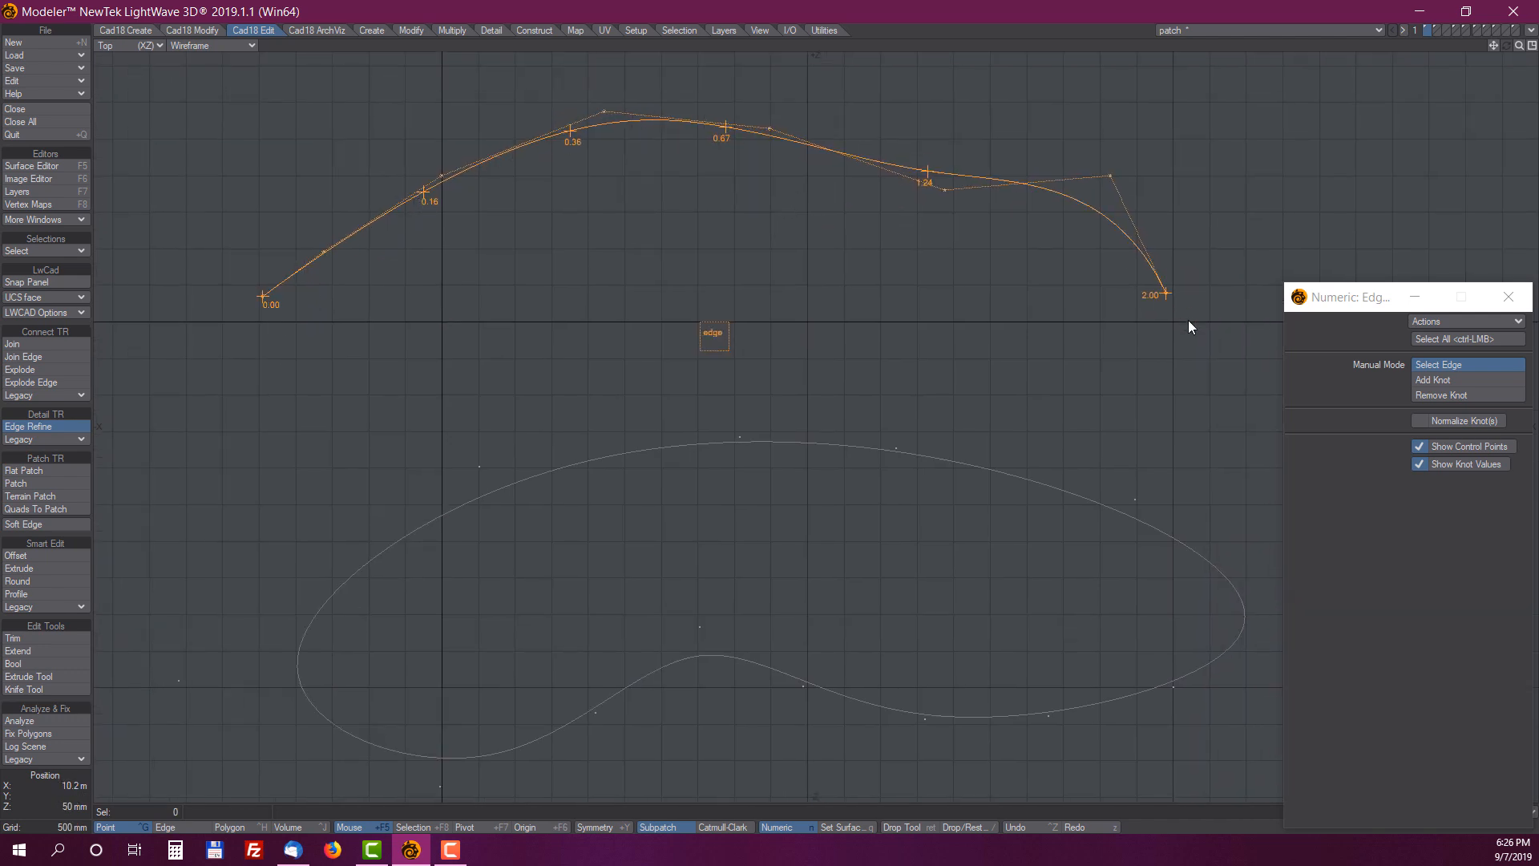
click(1418, 420)
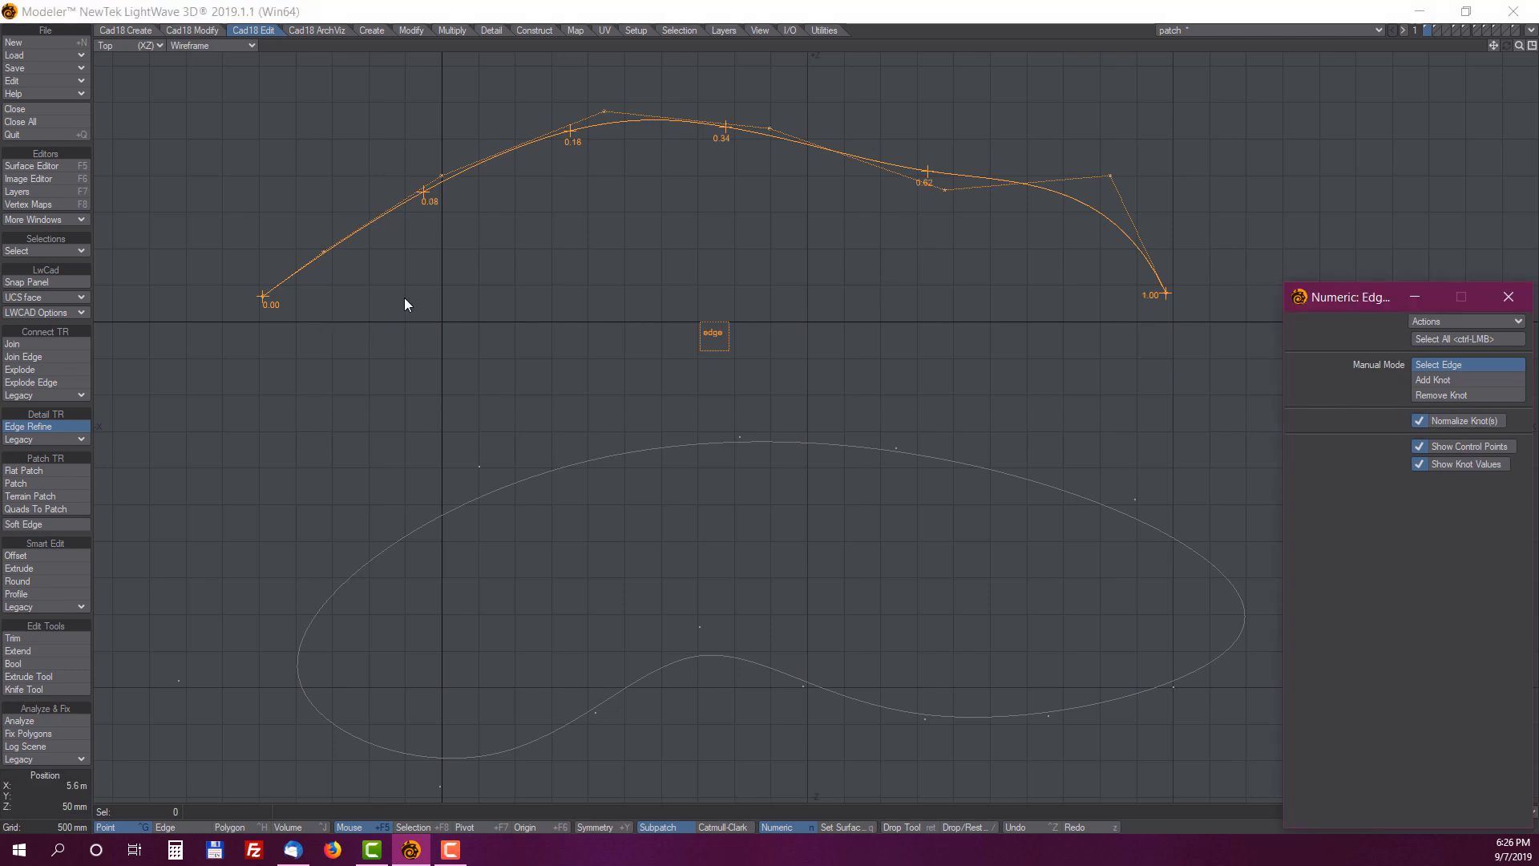
click(935, 388)
click(853, 455)
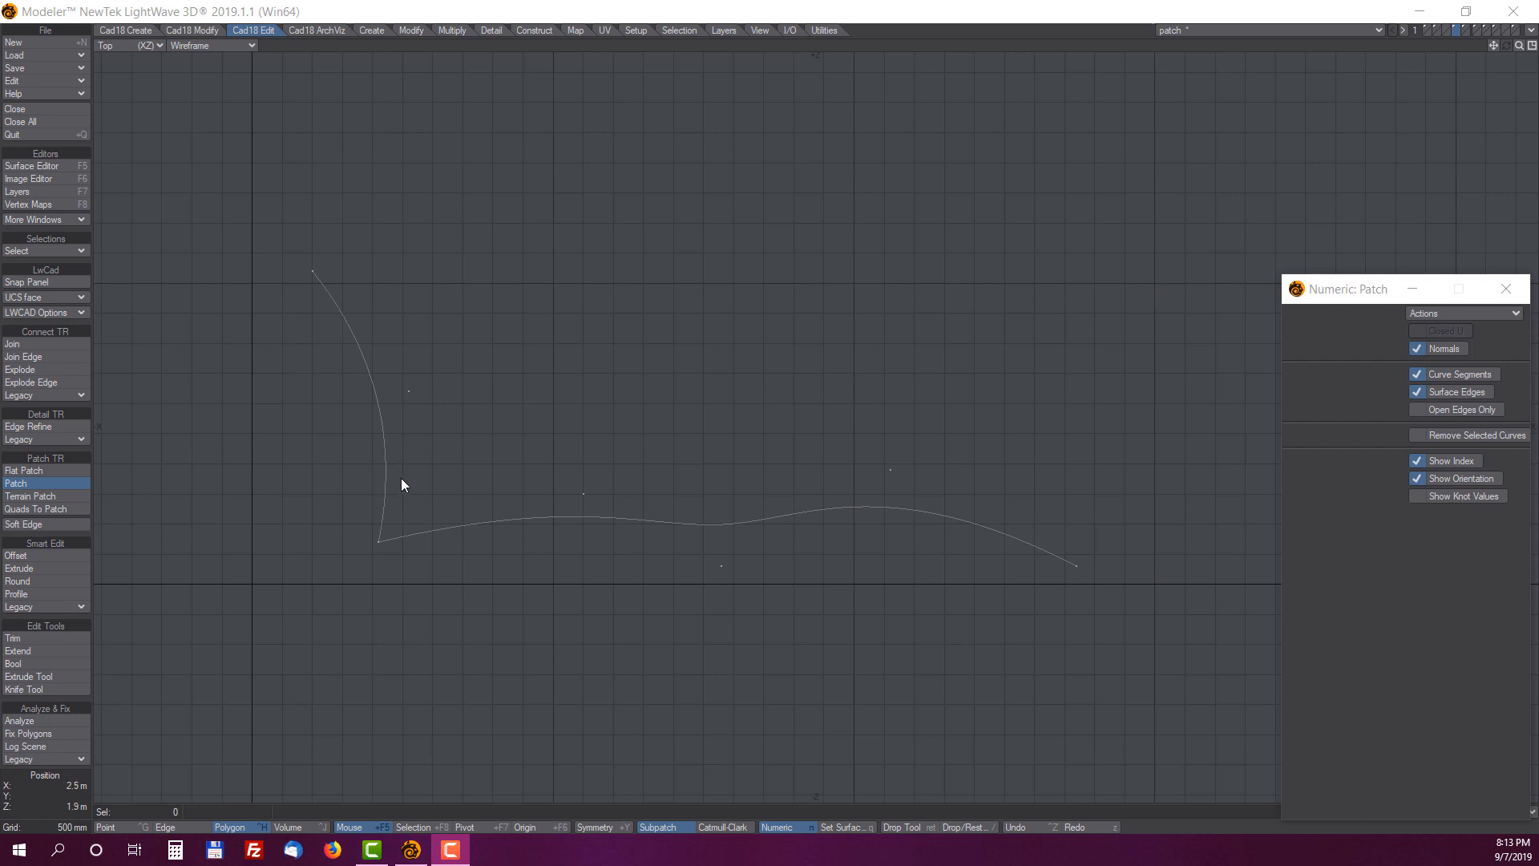
Build a Patch from the two joined curves, with the left arc as U and the lower wavy curve as V
click(291, 315)
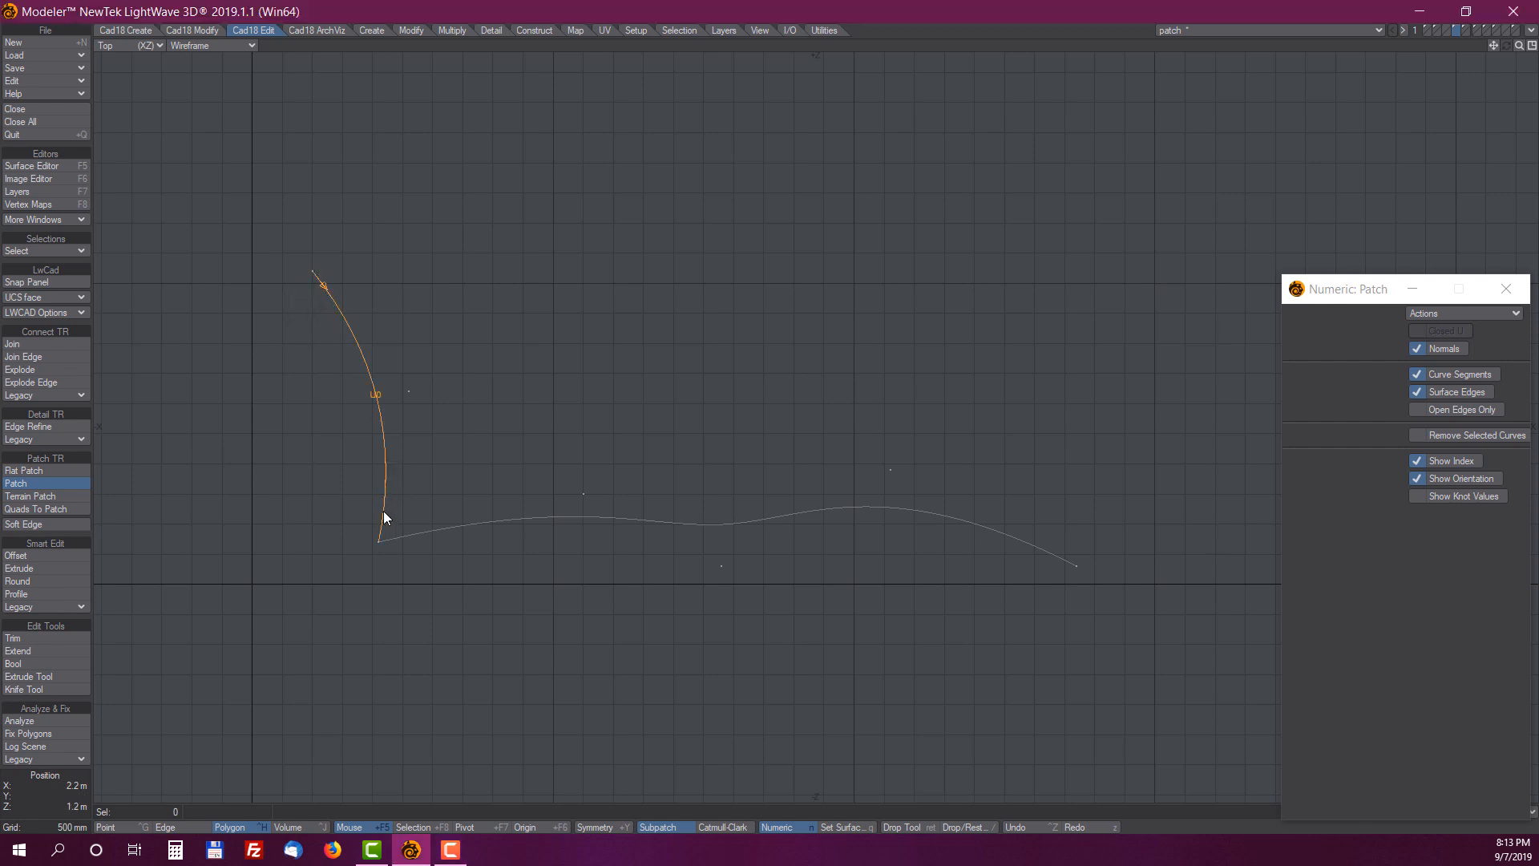
click(338, 287)
click(321, 288)
mouse_move(412, 465)
mouse_down()
mouse_move(373, 483)
mouse_move(412, 516)
mouse_move(412, 502)
mouse_up()
click(327, 274)
click(639, 534)
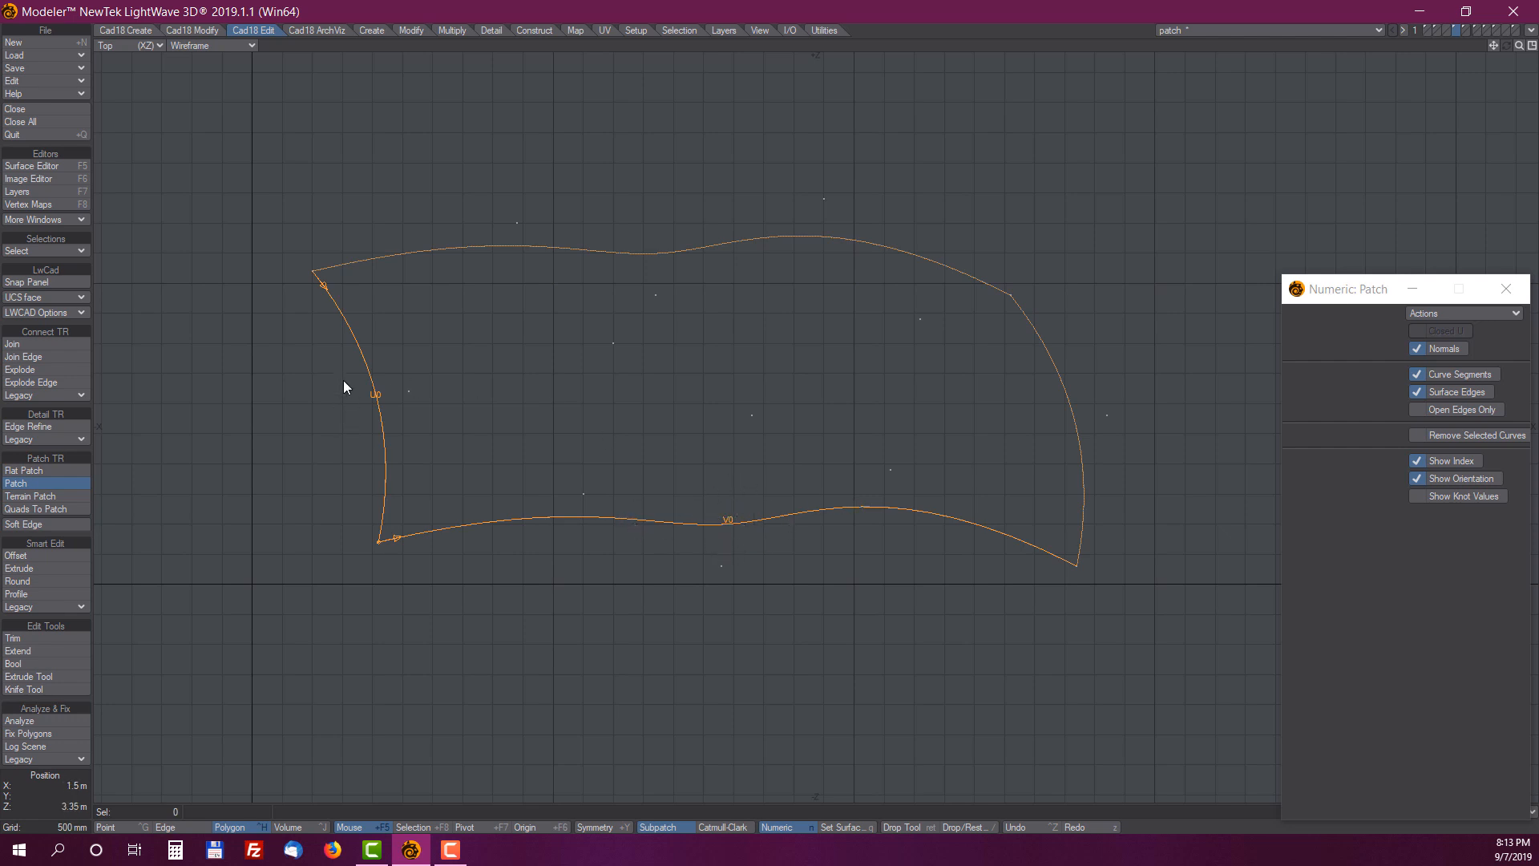
Build a Patch on the next layer, with the lower wavy curve as U and the right and left side curves as V
click(1465, 30)
scroll(887, 358, up, 3)
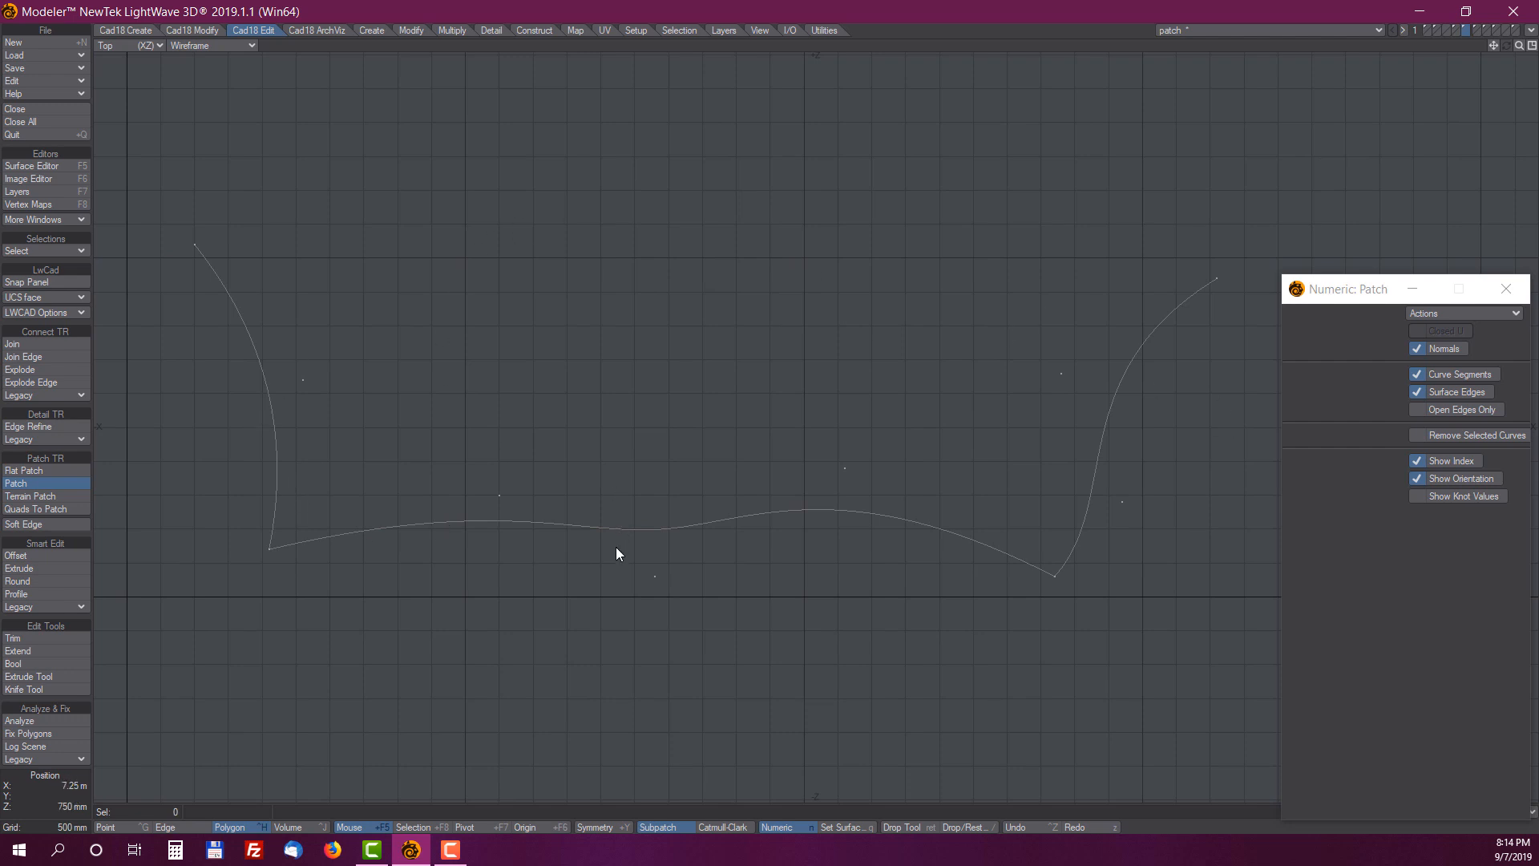
click(696, 520)
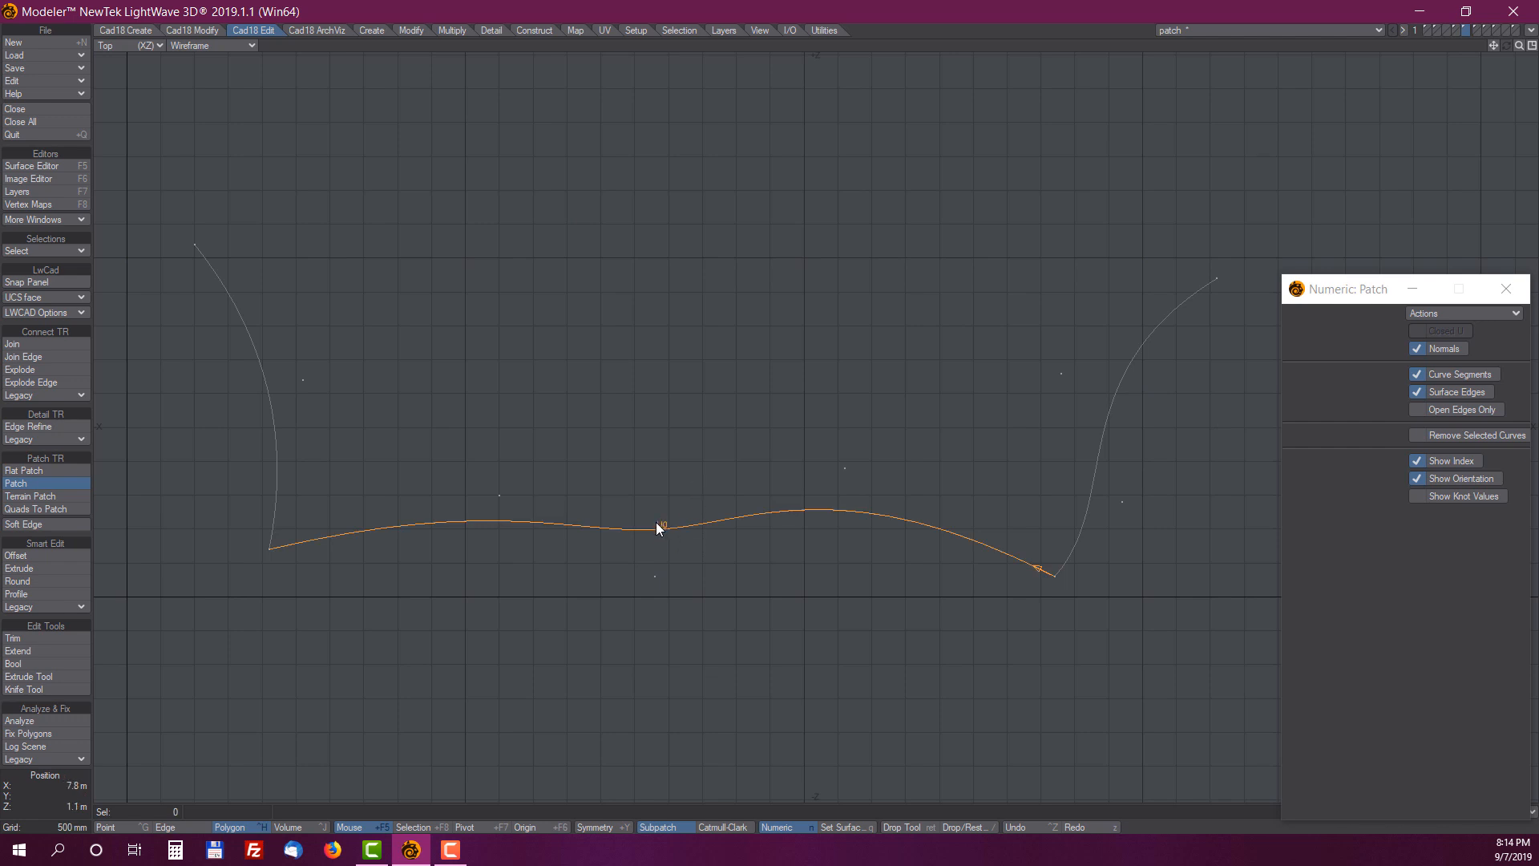
click(1172, 325)
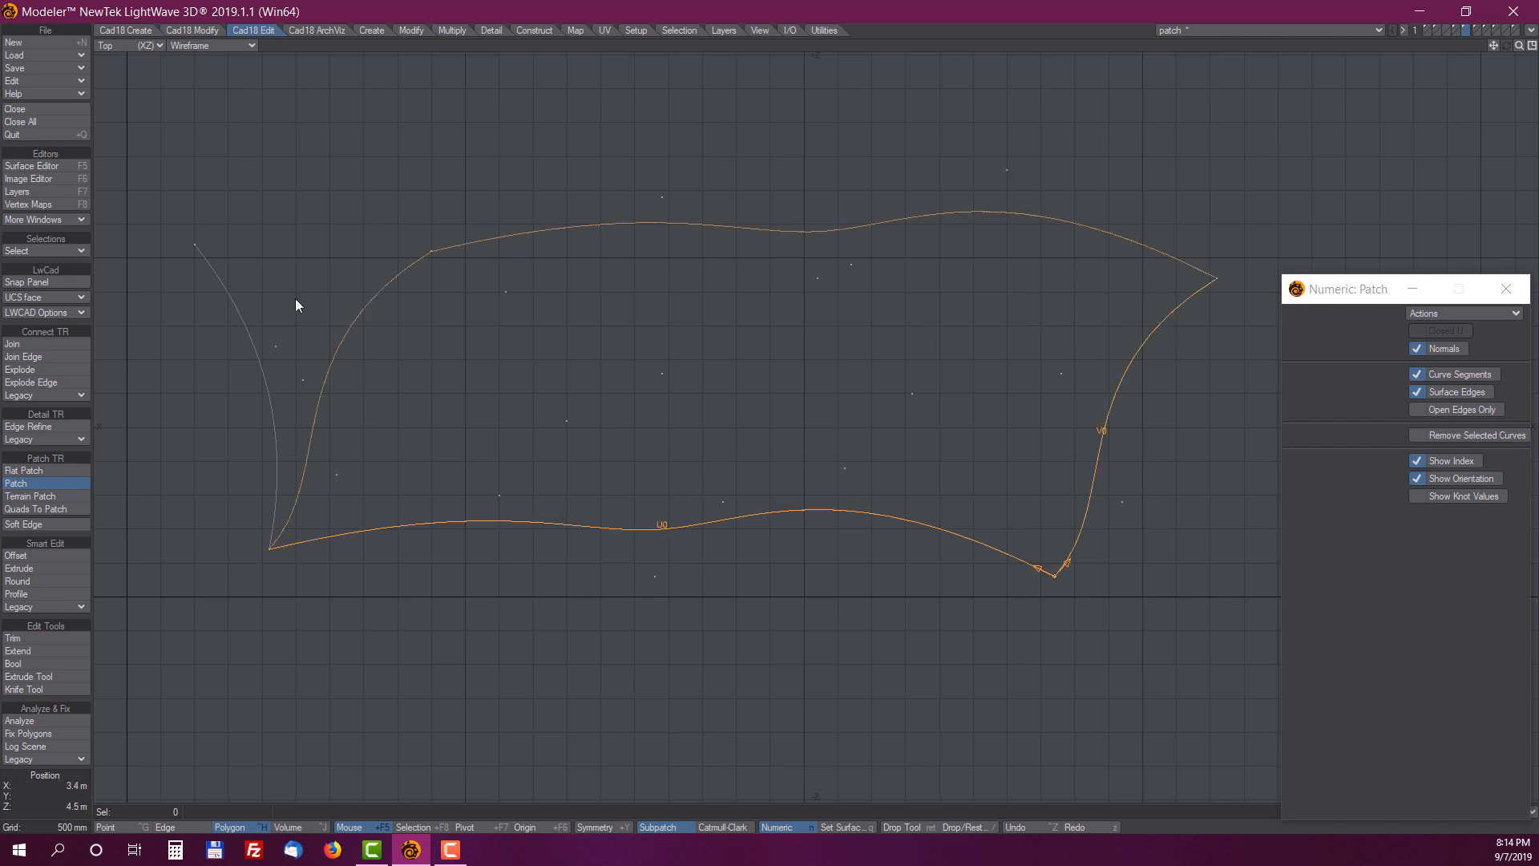
click(255, 332)
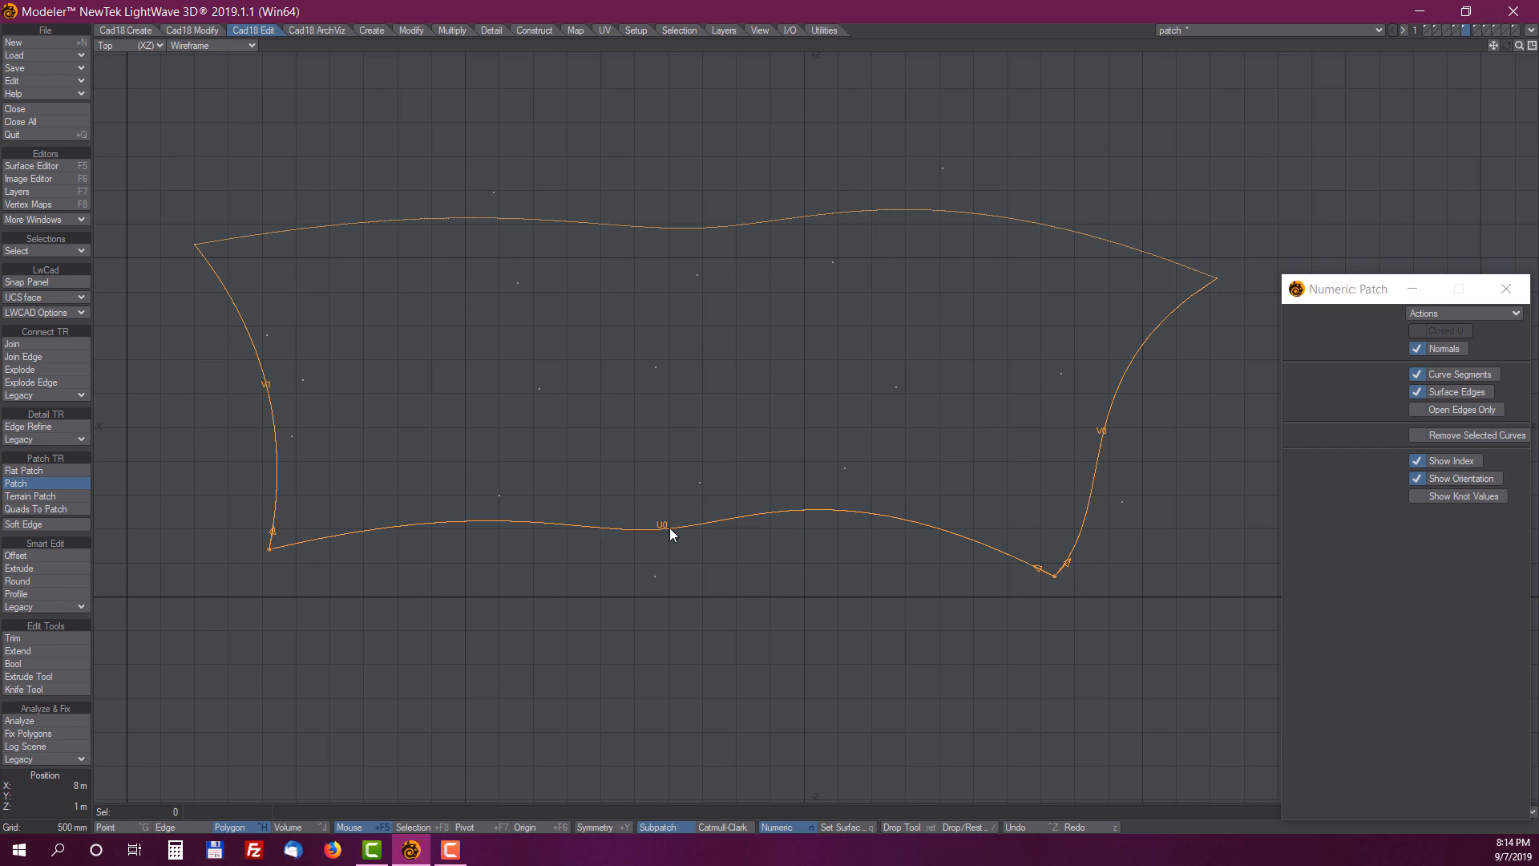
Patch the four parallel arched curves on the next layer into a surface, working in an enlarged perspective view
click(1478, 29)
key(a)
key(0)
key(a)
click(1535, 45)
key(a)
alt+drag(900, 404, 732, 567)
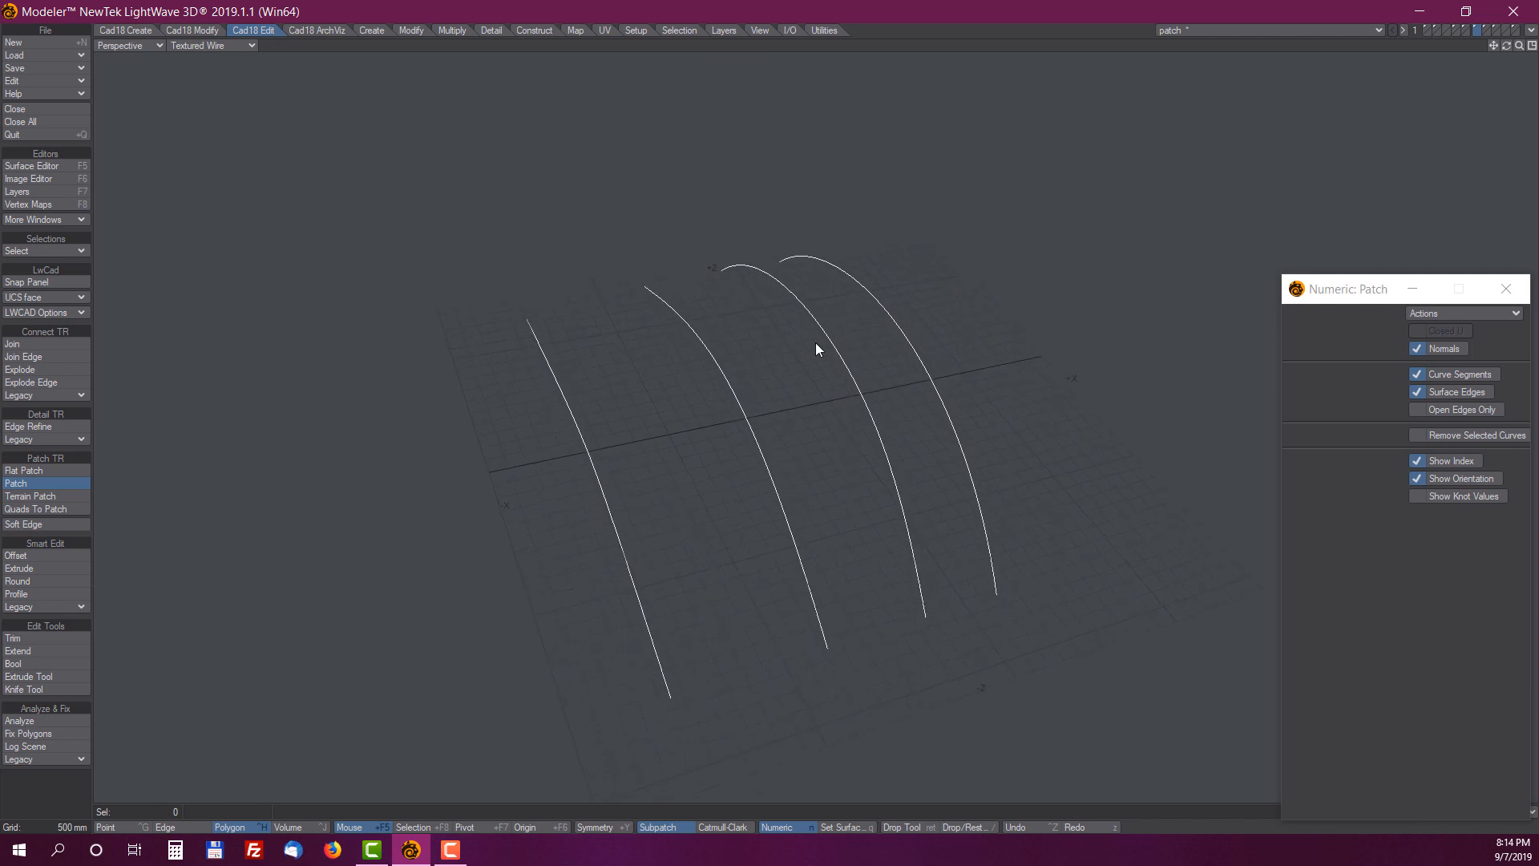
alt+drag(905, 320, 892, 369)
mouse_move(480, 315)
mouse_down()
mouse_move(841, 218)
mouse_move(1084, 218)
mouse_up()
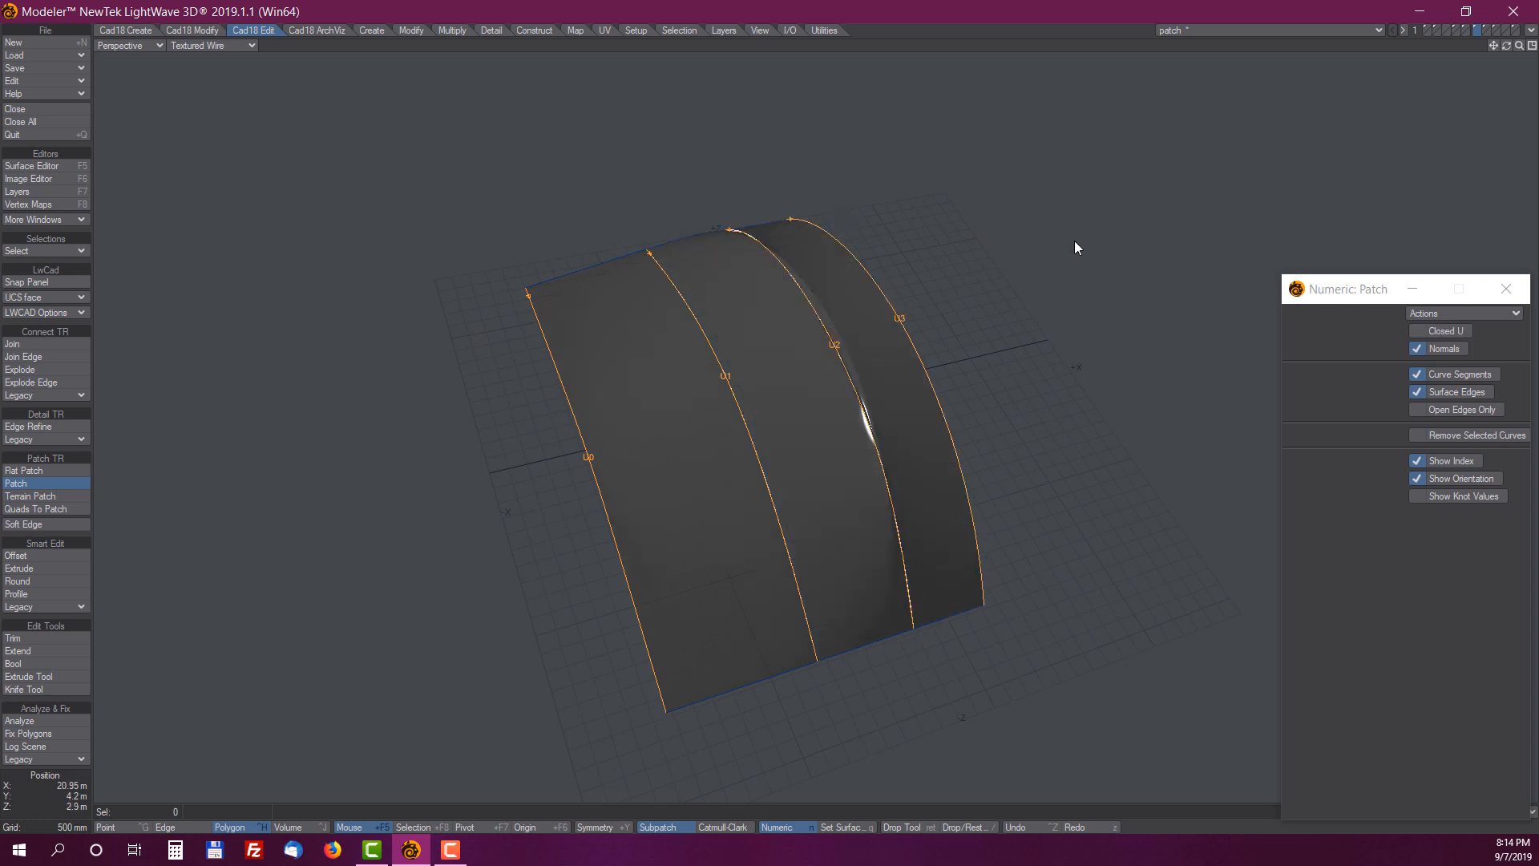
Patch the seven radially arranged curves in order around the center, and turn on Closed U to join the last curve to the first
key(space)
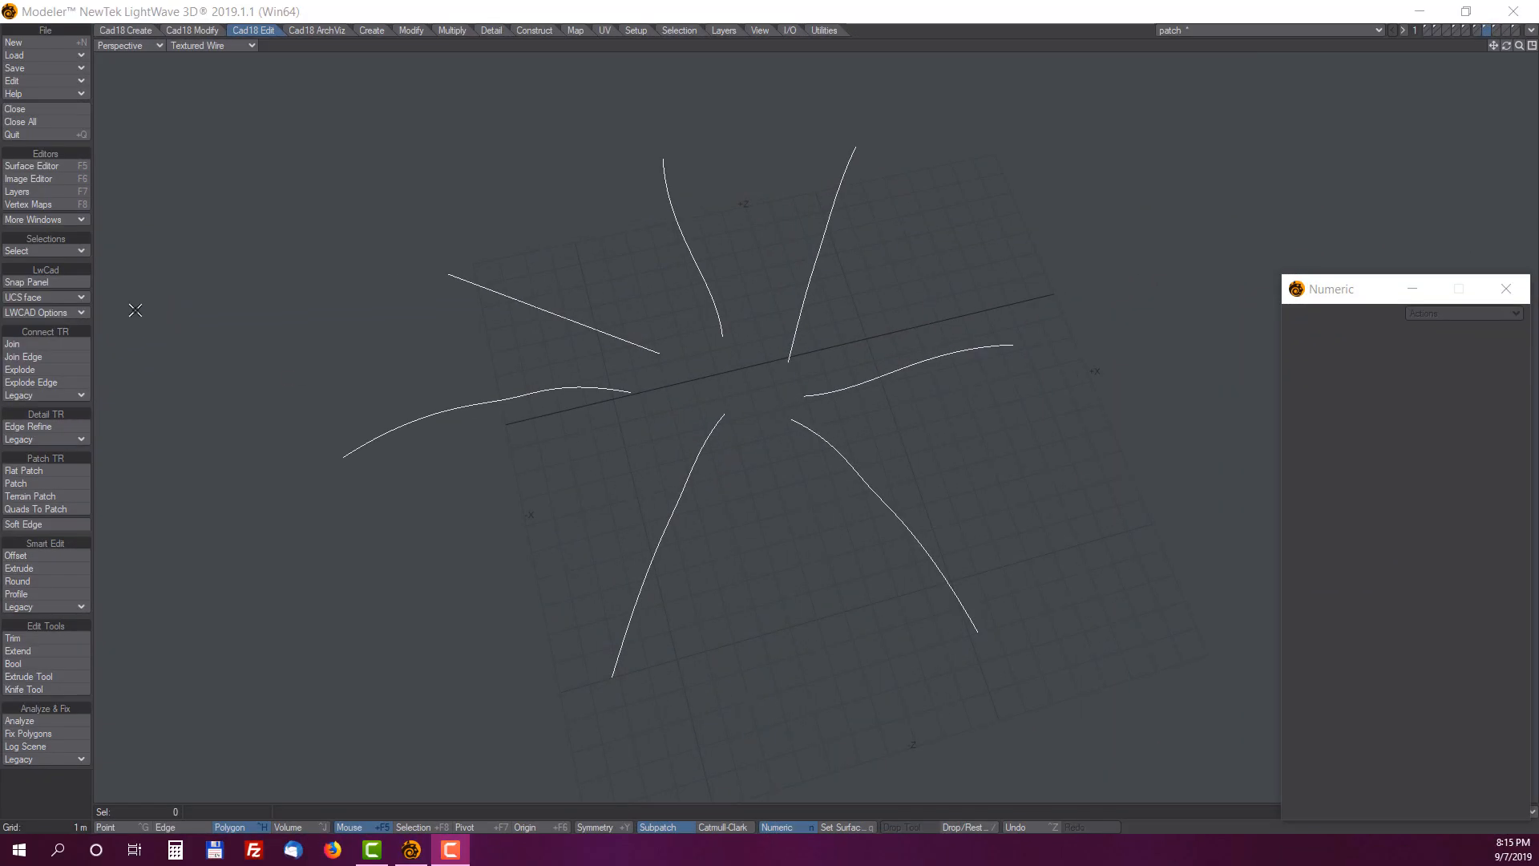
click(35, 484)
mouse_move(454, 294)
mouse_down()
mouse_move(627, 167)
mouse_move(799, 168)
mouse_move(914, 237)
mouse_move(994, 391)
mouse_move(979, 619)
mouse_move(797, 646)
mouse_move(585, 649)
mouse_move(373, 441)
mouse_up()
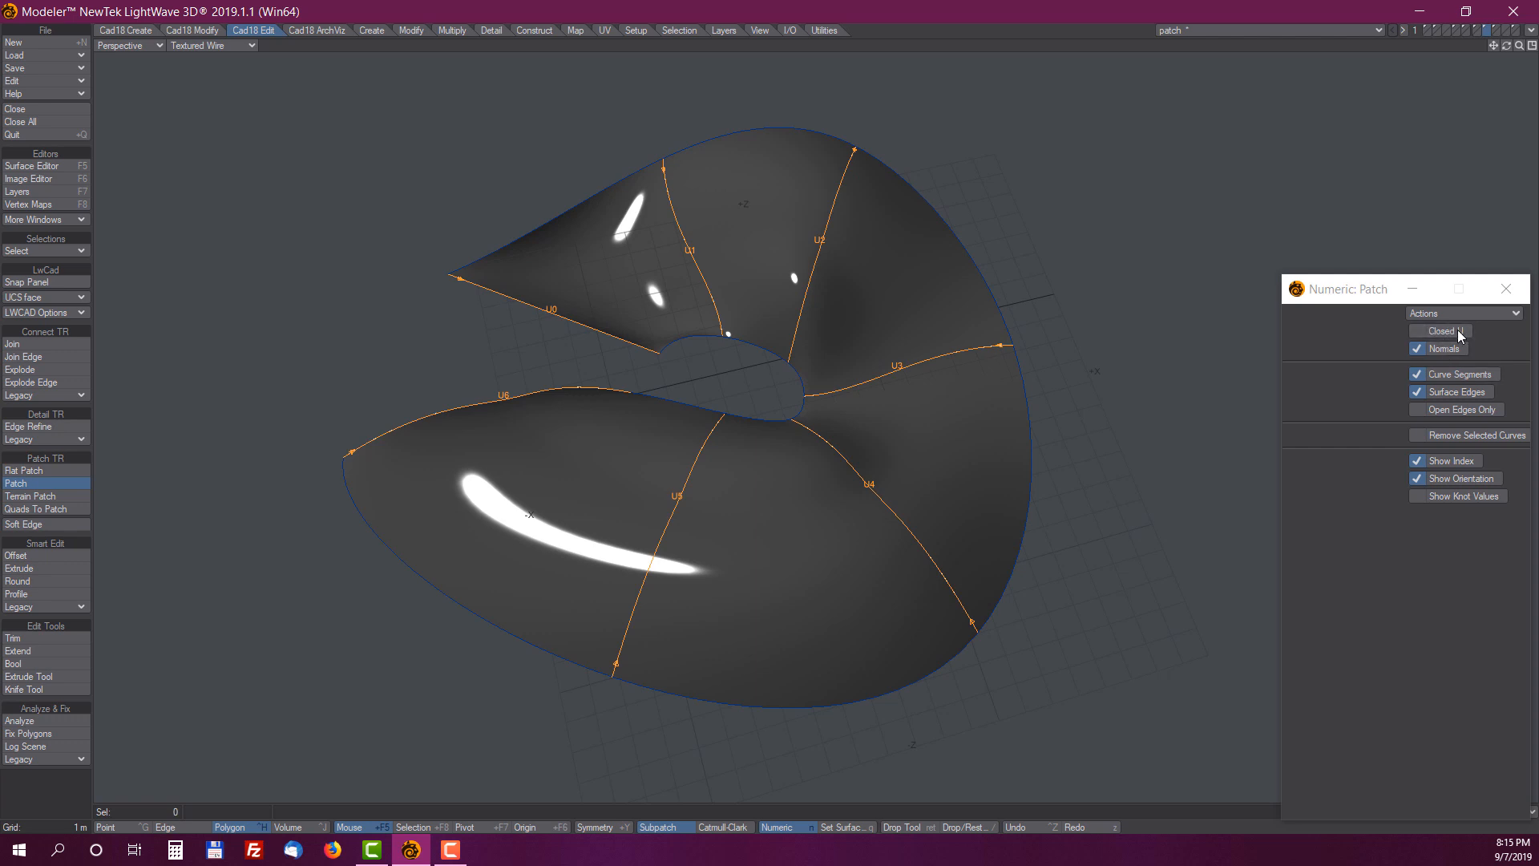
click(1417, 332)
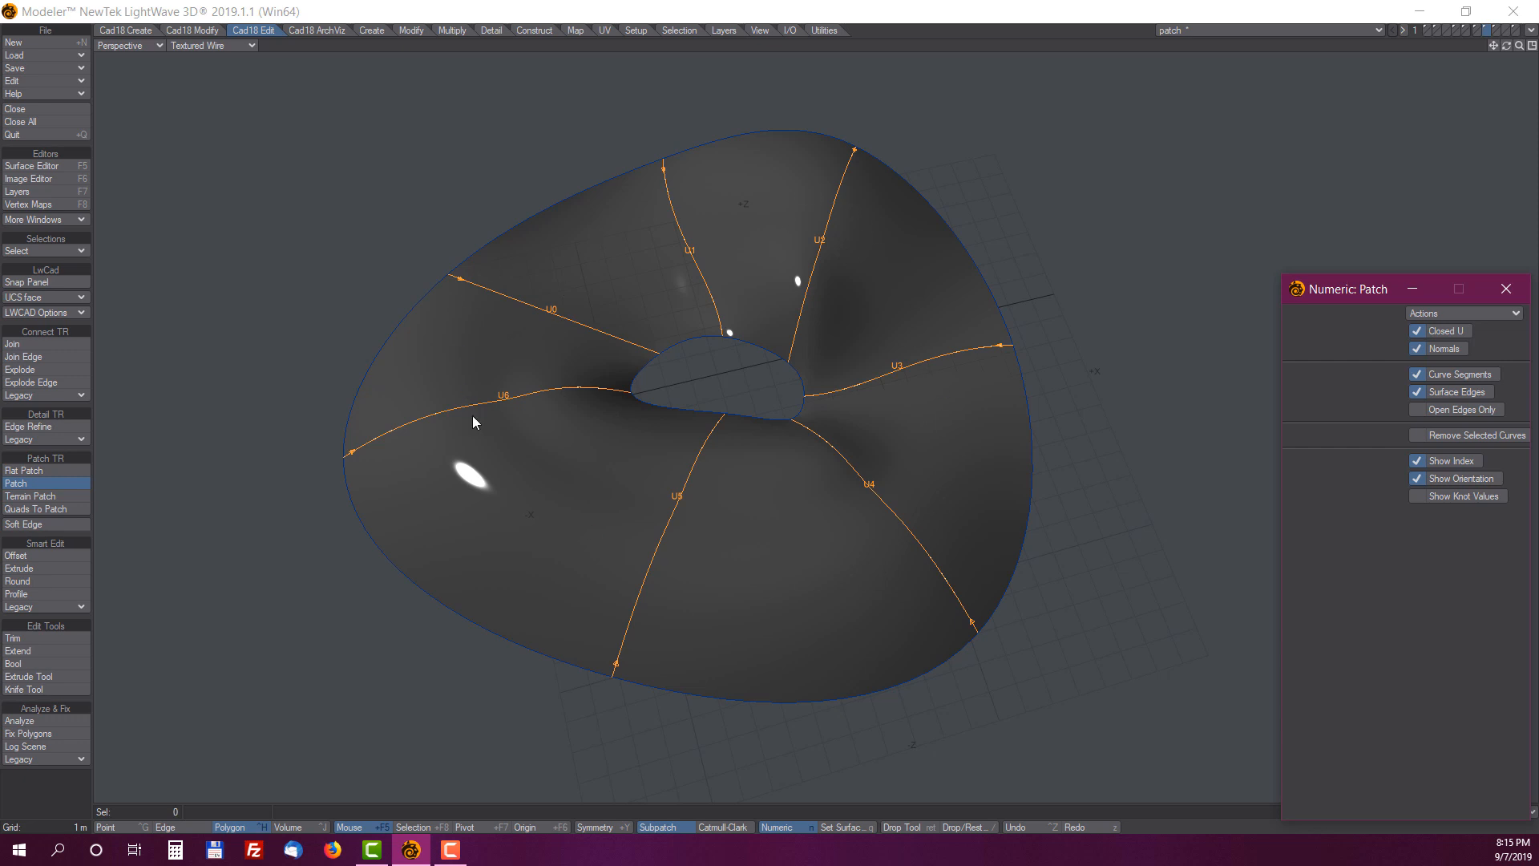
click(1418, 331)
click(1417, 332)
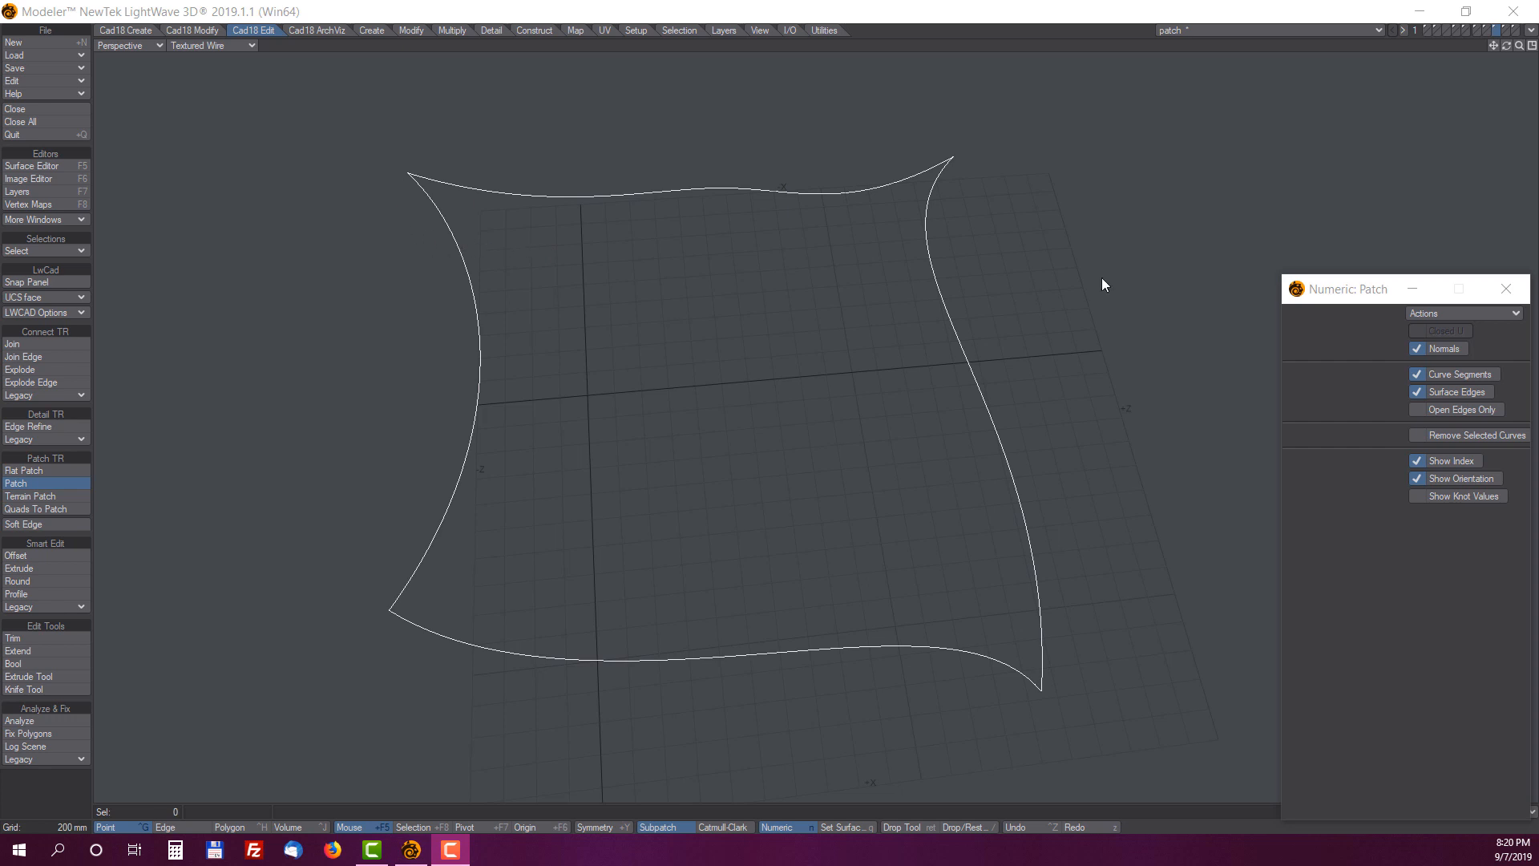
Build a Patch from the four boundary curves, adding the left, lower, right and upper curves in that order, and discard it
click(405, 223)
click(441, 207)
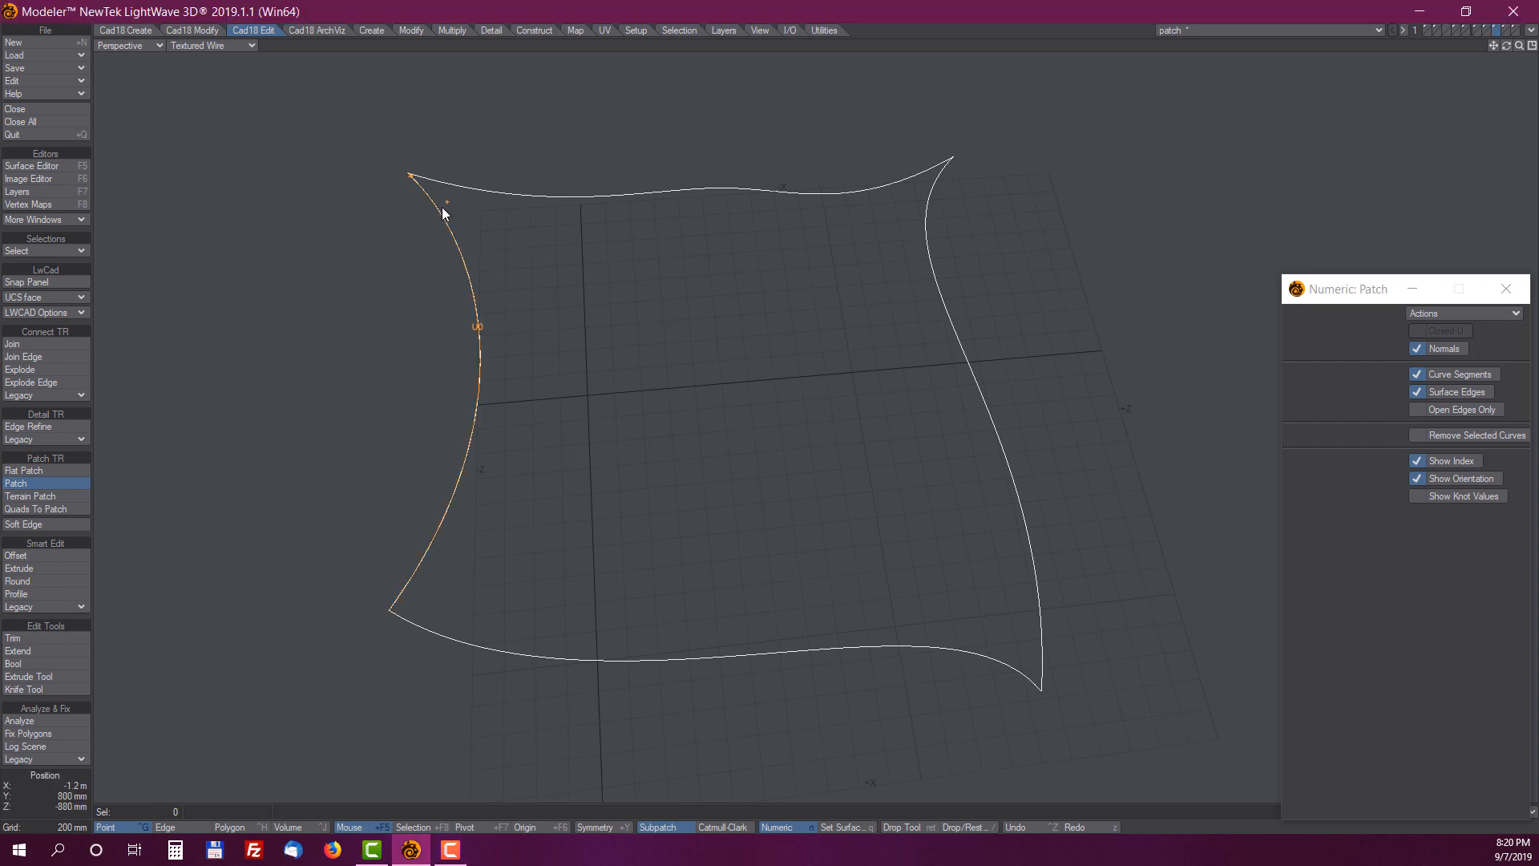
click(970, 666)
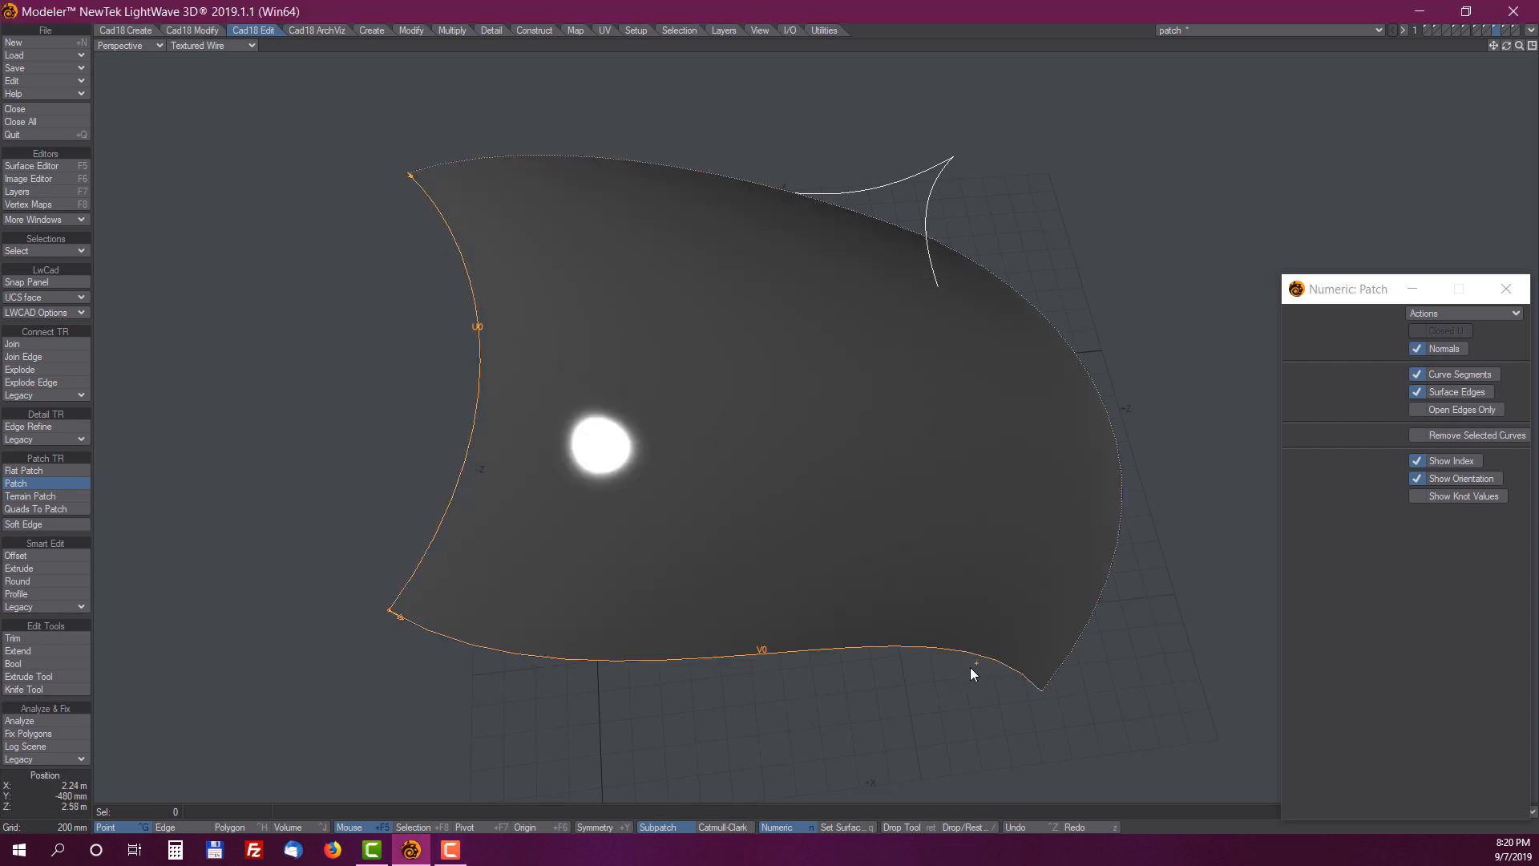
click(924, 202)
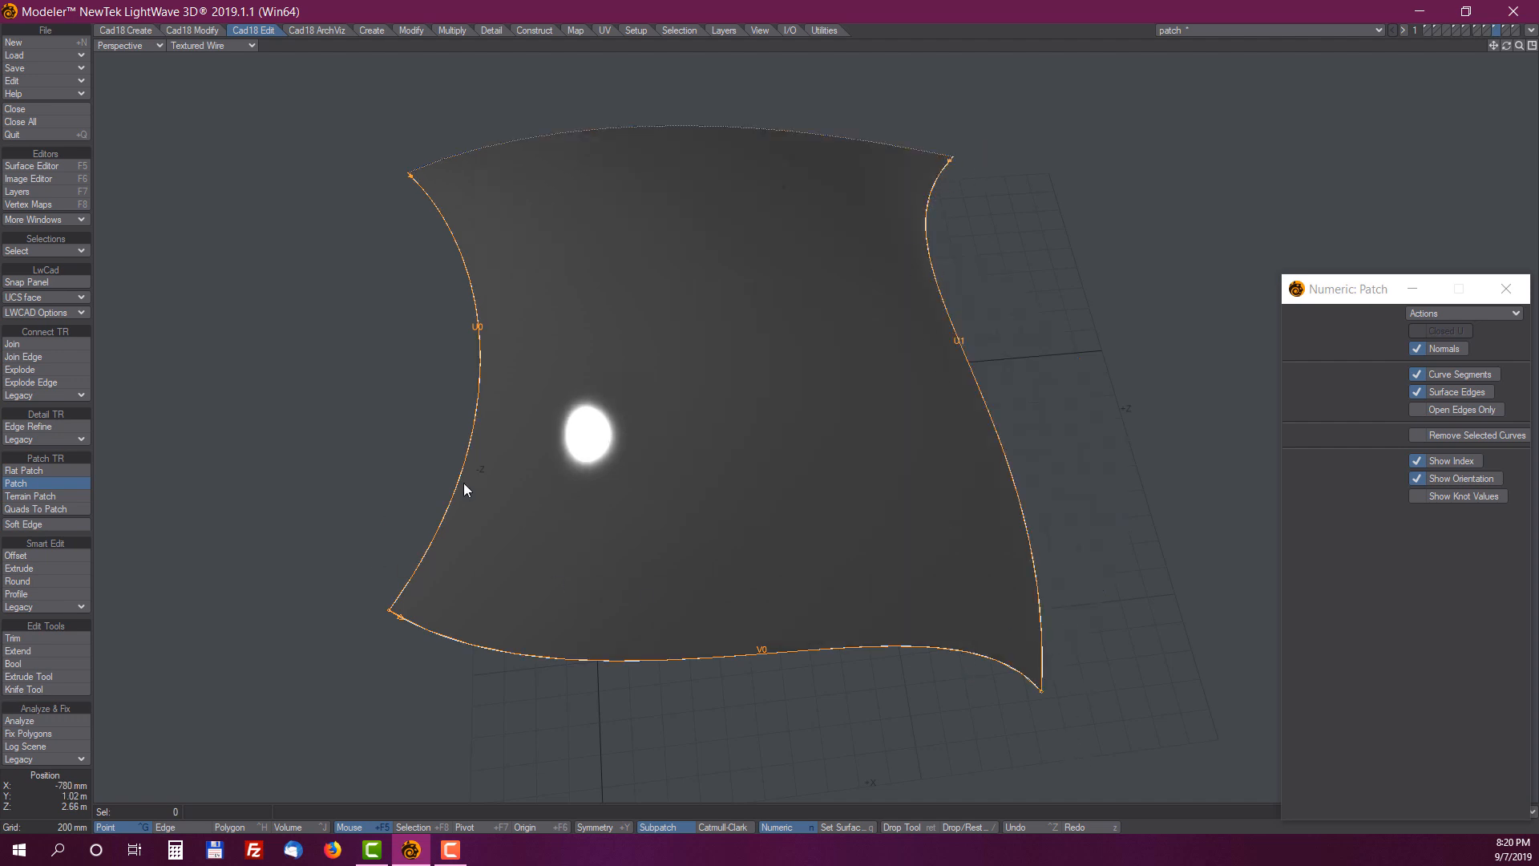
click(767, 151)
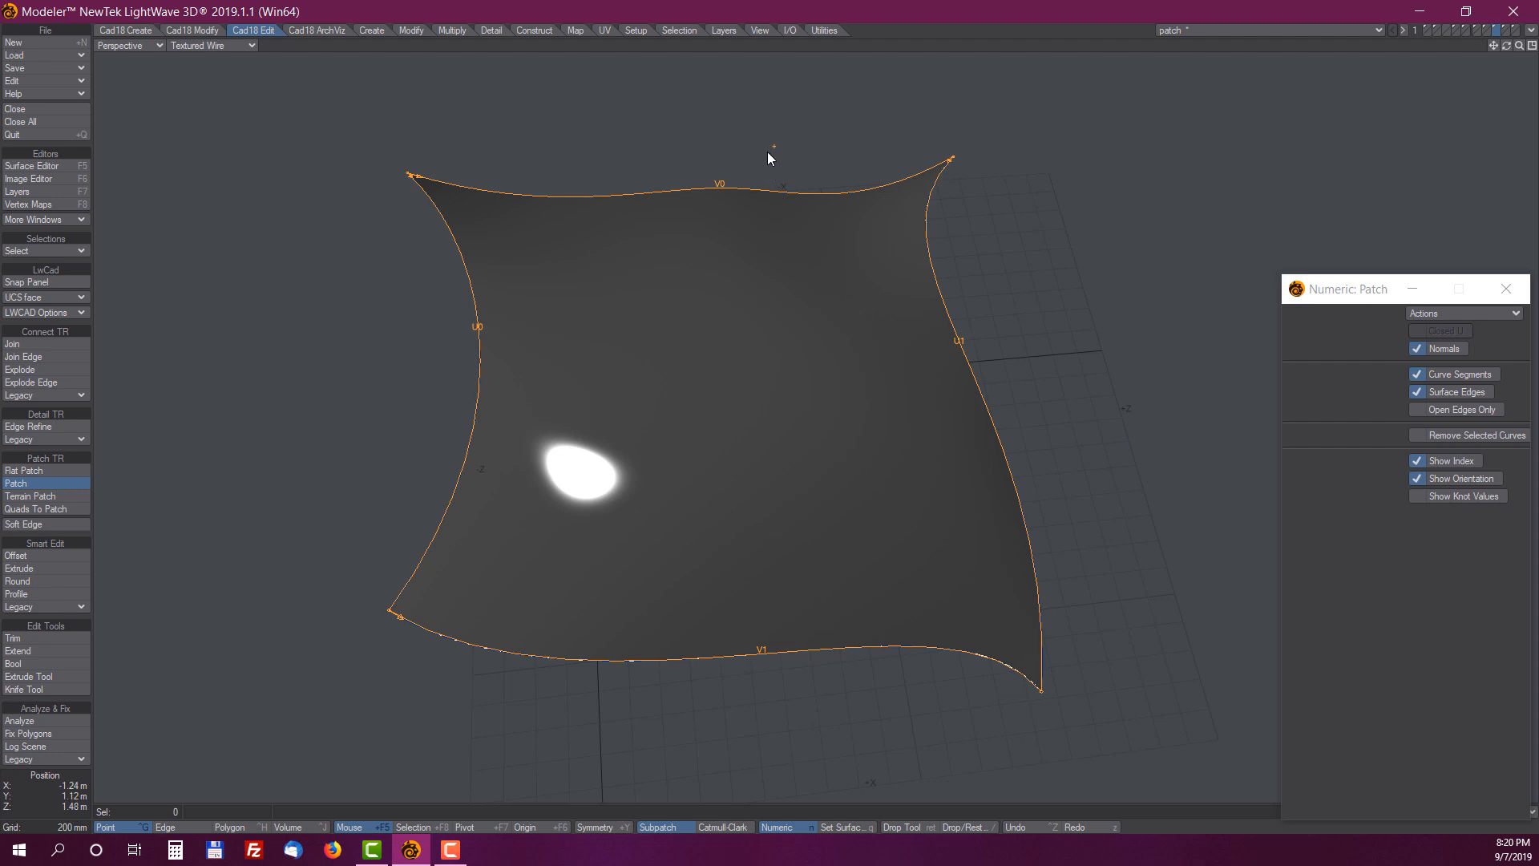
click(46, 797)
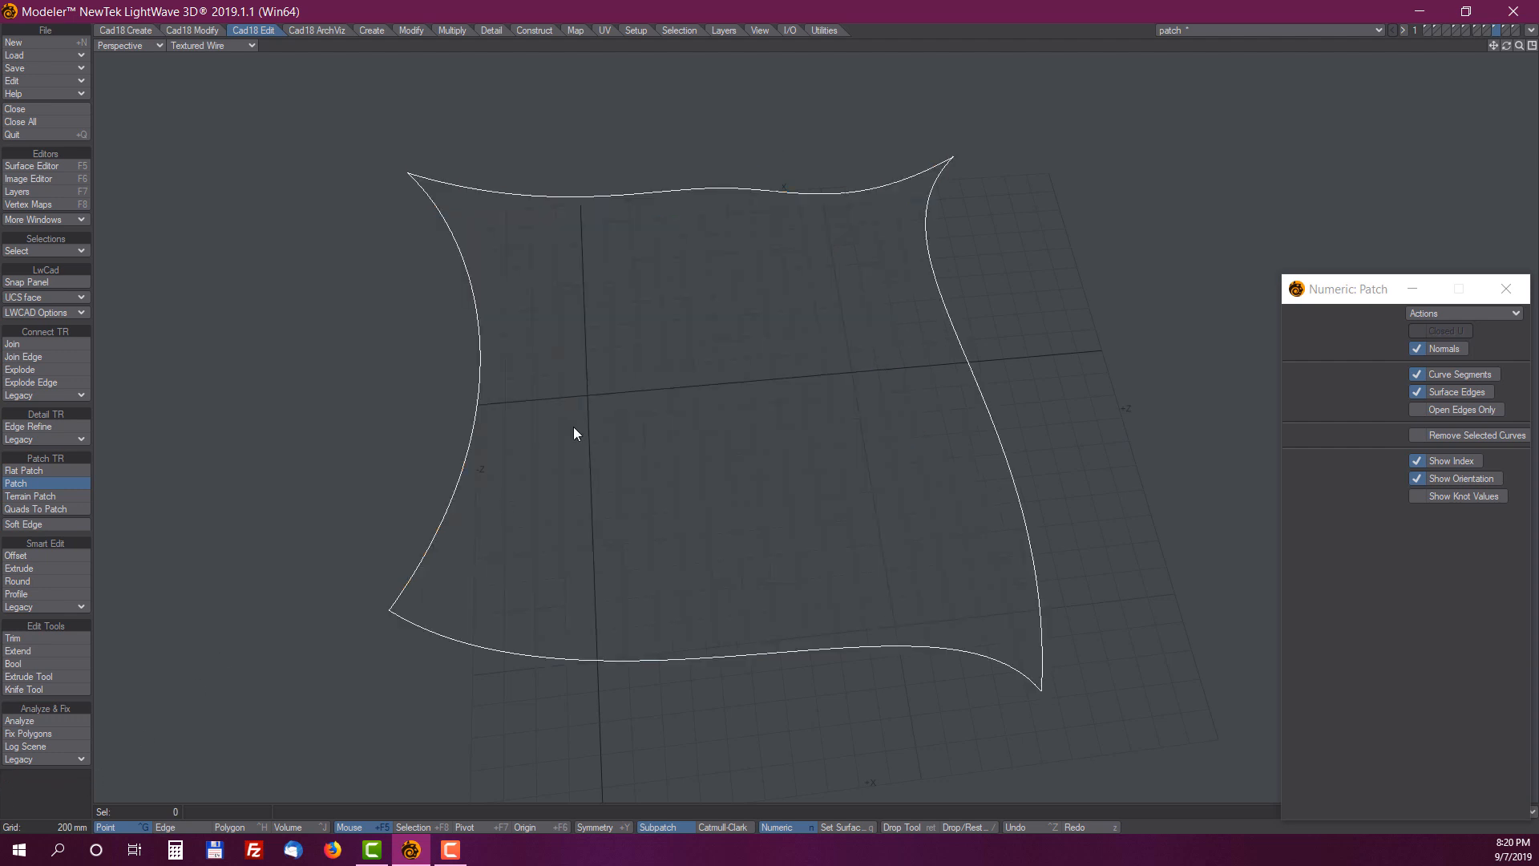
Patch the four boundary curves again, adding the left and right curves as U first, and the lower and upper curves as V
click(442, 216)
click(937, 211)
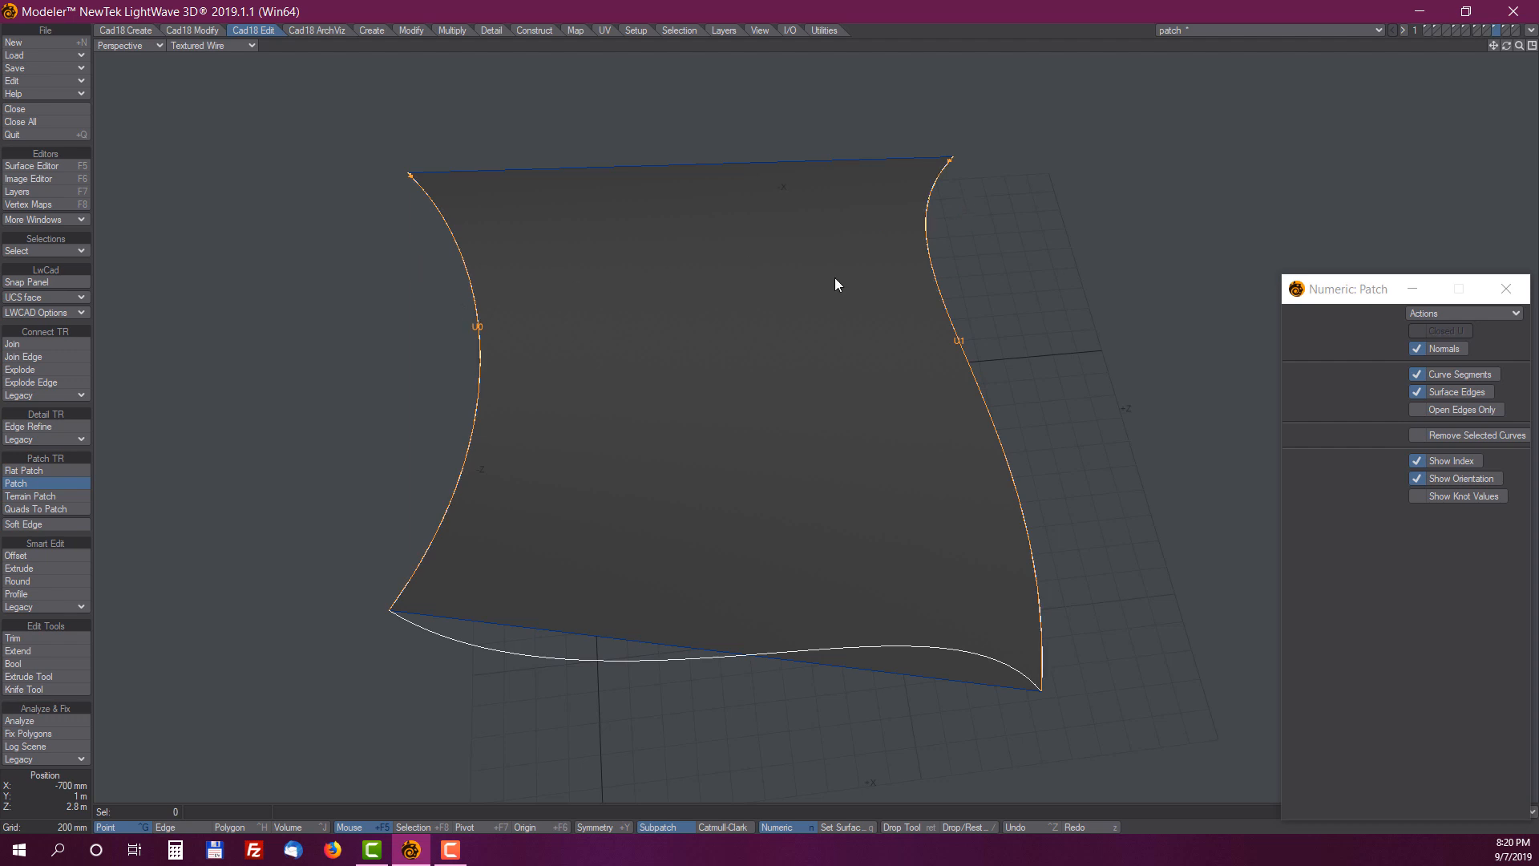
click(902, 645)
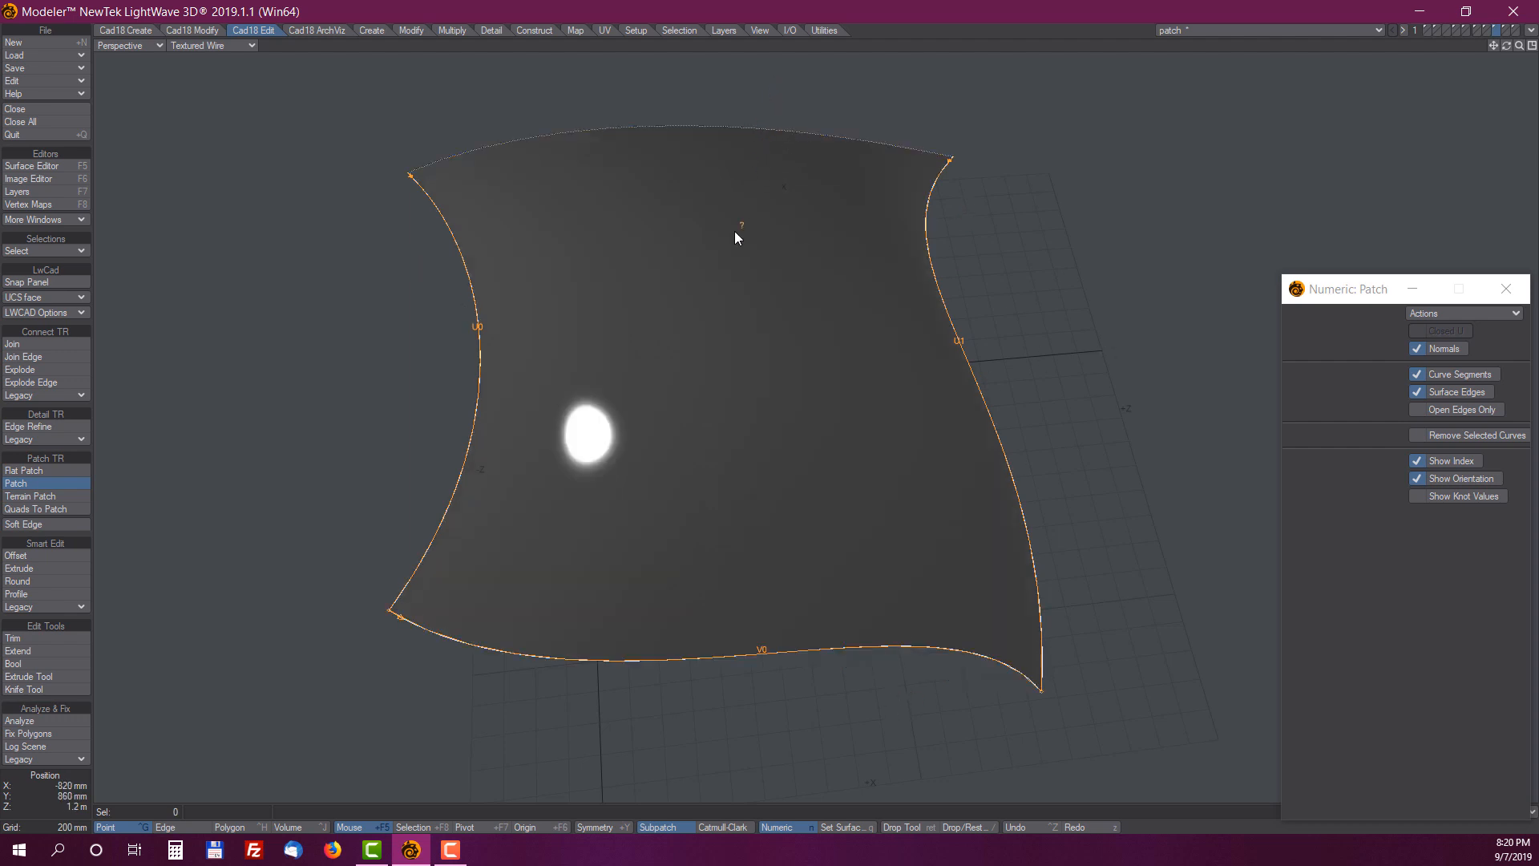
click(741, 193)
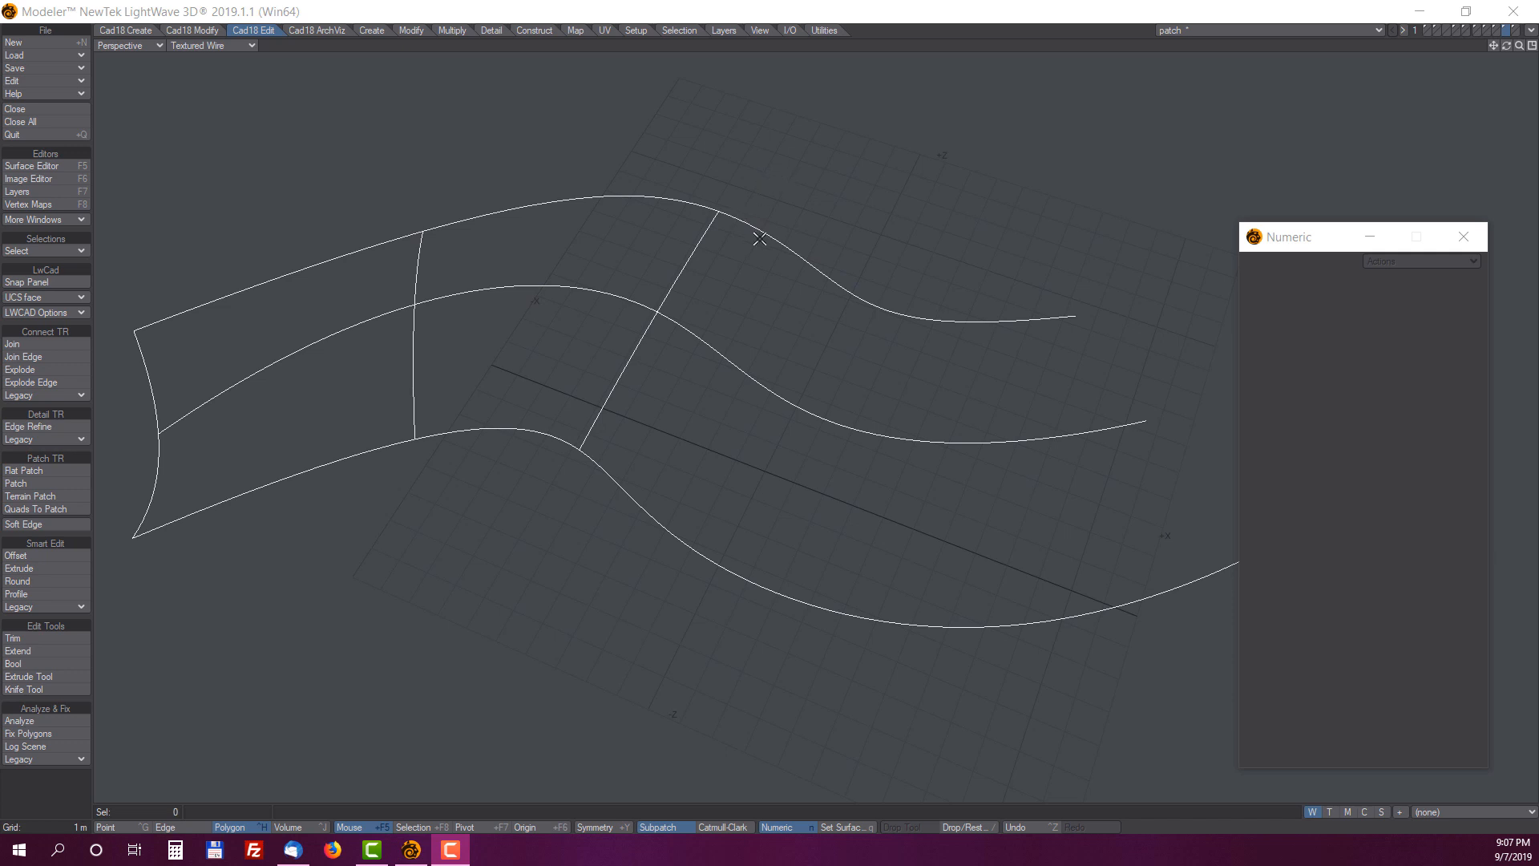
mouse_move(630, 178)
mouse_down()
mouse_move(533, 409)
mouse_move(479, 456)
mouse_up()
mouse_move(896, 187)
mouse_down()
mouse_move(632, 513)
mouse_move(577, 524)
mouse_up()
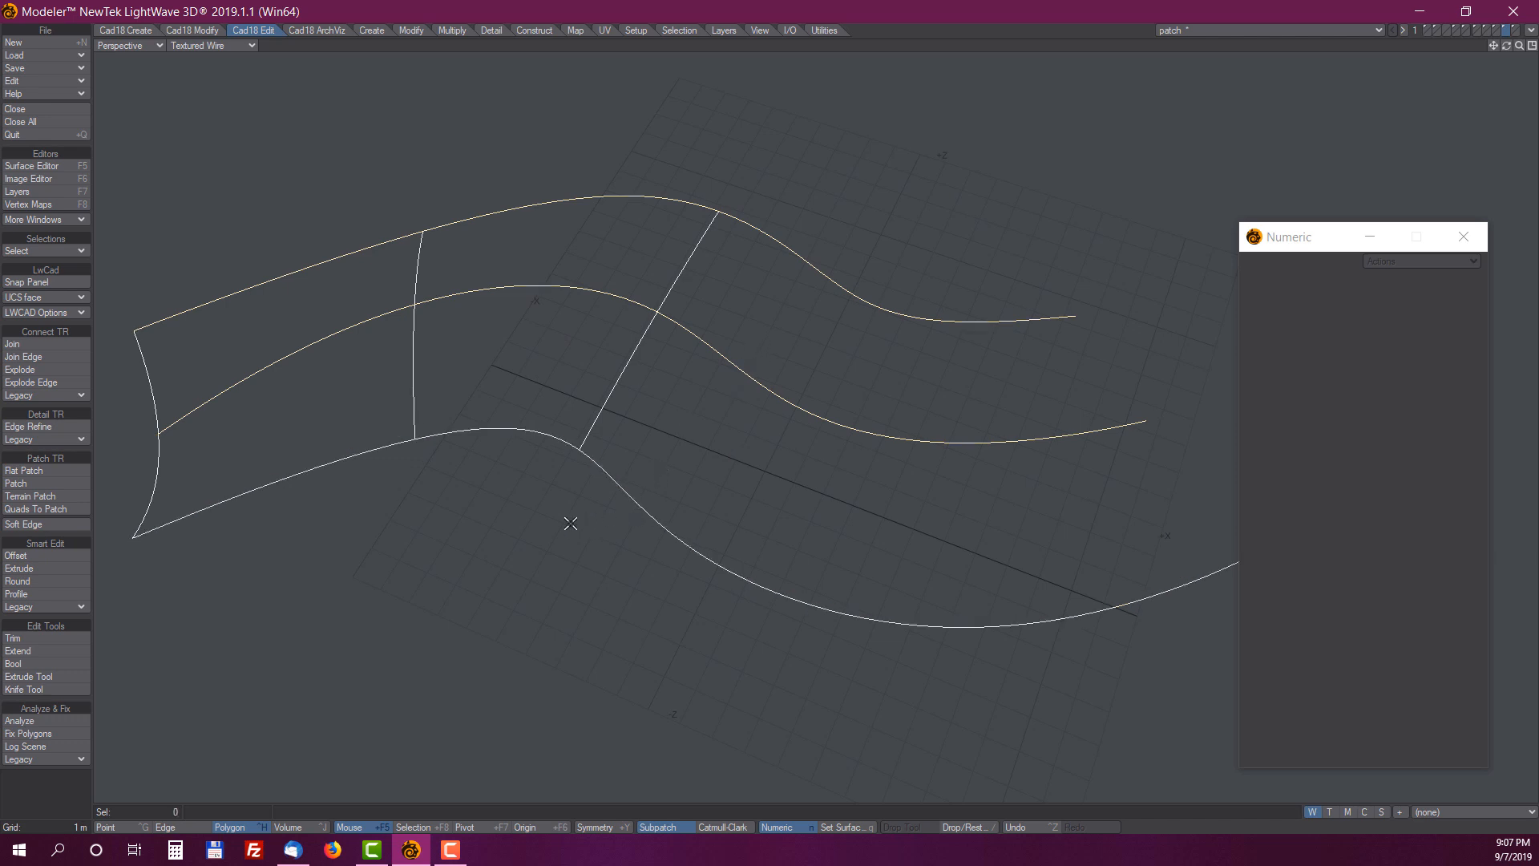
mouse_move(686, 493)
mouse_down()
mouse_move(636, 540)
mouse_move(626, 489)
mouse_up()
Draw a snapped spline across the three long wavy curves, between the straight cross curve and their open ends, from lower to upper curve
click(128, 34)
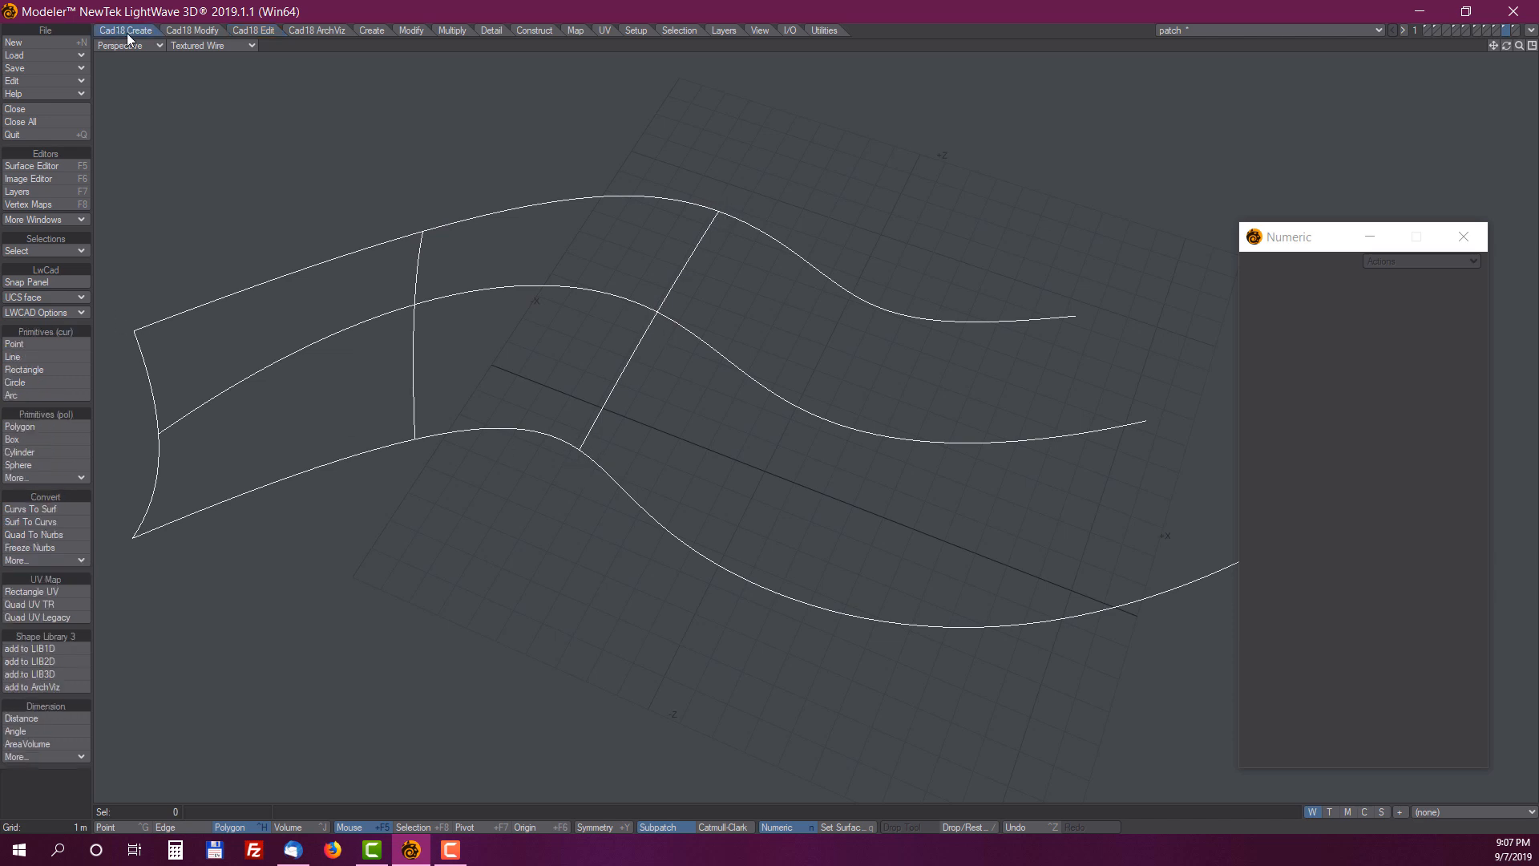
click(18, 359)
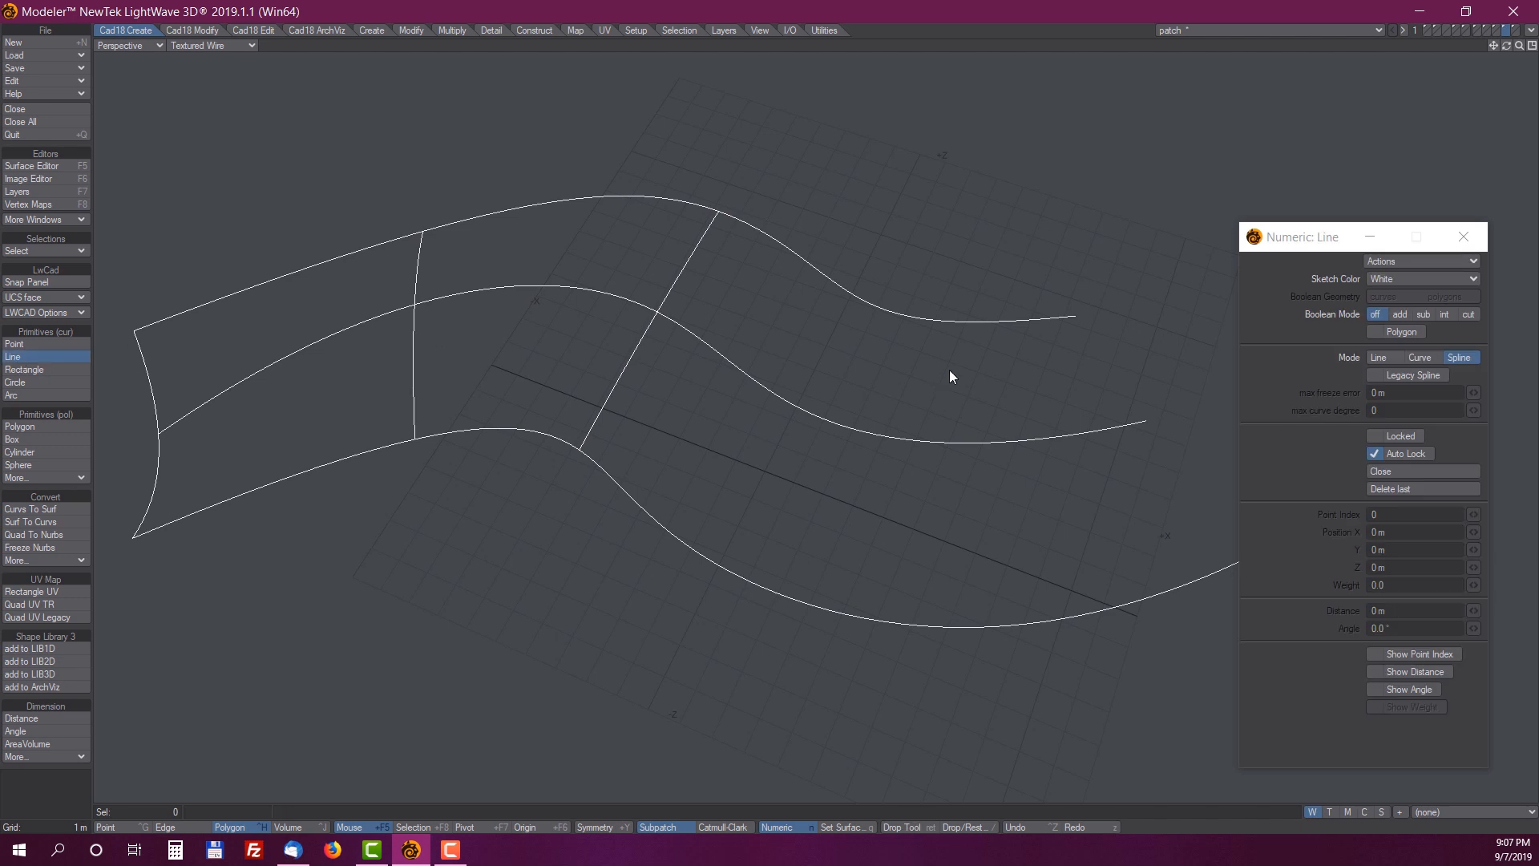
click(37, 254)
click(37, 253)
click(24, 281)
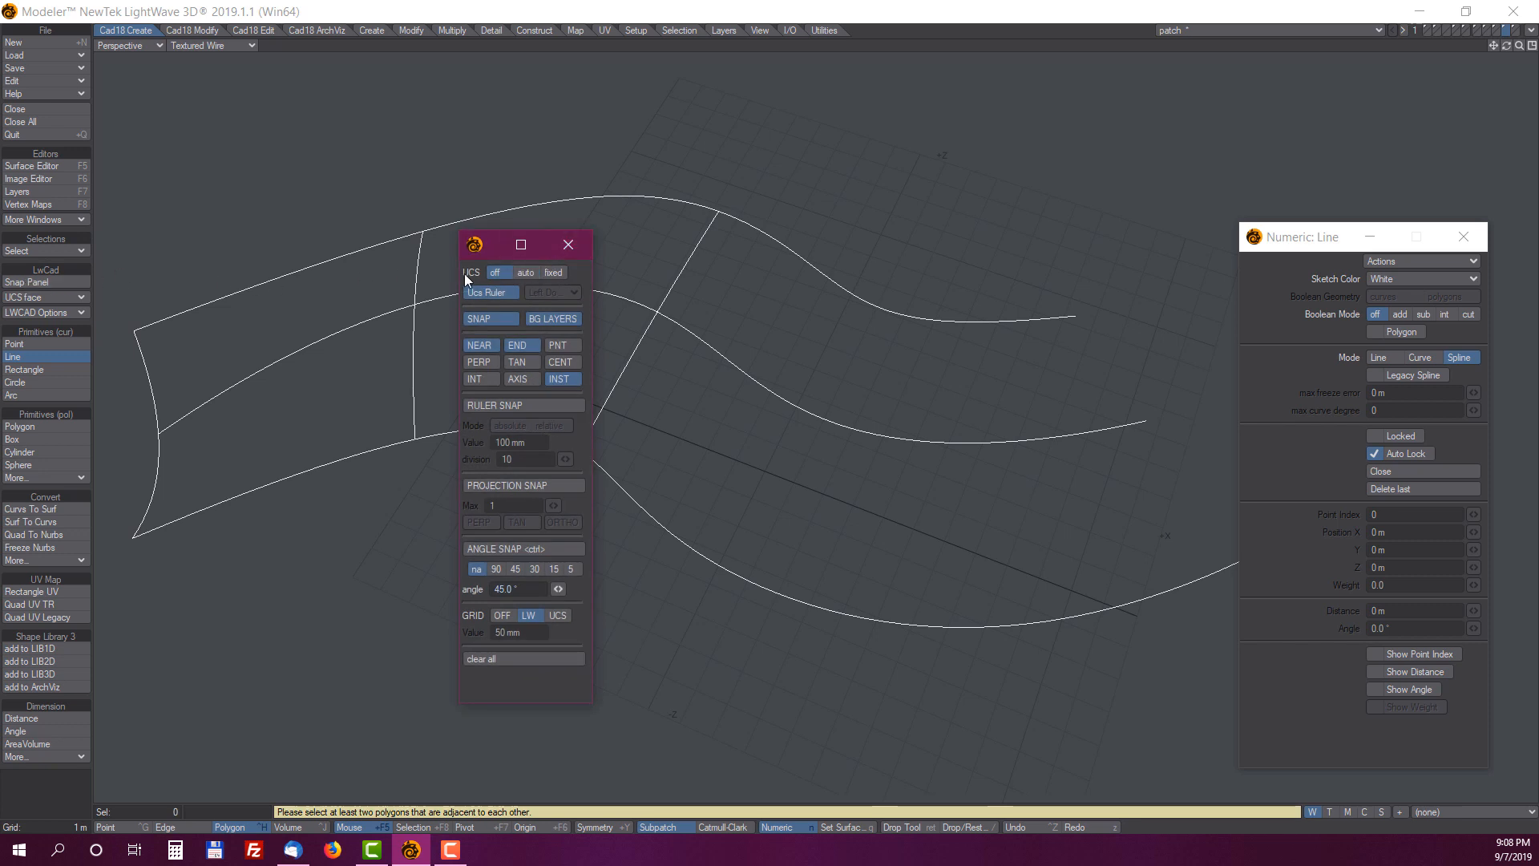
click(571, 244)
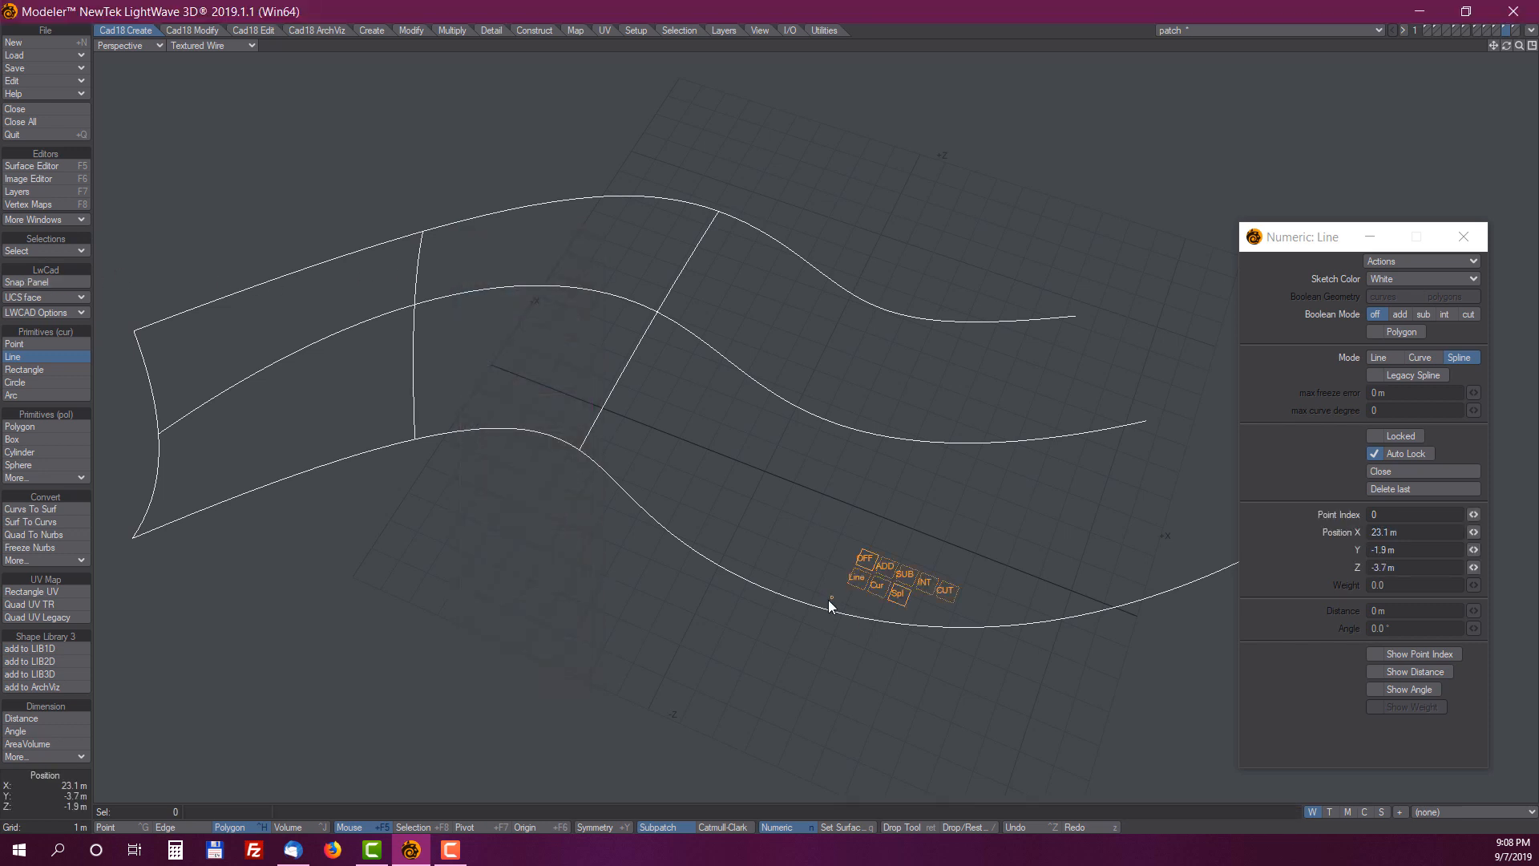
click(885, 438)
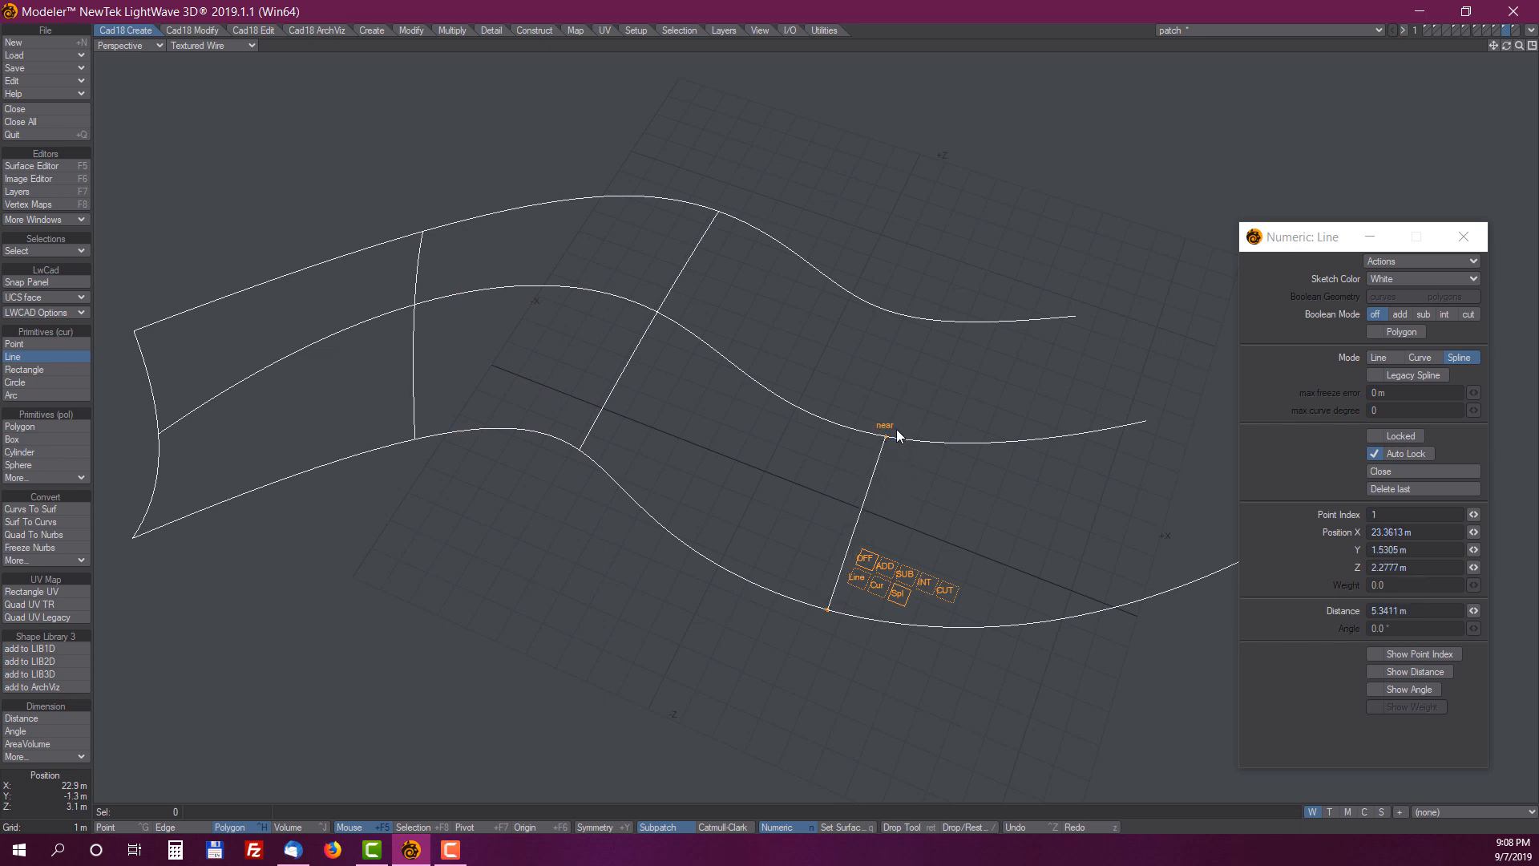
click(912, 316)
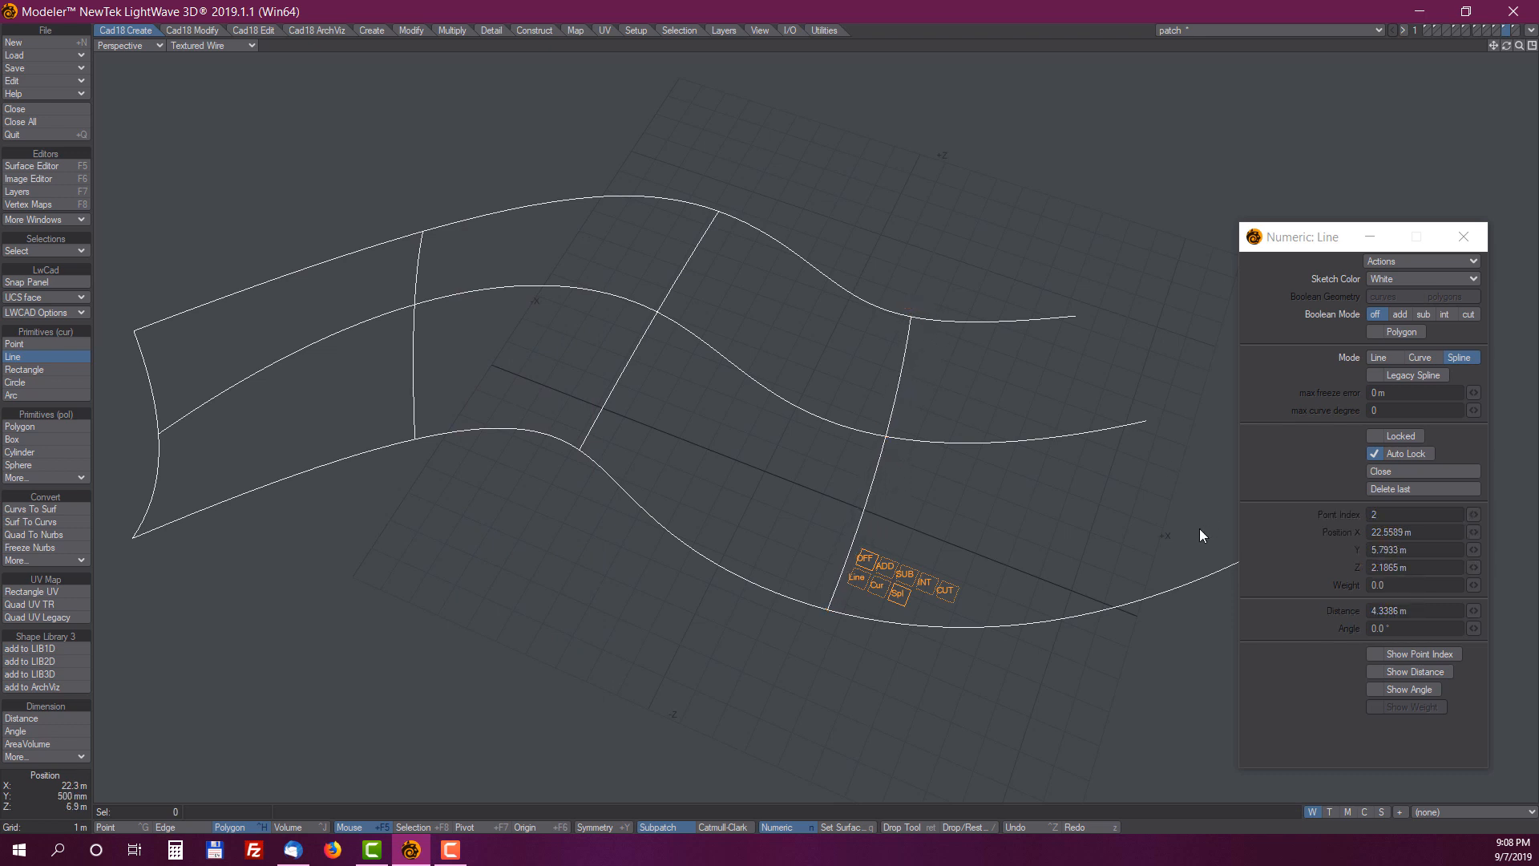
Draw another spline through the open end points of the three long curves to close off the curve network
alt+shift+drag(1070, 500, 945, 516)
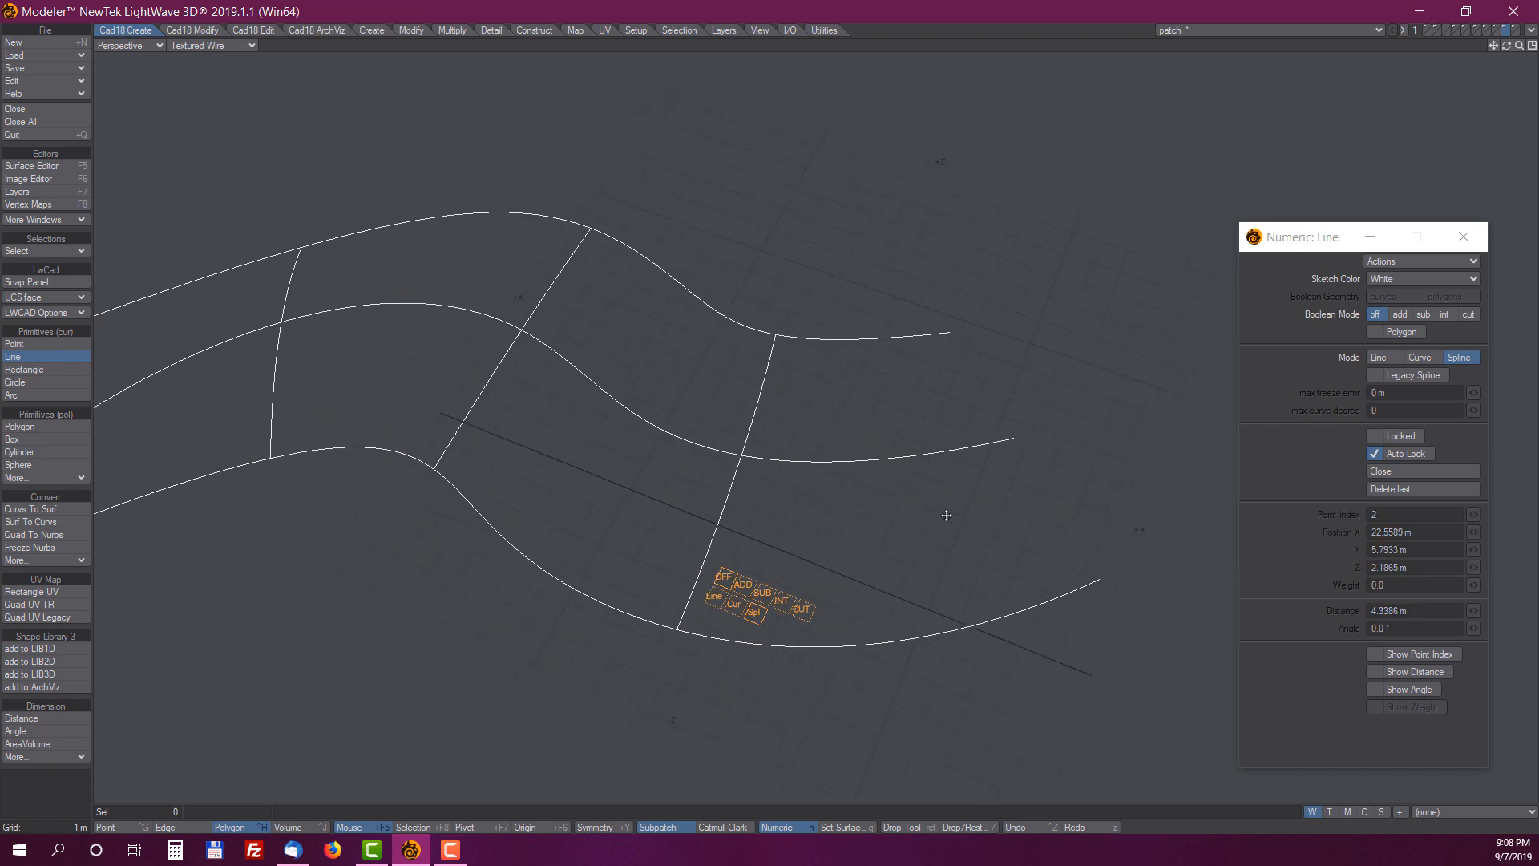
click(1100, 576)
click(1014, 439)
click(951, 334)
alt+drag(948, 411, 887, 497)
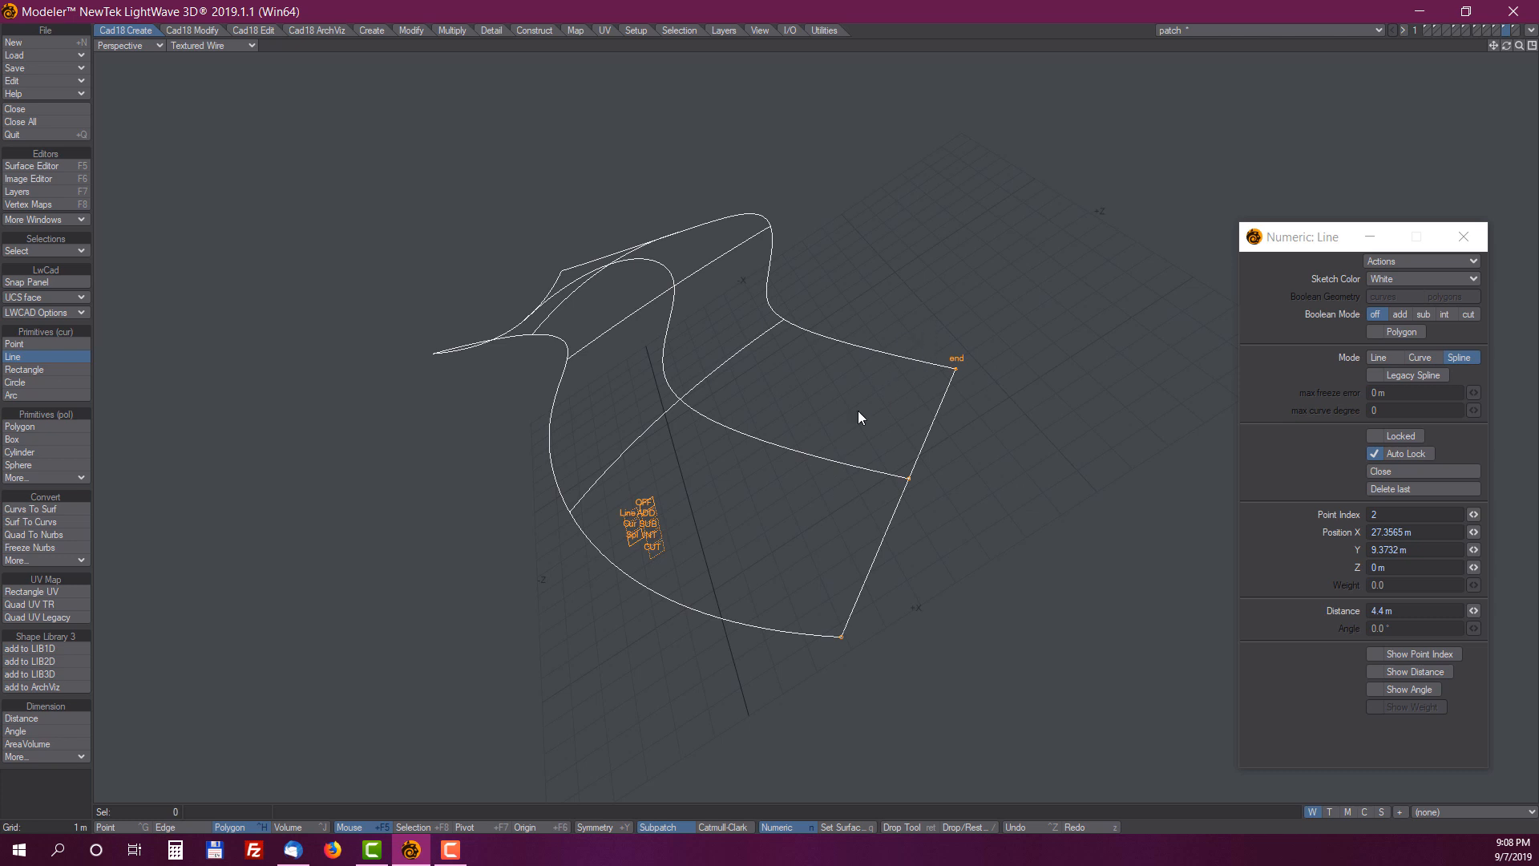
alt+drag(700, 623, 775, 347)
key(Return)
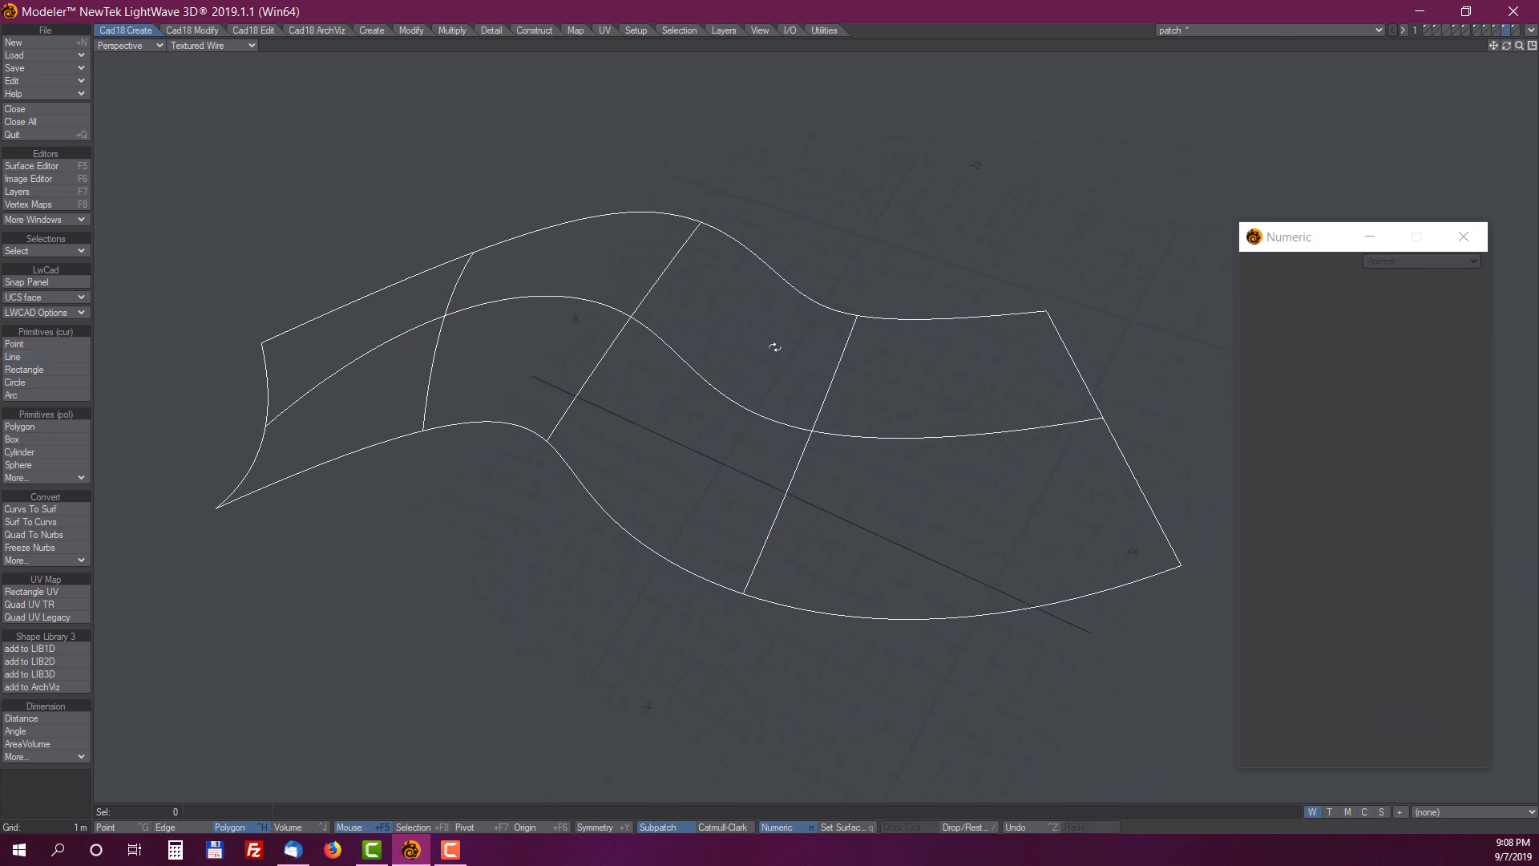
Start a Patch on the curve network and add the five cross curves in order as U curves
alt+drag(657, 402, 677, 422)
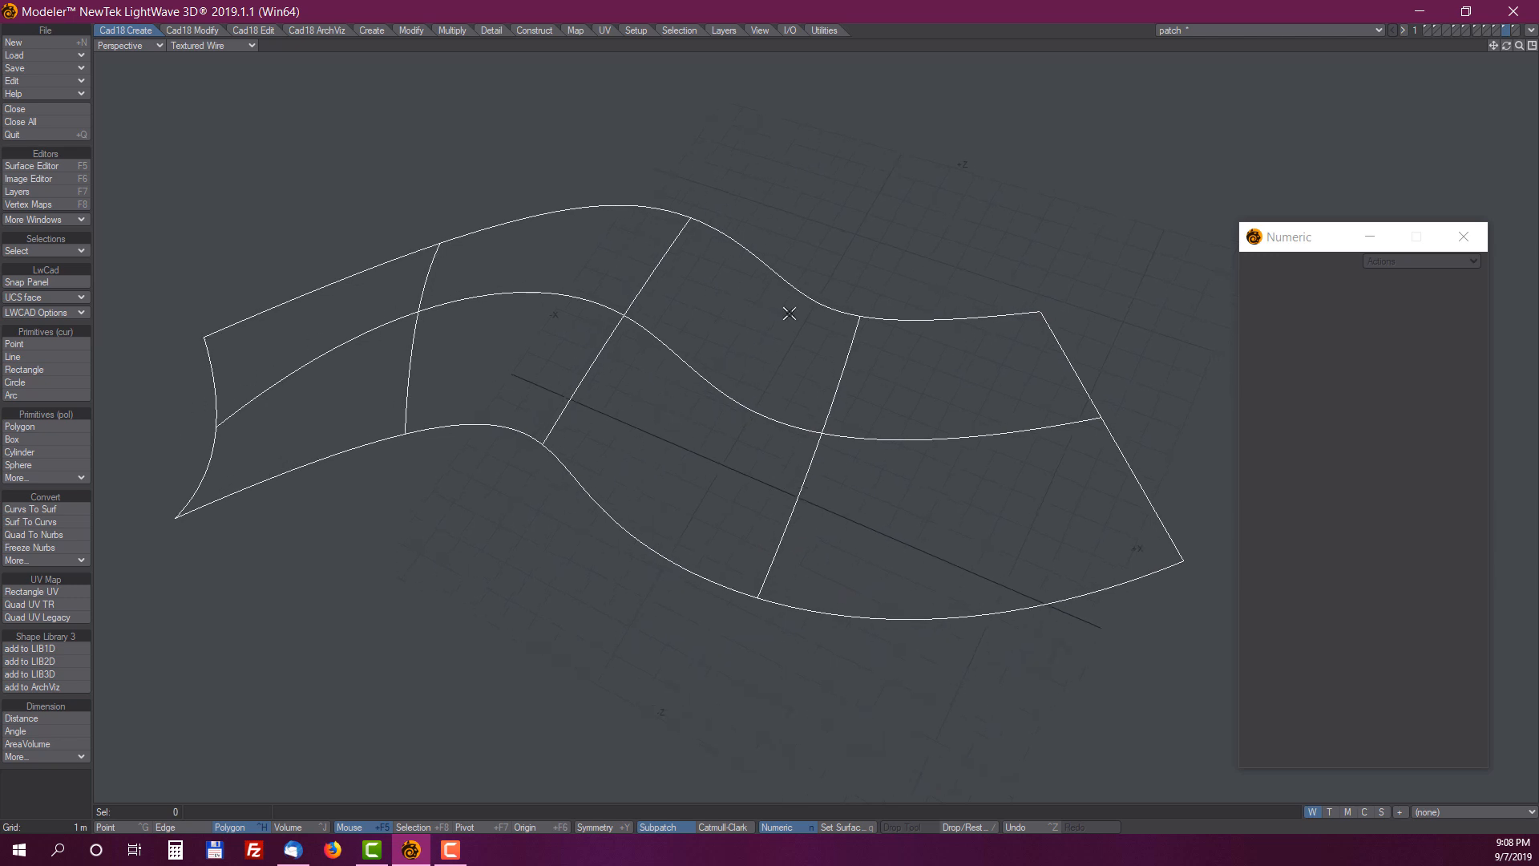
click(254, 30)
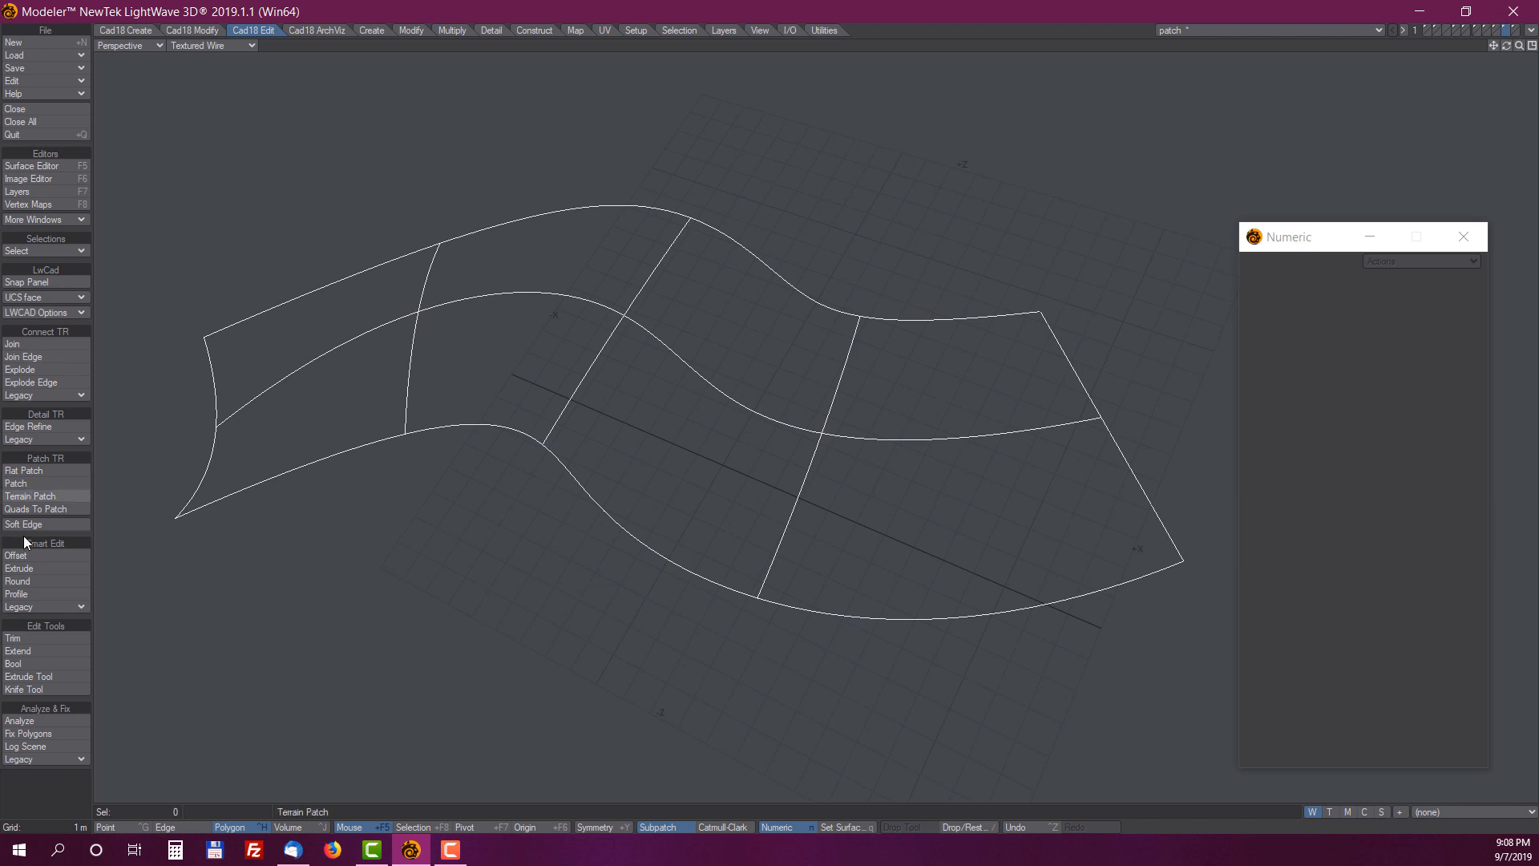
click(29, 483)
mouse_move(395, 317)
alt+mouse_down()
mouse_move(382, 303)
mouse_move(390, 314)
alt+mouse_up()
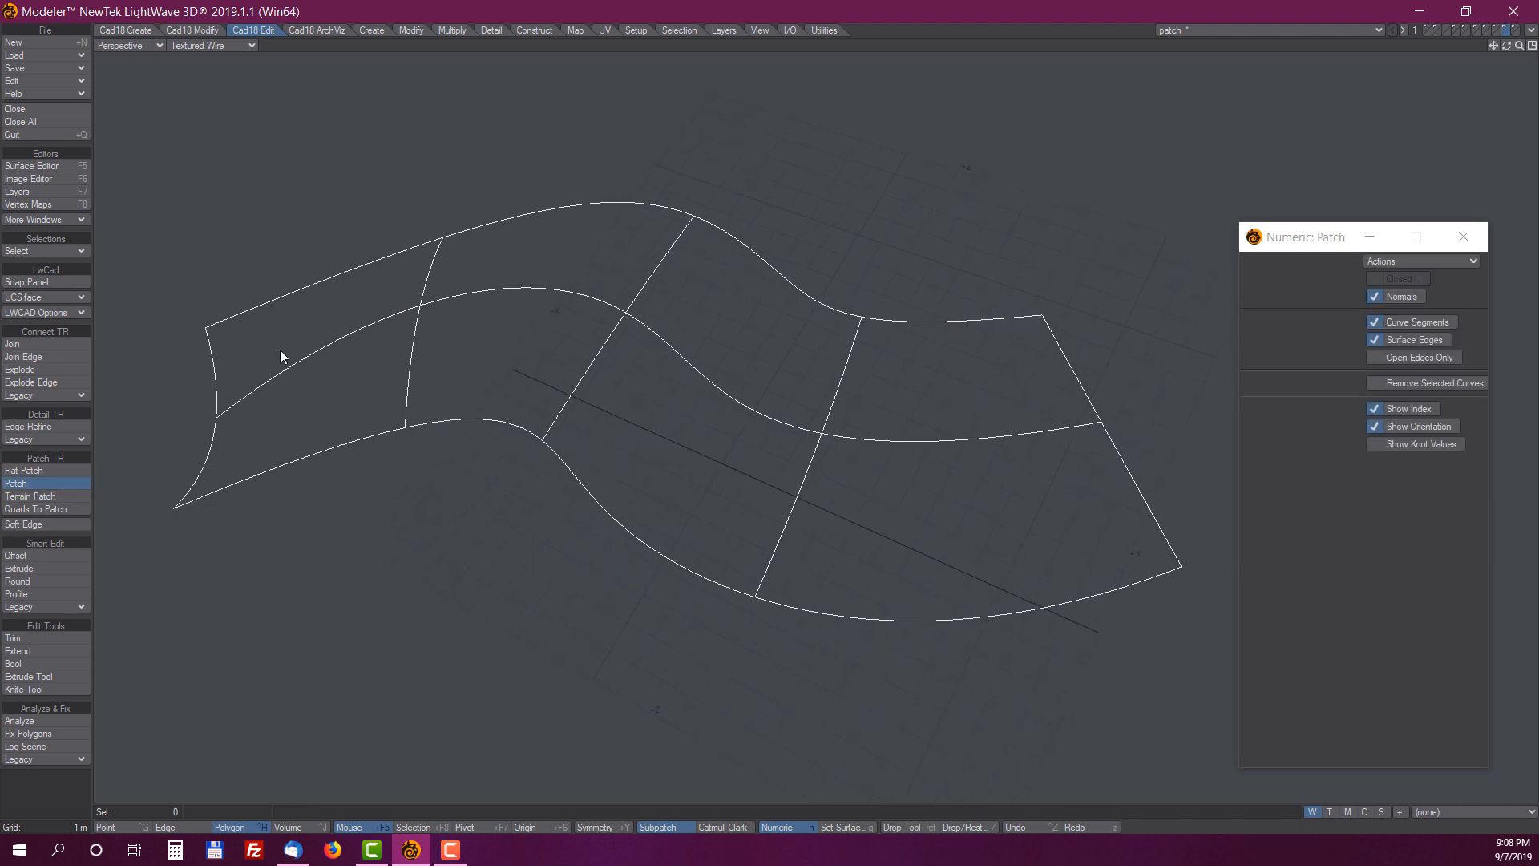
click(214, 353)
click(434, 277)
click(687, 246)
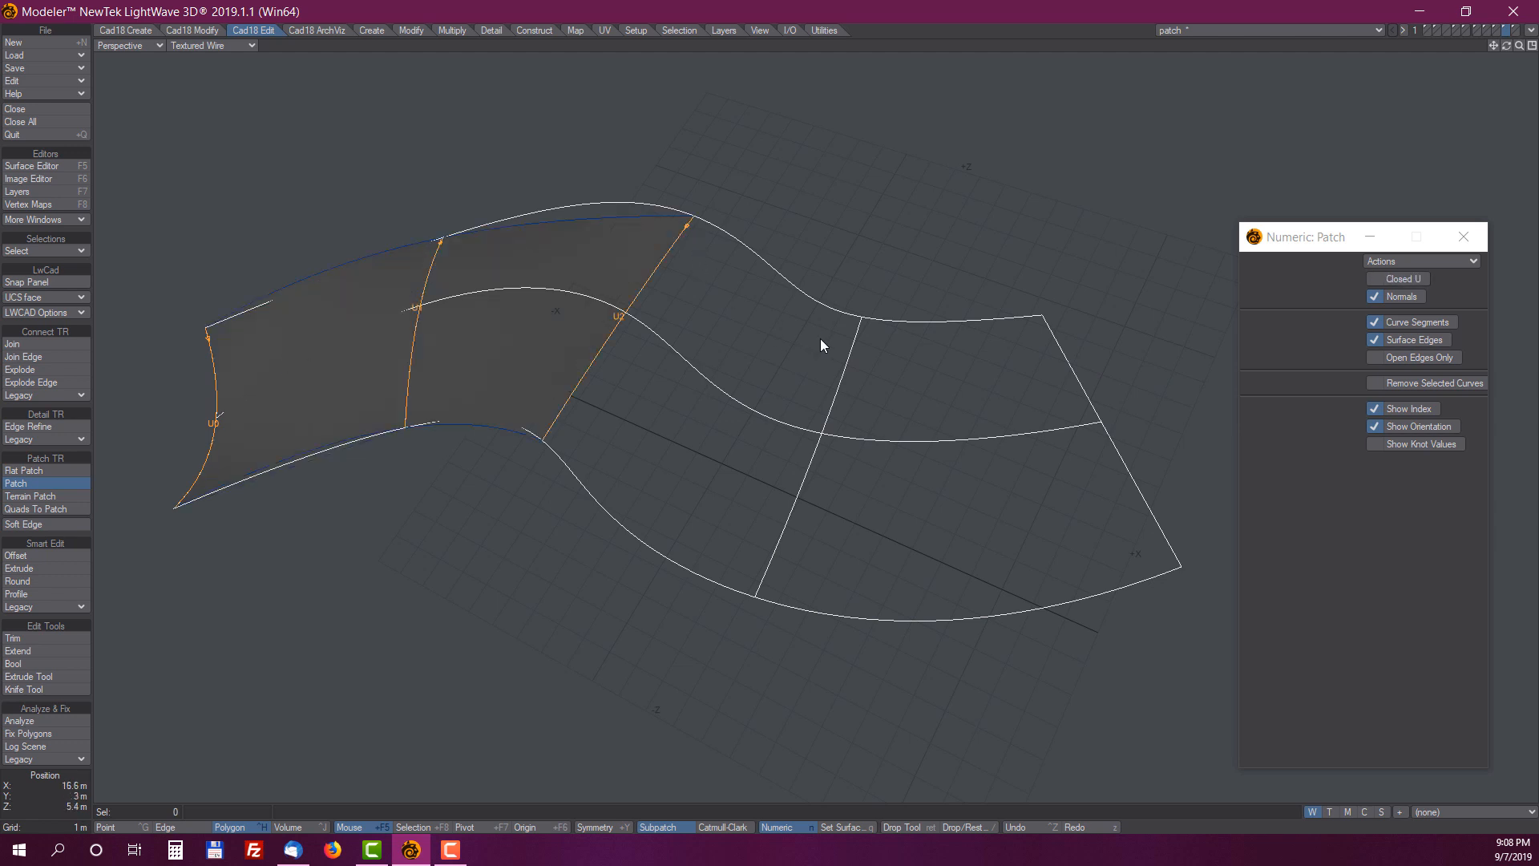
click(874, 359)
click(1032, 350)
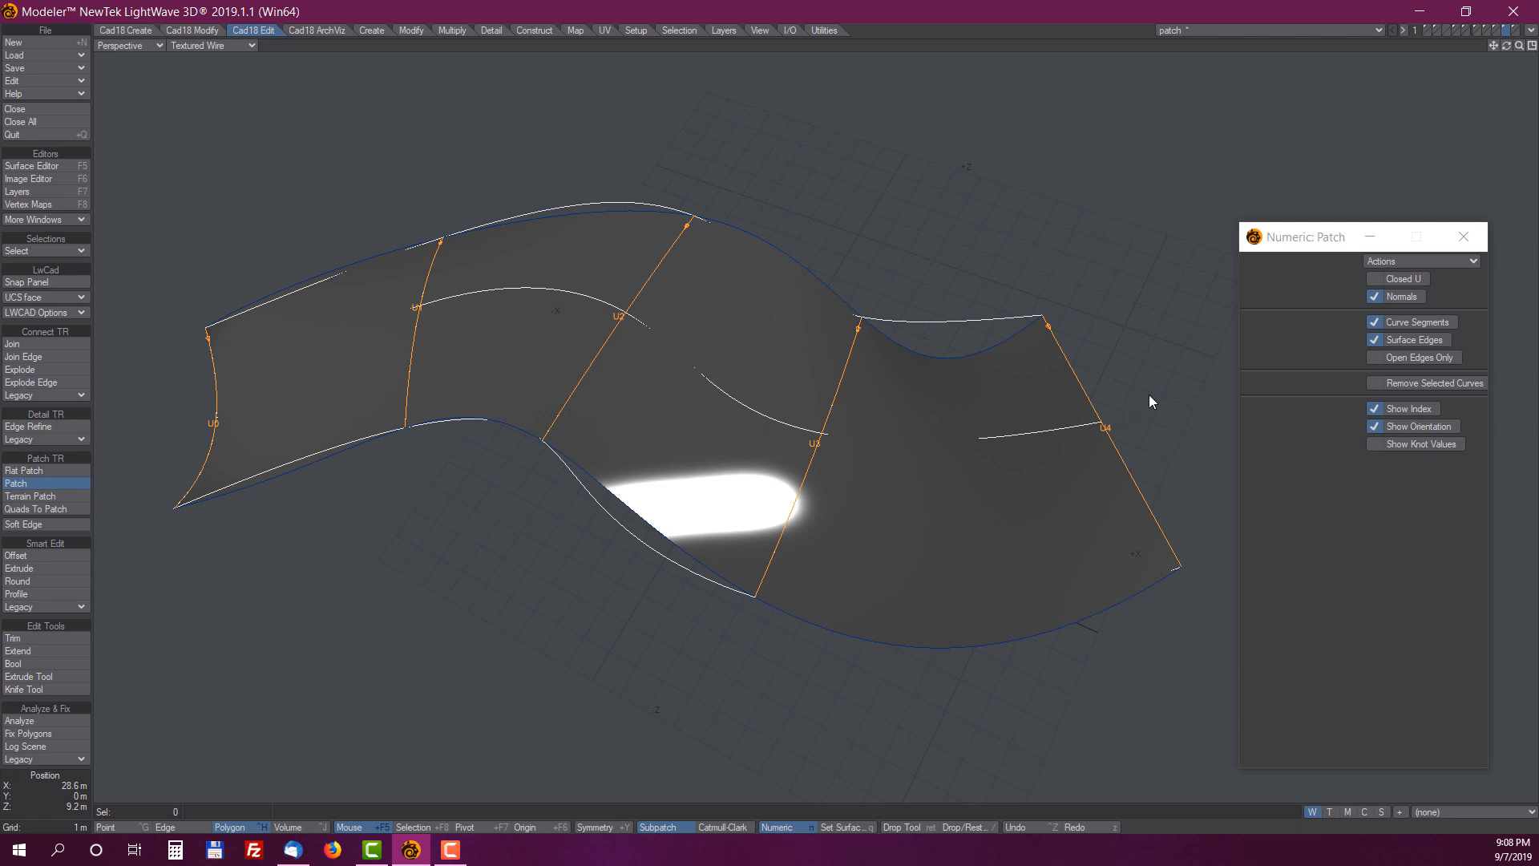
Add the lower, middle and upper long curves as V curves to the Patch, and inspect the surface from other angles
click(635, 517)
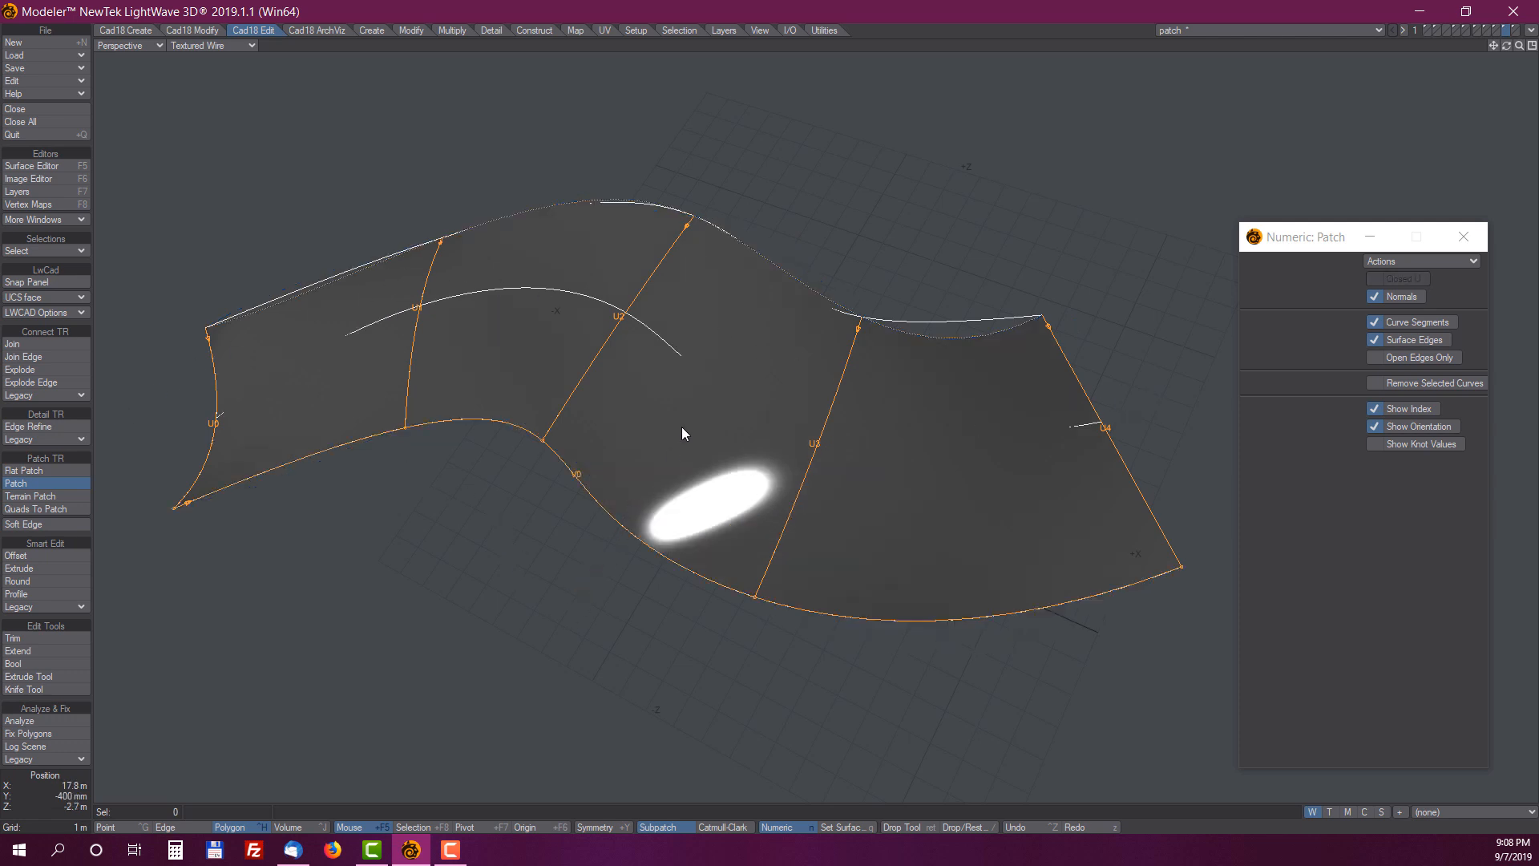
click(670, 346)
click(746, 241)
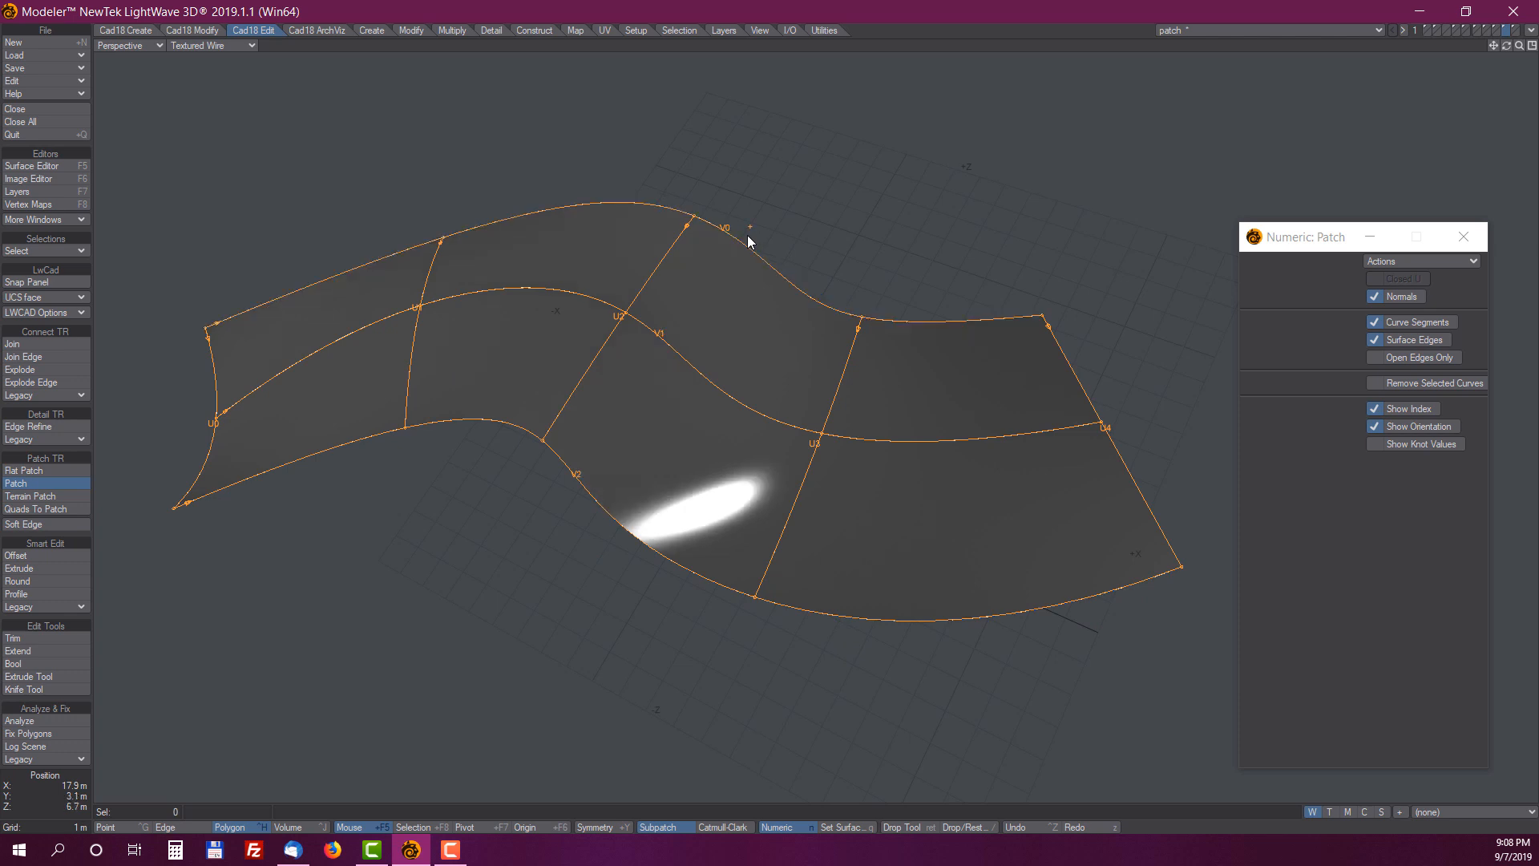
alt+drag(1014, 316, 851, 347)
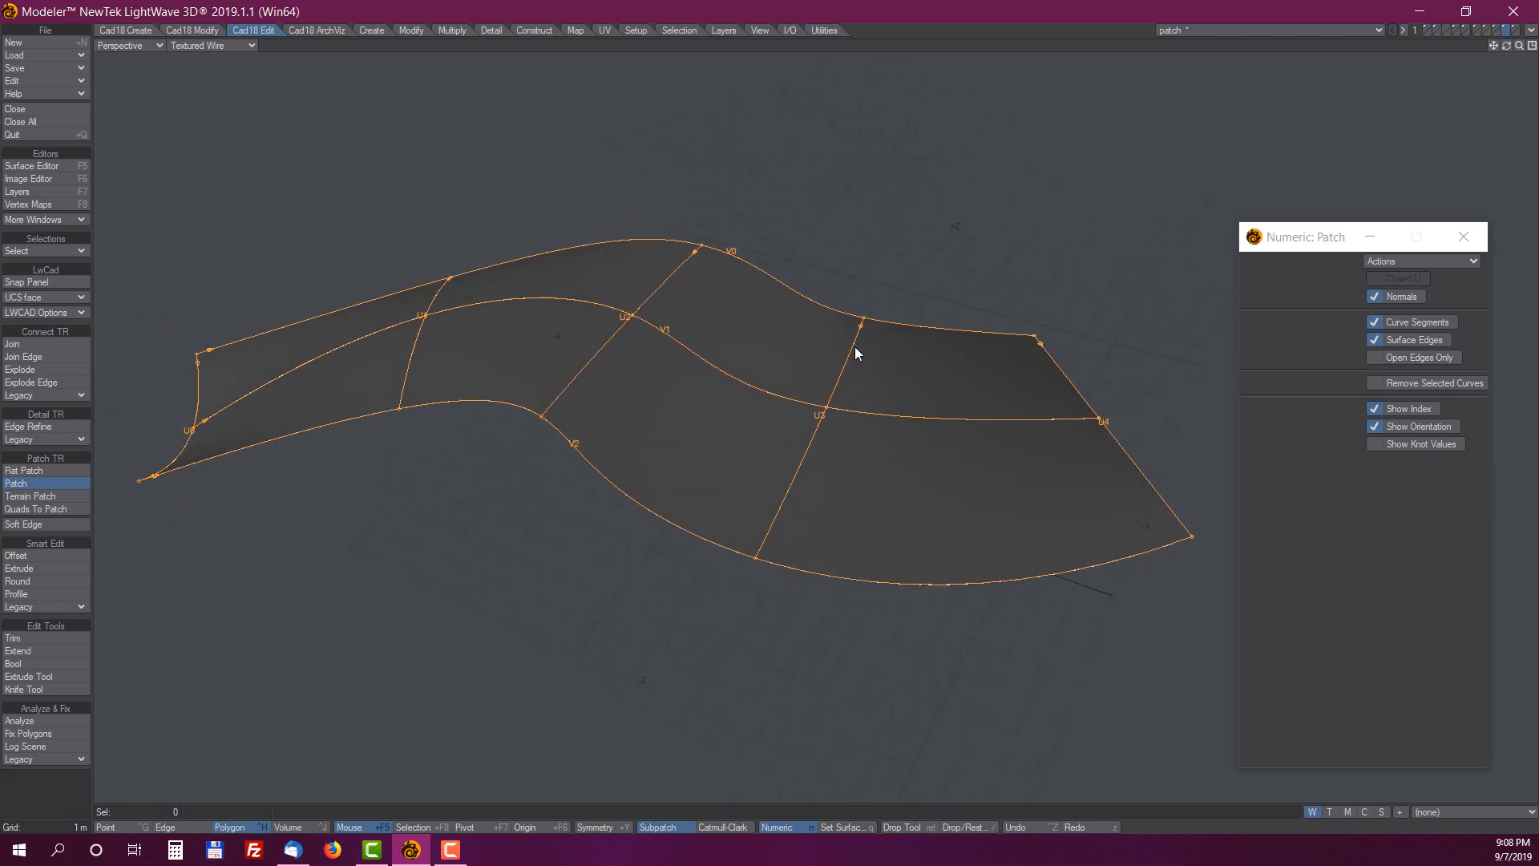
alt+drag(923, 544, 893, 560)
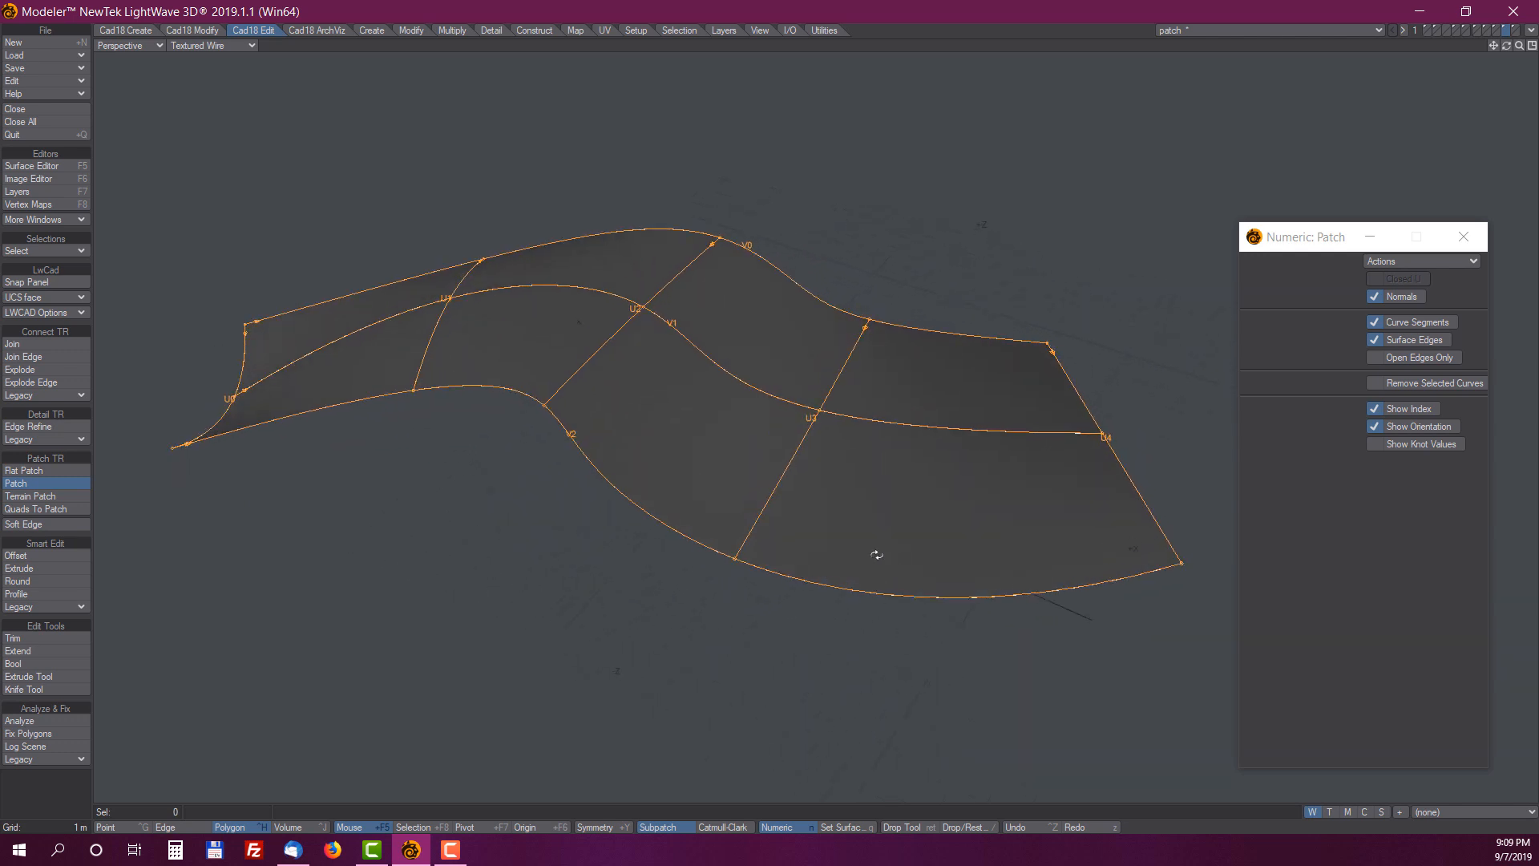
alt+drag(623, 416, 650, 503)
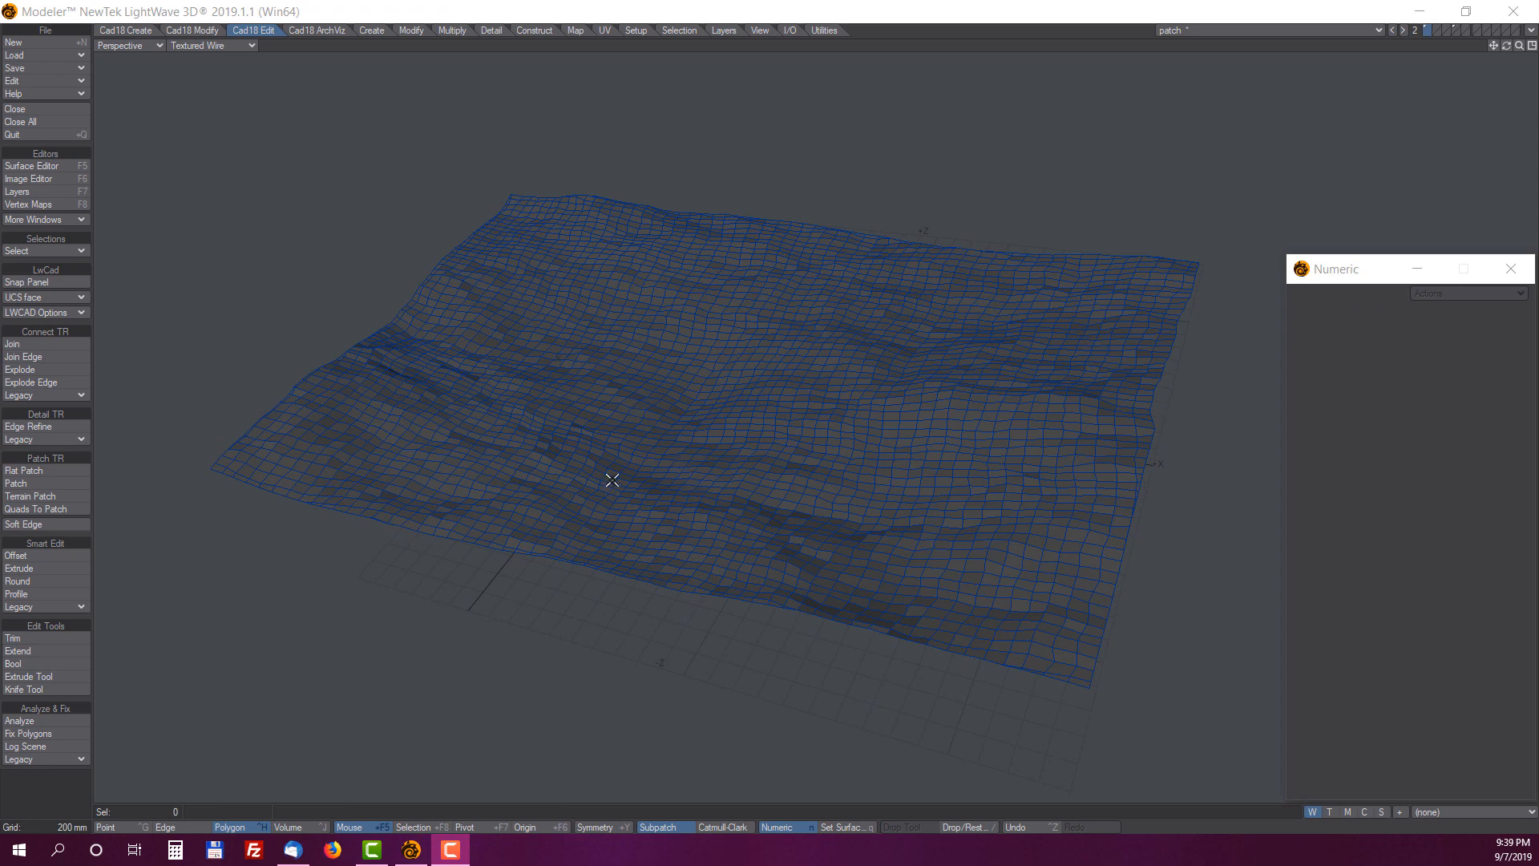
Make the next layer active with the terrain mesh as background, and fit the mesh in the four-viewport layout
alt+drag(893, 325, 880, 337)
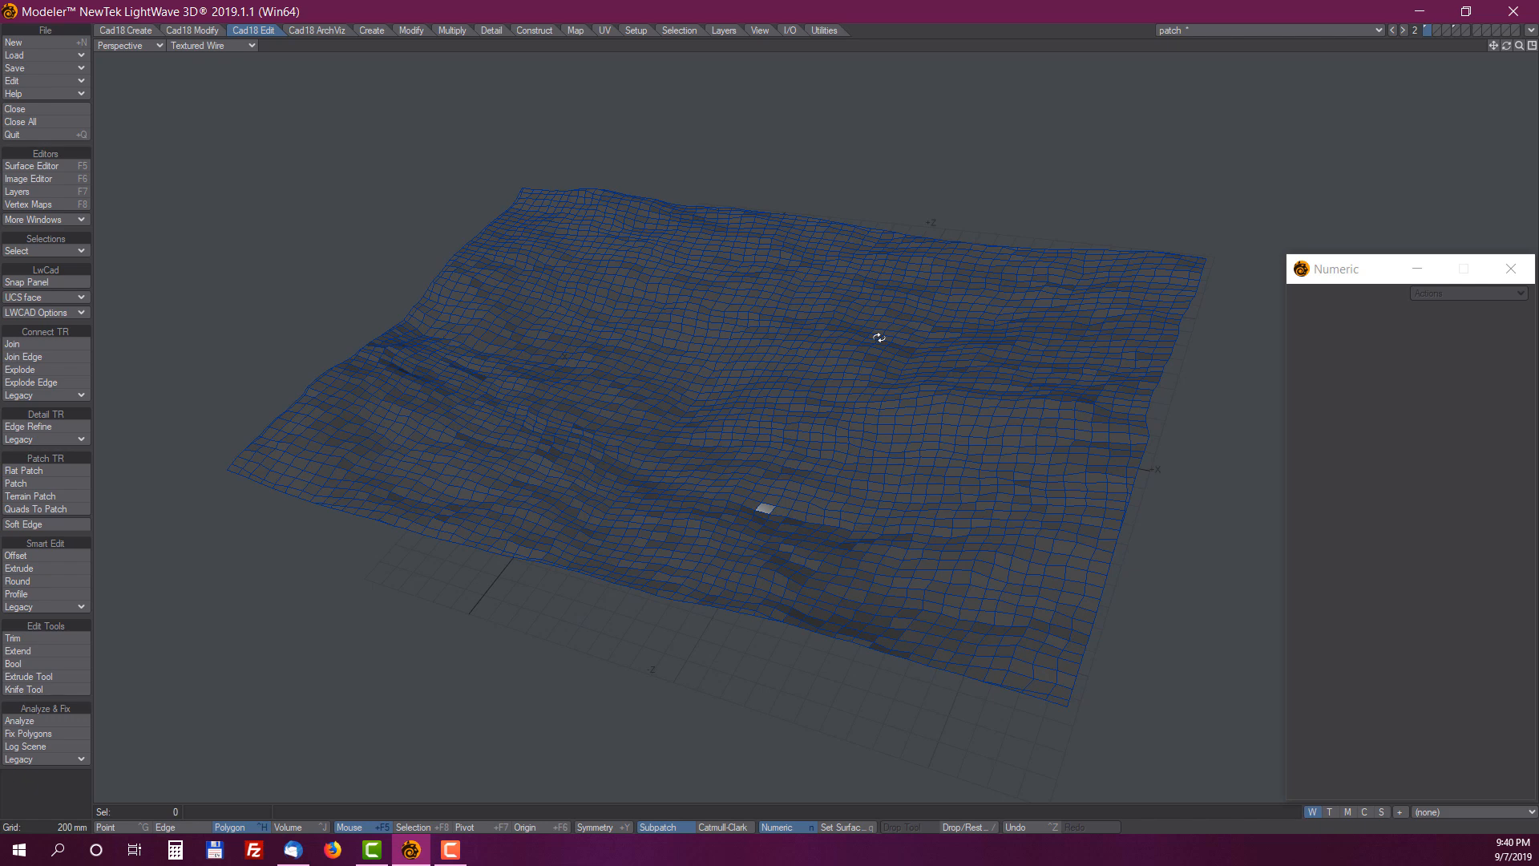
click(1439, 30)
click(1427, 32)
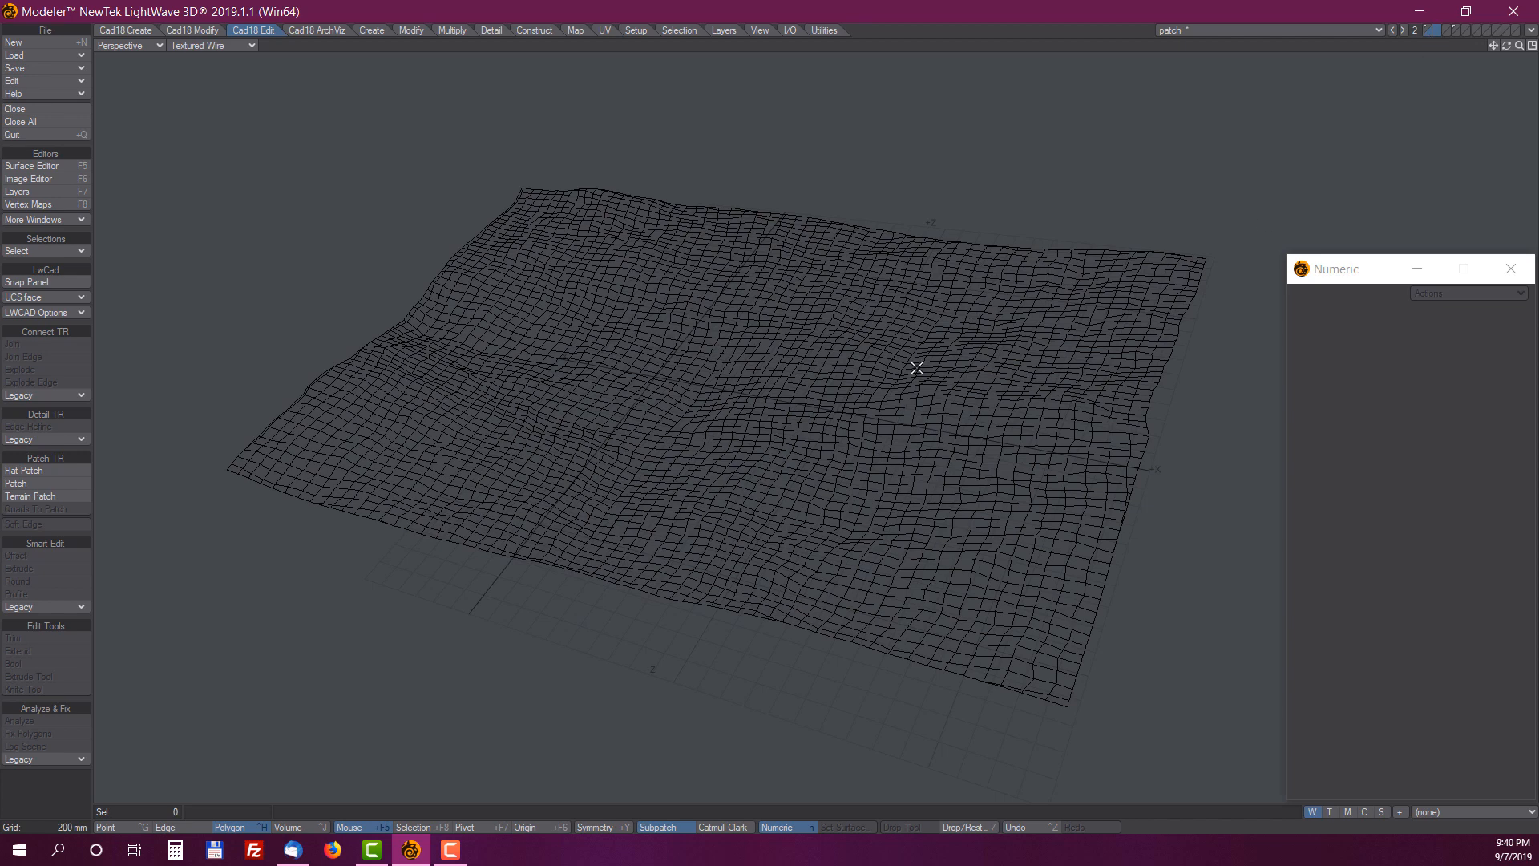
key(KP_0)
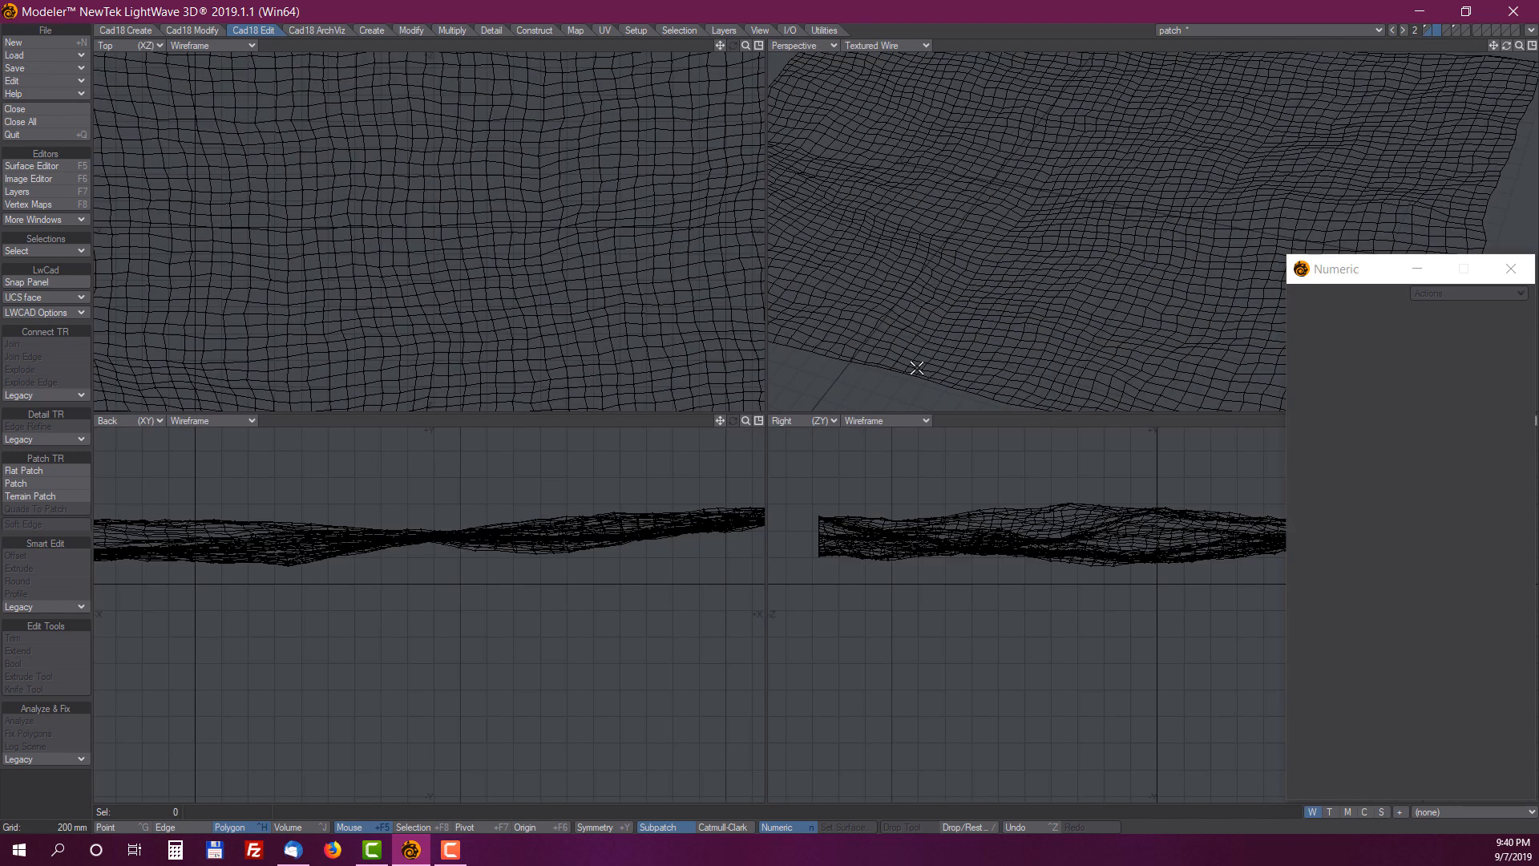
key(a)
alt+drag(1066, 253, 1147, 263)
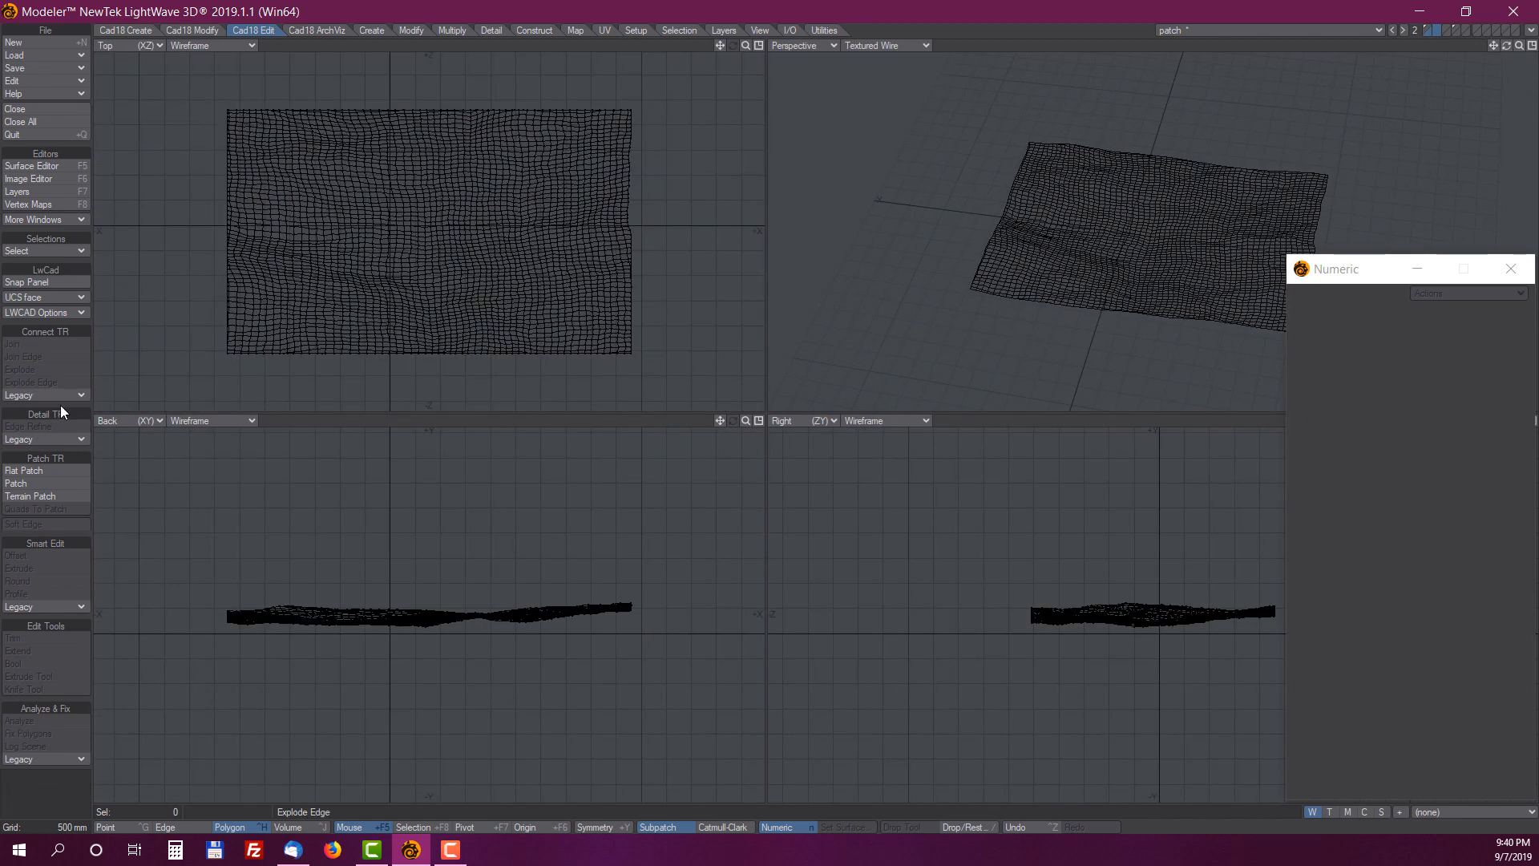
Lay a Terrain Patch over the background mesh in the Top view, fitted to objects, with Count X and Count Y at 10
click(30, 494)
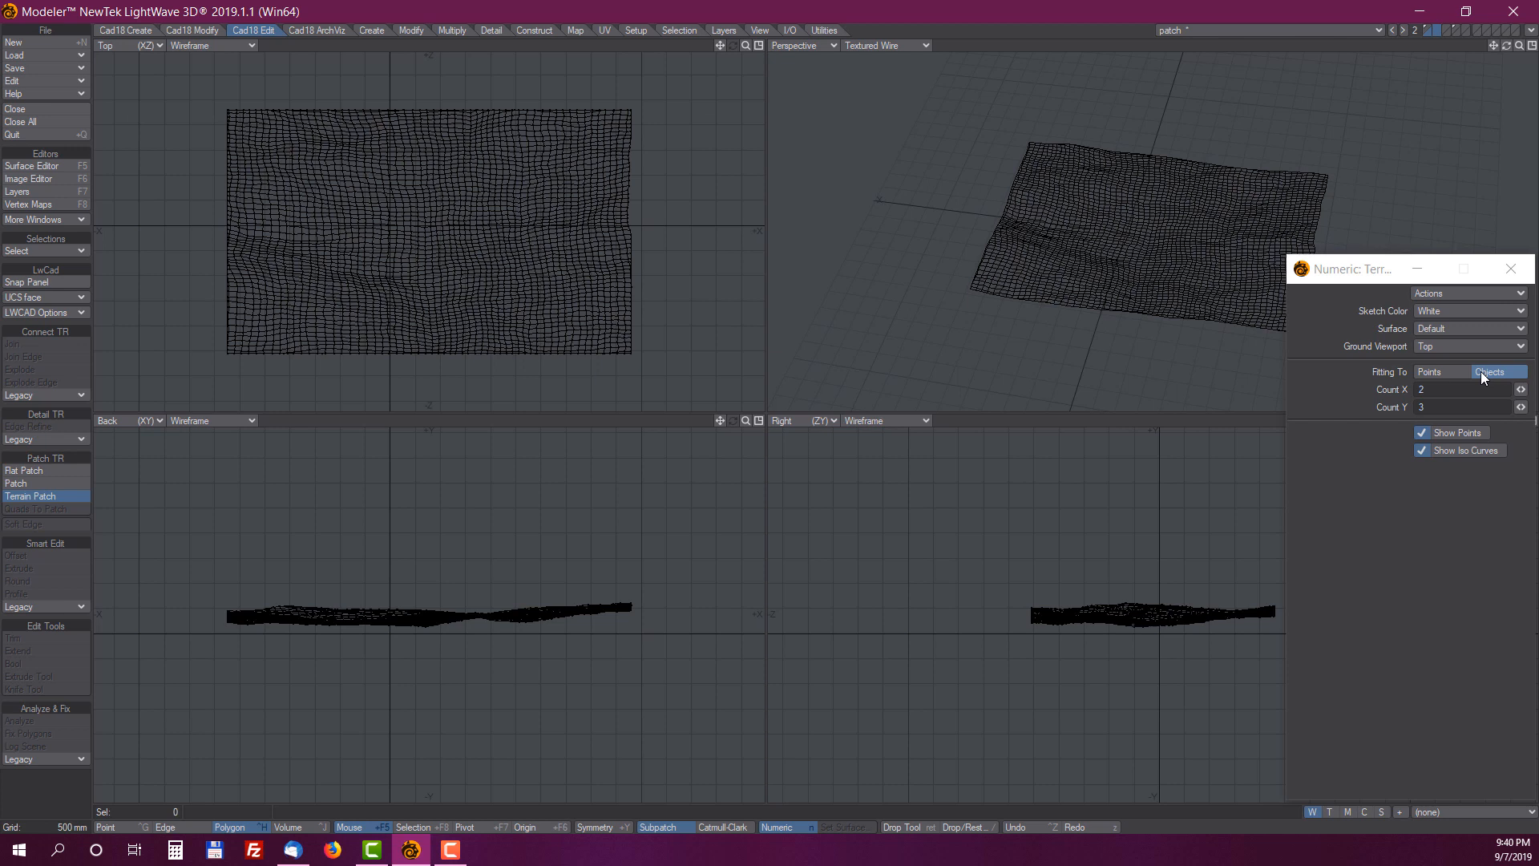
click(182, 185)
mouse_move(1521, 390)
mouse_down()
mouse_move(1535, 408)
mouse_move(1529, 390)
mouse_up()
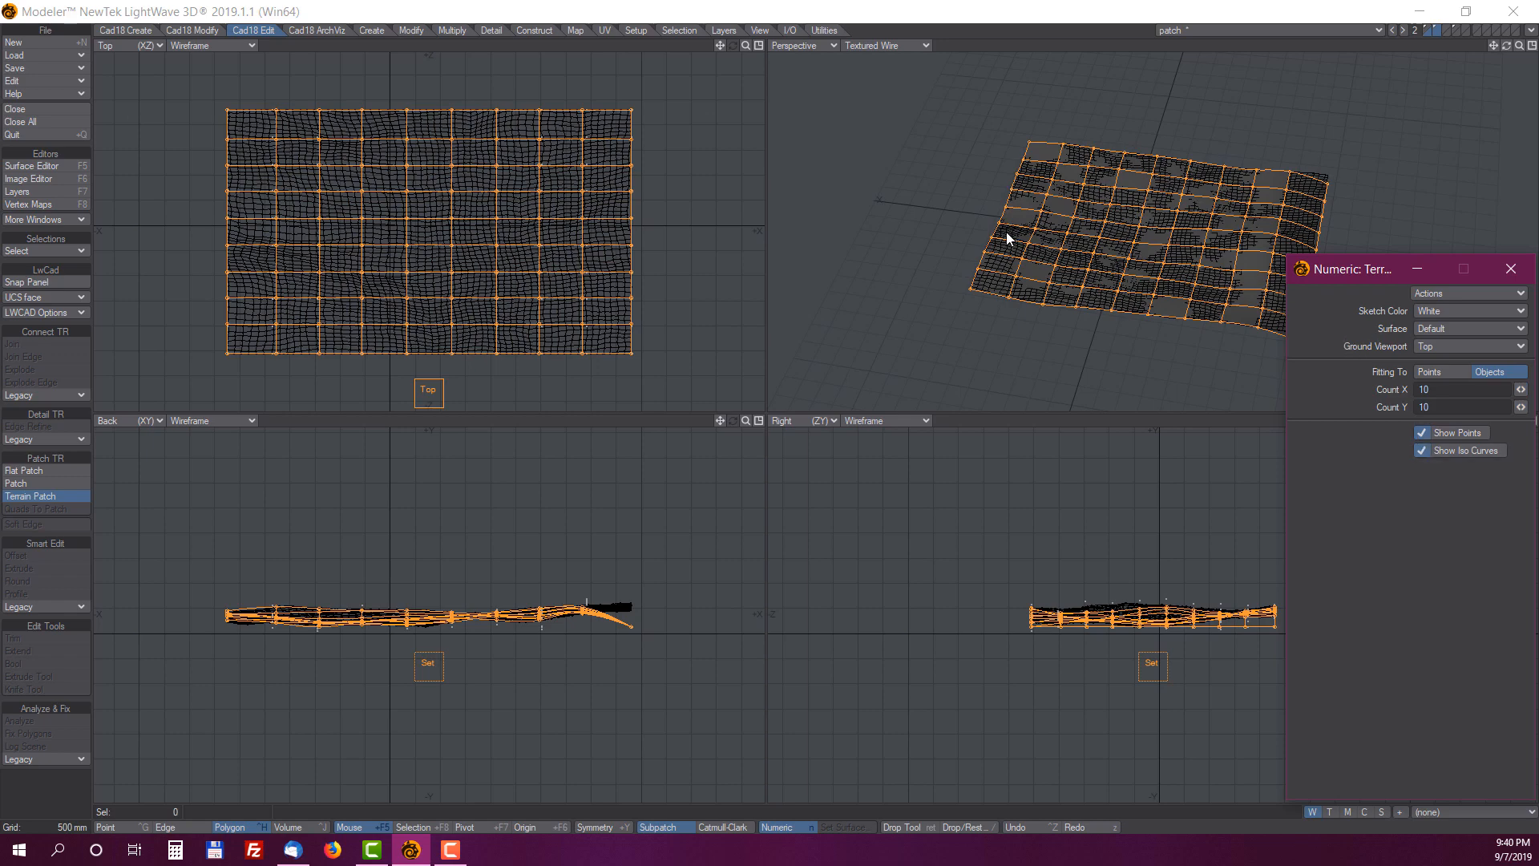
scroll(1171, 242, up, 1)
alt+shift+drag(1198, 229, 1087, 206)
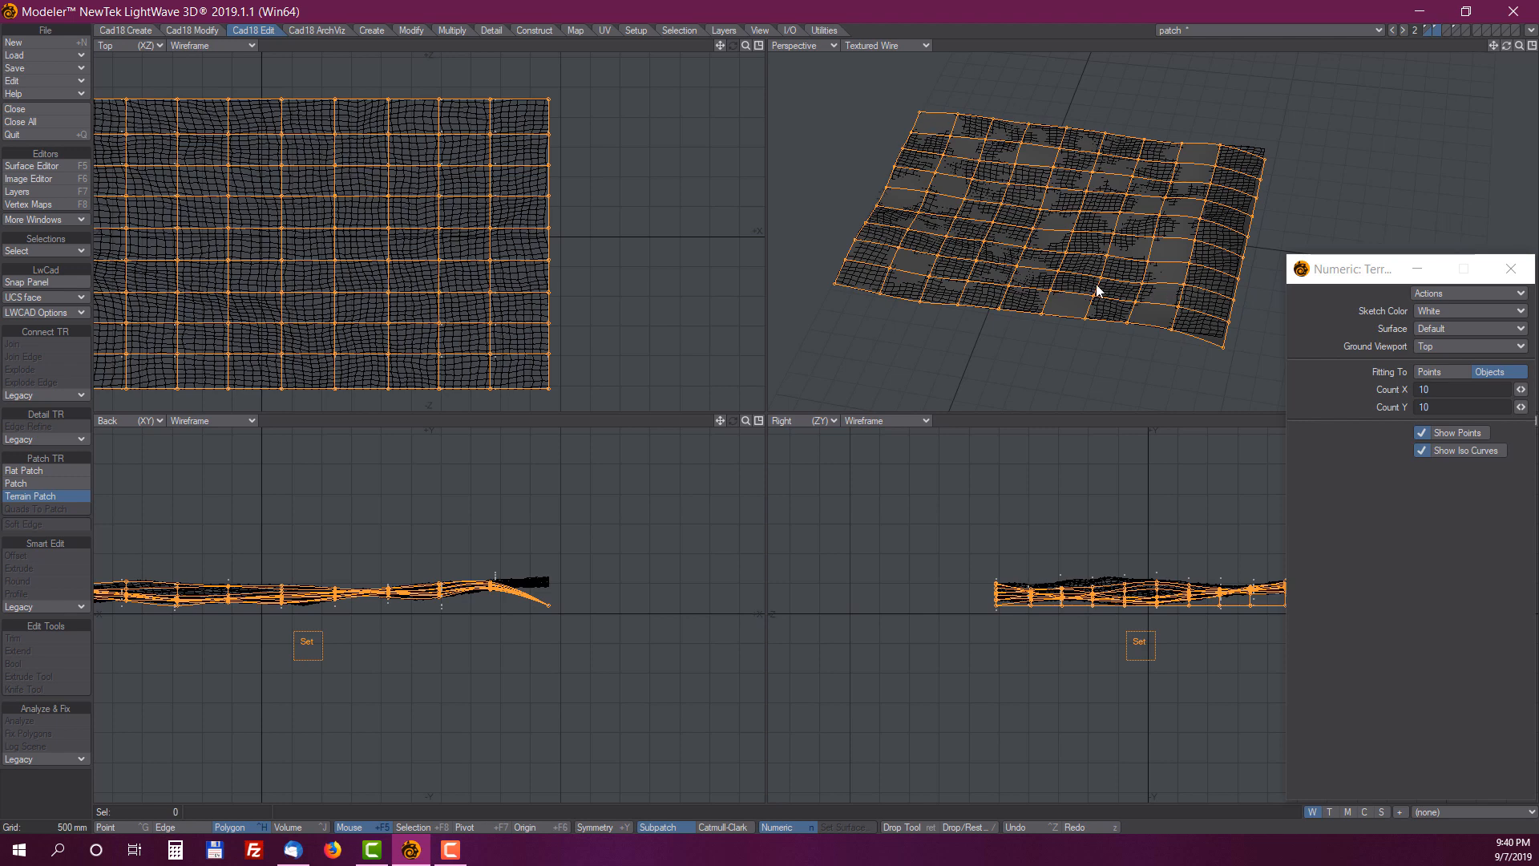
Try fitting the Terrain Patch to the background points, and set the fitting back to objects
click(1428, 370)
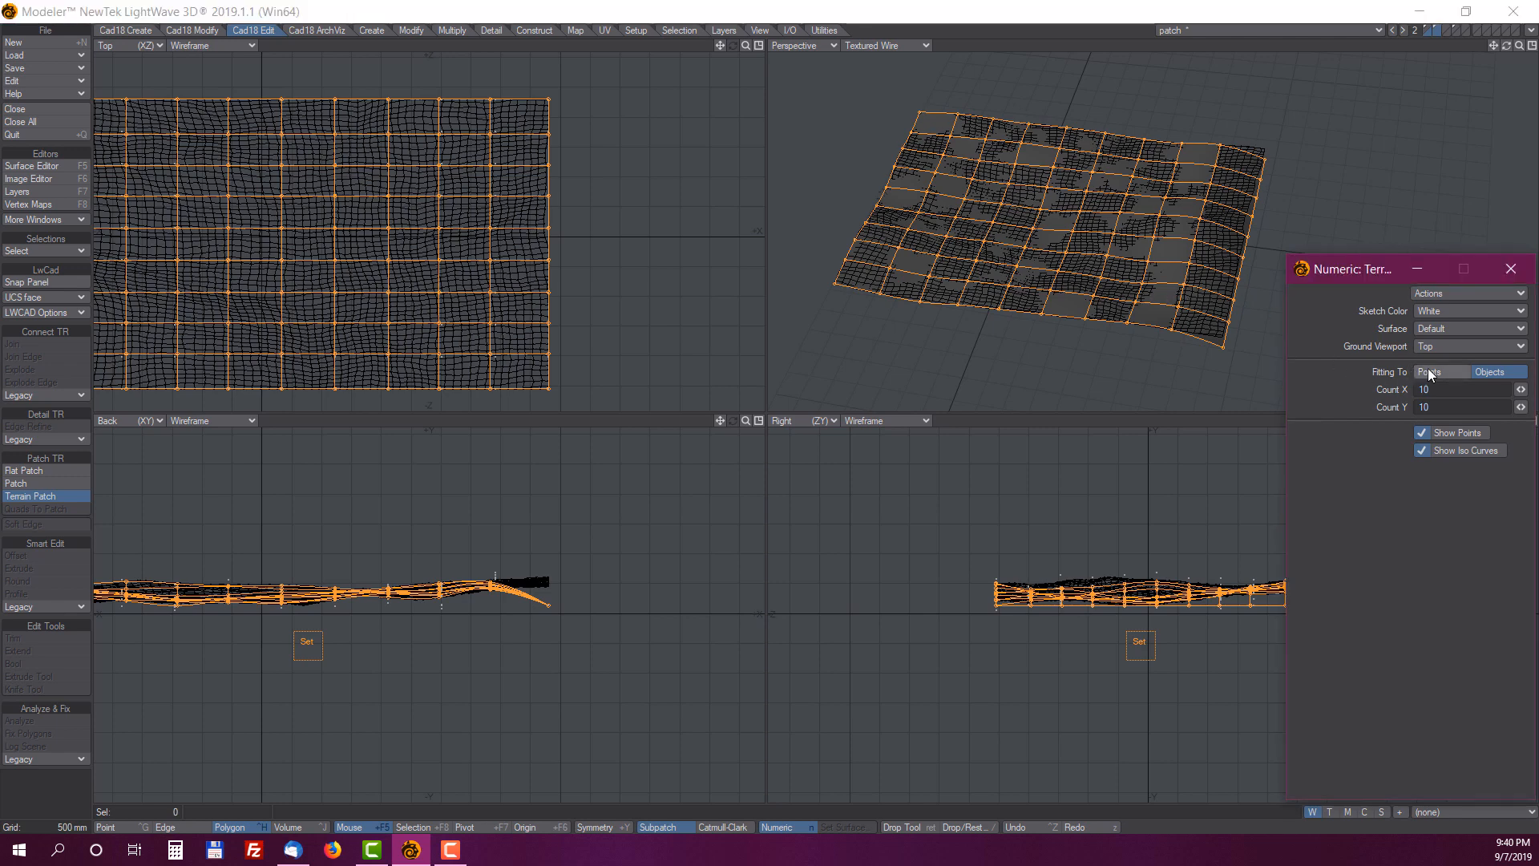
click(1428, 370)
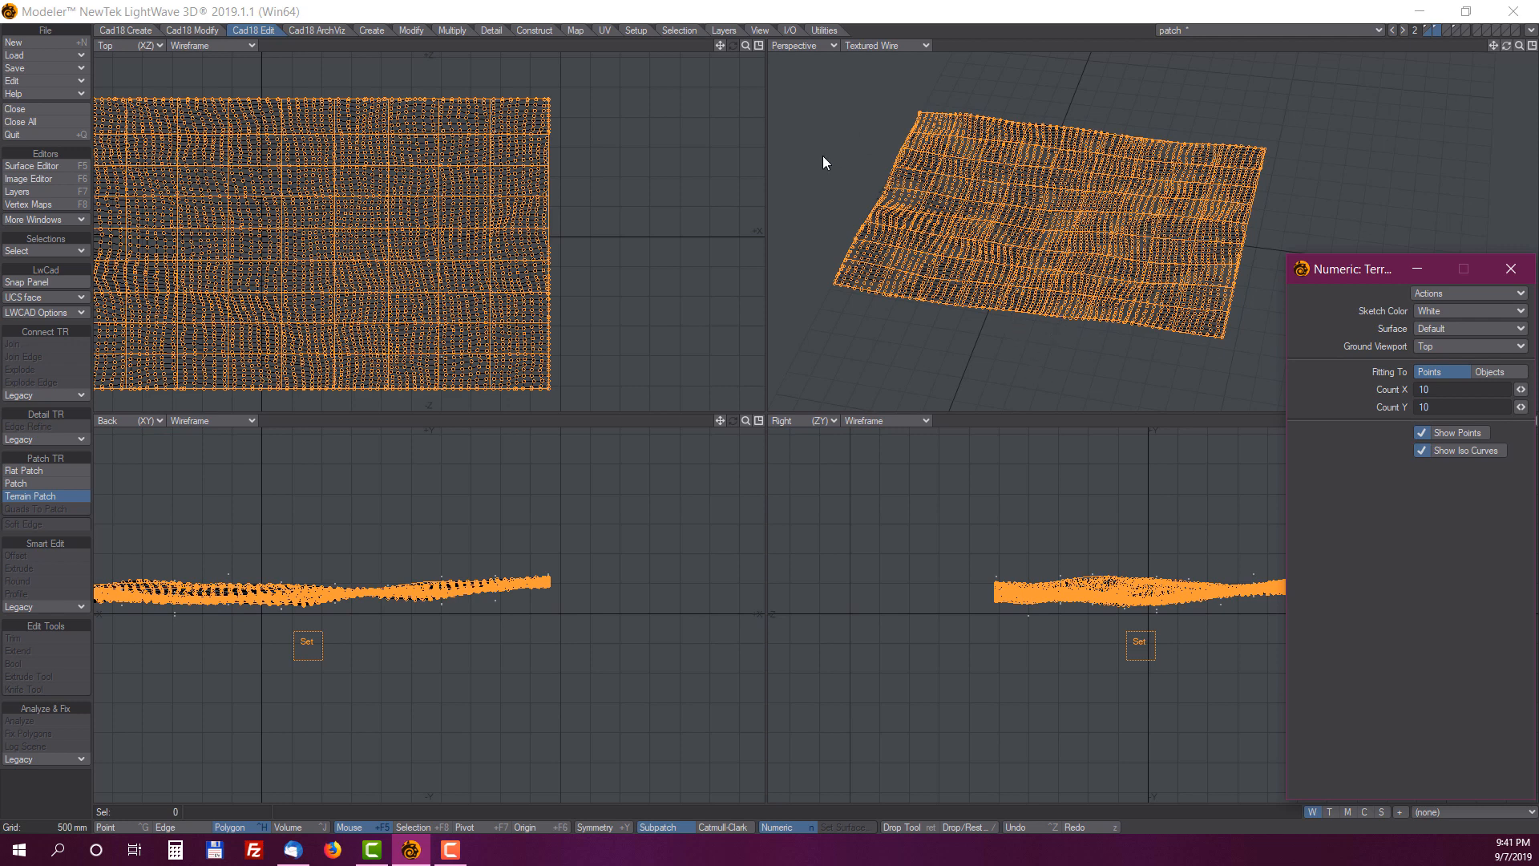
click(1494, 370)
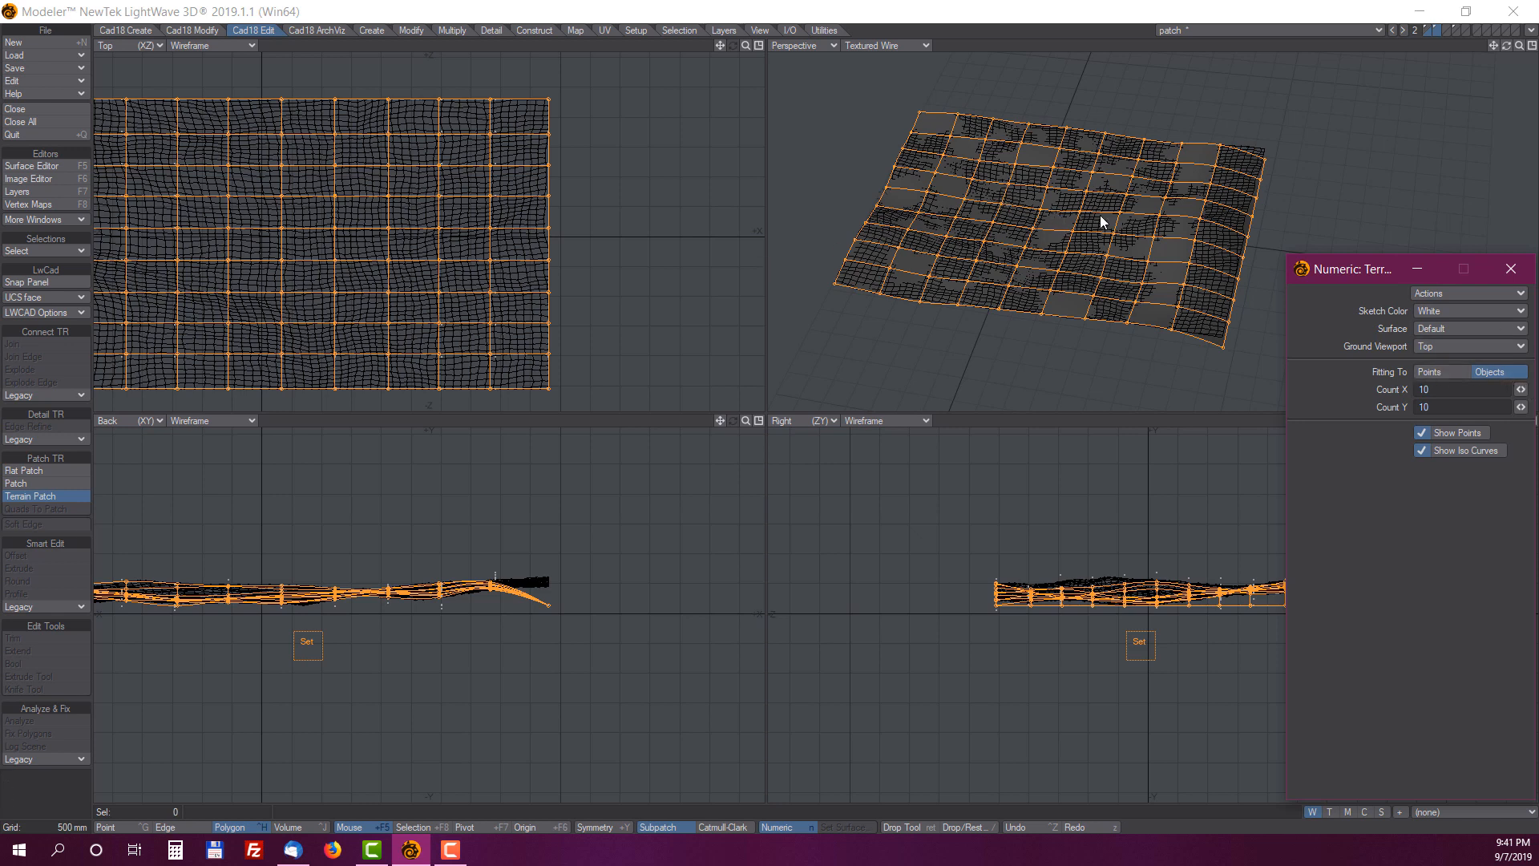
Finish the Terrain Patch, display its layer without the background mesh, and inspect the surface in a maximized Perspective view
click(1105, 149)
click(1436, 29)
key(a)
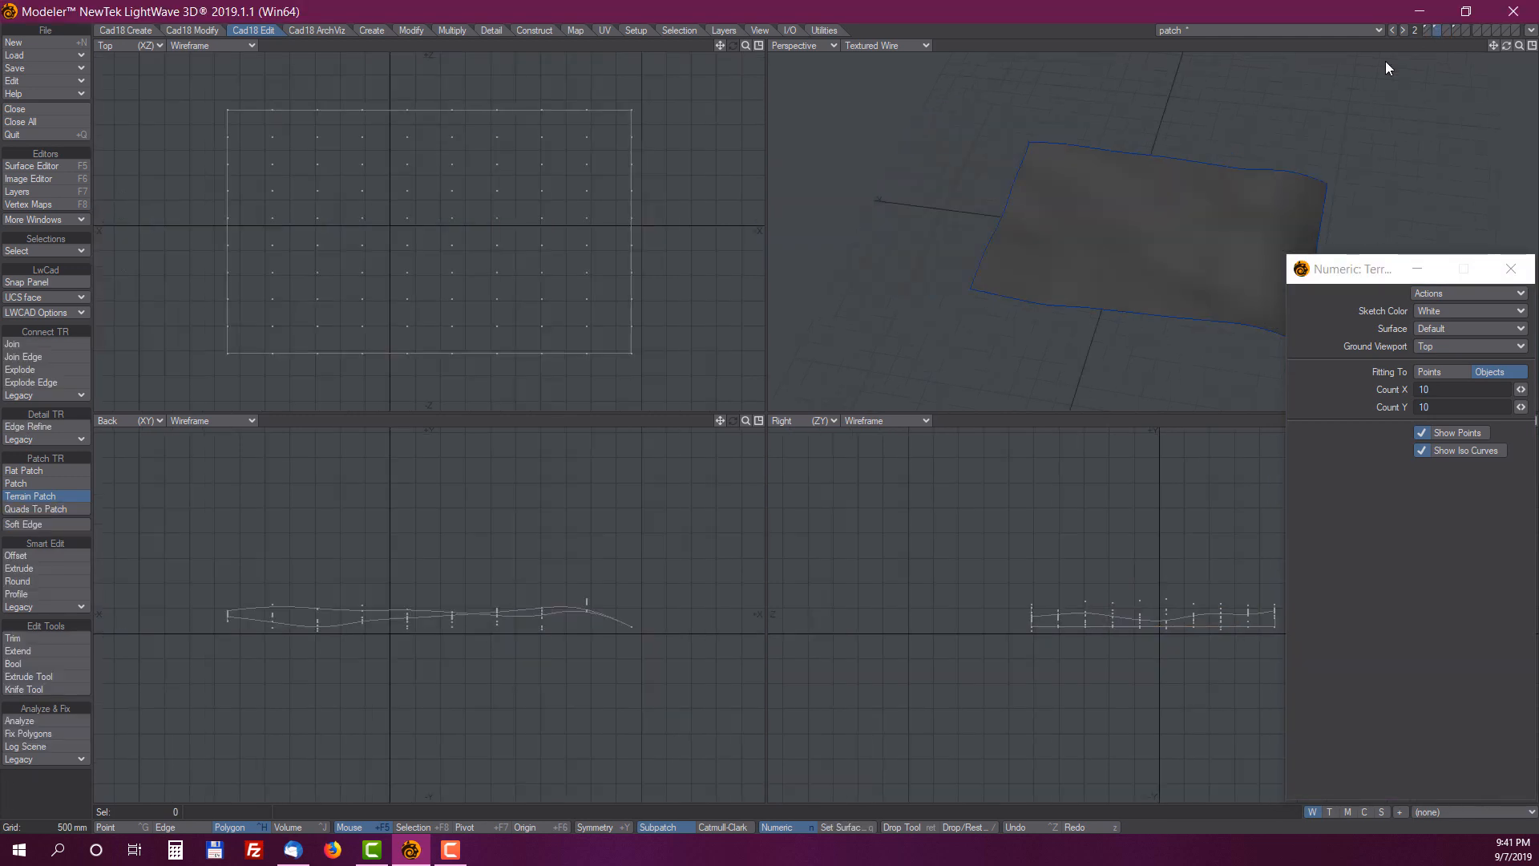
click(1531, 45)
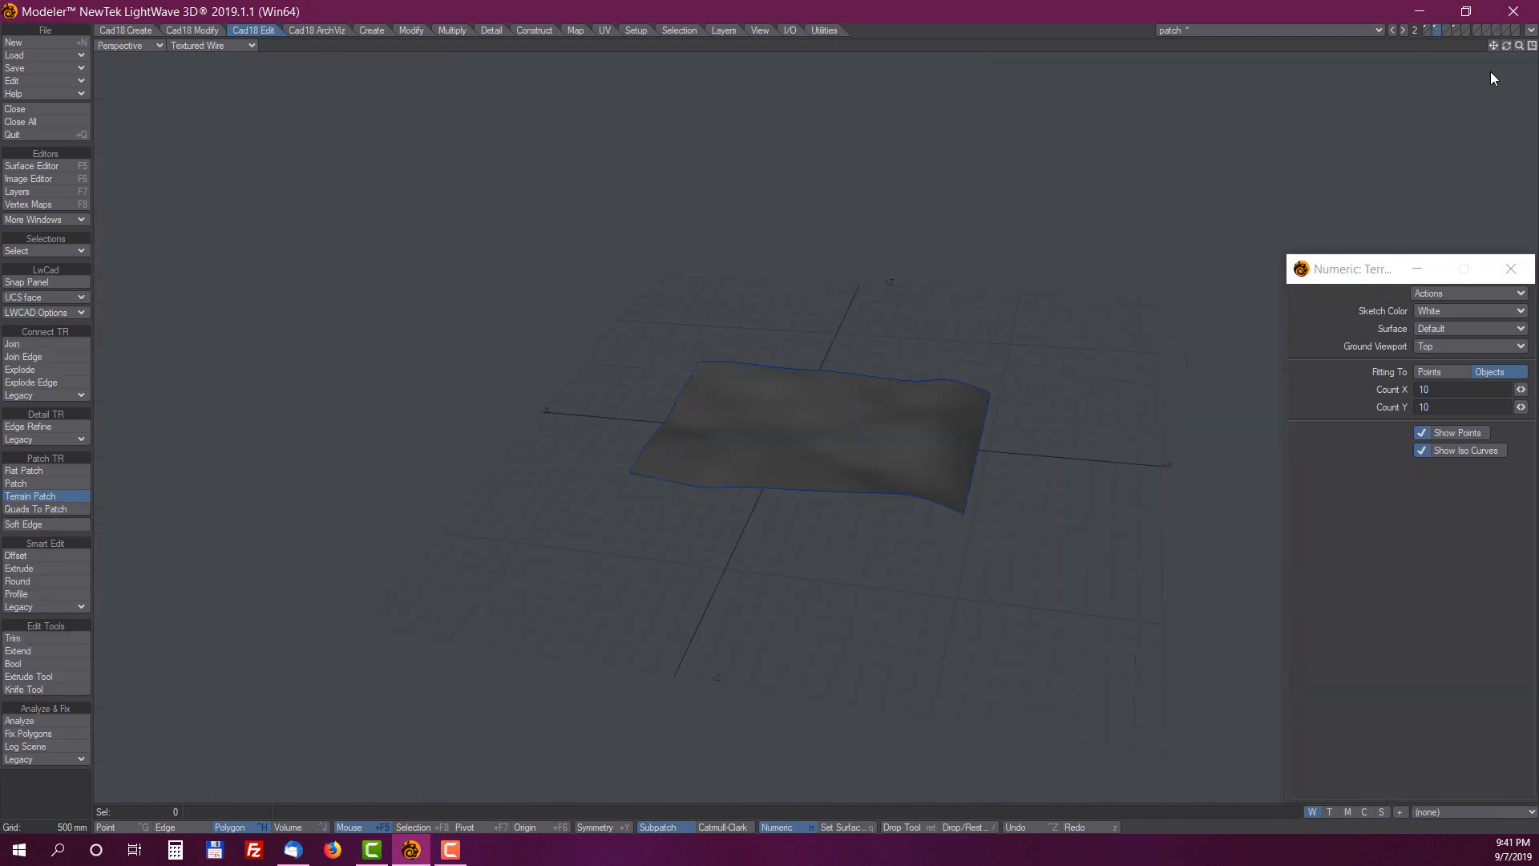
scroll(945, 347, up, 5)
alt+drag(849, 362, 942, 439)
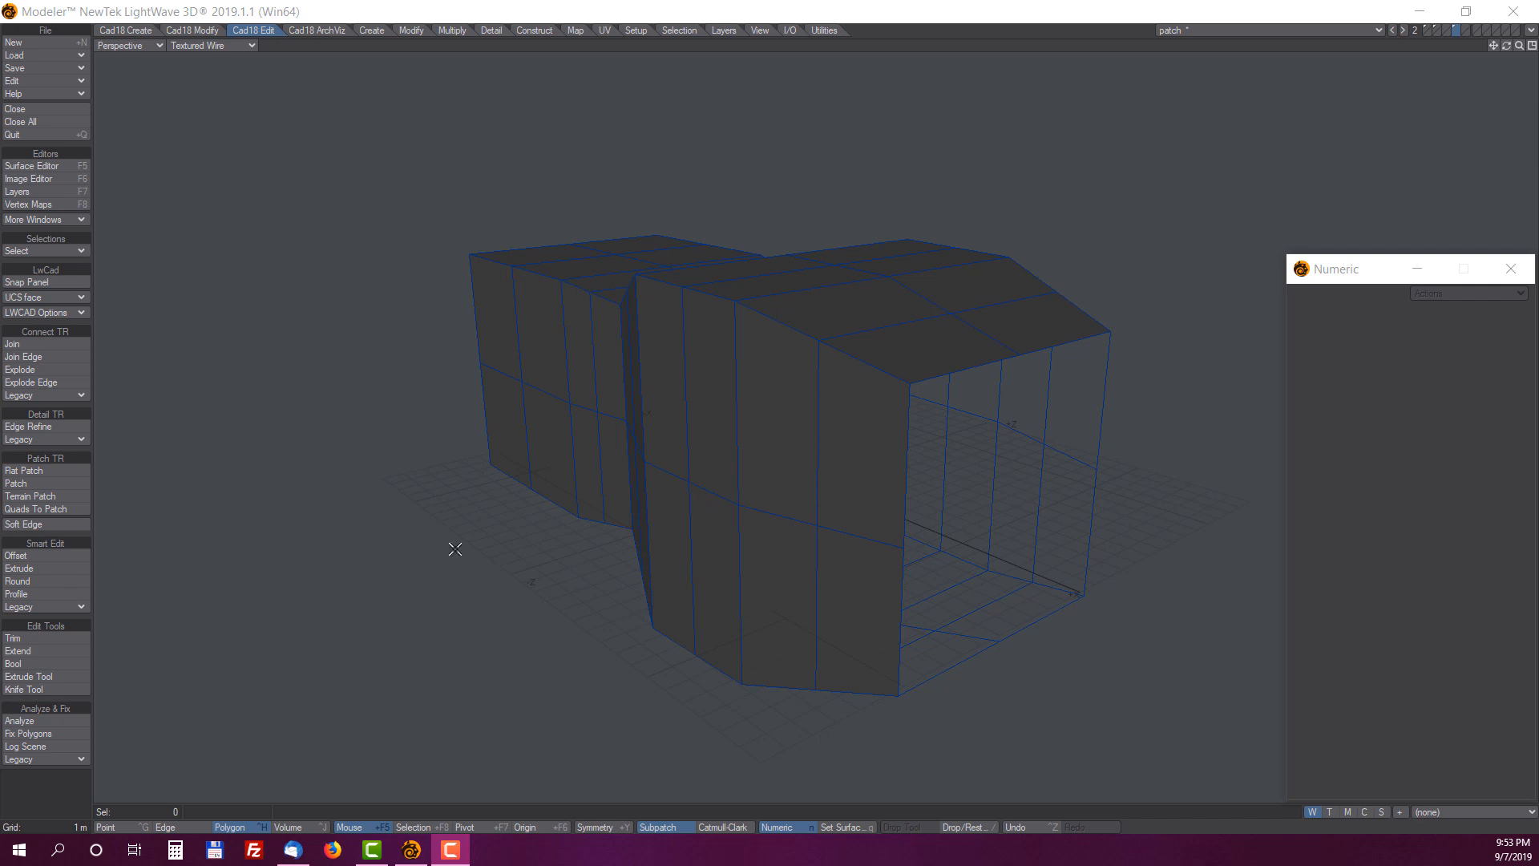
Start Quads To Patch on the two-section box mesh and pick quads on both sections for conversion
click(112, 29)
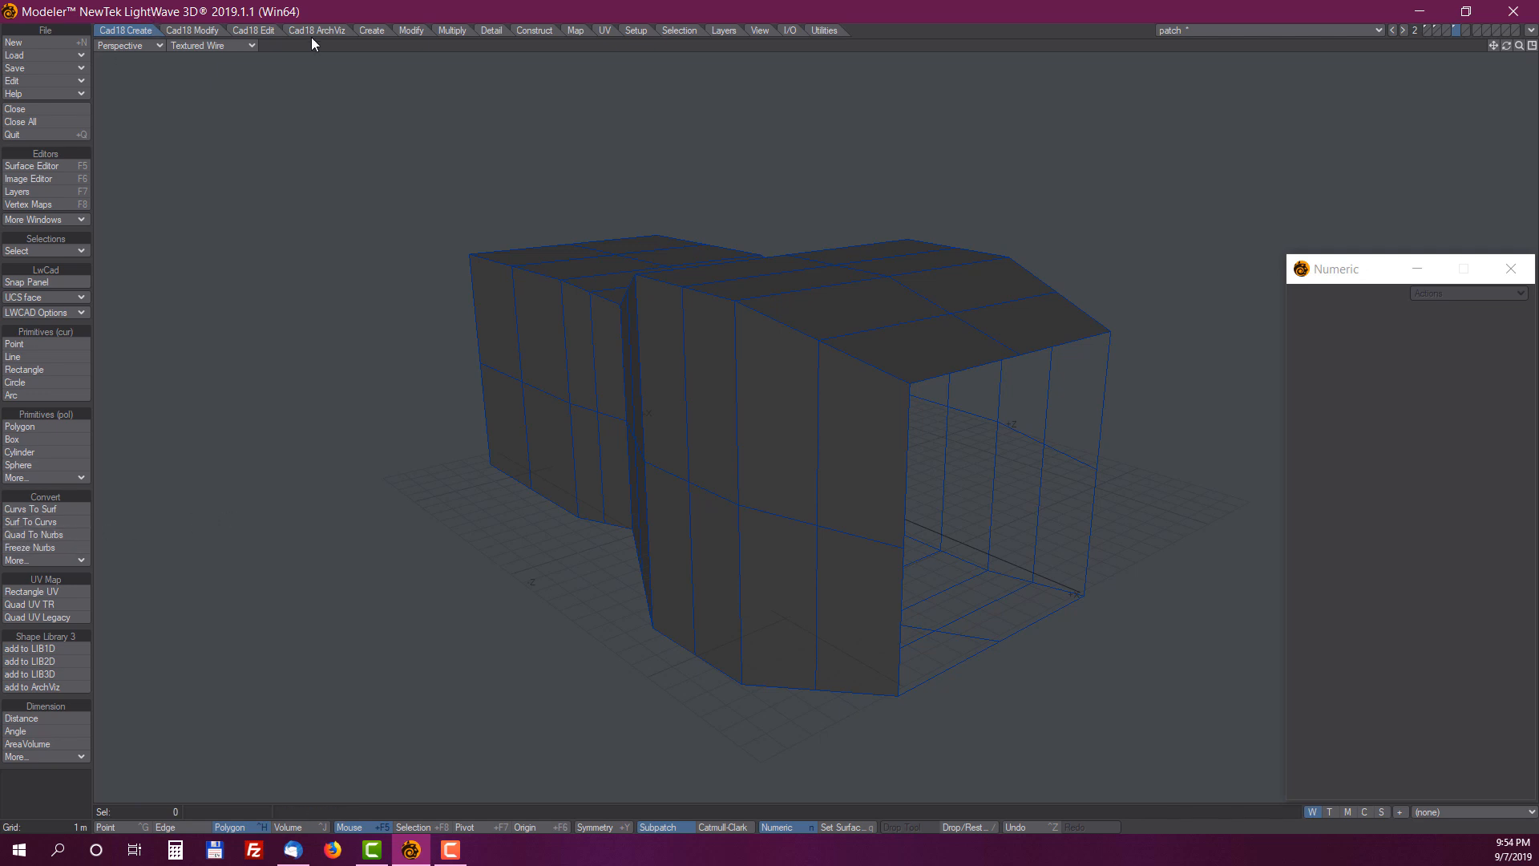
click(257, 32)
alt+drag(828, 330, 753, 262)
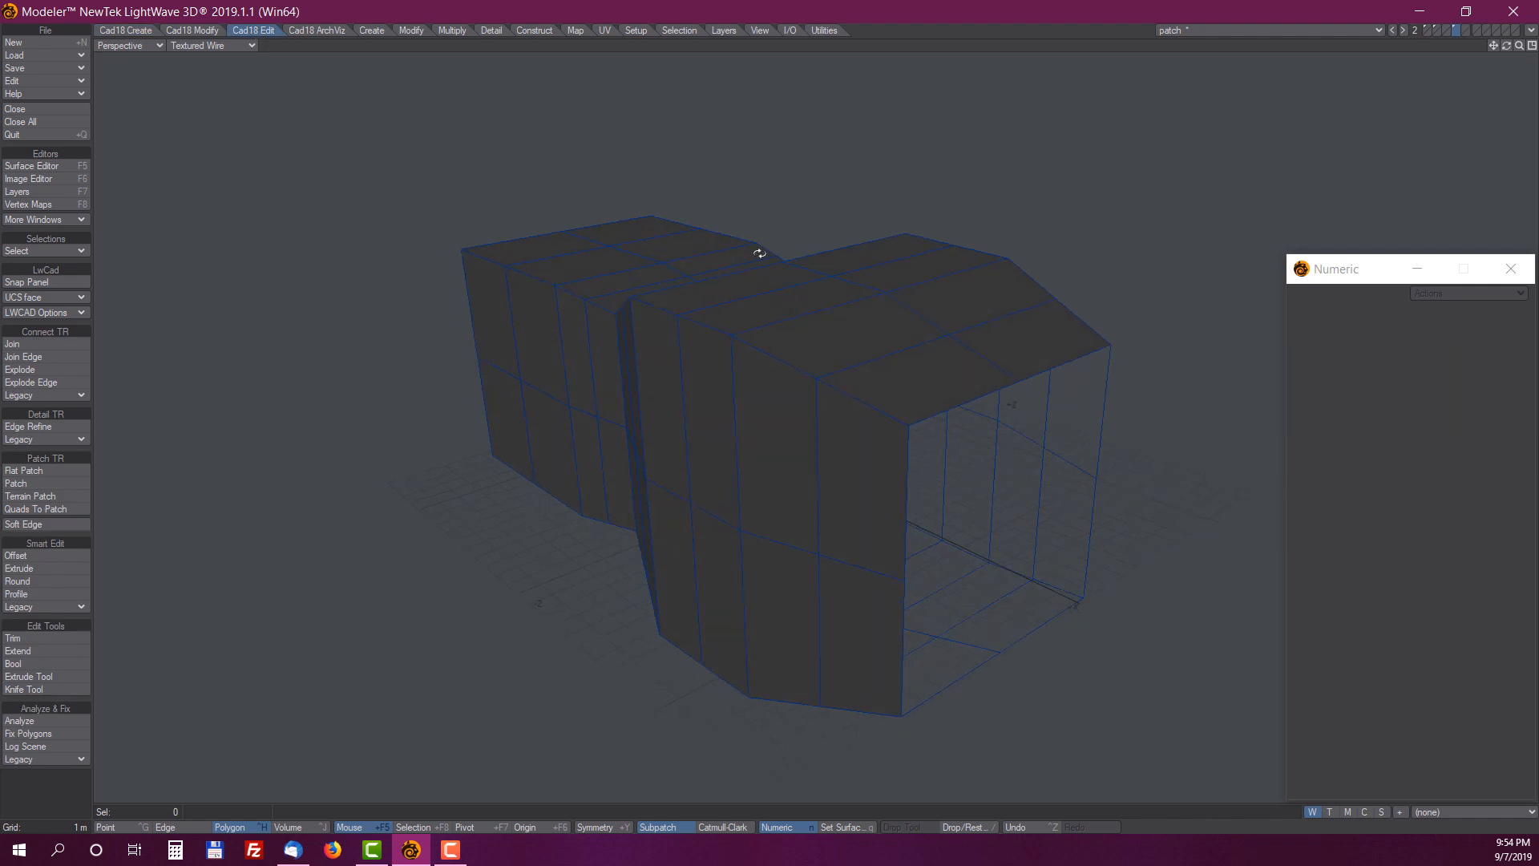
click(25, 509)
alt+drag(735, 292, 838, 428)
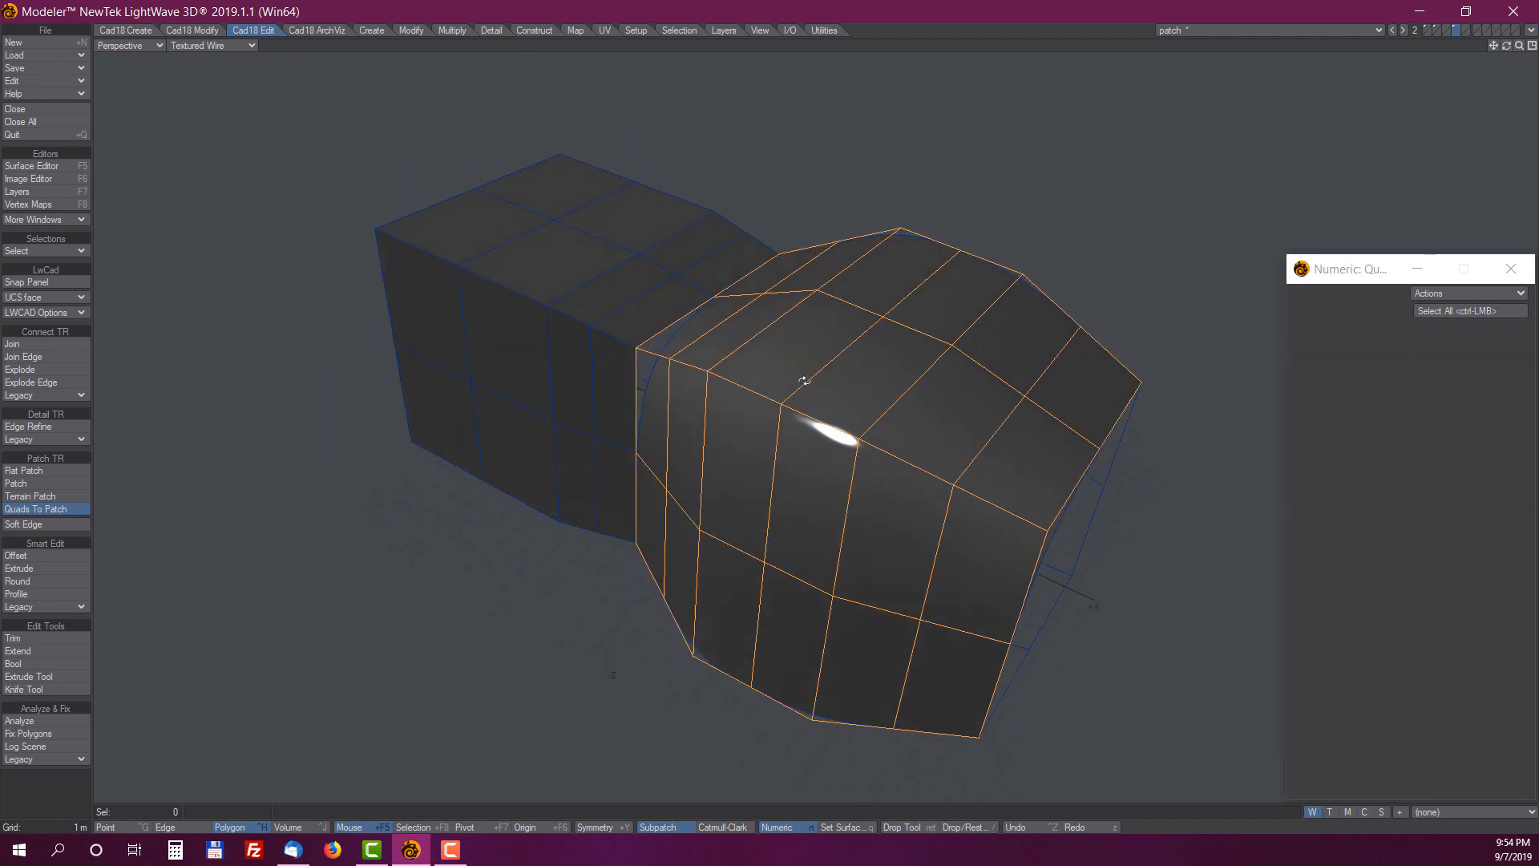
click(625, 220)
click(564, 181)
Add the remaining side and underside quads to the Quads To Patch preview, inspect the smooth surface, and clear the selection
alt+drag(1030, 514, 681, 491)
alt+drag(866, 382, 729, 525)
click(829, 492)
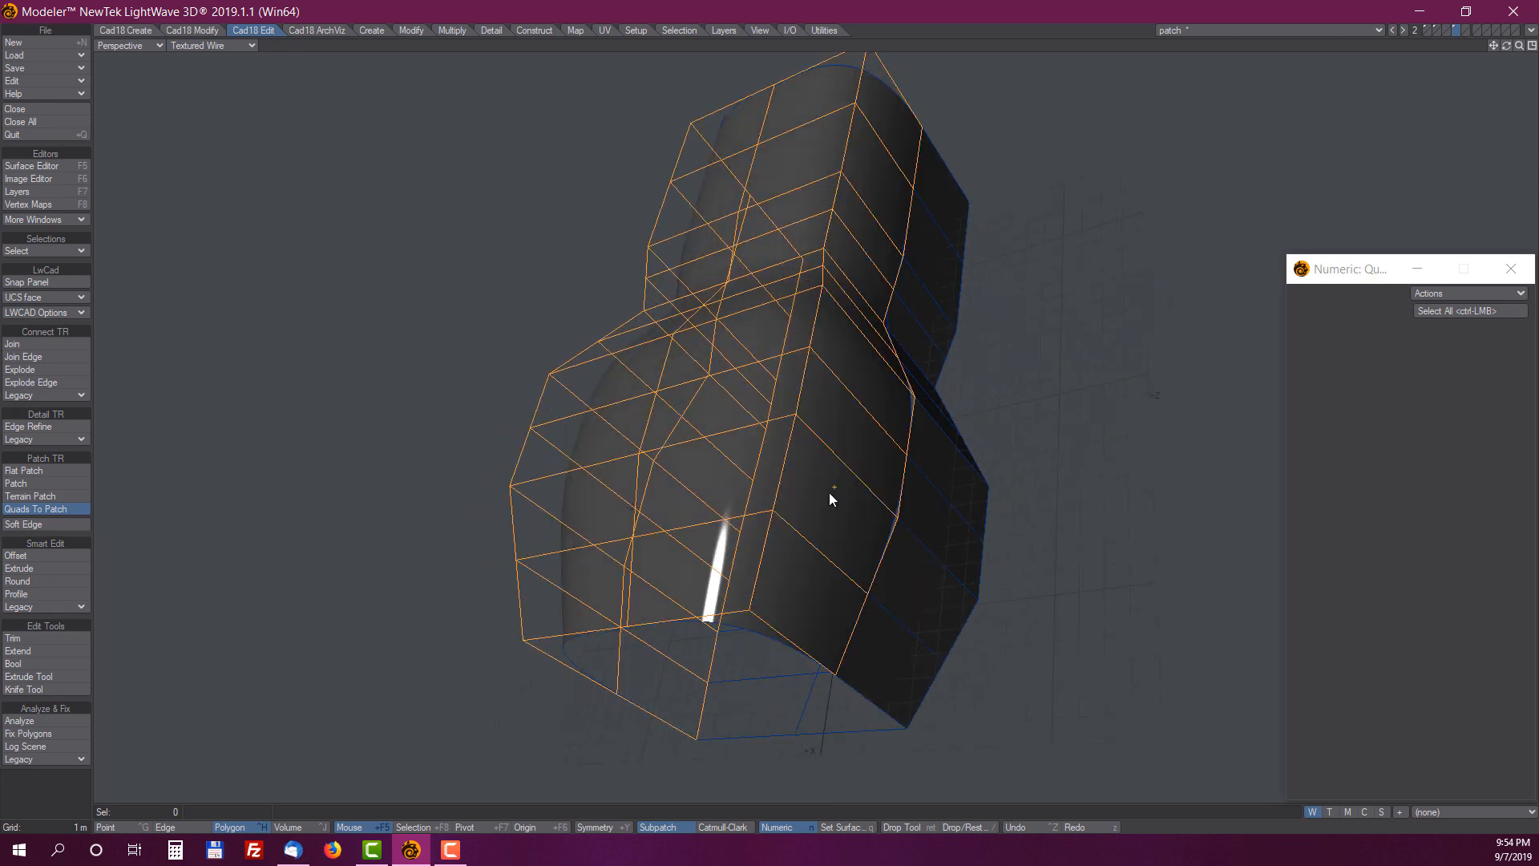
alt+drag(966, 491, 888, 383)
click(878, 393)
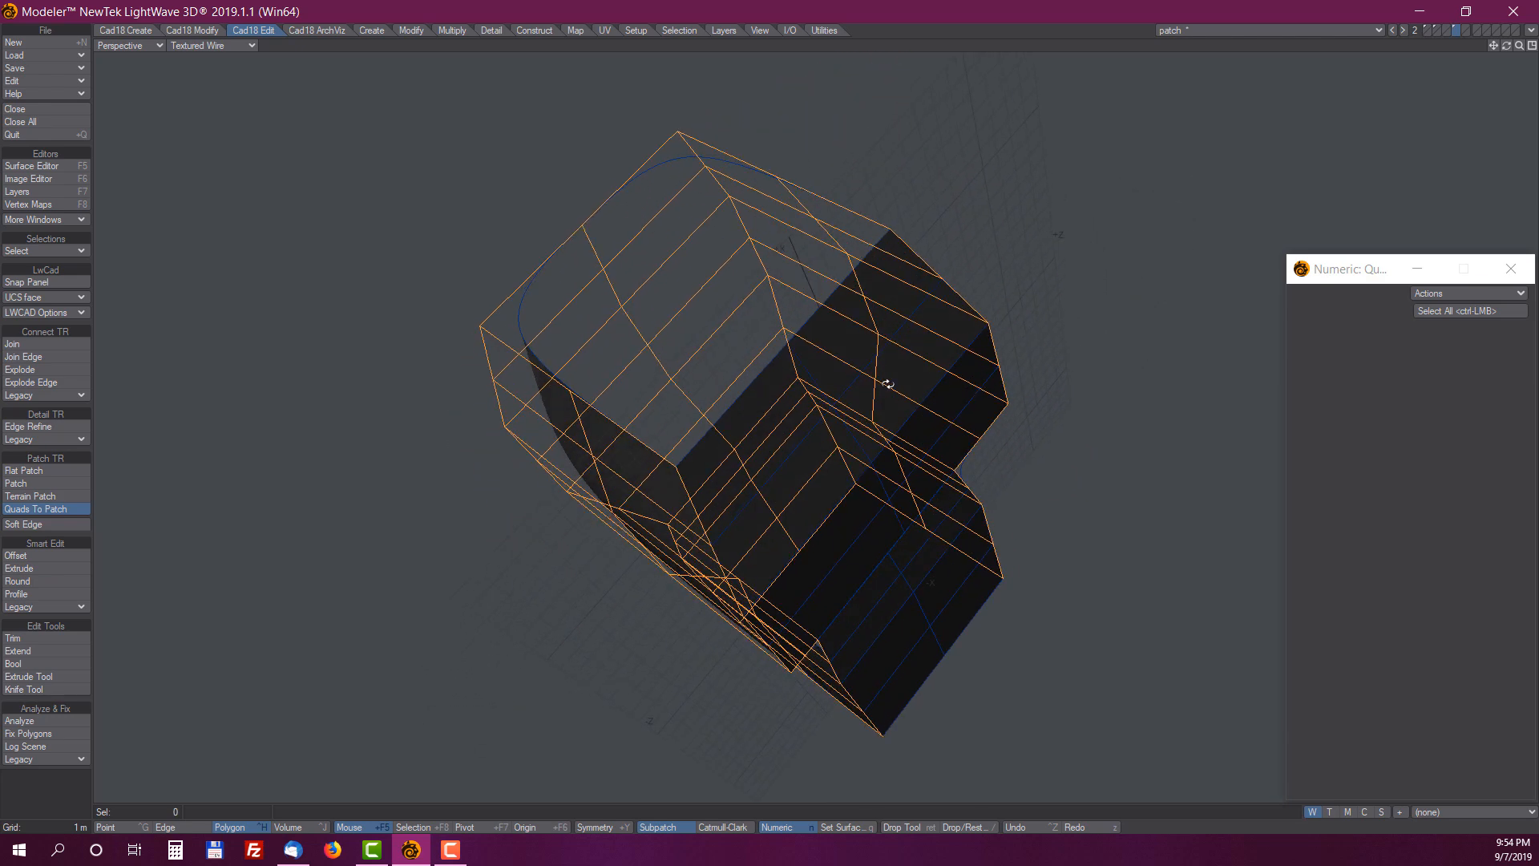
click(868, 294)
alt+drag(760, 432, 762, 364)
alt+drag(568, 320, 668, 258)
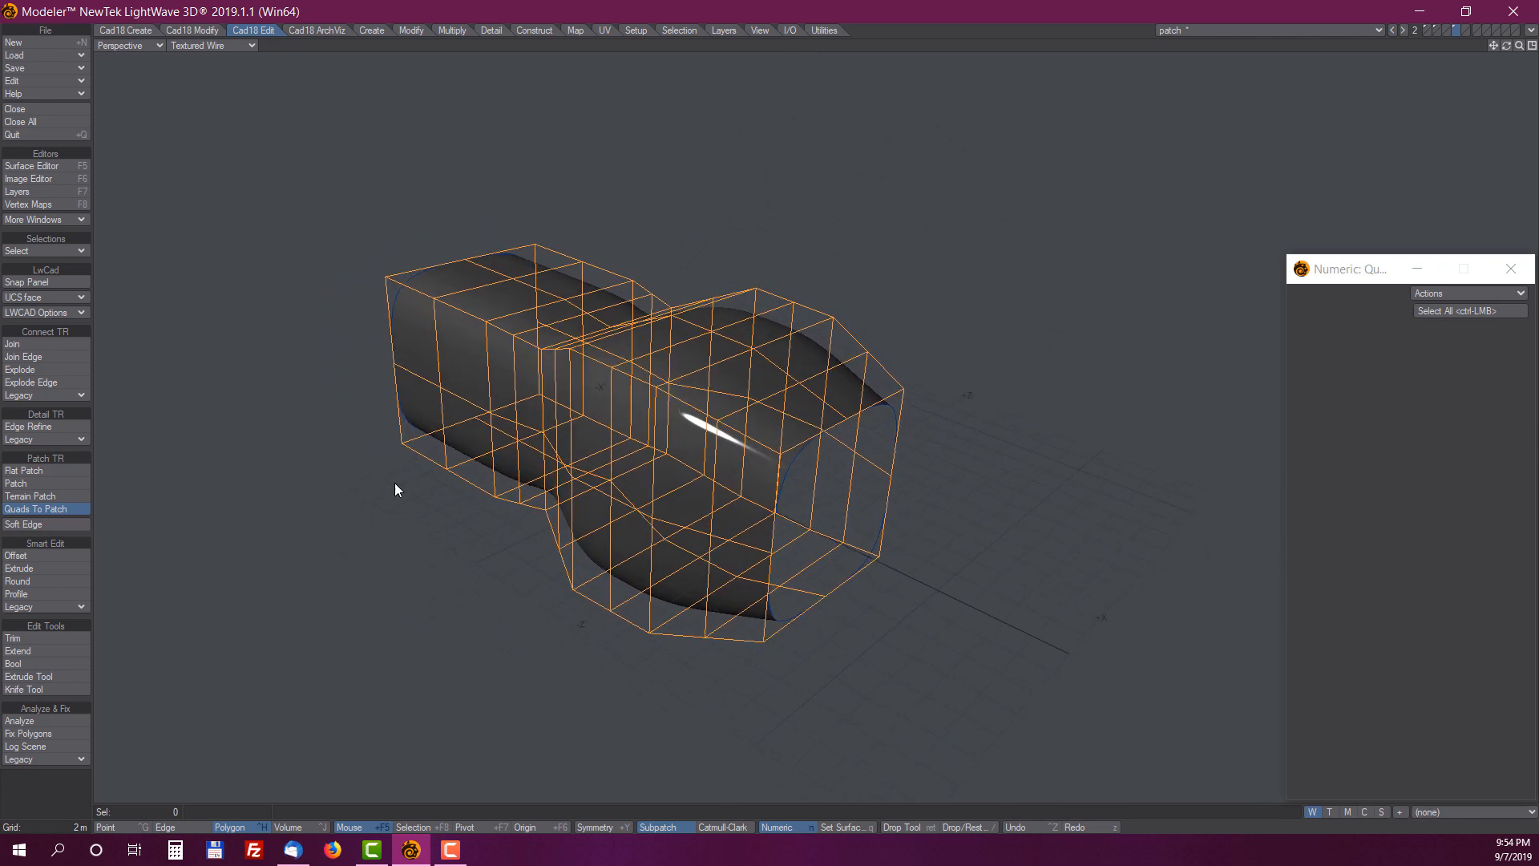
key(Tab)
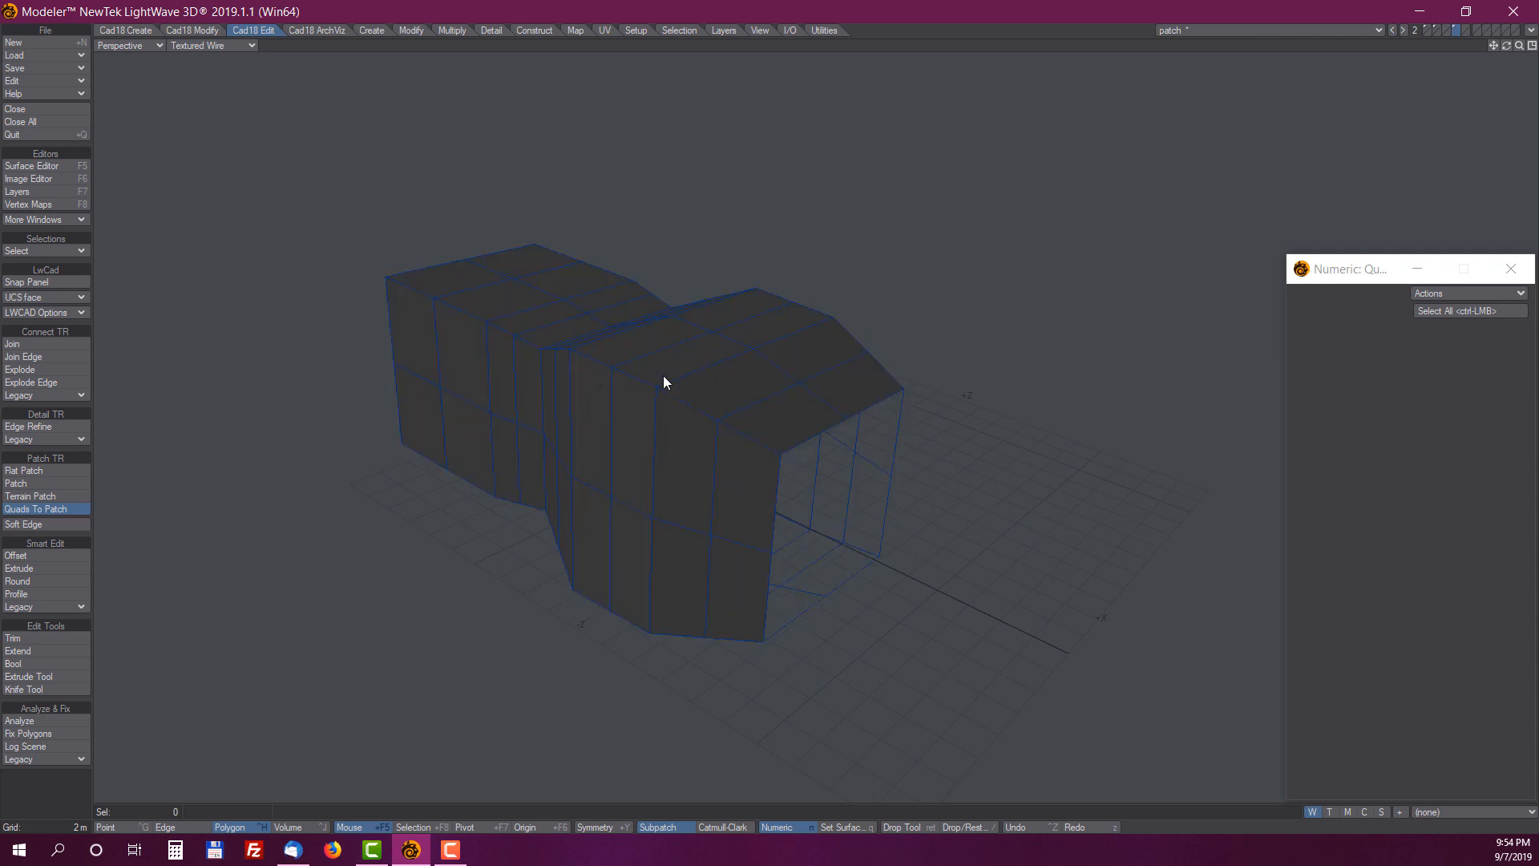
Try converting only a range of quads across the front section's top and side into one patch, and clear it
mouse_move(633, 351)
mouse_down()
mouse_move(753, 406)
mouse_move(693, 502)
mouse_move(691, 546)
mouse_up()
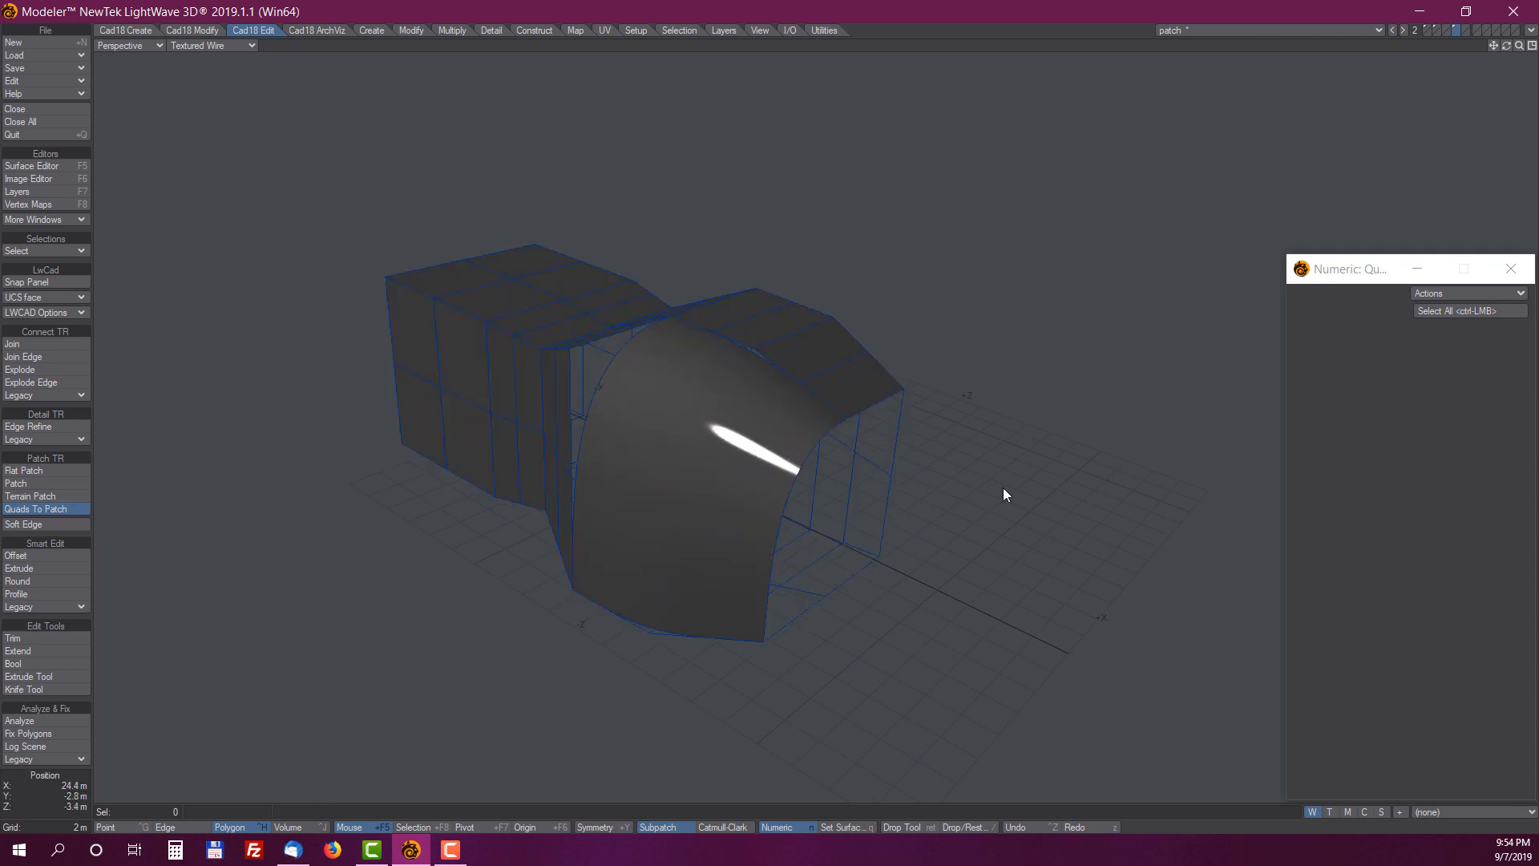
click(705, 419)
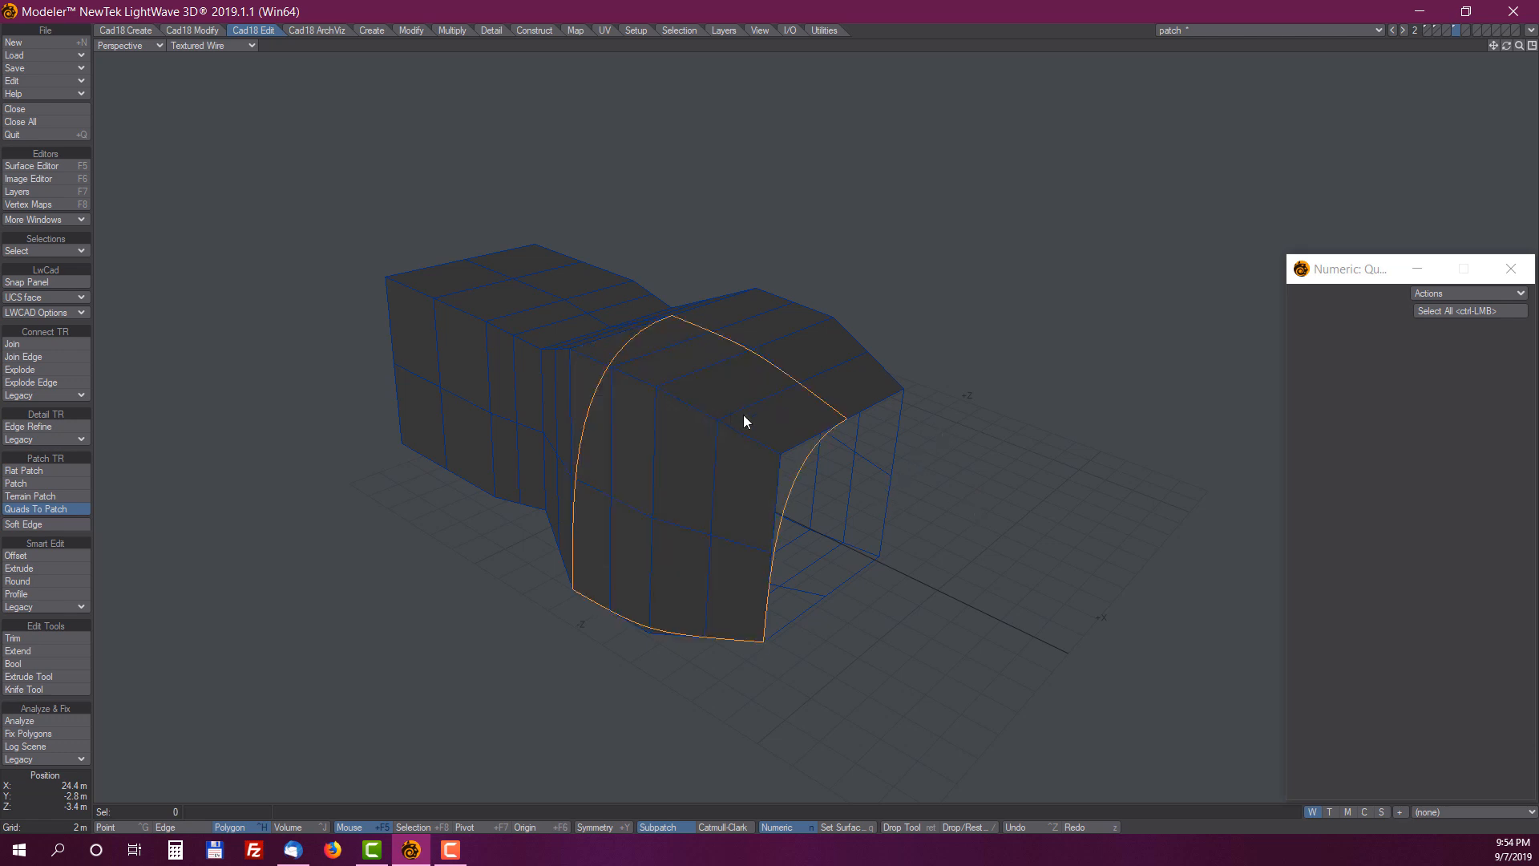
click(661, 441)
alt+drag(661, 440, 819, 418)
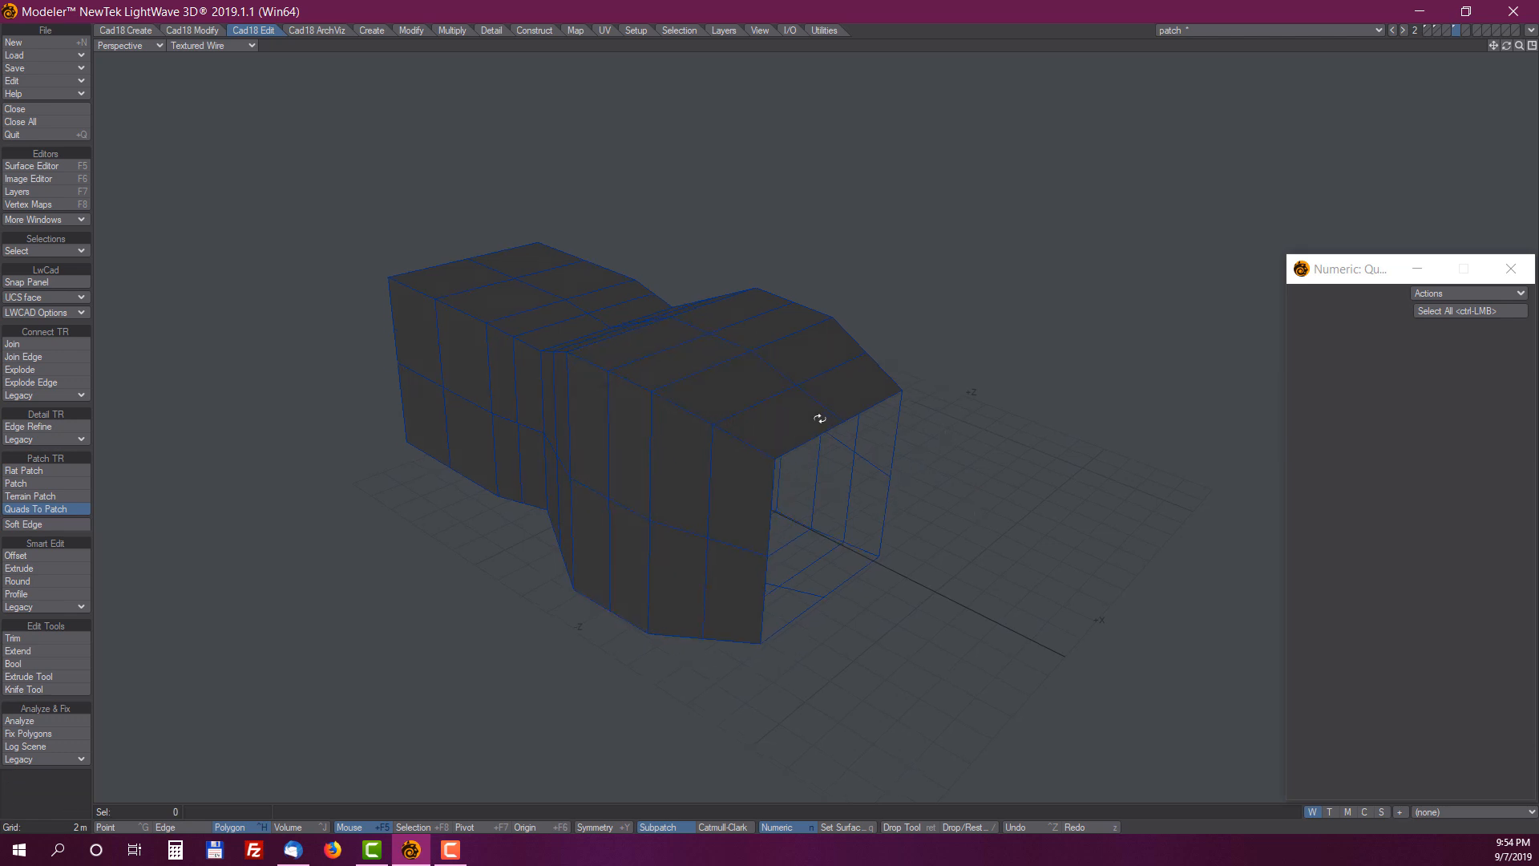
Toggle the selection of all quads on and off to preview converting the whole mesh with Quads To Patch
ctrl+click(1034, 281)
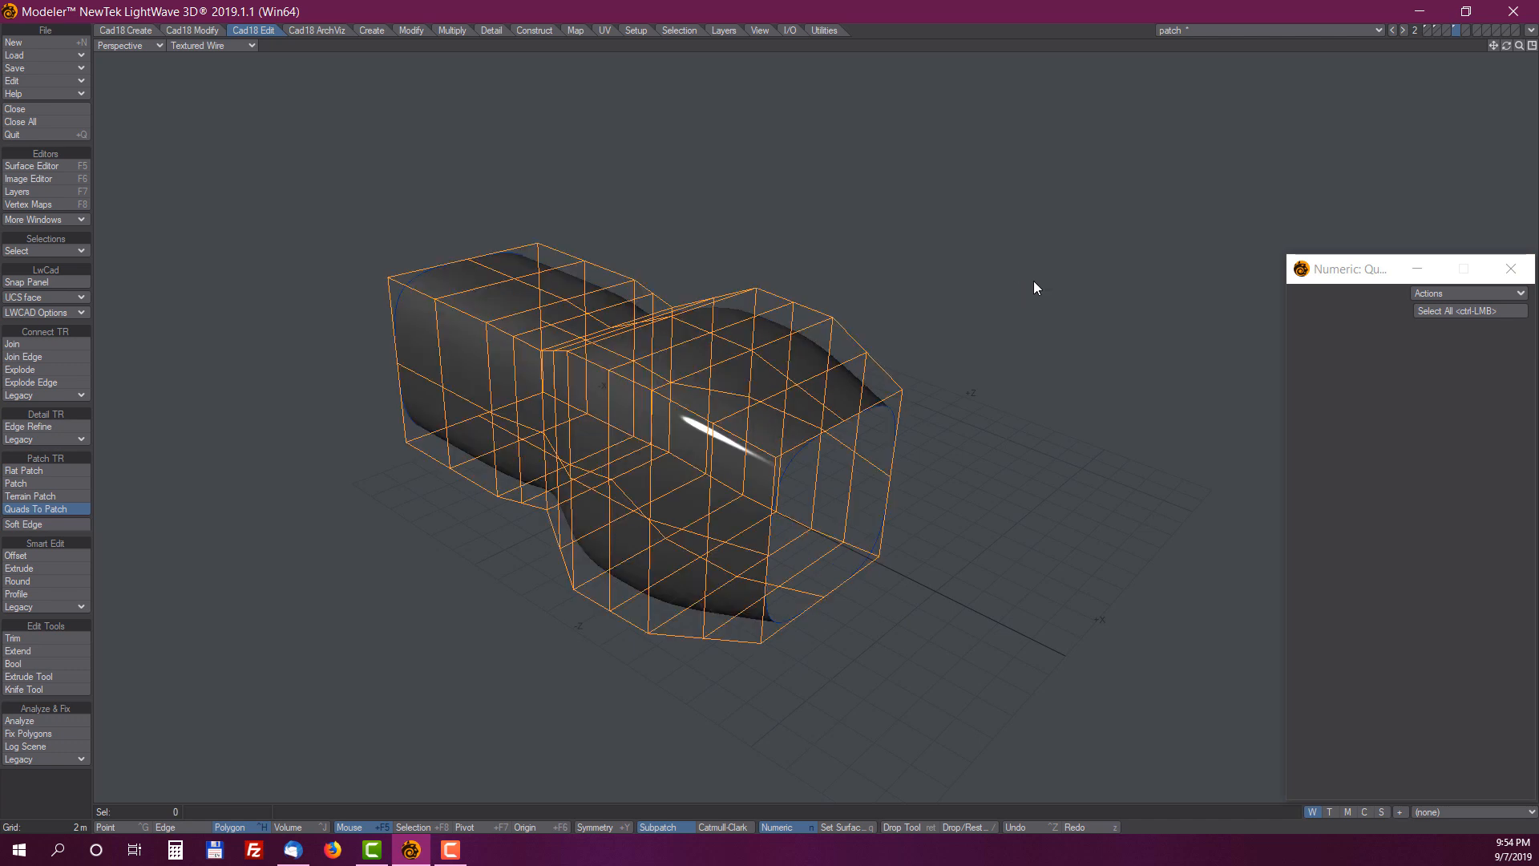
ctrl+click(992, 268)
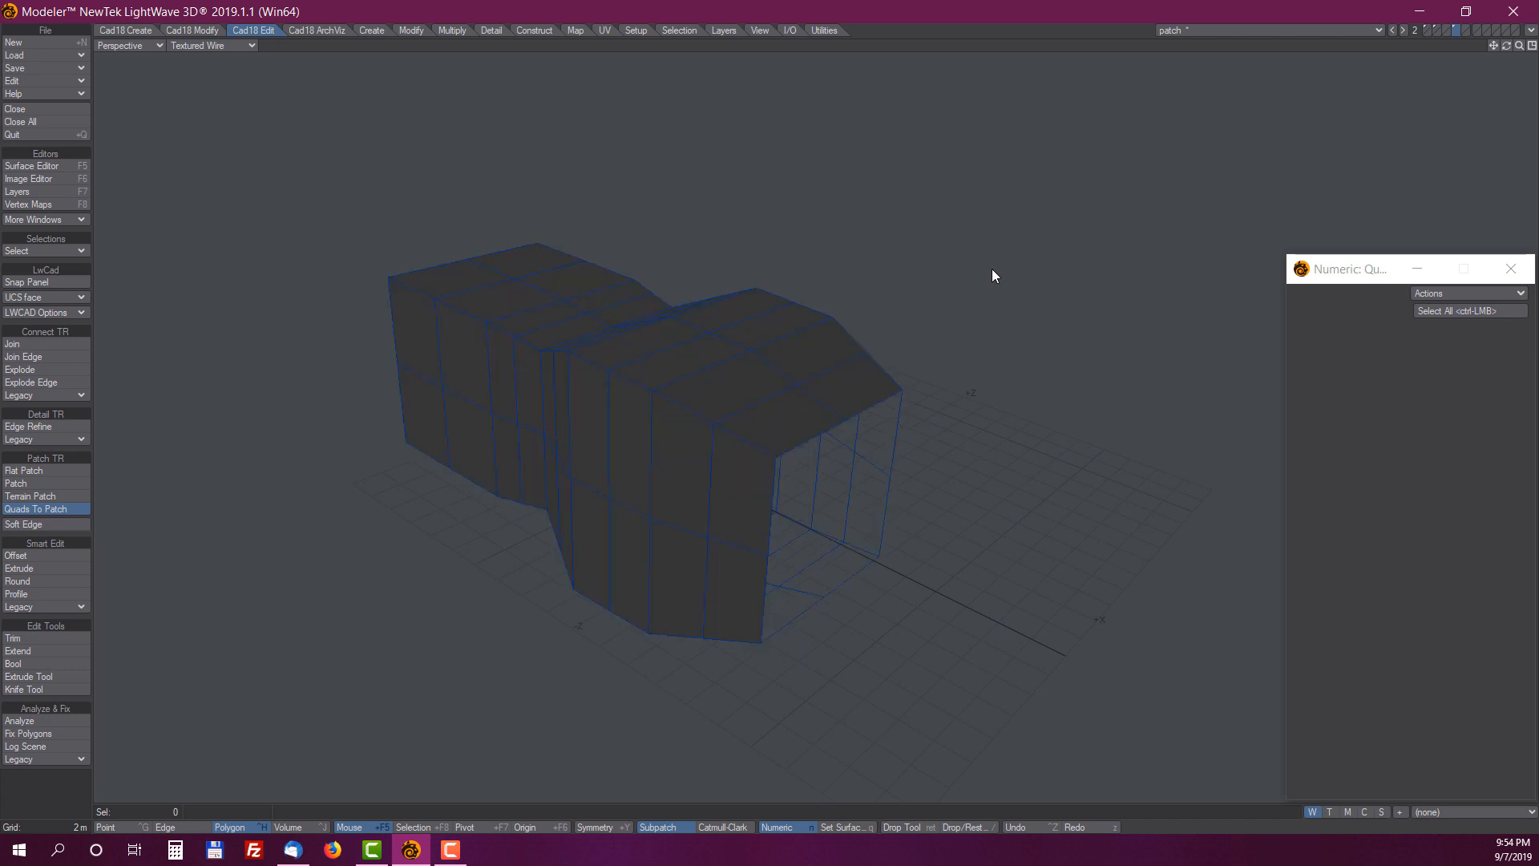
ctrl+click(992, 268)
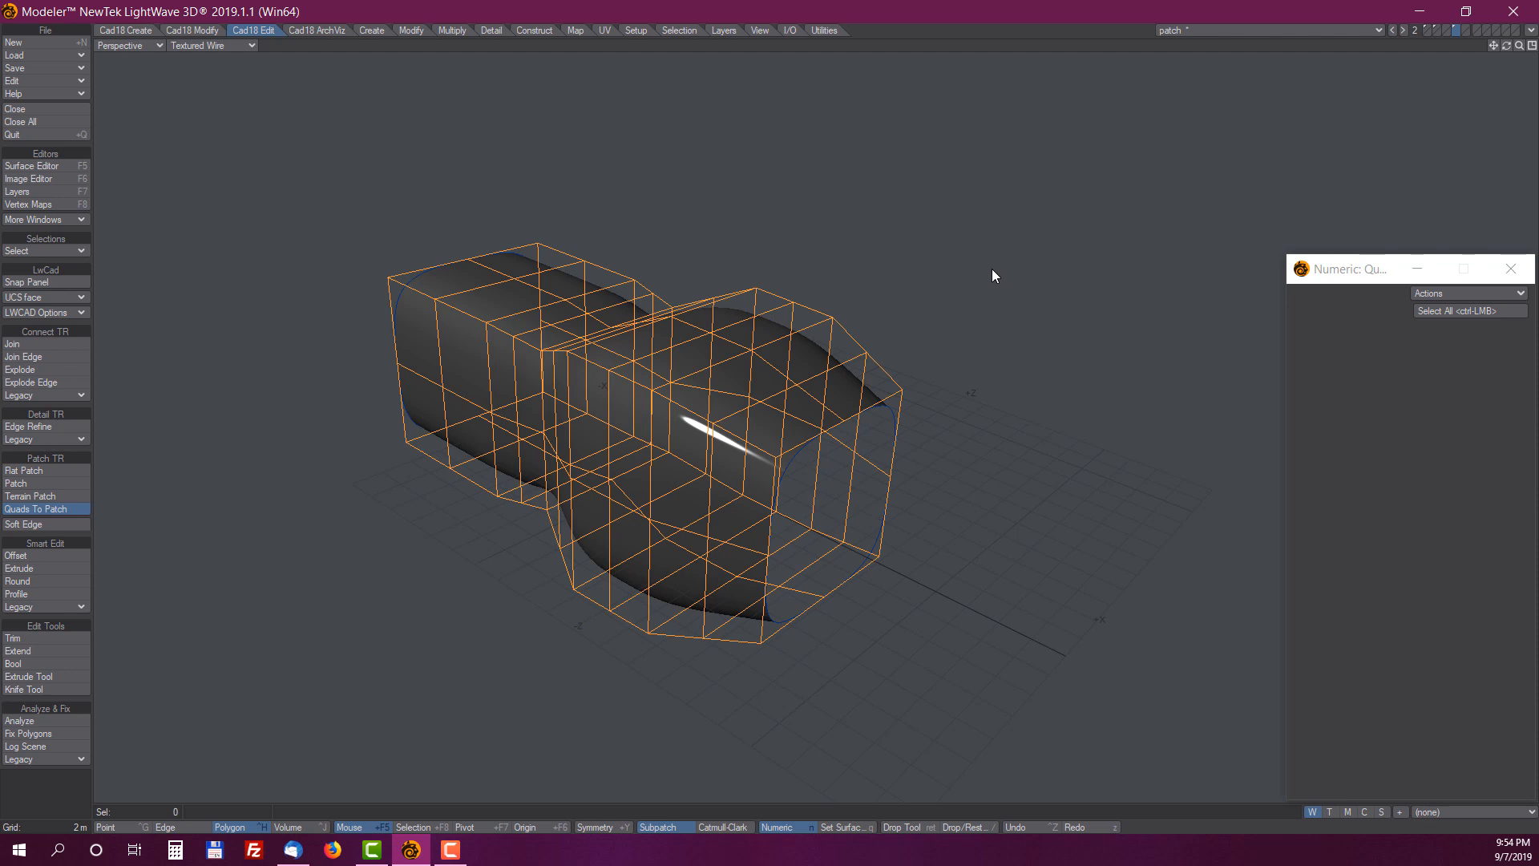
ctrl+click(993, 269)
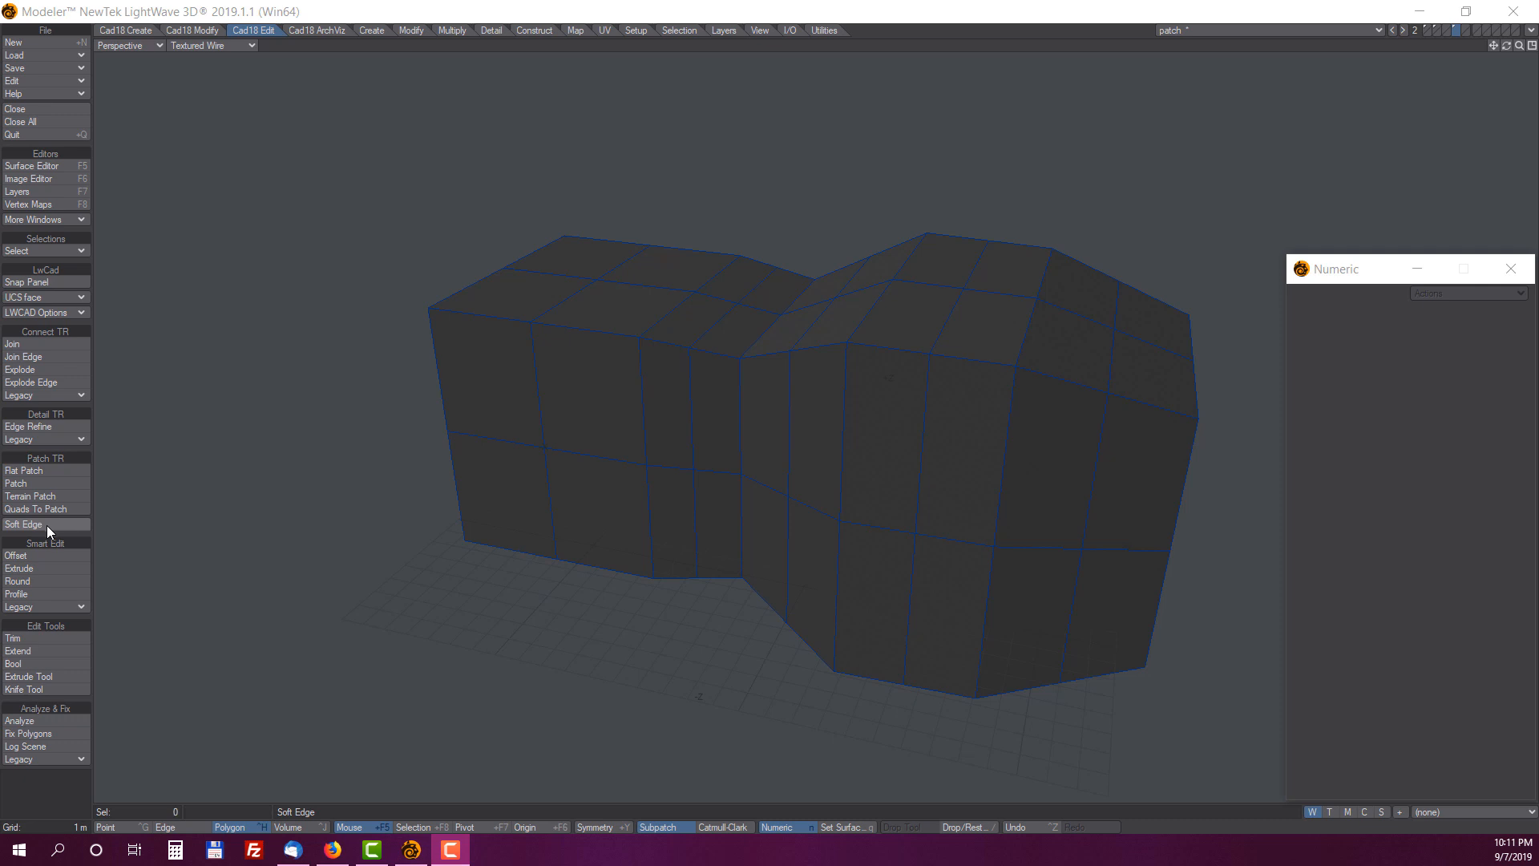
Convert the side and top quads of each mesh section into its own smooth patch with Quads To Patch
alt+drag(807, 423, 847, 449)
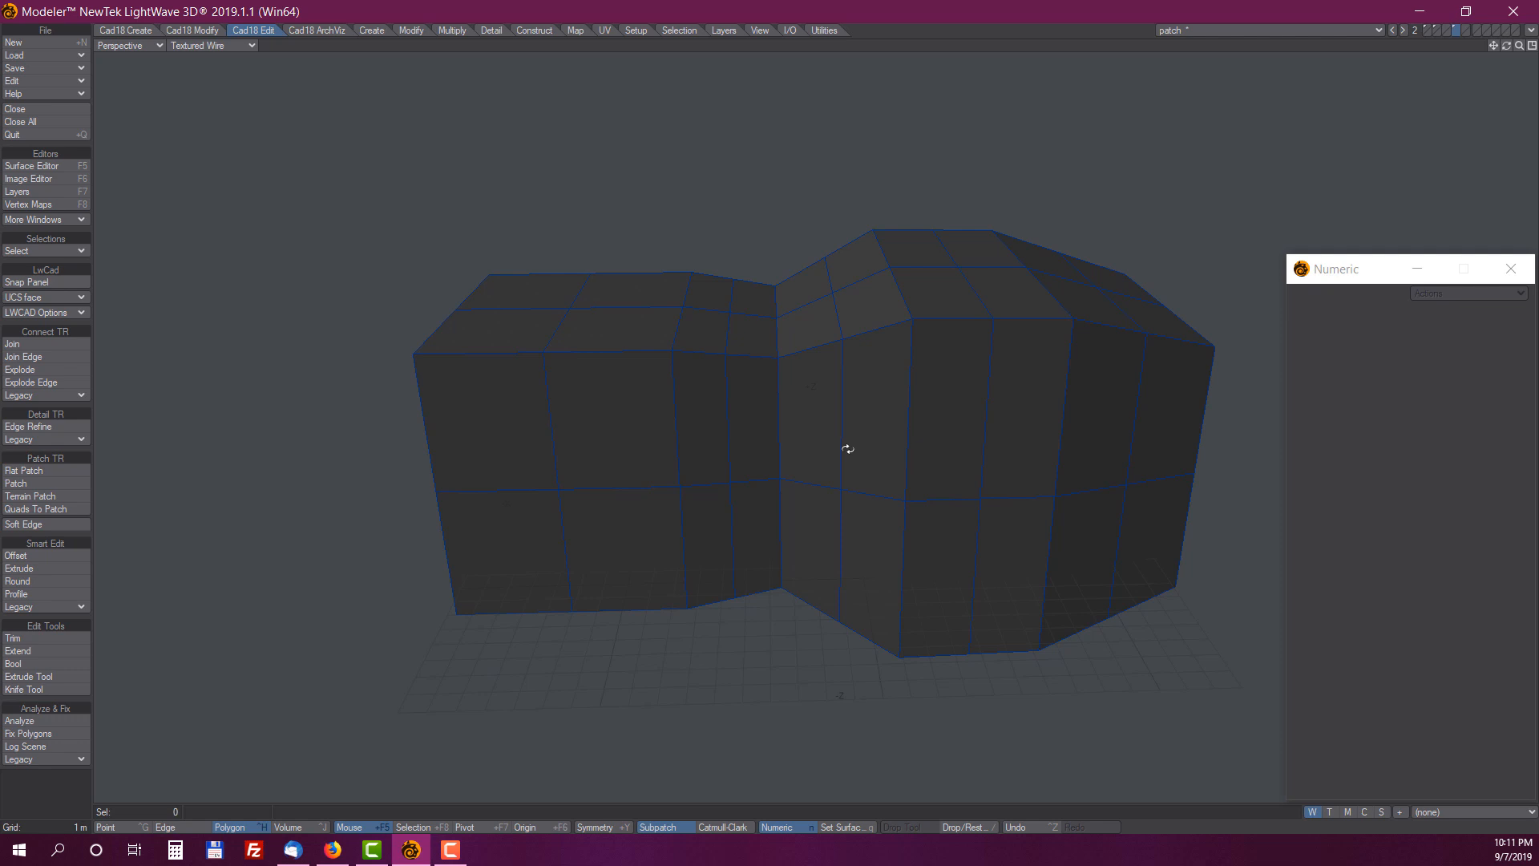
click(52, 508)
mouse_move(946, 301)
mouse_down()
mouse_move(975, 407)
mouse_move(869, 541)
mouse_move(833, 533)
mouse_up()
mouse_move(754, 284)
mouse_down()
mouse_move(739, 538)
mouse_move(572, 568)
mouse_up()
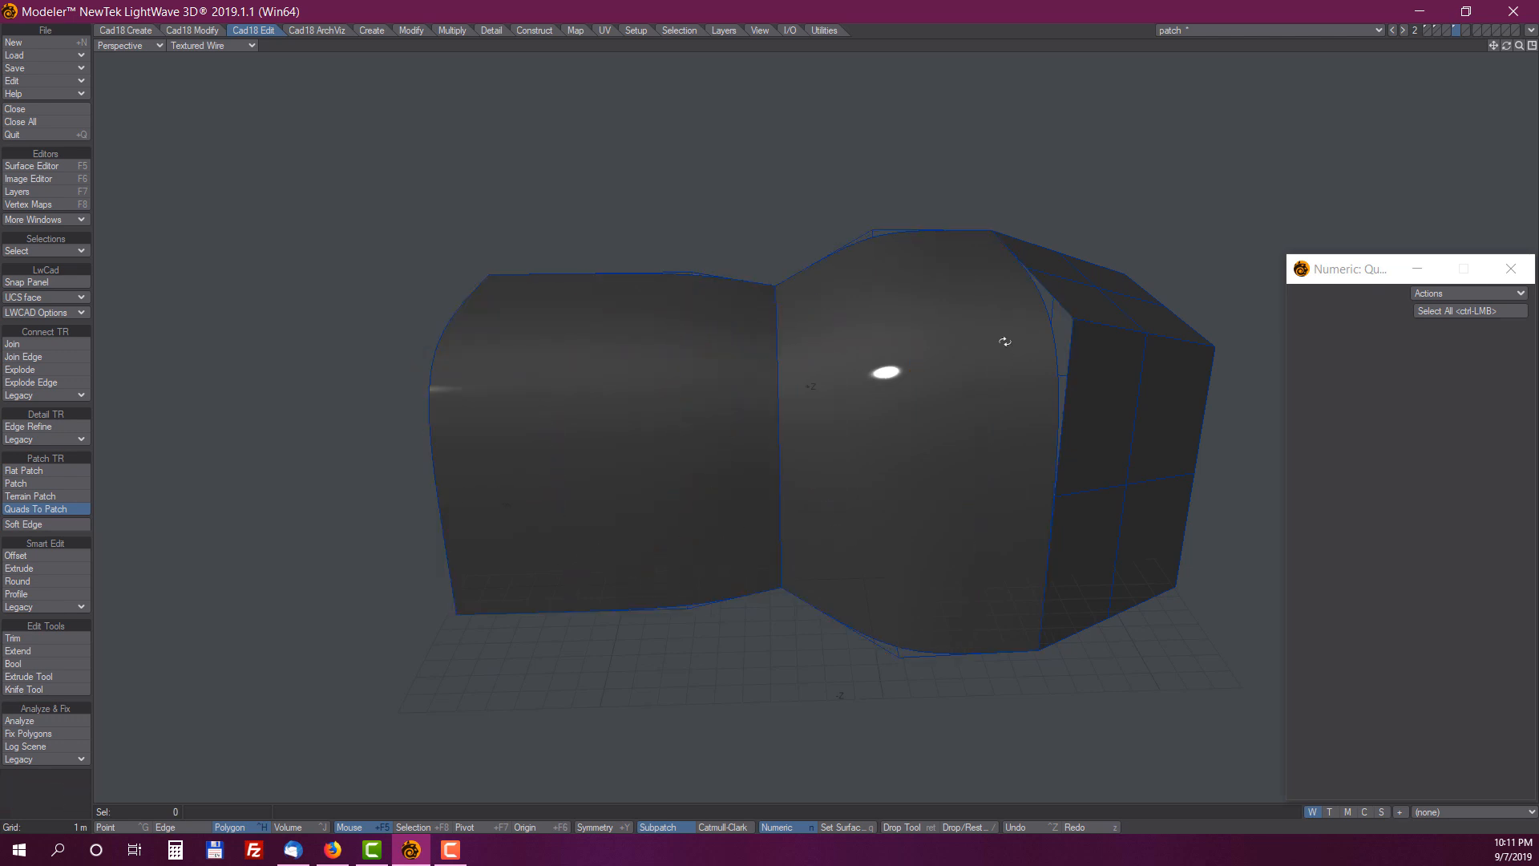
alt+drag(1007, 345, 823, 382)
key(space)
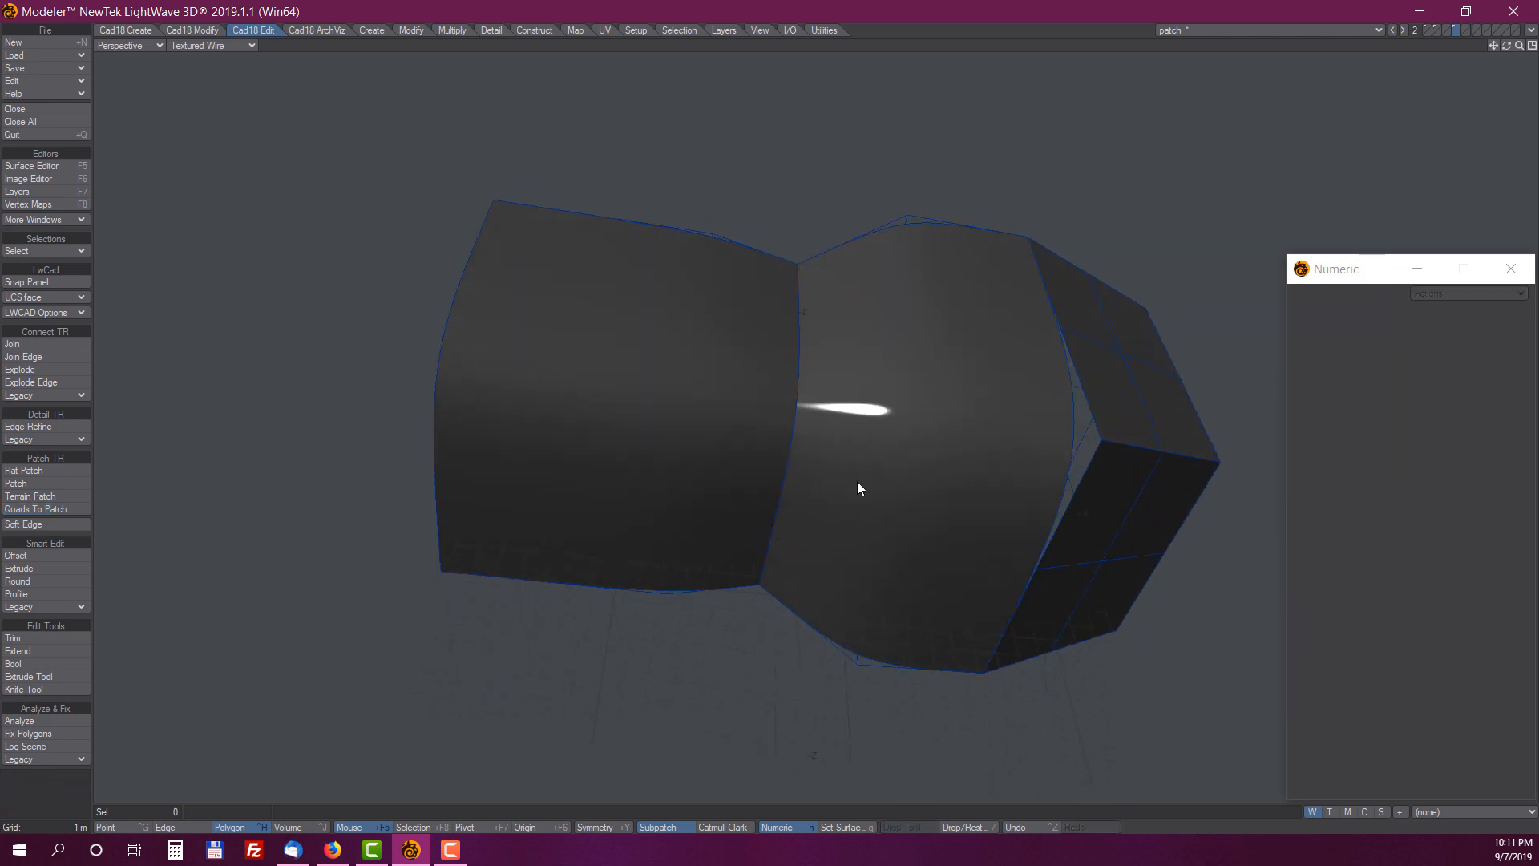
Select the two new patches and move them from the box mesh's layer to the next layer
click(878, 474)
click(688, 426)
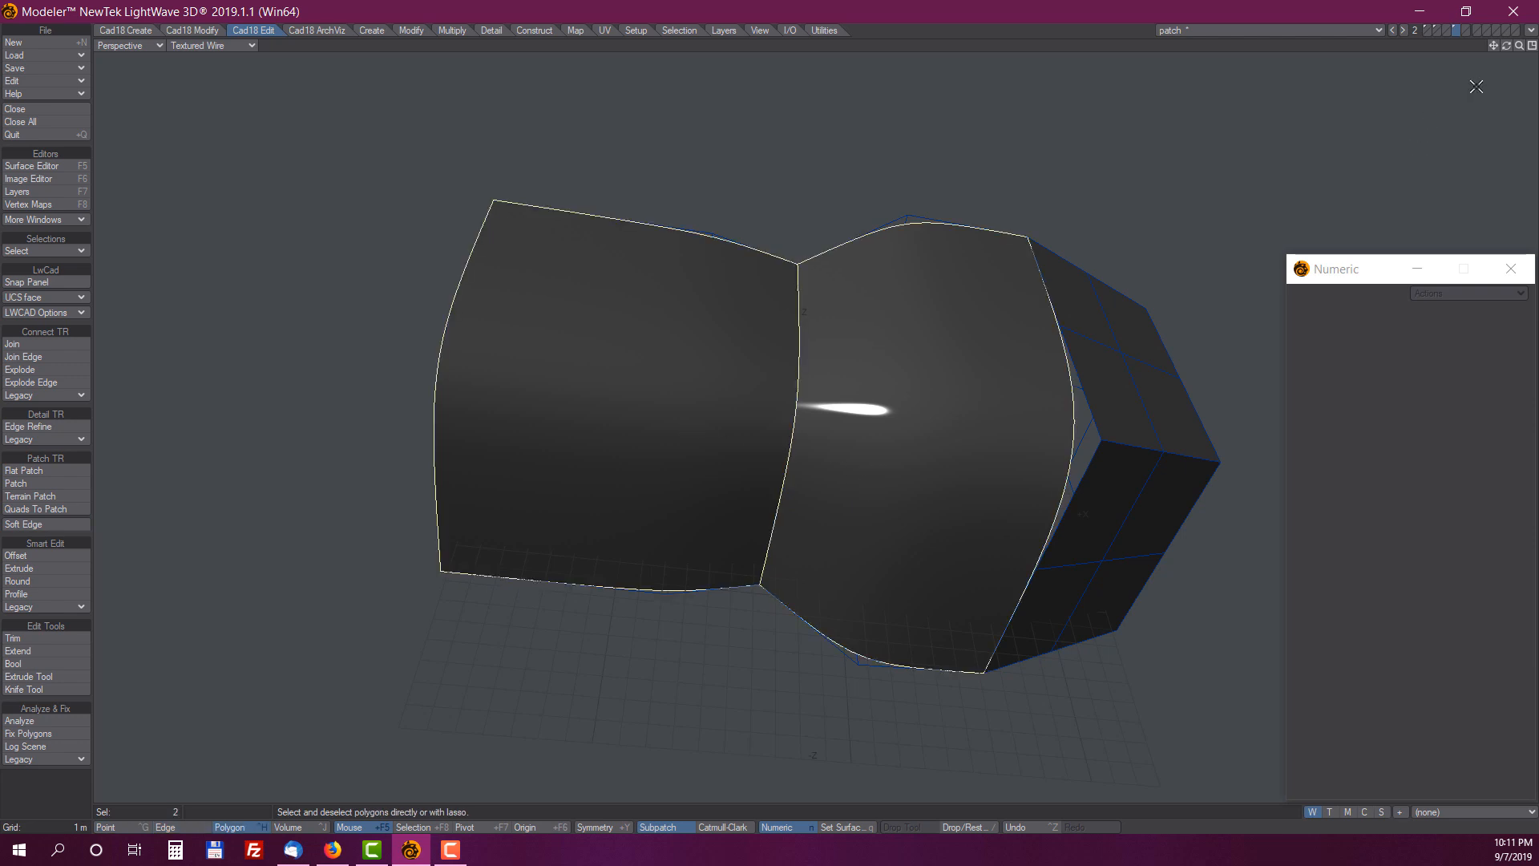
key(ctrl+x)
click(1467, 30)
alt+drag(1079, 401, 841, 412)
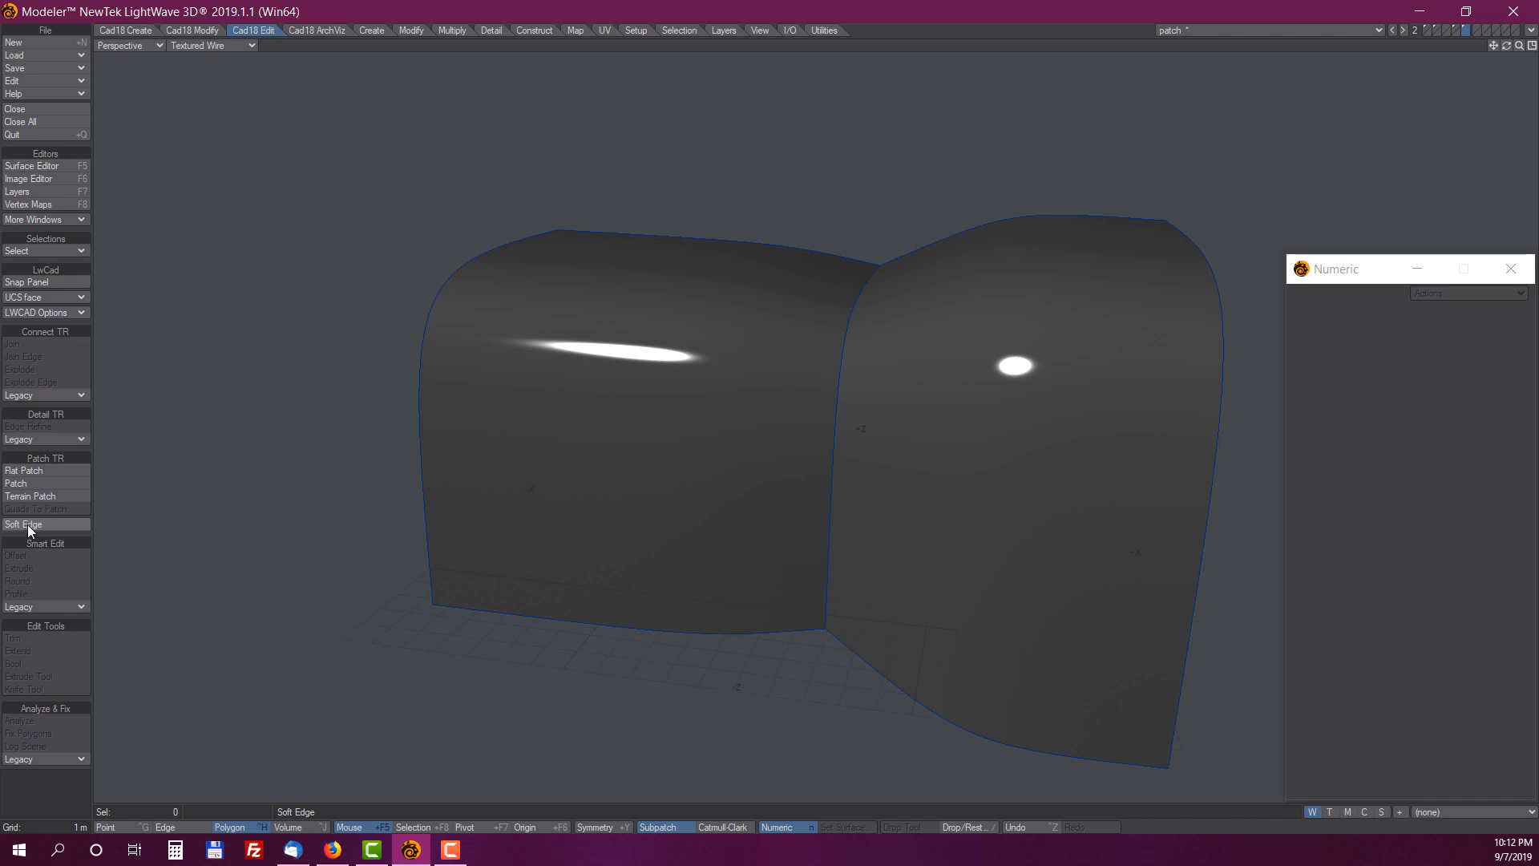
Apply Soft Edge along the seam between the two patches and inspect the smoothed transition from several angles
click(28, 525)
mouse_move(824, 440)
alt+mouse_down()
mouse_move(972, 502)
mouse_move(914, 443)
mouse_move(820, 288)
alt+mouse_up()
click(906, 457)
alt+drag(820, 192, 828, 257)
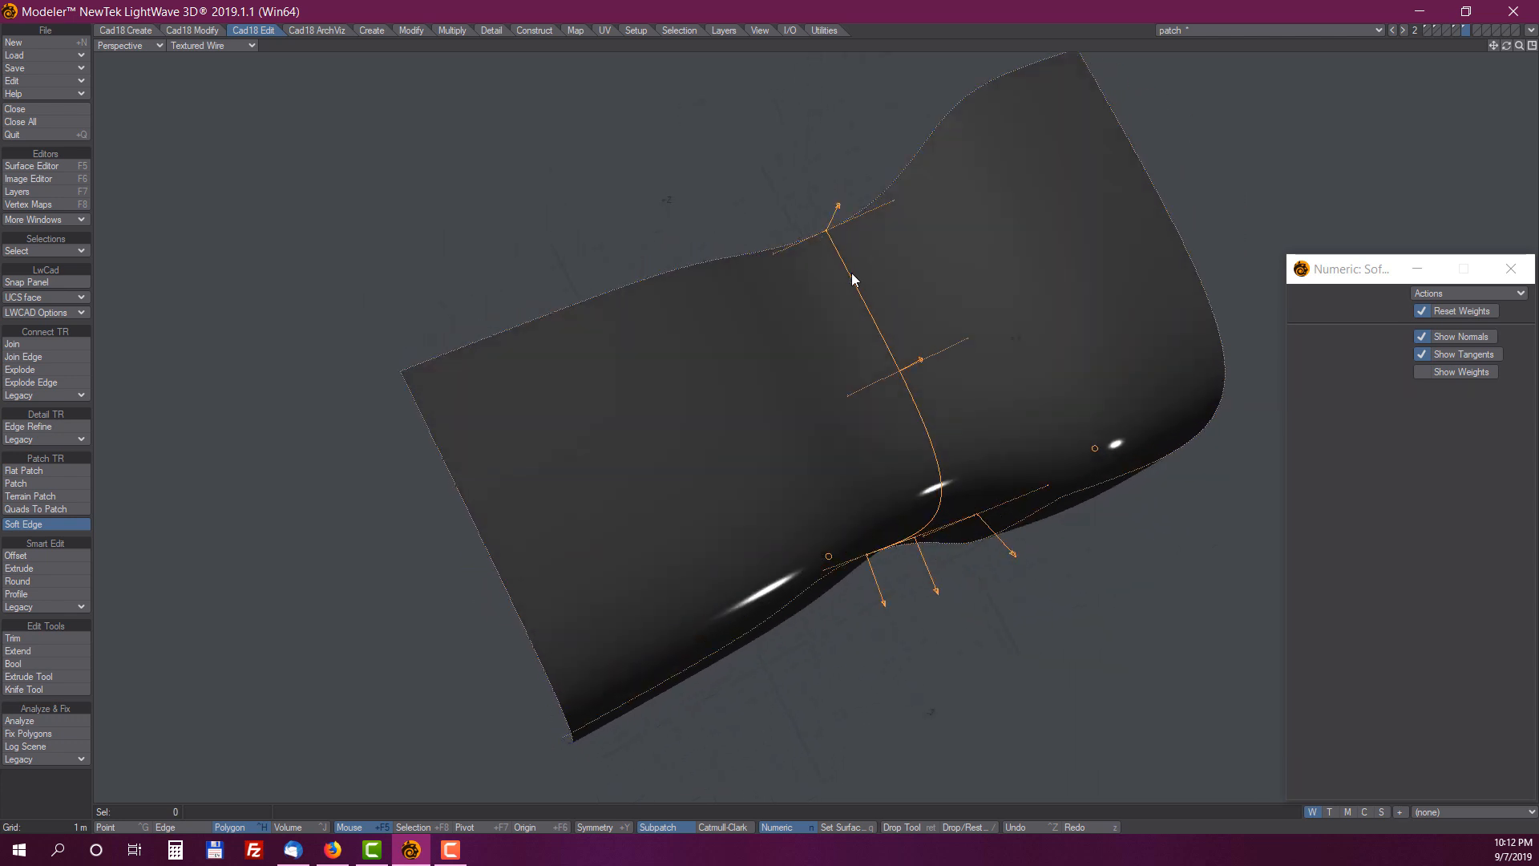
alt+drag(989, 605, 968, 304)
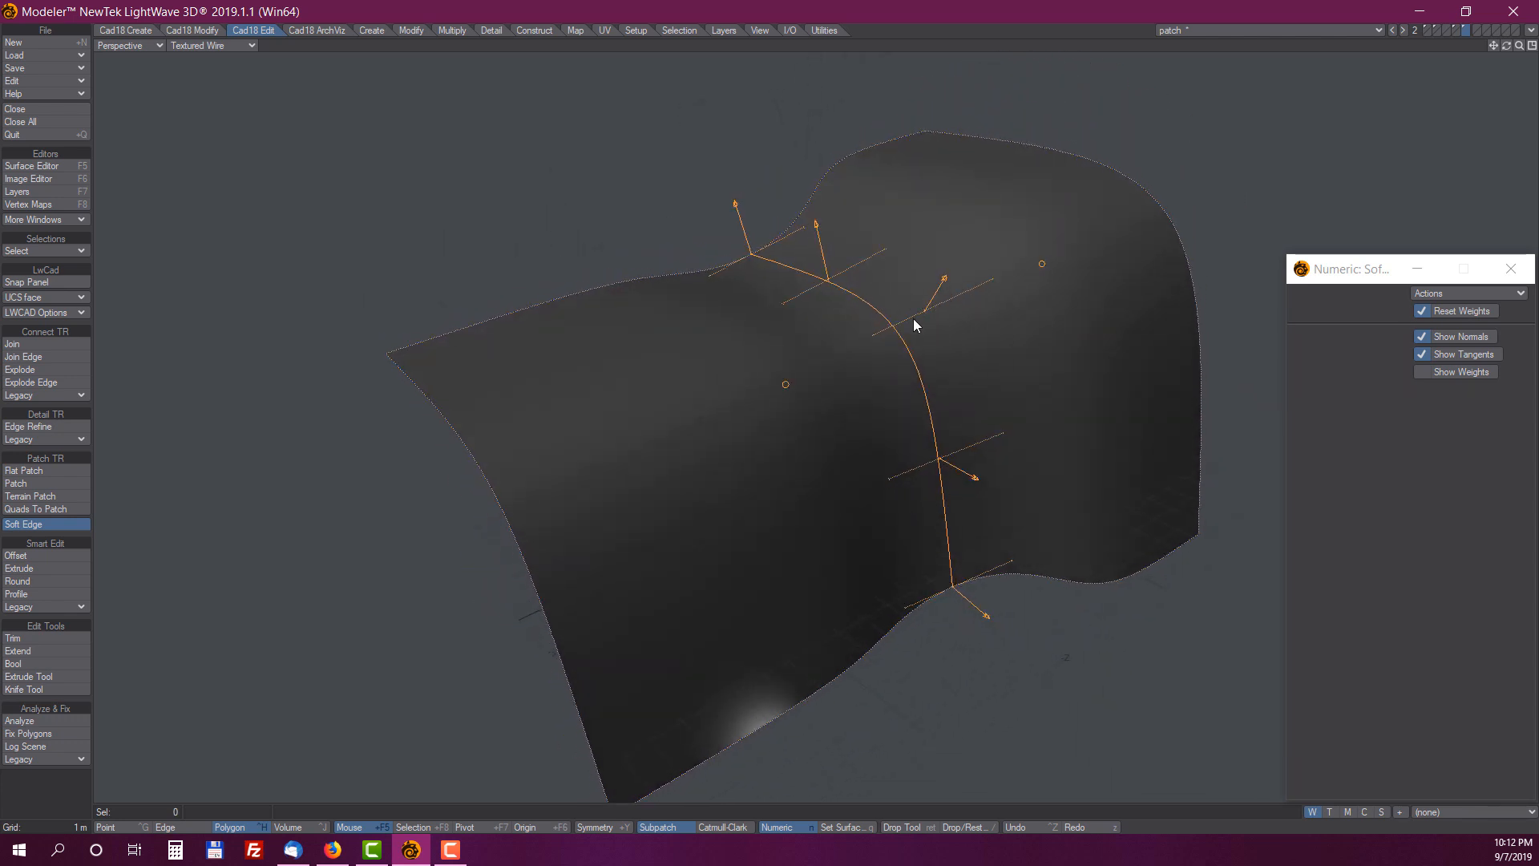
alt+drag(977, 347, 900, 281)
alt+drag(743, 673, 748, 511)
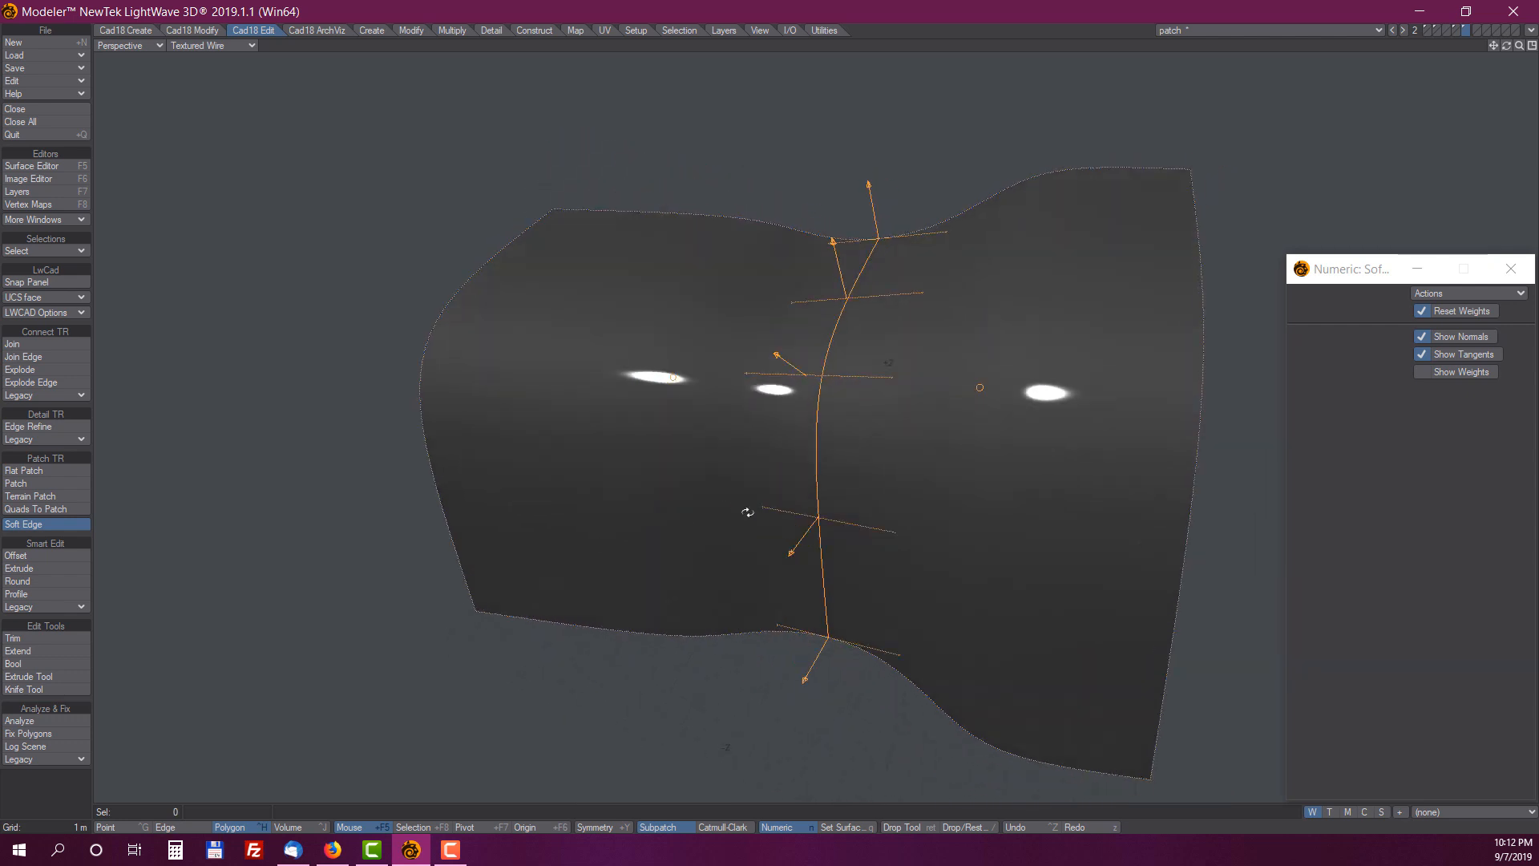
alt+drag(970, 379, 1152, 393)
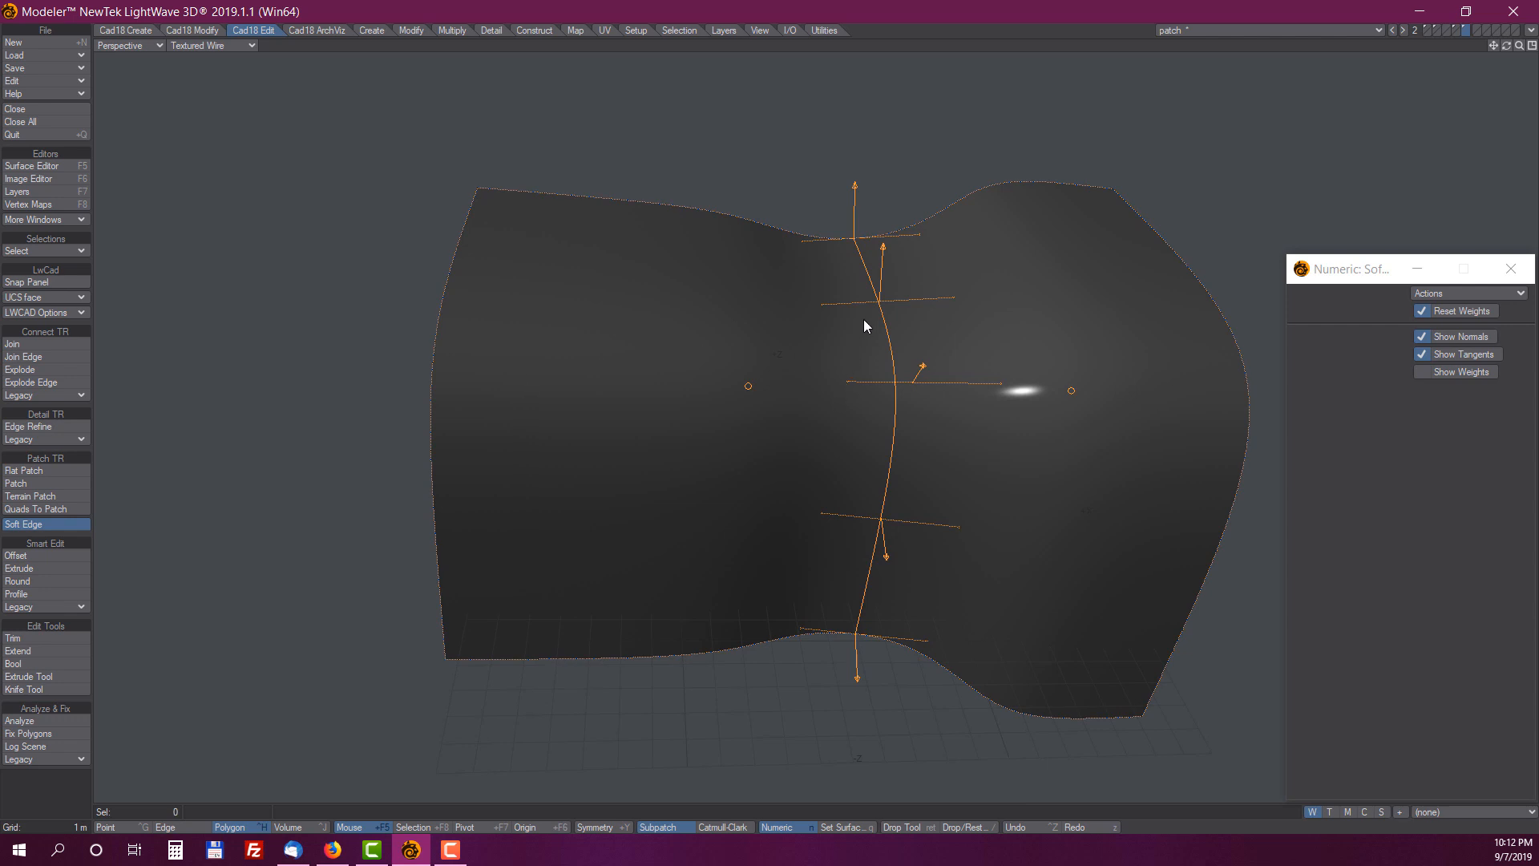
Try Soft Edge on only one patch at a time, clear the selection, and leave the tool
alt+drag(1113, 380, 1155, 357)
click(1080, 341)
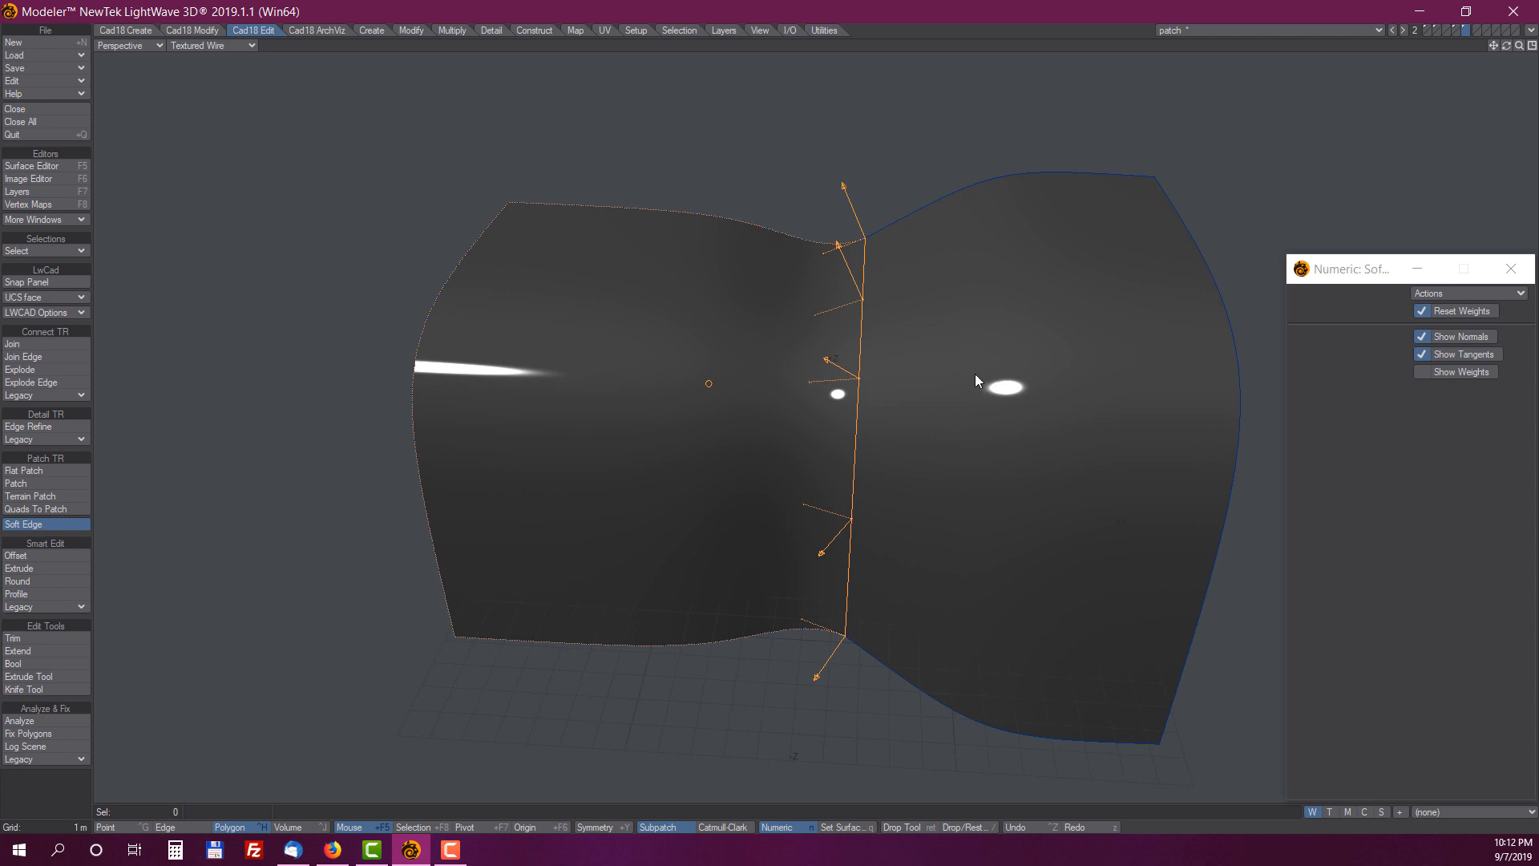
click(1033, 339)
click(621, 322)
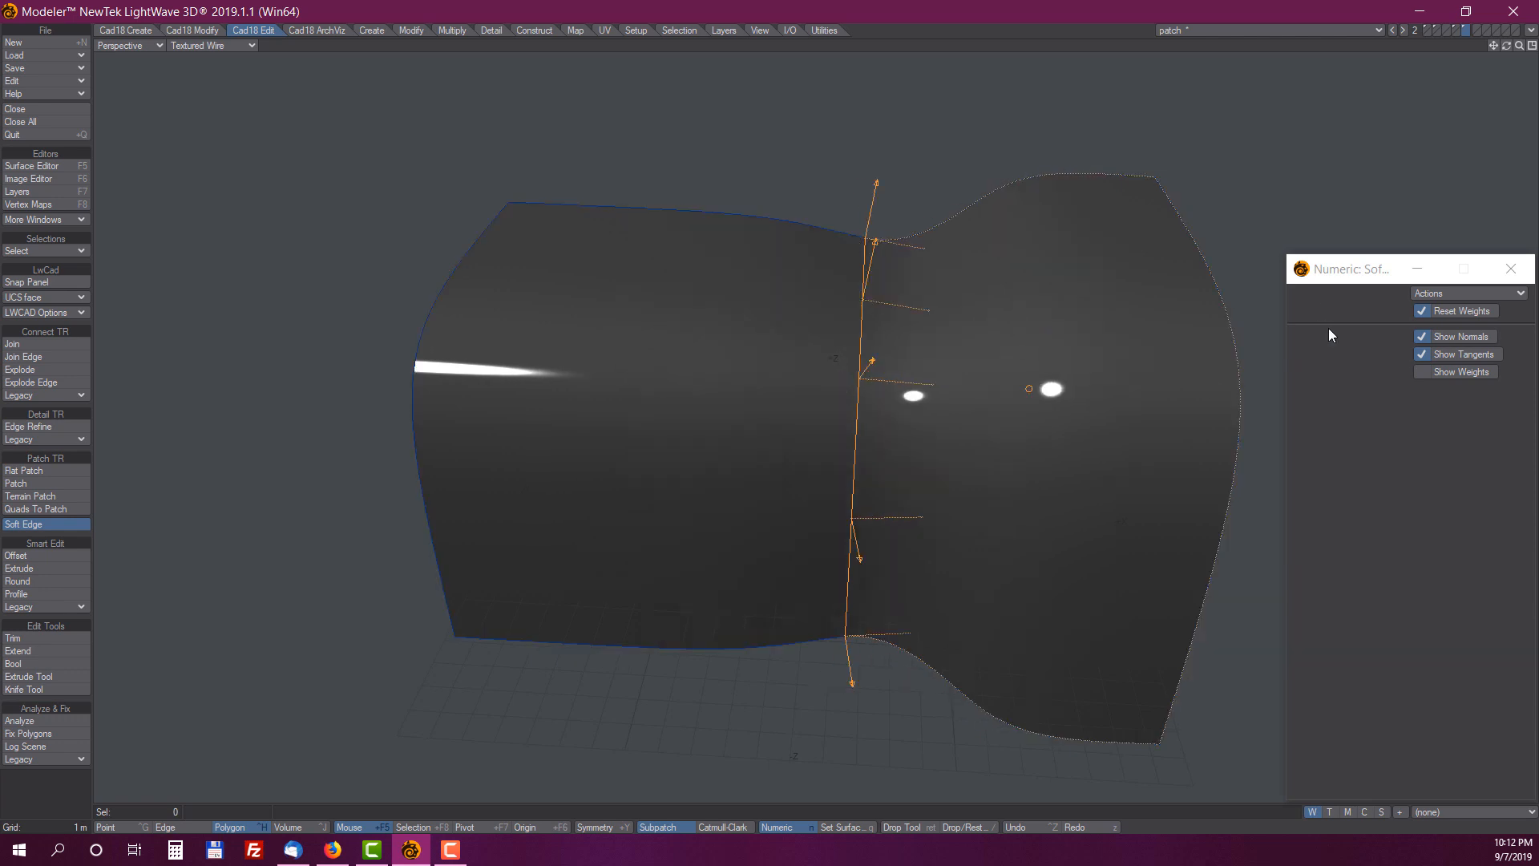
alt+drag(996, 443, 670, 326)
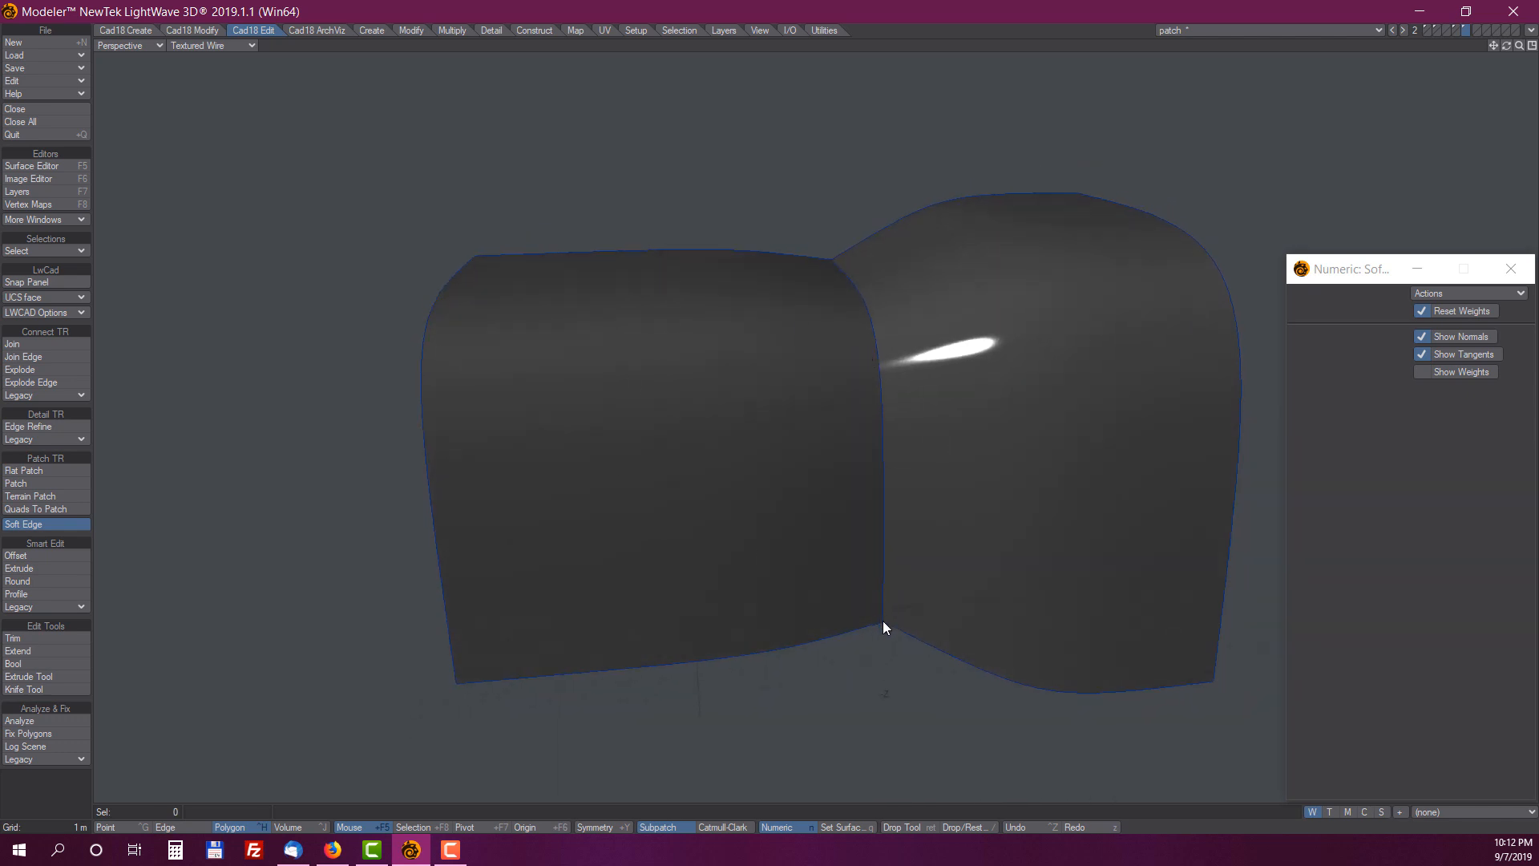
key(Return)
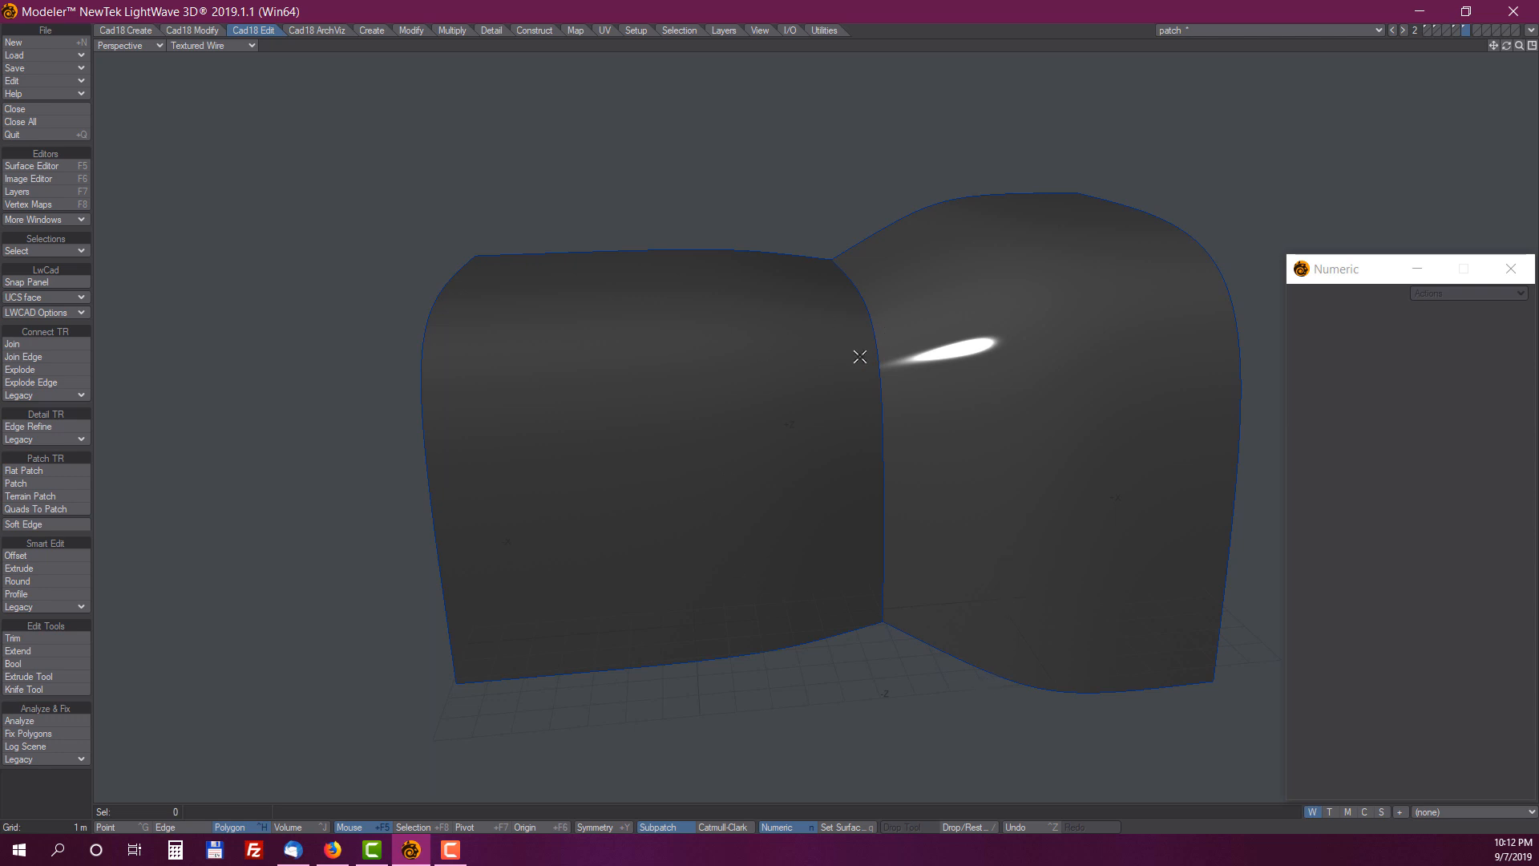
Use Edge Refine on the two patches' lower edges and add a knot close to the shared seam on each side
click(36, 427)
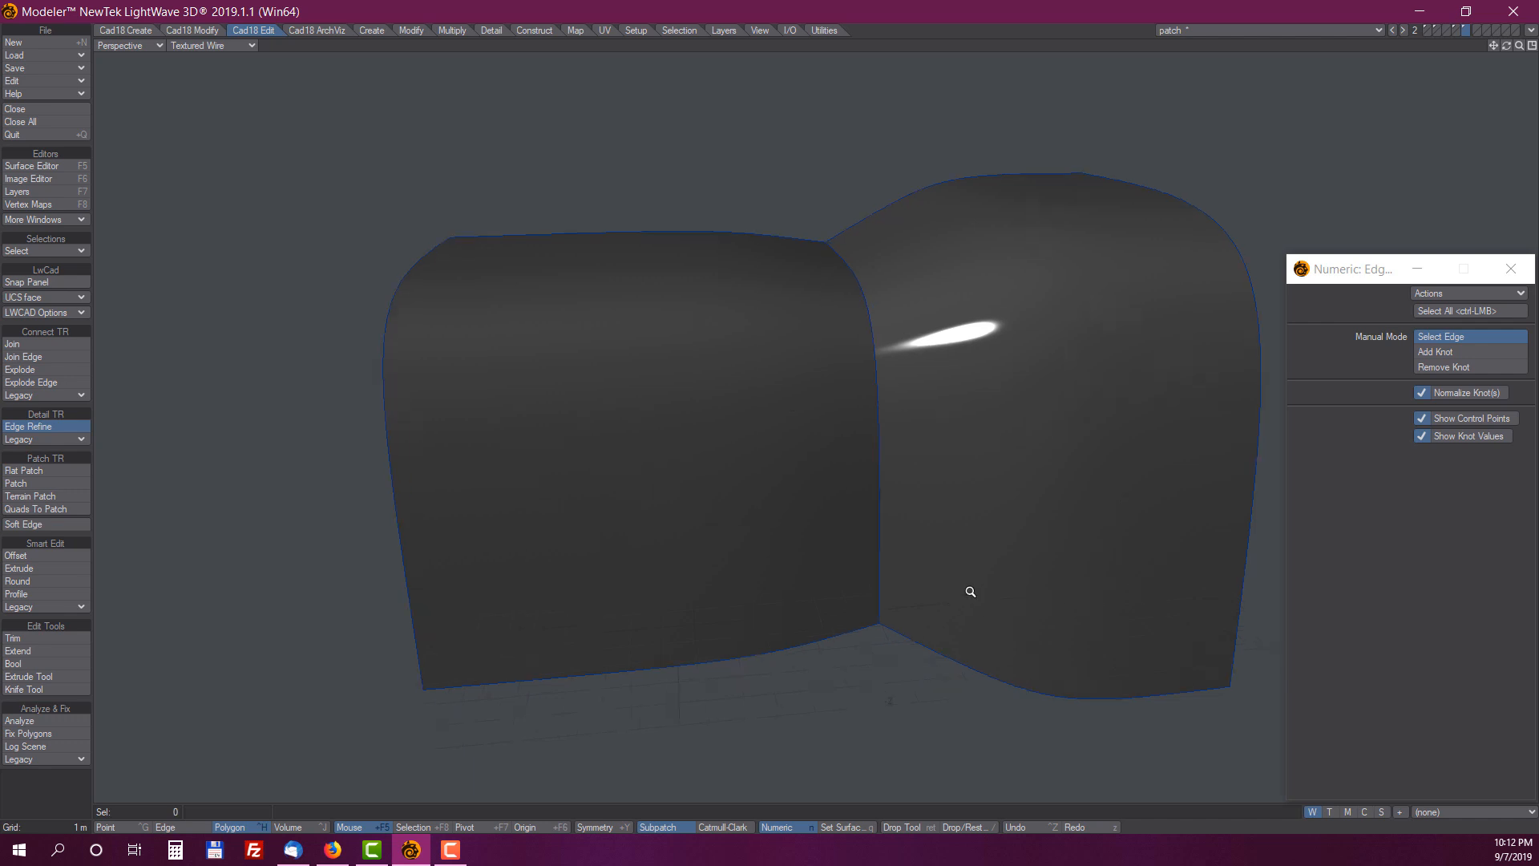
scroll(958, 595, up, 3)
click(903, 640)
click(800, 657)
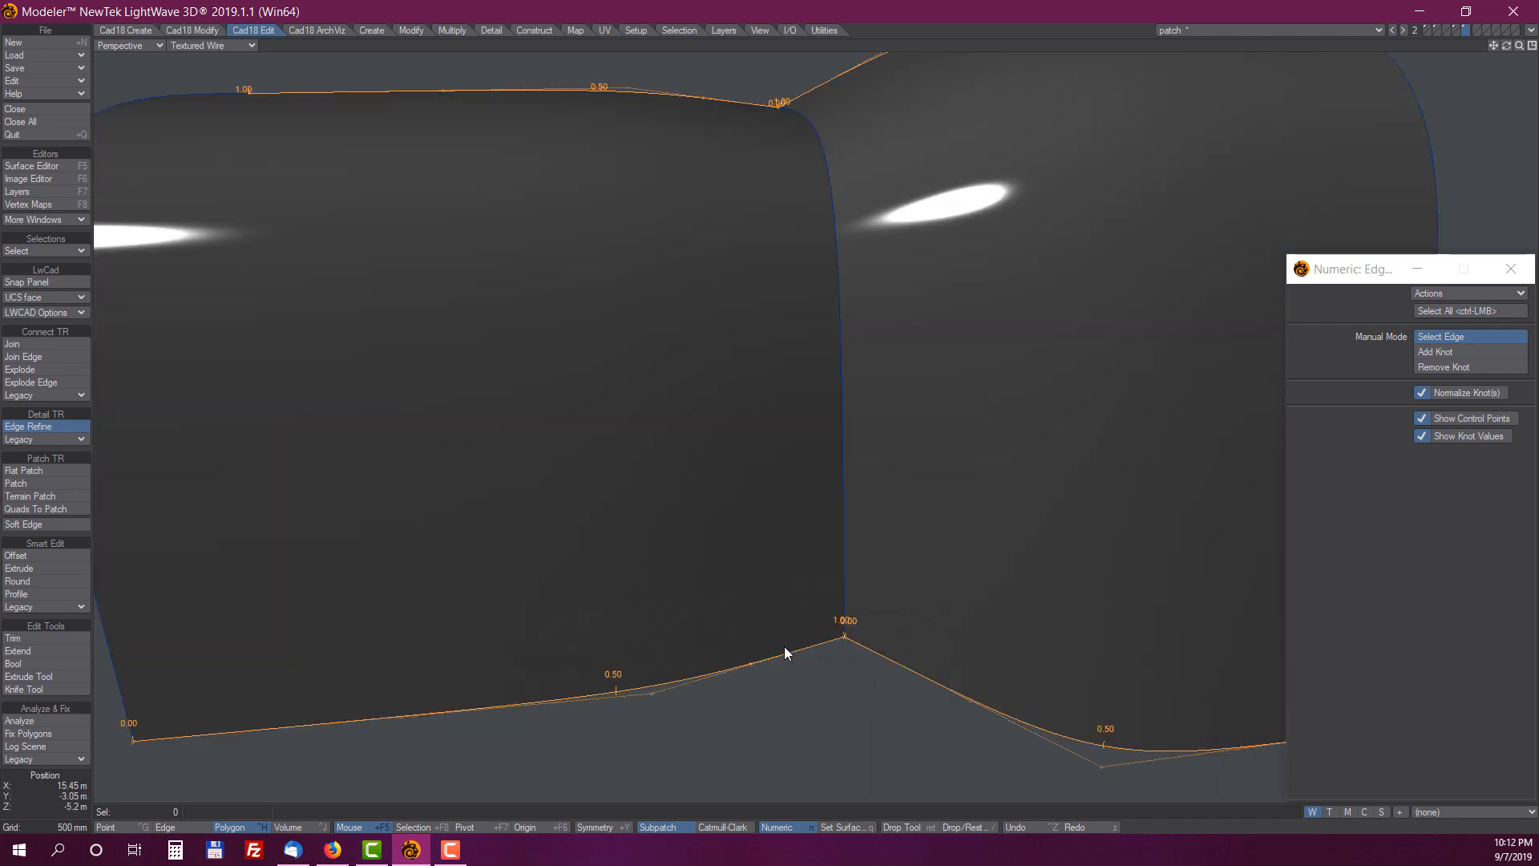
scroll(793, 657, down, 3)
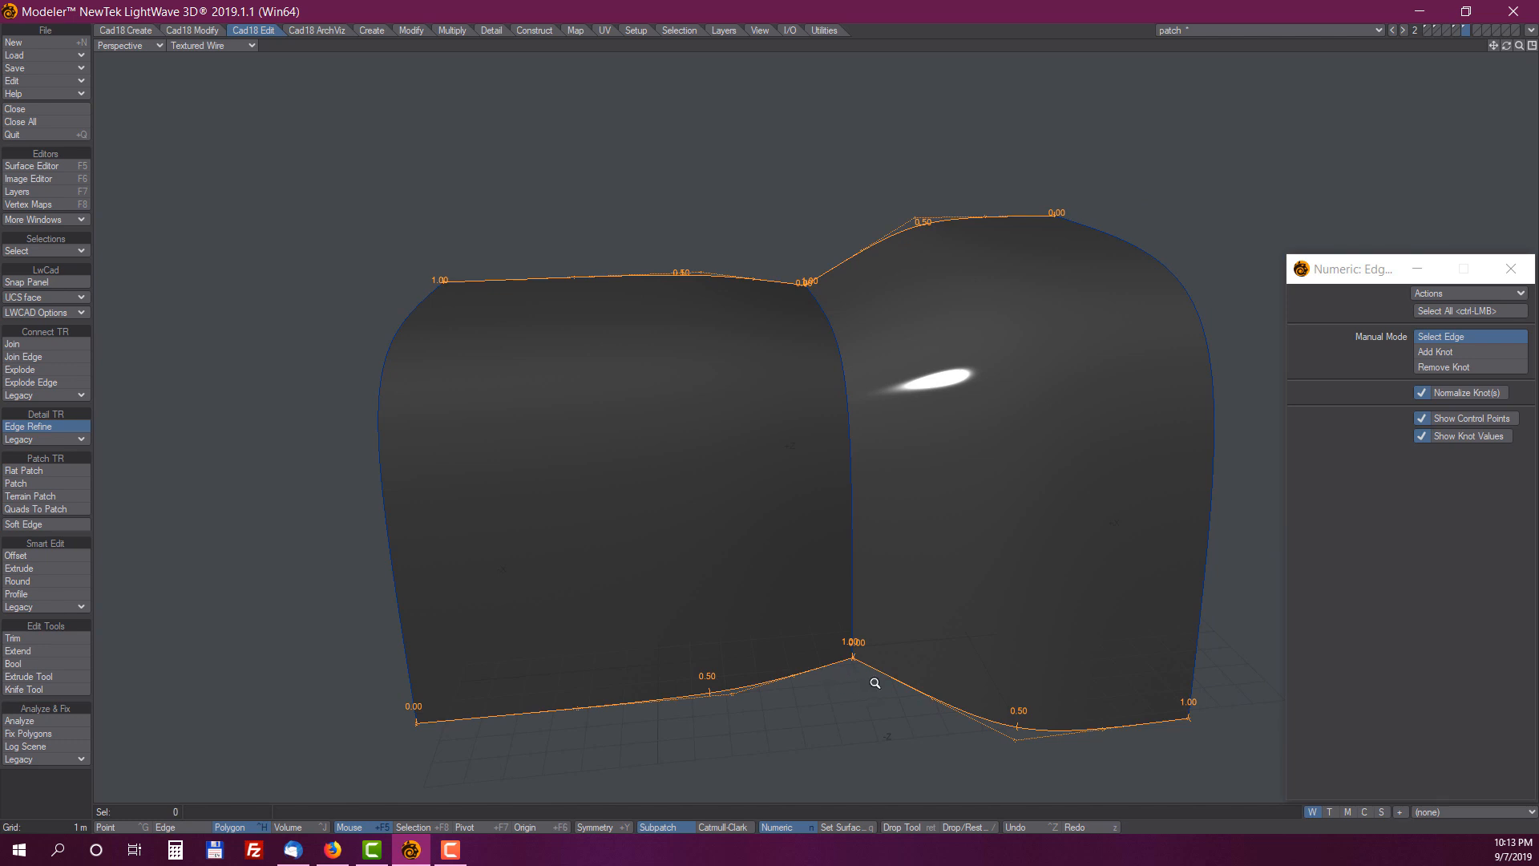
scroll(870, 681, up, 1)
click(1435, 352)
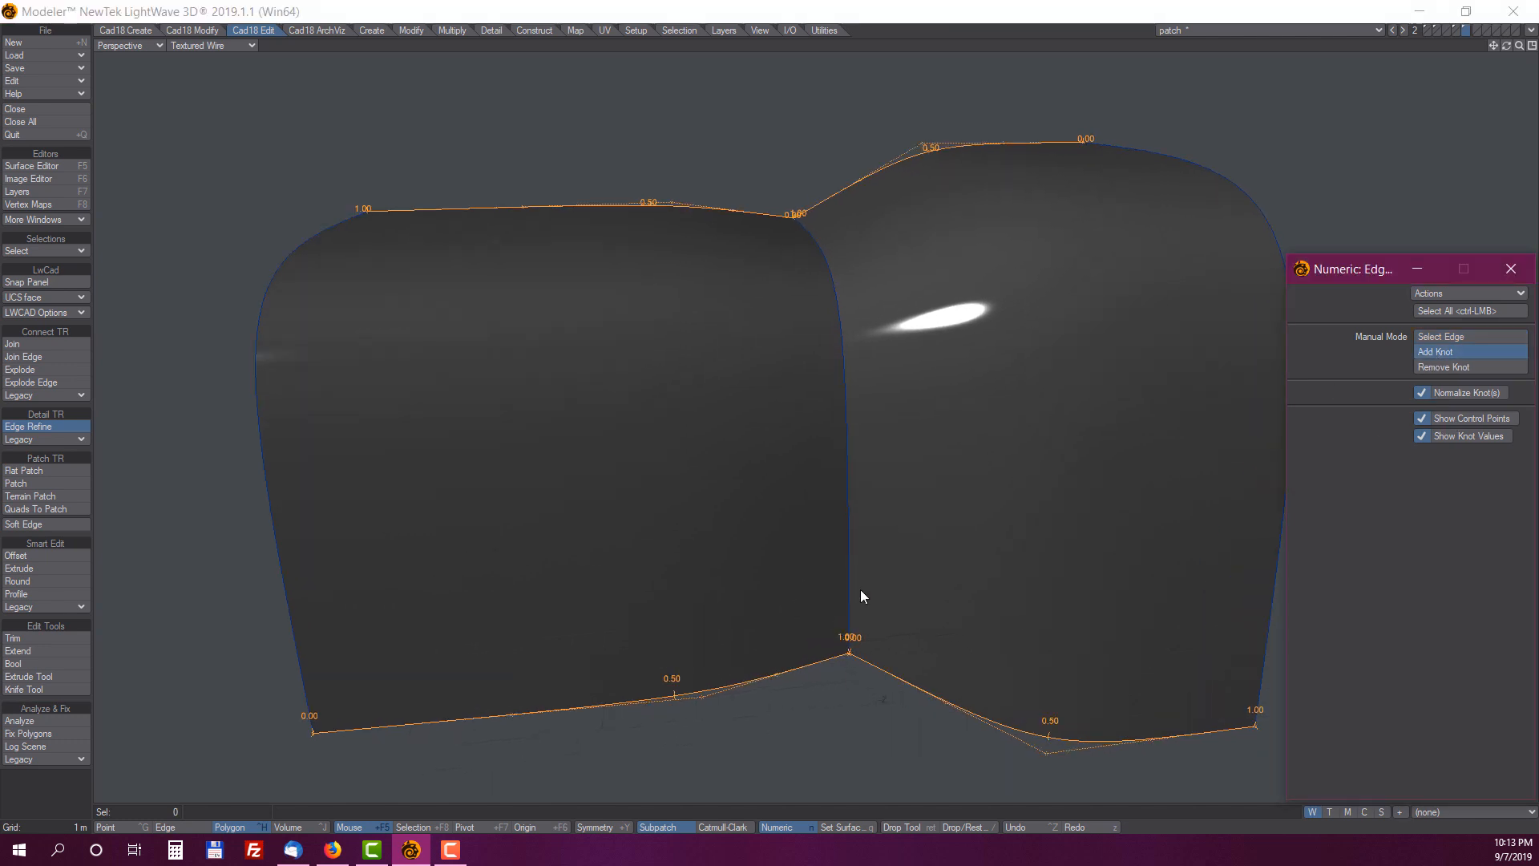
click(885, 672)
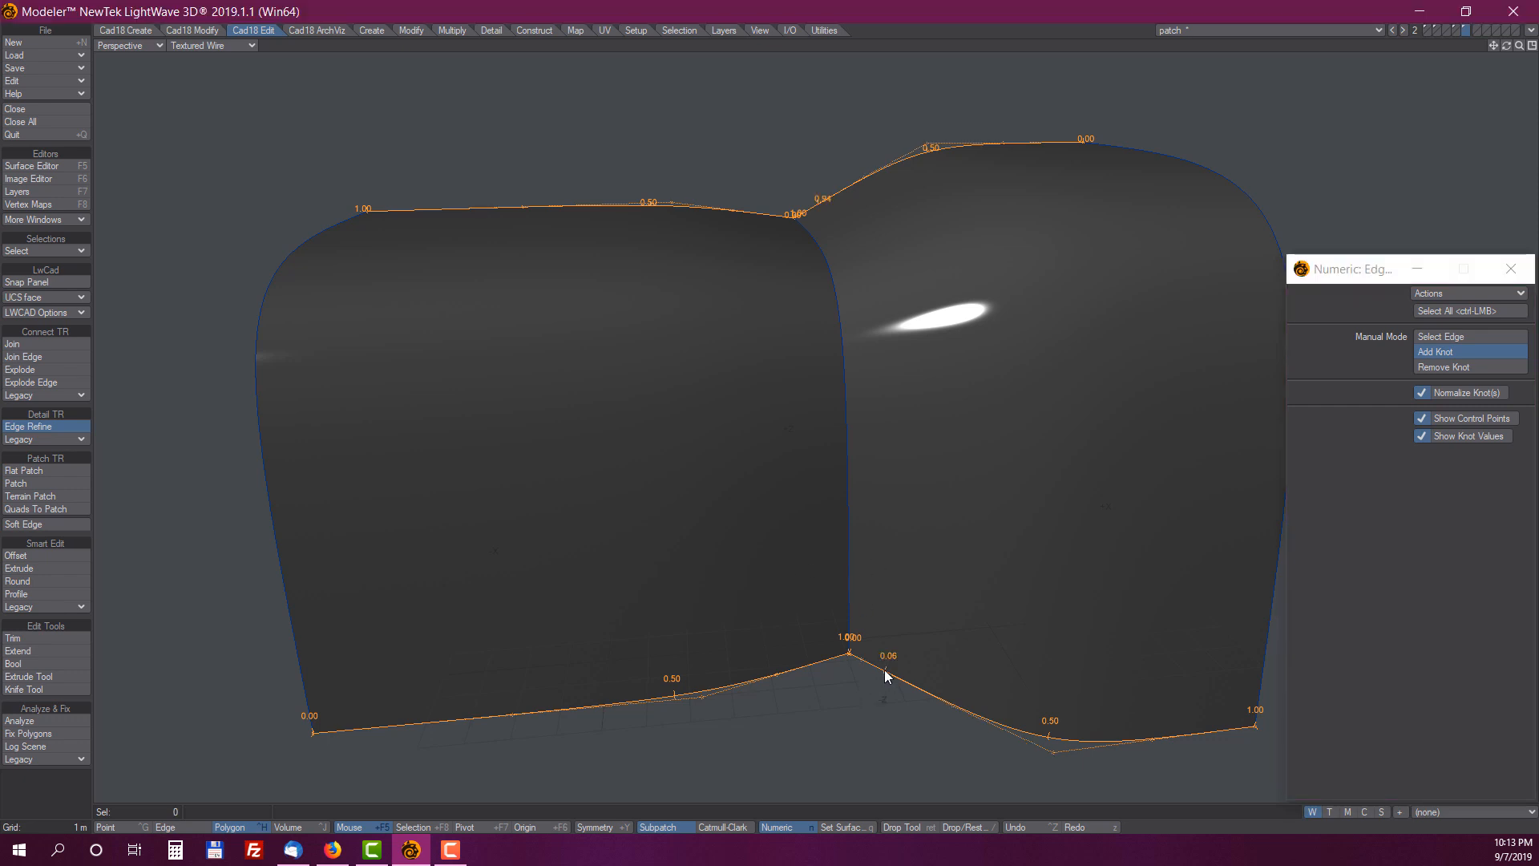
click(803, 666)
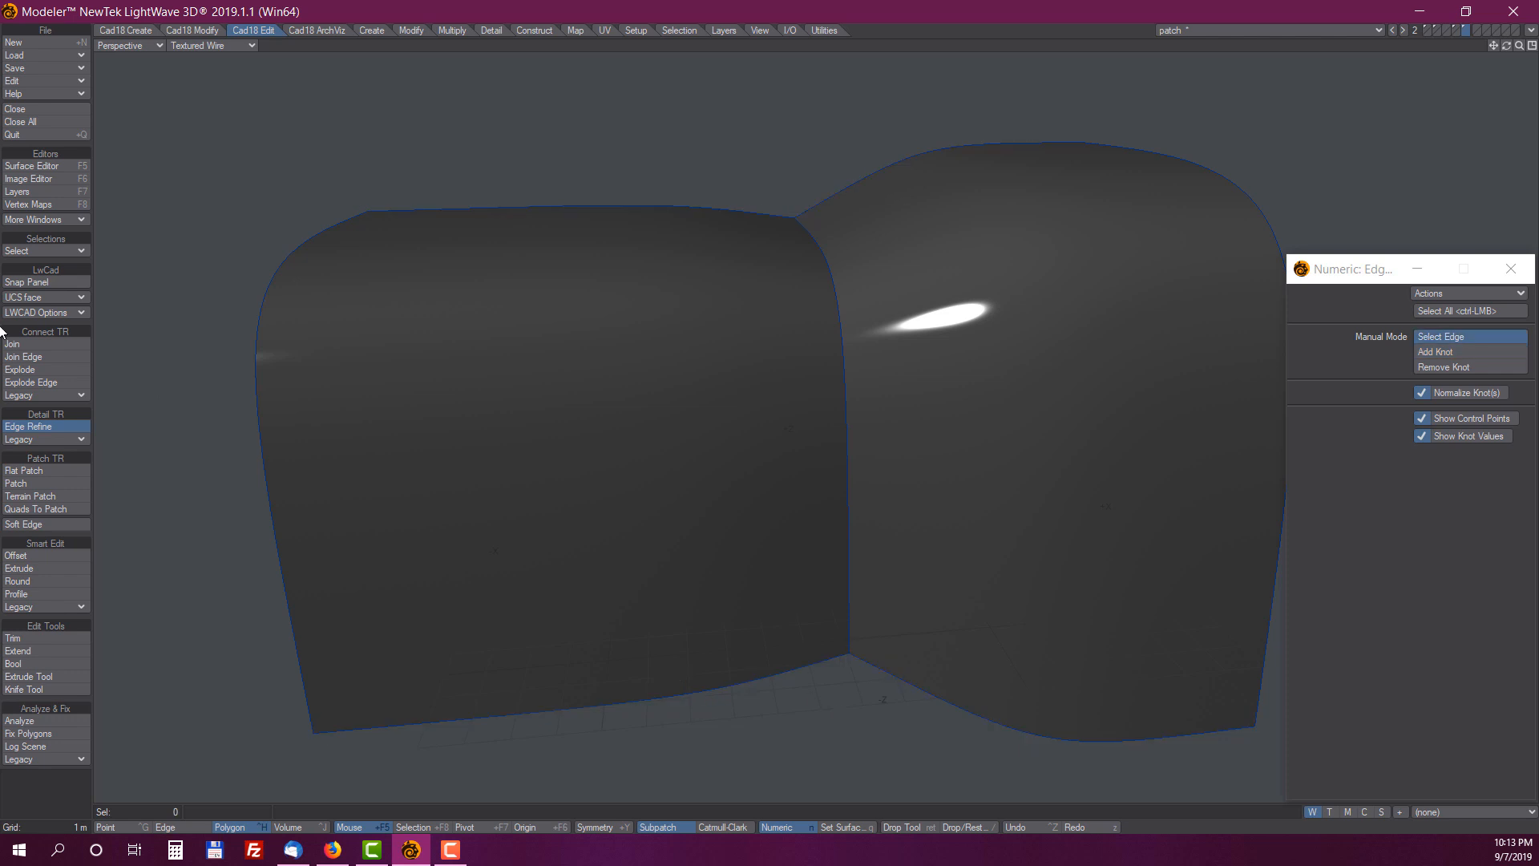
Apply Soft Edge again along the seam between the refined patches, inspect the tighter transition and finish the tool
click(39, 523)
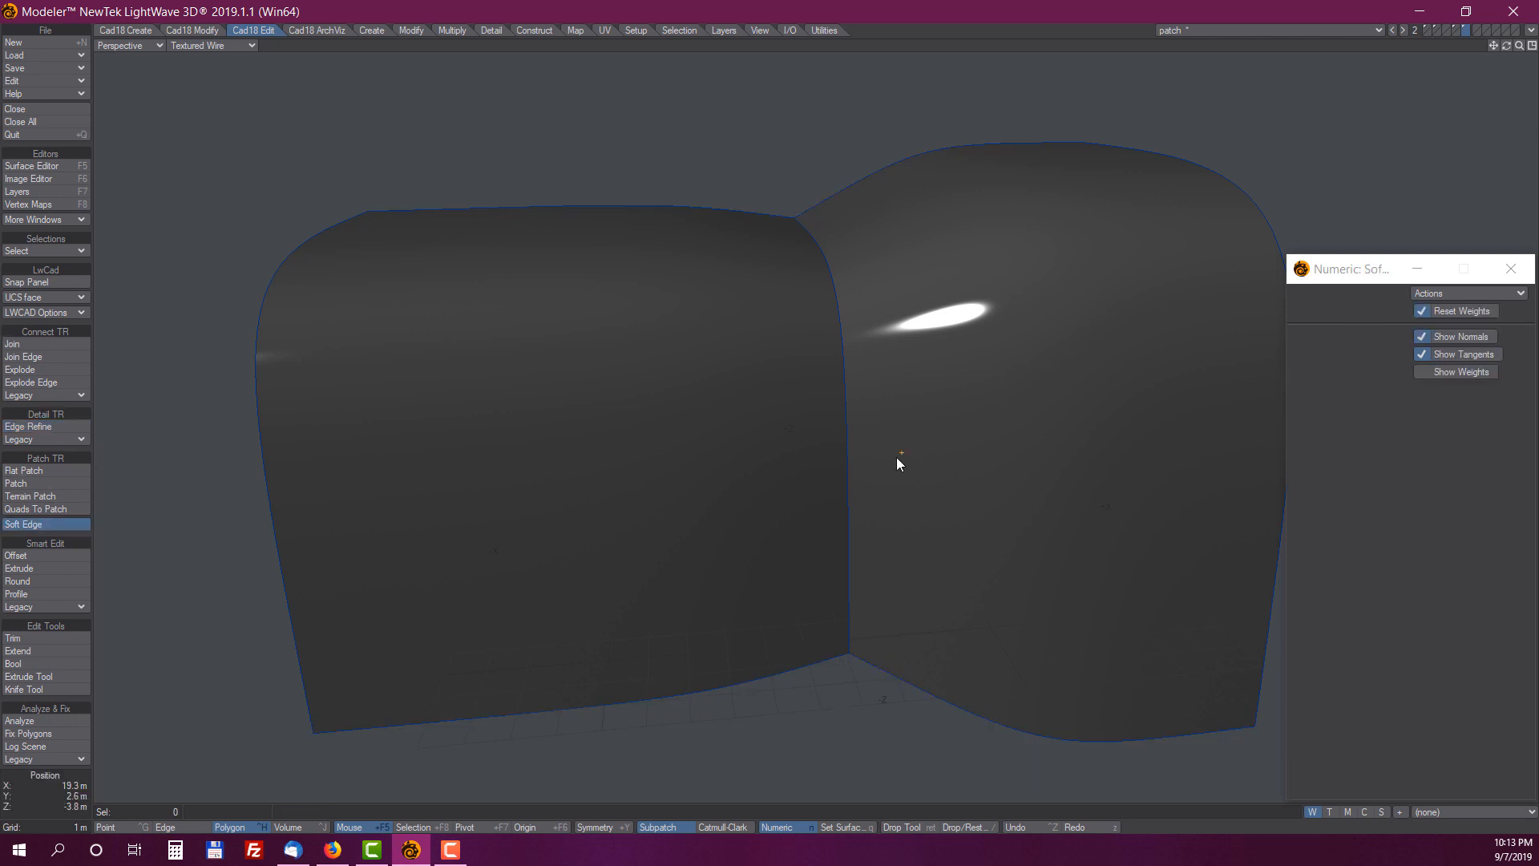
click(846, 457)
alt+drag(810, 426, 835, 412)
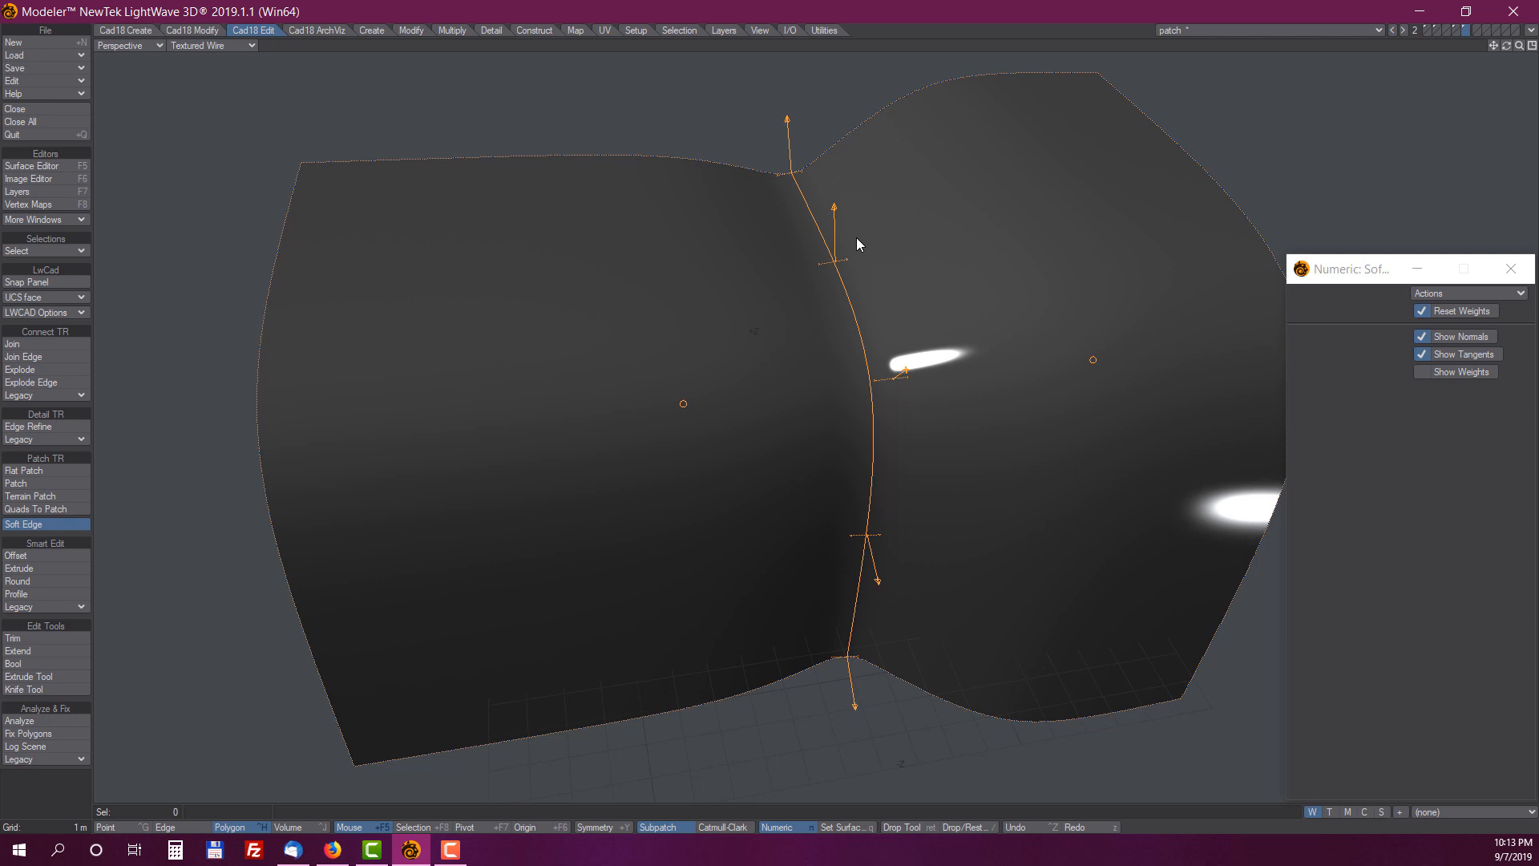
scroll(944, 415, down, 5)
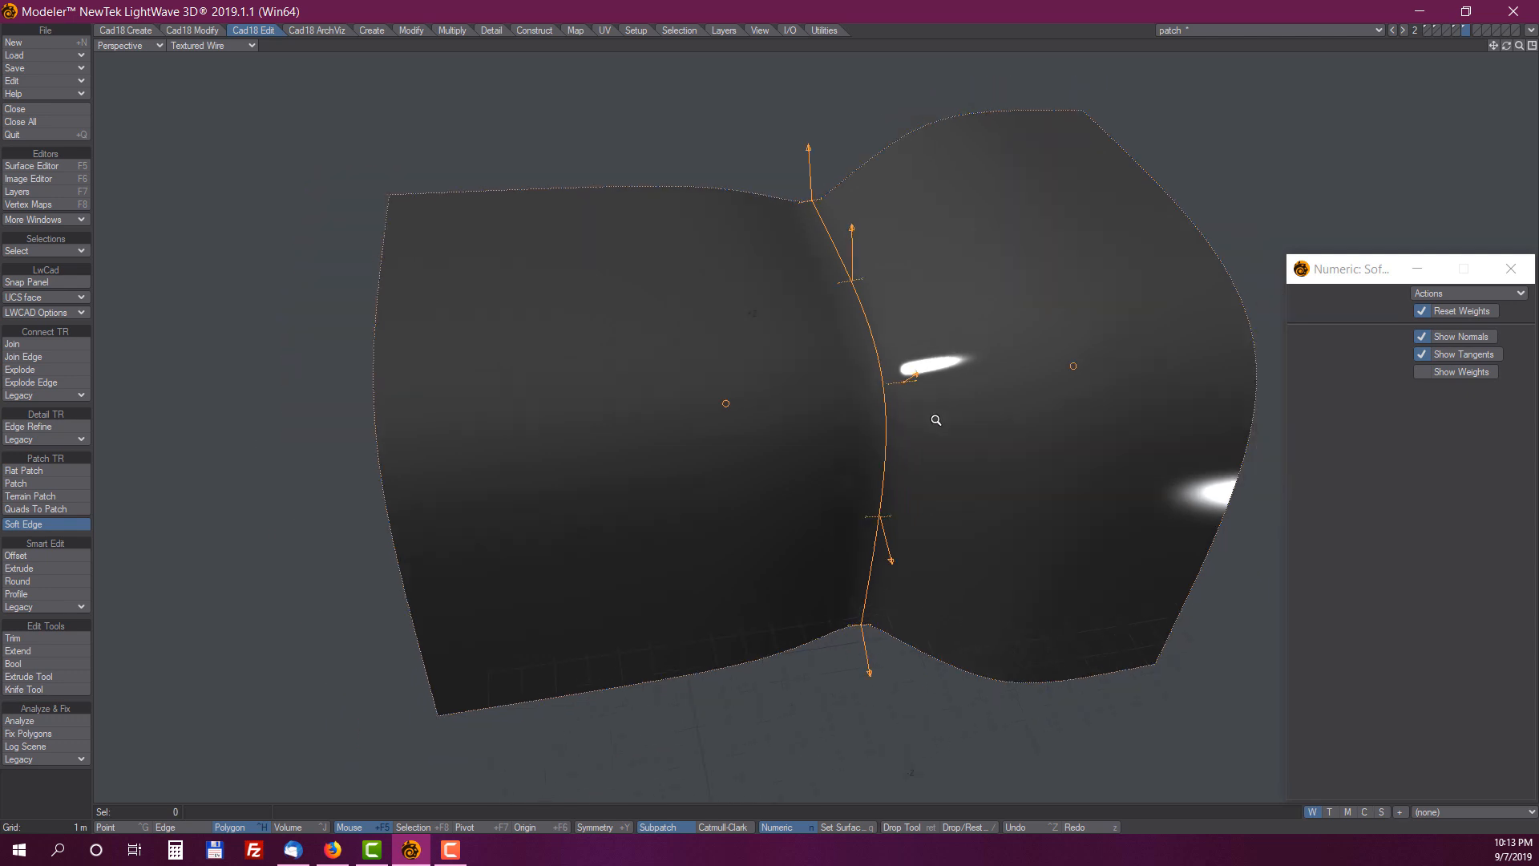
mouse_move(797, 505)
alt+mouse_down()
mouse_move(783, 430)
mouse_move(821, 492)
alt+mouse_up()
key(Return)
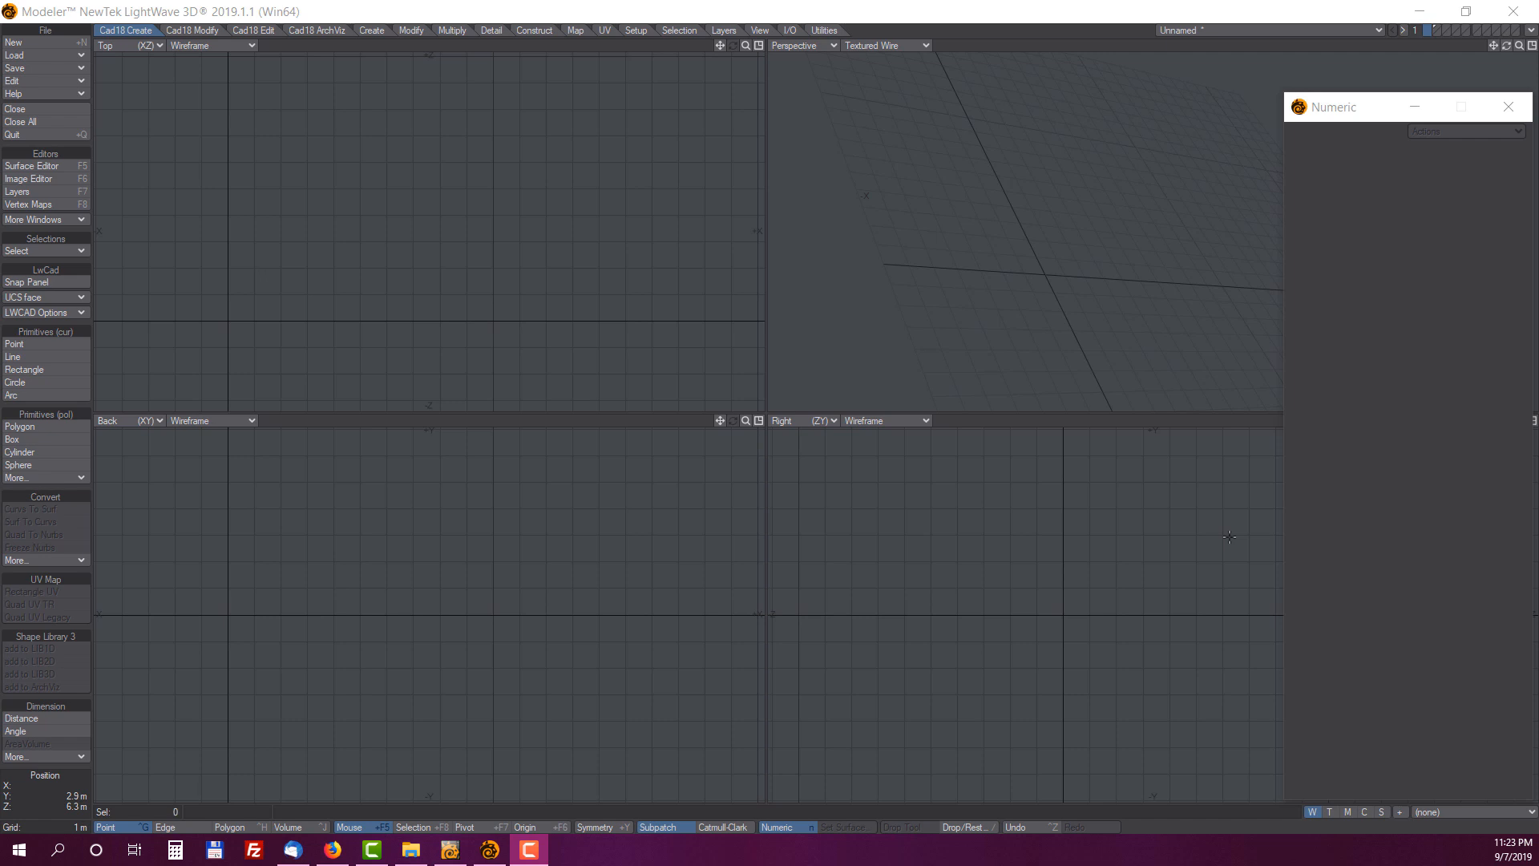
Draw a wavy four-point spline in the Top view and move its second point to about X 5.1 m, Y 4.5 m
click(24, 358)
click(284, 311)
click(376, 199)
click(472, 283)
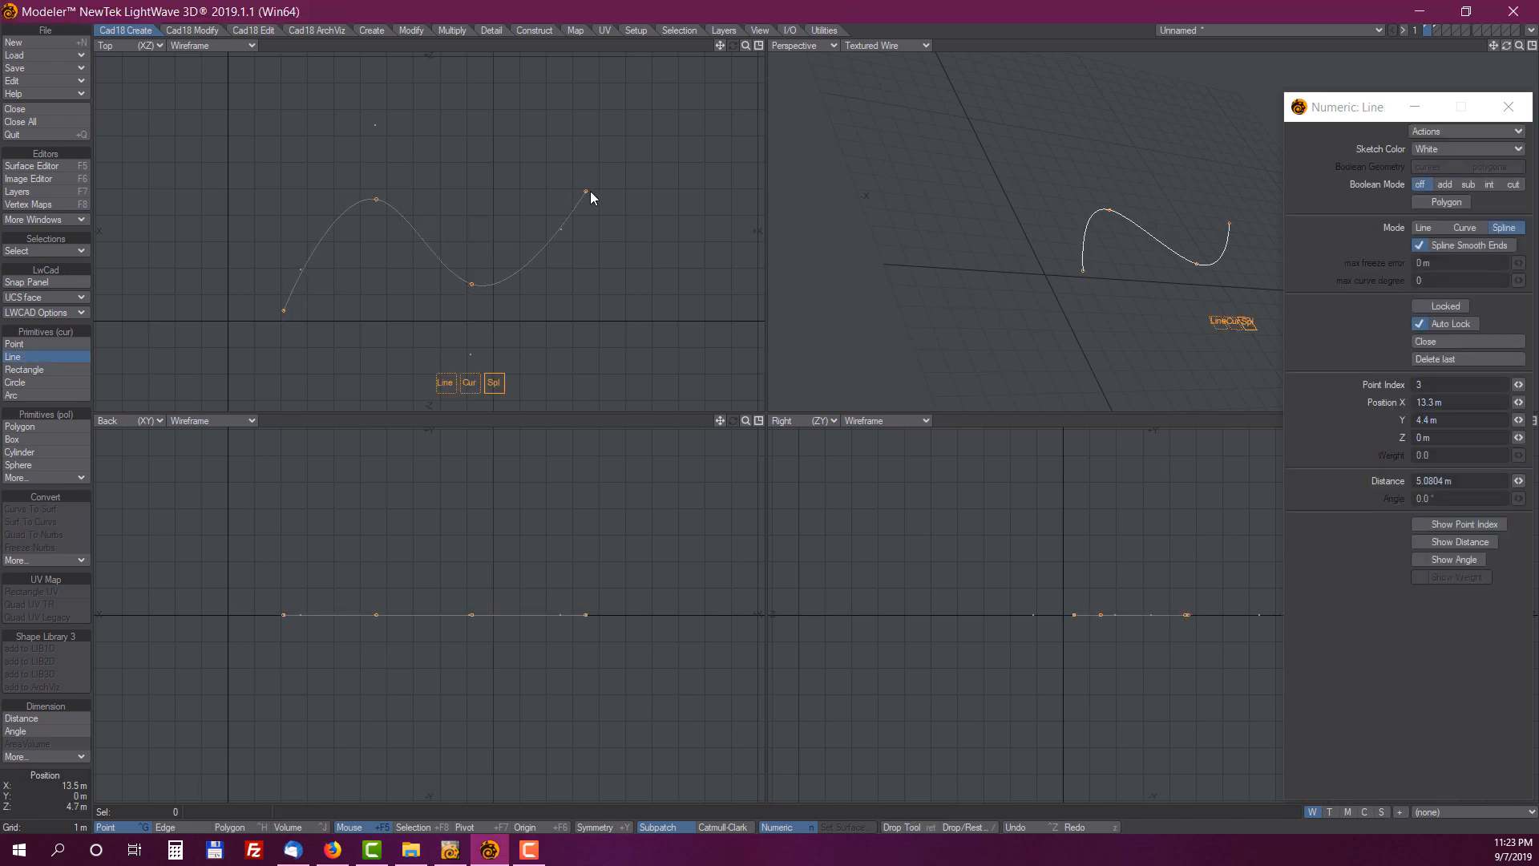
click(602, 196)
drag(377, 199, 362, 203)
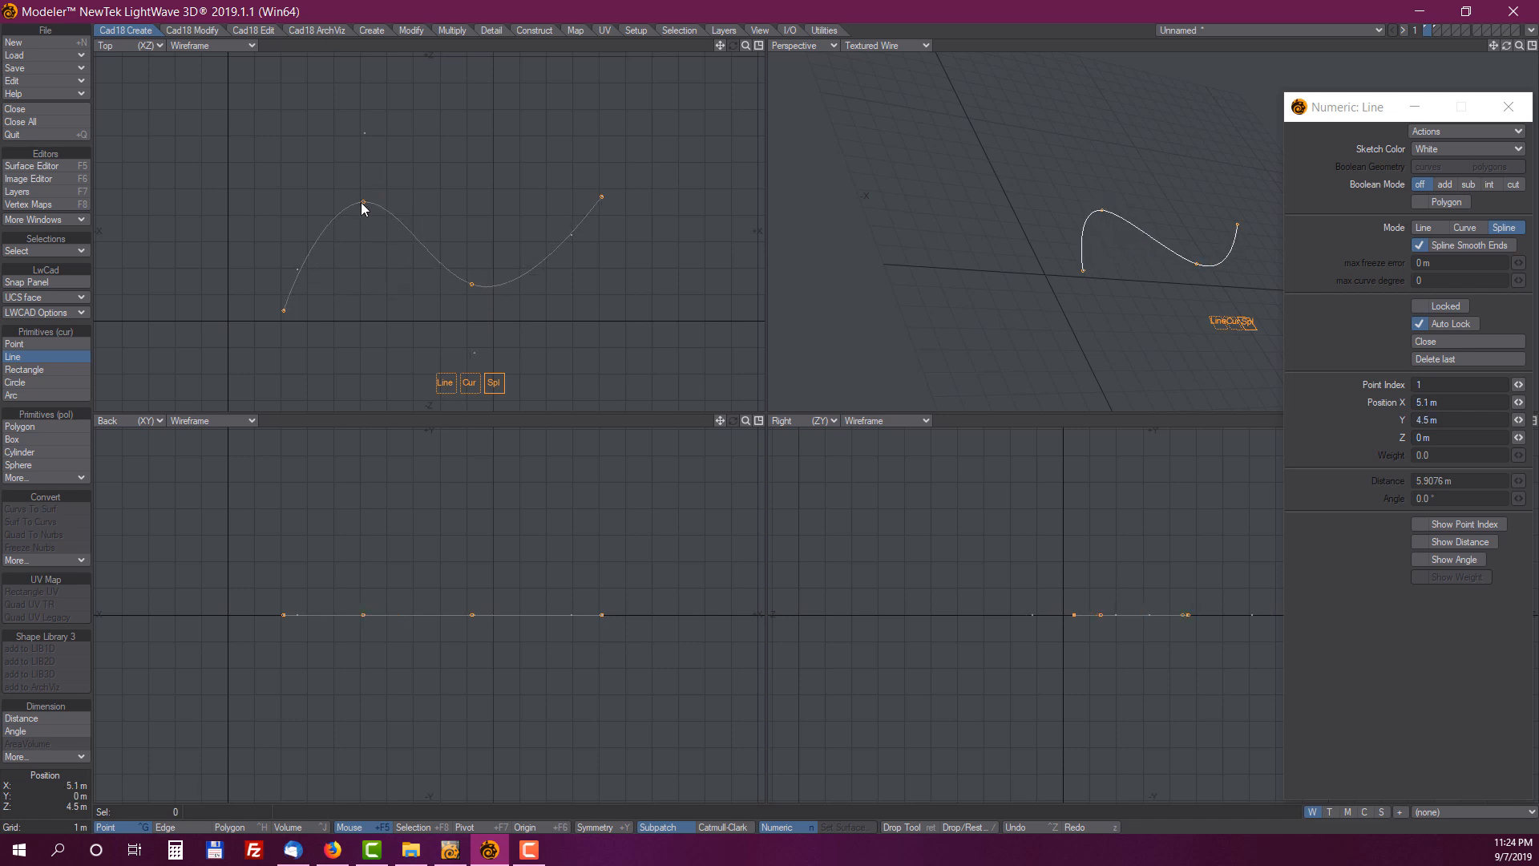
Turn off Spline Smooth Ends and reshape the spline into an arch, with its third point at about X 10.3 m, Y 5.3 m
click(1420, 245)
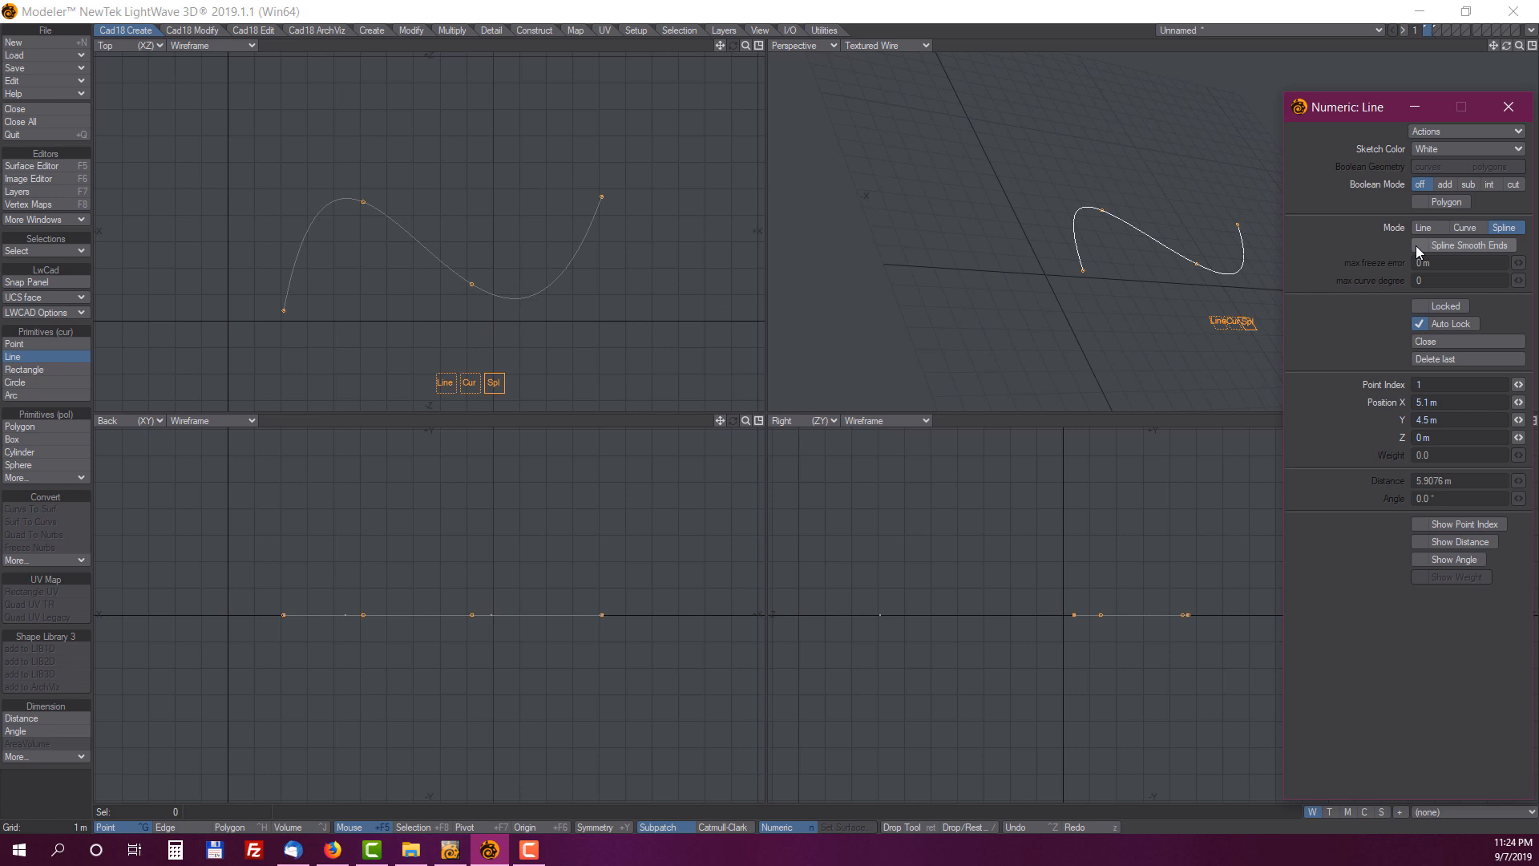
drag(477, 282, 478, 170)
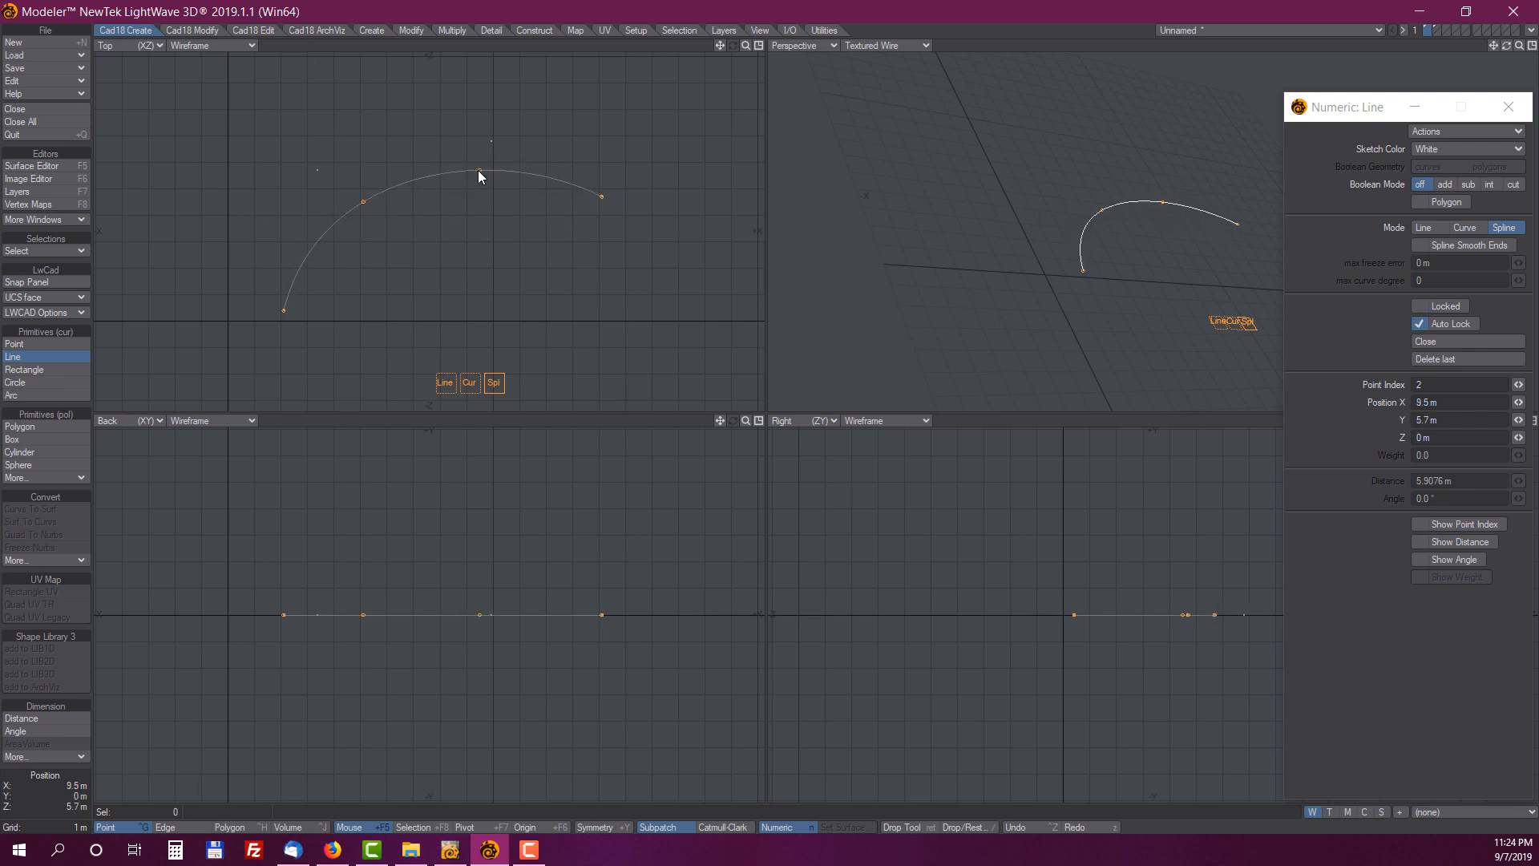
drag(600, 200, 585, 219)
mouse_move(363, 204)
mouse_down()
mouse_move(302, 233)
mouse_move(420, 292)
mouse_move(358, 206)
mouse_up()
mouse_move(475, 169)
mouse_down()
mouse_move(492, 193)
mouse_move(500, 181)
mouse_up()
Turn Spline Smooth Ends back on and widen the arch, moving its end point to about X 14.9 m, Y 3.5 m
click(1419, 245)
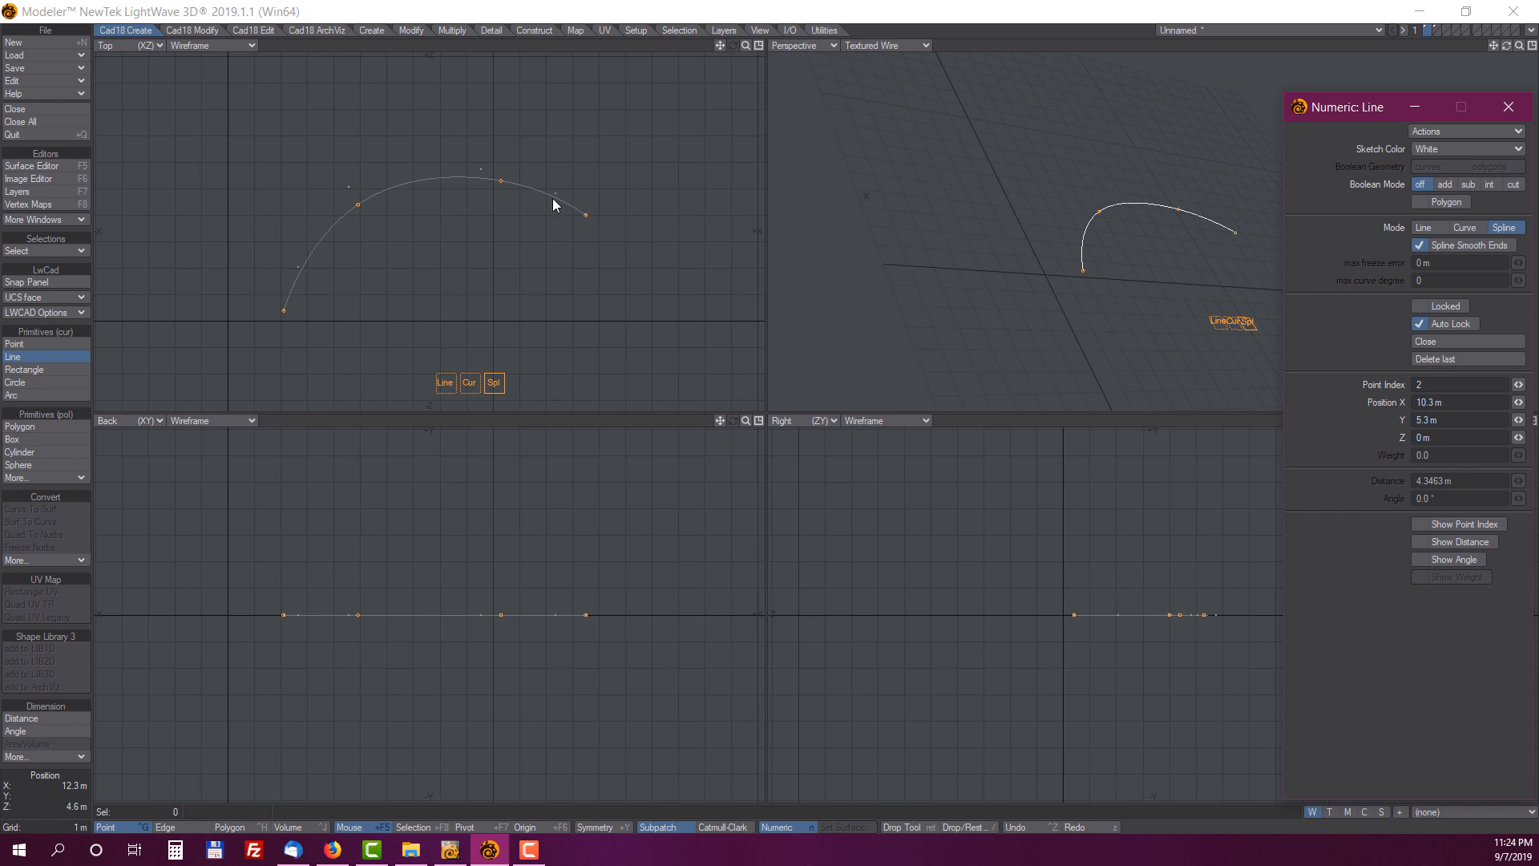
drag(371, 202, 348, 225)
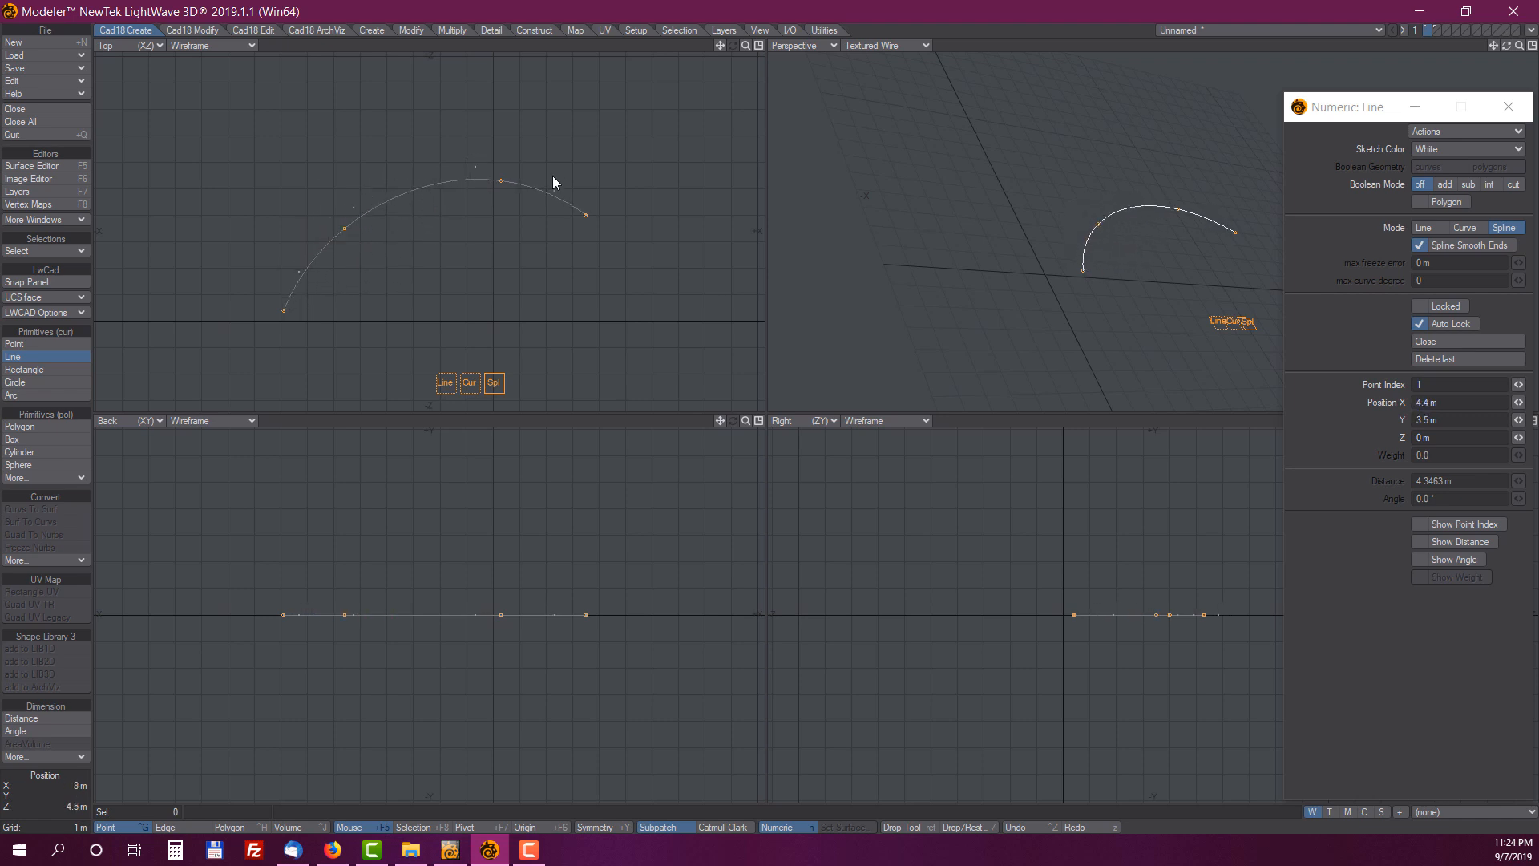
drag(504, 178, 622, 229)
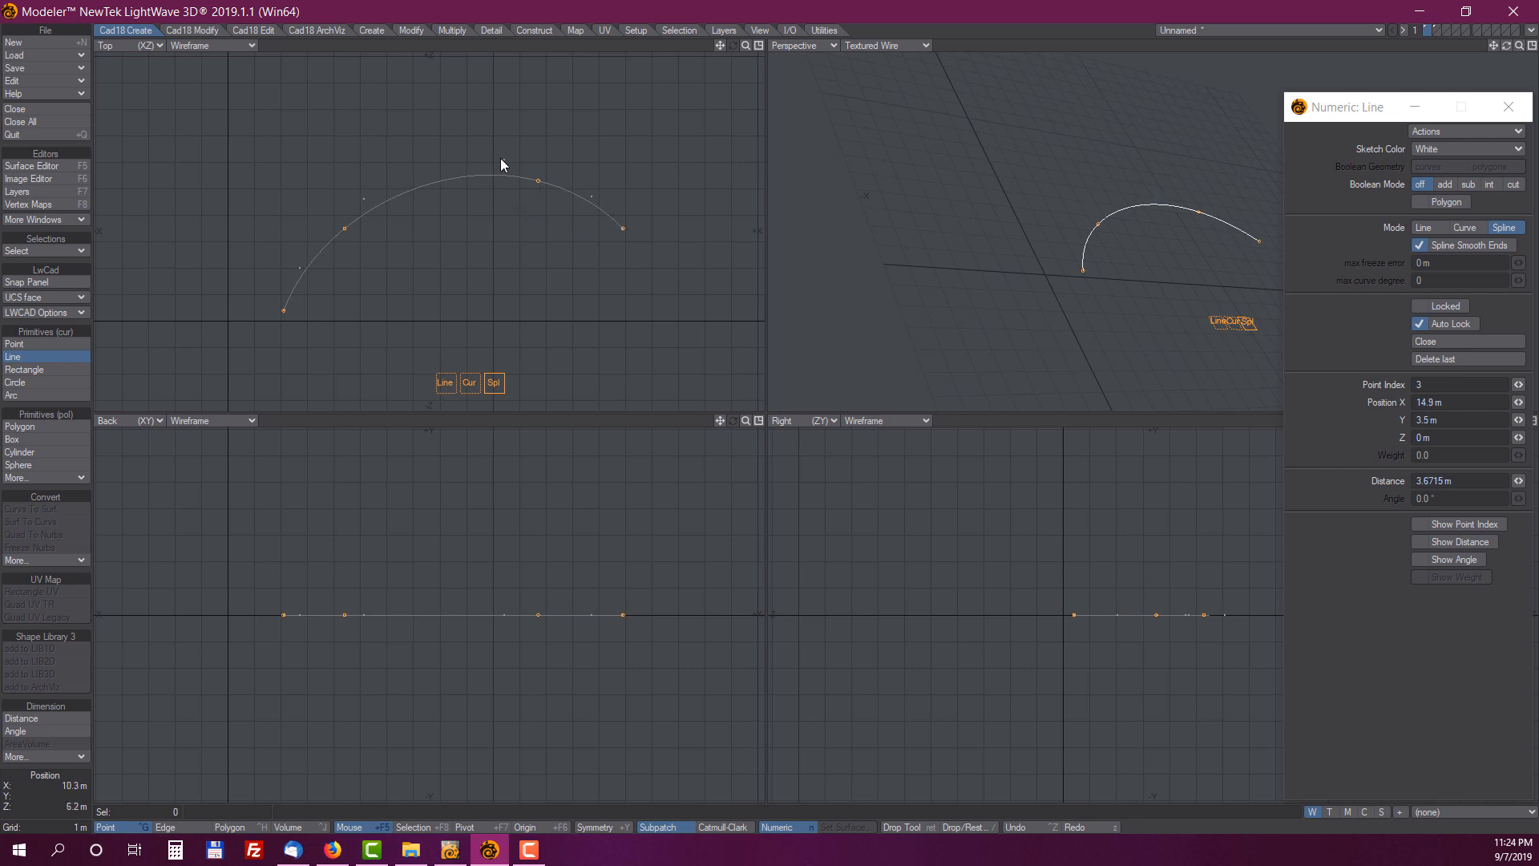
mouse_move(536, 178)
mouse_down()
mouse_move(447, 189)
mouse_move(457, 144)
mouse_move(538, 190)
mouse_move(566, 166)
mouse_move(551, 218)
mouse_move(543, 199)
mouse_up()
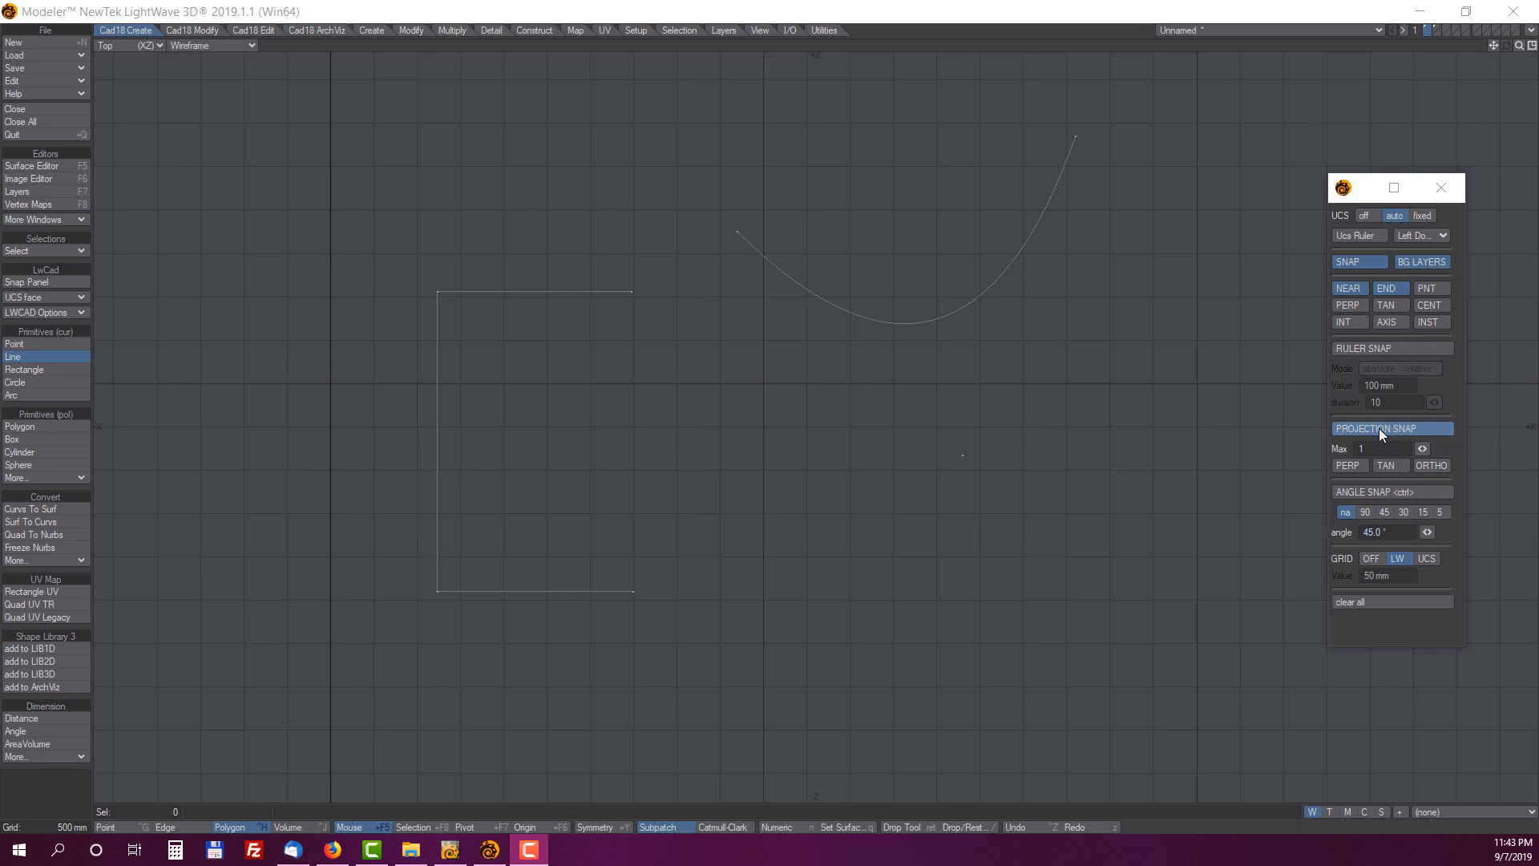
Draw a straight line with Projection Snap on, raise Max to 3, and move its upper endpoint to try the projected alignments
click(1001, 651)
click(698, 414)
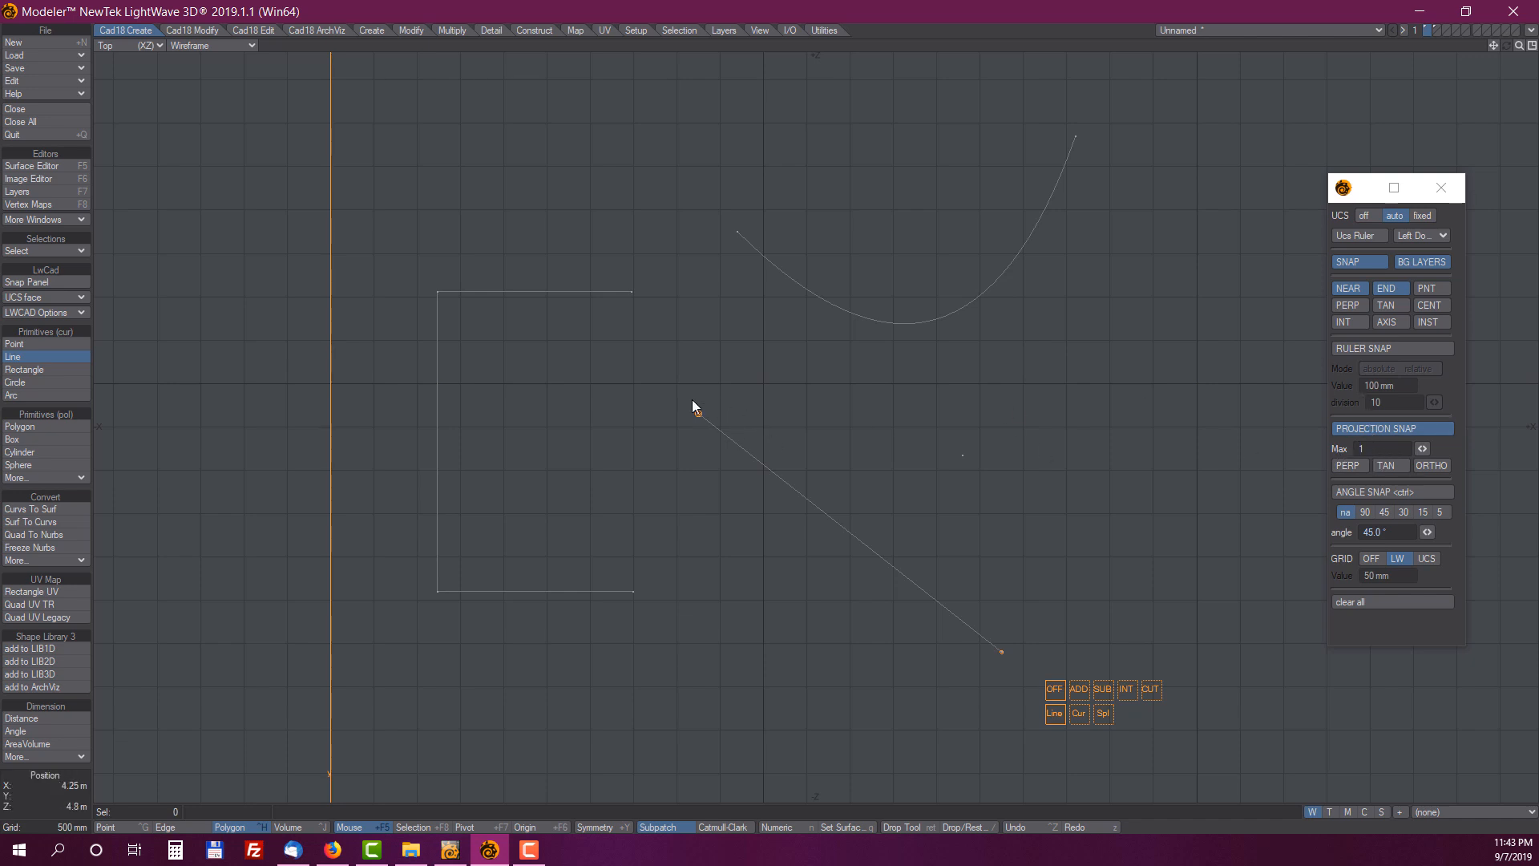
mouse_move(704, 396)
mouse_down()
mouse_move(733, 229)
mouse_move(703, 344)
mouse_move(657, 325)
mouse_move(636, 276)
mouse_move(699, 401)
mouse_move(735, 230)
mouse_move(721, 383)
mouse_up()
drag(1423, 449, 1435, 449)
drag(720, 383, 764, 401)
drag(764, 401, 720, 354)
Try the perpendicular, tangent and ortho projection snap options in turn while repositioning the line's upper endpoint
click(1349, 465)
mouse_move(721, 353)
mouse_down()
mouse_move(699, 269)
mouse_move(716, 322)
mouse_up()
click(1386, 465)
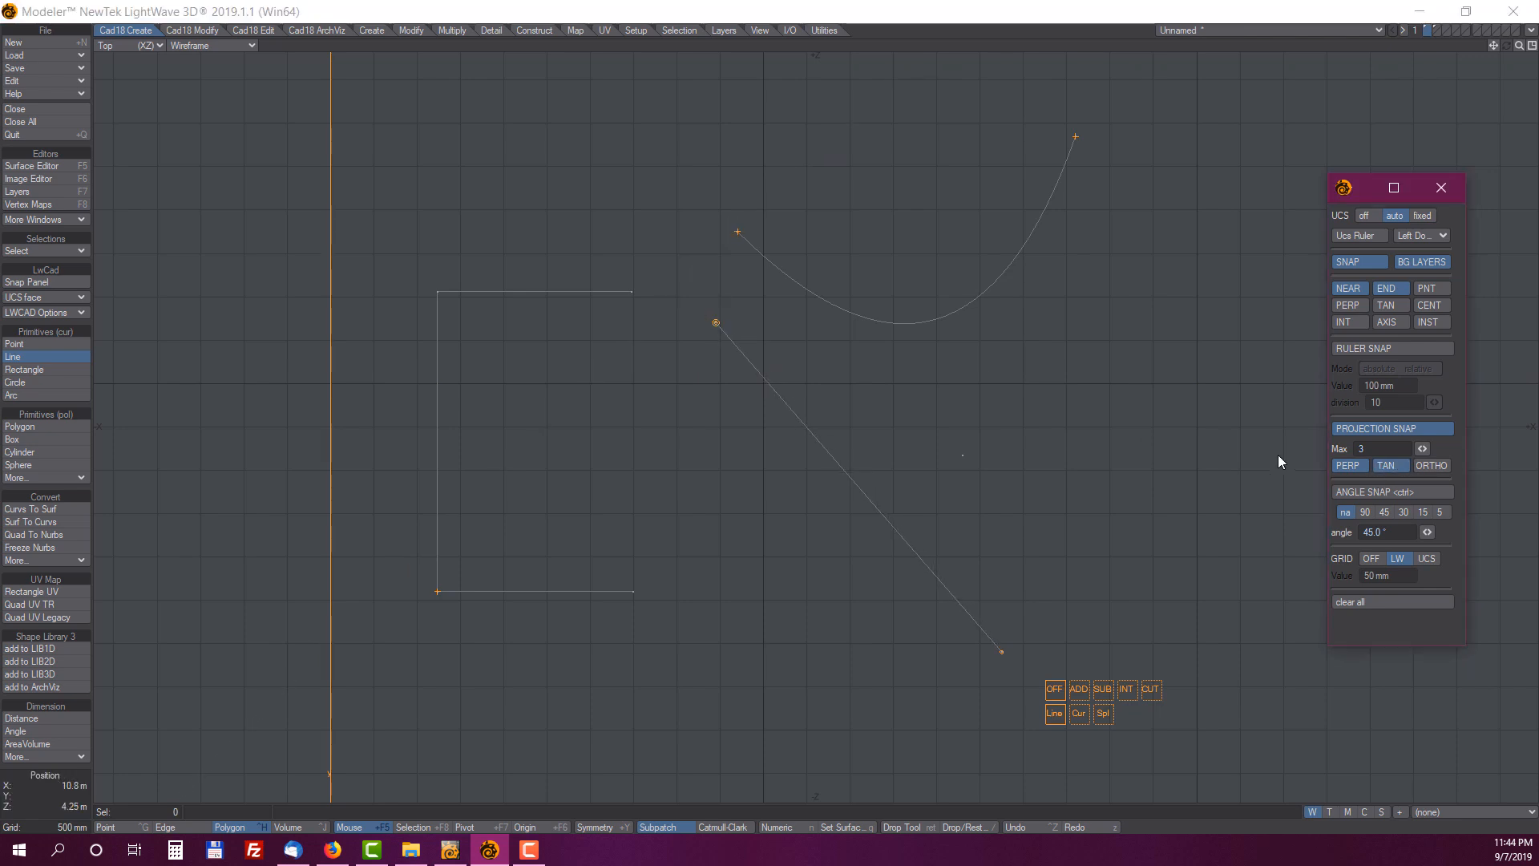
drag(715, 322, 733, 396)
click(1432, 466)
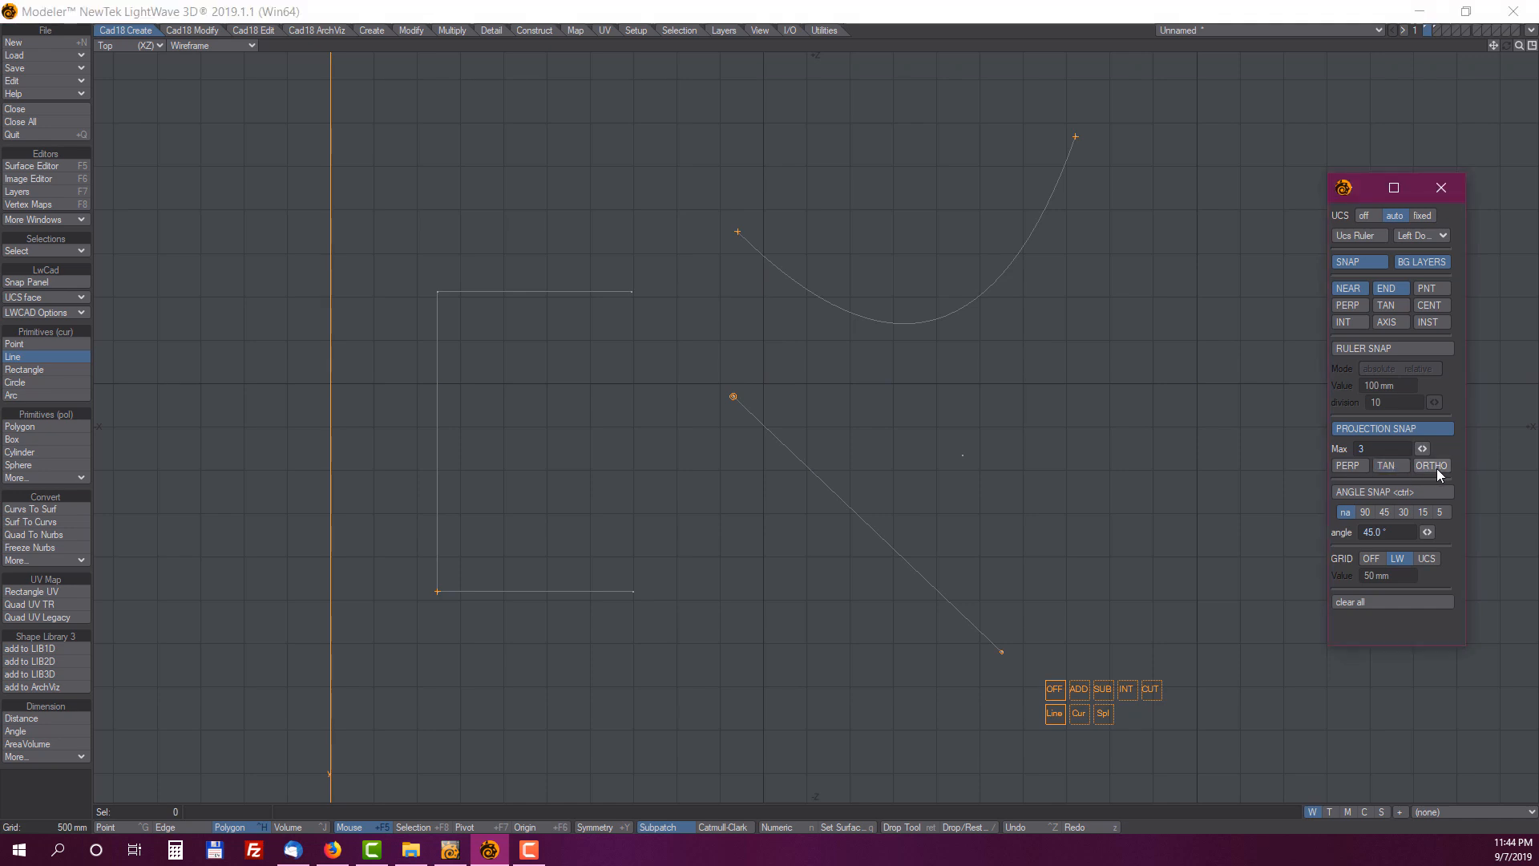
drag(732, 397, 682, 379)
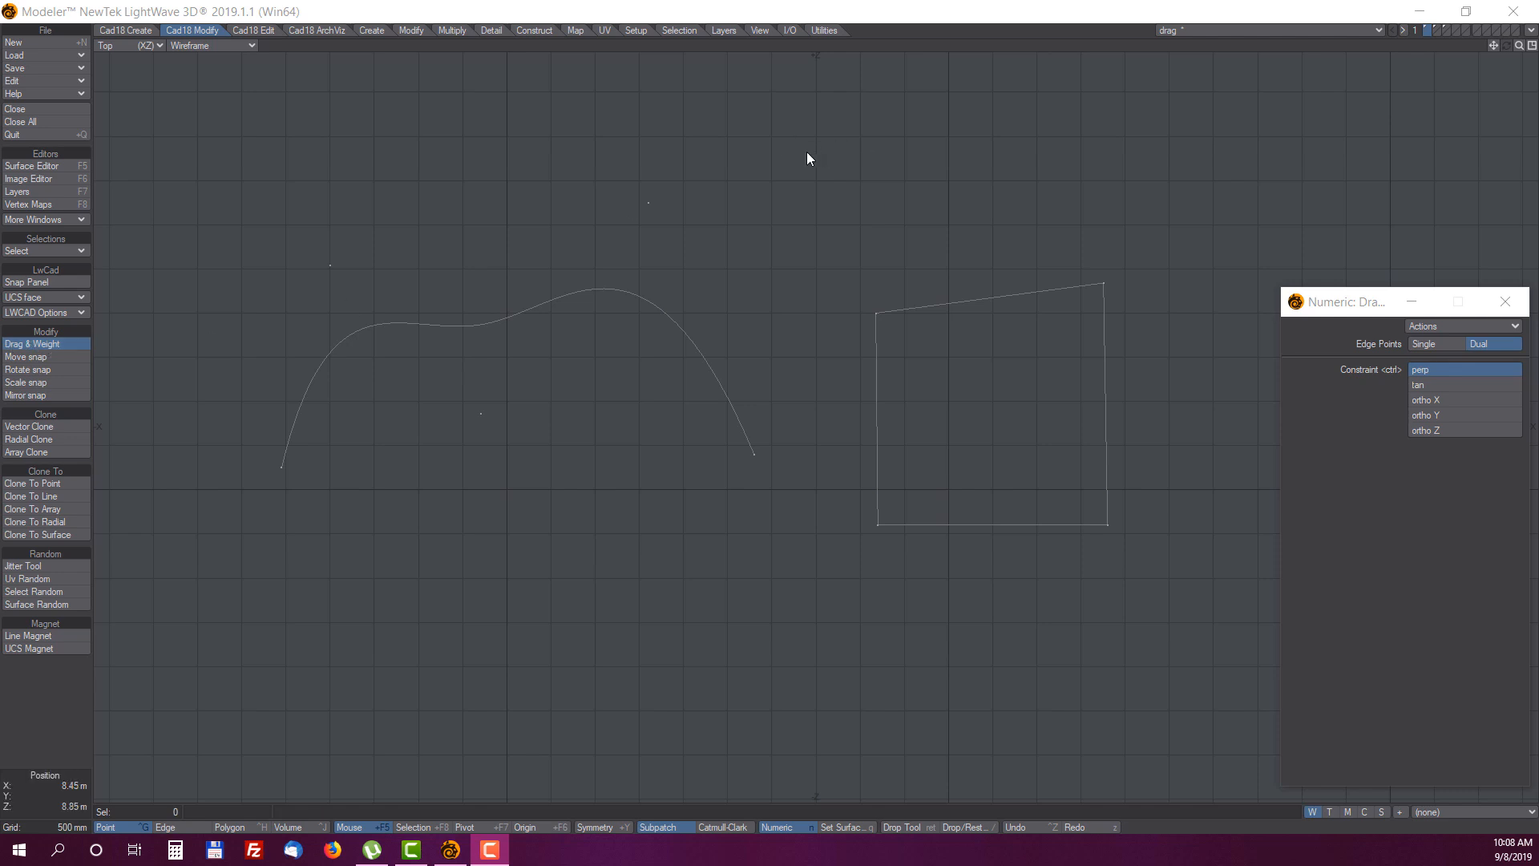
Use Drag & Weight in Dual mode to move the curve's upper-right control point and the quad's top edge
mouse_move(648, 202)
mouse_down()
mouse_move(664, 239)
mouse_move(585, 226)
mouse_move(628, 210)
mouse_move(637, 223)
mouse_move(584, 292)
mouse_move(486, 343)
mouse_move(415, 333)
mouse_move(670, 326)
mouse_move(711, 364)
mouse_move(622, 262)
mouse_move(627, 242)
mouse_move(584, 207)
mouse_move(523, 202)
mouse_move(782, 266)
mouse_up()
mouse_move(971, 300)
mouse_down()
mouse_move(966, 261)
mouse_move(988, 321)
mouse_move(972, 311)
mouse_up()
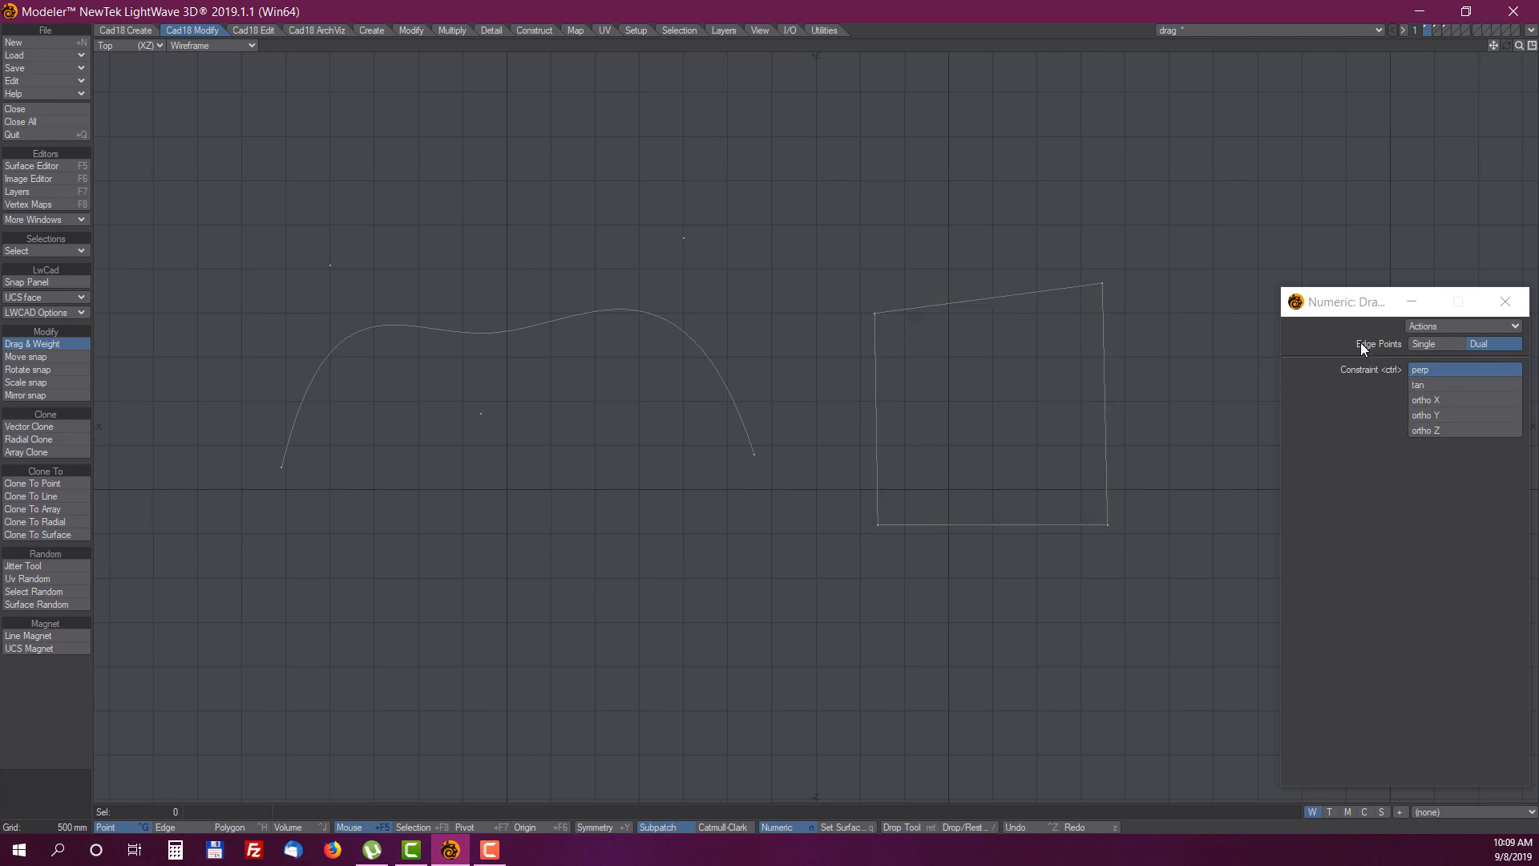
Set Edge Points to Single and adjust individual points by pulling the curve and the quad's top edge near each point
click(1429, 343)
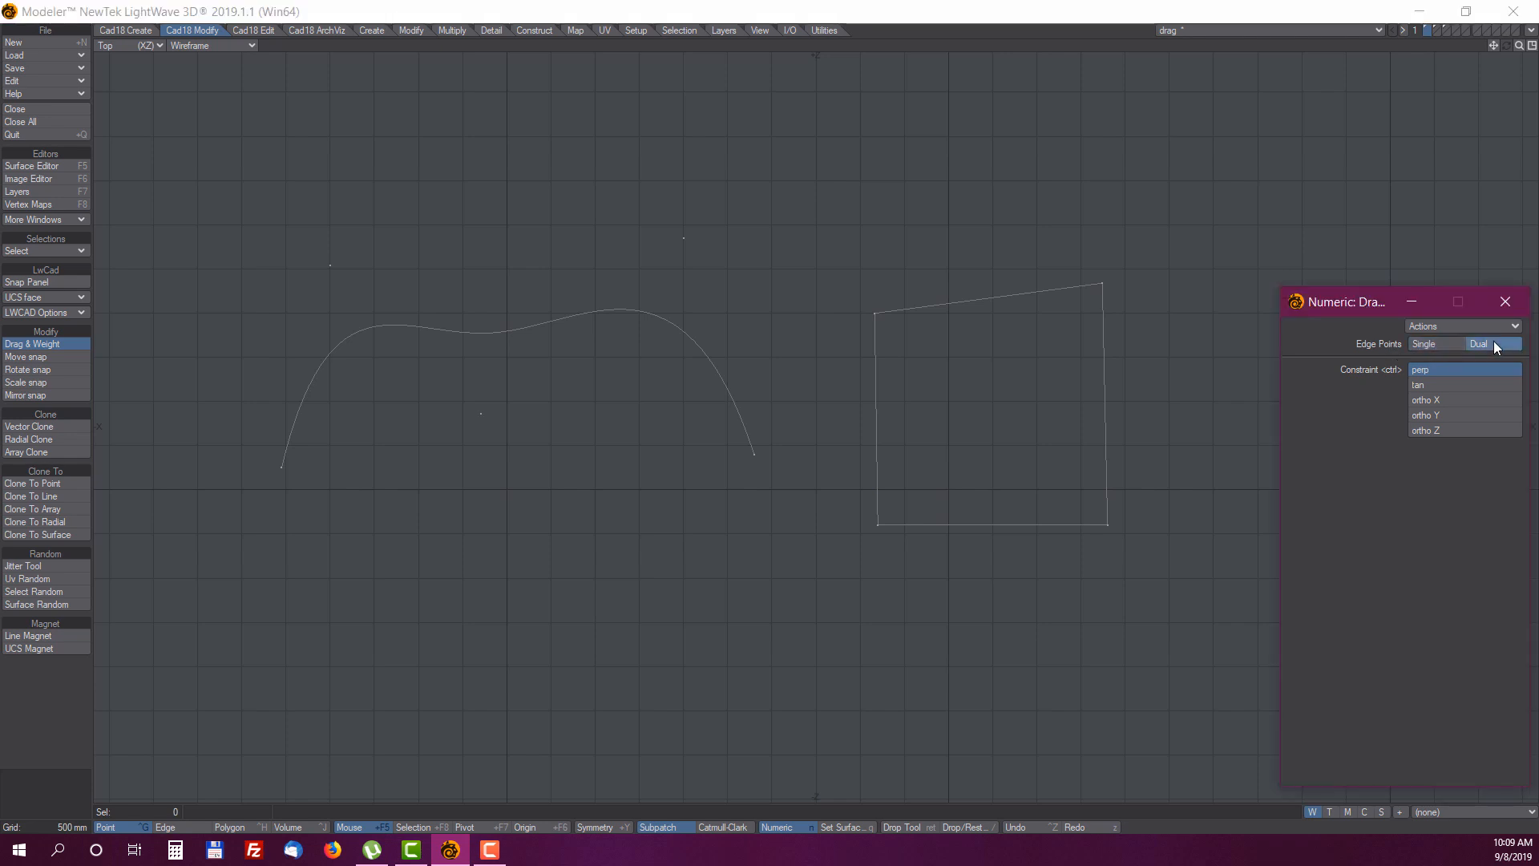
click(1428, 340)
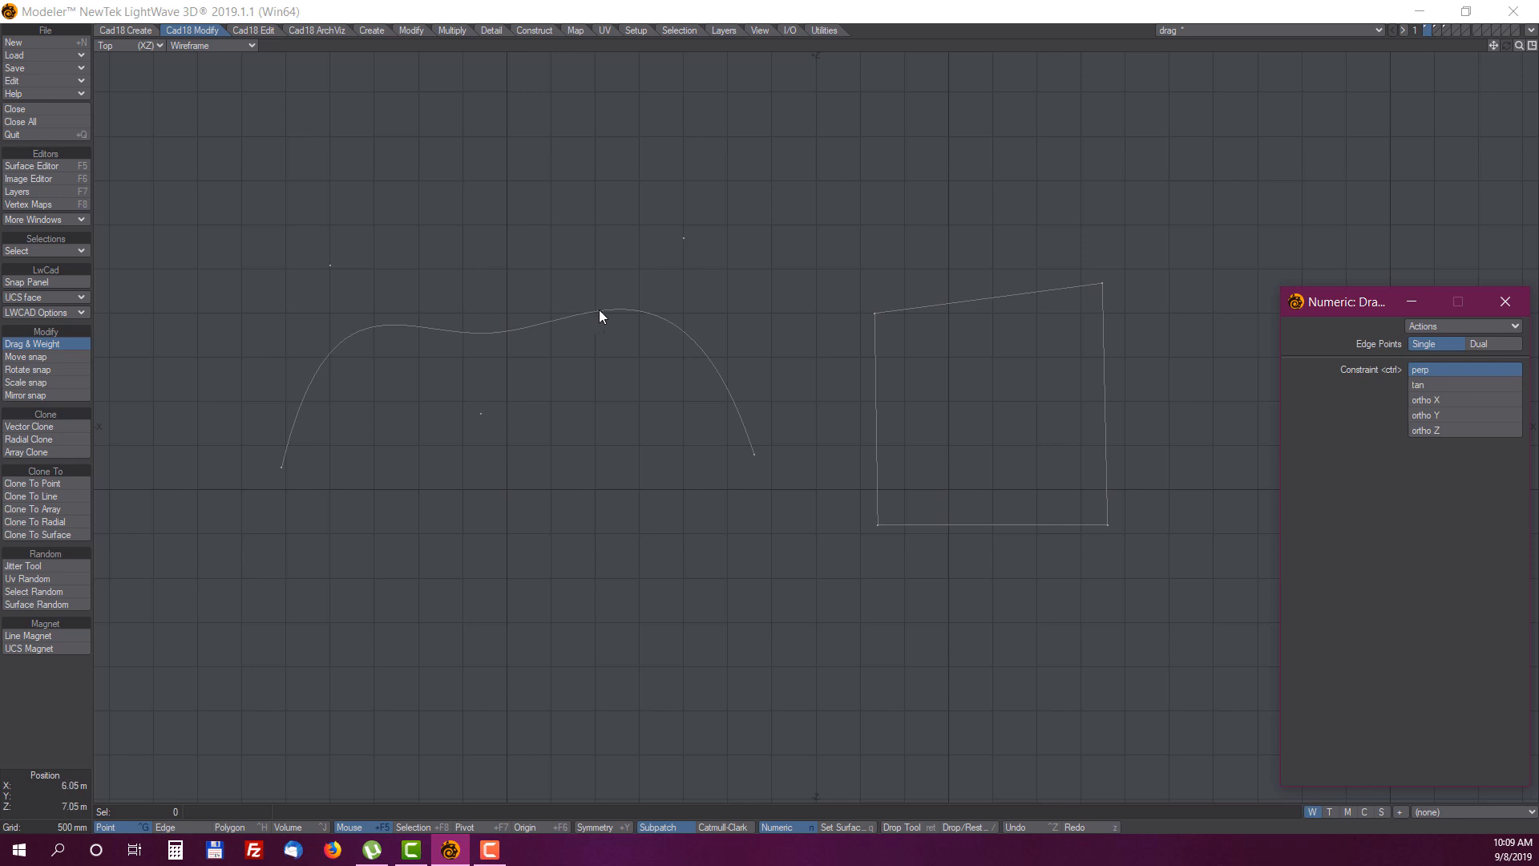
drag(631, 315, 641, 291)
drag(505, 331, 515, 335)
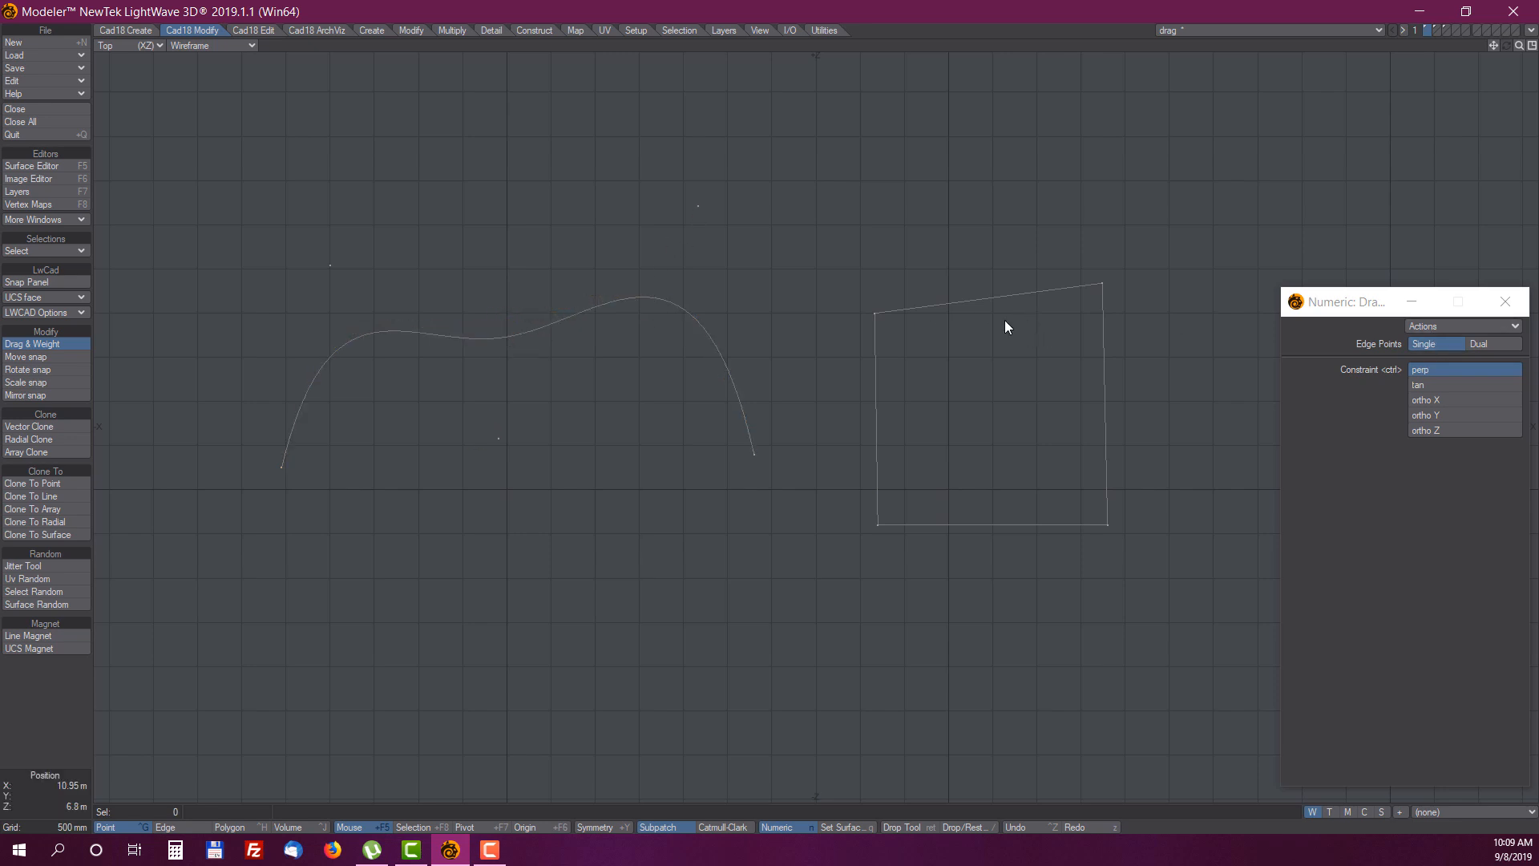
mouse_move(902, 305)
mouse_down()
mouse_move(903, 242)
mouse_move(894, 286)
mouse_up()
mouse_move(1072, 286)
mouse_down()
mouse_move(1060, 253)
mouse_move(1051, 282)
mouse_up()
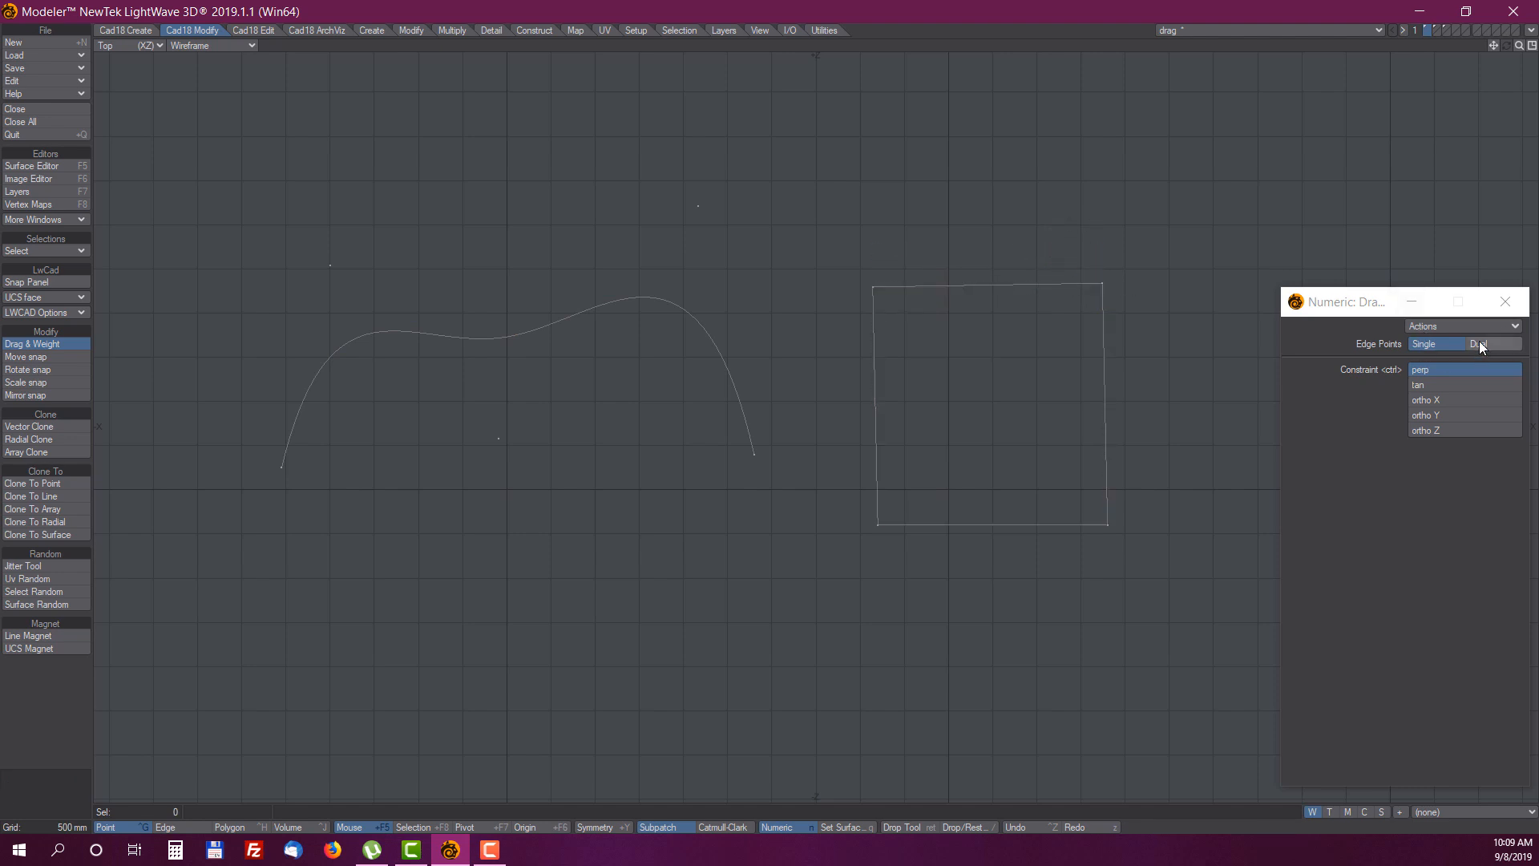
Set Edge Points to Dual, pull the middle of the curve upward and move the quad's whole top edge down
click(1482, 340)
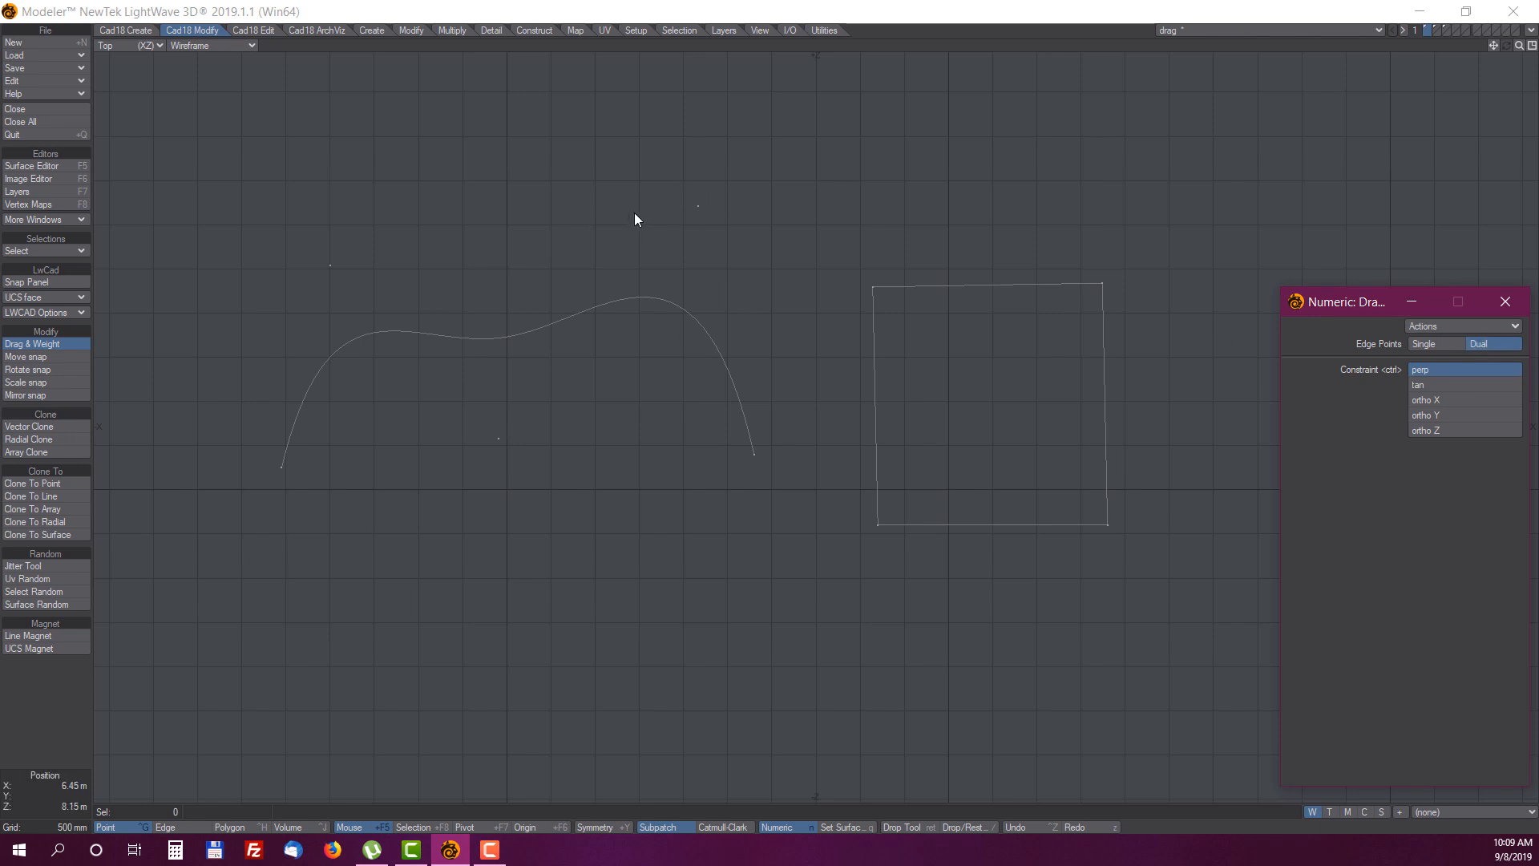
drag(585, 314, 614, 215)
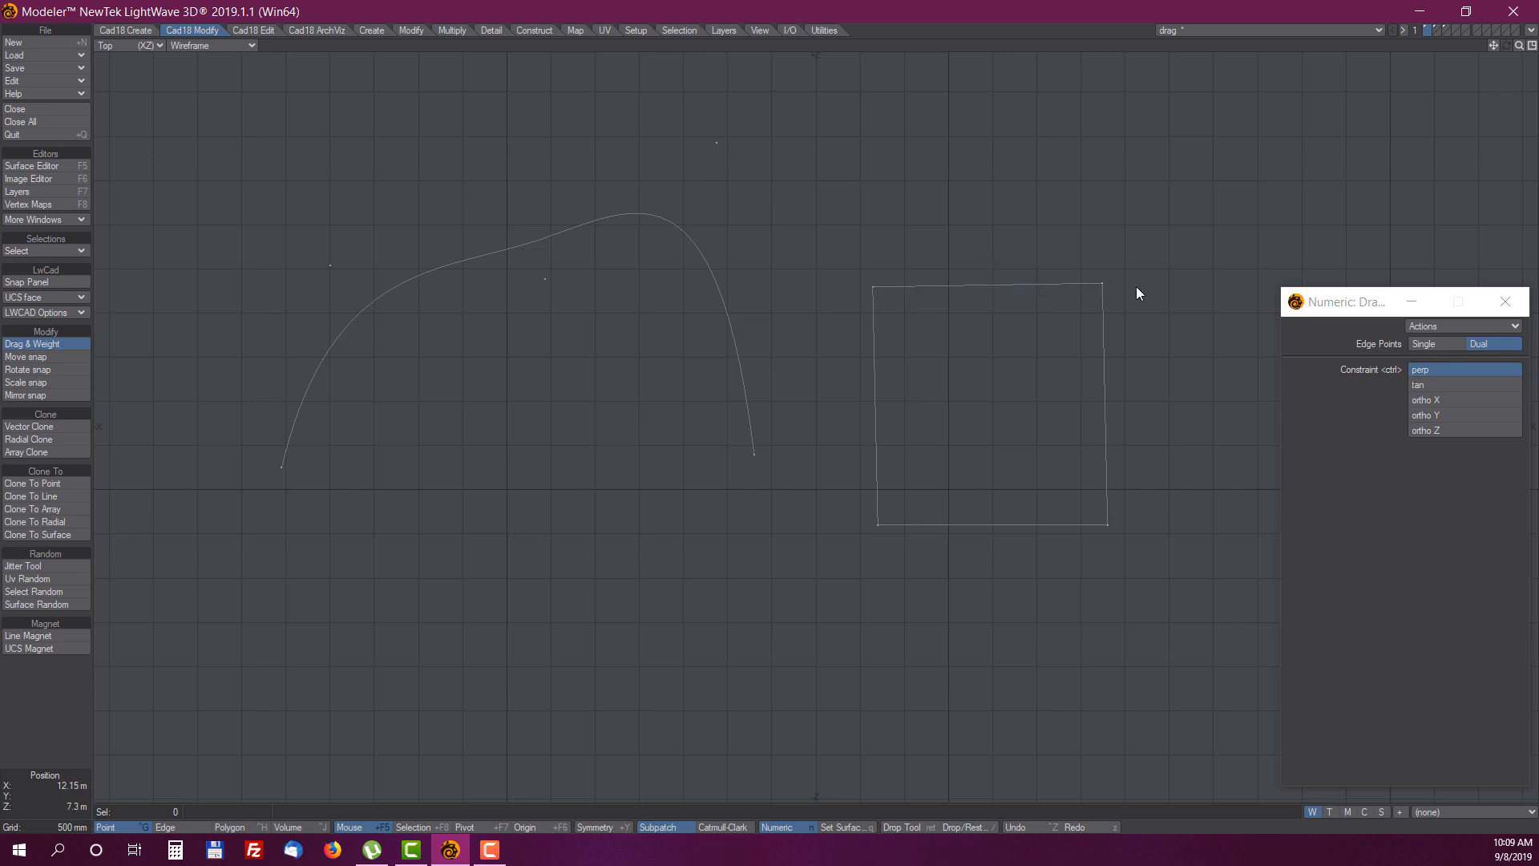
mouse_move(971, 286)
mouse_down()
mouse_move(959, 251)
mouse_move(986, 295)
mouse_move(965, 325)
mouse_move(975, 316)
mouse_up()
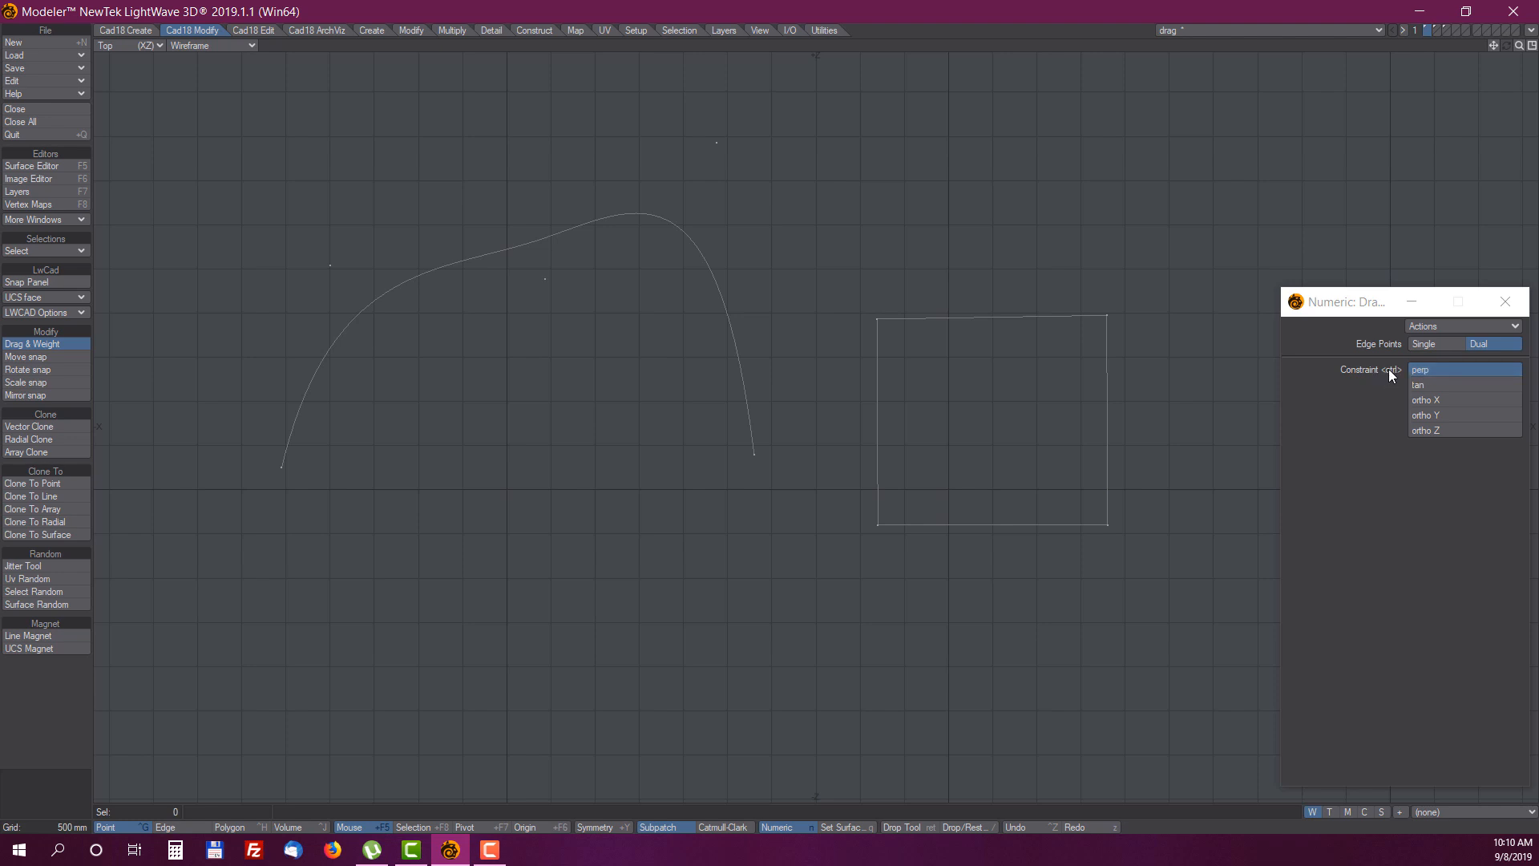
Check the Angle Snap settings, then pull the curve's middle segment with Drag & Weight, trying the perp, tan and ortho Z constraints
click(32, 282)
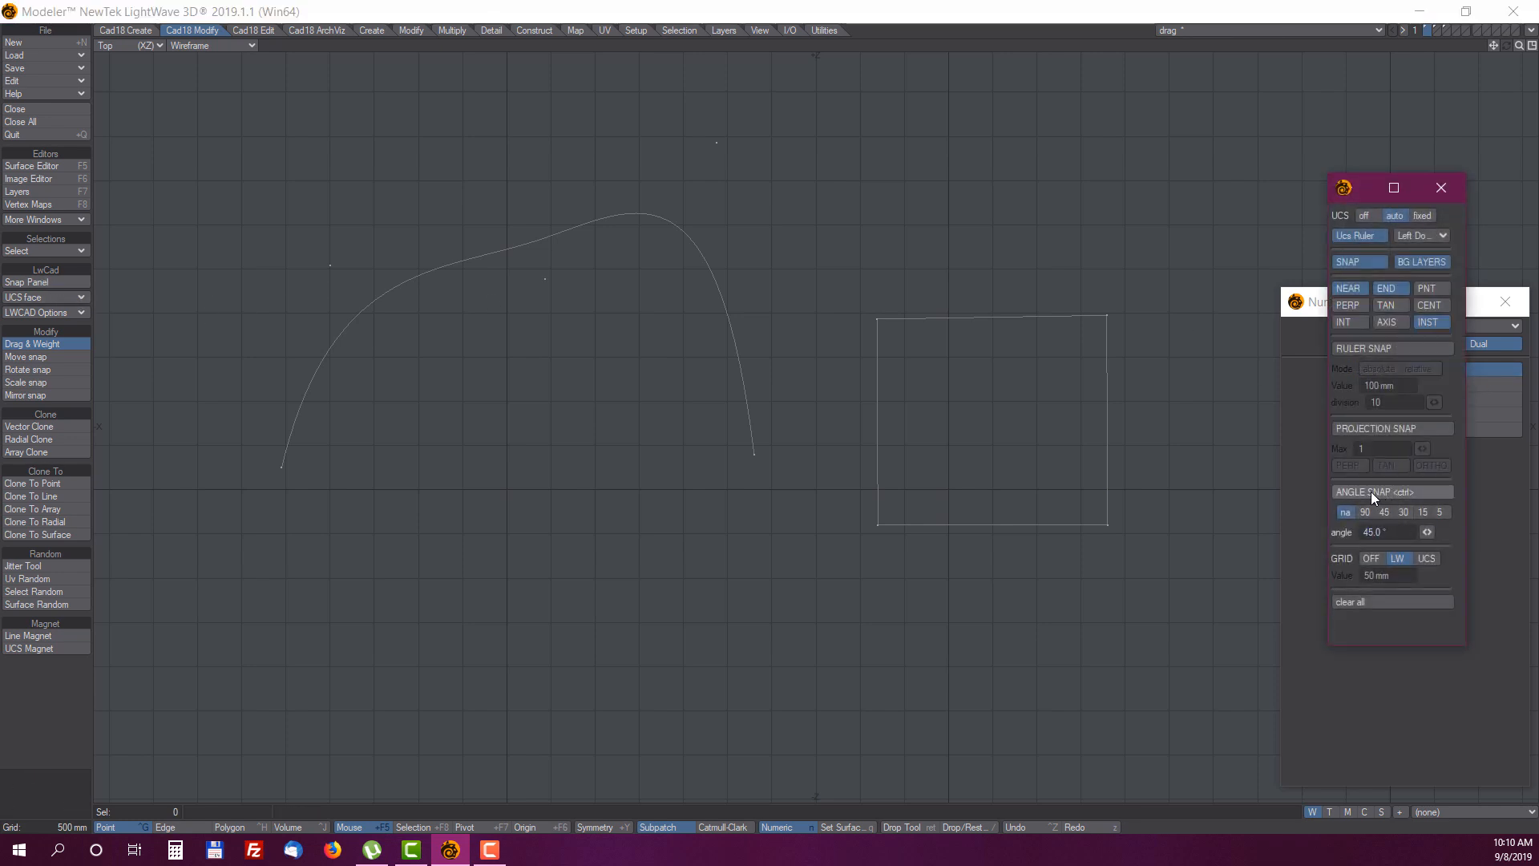
click(1442, 188)
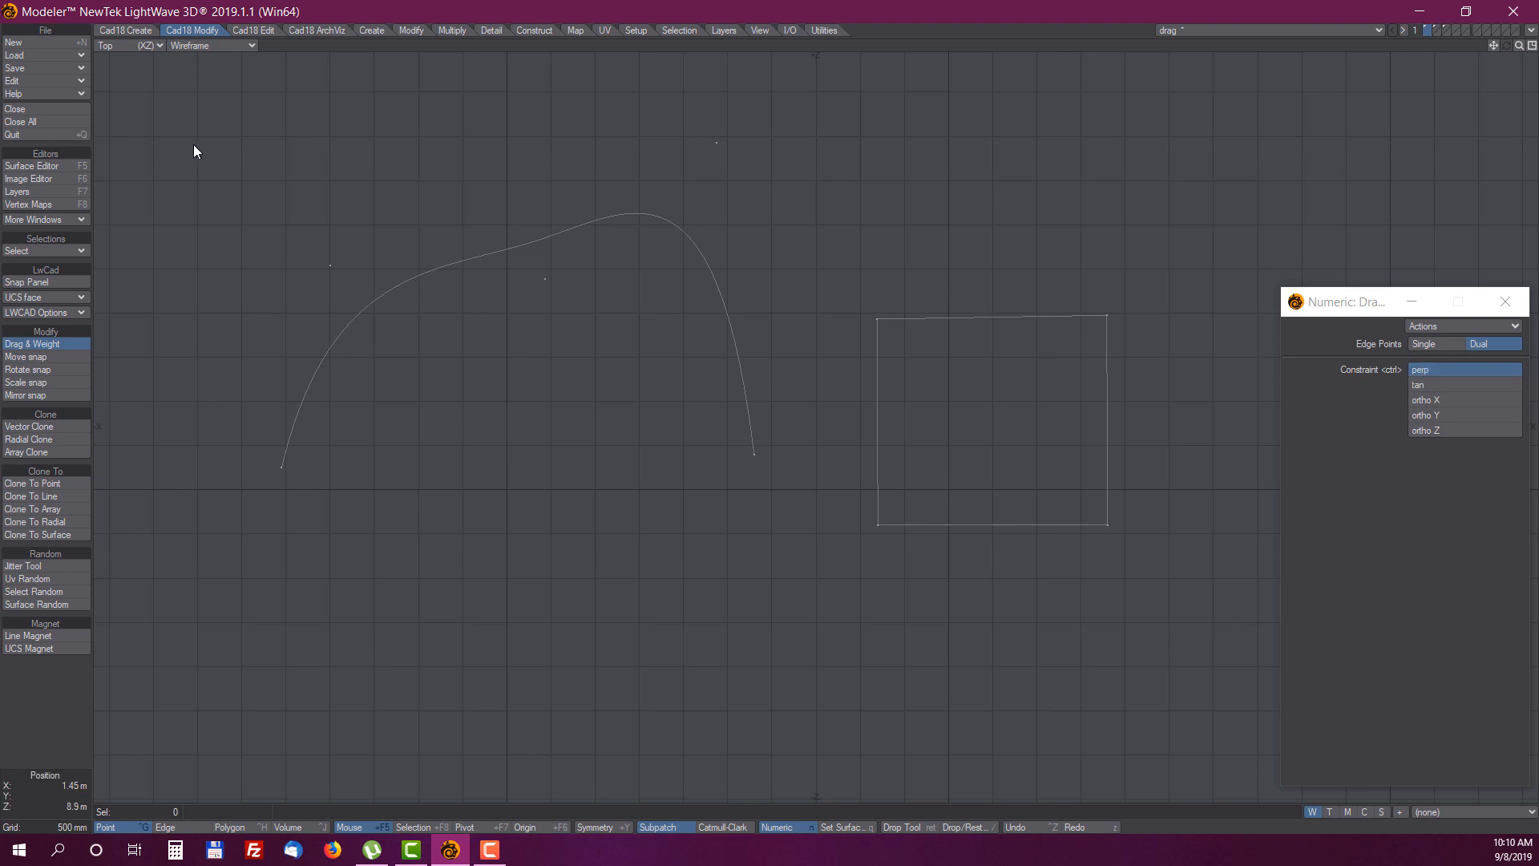
ctrl+drag(557, 235, 560, 283)
click(1439, 386)
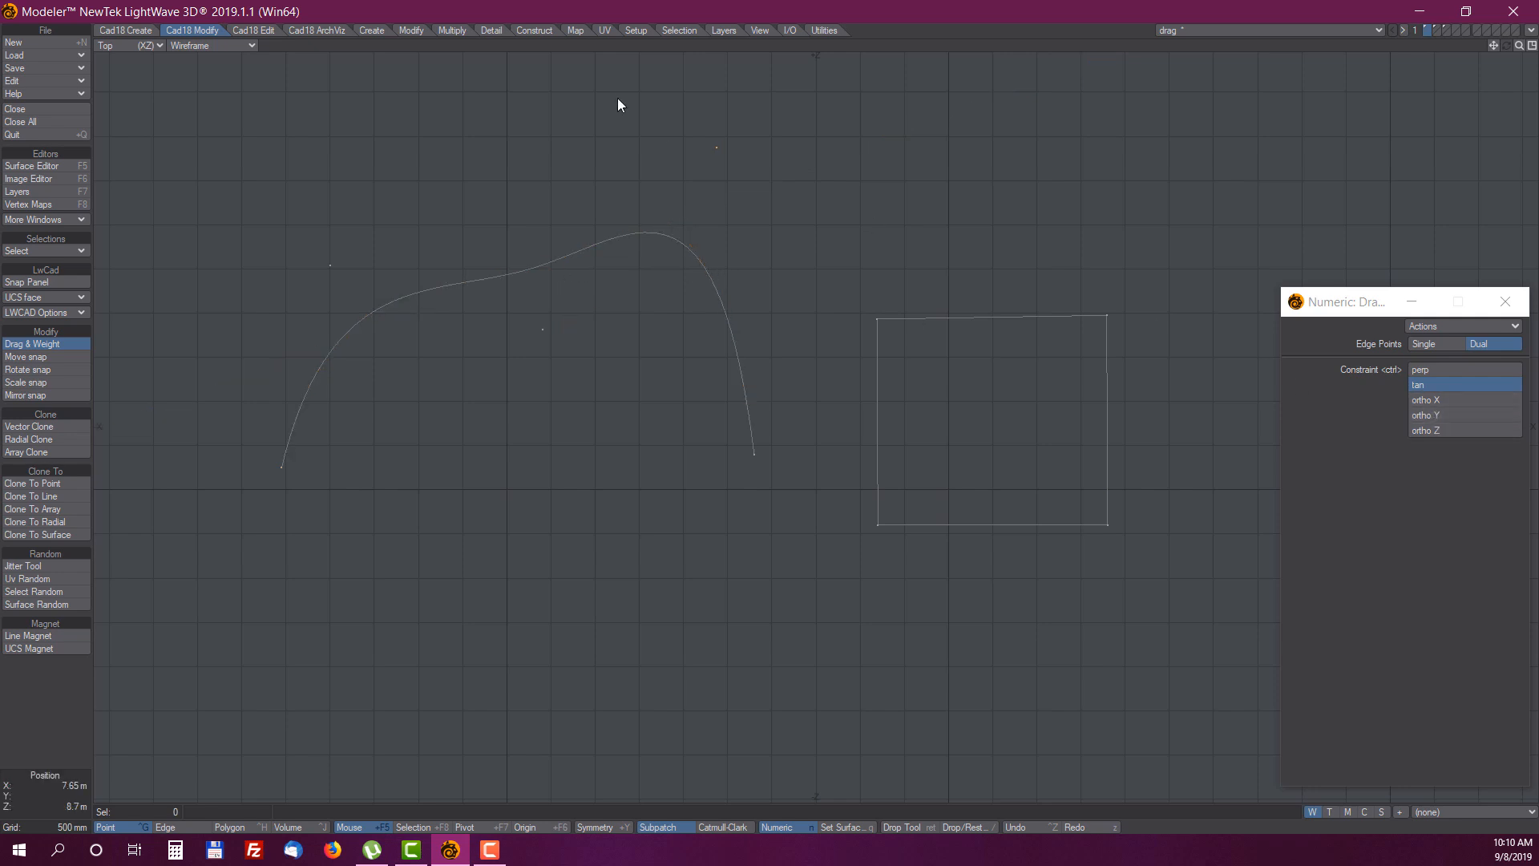
click(1443, 431)
mouse_move(555, 262)
ctrl+mouse_down()
mouse_move(580, 146)
mouse_move(560, 261)
ctrl+mouse_up()
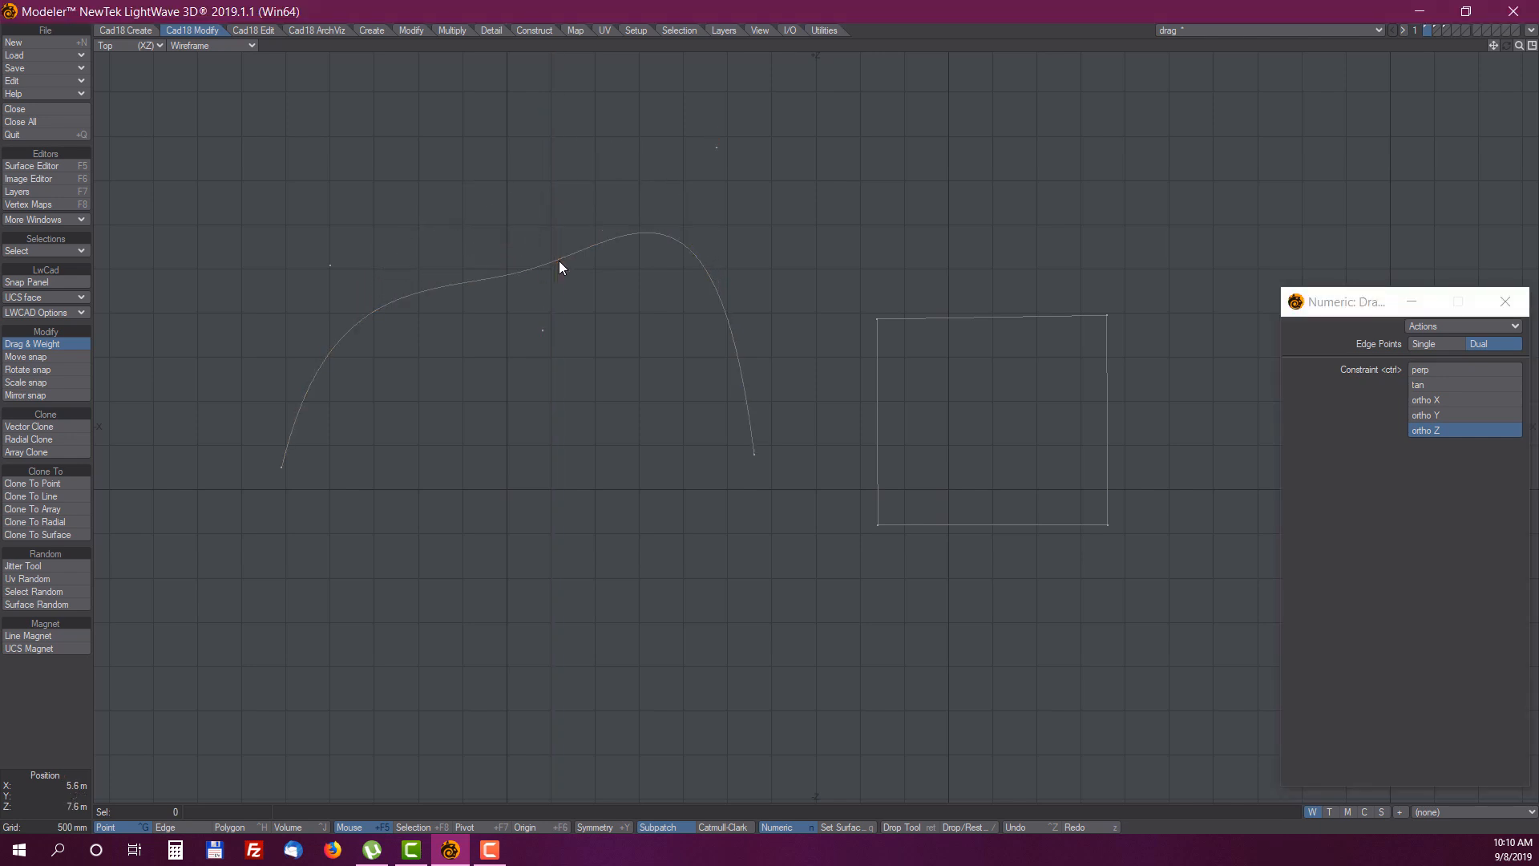
Switch to the second layer and show its box fitted and enlarged in a full-size Perspective view
click(1437, 29)
key(a)
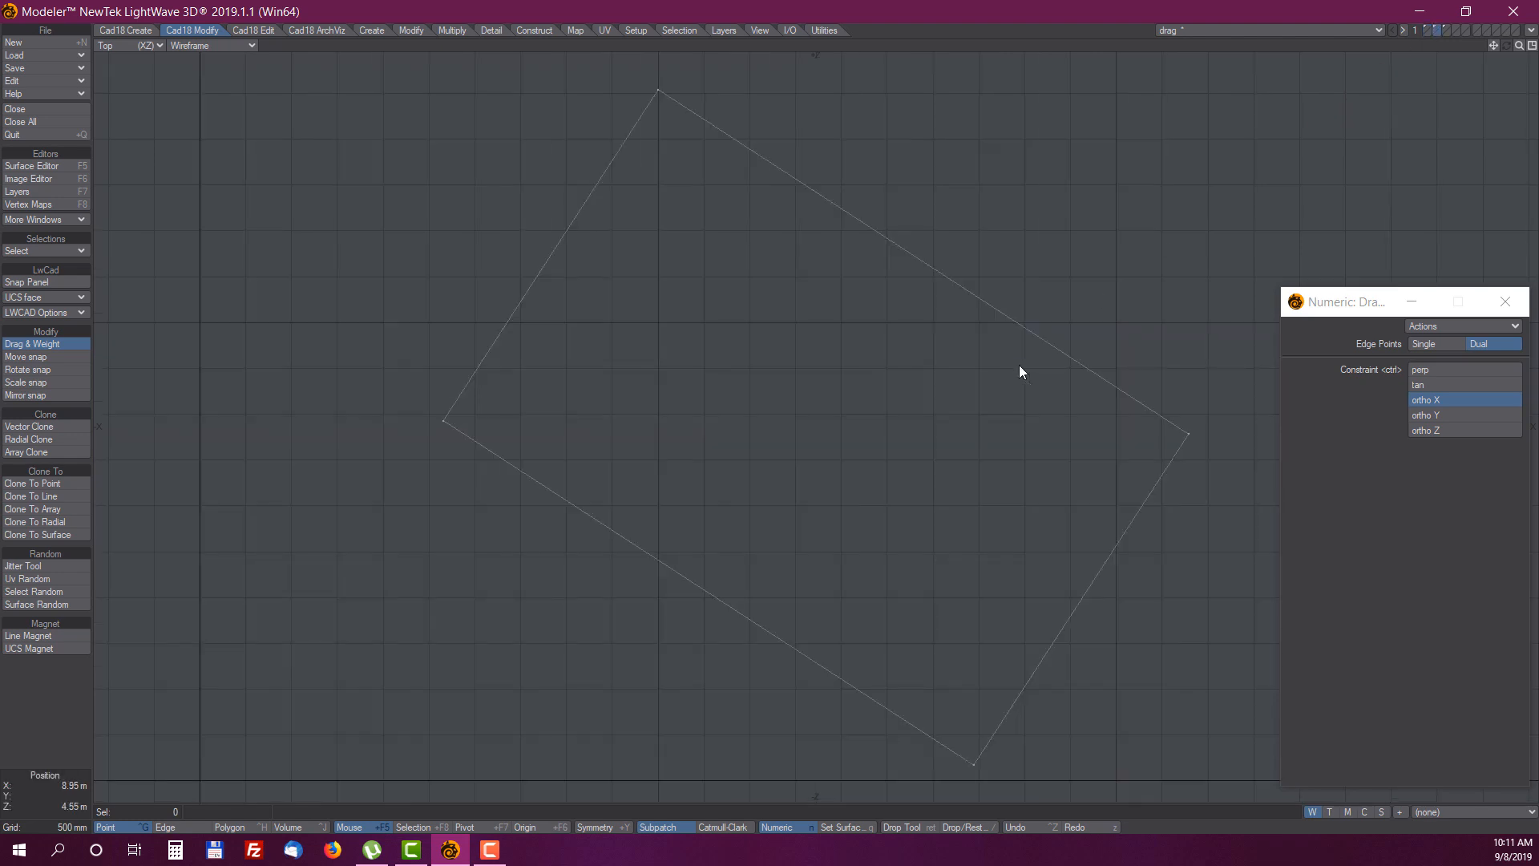
key(KP_0)
key(a)
click(1533, 46)
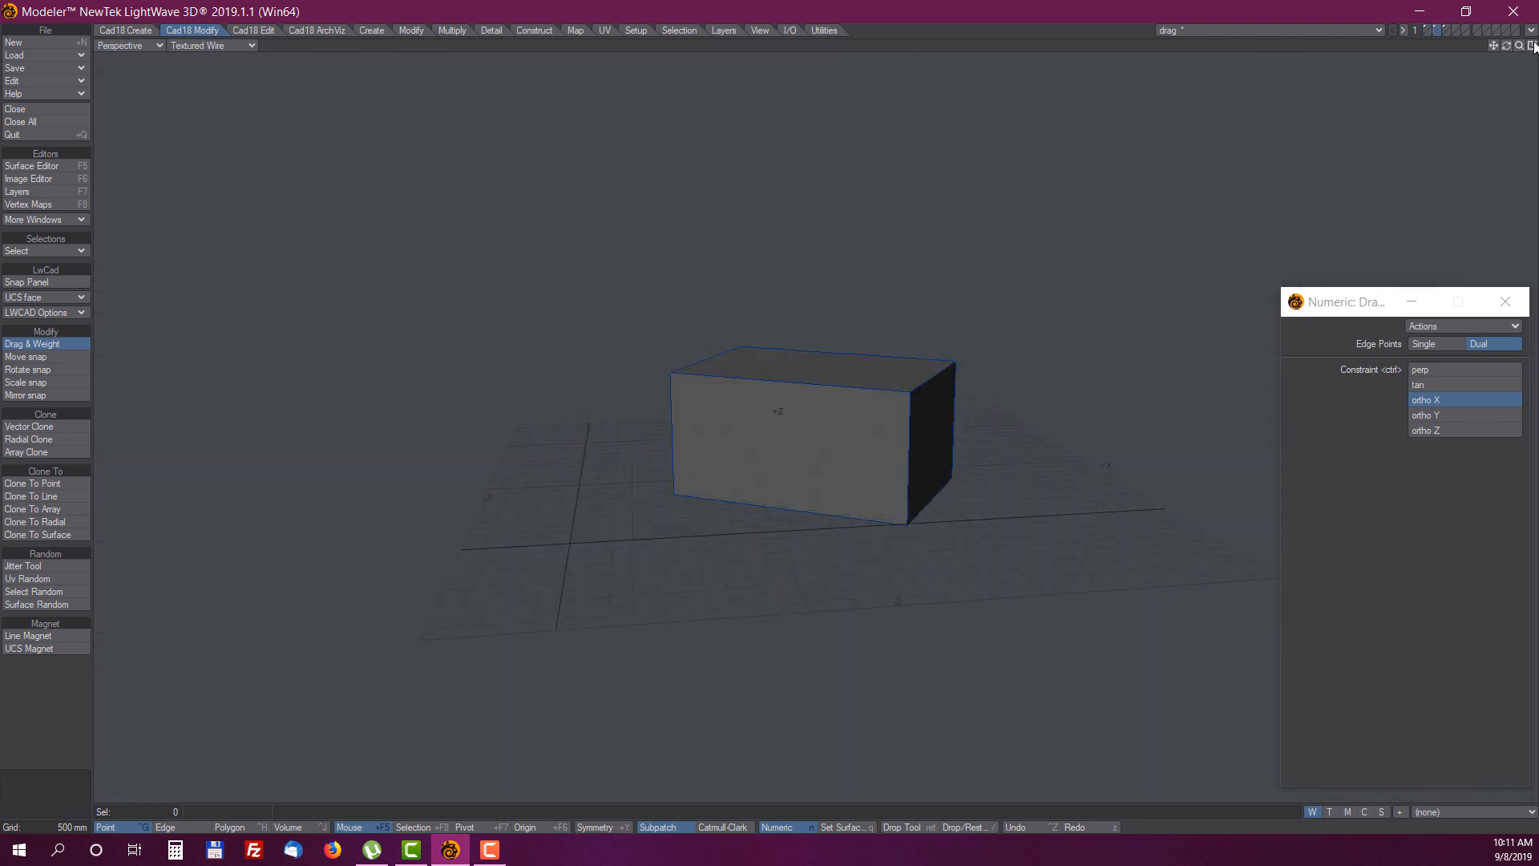
ctrl+alt+drag(895, 396, 990, 371)
alt+drag(904, 446, 869, 344)
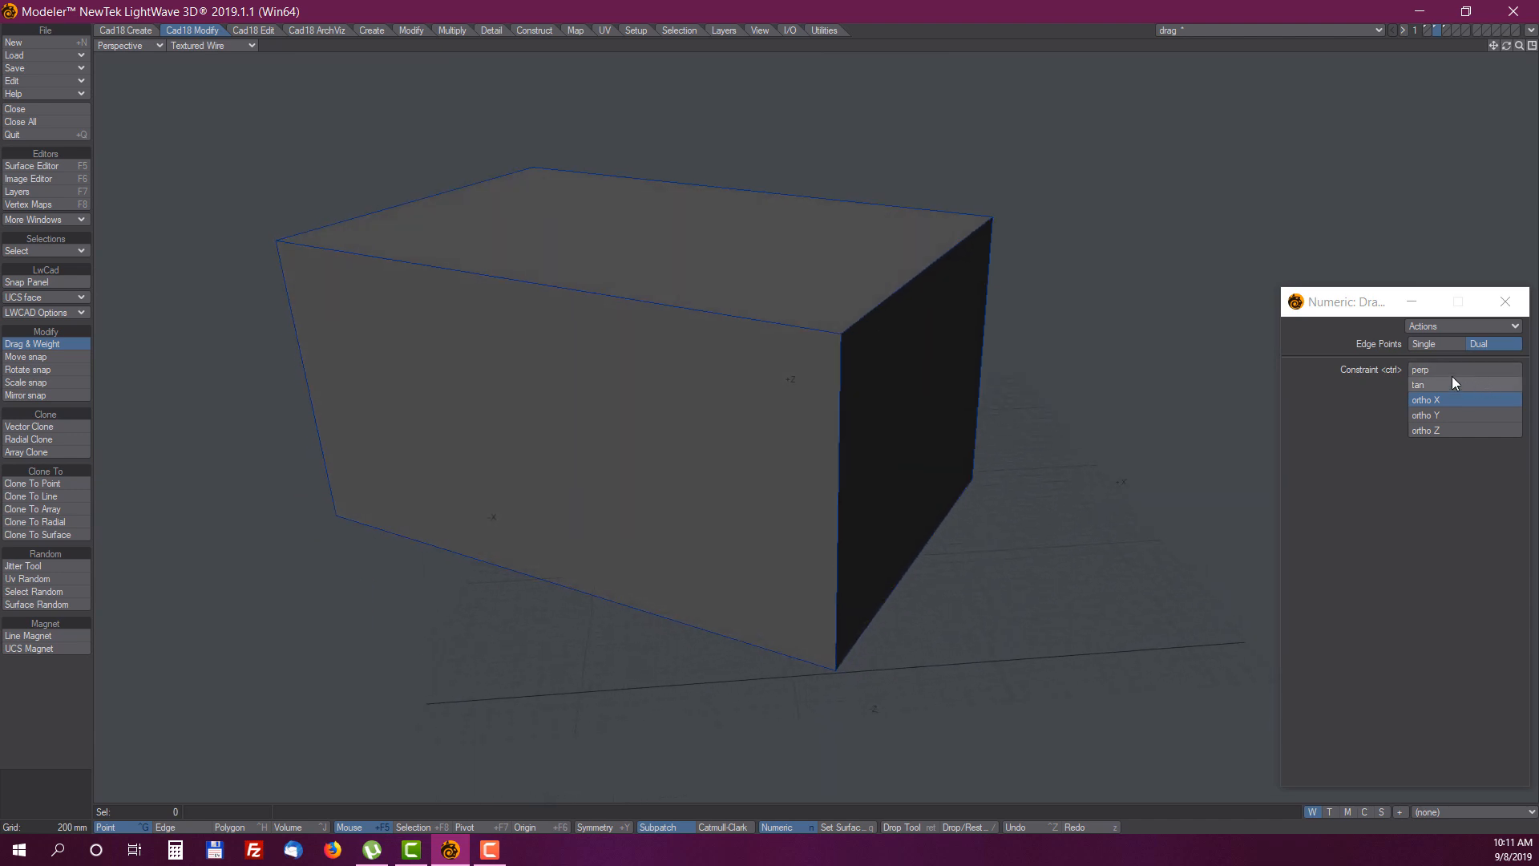
Set the Drag & Weight constraint to perp and pull the box's dark side face and its top face outward
click(1431, 370)
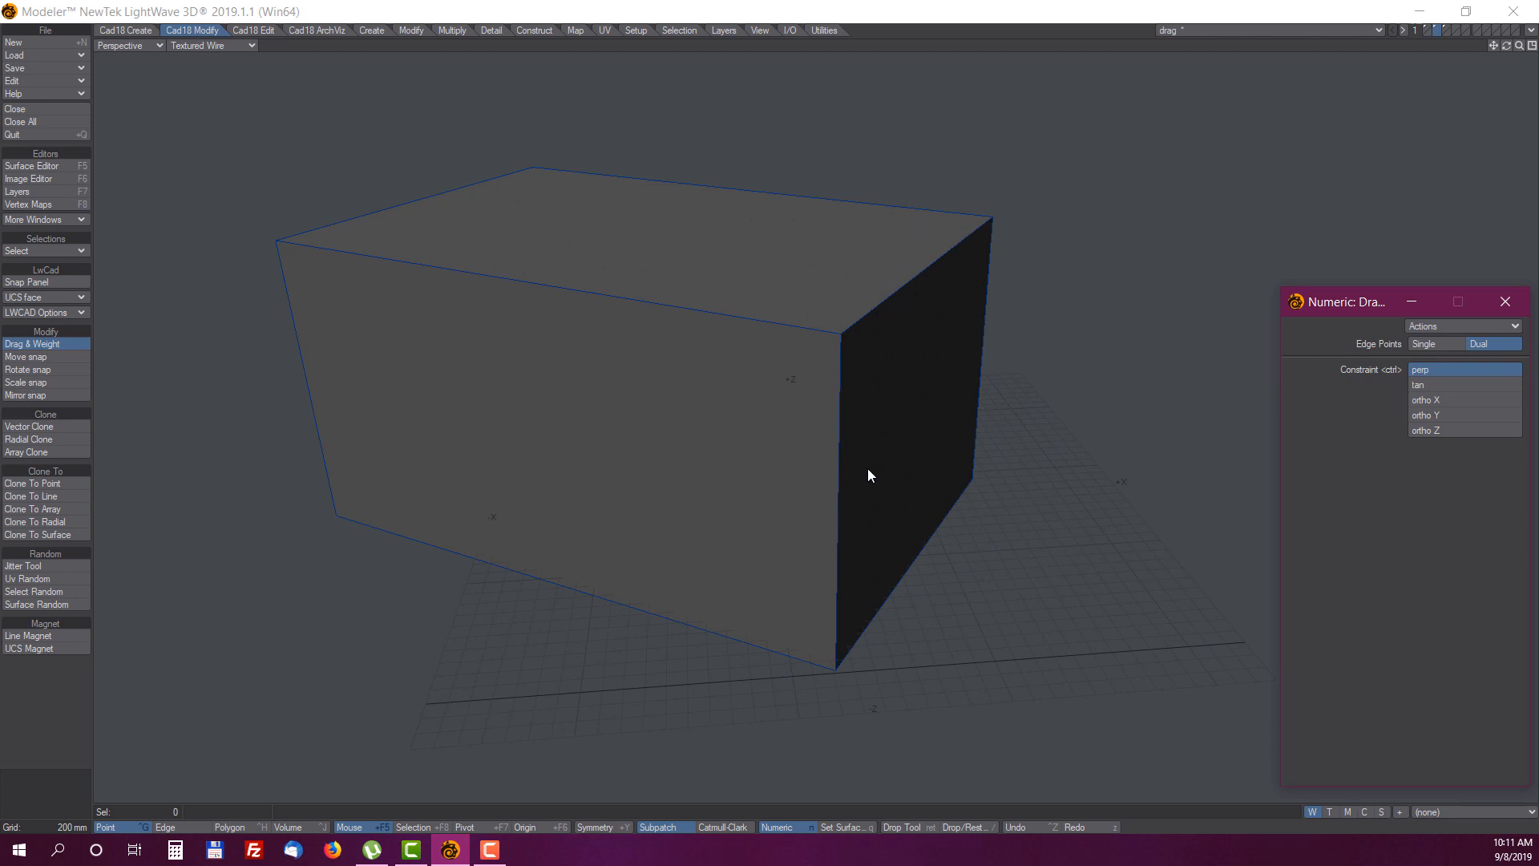
mouse_move(904, 383)
mouse_down()
mouse_move(1130, 472)
mouse_move(914, 386)
mouse_up()
drag(634, 241, 666, 209)
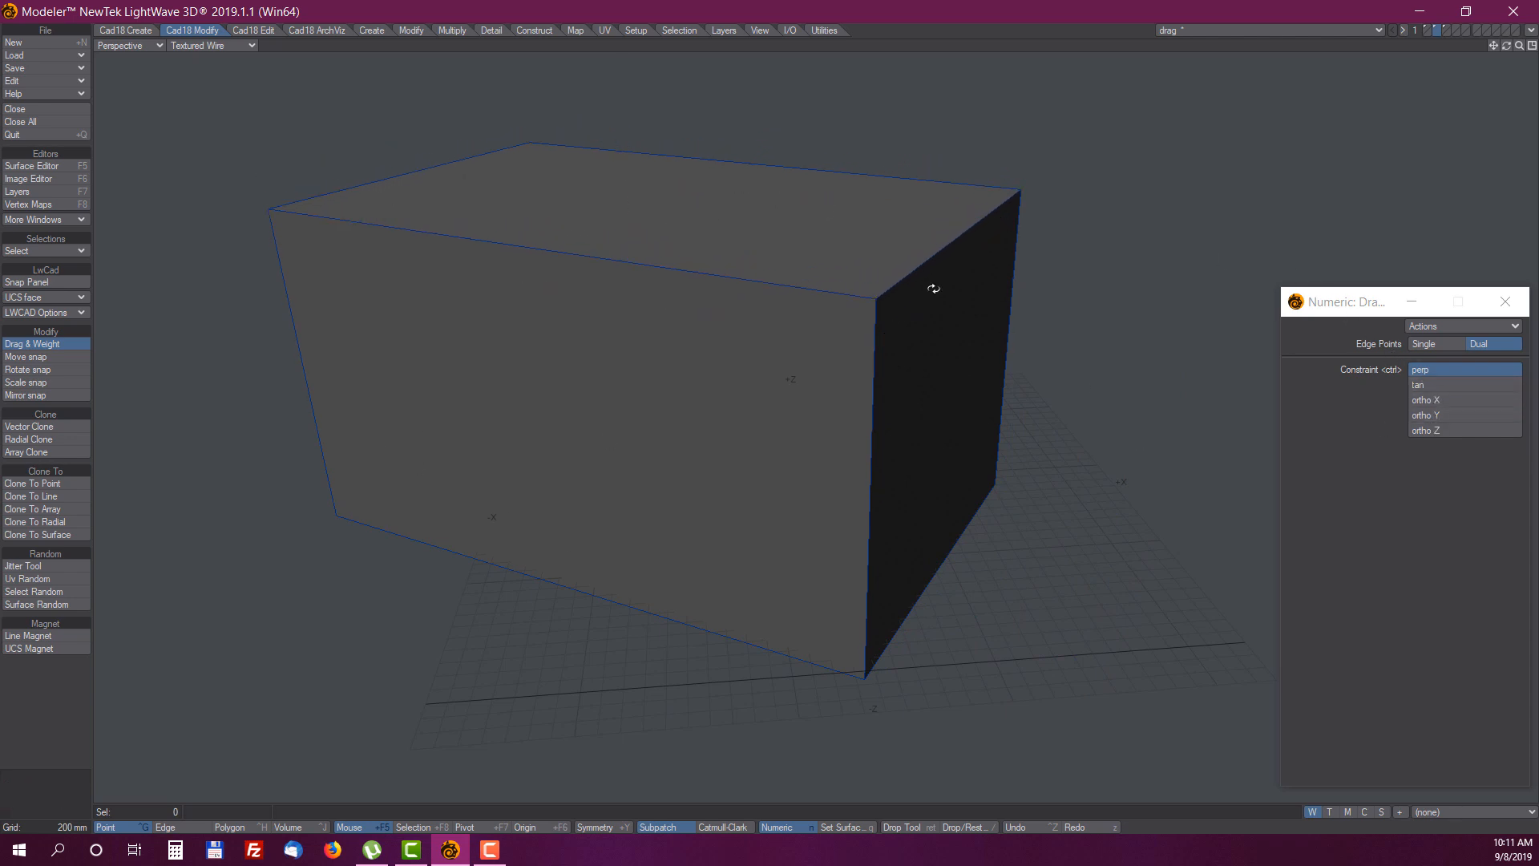
Set the constraint to ortho X and pull the box's dark side face outward along X
alt+drag(1003, 329, 718, 447)
alt+drag(1073, 358, 633, 493)
click(1437, 399)
drag(919, 366, 967, 367)
alt+drag(986, 495, 922, 551)
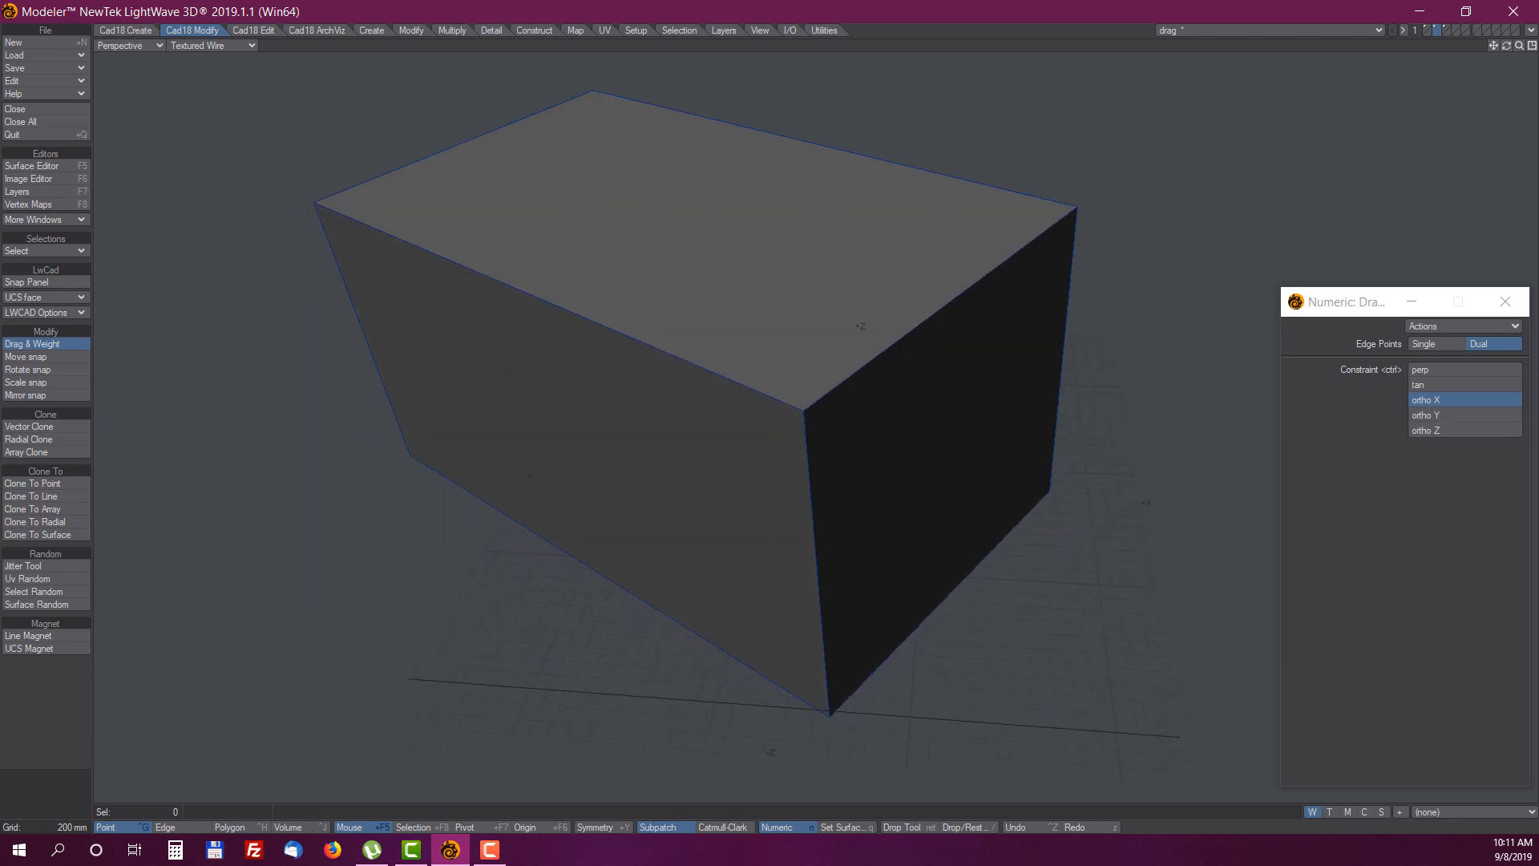
Switch to the third layer and fit its wavy terrain surface in an angled Perspective view
click(1447, 28)
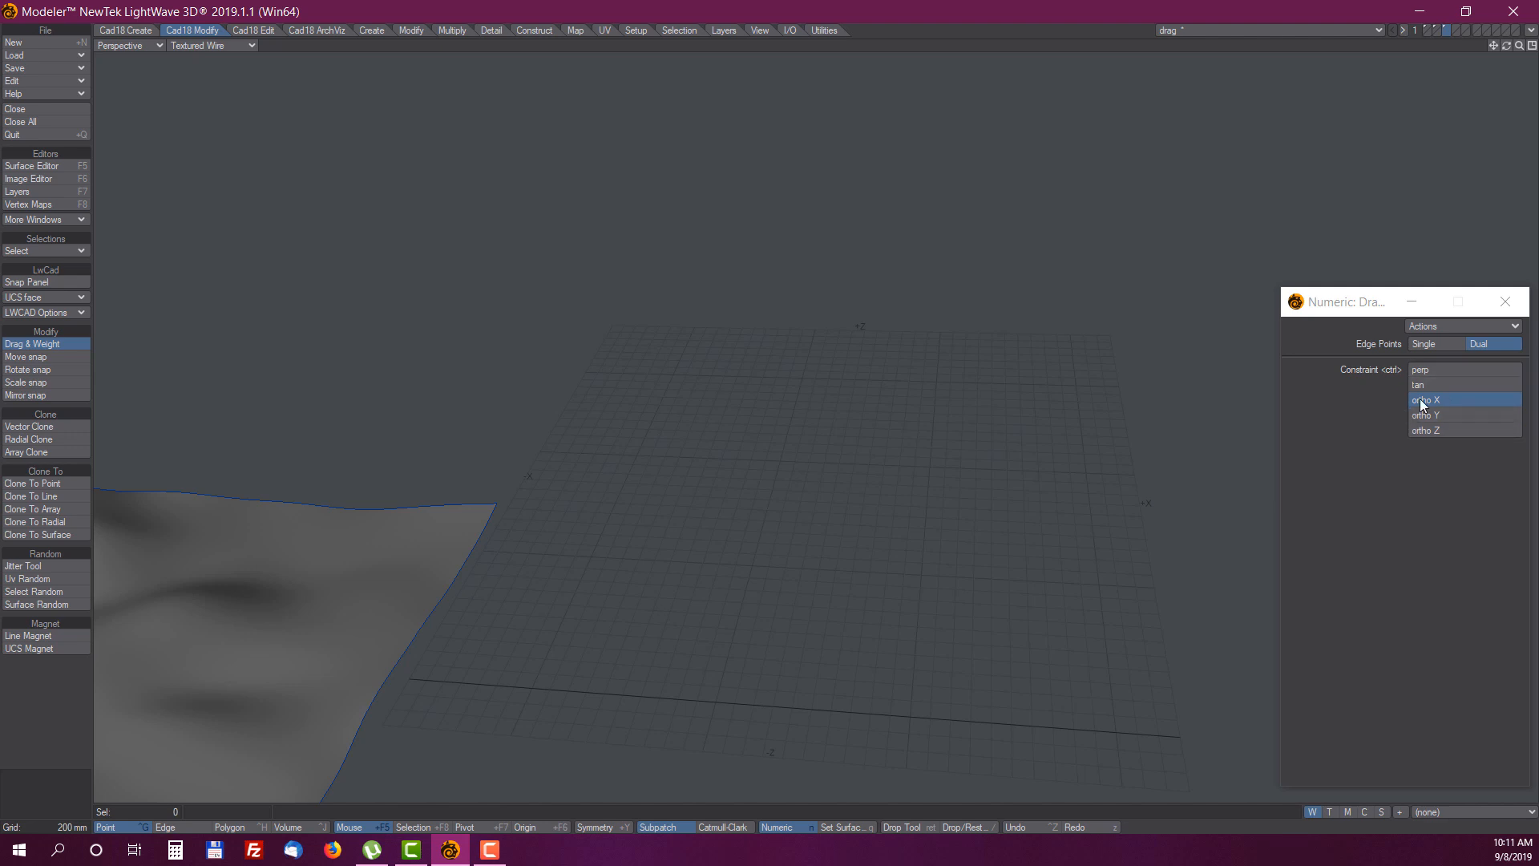
key(a)
alt+drag(1007, 399, 932, 442)
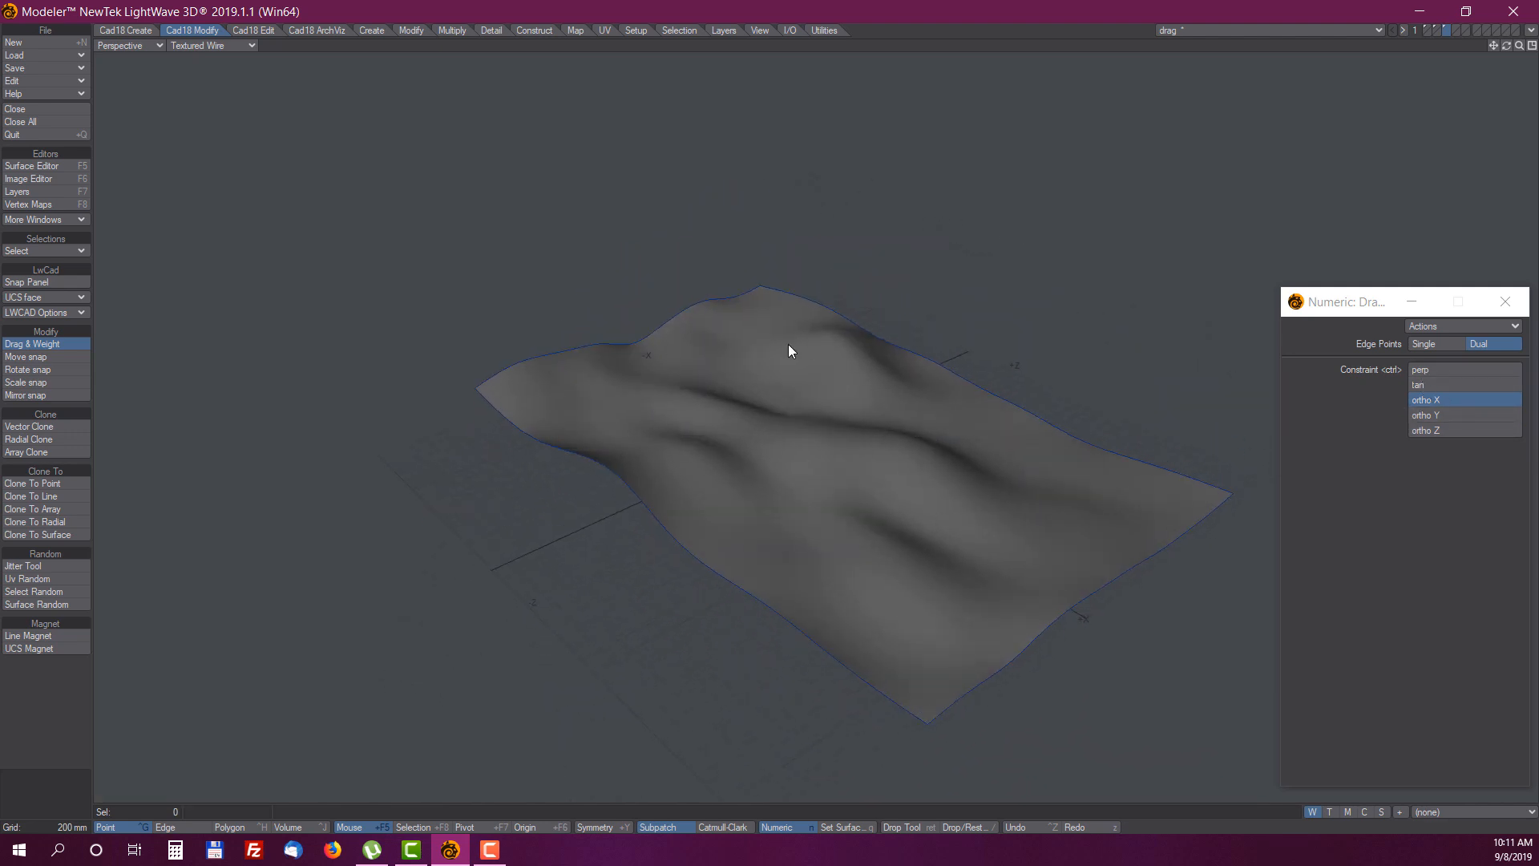
alt+drag(741, 303, 776, 251)
mouse_move(759, 315)
alt+mouse_down()
mouse_move(808, 289)
mouse_move(794, 317)
alt+mouse_up()
alt+drag(942, 420, 835, 419)
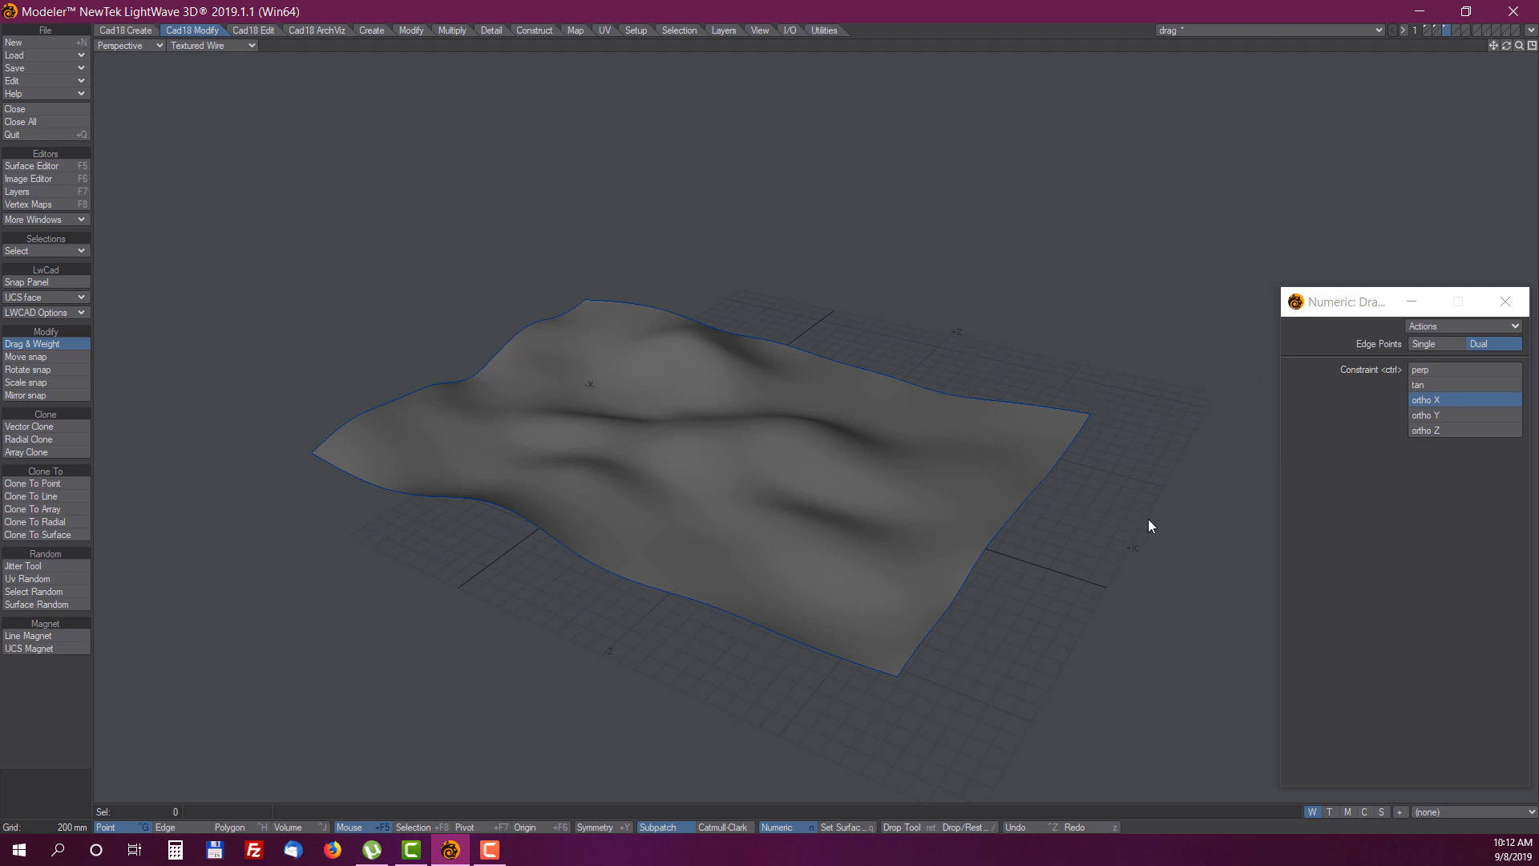
Set the constraint to ortho Y and raise five areas across the terrain surface with Drag & Weight
click(1496, 415)
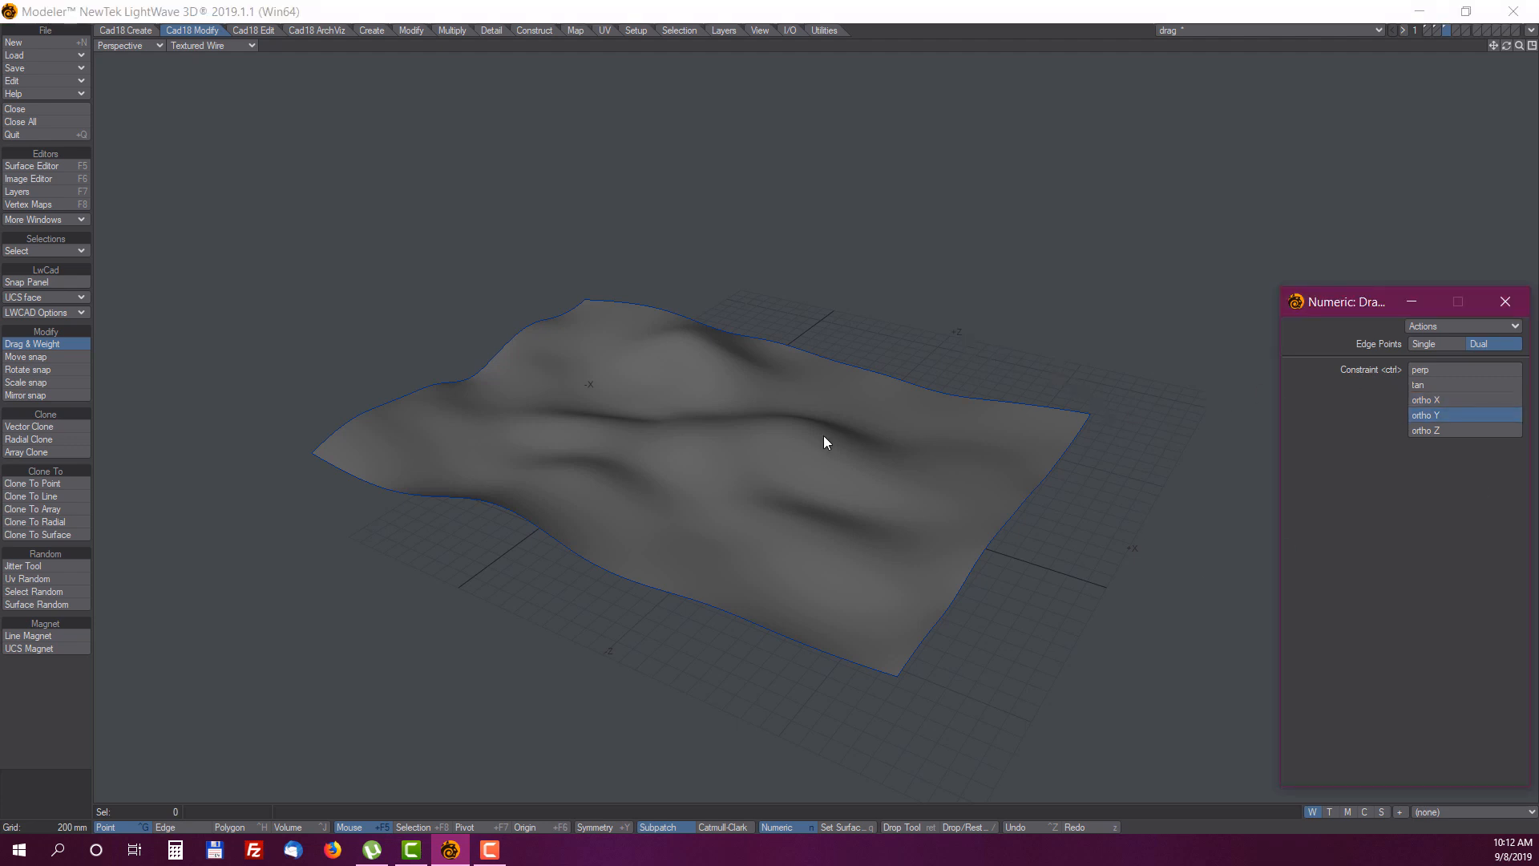
drag(854, 477, 869, 459)
drag(729, 515, 755, 497)
drag(857, 564, 889, 522)
drag(954, 466, 983, 425)
drag(481, 453, 467, 428)
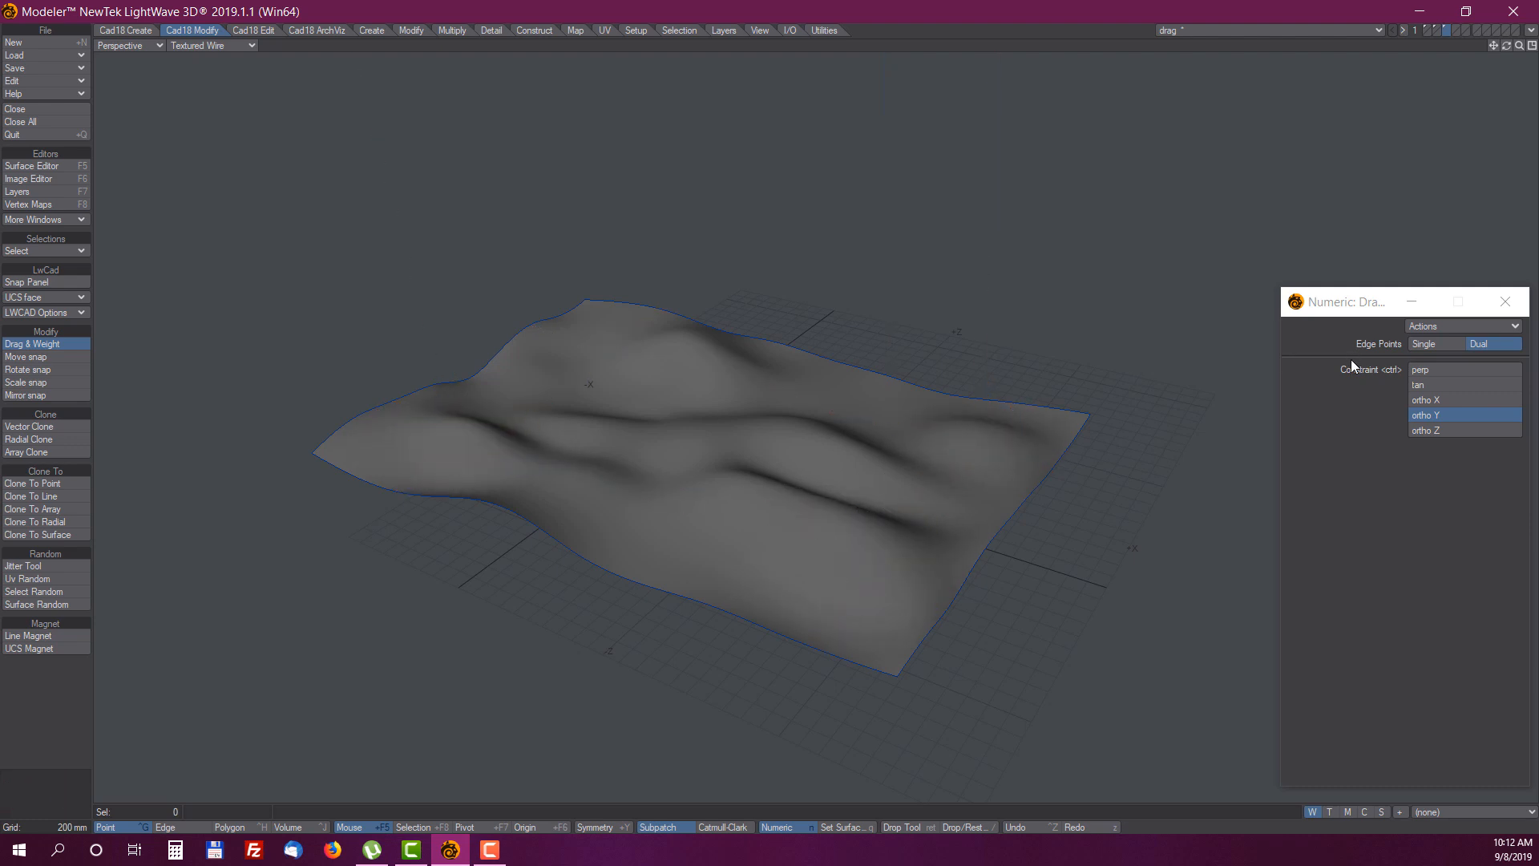
Set the constraint to perp and pull the terrain's front ridge and an area near its far edge outward, perpendicular to the surface
click(1434, 371)
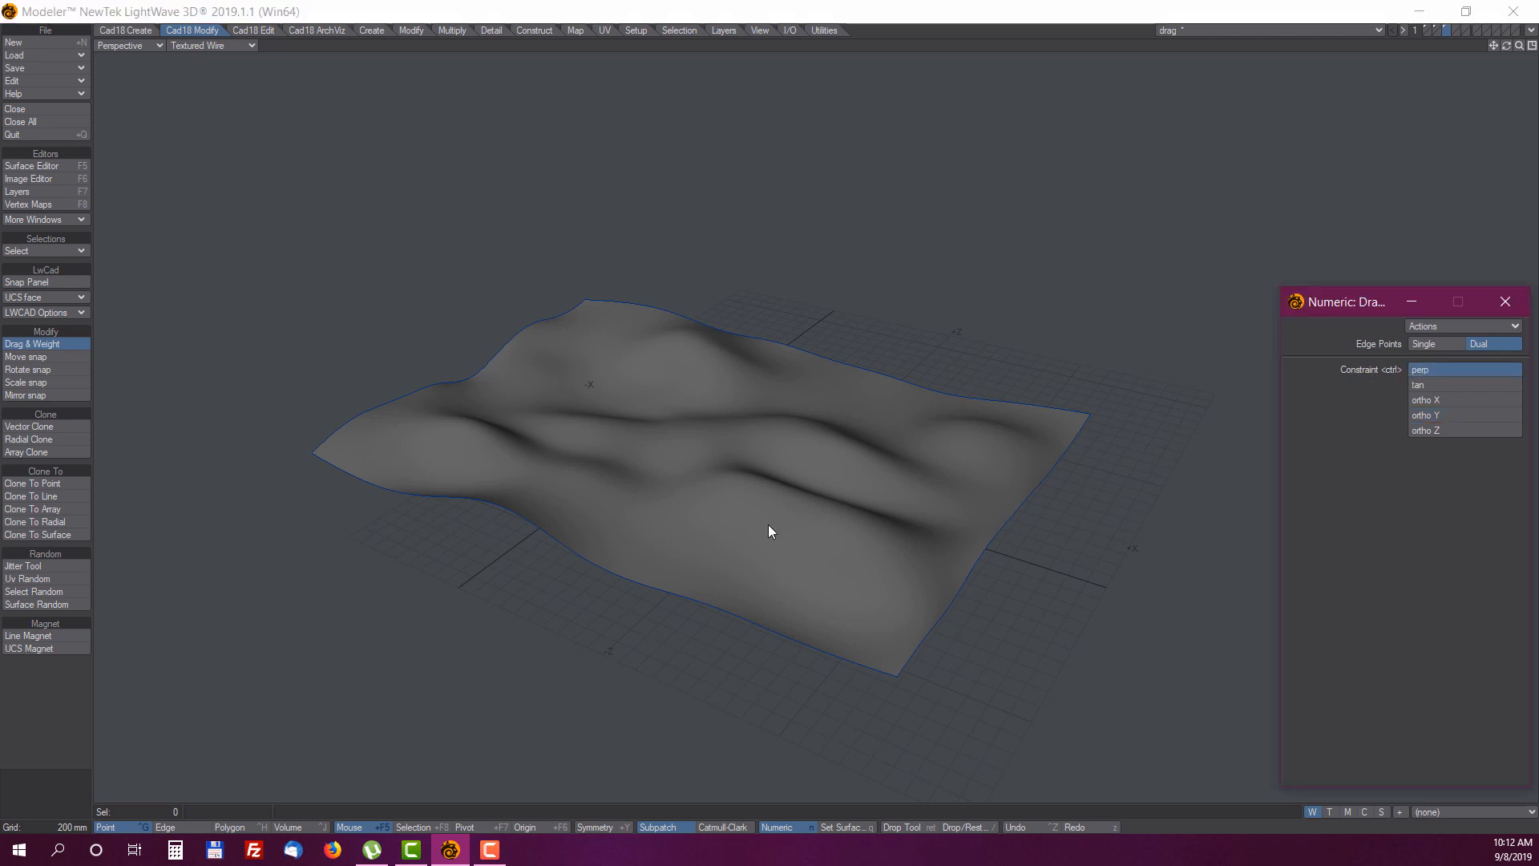
click(834, 550)
scroll(871, 531, up, 4)
alt+drag(780, 532, 774, 460)
ctrl+drag(903, 475, 846, 430)
alt+drag(649, 400, 831, 369)
alt+drag(952, 406, 993, 438)
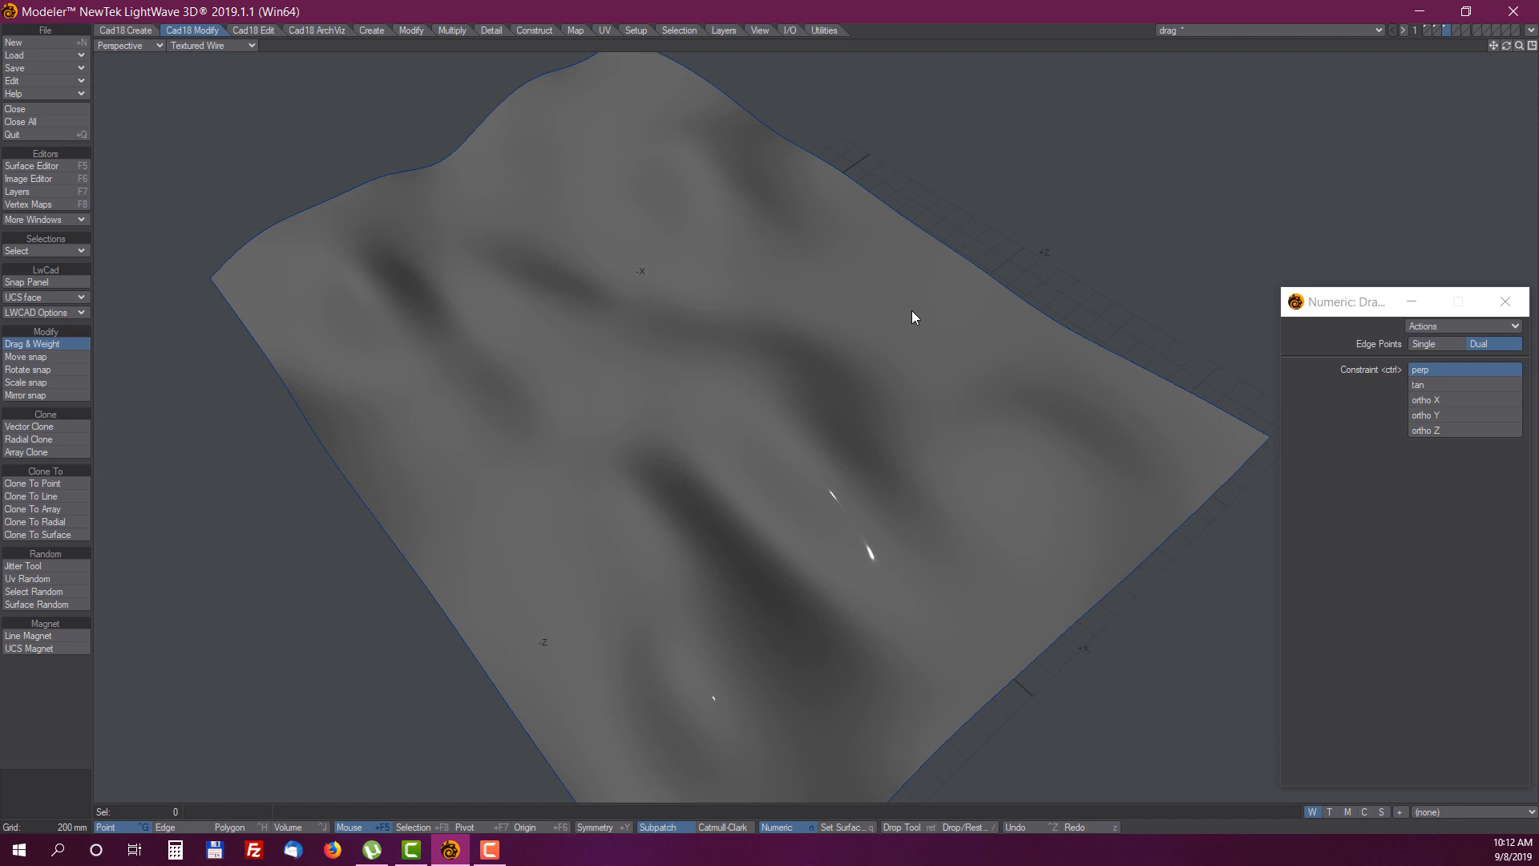
mouse_move(931, 317)
ctrl+mouse_down()
mouse_move(946, 265)
mouse_move(945, 293)
ctrl+mouse_up()
alt+drag(805, 444, 828, 274)
mouse_move(1007, 335)
alt+mouse_down()
mouse_move(1011, 375)
mouse_move(1022, 326)
alt+mouse_up()
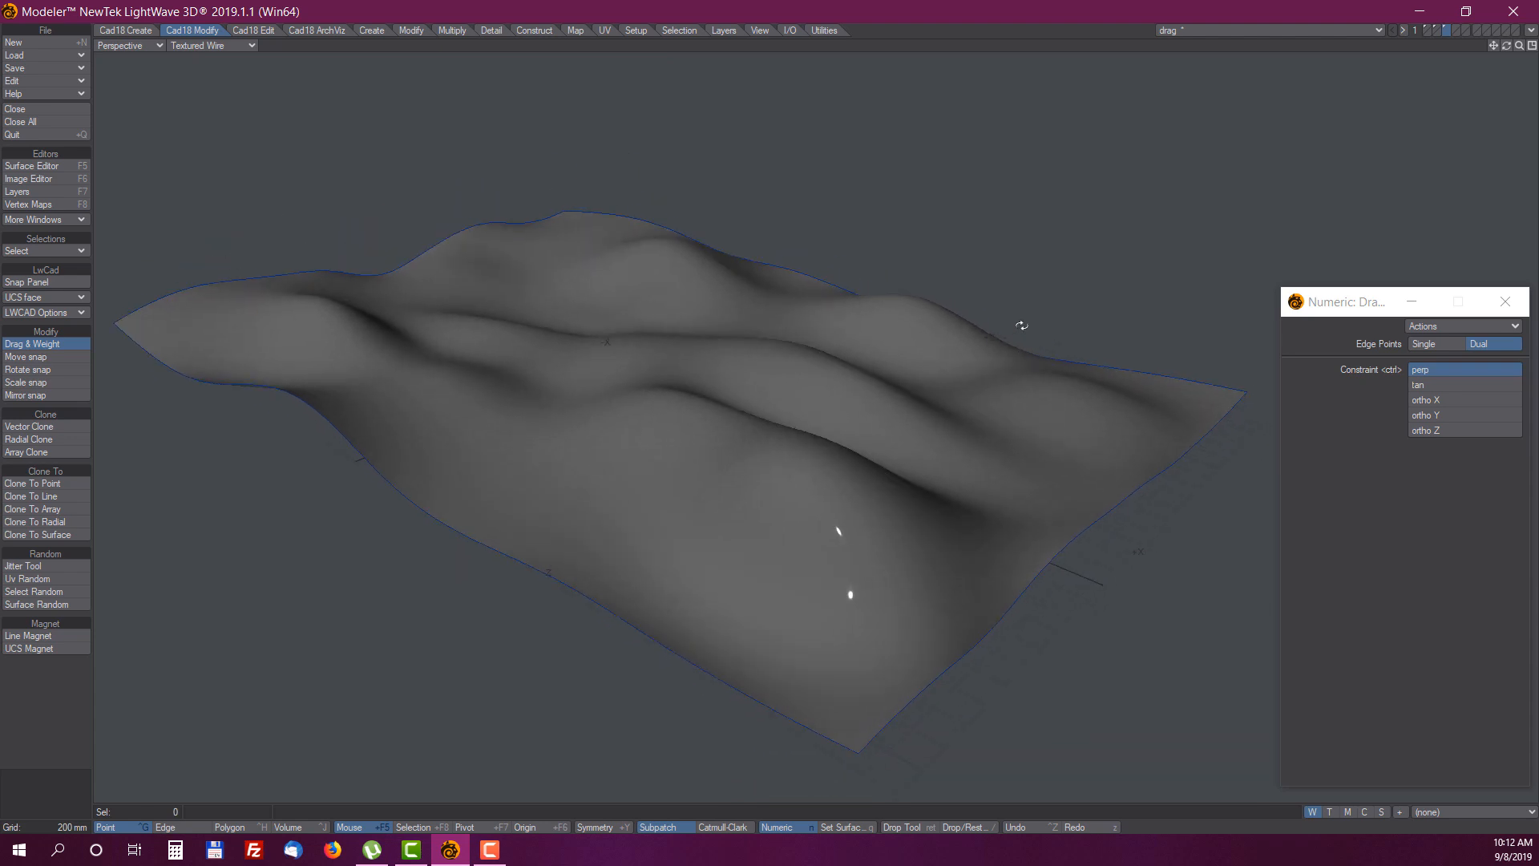